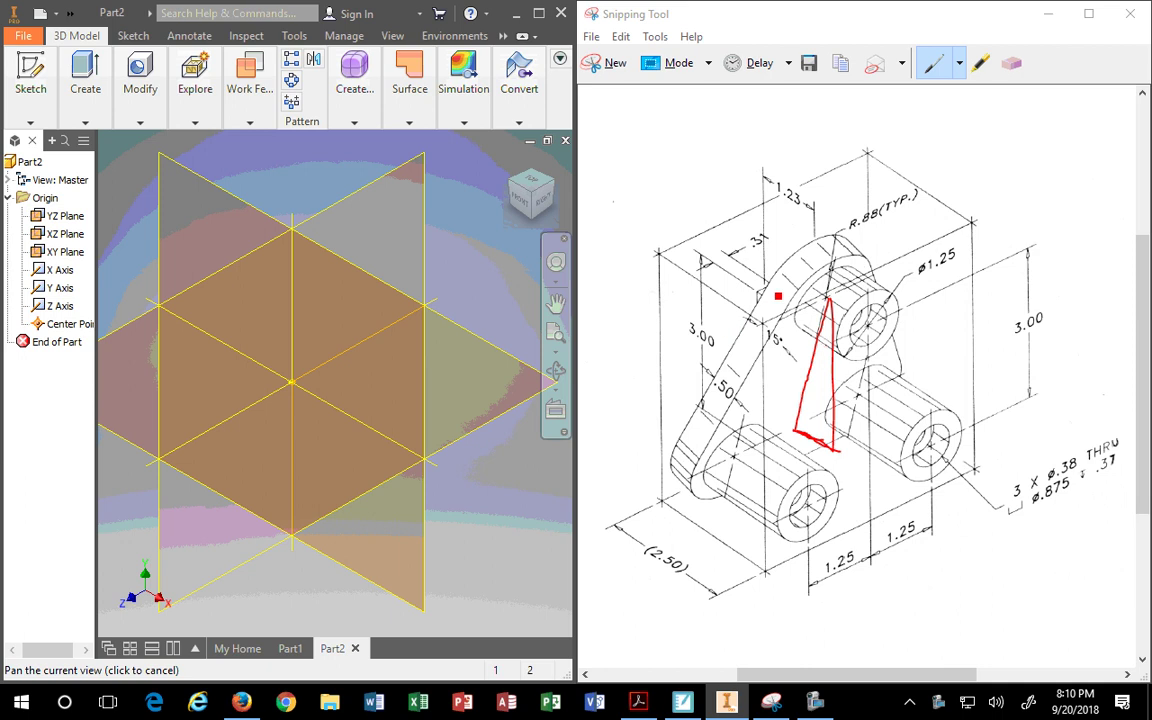
{"action": "left_click", "coordinate": [783, 312]}
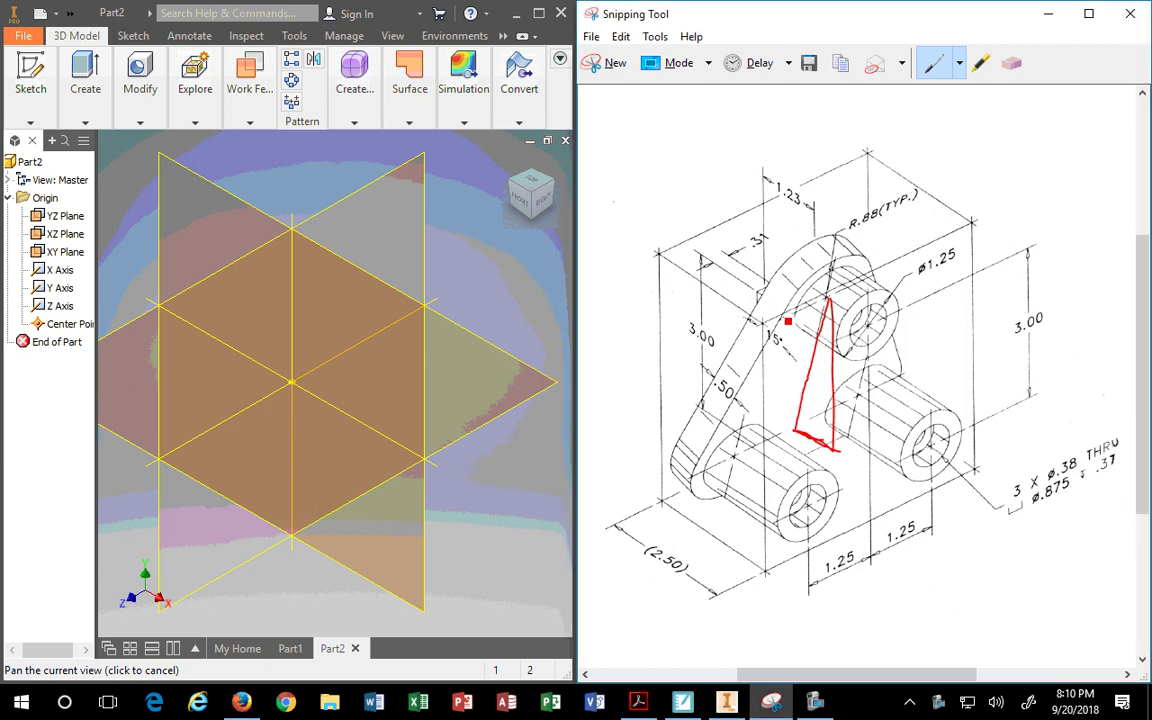
{"action": "left_click_drag", "start_coordinate": [809, 353], "coordinate": [779, 321]}
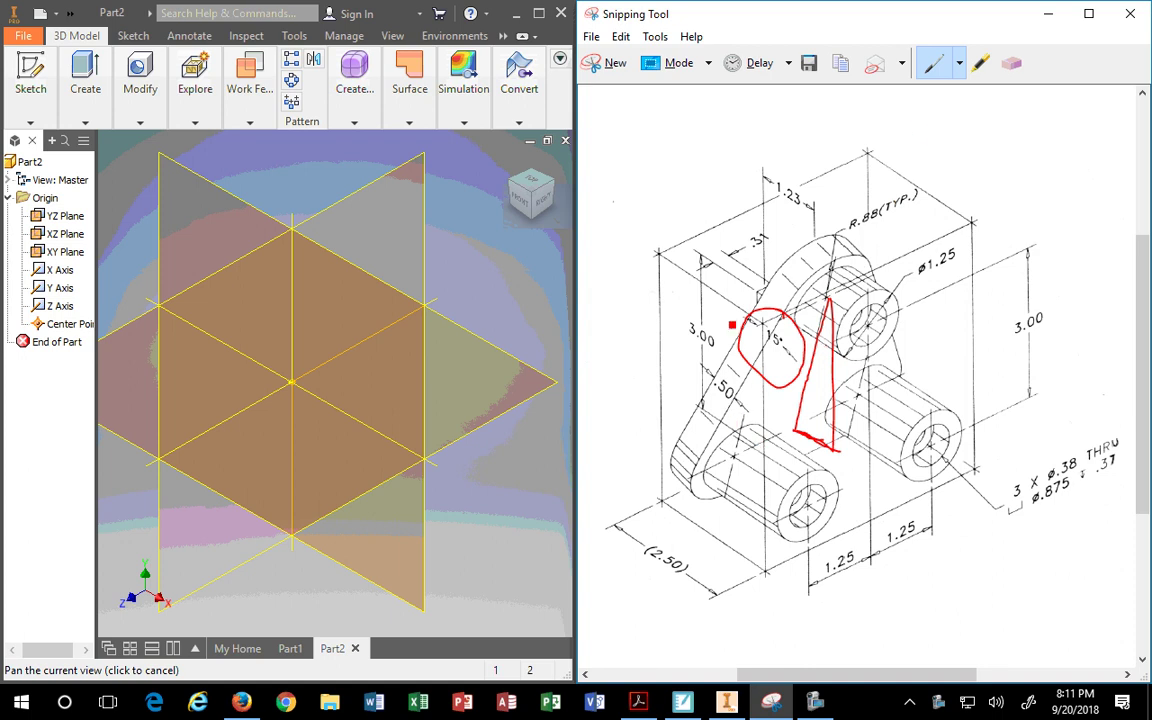
{"action": "left_click", "coordinate": [1012, 70]}
{"action": "left_click_drag", "start_coordinate": [787, 348], "coordinate": [774, 378]}
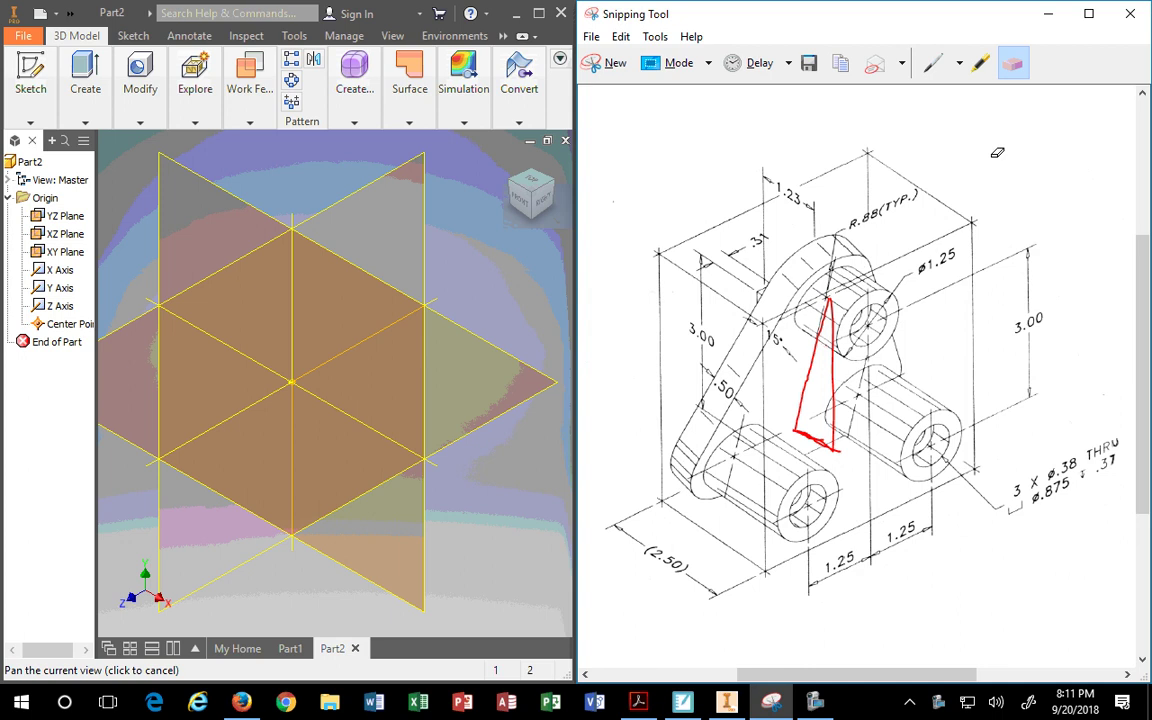
{"action": "left_click", "coordinate": [932, 66]}
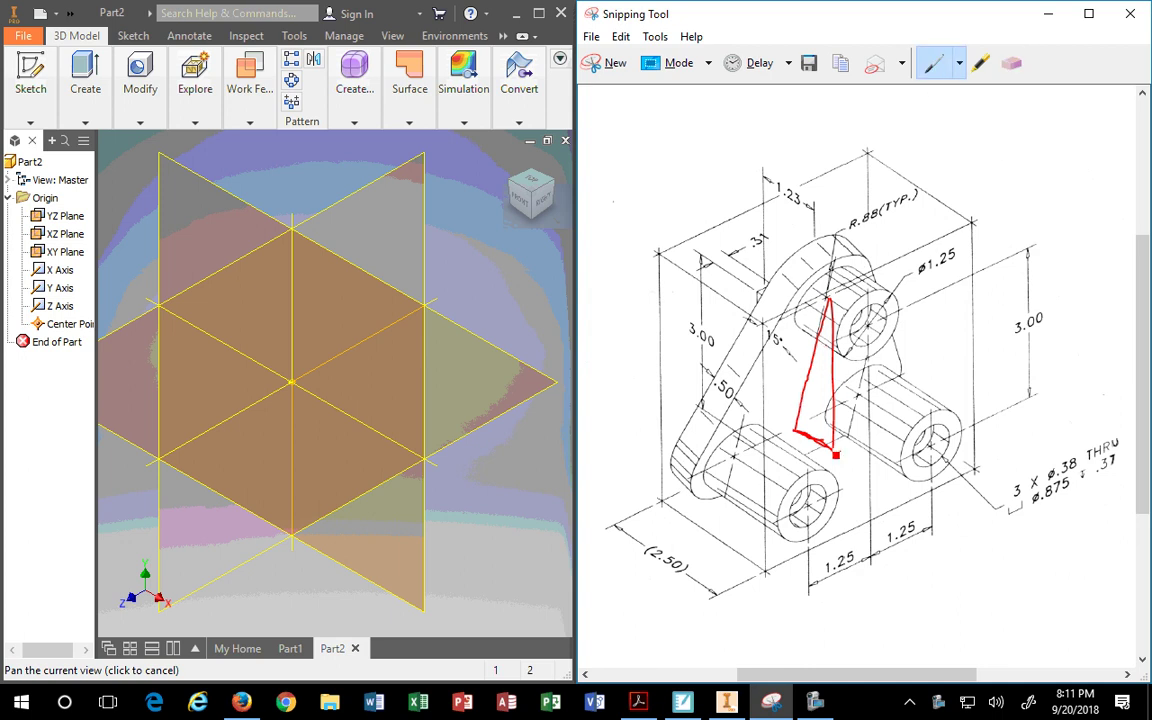
Sketch a right triangle on the XY plane from the origin, about 0.25 in wide and 0.49 in tall
{"action": "left_click", "coordinate": [246, 195]}
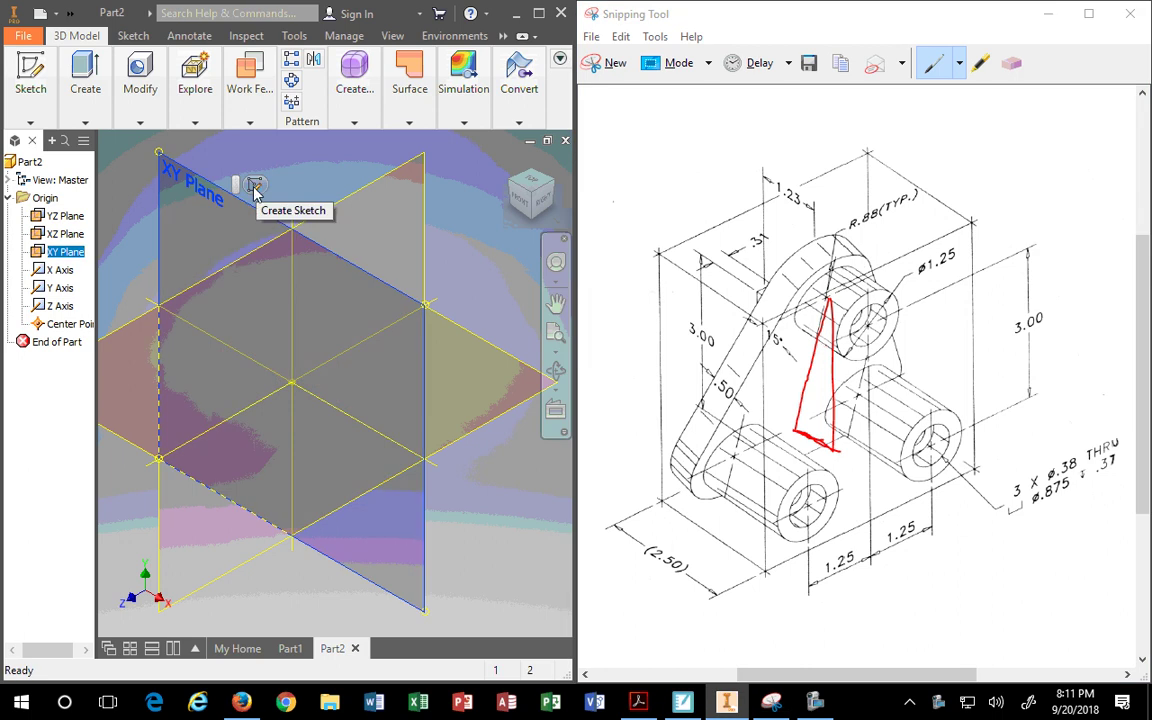
{"action": "left_click", "coordinate": [254, 187]}
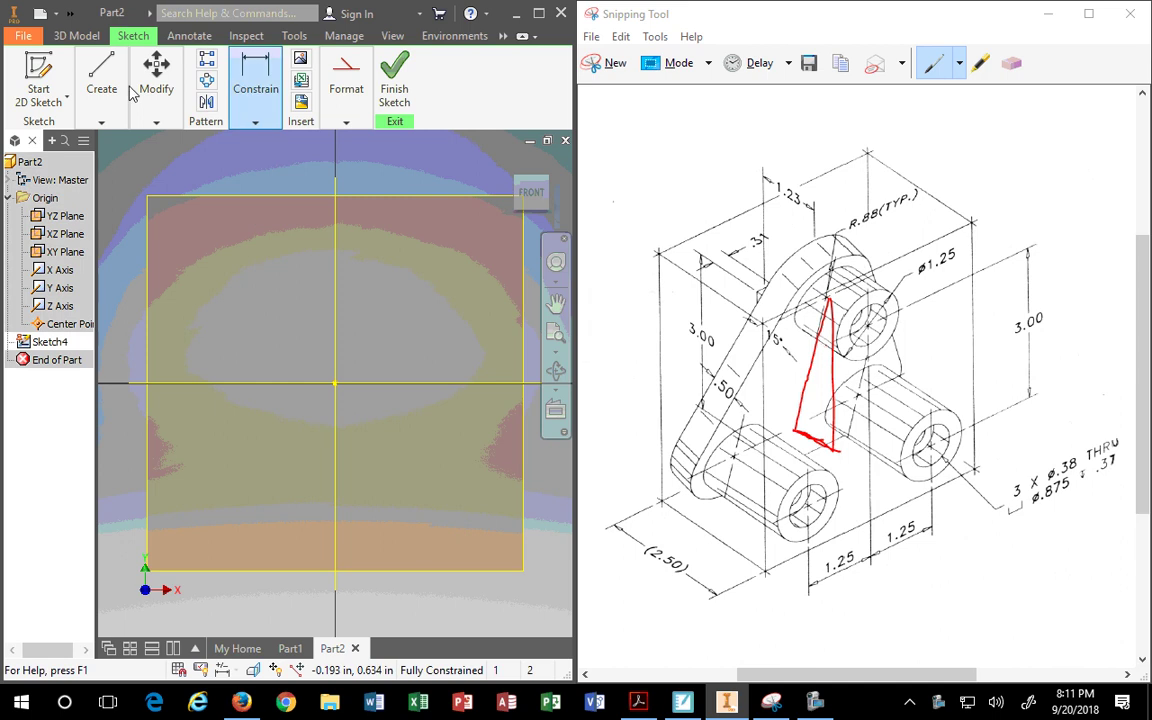
{"action": "left_click", "coordinate": [103, 86]}
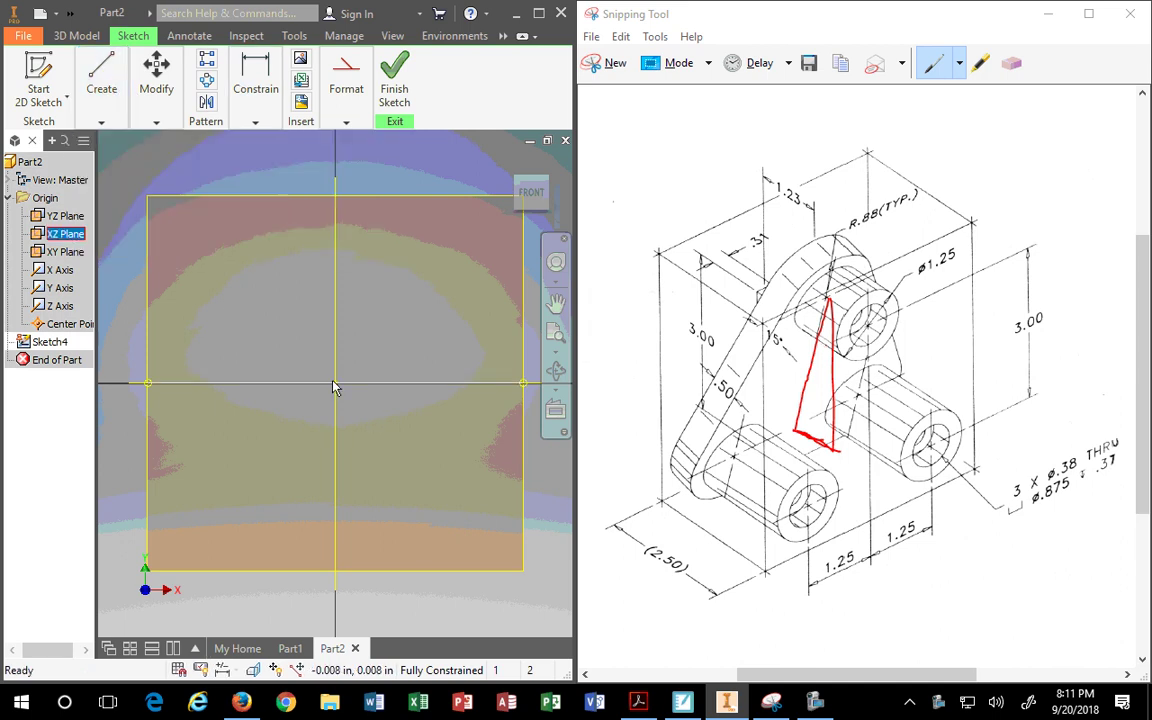
{"action": "left_click", "coordinate": [101, 88]}
{"action": "left_click", "coordinate": [95, 160]}
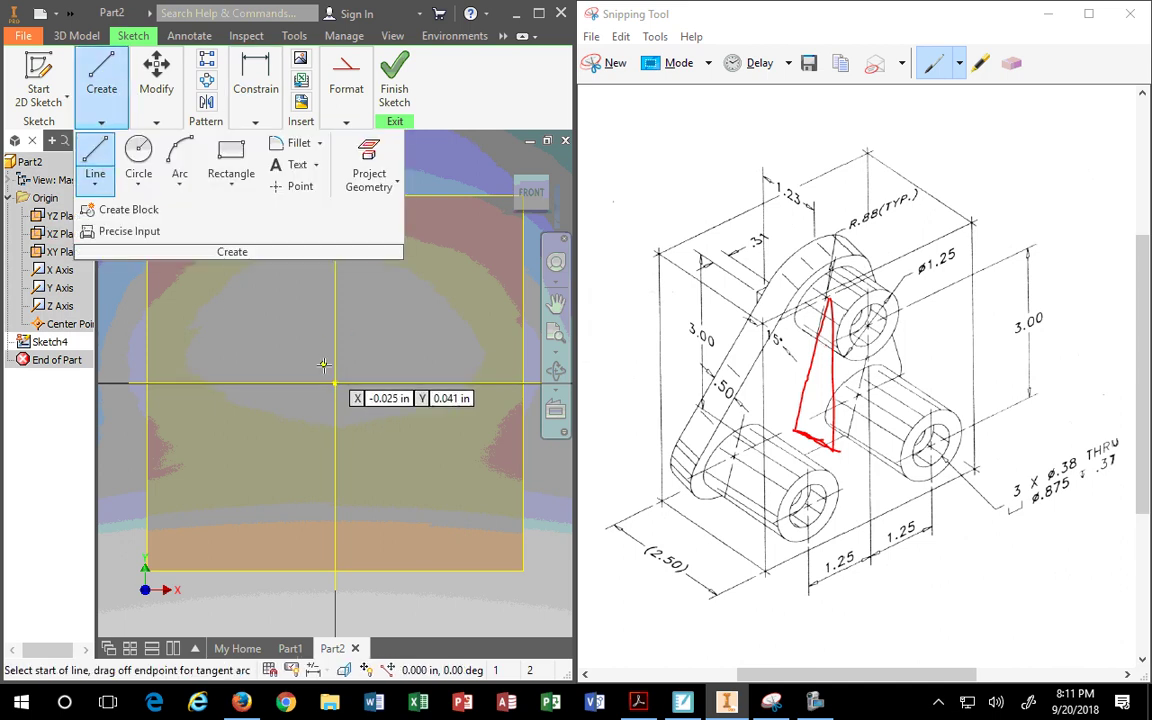
{"action": "left_click", "coordinate": [335, 383]}
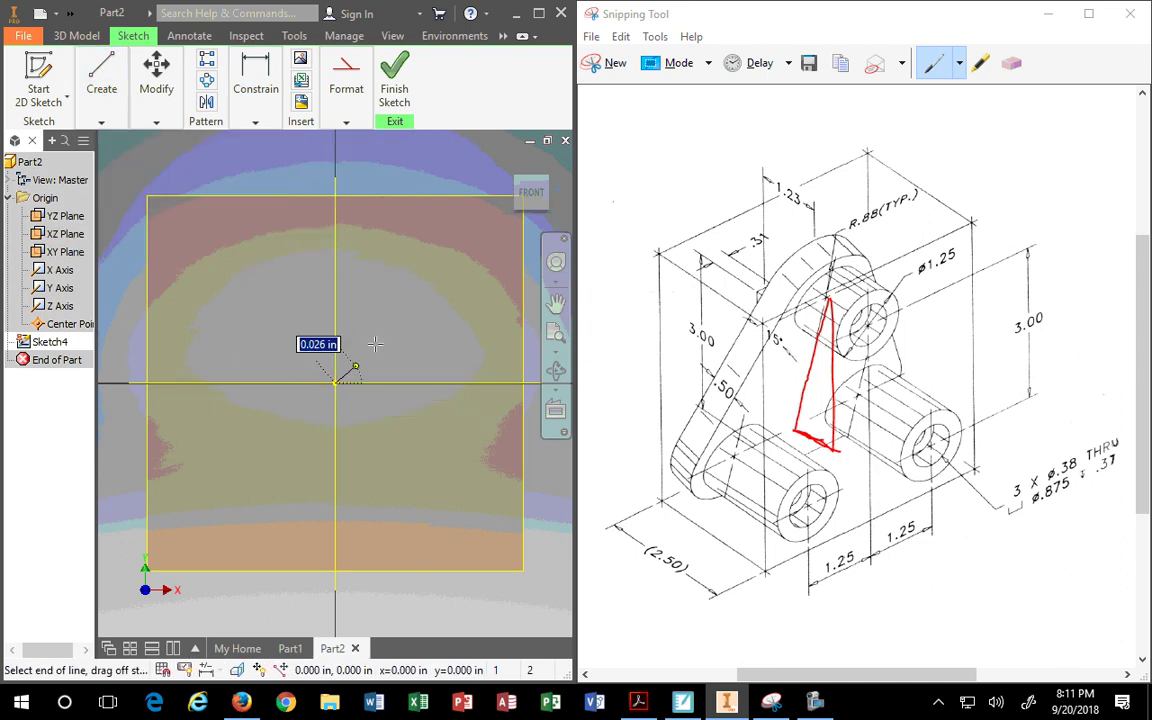
{"action": "left_click", "coordinate": [456, 154]}
{"action": "left_click", "coordinate": [456, 383]}
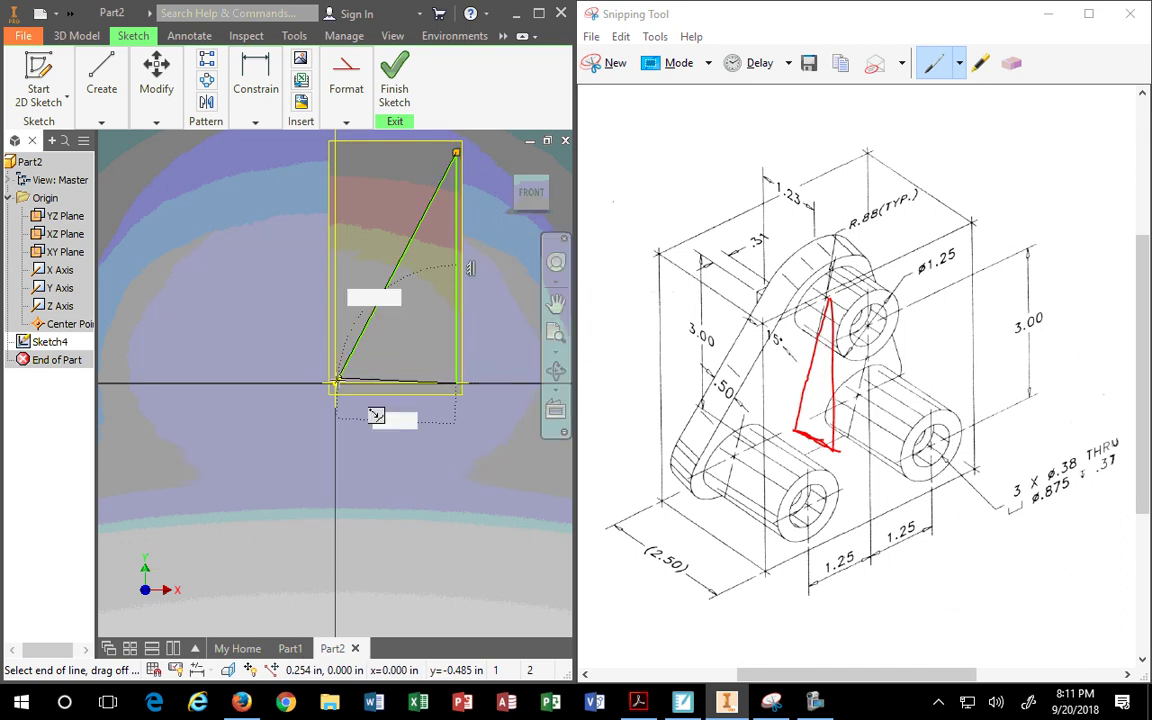
{"action": "left_click", "coordinate": [335, 383]}
{"action": "key", "text": "Escape"}
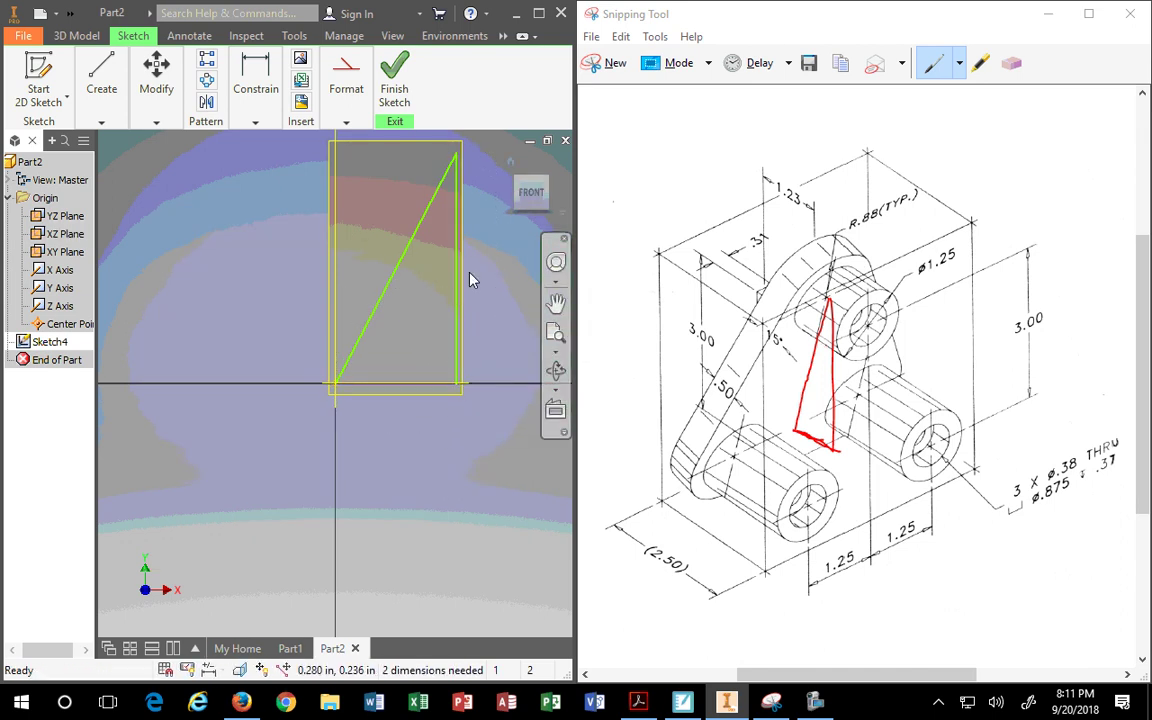
Convert the triangle's vertical and horizontal legs to construction lines
{"action": "left_click", "coordinate": [447, 367]}
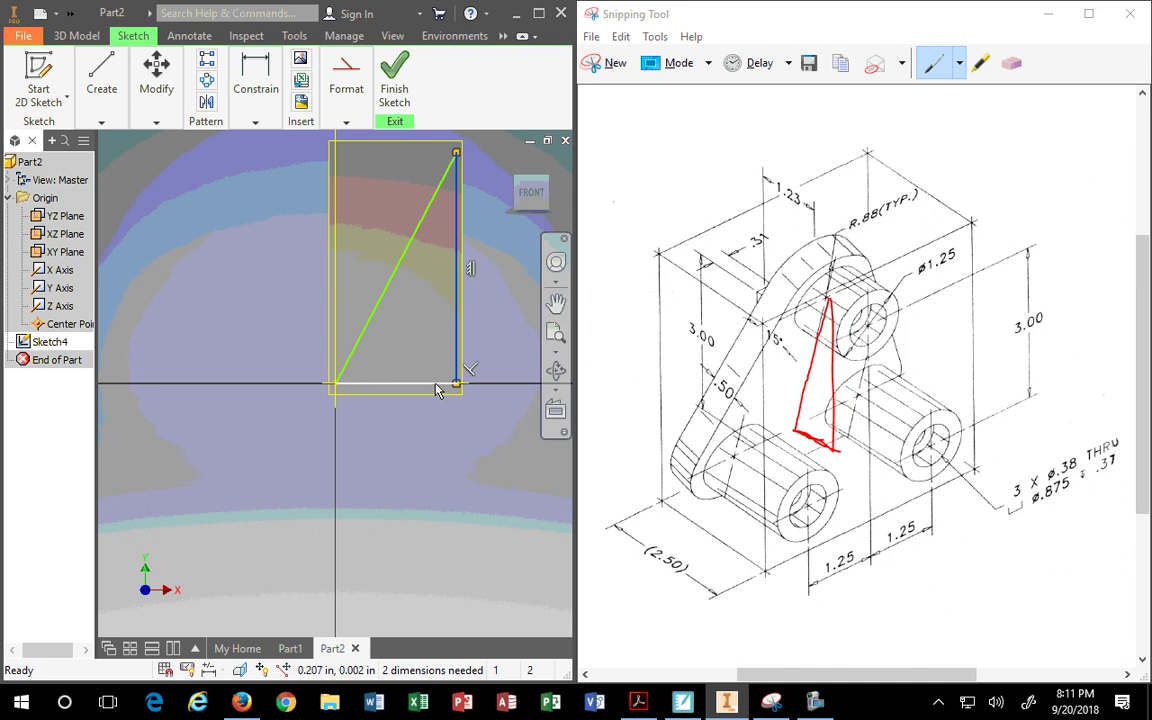
{"action": "left_click", "coordinate": [428, 384], "text": "ctrl"}
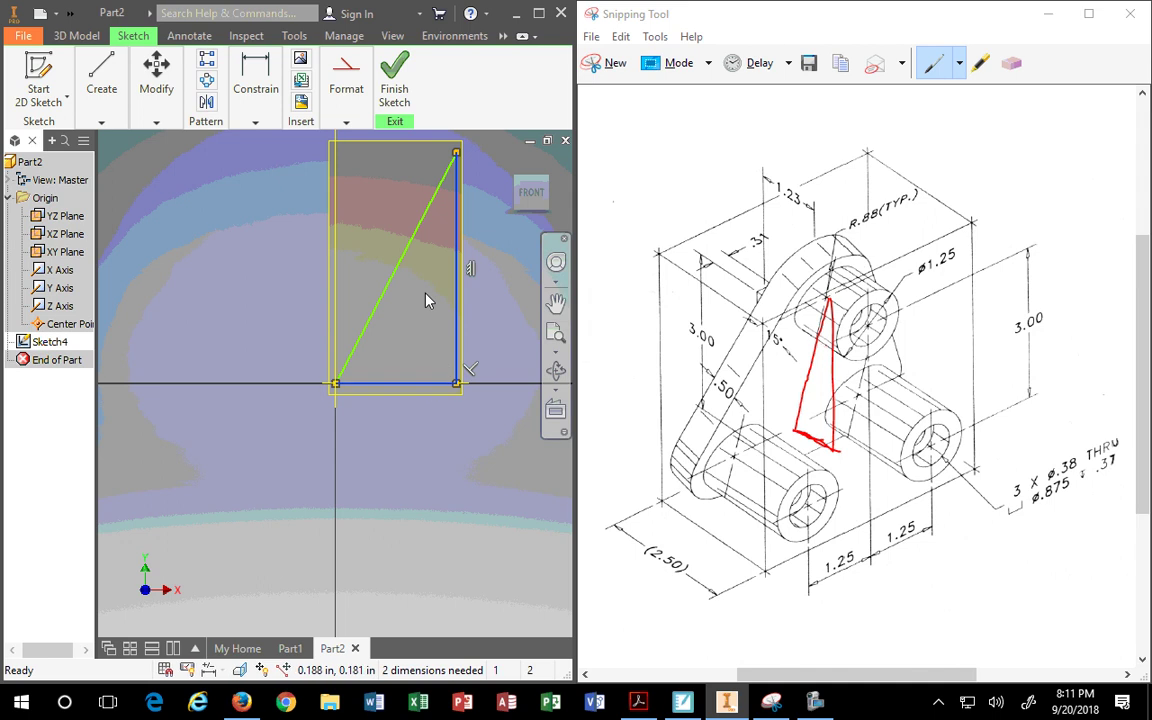
{"action": "left_click", "coordinate": [347, 78]}
{"action": "left_click", "coordinate": [331, 143]}
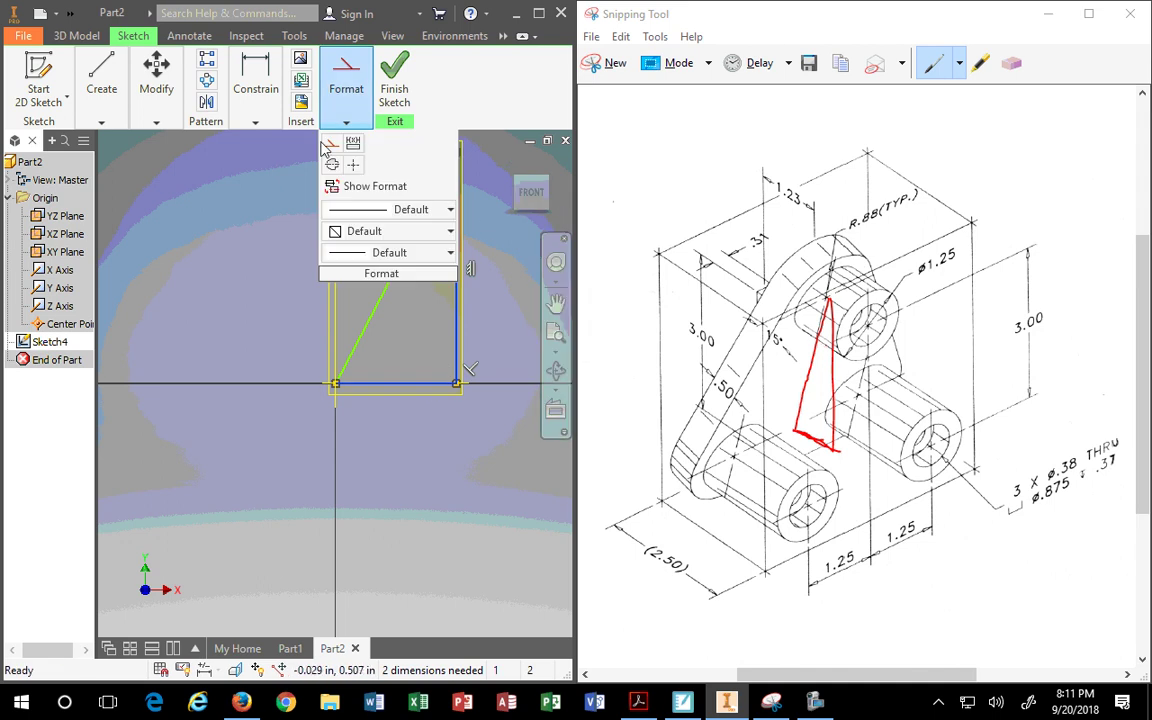
Dimension the triangle's vertical construction leg at 3 in
{"action": "scroll", "coordinate": [463, 398], "scroll_direction": "up", "scroll_amount": 3}
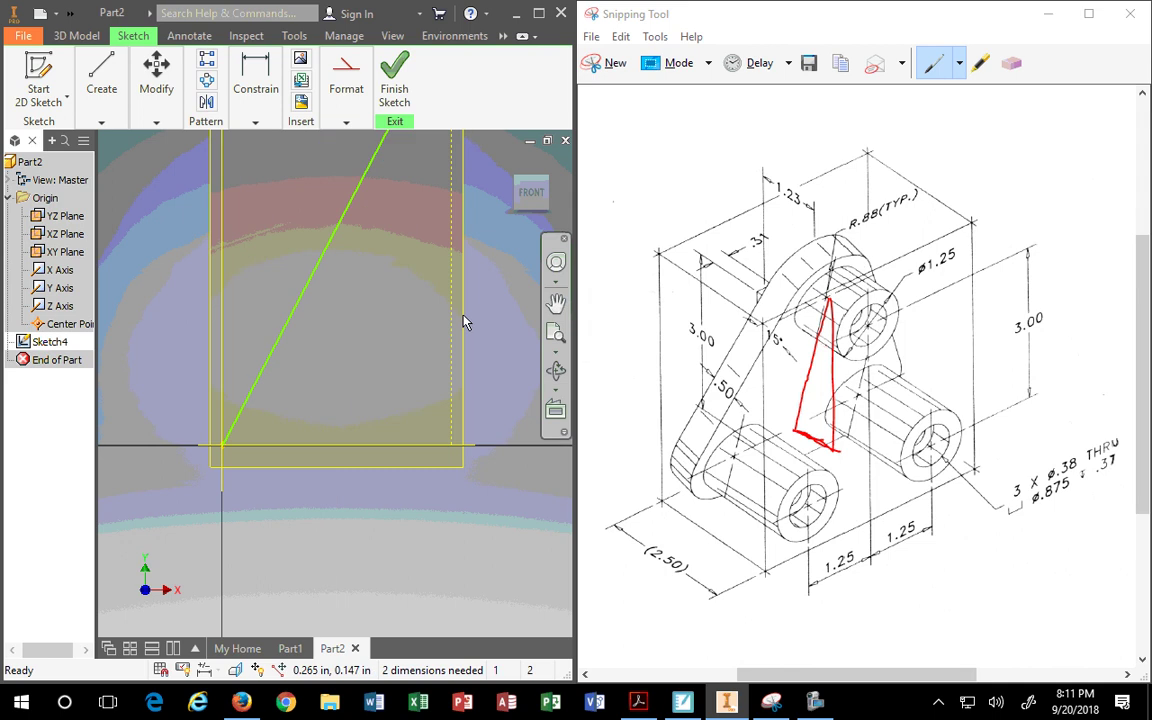
{"action": "scroll", "coordinate": [465, 321], "scroll_direction": "down", "scroll_amount": 5}
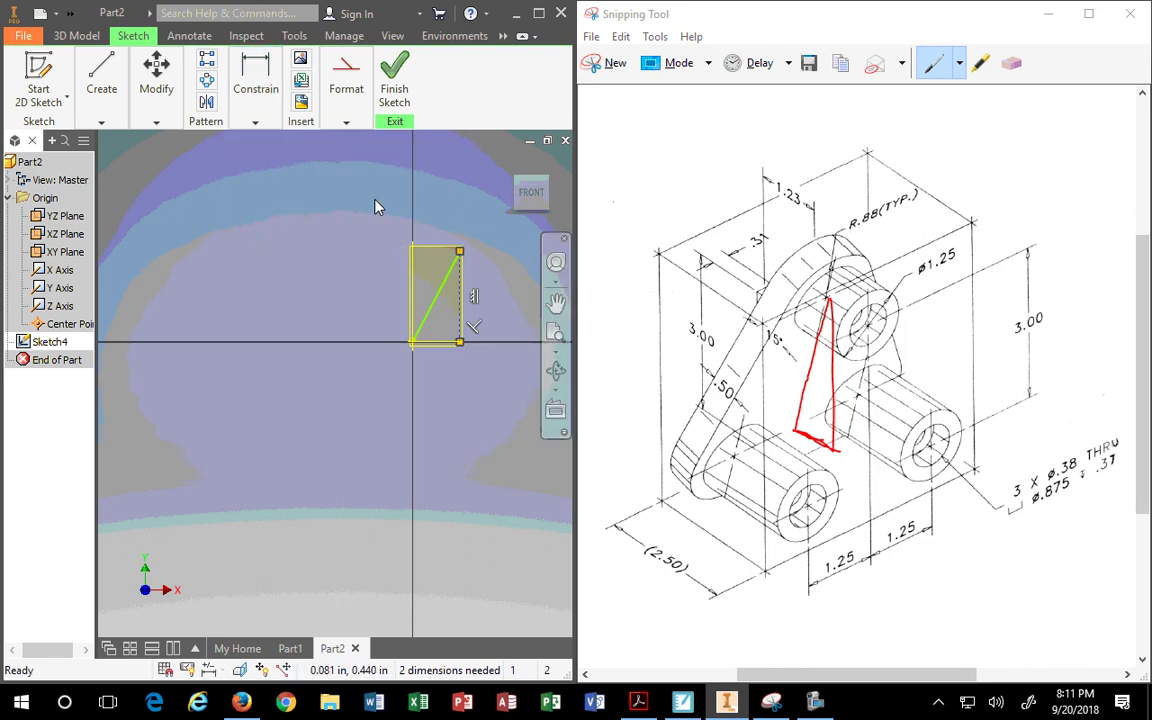
{"action": "mouse_move", "coordinate": [256, 95]}
{"action": "left_click", "coordinate": [257, 165]}
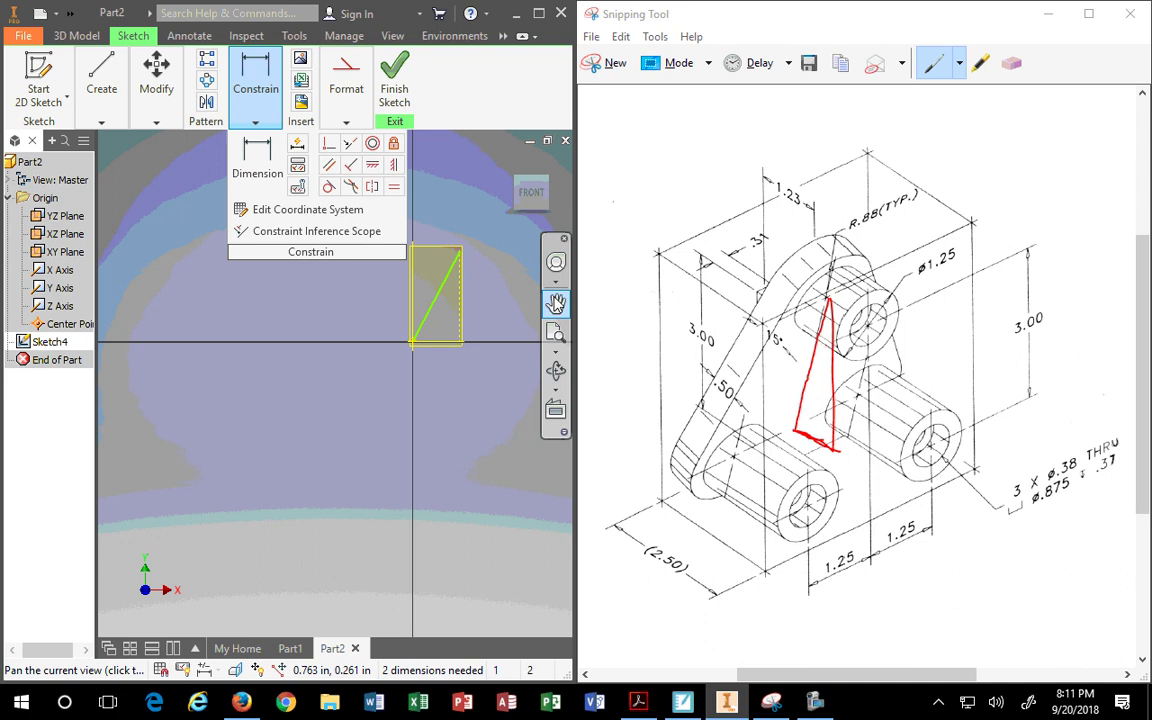
{"action": "left_click", "coordinate": [461, 292]}
{"action": "left_click", "coordinate": [488, 290]}
{"action": "type", "text": "3"}
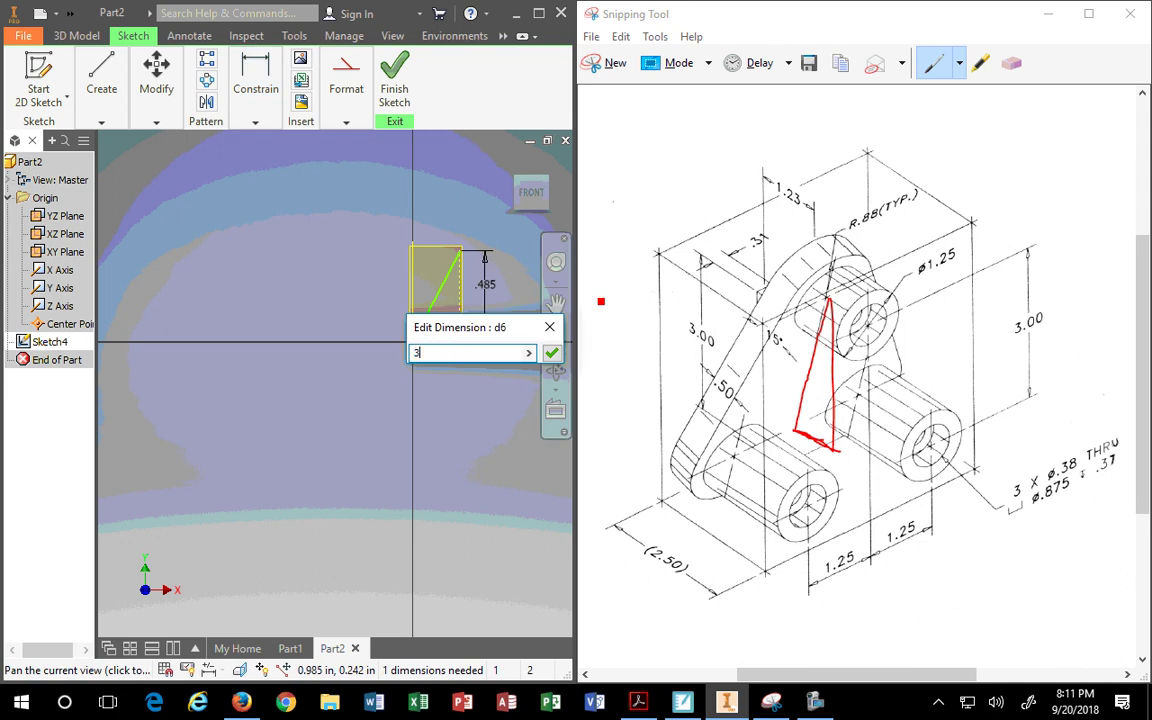
{"action": "key", "text": "Return"}
Dimension the angle between the sloped line and the vertical construction line at 15 degrees
{"action": "scroll", "coordinate": [445, 264], "scroll_direction": "down", "scroll_amount": 3}
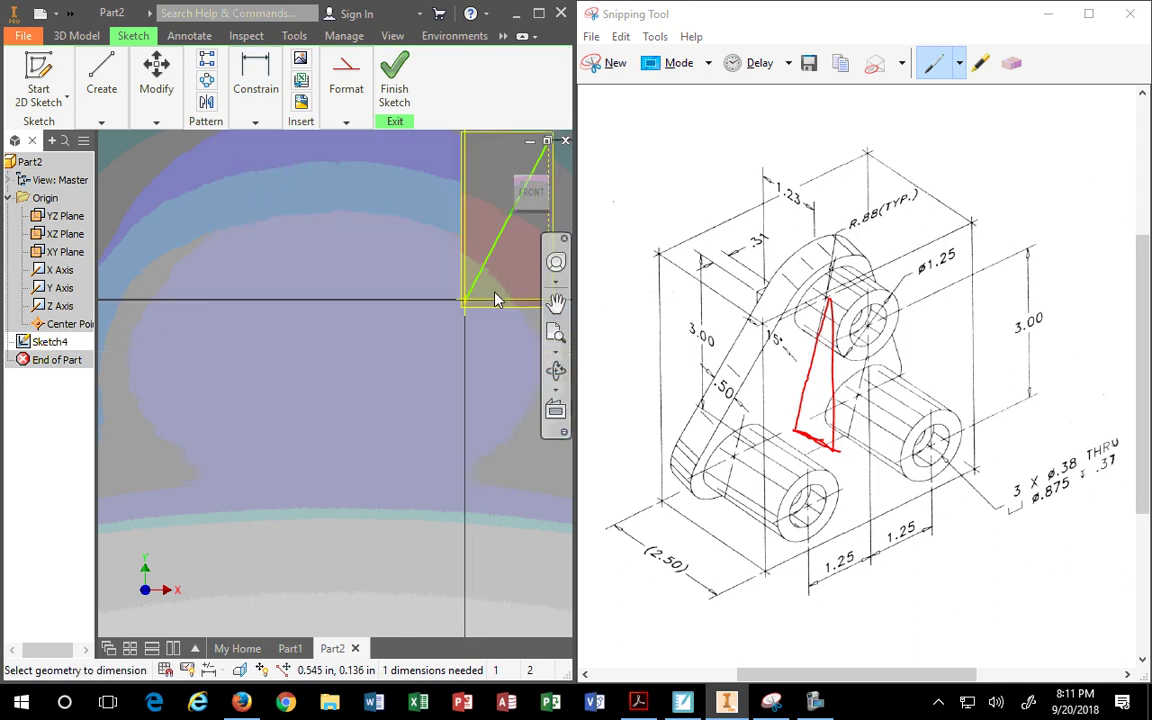
{"action": "left_click", "coordinate": [419, 291]}
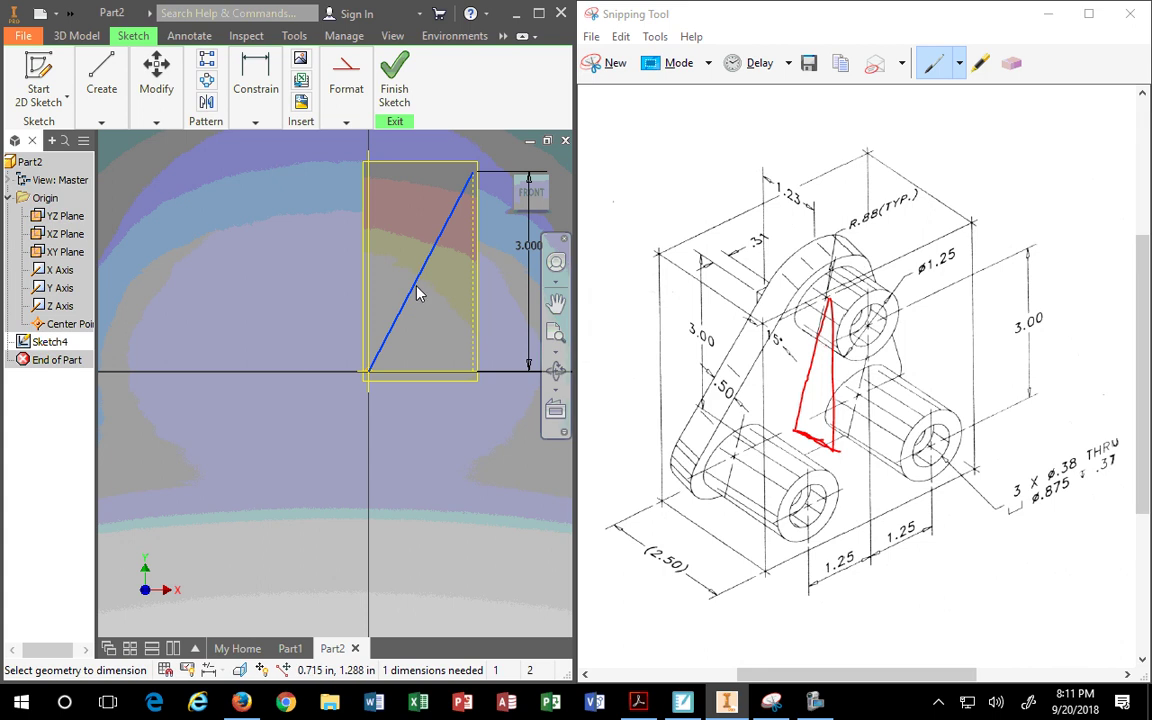
{"action": "left_click", "coordinate": [475, 303]}
{"action": "left_click", "coordinate": [445, 305]}
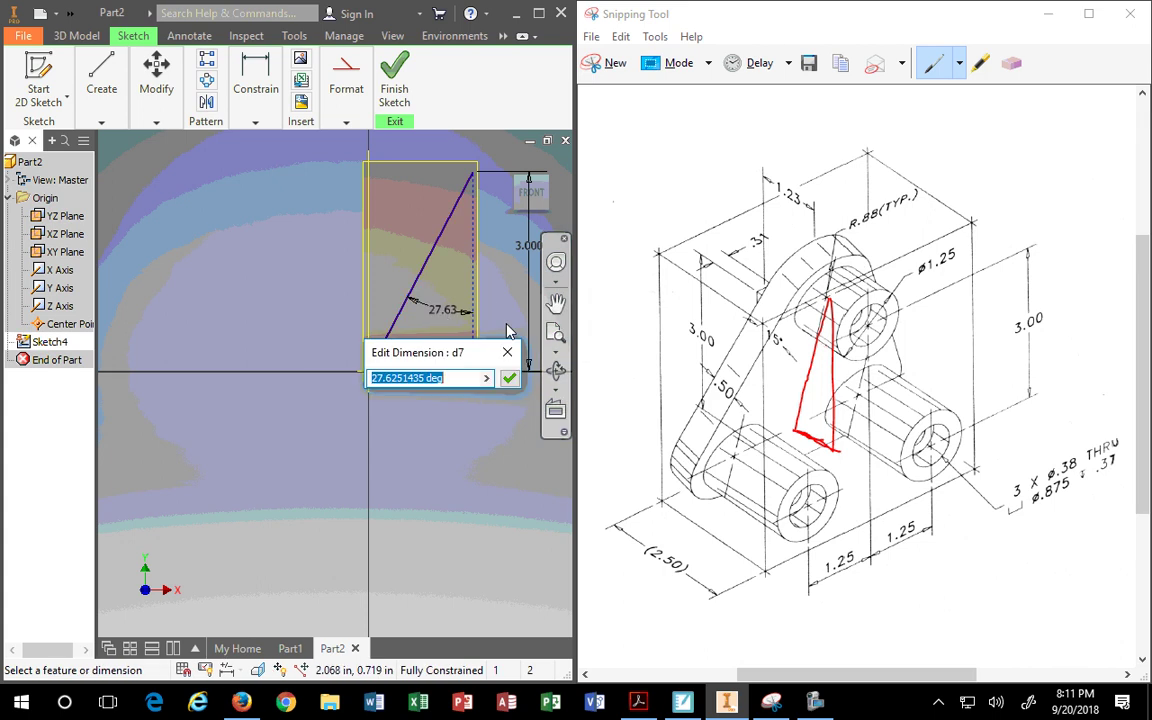
{"action": "type", "text": "15"}
{"action": "key", "text": "Return"}
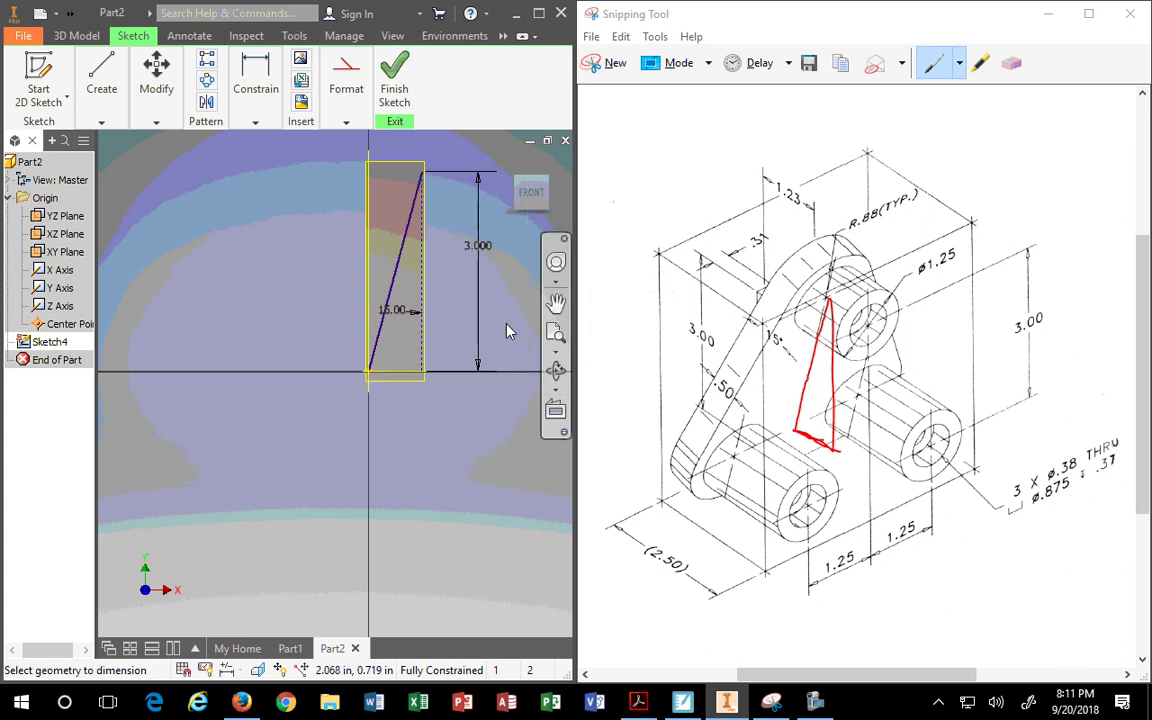
Move the 15-degree dimension text outside the triangle and circle the 15° note on the reference drawing in red
{"action": "double_click", "coordinate": [392, 310]}
{"action": "left_click", "coordinate": [458, 376]}
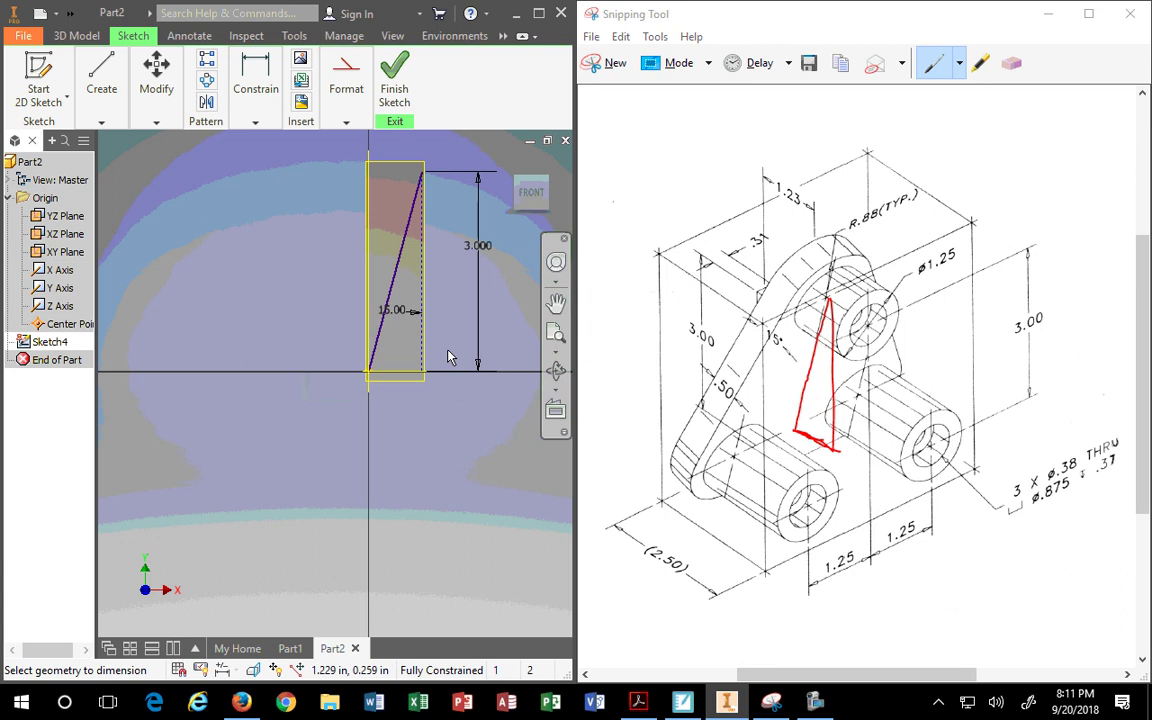
{"action": "left_click_drag", "start_coordinate": [398, 313], "coordinate": [346, 286]}
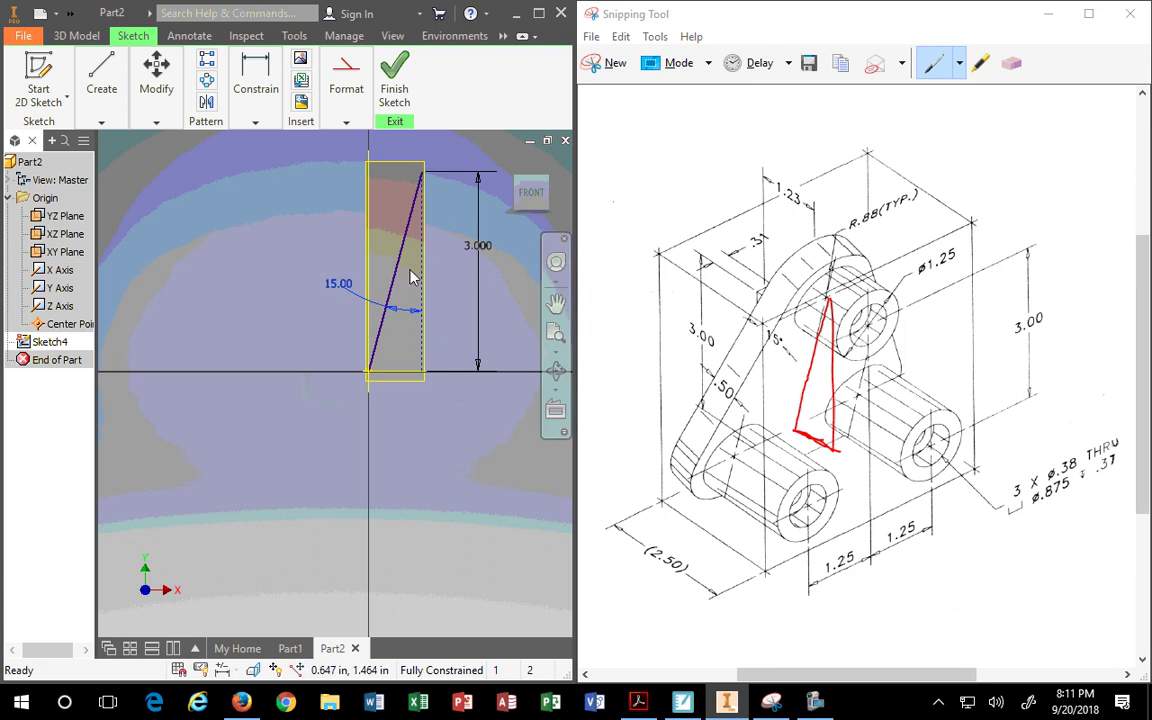
{"action": "left_click", "coordinate": [509, 166]}
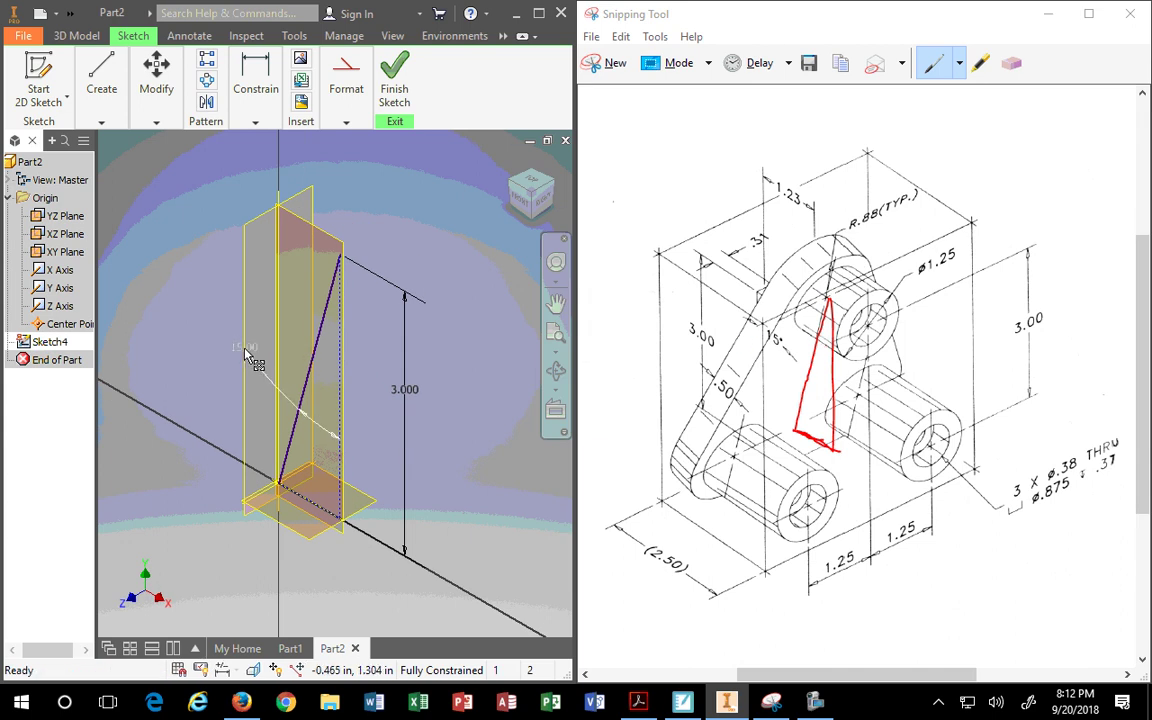
{"action": "left_click_drag", "start_coordinate": [248, 355], "coordinate": [246, 351]}
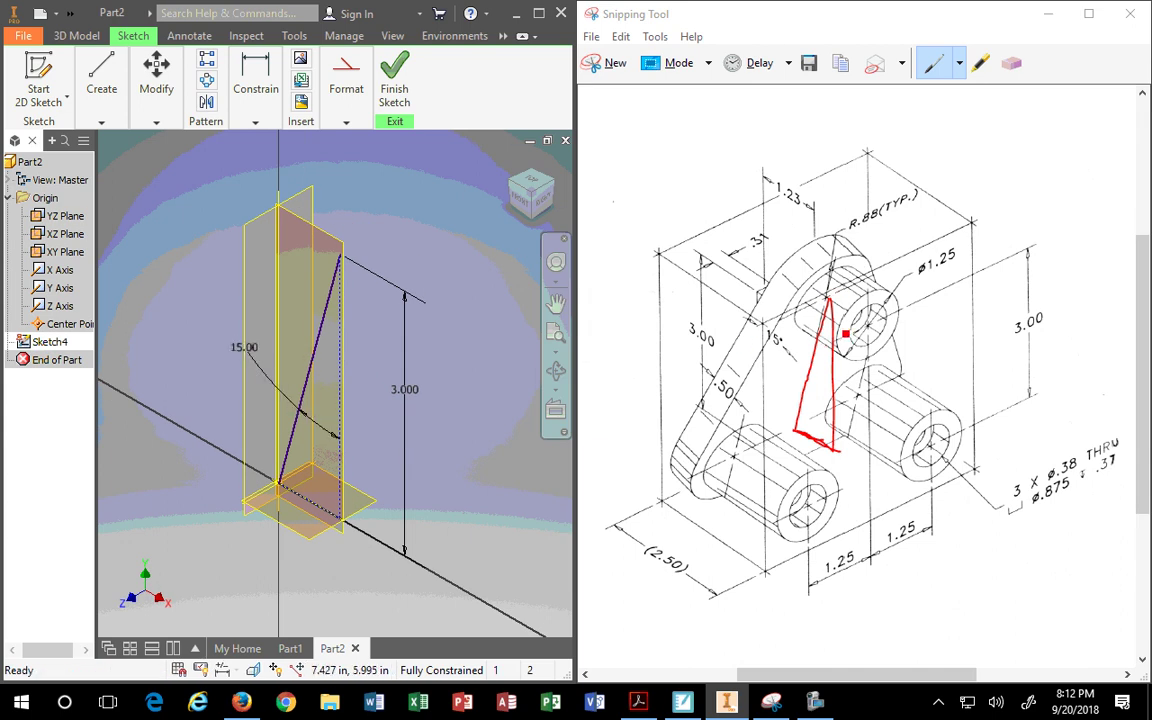
{"action": "left_click", "coordinate": [763, 341]}
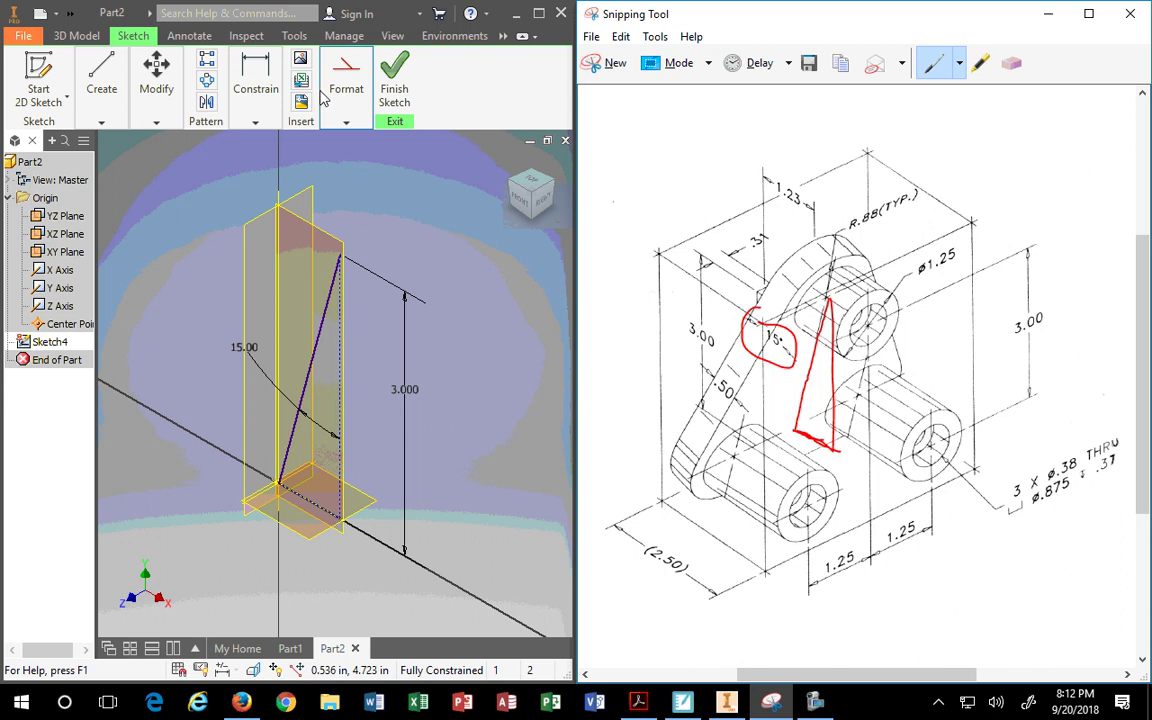
Finish the sketch and create a work plane through the sloped line at 90 degrees to the XY plane
{"action": "left_click", "coordinate": [394, 85]}
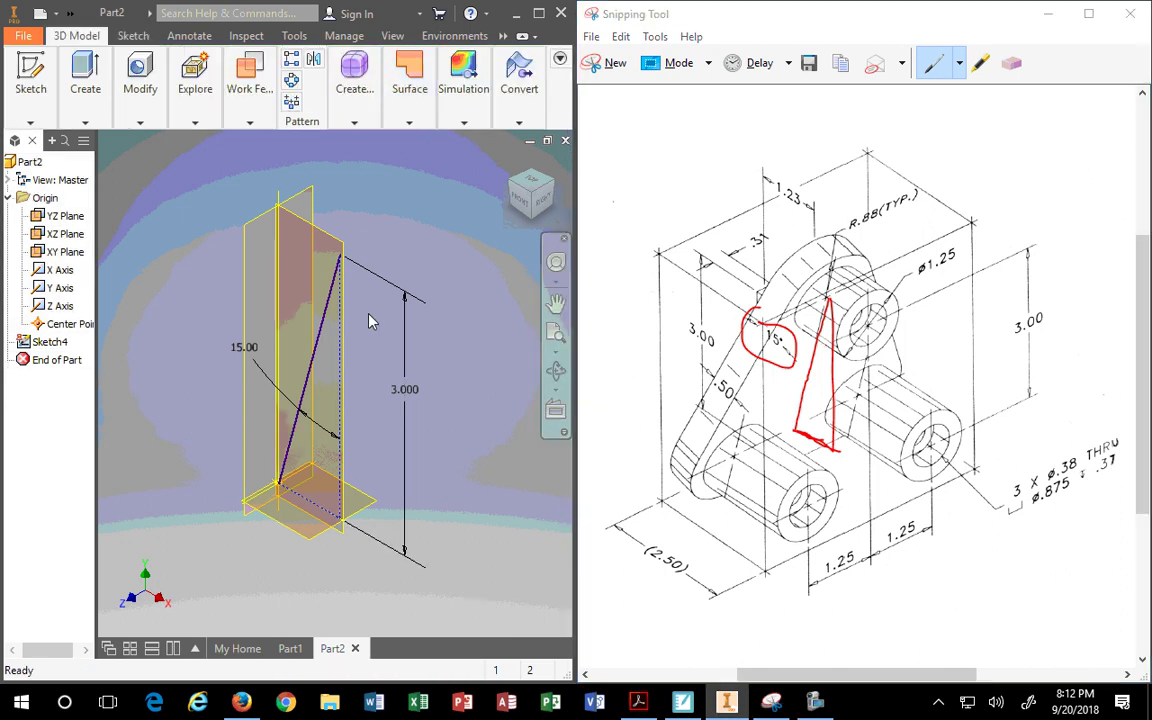
{"action": "left_click", "coordinate": [246, 155]}
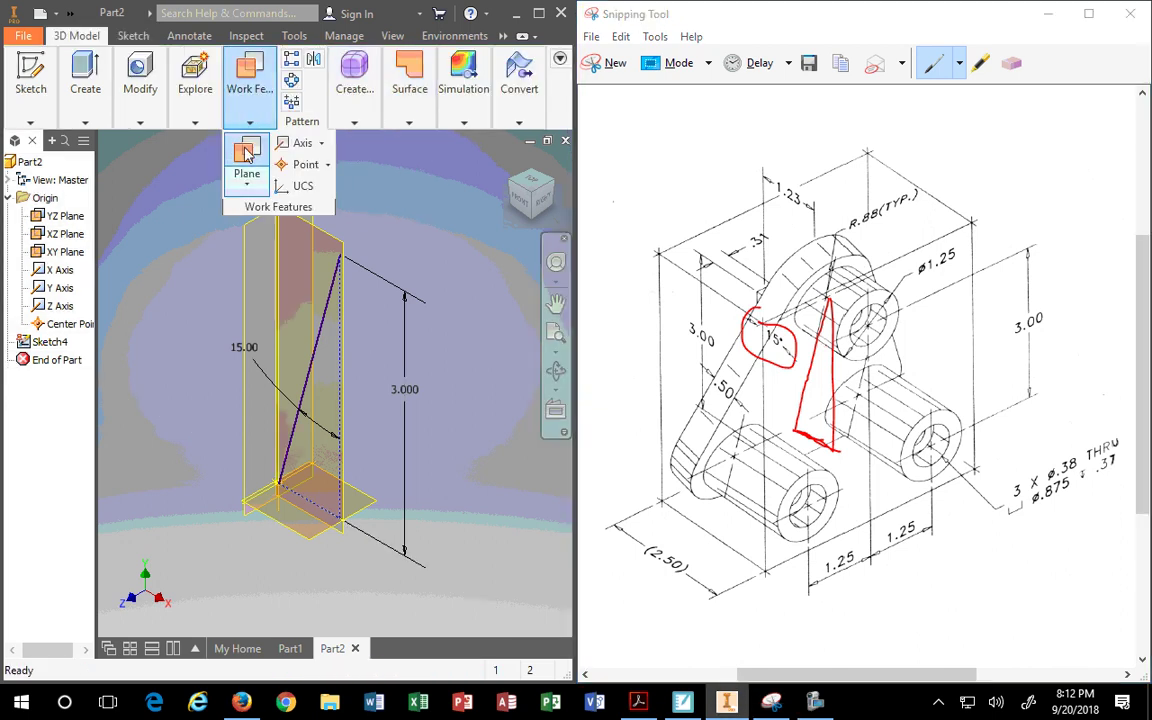
{"action": "left_click", "coordinate": [322, 323]}
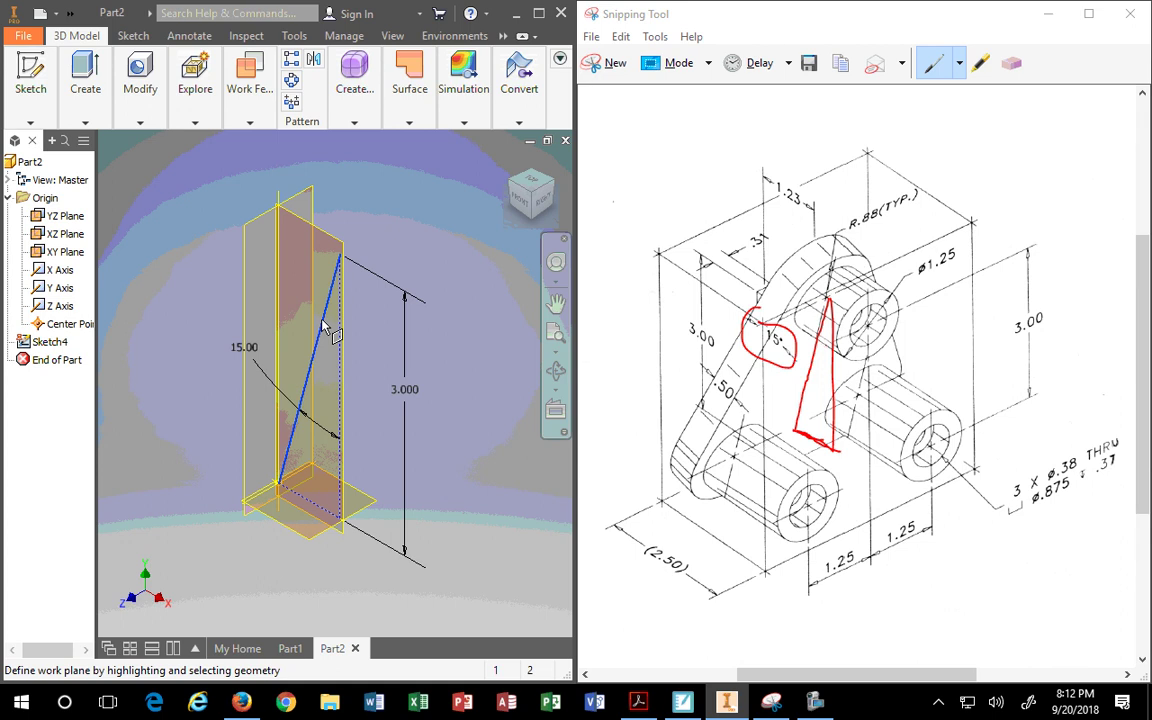
{"action": "left_click", "coordinate": [325, 237]}
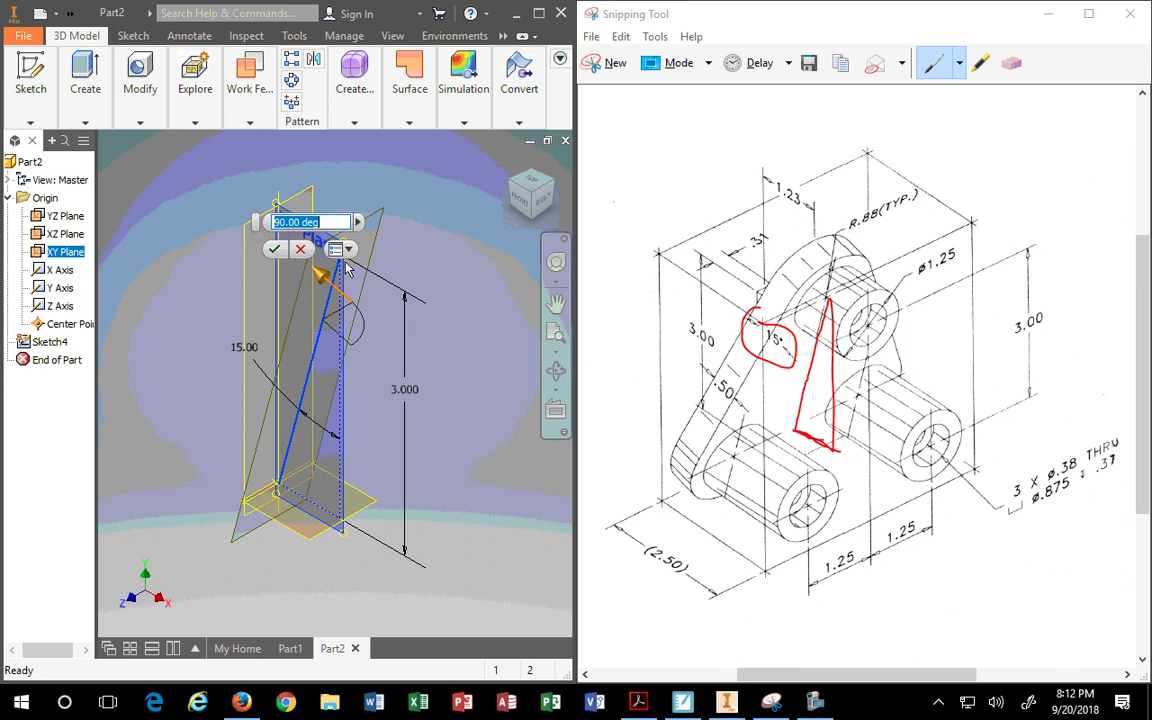
{"action": "left_click", "coordinate": [275, 251]}
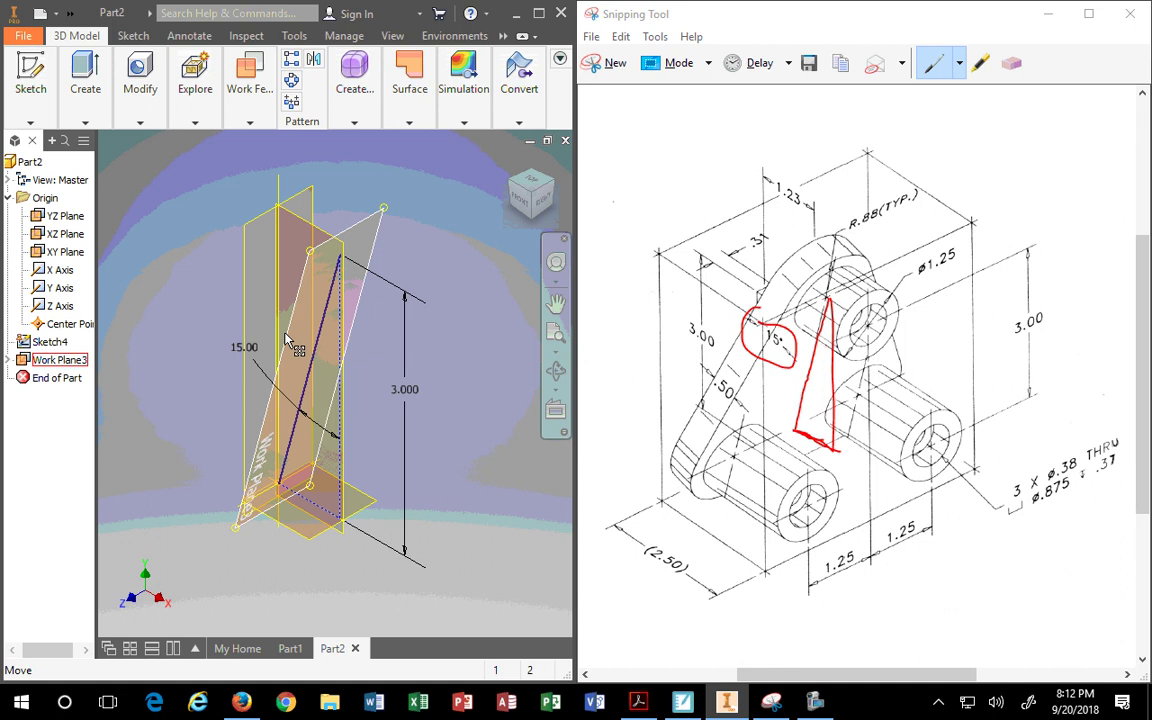
Set the angle dimension between the sloped line and the vertical construction line to 20 degrees
{"action": "left_click", "coordinate": [366, 234]}
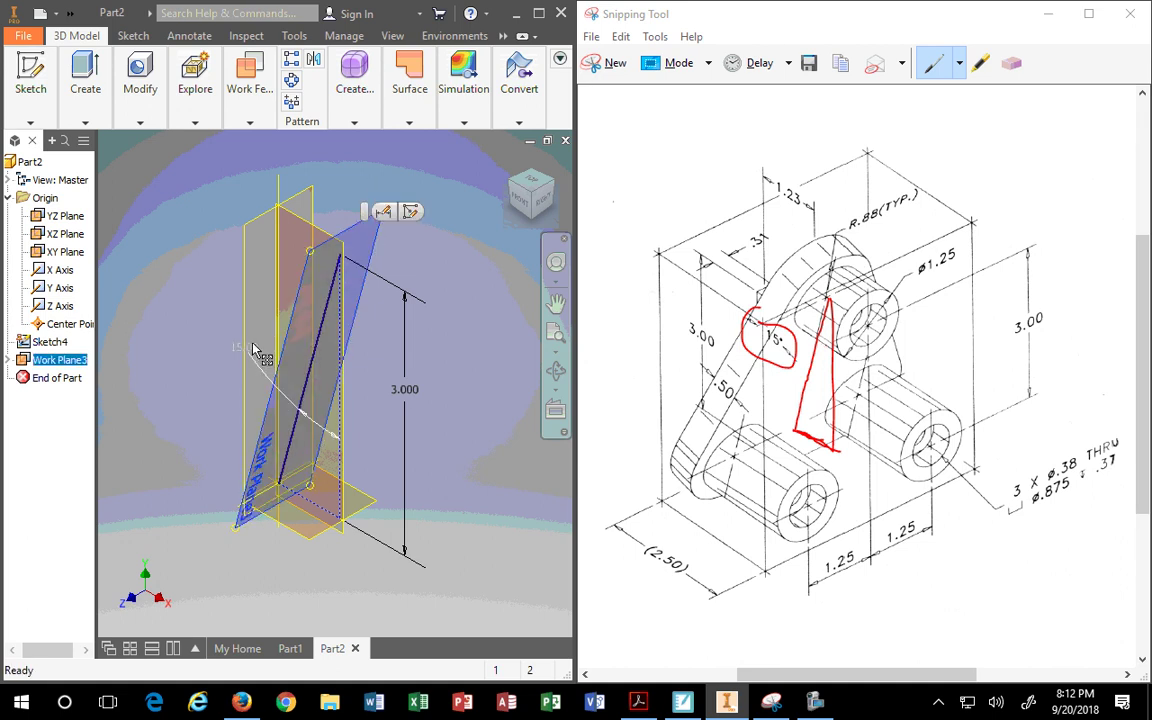
{"action": "left_click", "coordinate": [188, 313]}
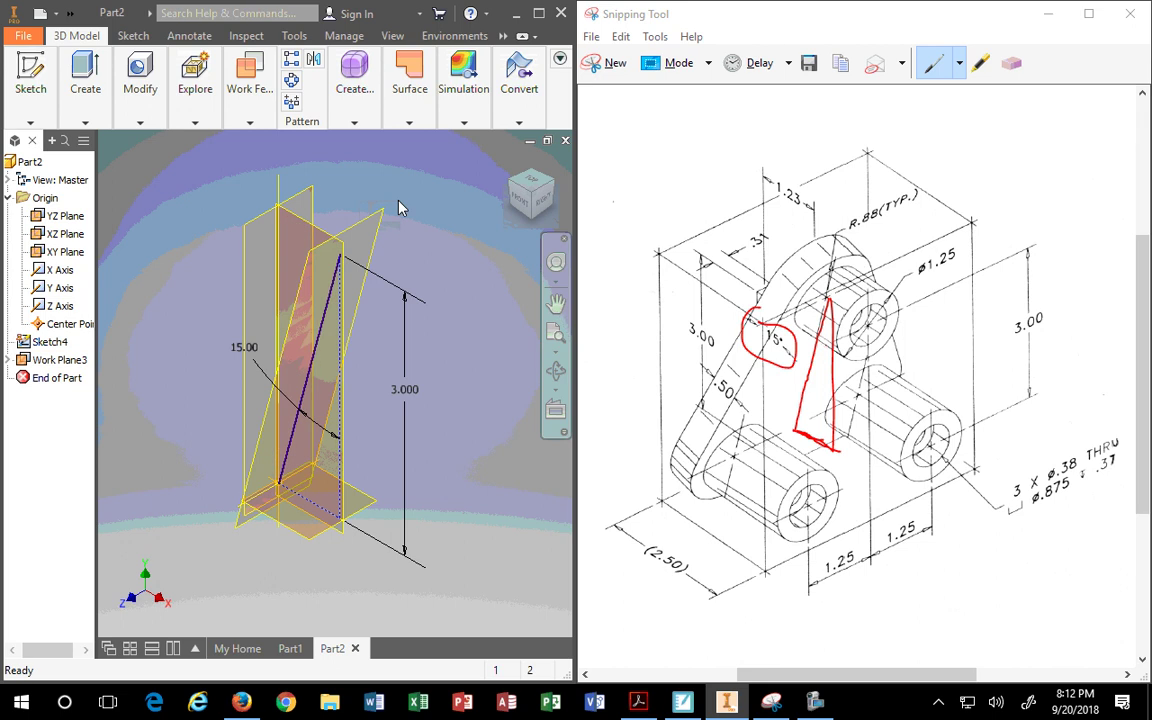
{"action": "double_click", "coordinate": [251, 350]}
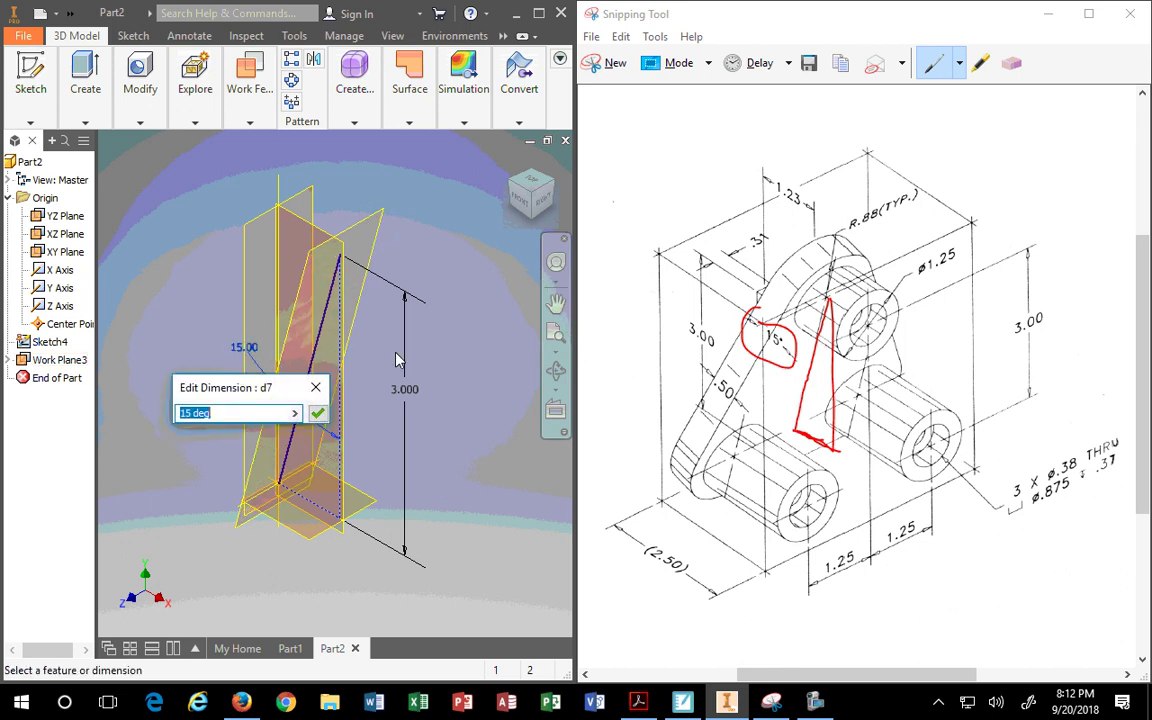
{"action": "type", "text": "20"}
{"action": "key", "text": "Return"}
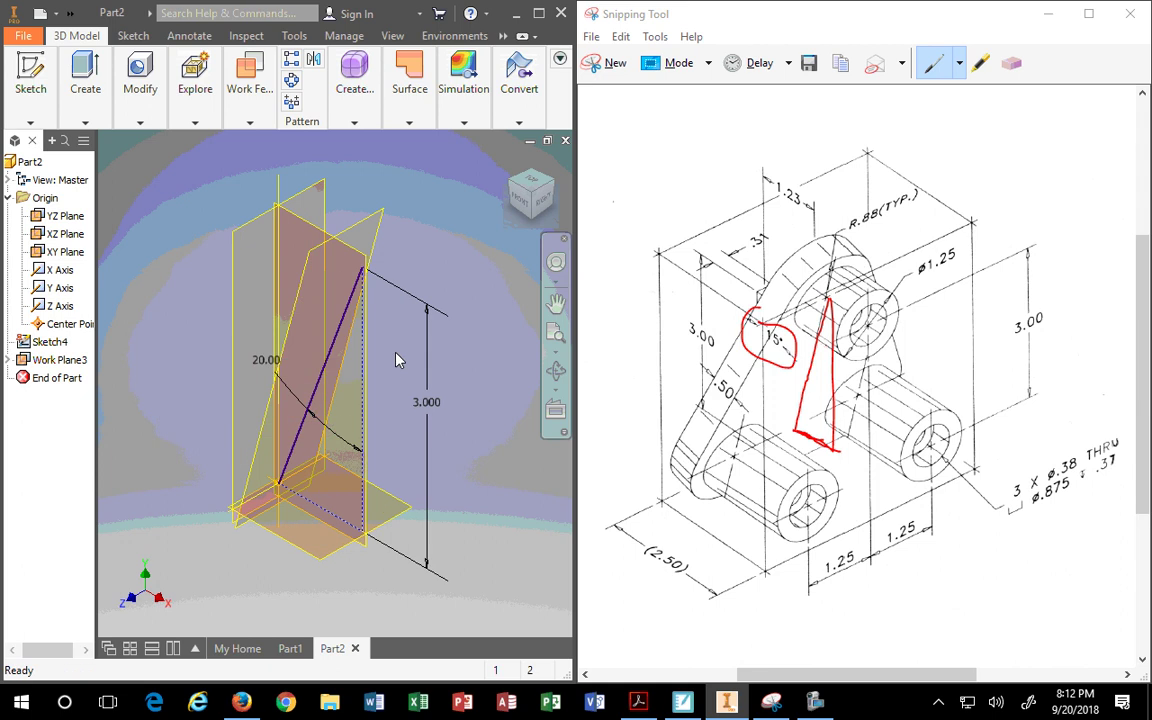
{"action": "left_click", "coordinate": [522, 200]}
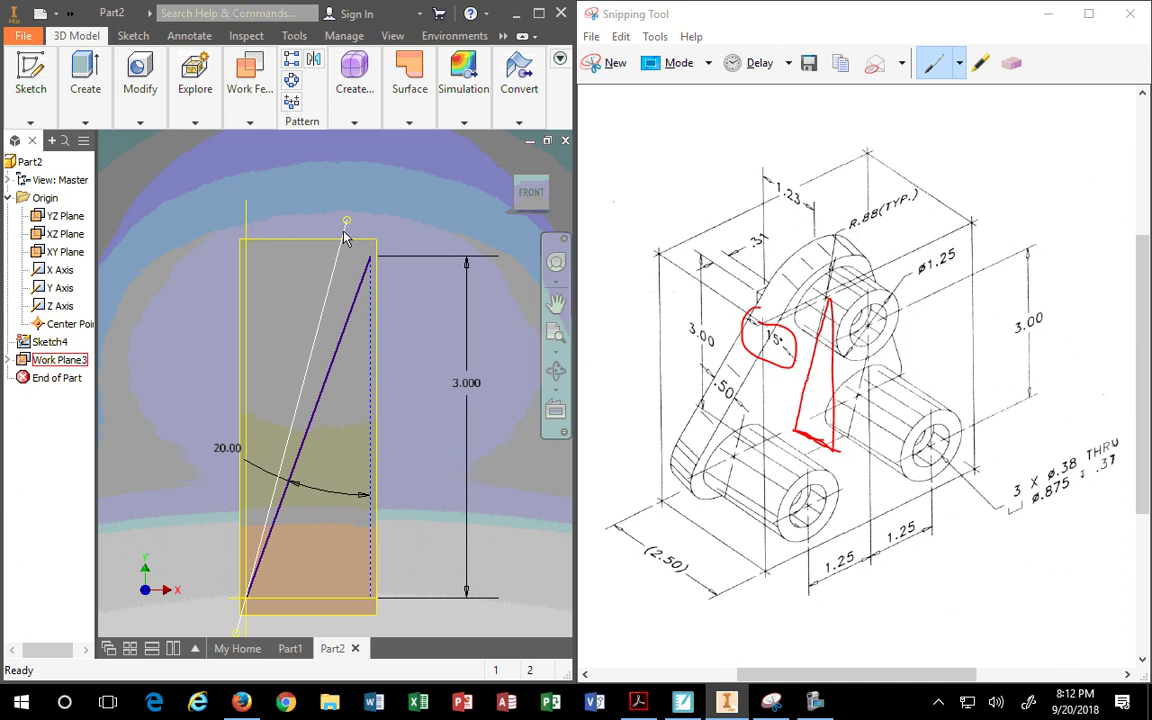
{"action": "left_click", "coordinate": [539, 13]}
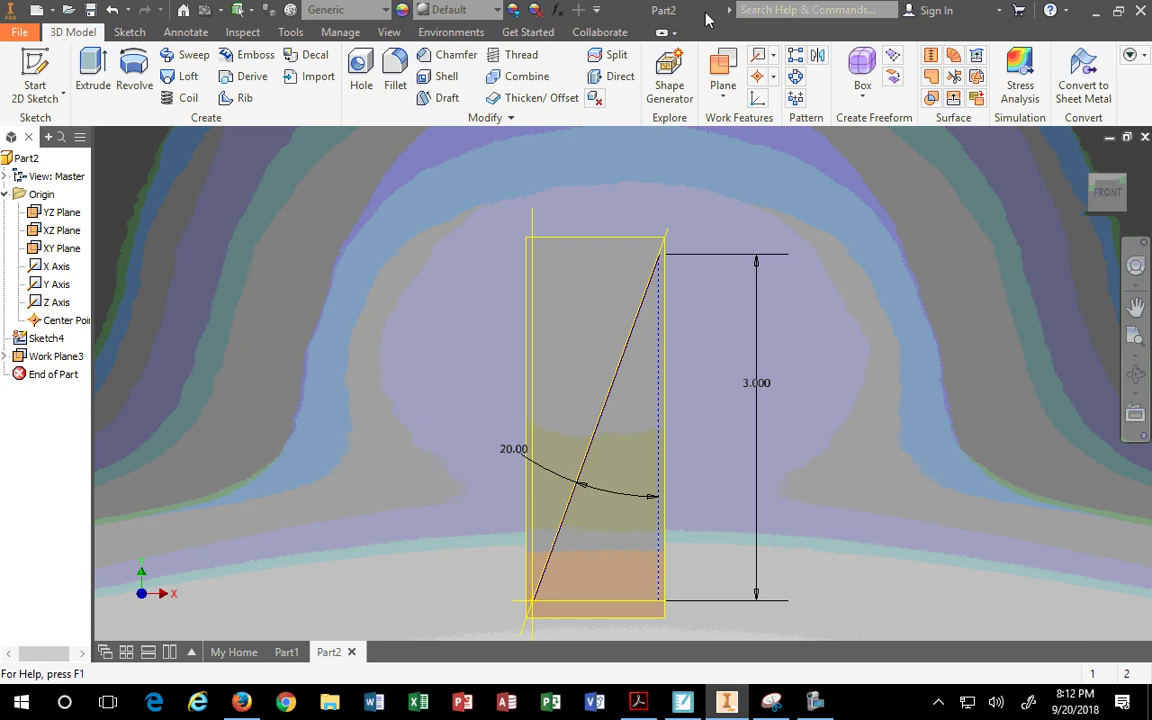
{"action": "mouse_move", "coordinate": [705, 13]}
{"action": "left_mouse_down"}
{"action": "mouse_move", "coordinate": [488, 140]}
{"action": "mouse_move", "coordinate": [2, 184]}
{"action": "mouse_move", "coordinate": [3, 194]}
{"action": "left_mouse_up"}
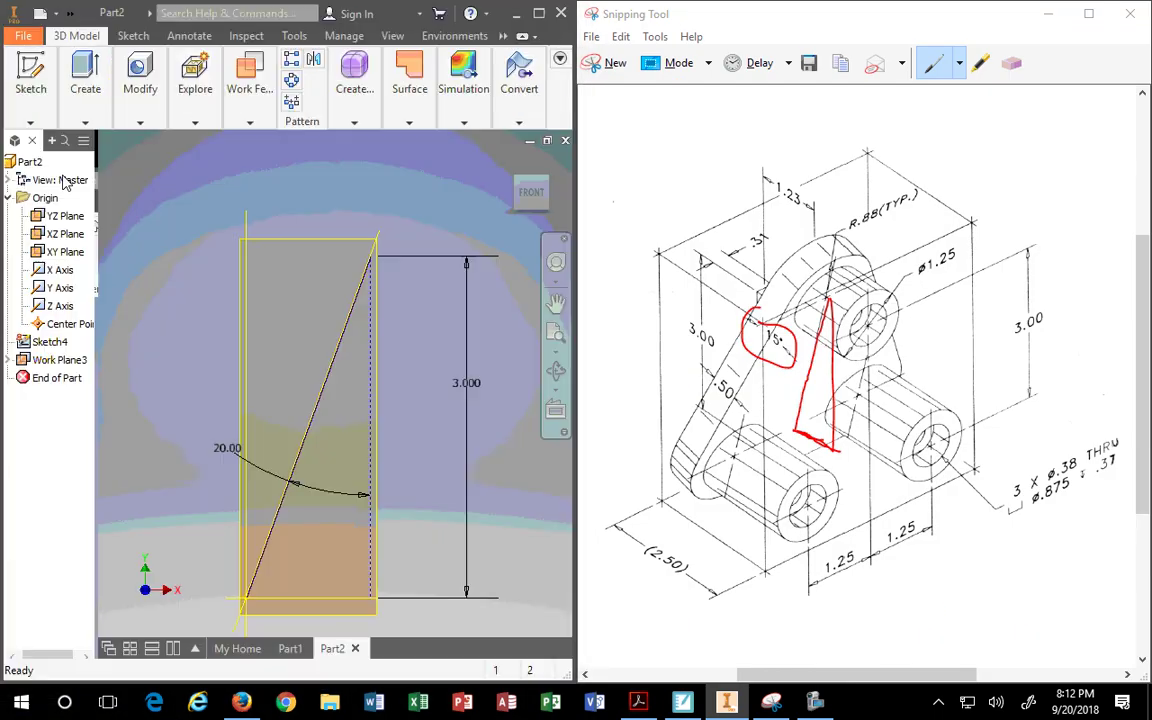
Set the angle dimension in the layout sketch back to 15 degrees
{"action": "double_click", "coordinate": [226, 449]}
{"action": "key", "text": "Return"}
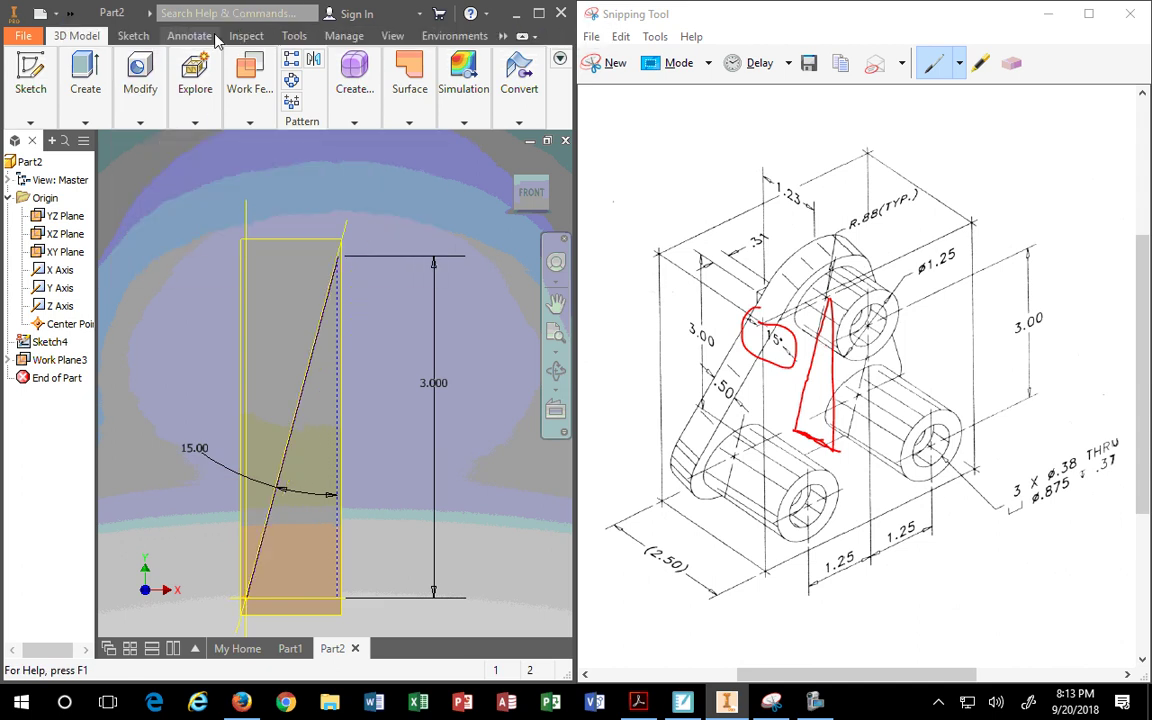
{"action": "left_click", "coordinate": [511, 164]}
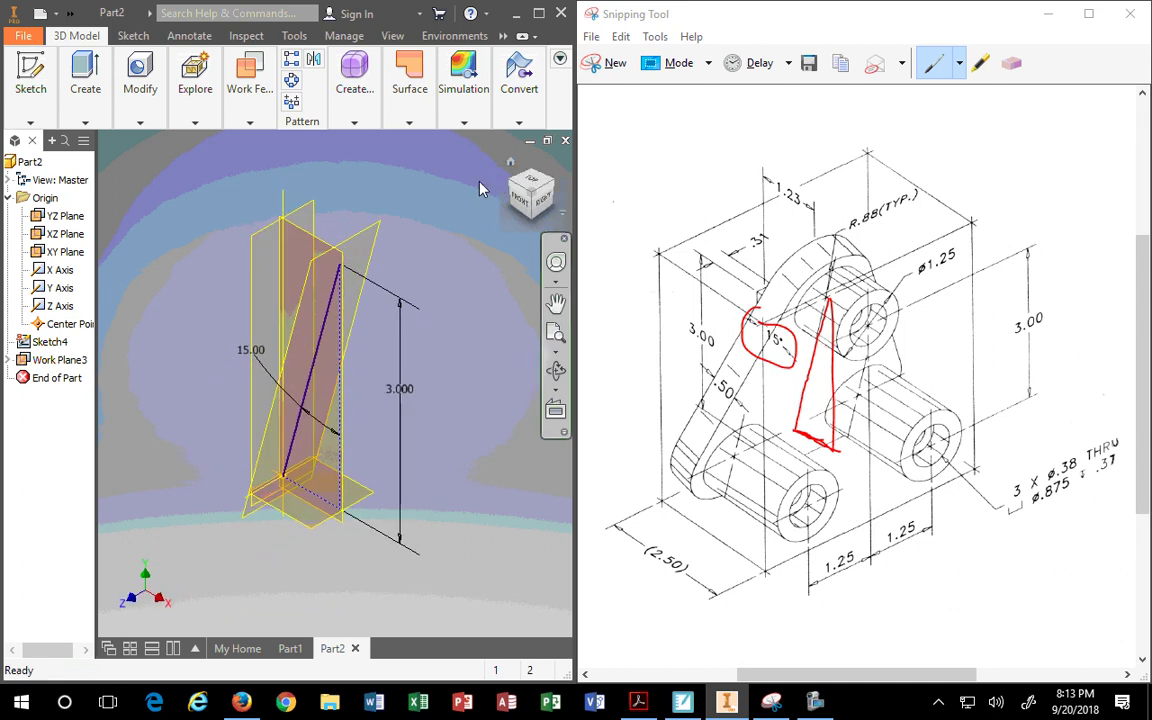
Start a new 2D sketch on the inclined work plane
{"action": "left_click", "coordinate": [362, 258]}
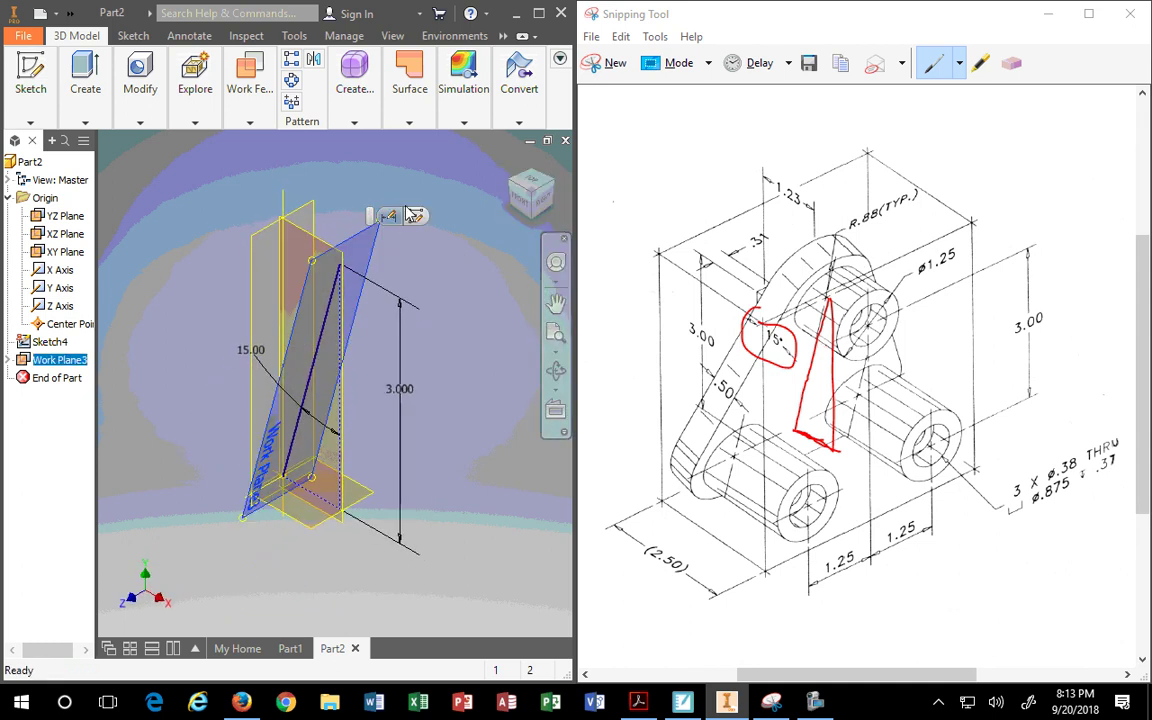
{"action": "left_click", "coordinate": [414, 217]}
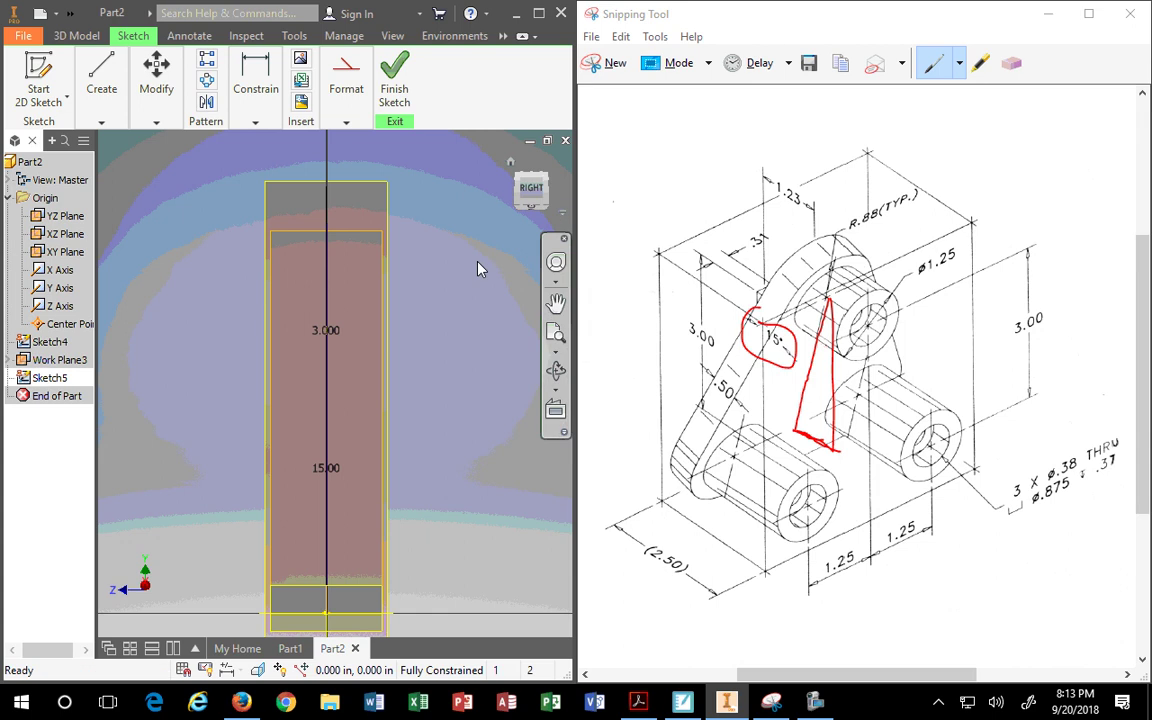
{"action": "left_click", "coordinate": [556, 370]}
{"action": "left_click_drag", "start_coordinate": [398, 380], "coordinate": [332, 408]}
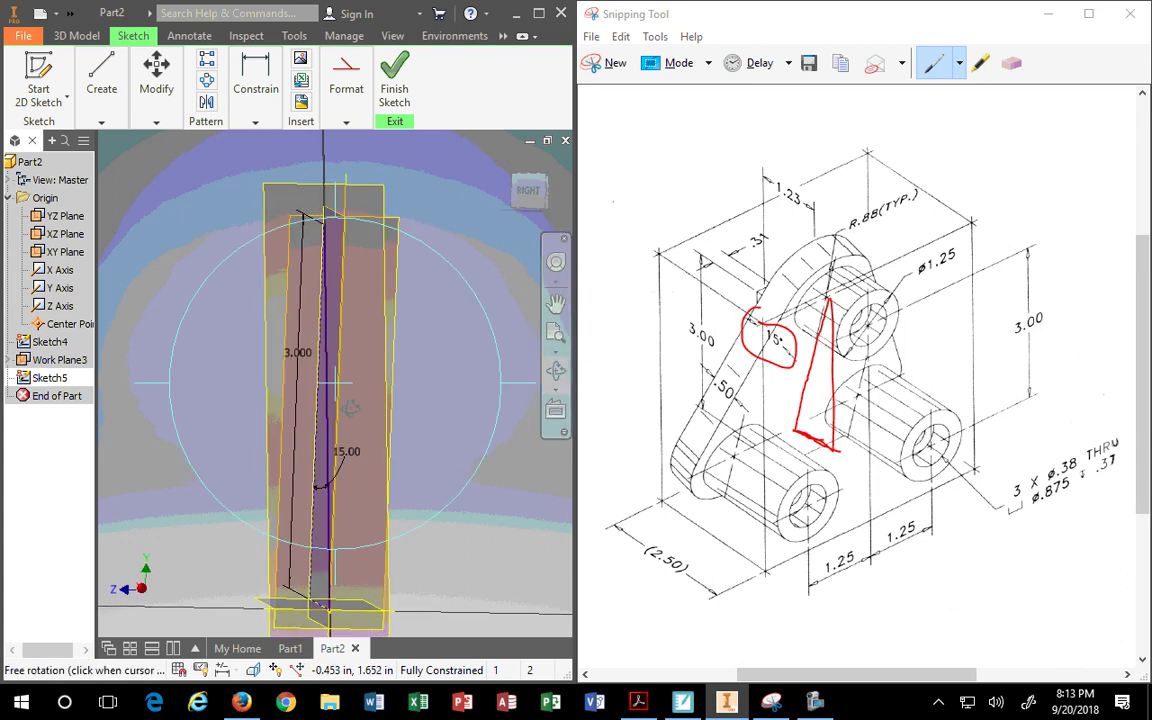
{"action": "key", "text": "Escape"}
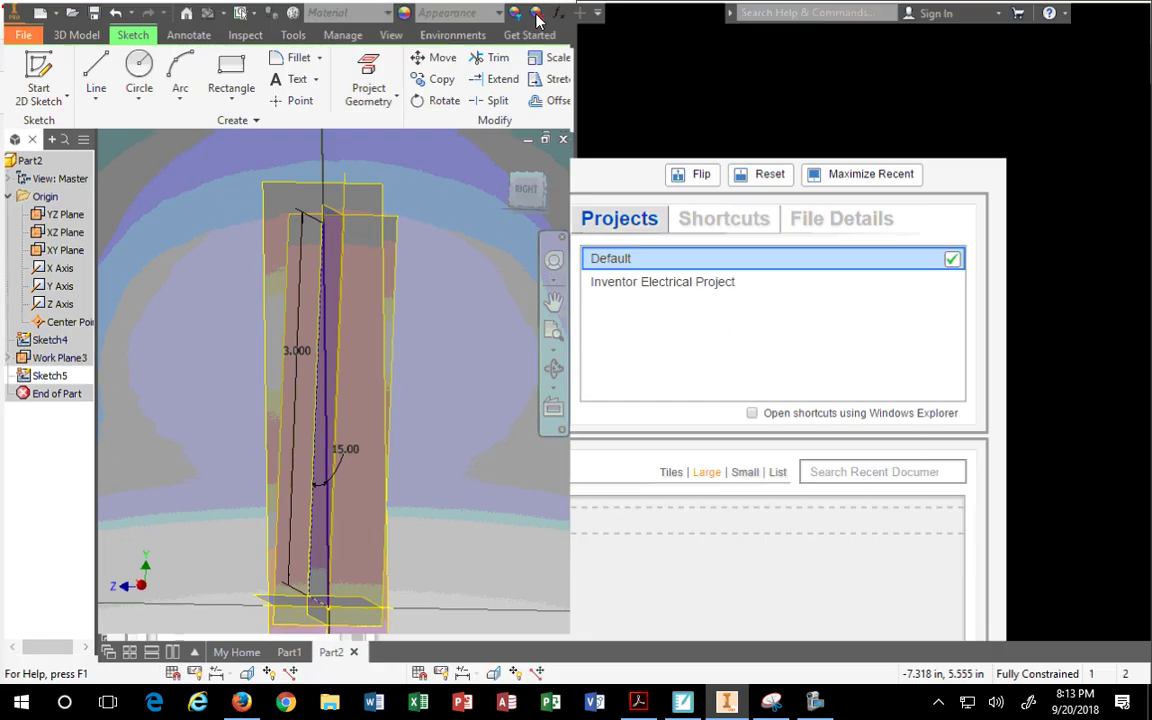
Project the upper endpoint of the sloped line into the sketch on the inclined plane
{"action": "double_click", "coordinate": [498, 12]}
{"action": "left_click", "coordinate": [366, 70]}
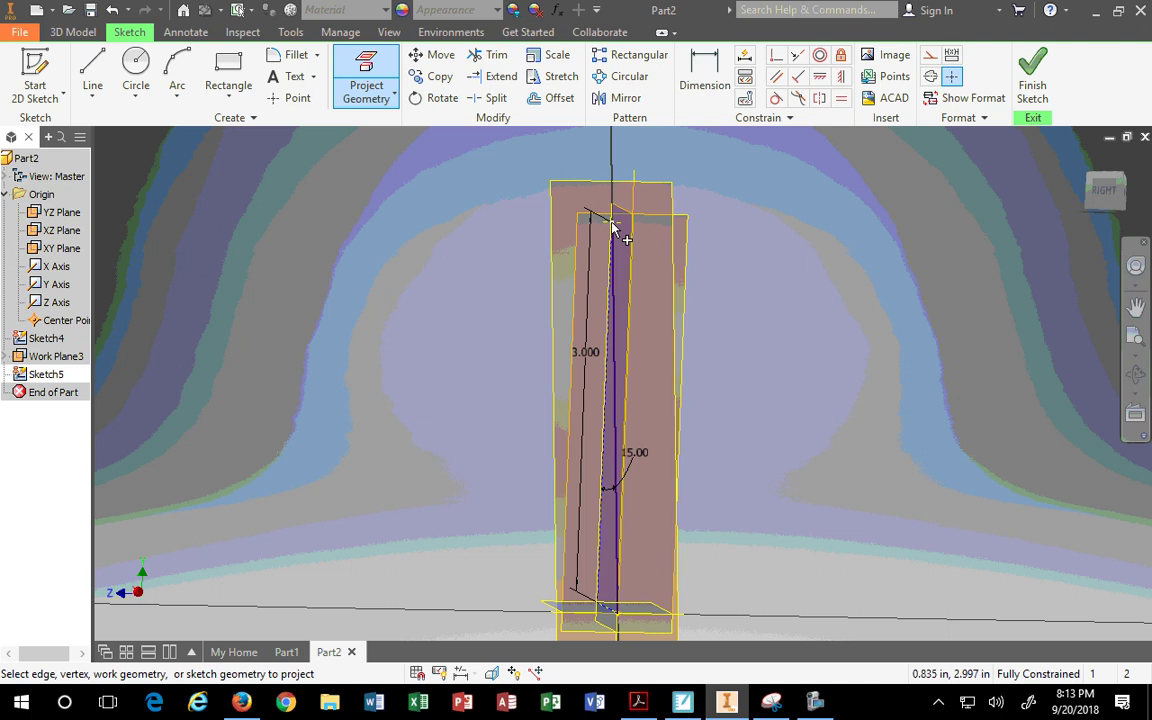
{"action": "left_click", "coordinate": [612, 225]}
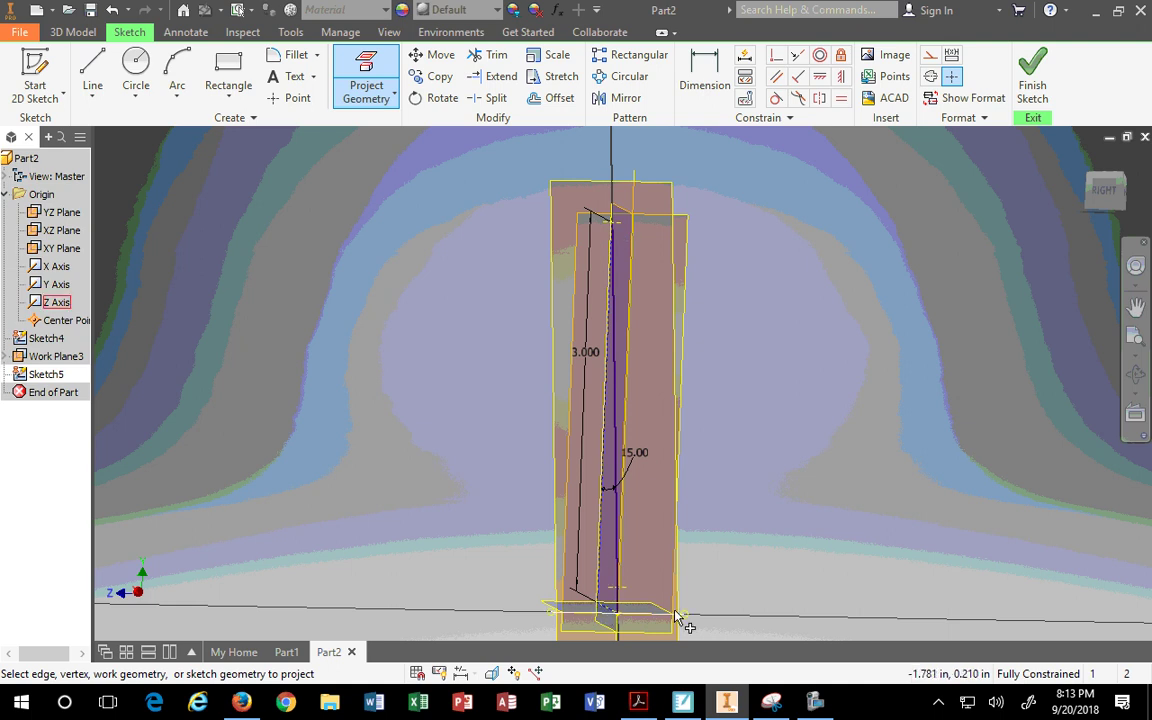
Delete the stray projected geometry around the lower end of the sloped line
{"action": "scroll", "coordinate": [693, 521], "scroll_direction": "up", "scroll_amount": 3}
{"action": "middle_click_drag", "start_coordinate": [674, 592], "coordinate": [641, 562]}
{"action": "left_click", "coordinate": [1133, 372]}
{"action": "mouse_move", "coordinate": [777, 429]}
{"action": "left_mouse_down"}
{"action": "mouse_move", "coordinate": [646, 471]}
{"action": "mouse_move", "coordinate": [620, 500]}
{"action": "mouse_move", "coordinate": [633, 521]}
{"action": "left_mouse_up"}
{"action": "key", "text": "Escape"}
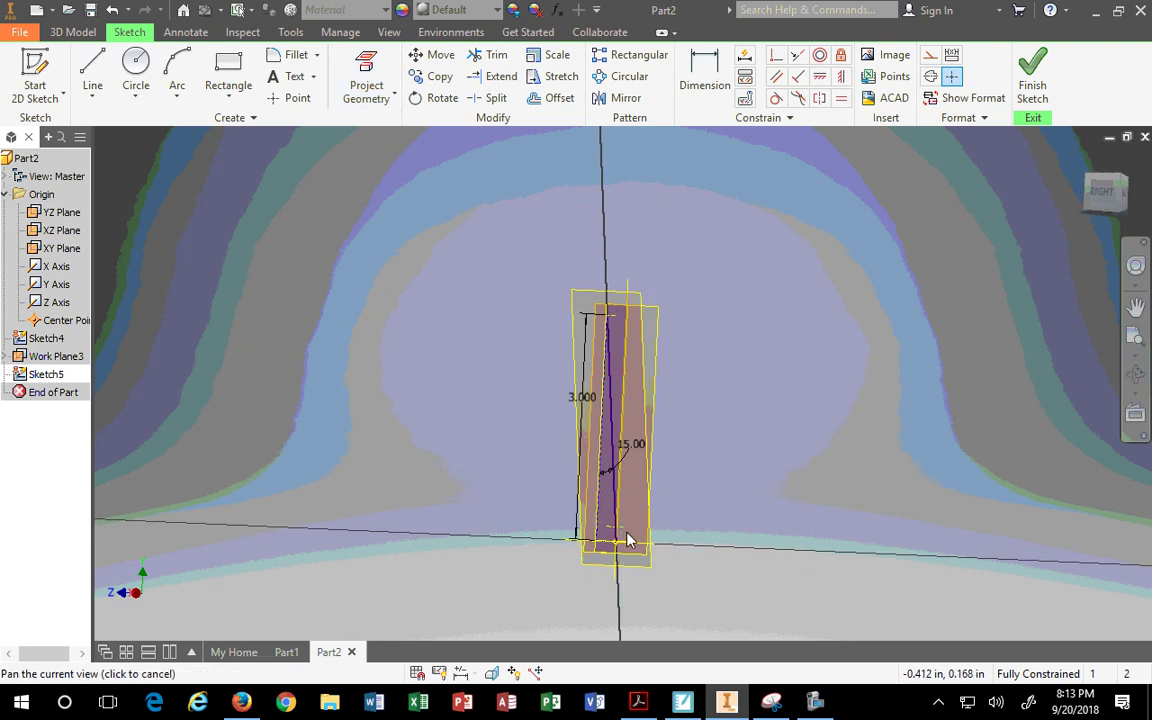
{"action": "key", "text": "p"}
{"action": "key", "text": "Escape"}
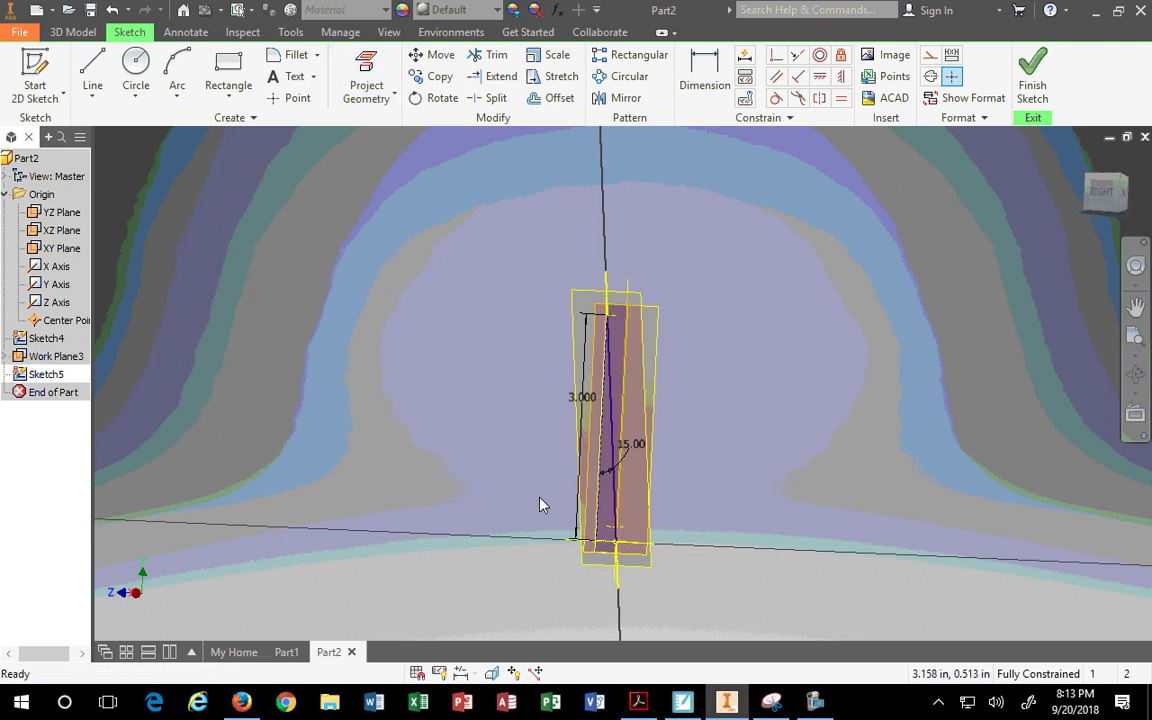
{"action": "left_click_drag", "start_coordinate": [537, 494], "coordinate": [693, 553]}
{"action": "key", "text": "Delete"}
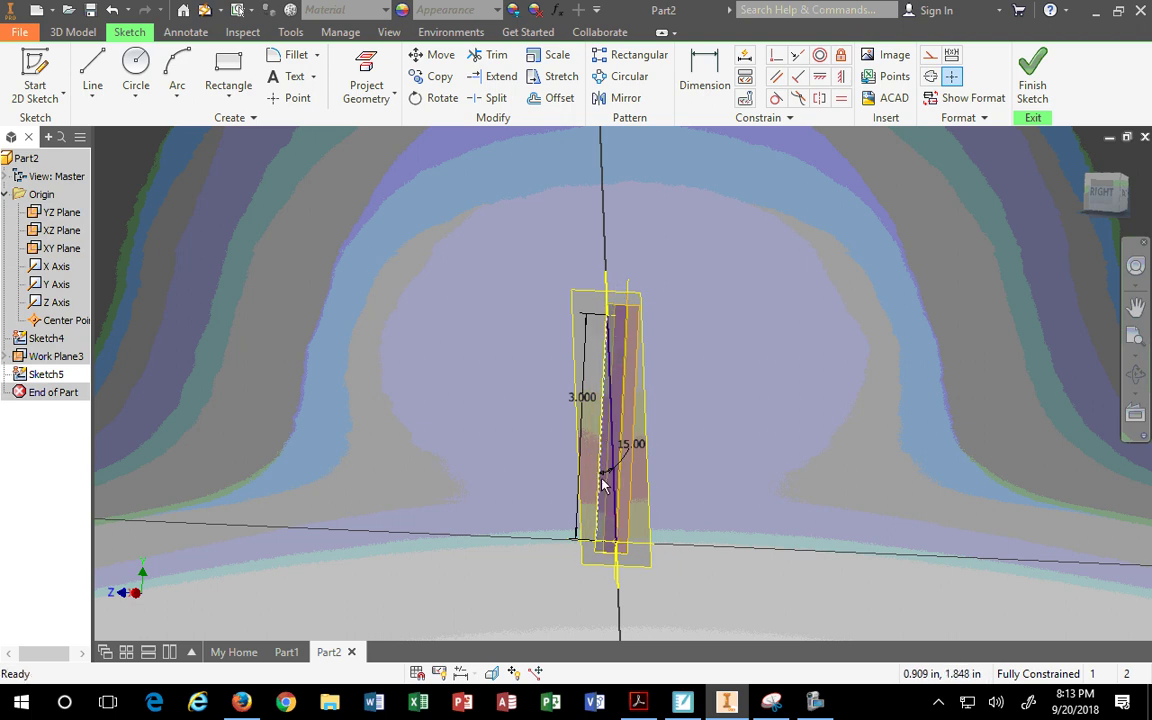
{"action": "scroll", "coordinate": [600, 540], "scroll_direction": "up", "scroll_amount": 5}
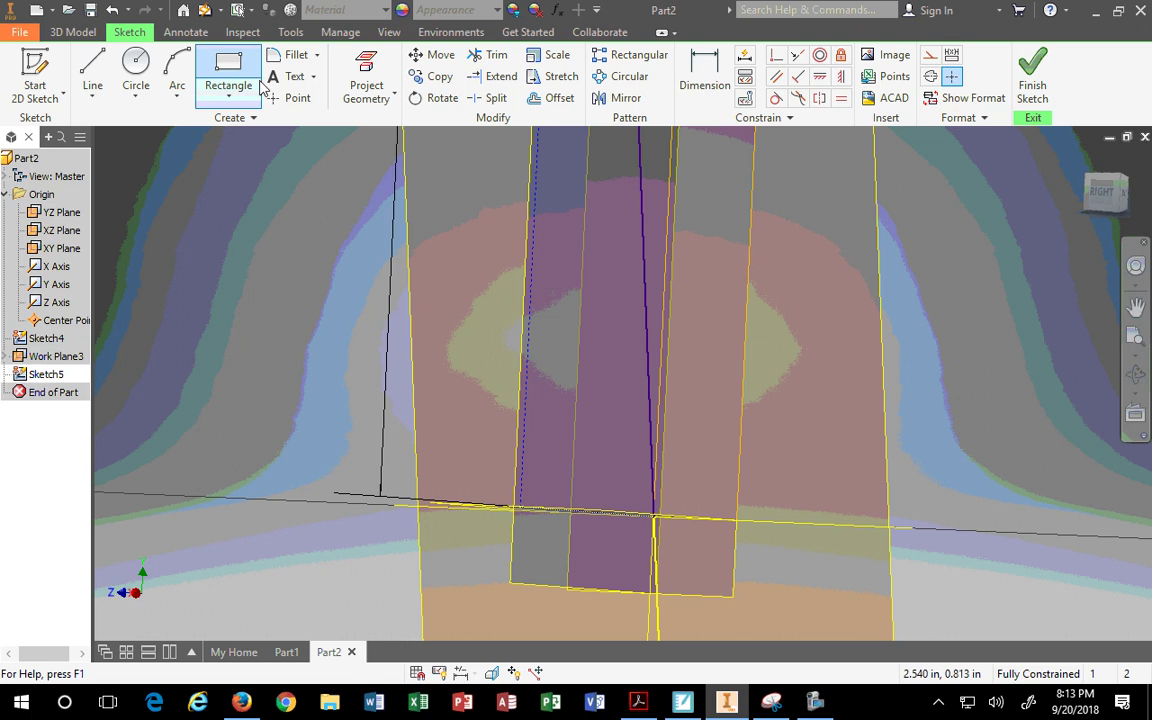
{"action": "left_click", "coordinate": [366, 80]}
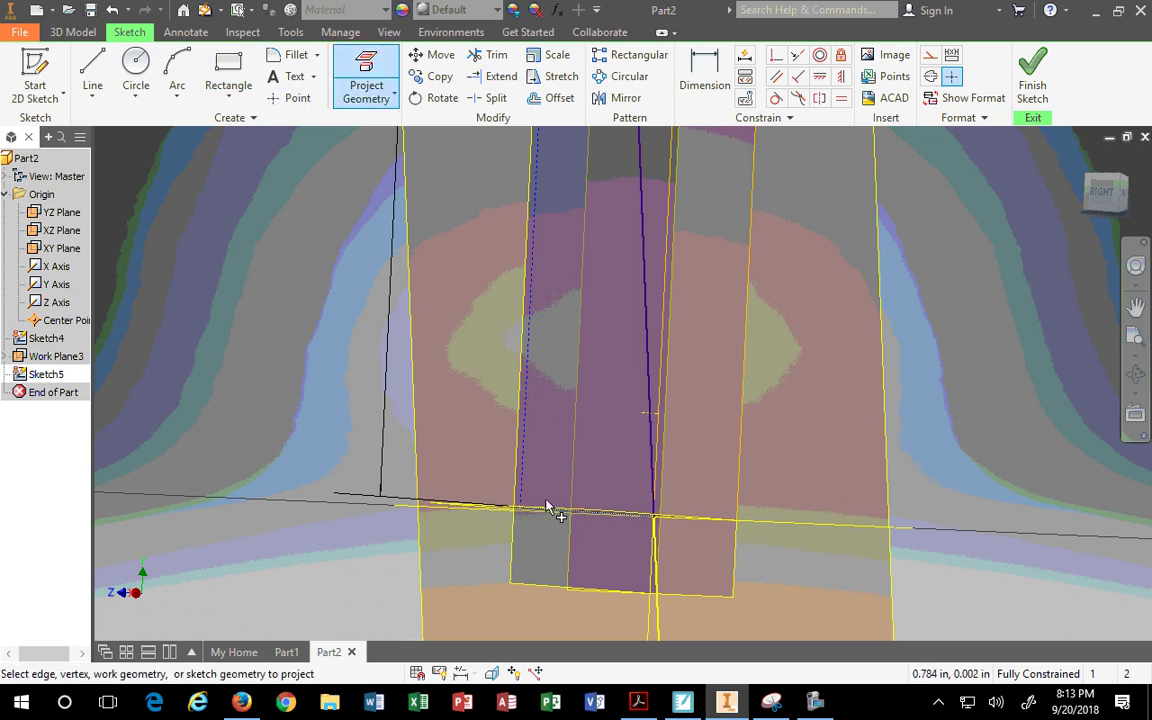
{"action": "mouse_move", "coordinate": [318, 257]}
{"action": "left_mouse_down"}
{"action": "mouse_move", "coordinate": [806, 475]}
{"action": "mouse_move", "coordinate": [855, 480]}
{"action": "left_mouse_up"}
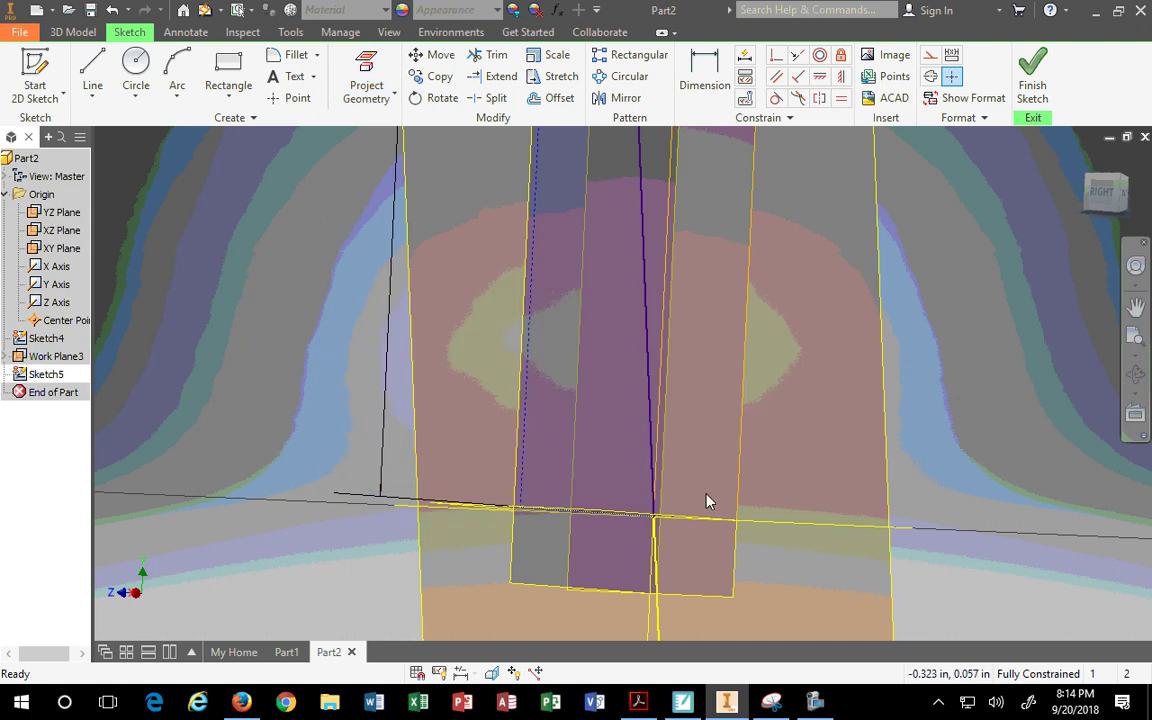
{"action": "left_click", "coordinate": [290, 98]}
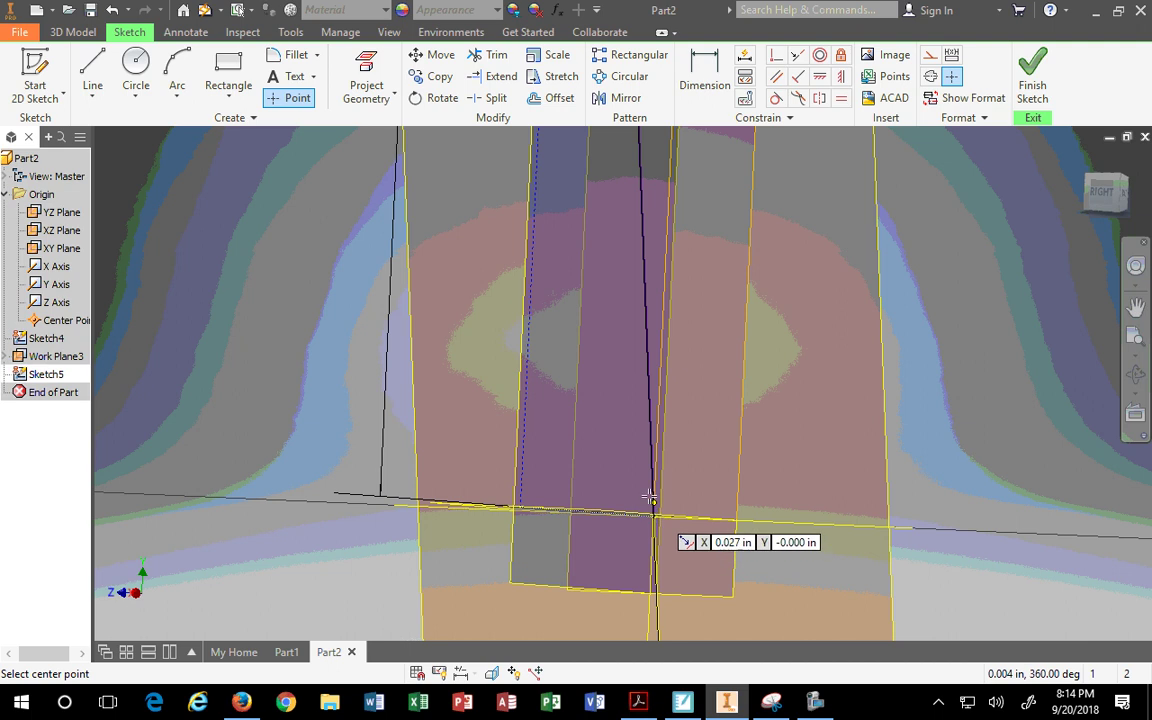
{"action": "scroll", "coordinate": [663, 541], "scroll_direction": "up", "scroll_amount": 3}
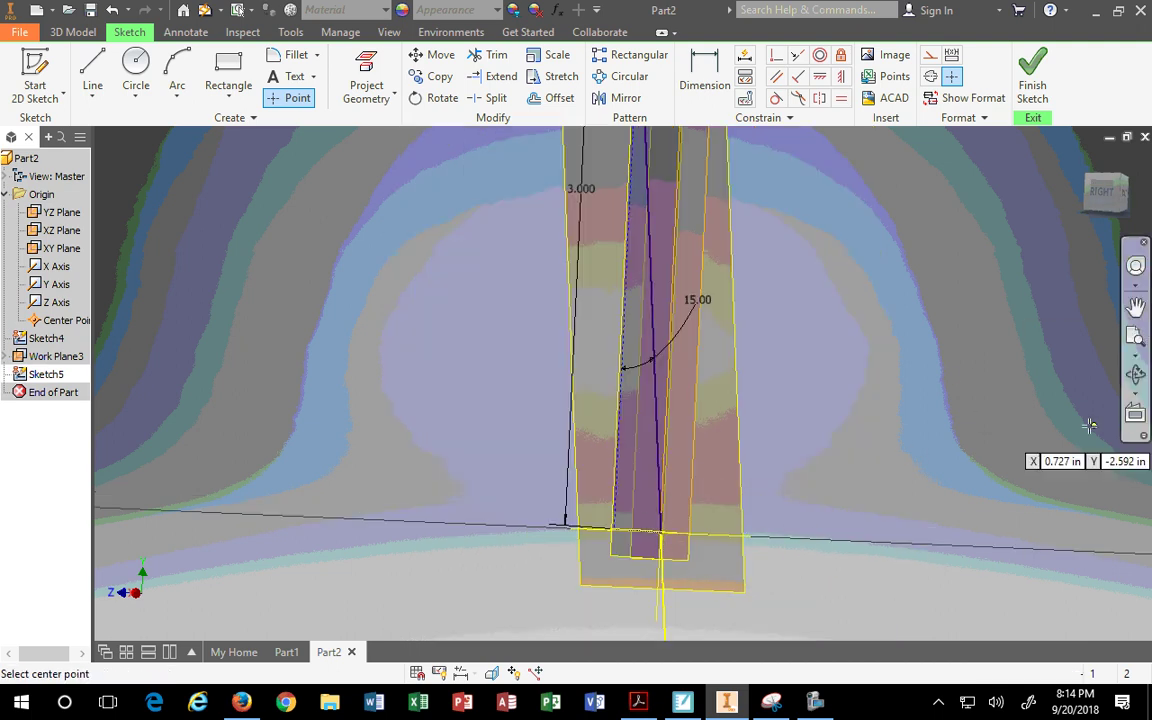
{"action": "left_click", "coordinate": [1136, 374]}
{"action": "mouse_move", "coordinate": [540, 417]}
{"action": "left_mouse_down"}
{"action": "mouse_move", "coordinate": [587, 496]}
{"action": "mouse_move", "coordinate": [540, 540]}
{"action": "left_mouse_up"}
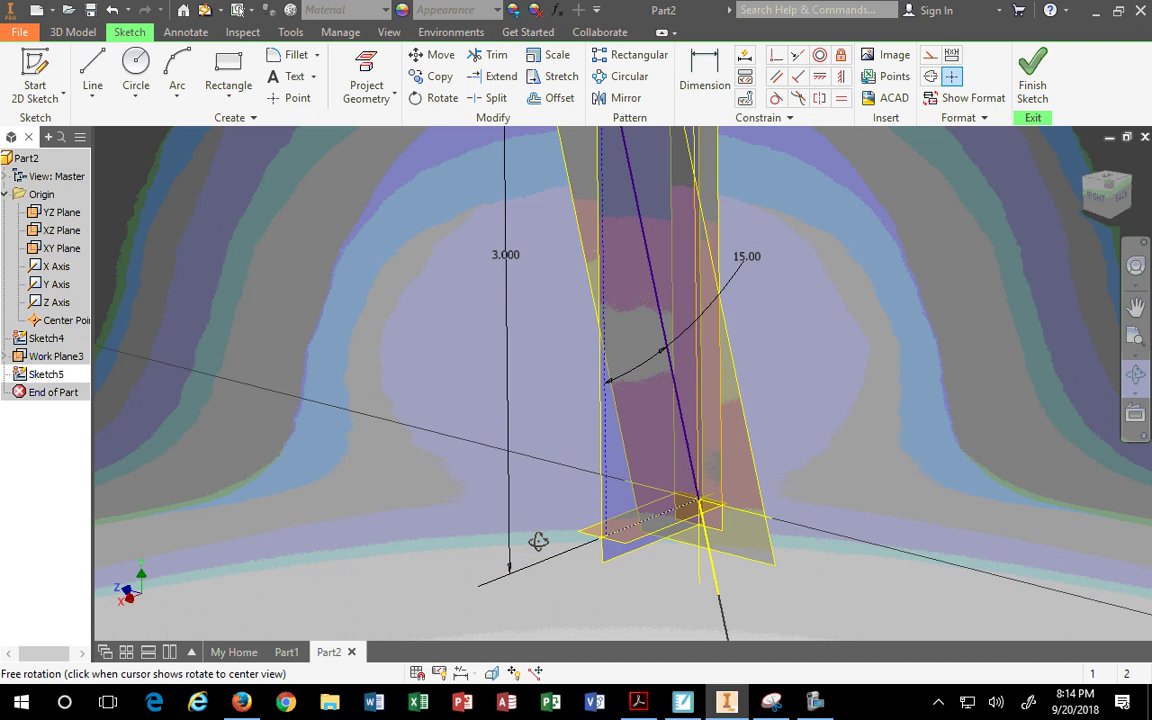
{"action": "key", "text": "Escape"}
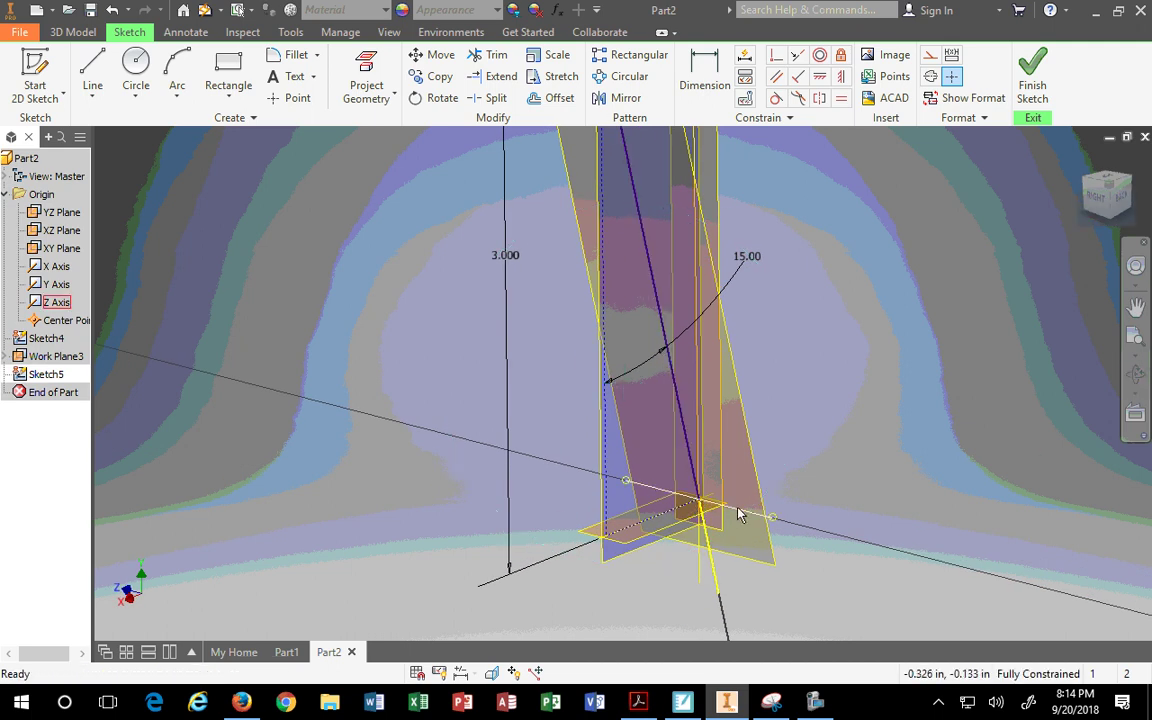
Project the Z axis into the sketch on the inclined work plane
{"action": "left_click", "coordinate": [366, 80]}
{"action": "left_click", "coordinate": [728, 510]}
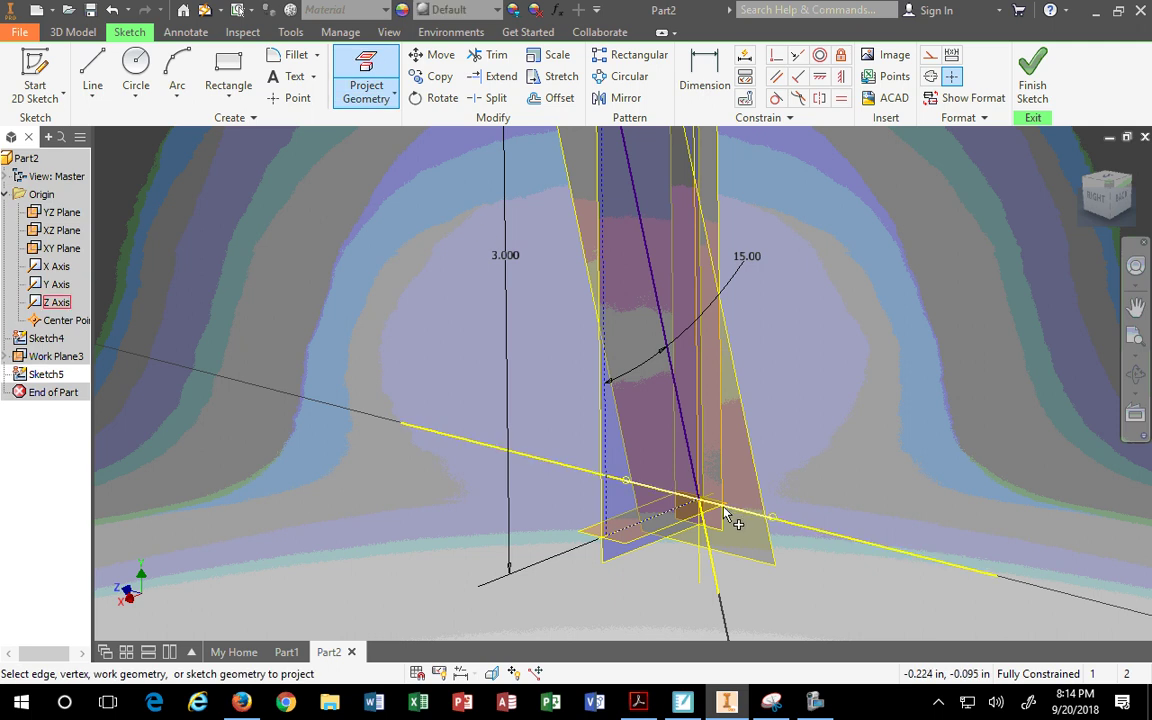
{"action": "left_click", "coordinate": [1136, 307]}
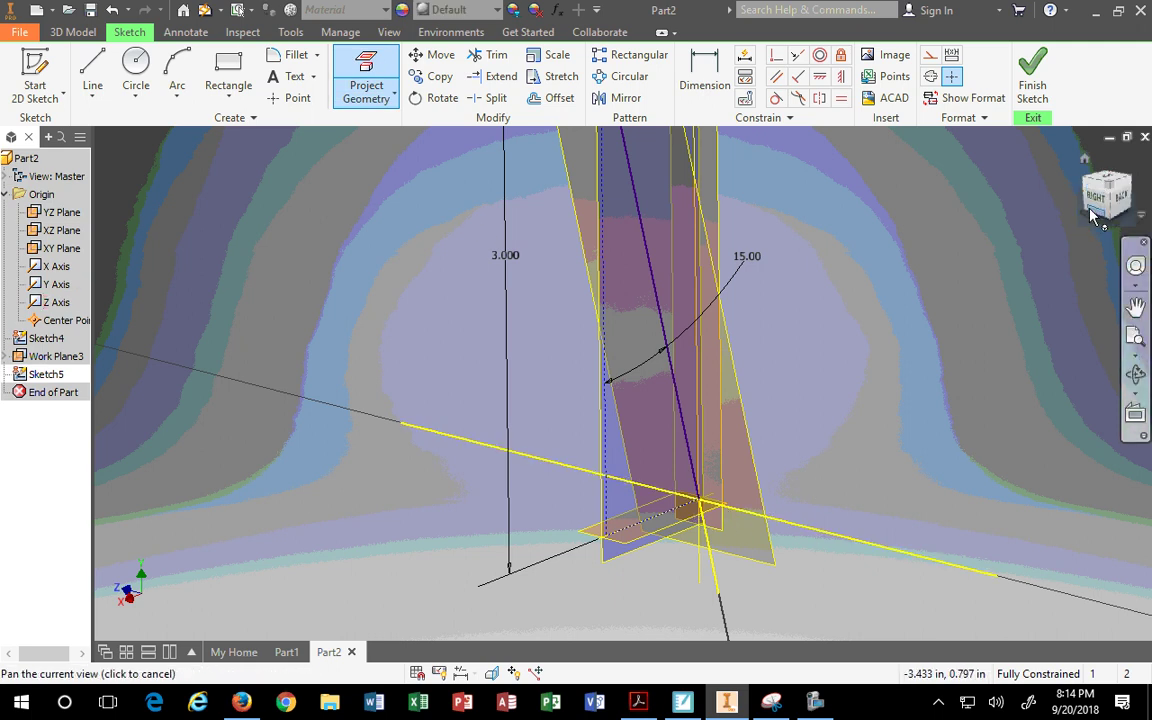
{"action": "left_click", "coordinate": [1140, 416]}
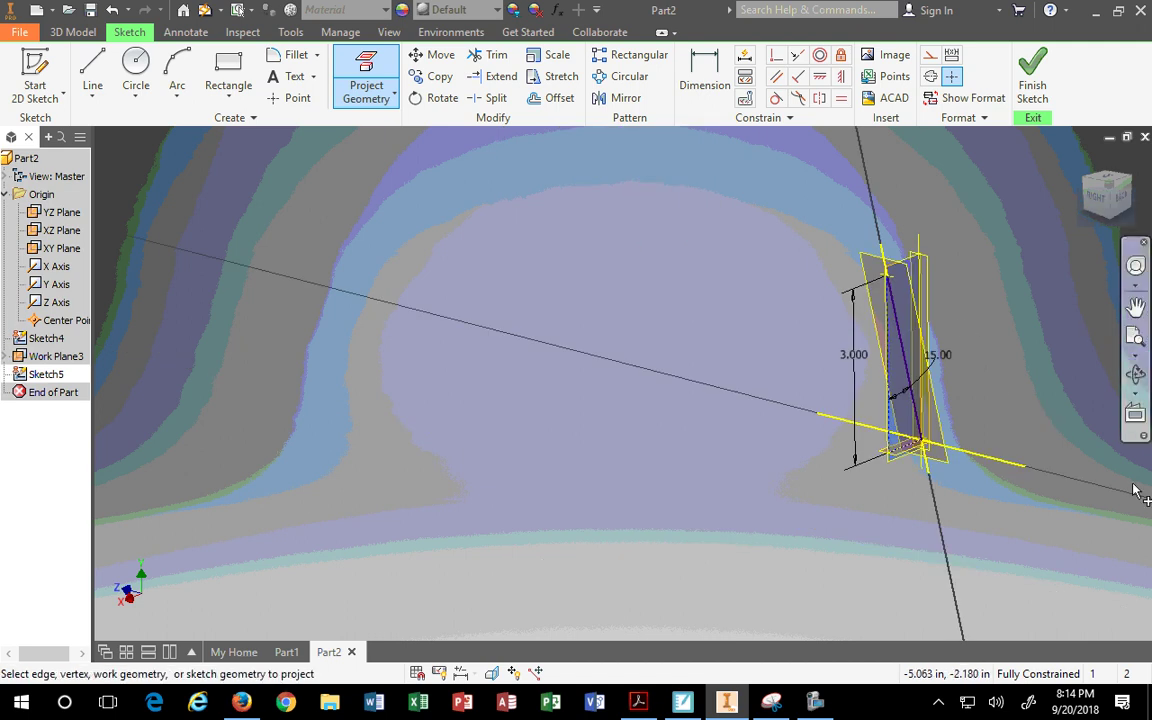
{"action": "left_click", "coordinate": [1136, 418]}
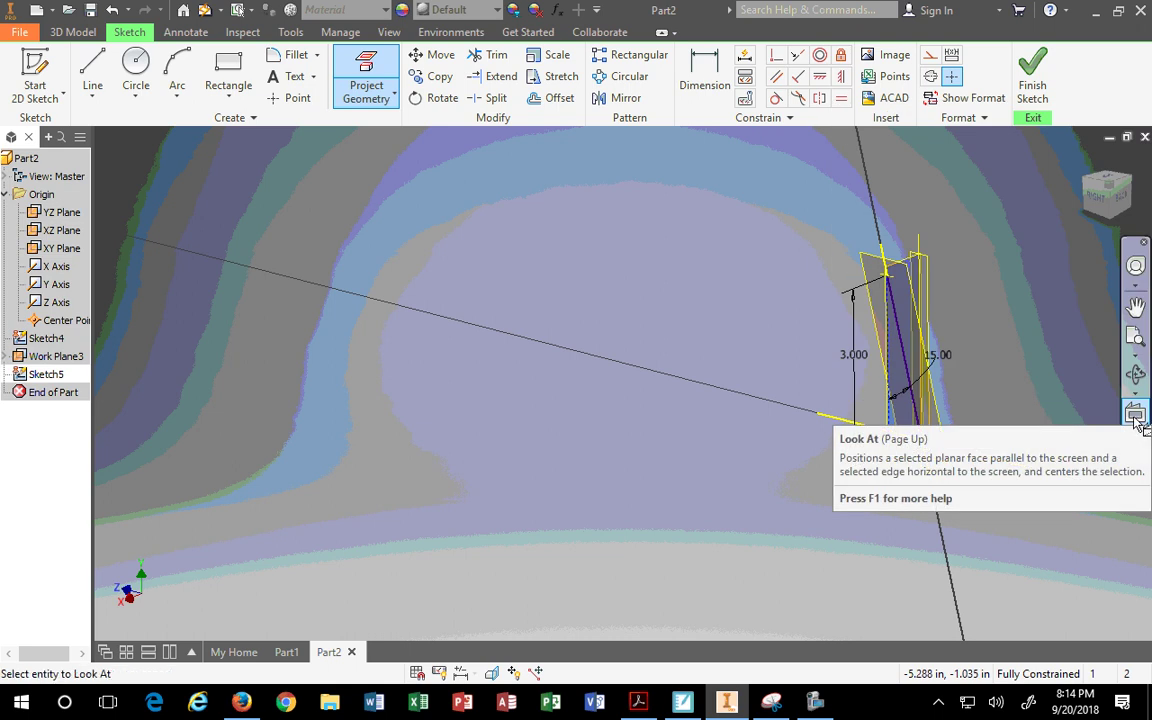
{"action": "left_click", "coordinate": [876, 261]}
{"action": "key", "text": "g"}
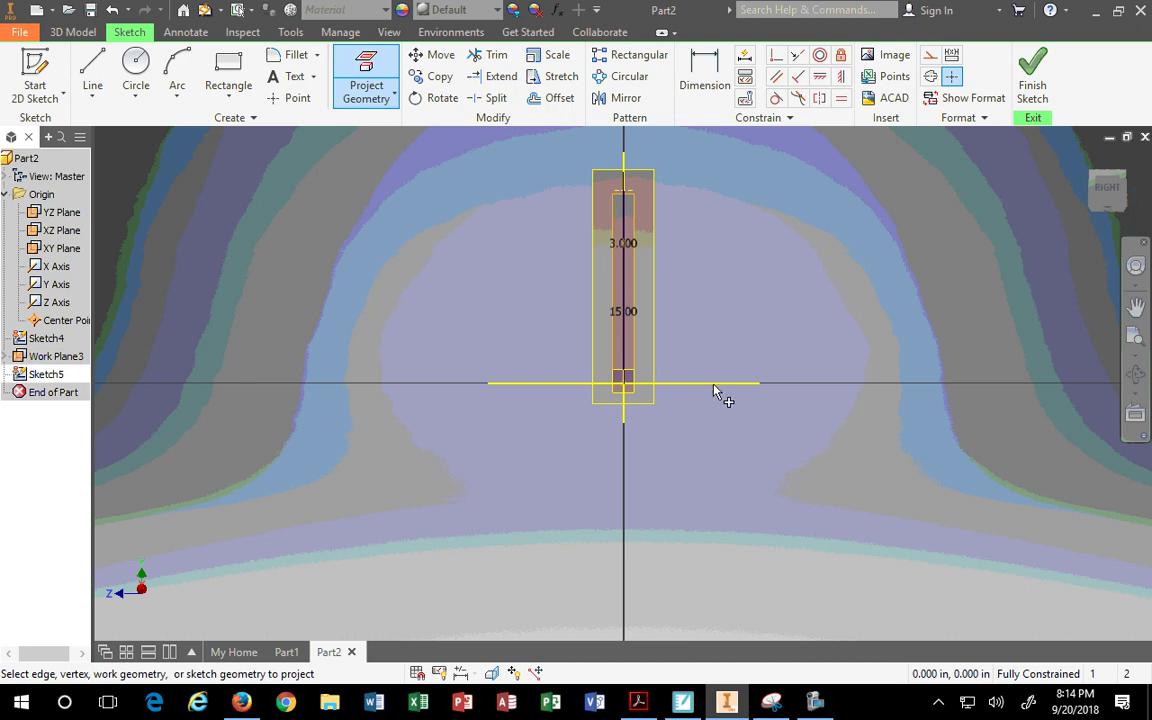
{"action": "key", "text": "Escape"}
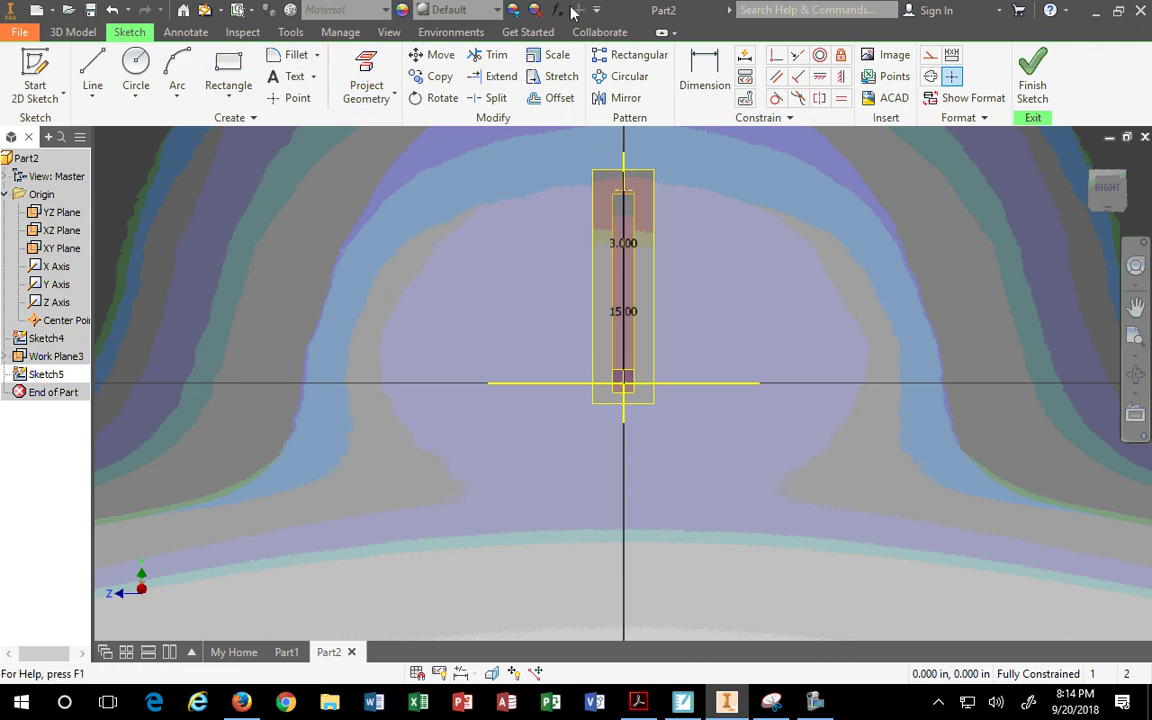
Circle the R.88 (TYP.) note on the reference drawing in red and trace the bracket's three rounded corners
{"action": "left_click_drag", "start_coordinate": [708, 14], "coordinate": [2, 212]}
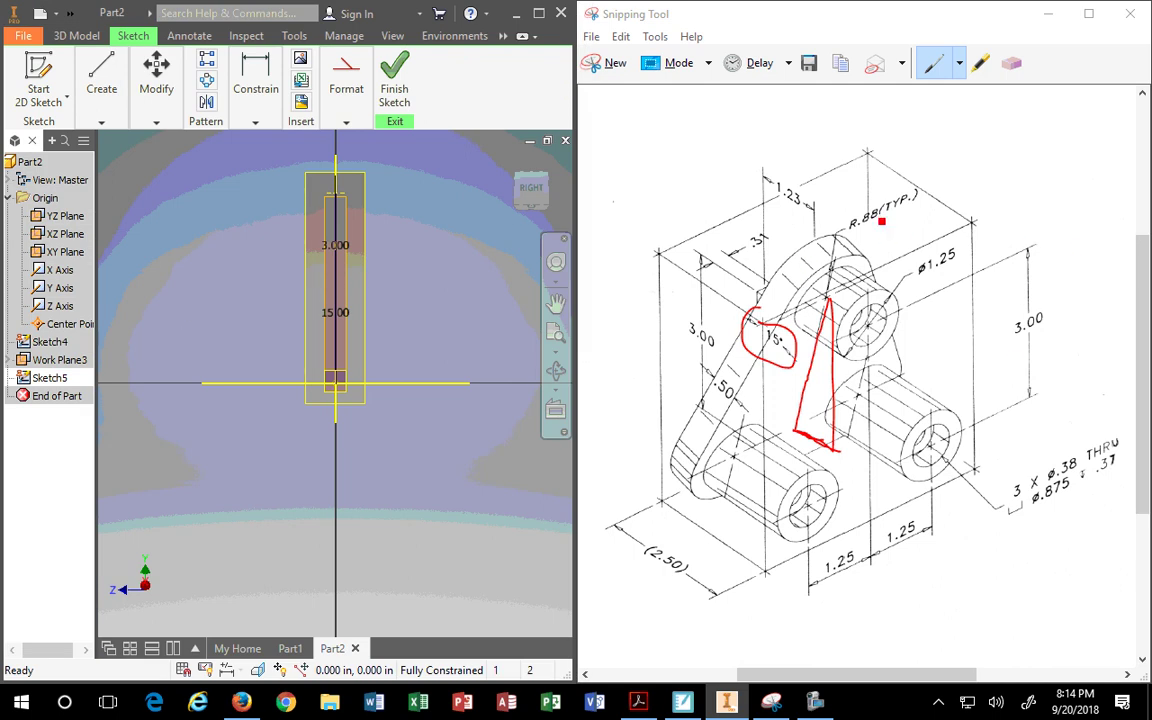
{"action": "left_click", "coordinate": [854, 191]}
{"action": "mouse_move", "coordinate": [893, 186]}
{"action": "left_mouse_down"}
{"action": "mouse_move", "coordinate": [957, 194]}
{"action": "mouse_move", "coordinate": [870, 187]}
{"action": "left_mouse_up"}
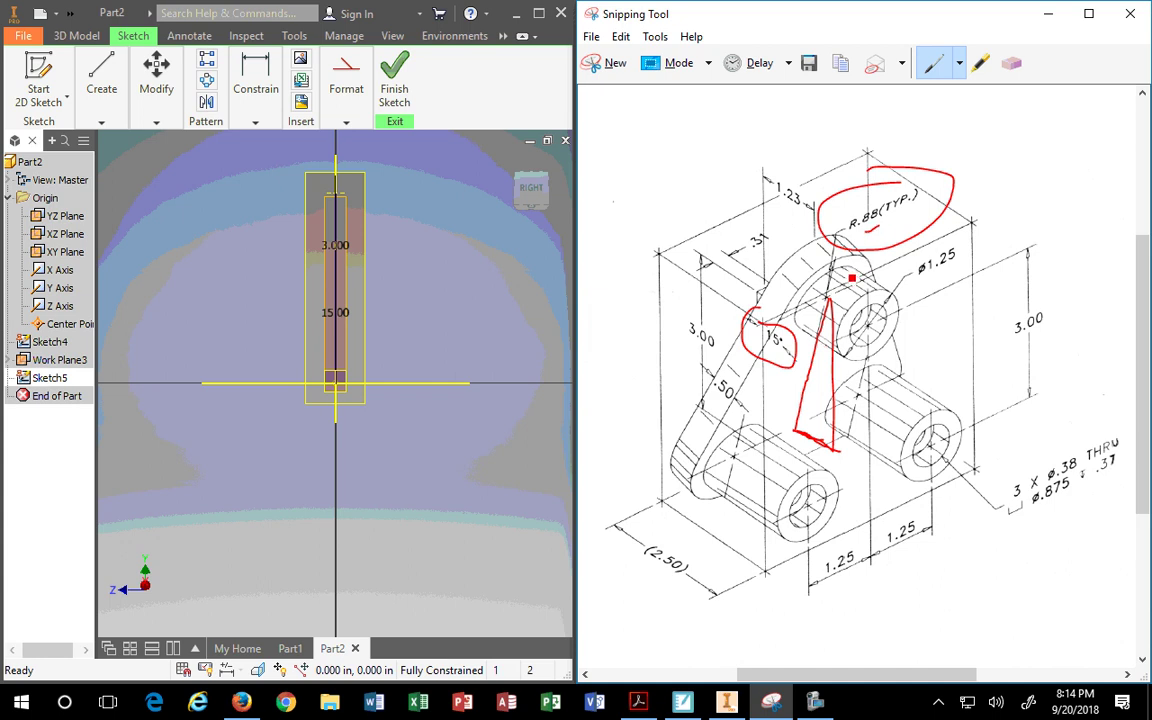
{"action": "mouse_move", "coordinate": [833, 304]}
{"action": "left_mouse_down"}
{"action": "mouse_move", "coordinate": [845, 258]}
{"action": "mouse_move", "coordinate": [797, 291]}
{"action": "left_mouse_up"}
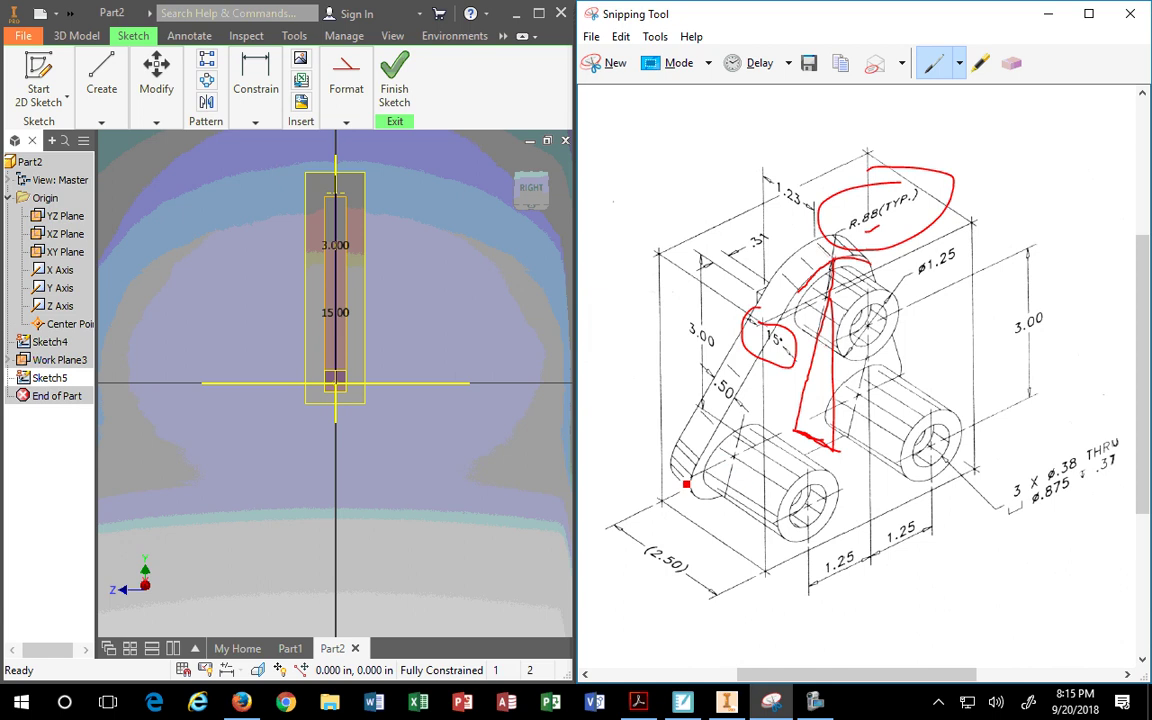
{"action": "mouse_move", "coordinate": [698, 476]}
{"action": "left_mouse_down"}
{"action": "mouse_move", "coordinate": [703, 496]}
{"action": "mouse_move", "coordinate": [728, 503]}
{"action": "left_mouse_up"}
{"action": "left_click_drag", "start_coordinate": [906, 353], "coordinate": [862, 417]}
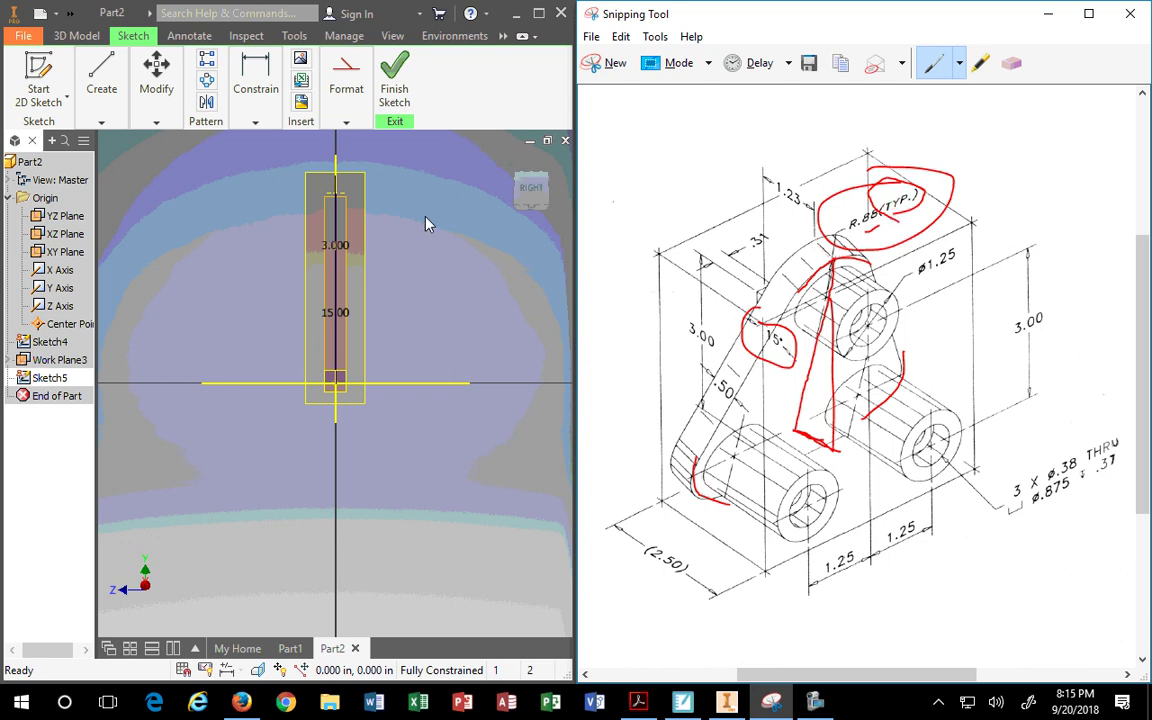
Draw a circle centred on the projected upper endpoint of the sloped line
{"action": "left_click", "coordinate": [62, 100]}
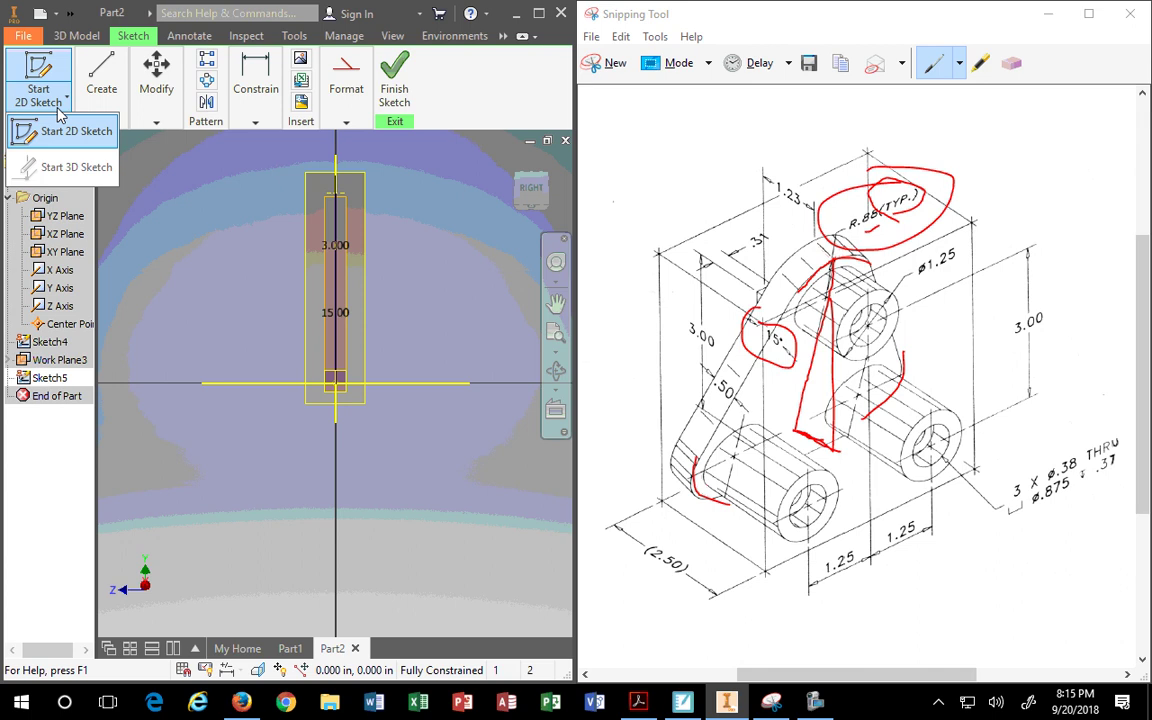
{"action": "left_click", "coordinate": [102, 82]}
{"action": "left_click", "coordinate": [102, 85]}
{"action": "left_click", "coordinate": [138, 152]}
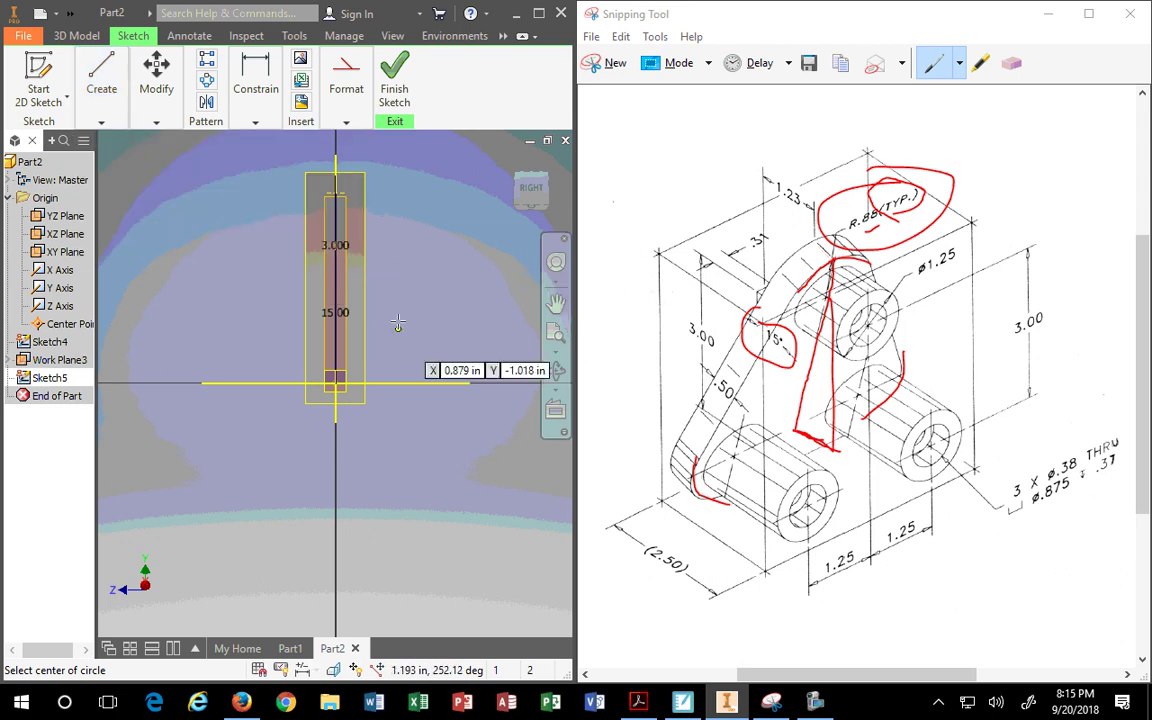
{"action": "left_click", "coordinate": [335, 193]}
{"action": "left_click", "coordinate": [384, 221]}
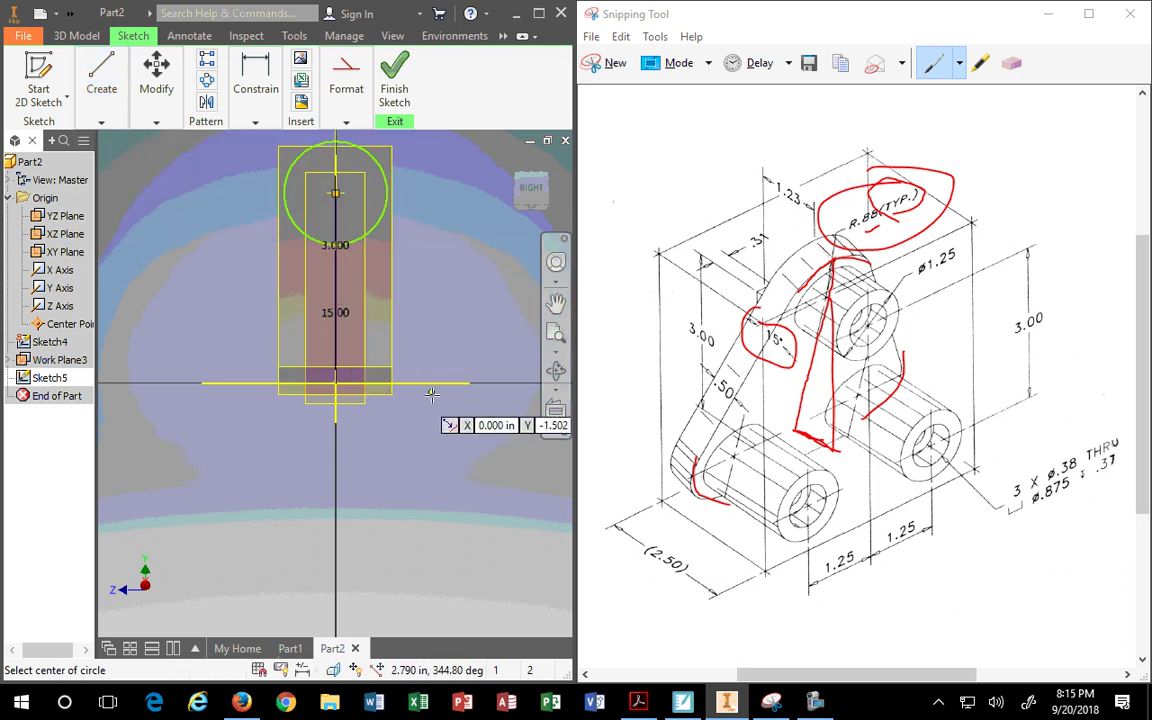
Draw two smaller circles centred on the projected Z axis, one on each side of the origin
{"action": "left_click", "coordinate": [447, 382]}
{"action": "left_click", "coordinate": [466, 413]}
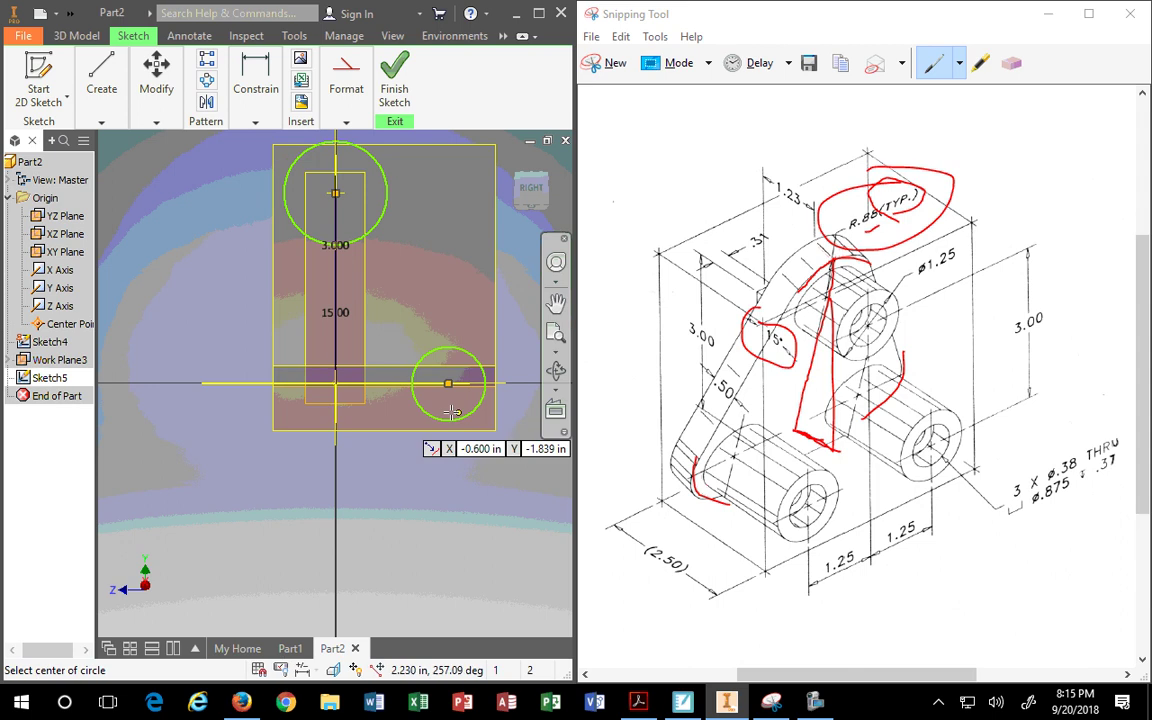
{"action": "left_click", "coordinate": [225, 383]}
{"action": "left_click", "coordinate": [190, 413]}
{"action": "scroll", "coordinate": [330, 390], "scroll_direction": "up", "scroll_amount": 2}
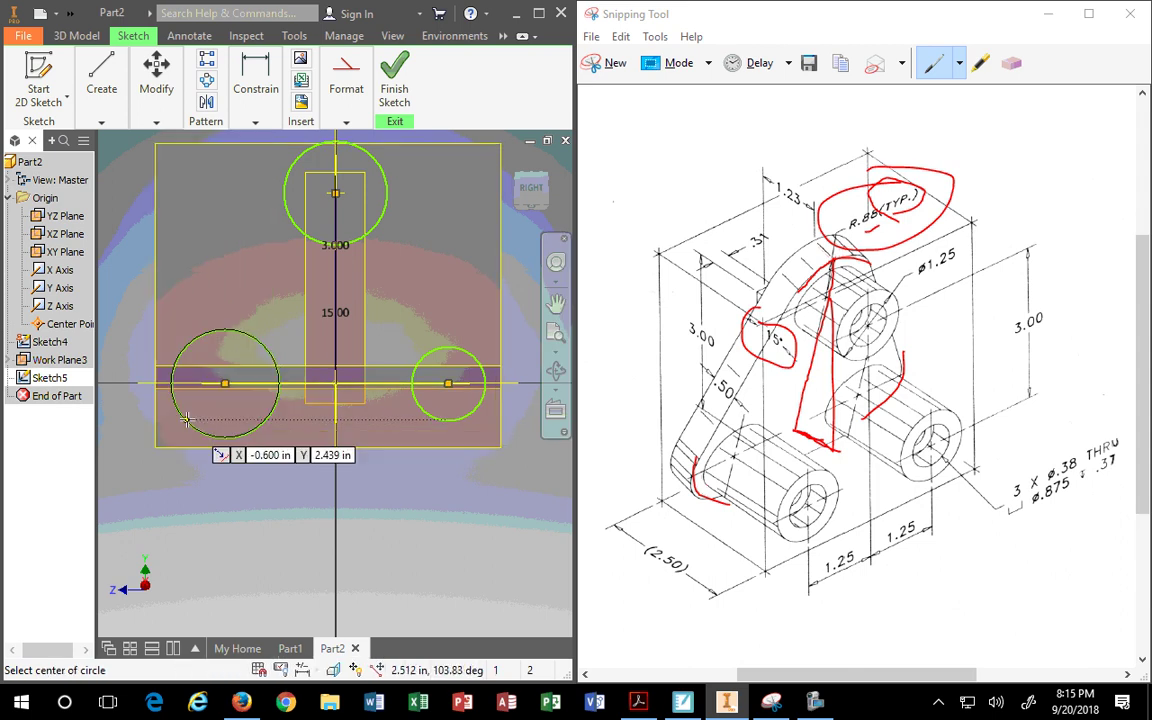
{"action": "scroll", "coordinate": [330, 390], "scroll_direction": "down", "scroll_amount": 5}
{"action": "key", "text": "Escape"}
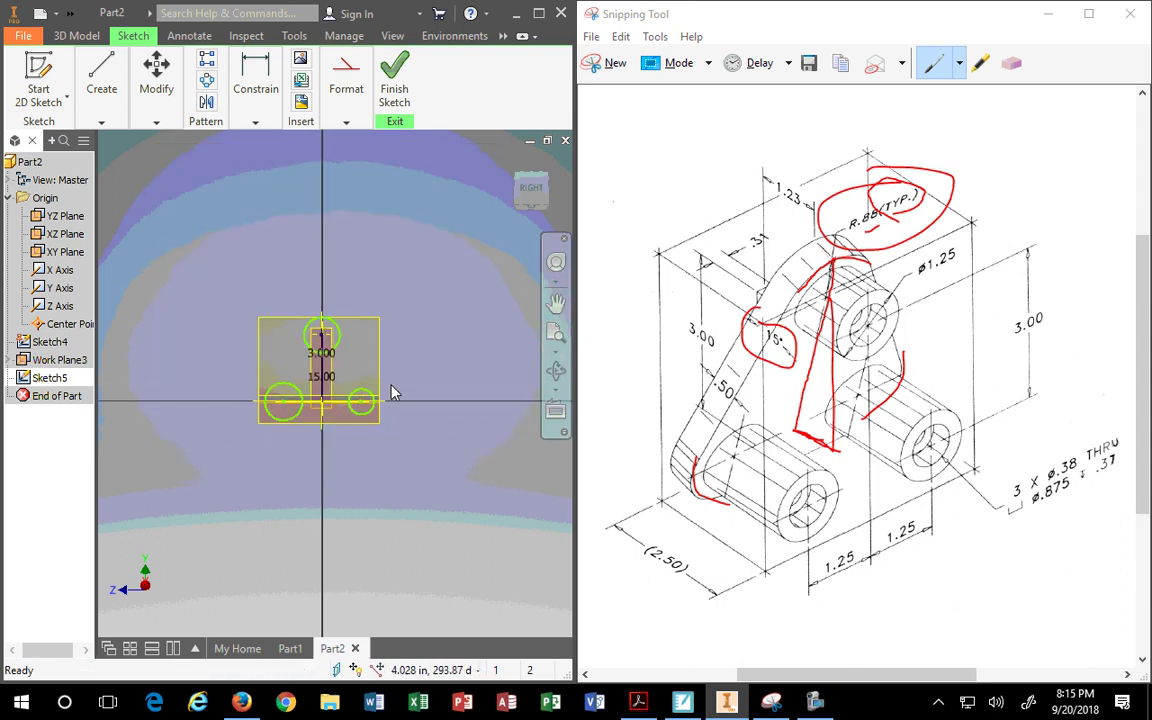
Enlarge the upper circle and both lower circles freehand, making them closer in size
{"action": "scroll", "coordinate": [390, 390], "scroll_direction": "up", "scroll_amount": 2}
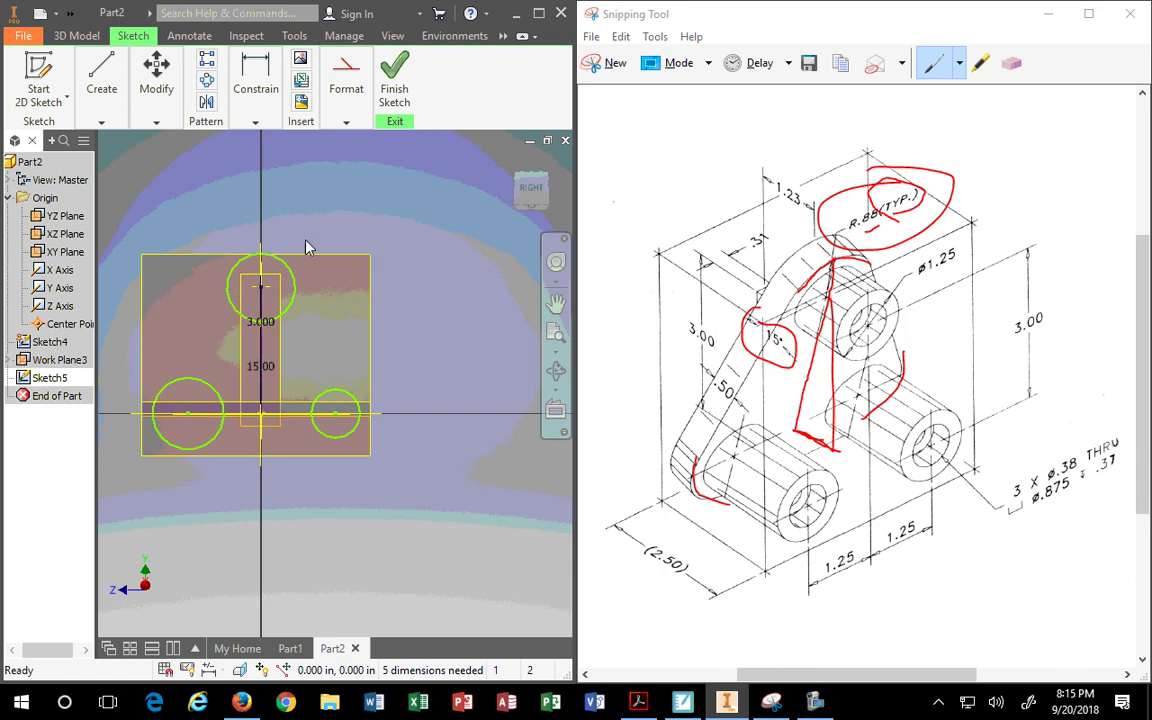
{"action": "mouse_move", "coordinate": [290, 267]}
{"action": "left_mouse_down"}
{"action": "mouse_move", "coordinate": [318, 263]}
{"action": "mouse_move", "coordinate": [306, 265]}
{"action": "left_mouse_up"}
{"action": "mouse_move", "coordinate": [336, 390]}
{"action": "left_mouse_down"}
{"action": "mouse_move", "coordinate": [365, 365]}
{"action": "mouse_move", "coordinate": [351, 375]}
{"action": "left_mouse_up"}
{"action": "left_click_drag", "start_coordinate": [214, 387], "coordinate": [222, 377]}
{"action": "left_click", "coordinate": [186, 445]}
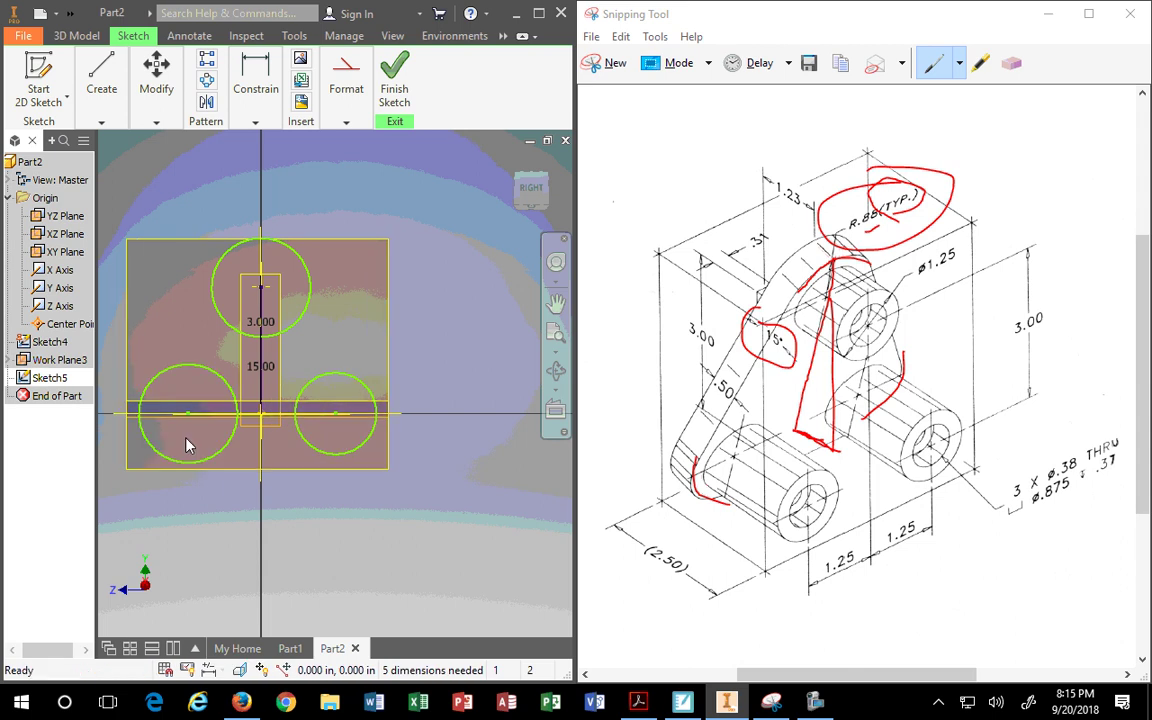
Slide the centres of the two lower circles along the horizontal axis and test whether the upper circle's centre can move
{"action": "mouse_move", "coordinate": [191, 418]}
{"action": "left_mouse_down"}
{"action": "mouse_move", "coordinate": [180, 420]}
{"action": "mouse_move", "coordinate": [199, 430]}
{"action": "left_mouse_up"}
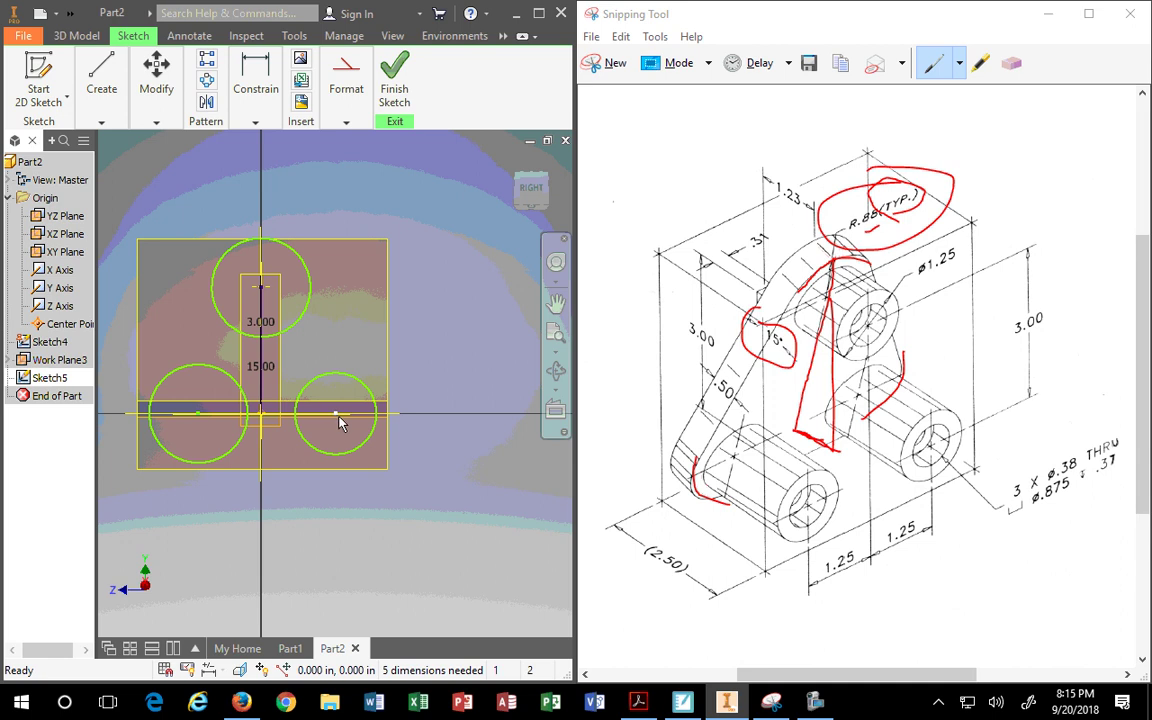
{"action": "left_click_drag", "start_coordinate": [340, 418], "coordinate": [338, 412]}
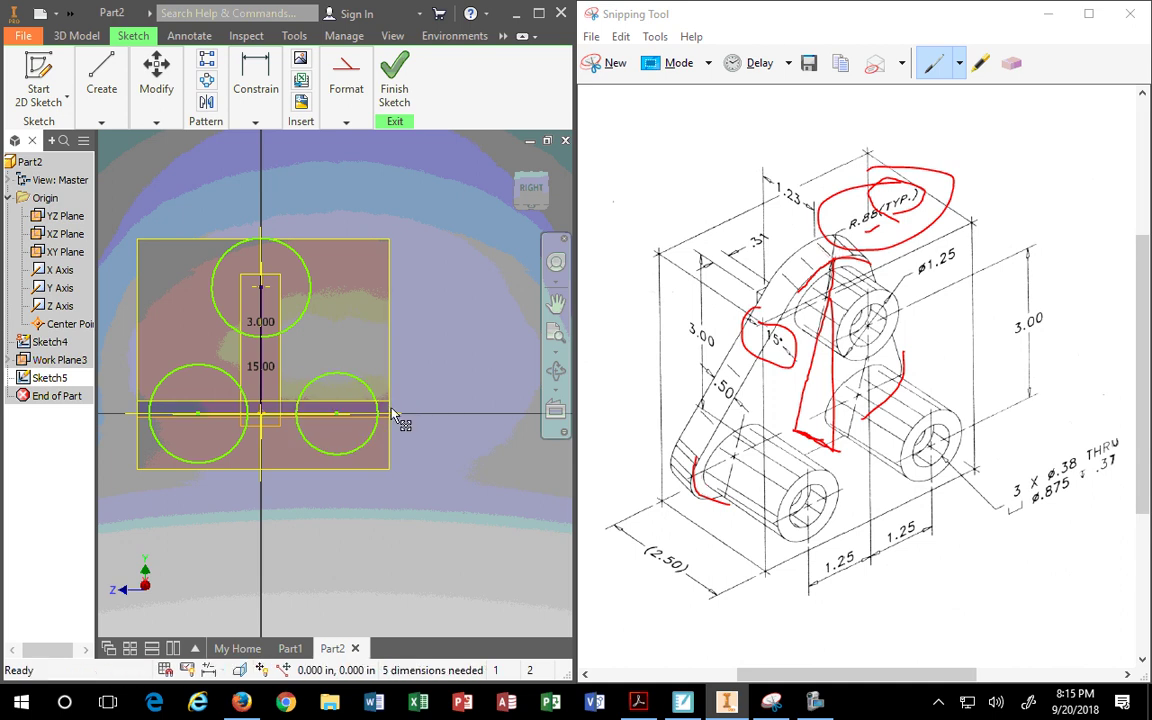
{"action": "left_click", "coordinate": [302, 252]}
{"action": "left_click_drag", "start_coordinate": [265, 293], "coordinate": [376, 277]}
Dimension the vertical distance between the upper circle and one lower circle, accepting it as a driven dimension
{"action": "left_click", "coordinate": [236, 78]}
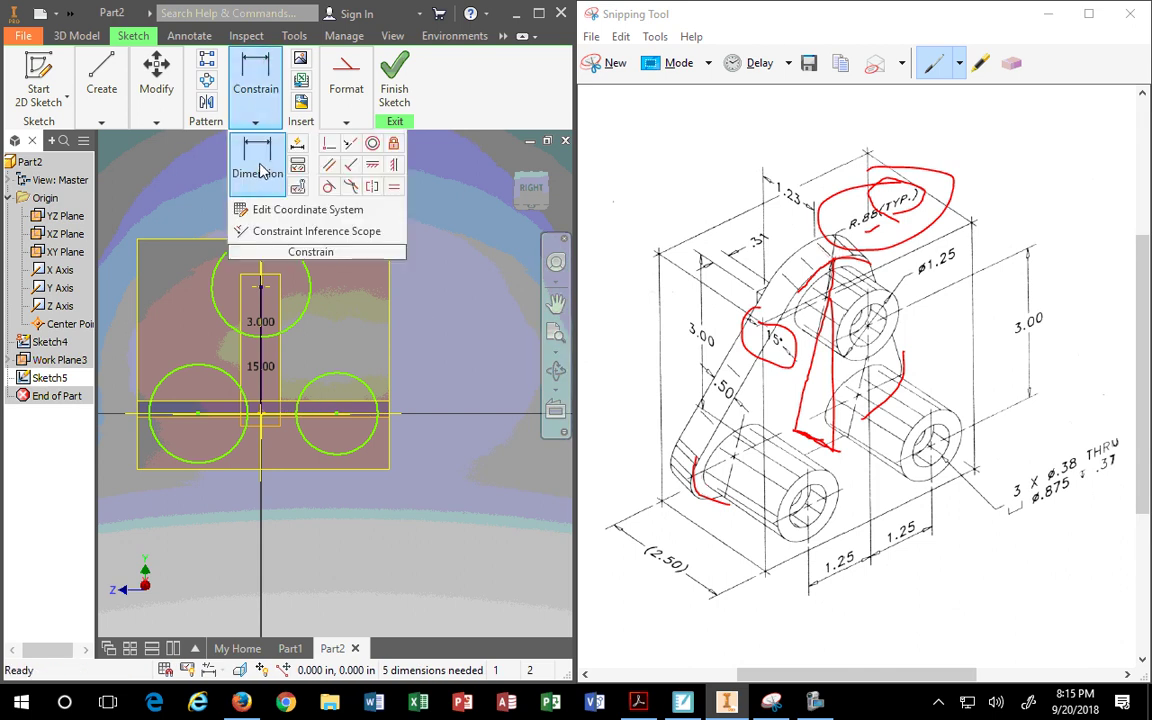
{"action": "left_click", "coordinate": [250, 98]}
{"action": "left_click", "coordinate": [308, 280]}
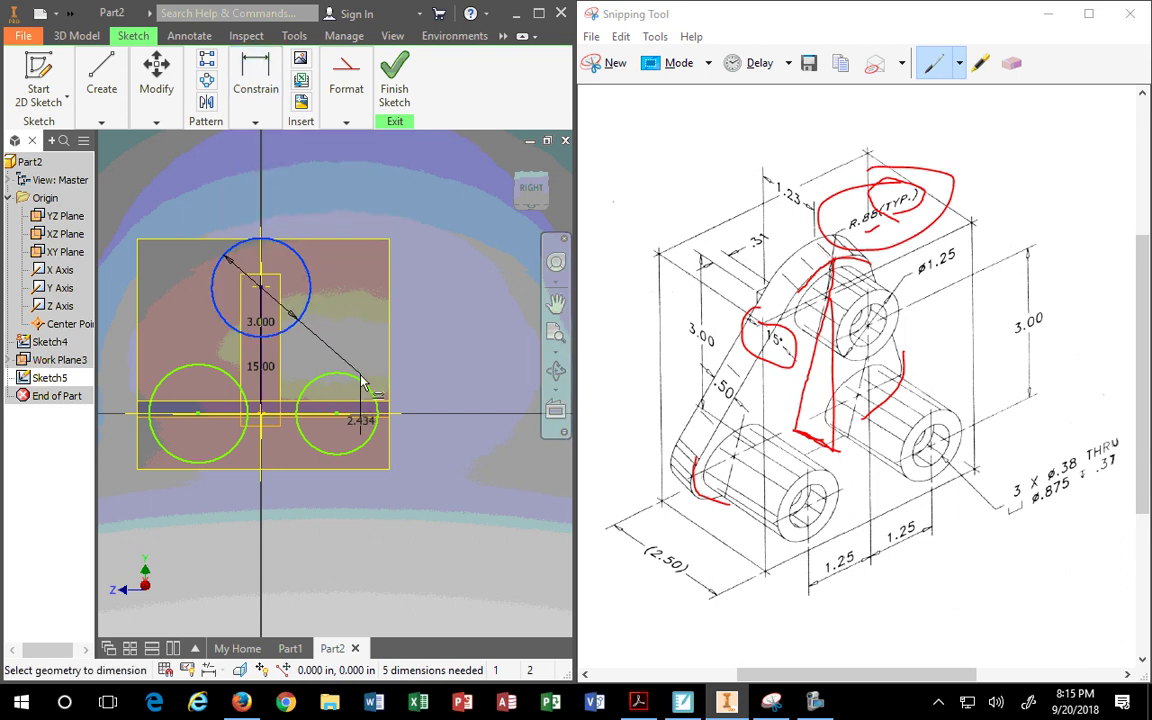
{"action": "left_click", "coordinate": [362, 385]}
{"action": "left_click", "coordinate": [455, 360]}
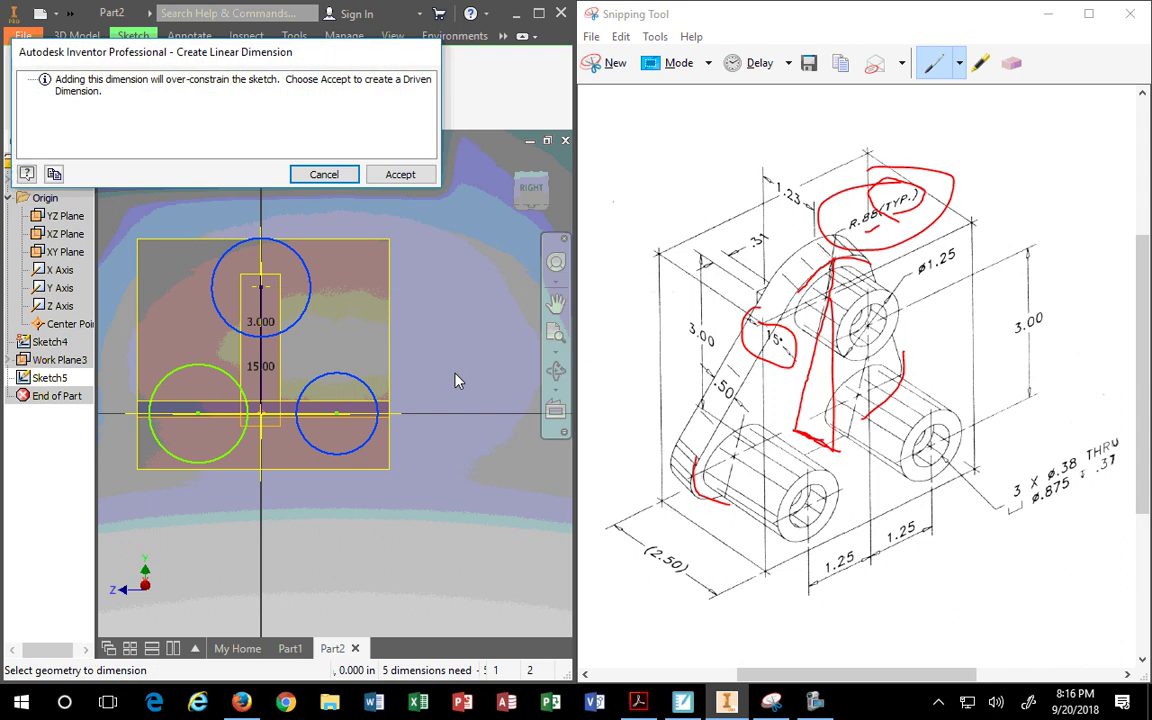
{"action": "left_click", "coordinate": [404, 178]}
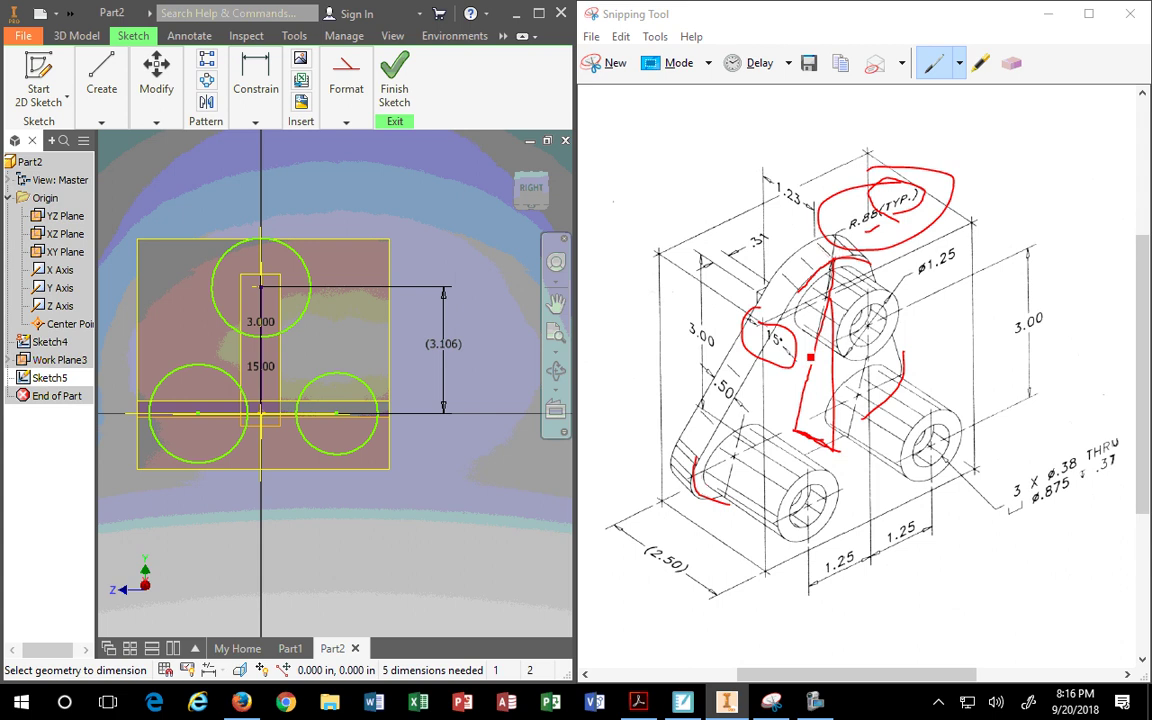
In Snipping Tool, erase the red sloped side of the sketched triangle and redraw it with the blue pen
{"action": "left_click", "coordinate": [1012, 63]}
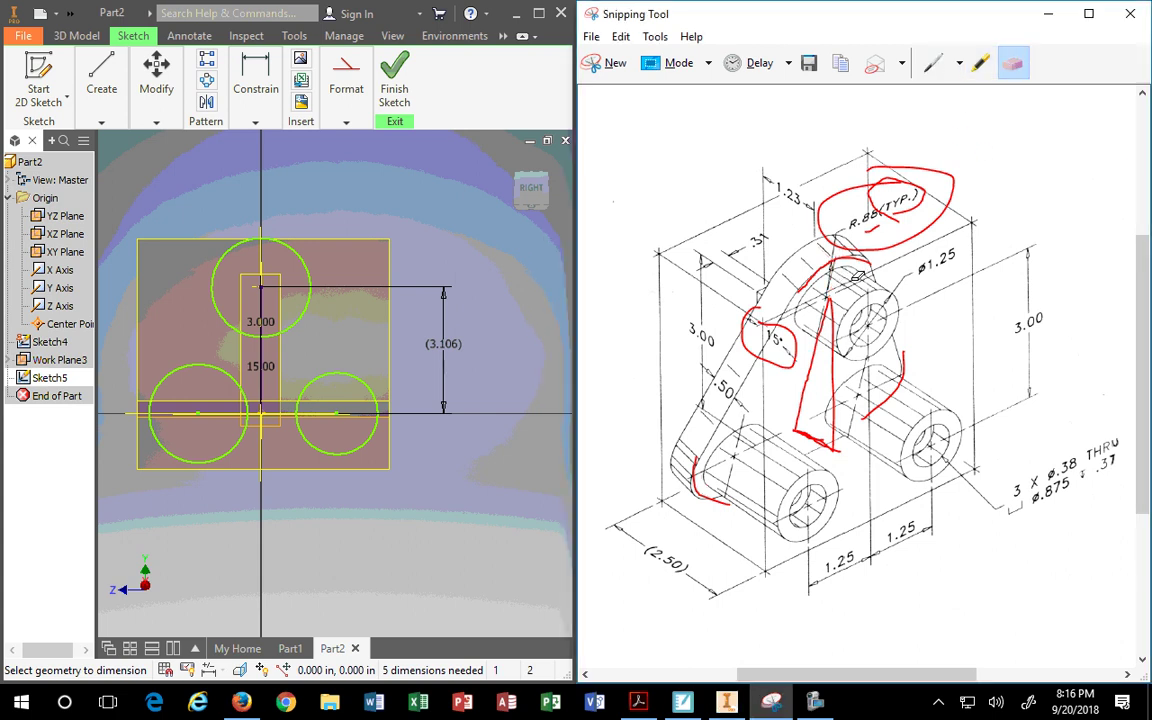
{"action": "left_click", "coordinate": [959, 63]}
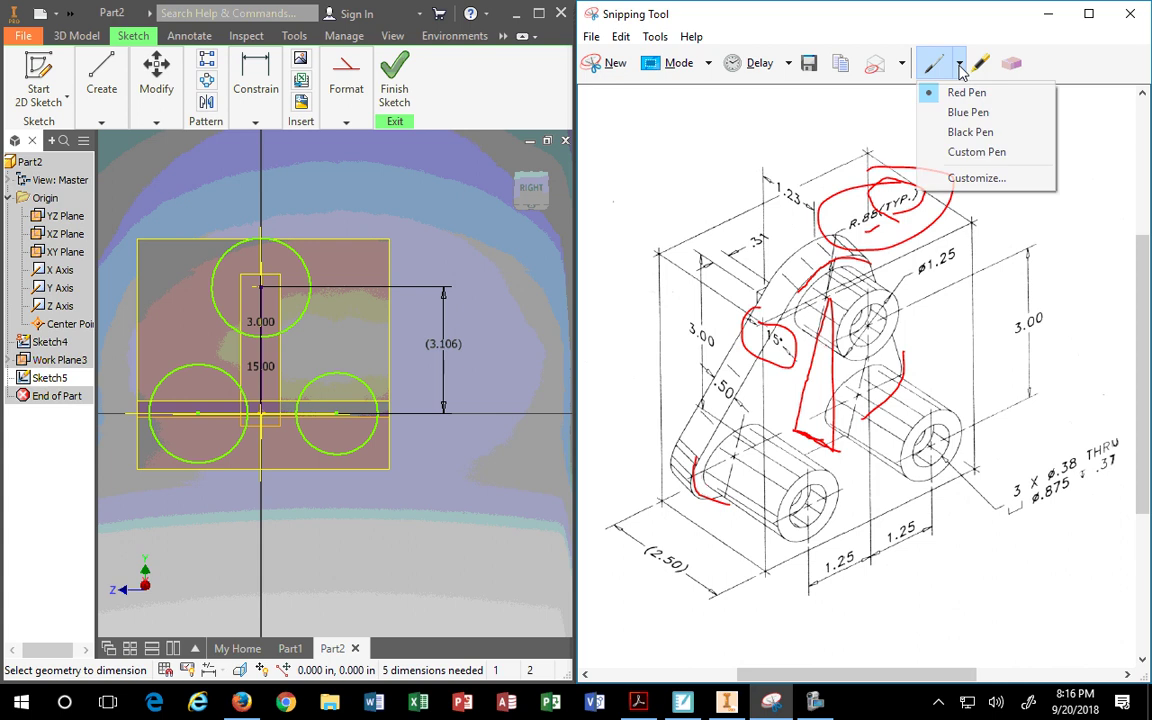
{"action": "left_click", "coordinate": [945, 112]}
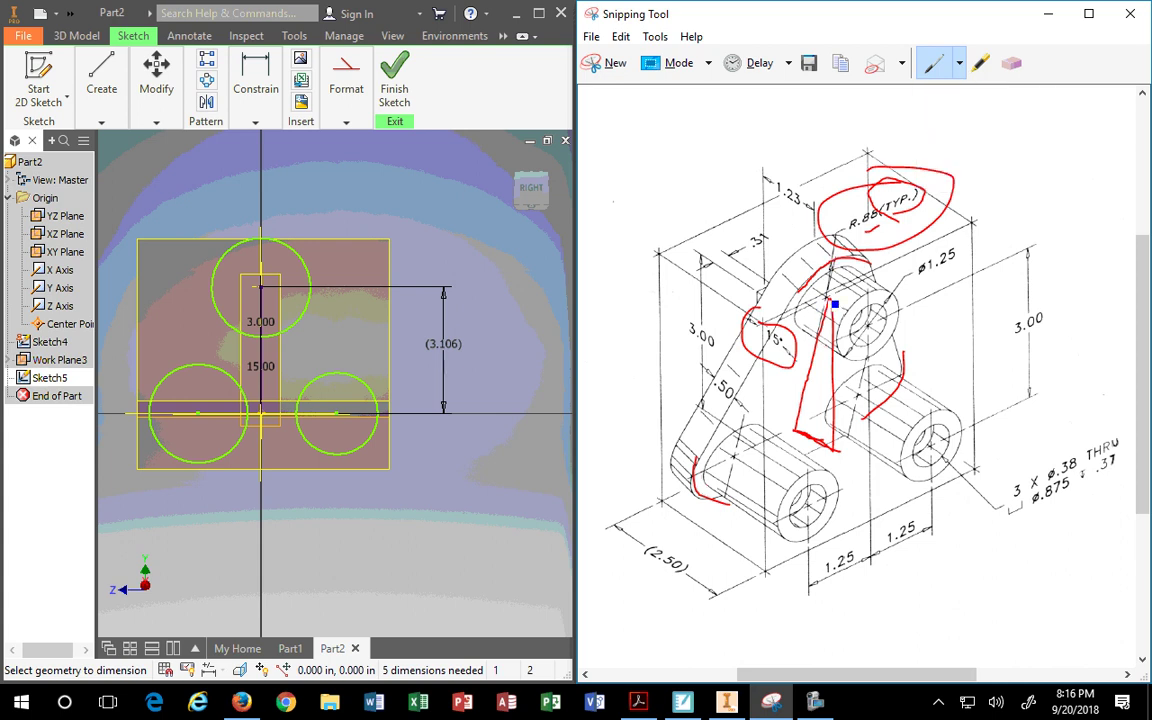
{"action": "left_click_drag", "start_coordinate": [828, 308], "coordinate": [817, 344]}
{"action": "mouse_move", "coordinate": [801, 436]}
{"action": "left_mouse_down"}
{"action": "mouse_move", "coordinate": [834, 306]}
{"action": "mouse_move", "coordinate": [805, 427]}
{"action": "left_mouse_up"}
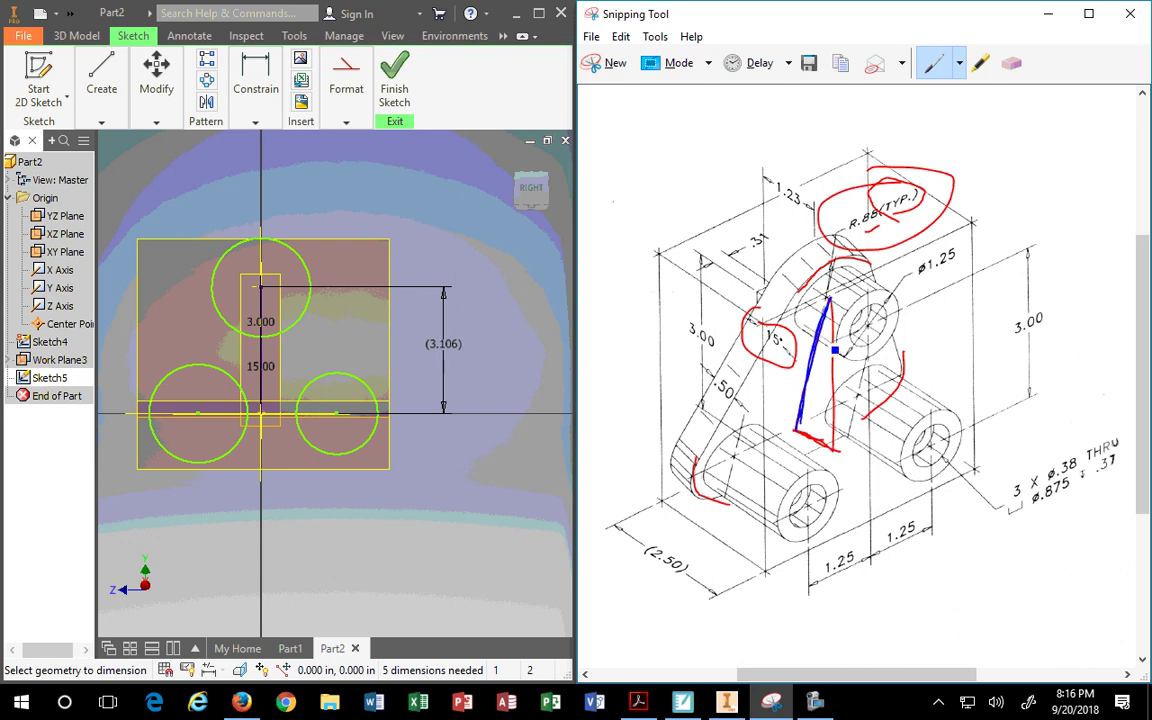
Circle the vertical 3.00 dimension at the bracket's far side in red and trace its dimension line
{"action": "left_click", "coordinate": [959, 63]}
{"action": "left_click", "coordinate": [962, 90]}
{"action": "mouse_move", "coordinate": [1030, 297]}
{"action": "left_mouse_down"}
{"action": "mouse_move", "coordinate": [1012, 325]}
{"action": "mouse_move", "coordinate": [1044, 325]}
{"action": "mouse_move", "coordinate": [1030, 304]}
{"action": "left_mouse_up"}
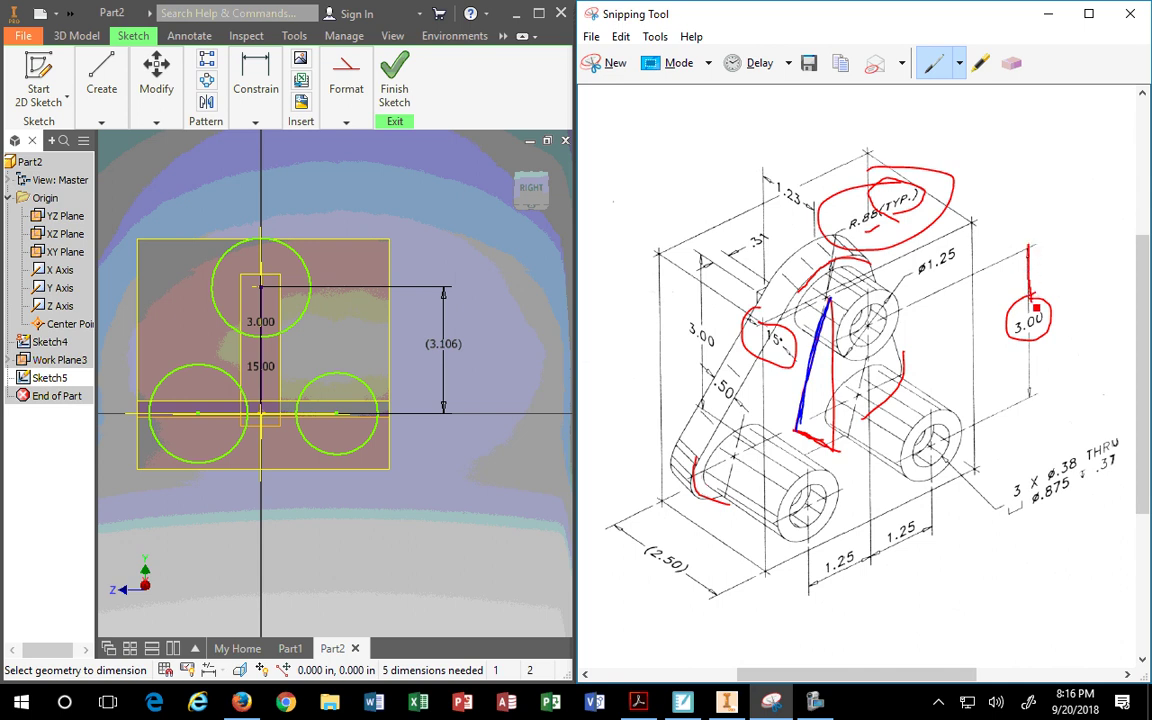
{"action": "left_click_drag", "start_coordinate": [1036, 307], "coordinate": [1039, 374]}
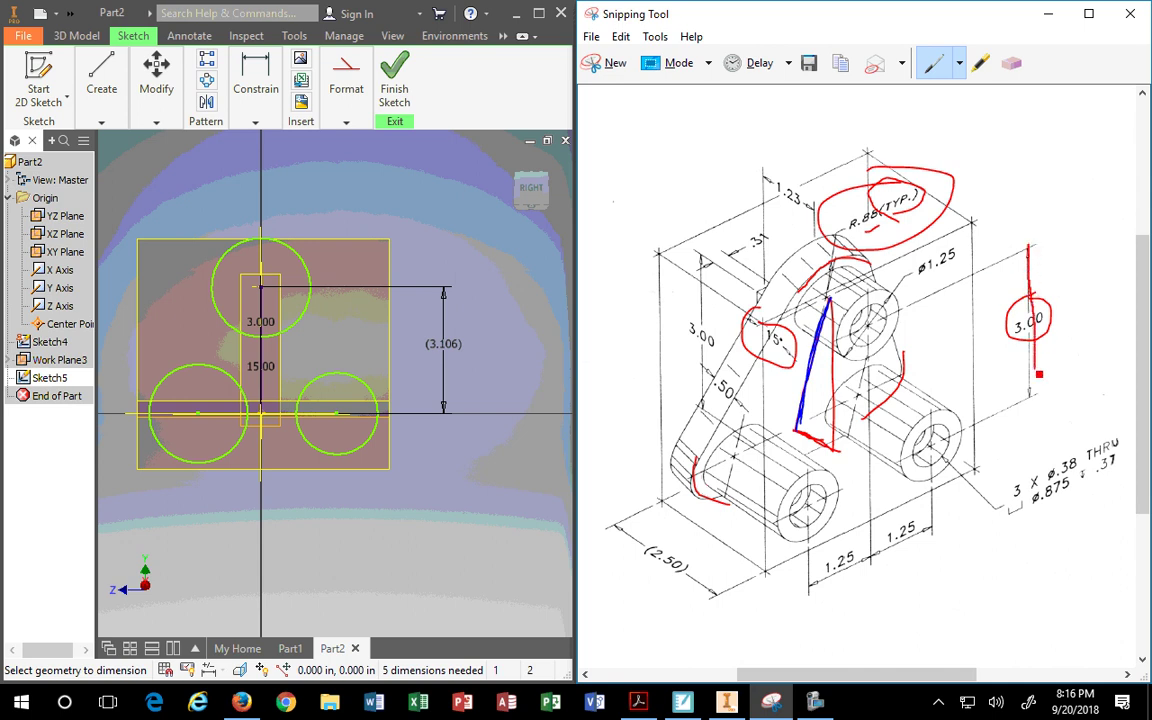
Highlight the circled 3.00 dimension's line in yellow from end to end
{"action": "left_click", "coordinate": [981, 65]}
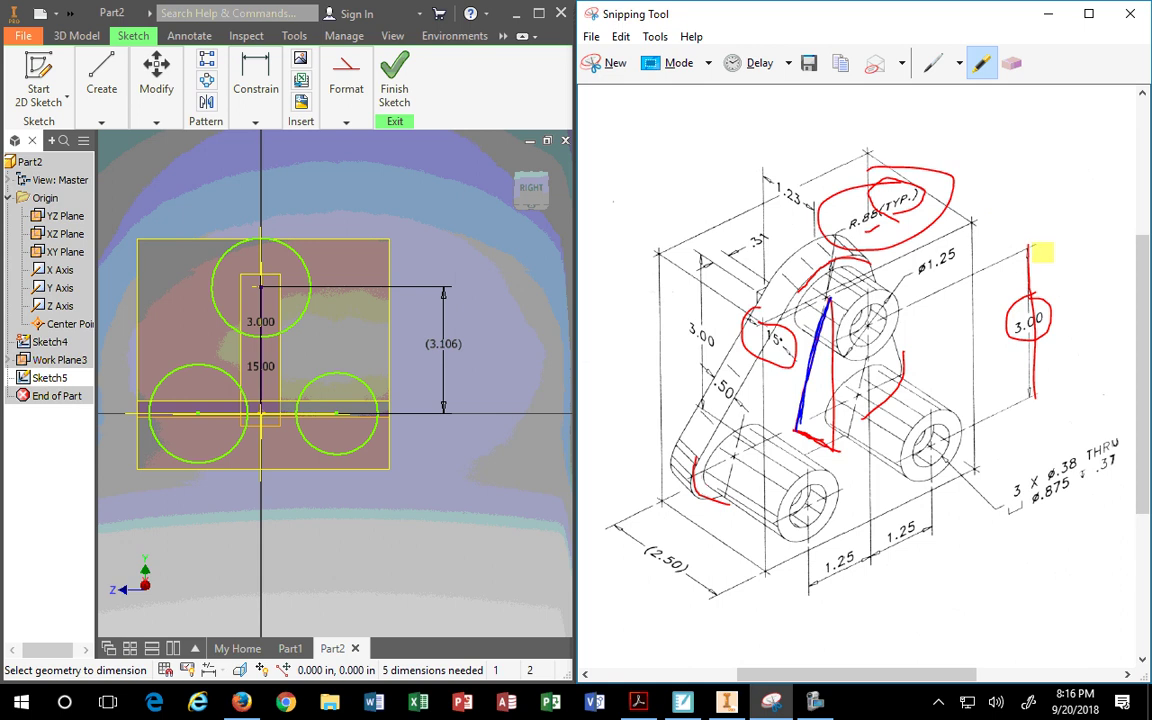
{"action": "left_click_drag", "start_coordinate": [1027, 245], "coordinate": [1035, 405]}
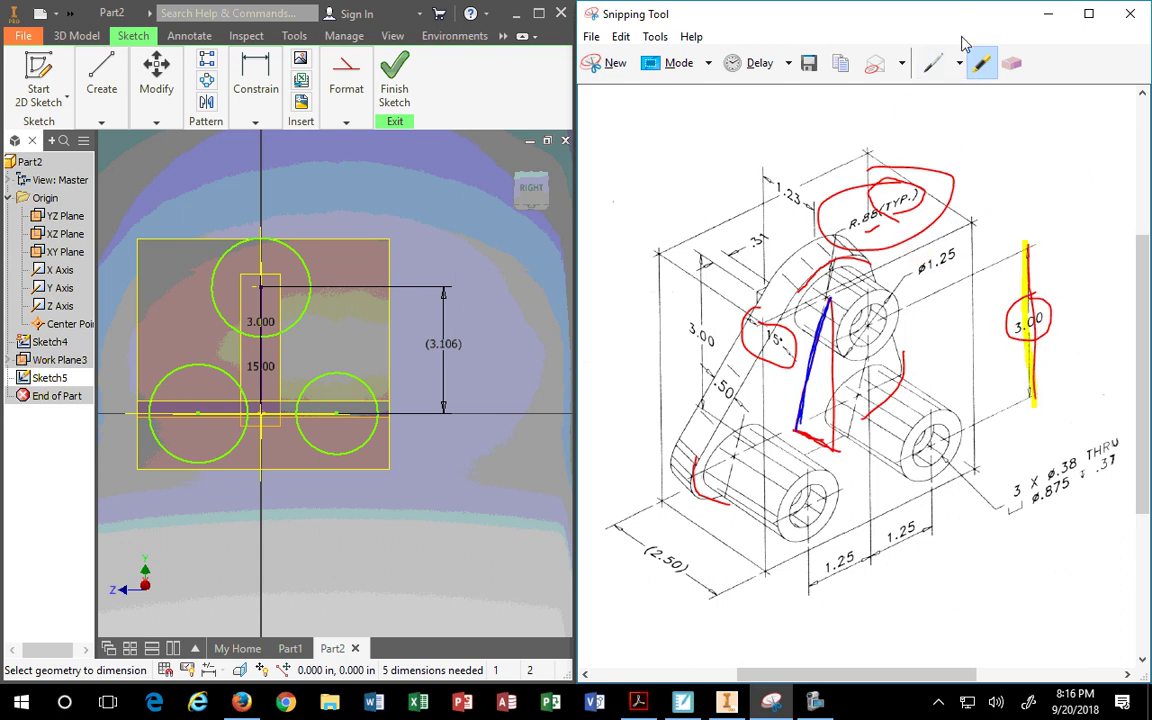
{"action": "left_click", "coordinate": [960, 65]}
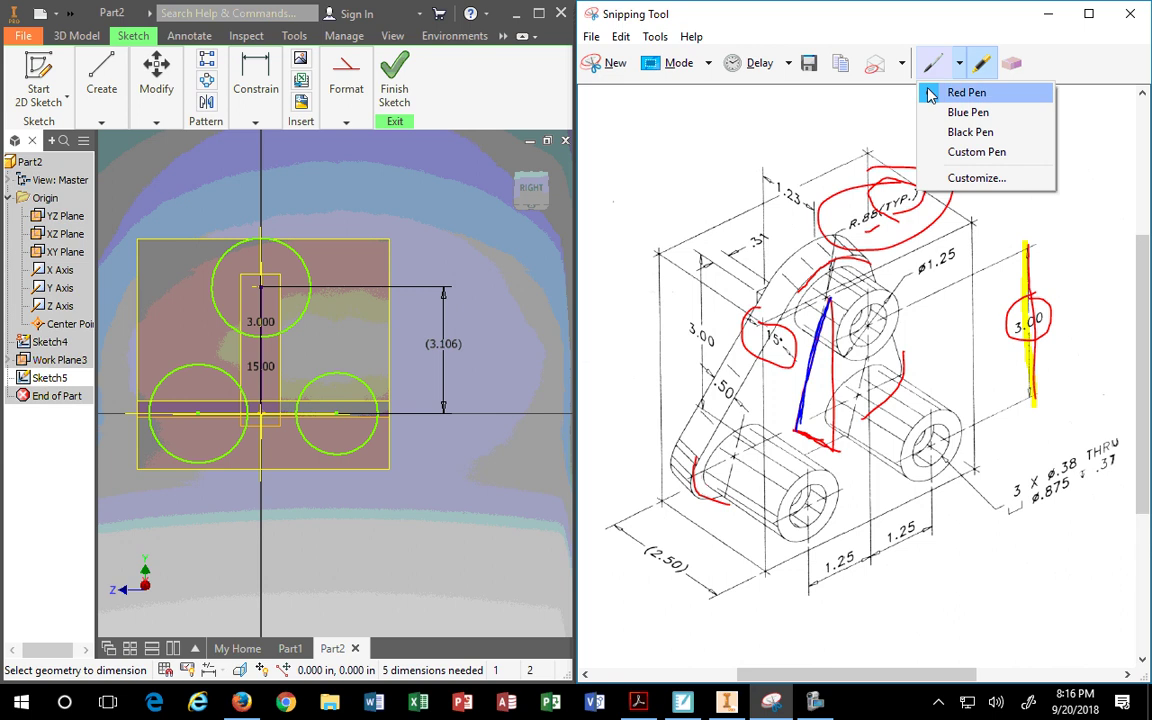
{"action": "left_click", "coordinate": [956, 91]}
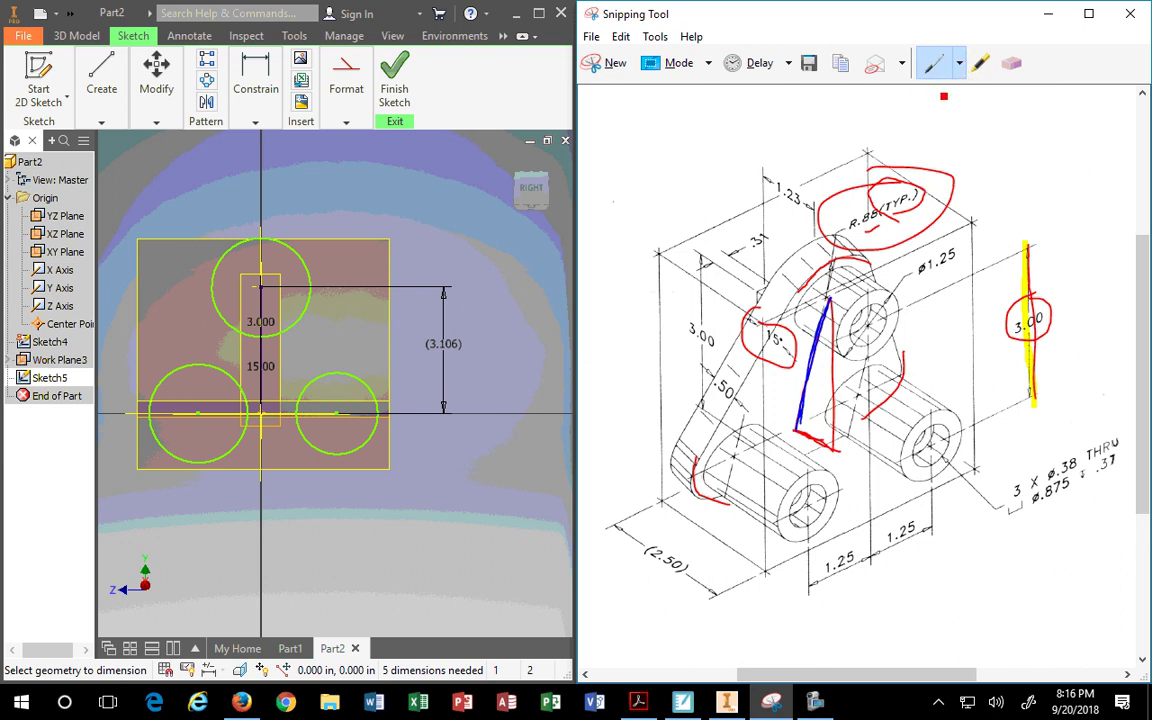
Erase the yellow highlight and the red tracing along the 3.00 dimension line, keeping the circle around its value
{"action": "left_click", "coordinate": [960, 65]}
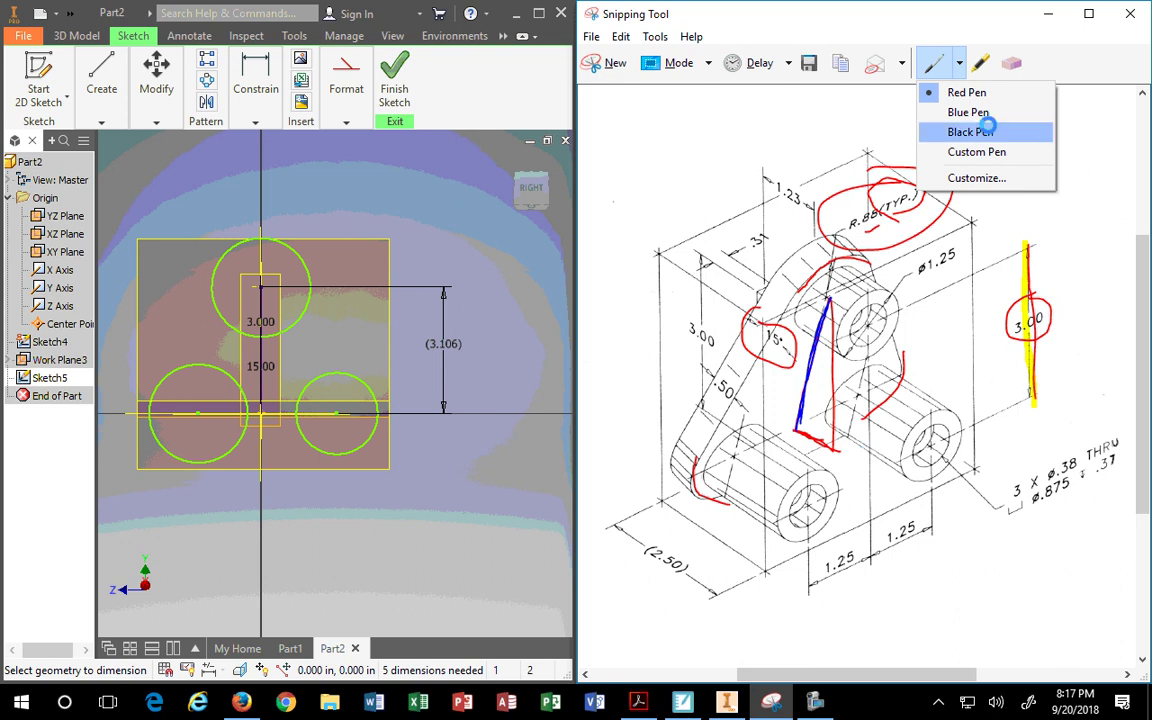
{"action": "left_click", "coordinate": [999, 93]}
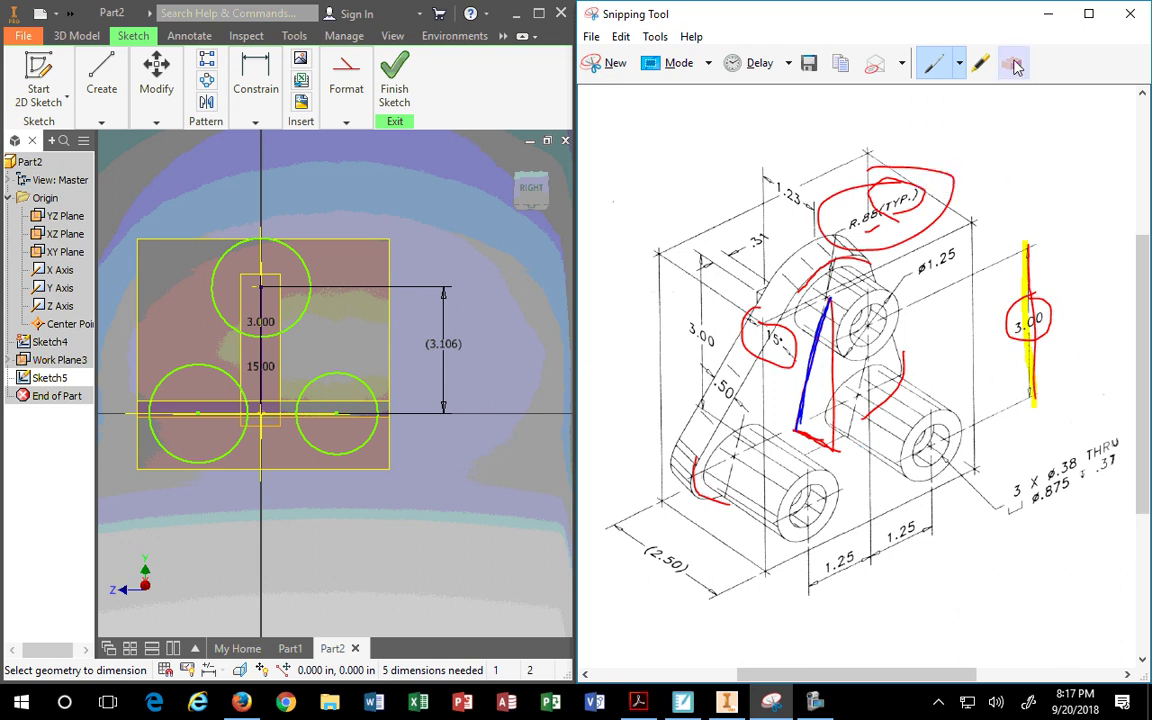
{"action": "left_click", "coordinate": [1014, 66]}
{"action": "left_click", "coordinate": [1034, 315]}
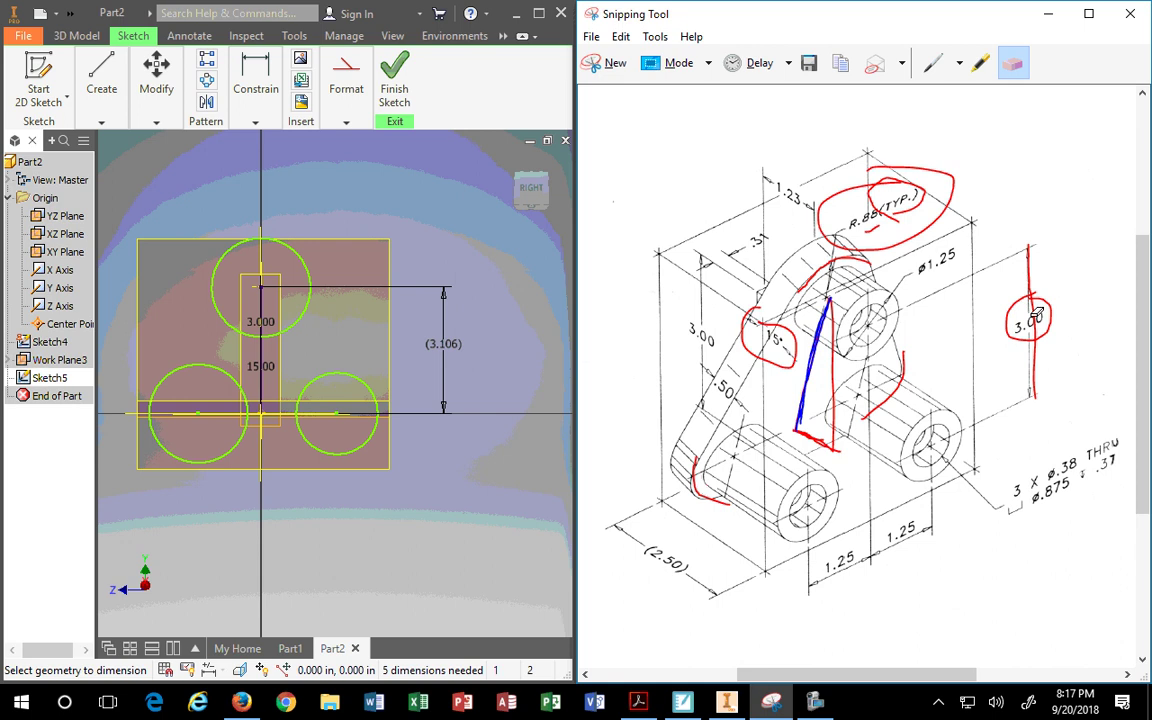
{"action": "left_click_drag", "start_coordinate": [1034, 315], "coordinate": [1040, 390]}
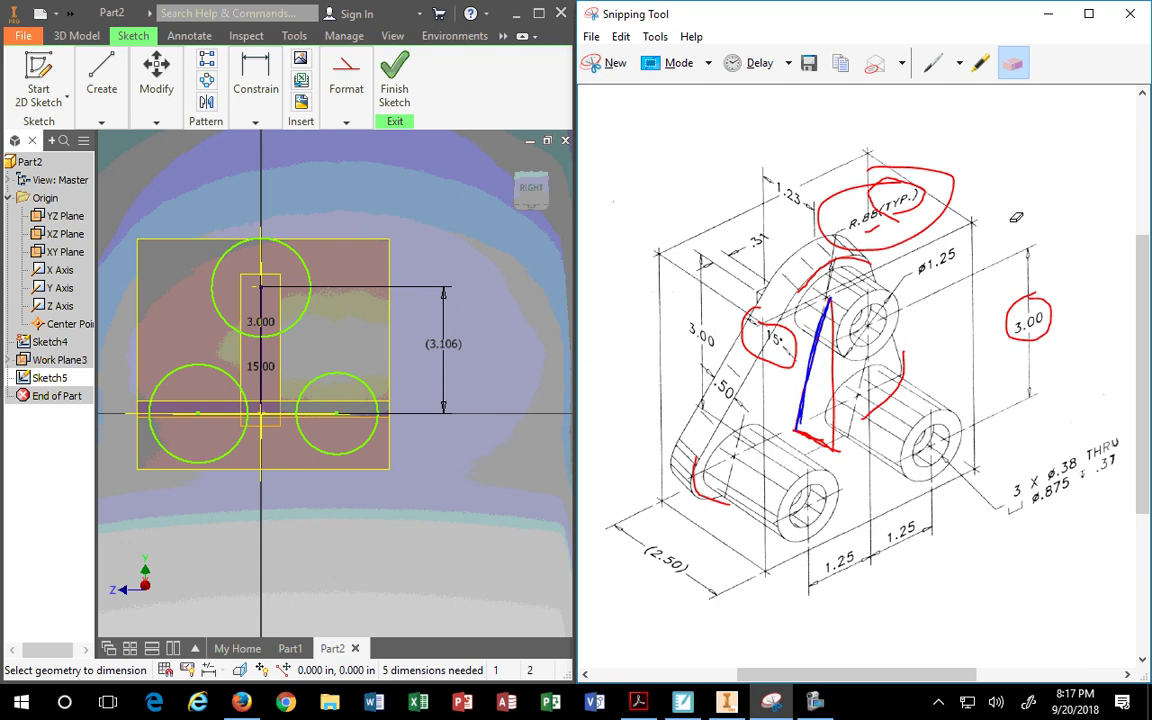
Outline the three boss end faces in red and draw a vertical centre line and a line through the two lower bosses
{"action": "left_click", "coordinate": [933, 63]}
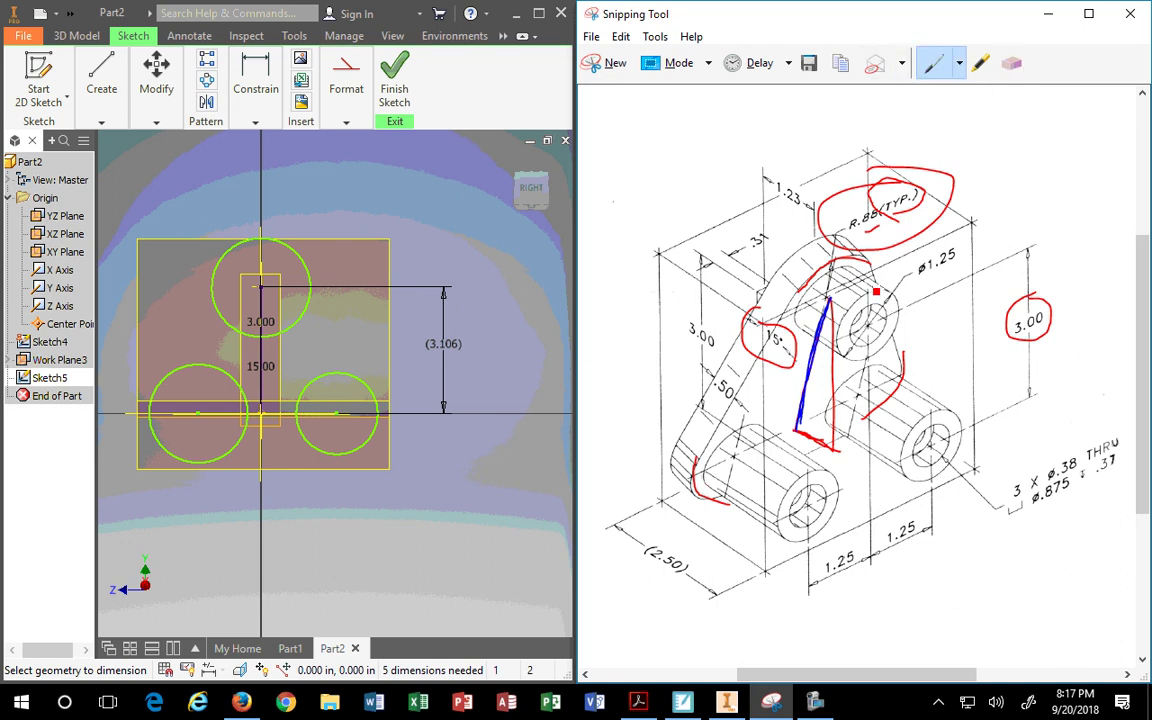
{"action": "mouse_move", "coordinate": [876, 291]}
{"action": "left_mouse_down"}
{"action": "mouse_move", "coordinate": [842, 322]}
{"action": "mouse_move", "coordinate": [868, 359]}
{"action": "mouse_move", "coordinate": [900, 312]}
{"action": "mouse_move", "coordinate": [880, 288]}
{"action": "left_mouse_up"}
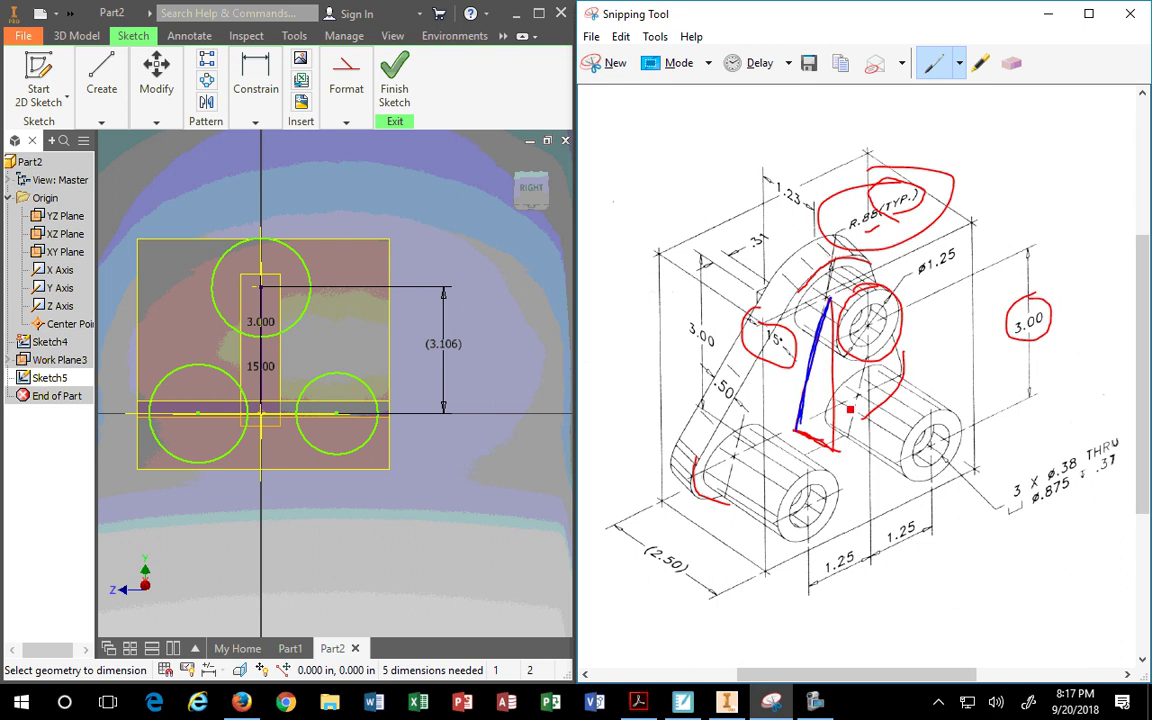
{"action": "mouse_move", "coordinate": [949, 411]}
{"action": "left_mouse_down"}
{"action": "mouse_move", "coordinate": [912, 478]}
{"action": "mouse_move", "coordinate": [970, 412]}
{"action": "left_mouse_up"}
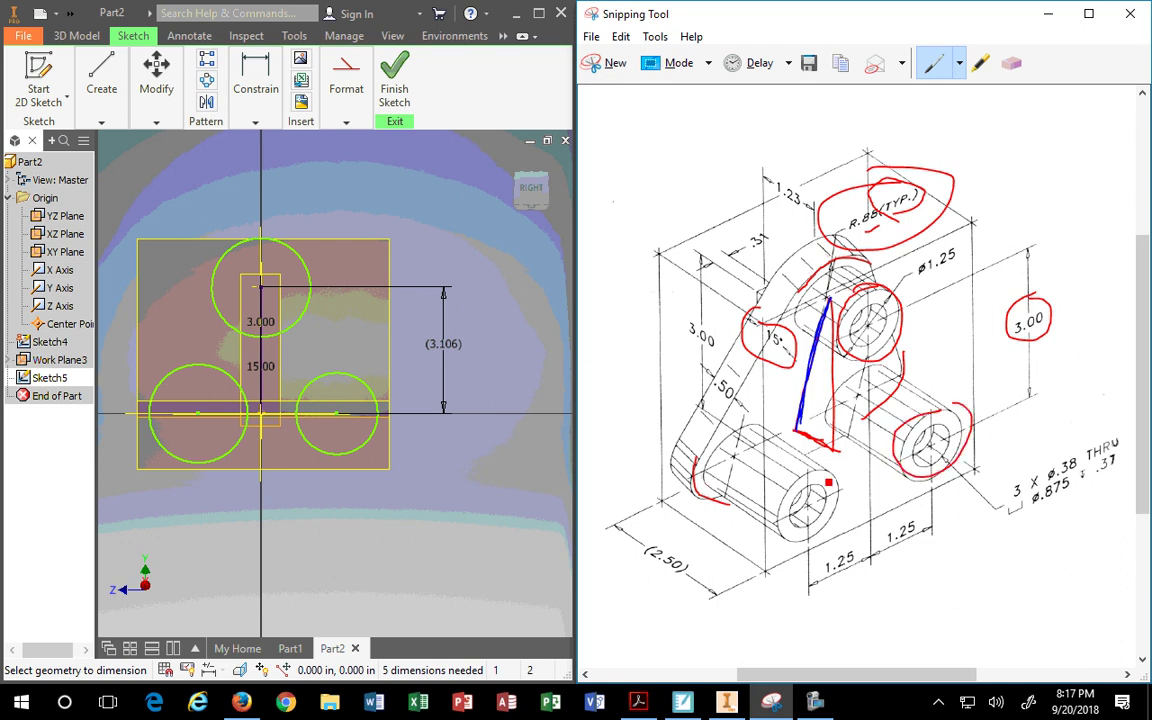
{"action": "mouse_move", "coordinate": [828, 484]}
{"action": "left_mouse_down"}
{"action": "mouse_move", "coordinate": [799, 535]}
{"action": "mouse_move", "coordinate": [830, 487]}
{"action": "left_mouse_up"}
{"action": "left_click_drag", "start_coordinate": [858, 289], "coordinate": [868, 508]}
{"action": "left_click_drag", "start_coordinate": [759, 531], "coordinate": [976, 421]}
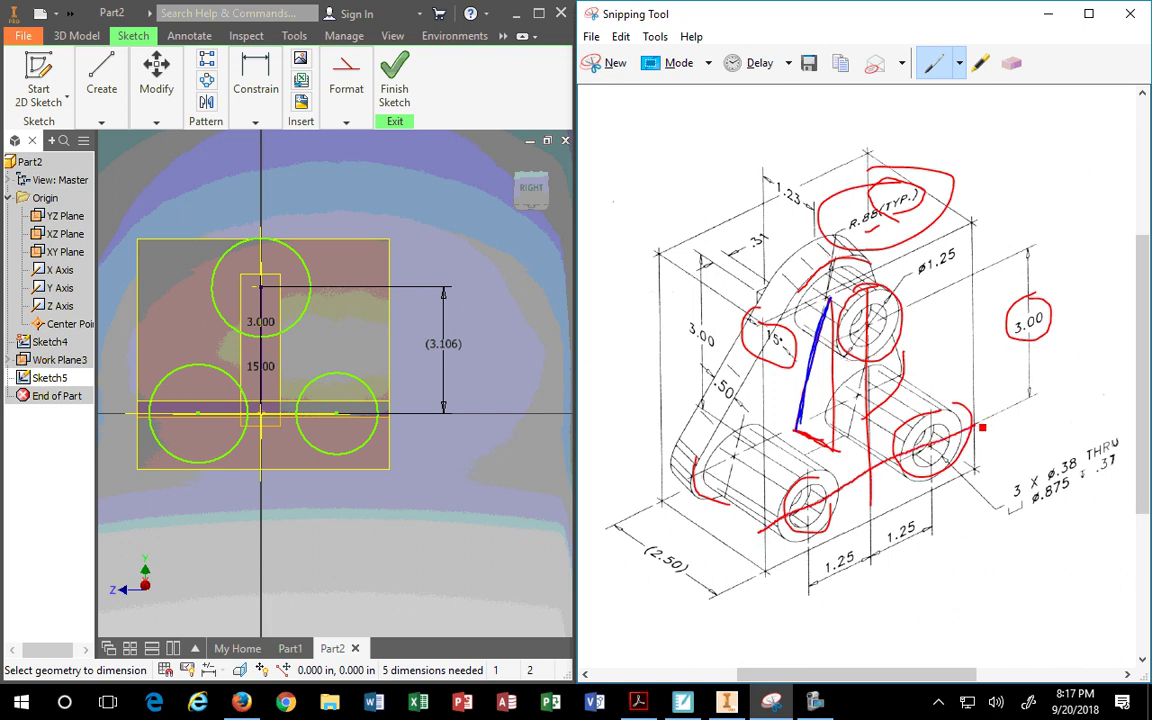
Draw centre lines in blue on the inclined plate, along its slope and across the upper and lower hole positions
{"action": "left_click", "coordinate": [901, 63]}
{"action": "left_click", "coordinate": [958, 63]}
{"action": "left_click", "coordinate": [958, 63]}
{"action": "left_click", "coordinate": [860, 103]}
{"action": "mouse_move", "coordinate": [766, 329]}
{"action": "left_mouse_down"}
{"action": "mouse_move", "coordinate": [852, 283]}
{"action": "mouse_move", "coordinate": [838, 250]}
{"action": "mouse_move", "coordinate": [782, 462]}
{"action": "left_mouse_up"}
{"action": "mouse_move", "coordinate": [689, 481]}
{"action": "left_mouse_down"}
{"action": "mouse_move", "coordinate": [760, 456]}
{"action": "mouse_move", "coordinate": [933, 353]}
{"action": "left_mouse_up"}
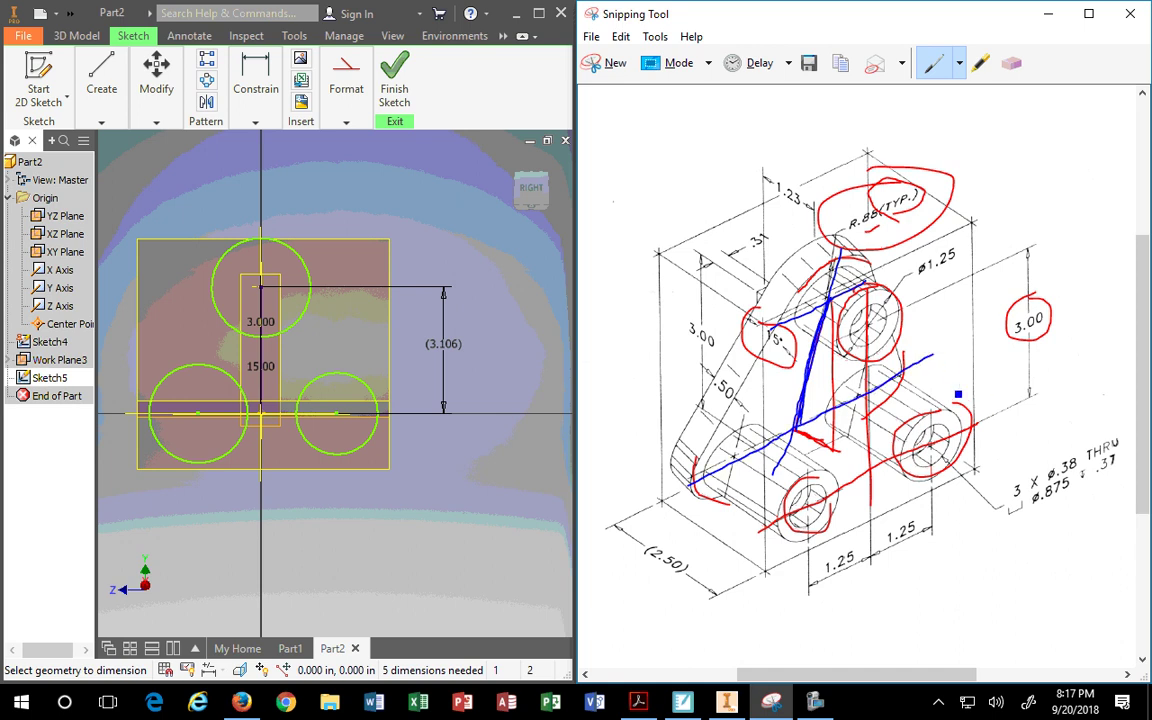
Switch back to Inventor and inspect the driven vertical dimension between the circles
{"action": "double_click", "coordinate": [448, 350]}
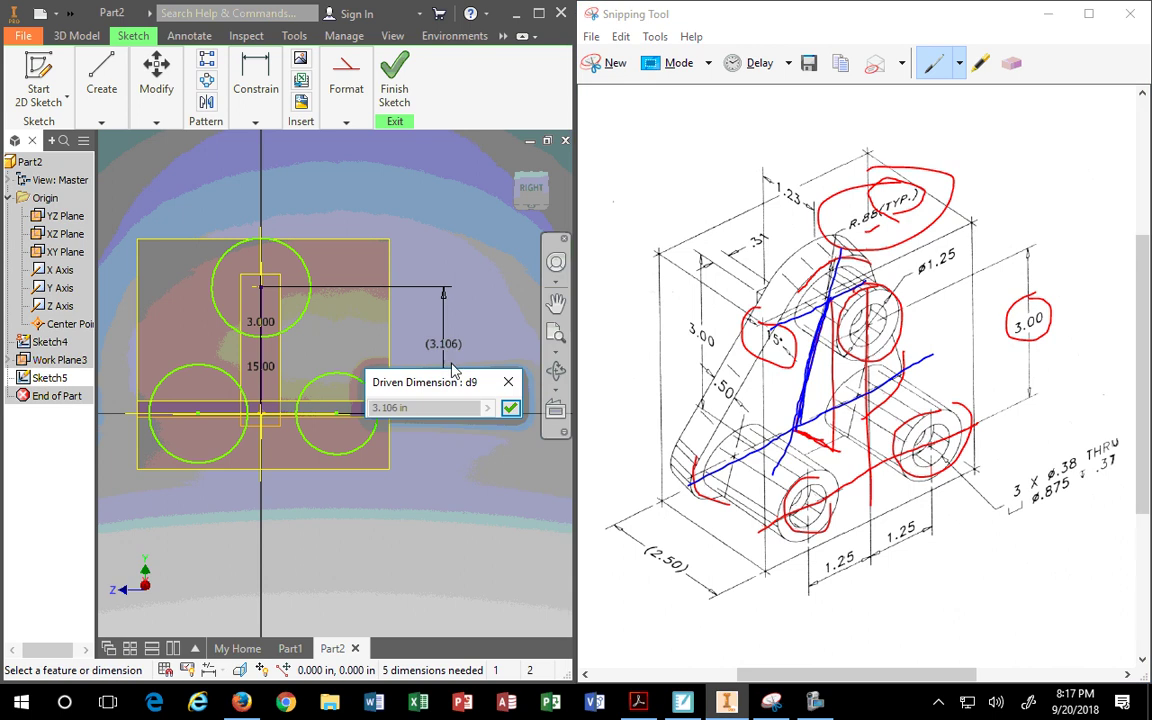
{"action": "left_click", "coordinate": [510, 408]}
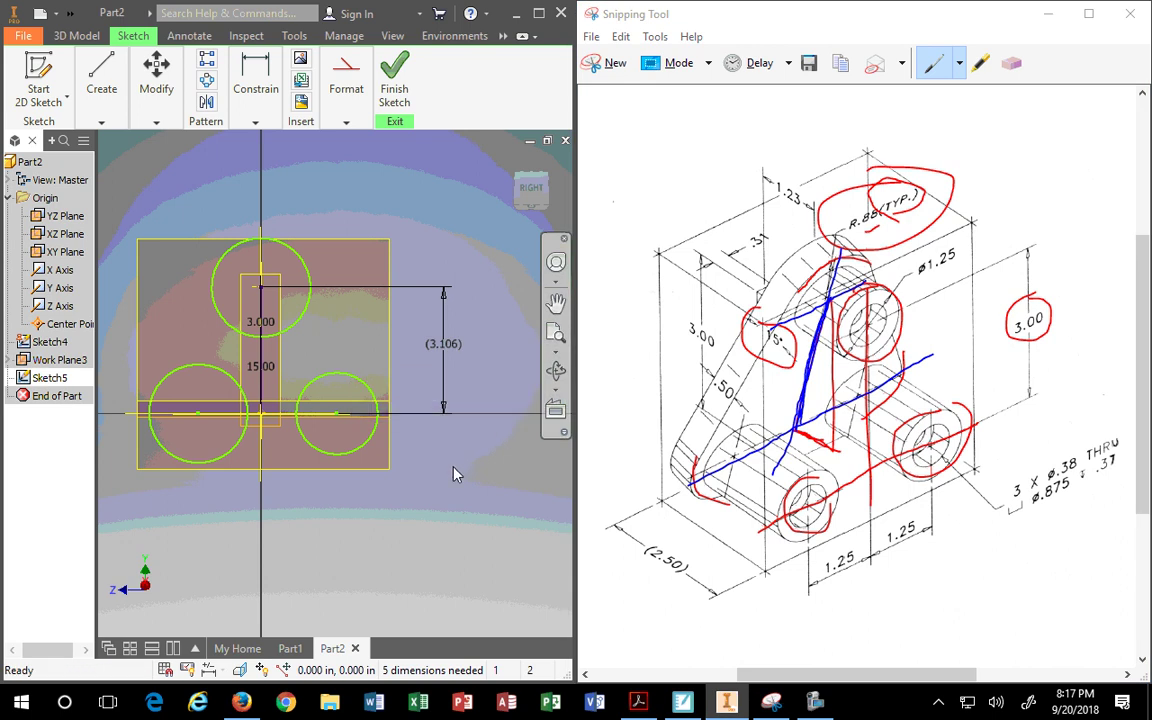
Delete the driven vertical dimension and dimension the lower-left circle 1.25 in from the vertical centre line
{"action": "left_click", "coordinate": [443, 345]}
{"action": "key", "text": "Delete"}
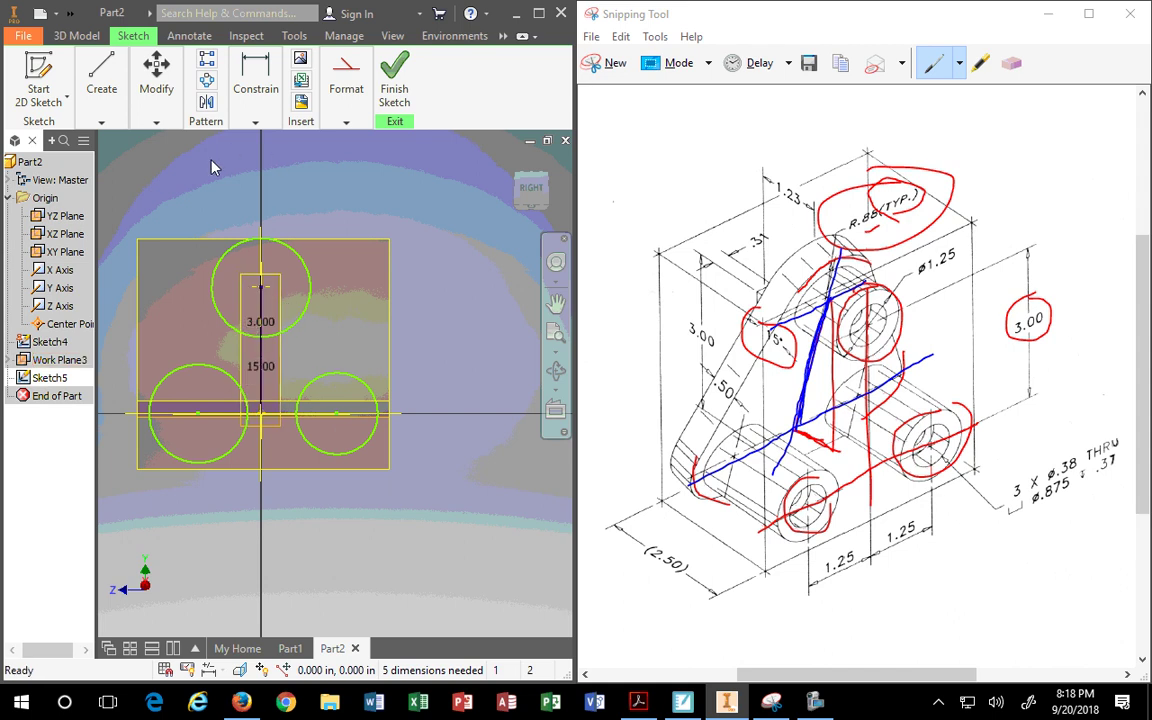
{"action": "left_click", "coordinate": [255, 75]}
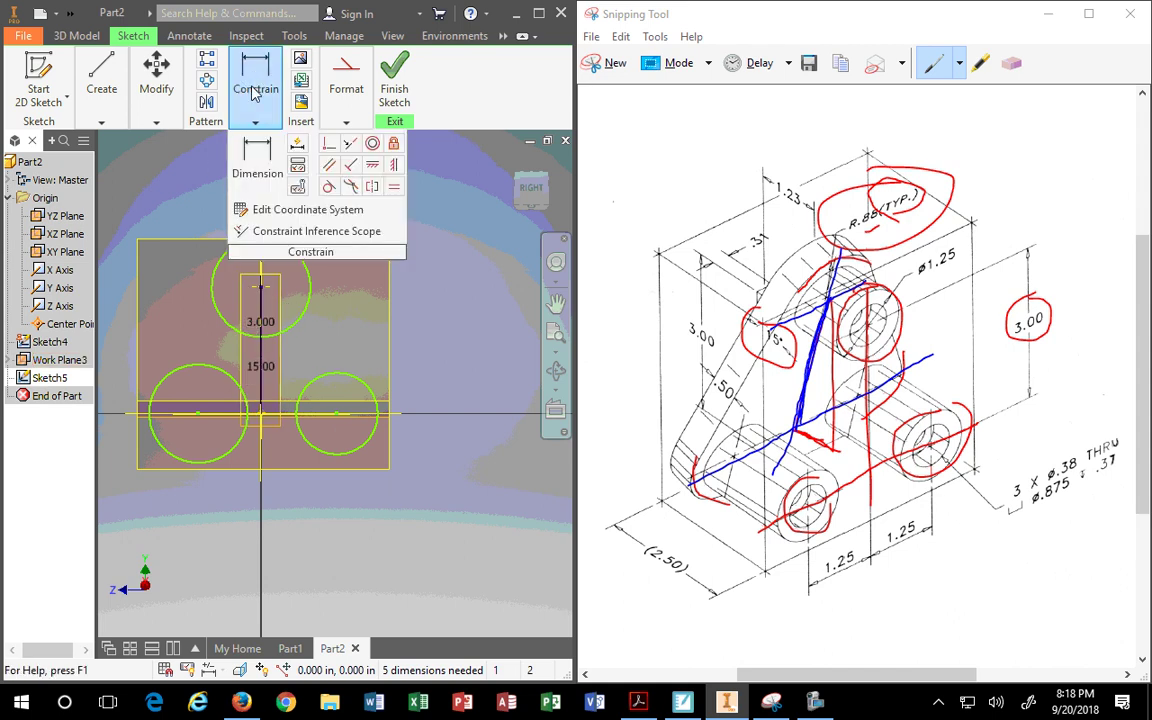
{"action": "left_click", "coordinate": [255, 170]}
{"action": "left_click", "coordinate": [159, 440]}
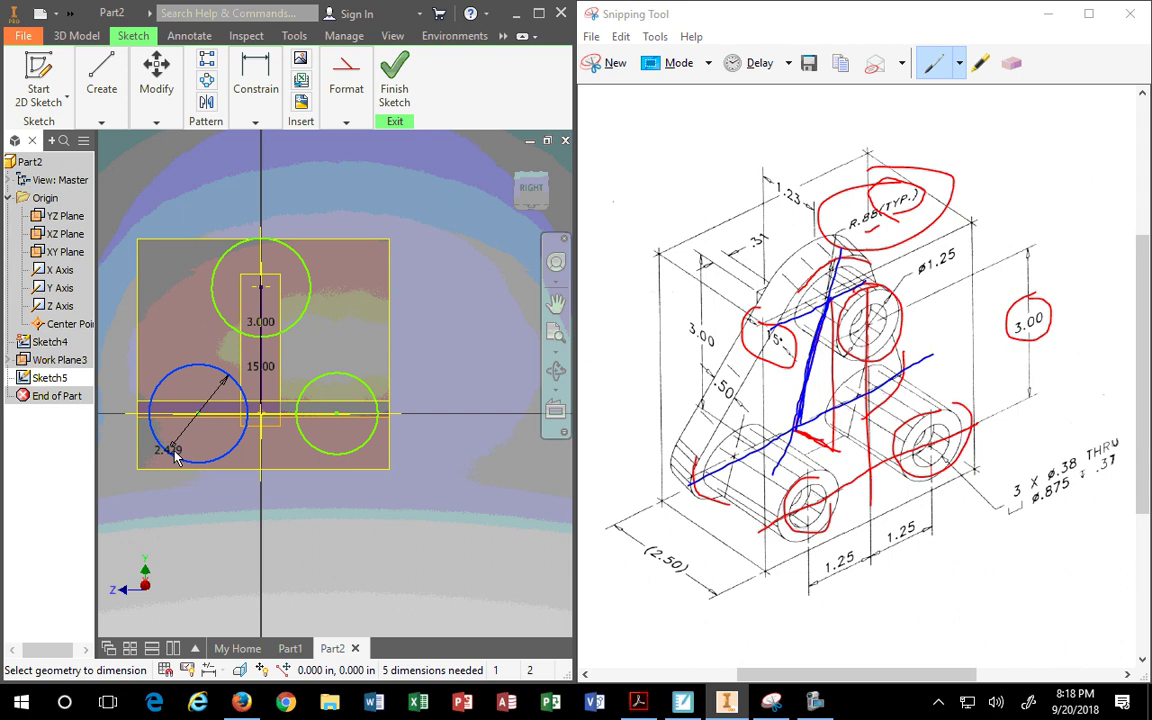
{"action": "left_click", "coordinate": [261, 435]}
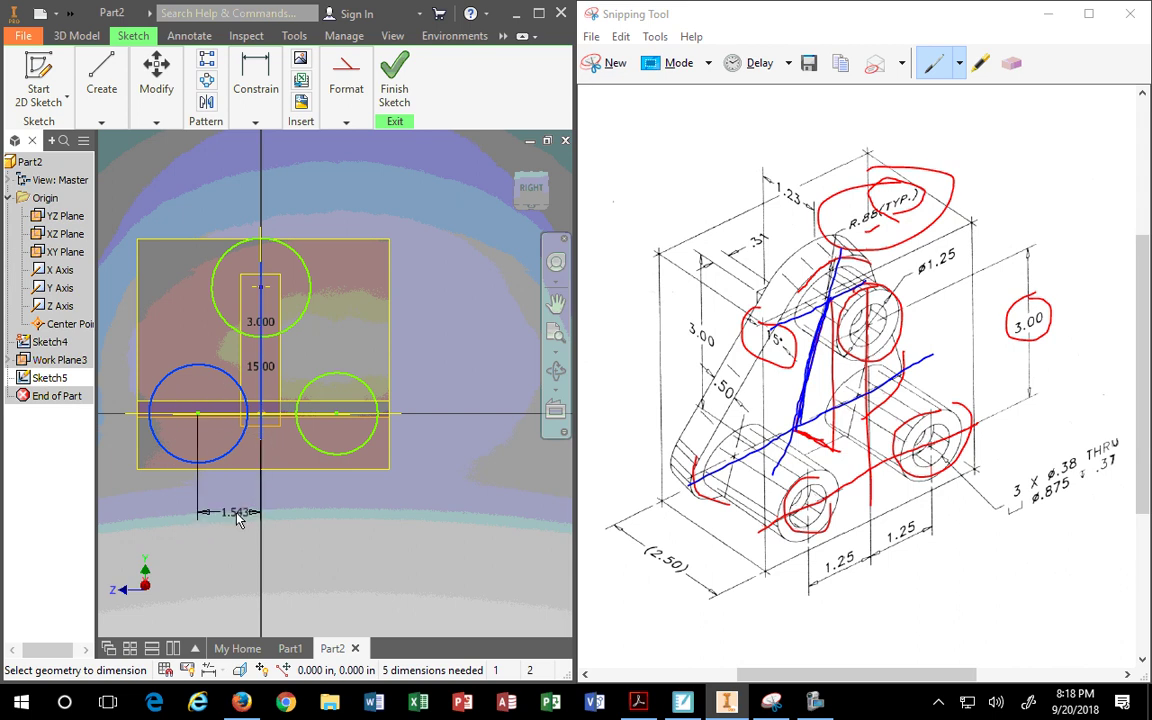
{"action": "left_click", "coordinate": [237, 514]}
{"action": "type", "text": "1.25"}
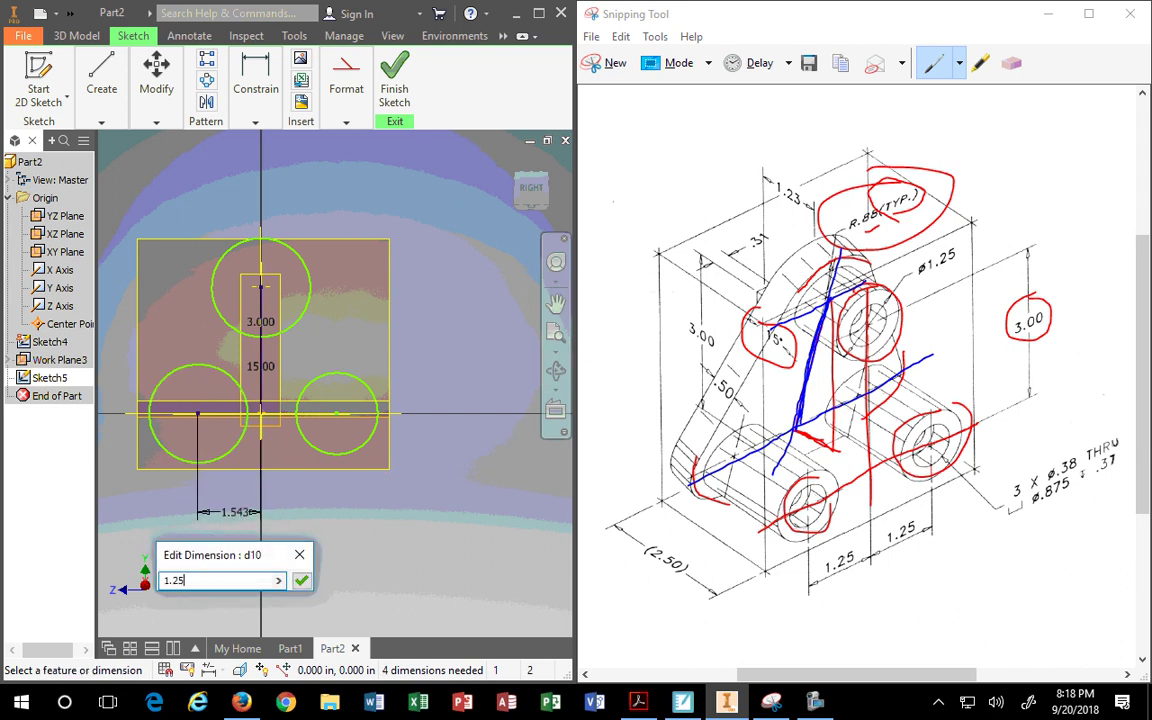
{"action": "key", "text": "Return"}
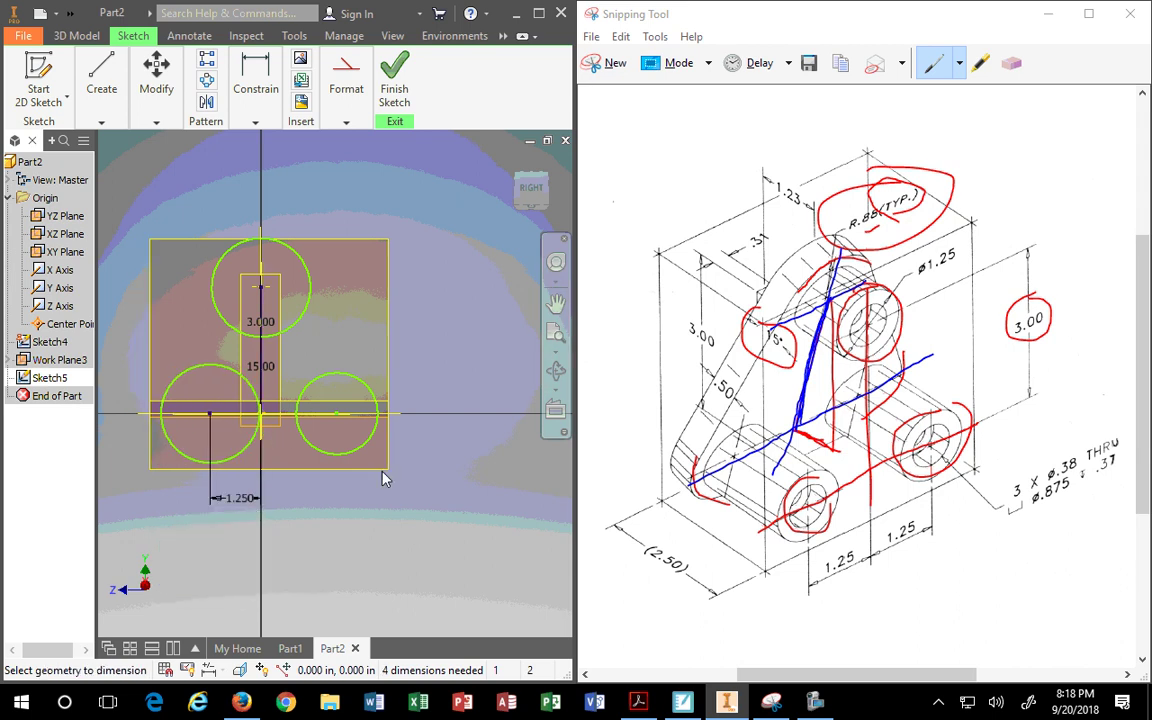
{"action": "left_click", "coordinate": [261, 432]}
{"action": "left_click", "coordinate": [326, 456]}
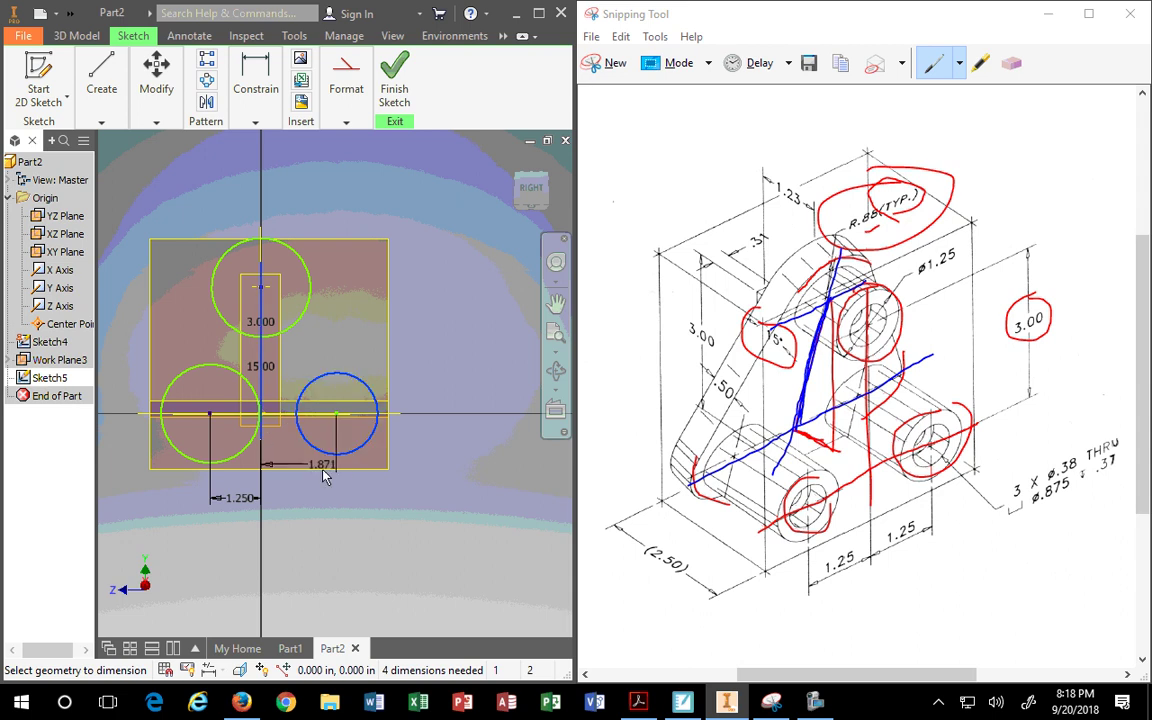
{"action": "left_click", "coordinate": [305, 504]}
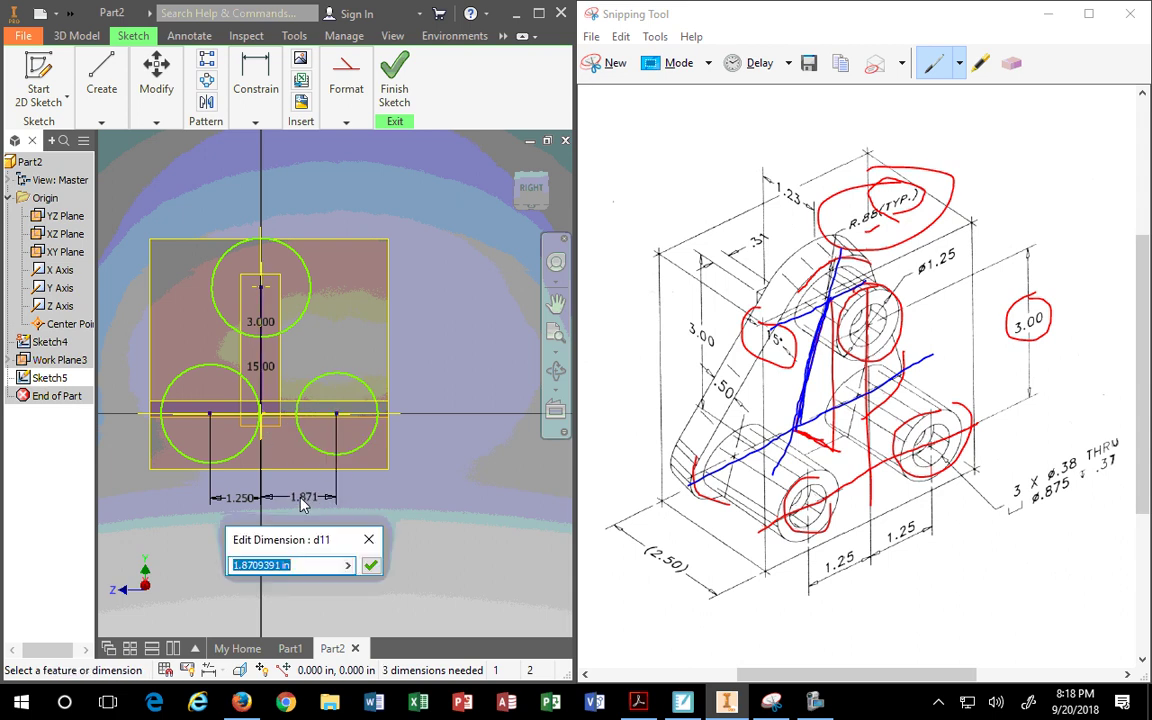
{"action": "left_click", "coordinate": [369, 539]}
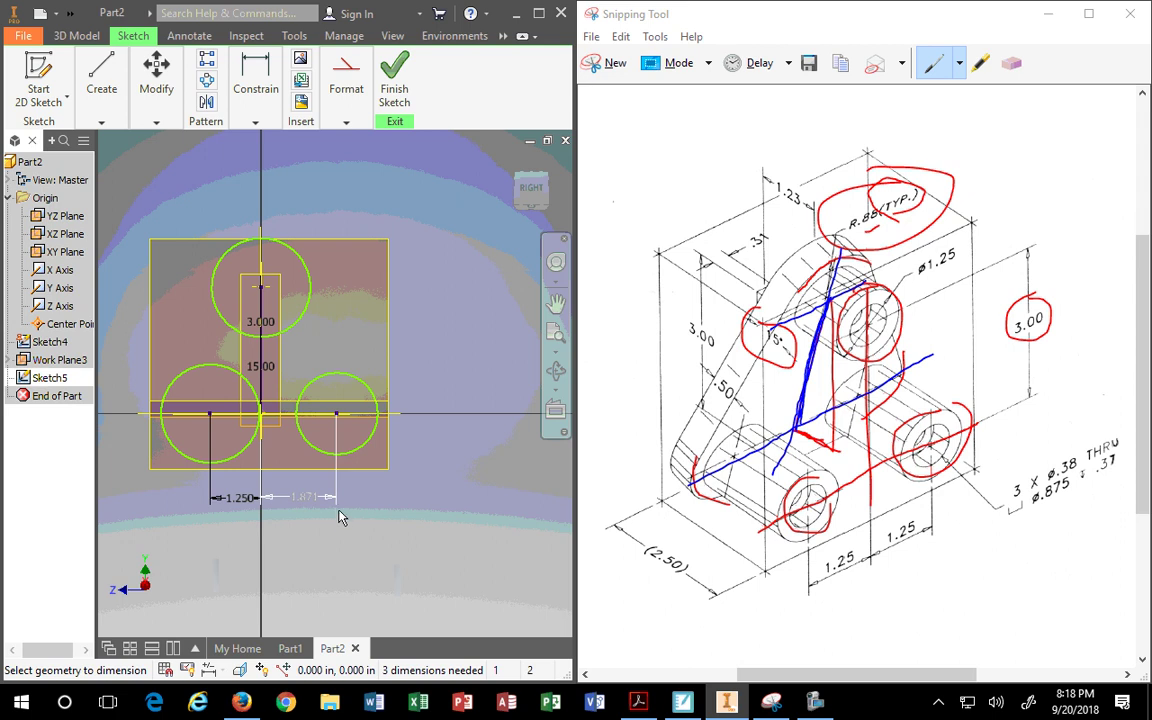
{"action": "key", "text": "Escape"}
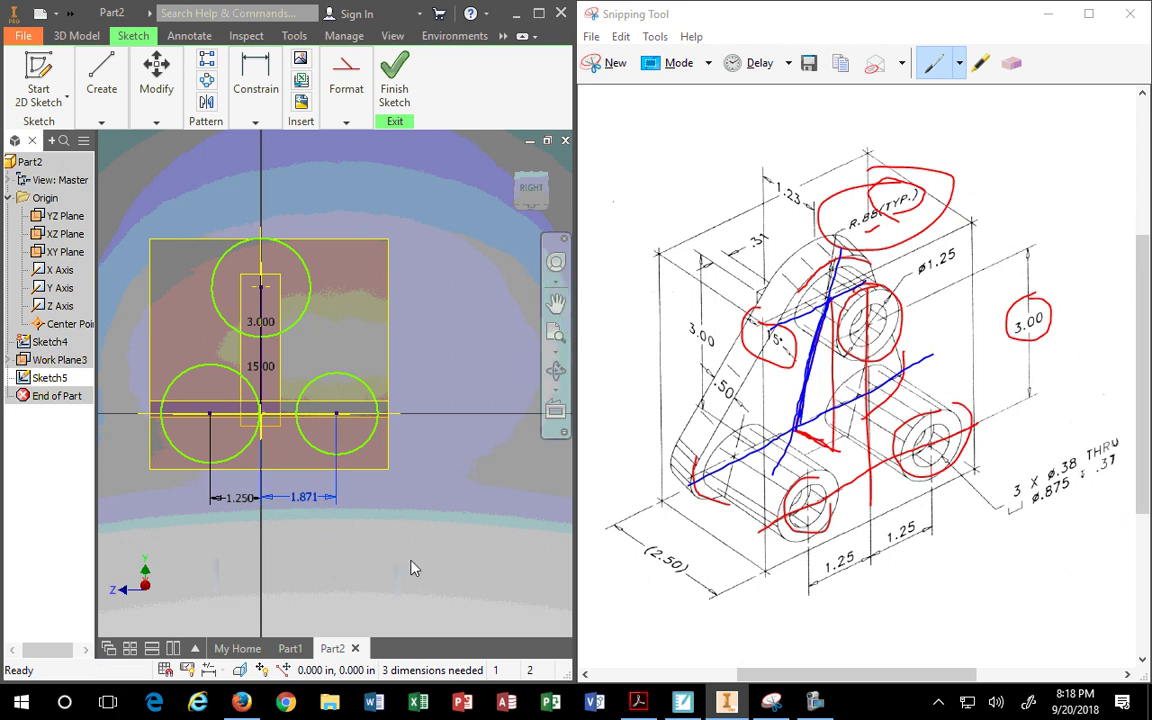
{"action": "key", "text": "ctrl+z"}
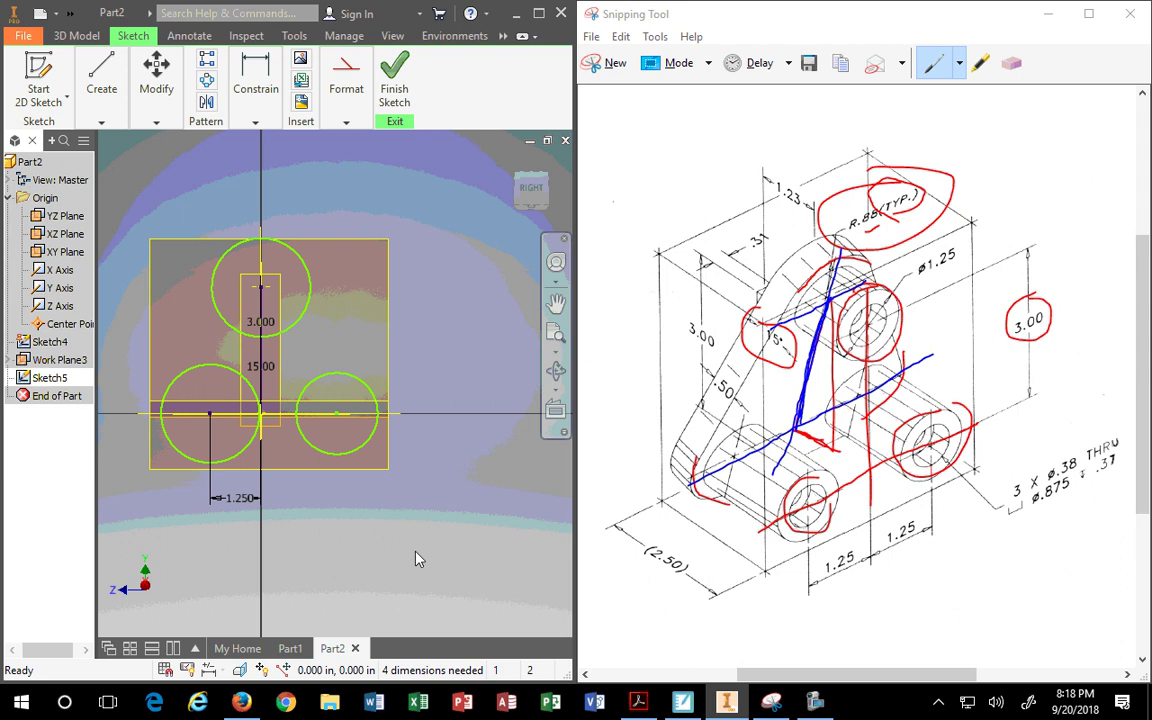
Dimension the lower-right circle from the vertical centre line, linking its value to the left circle's dimension d10
{"action": "left_click", "coordinate": [258, 88]}
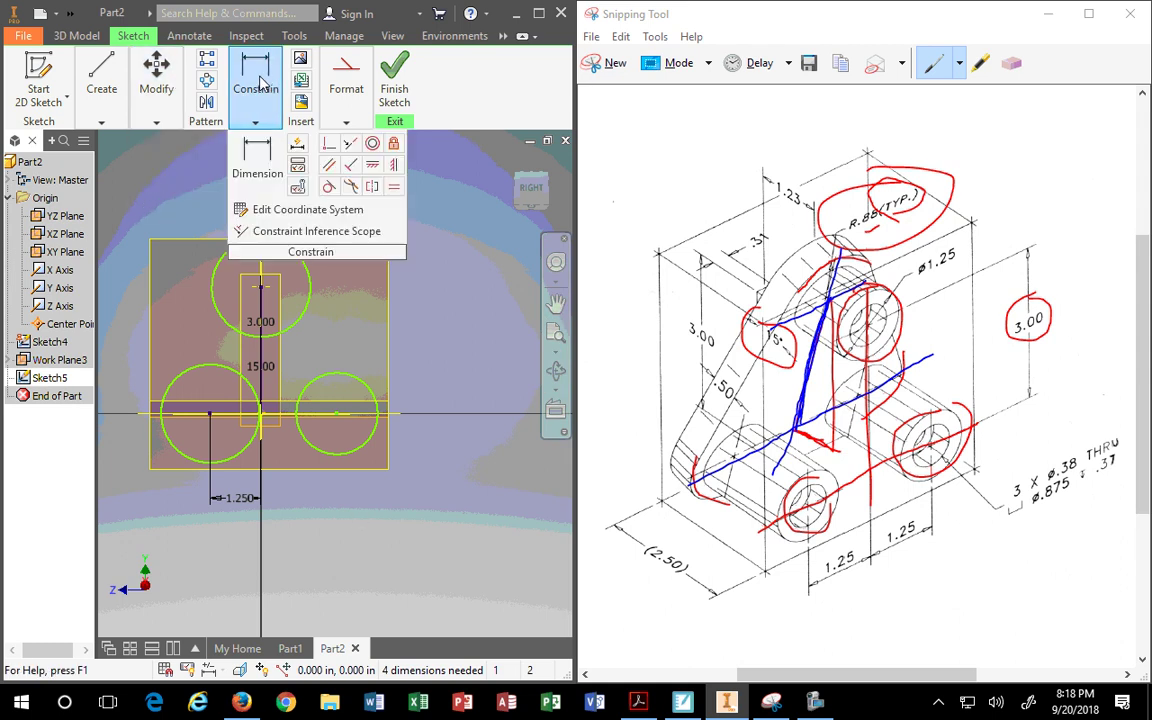
{"action": "left_click", "coordinate": [262, 384]}
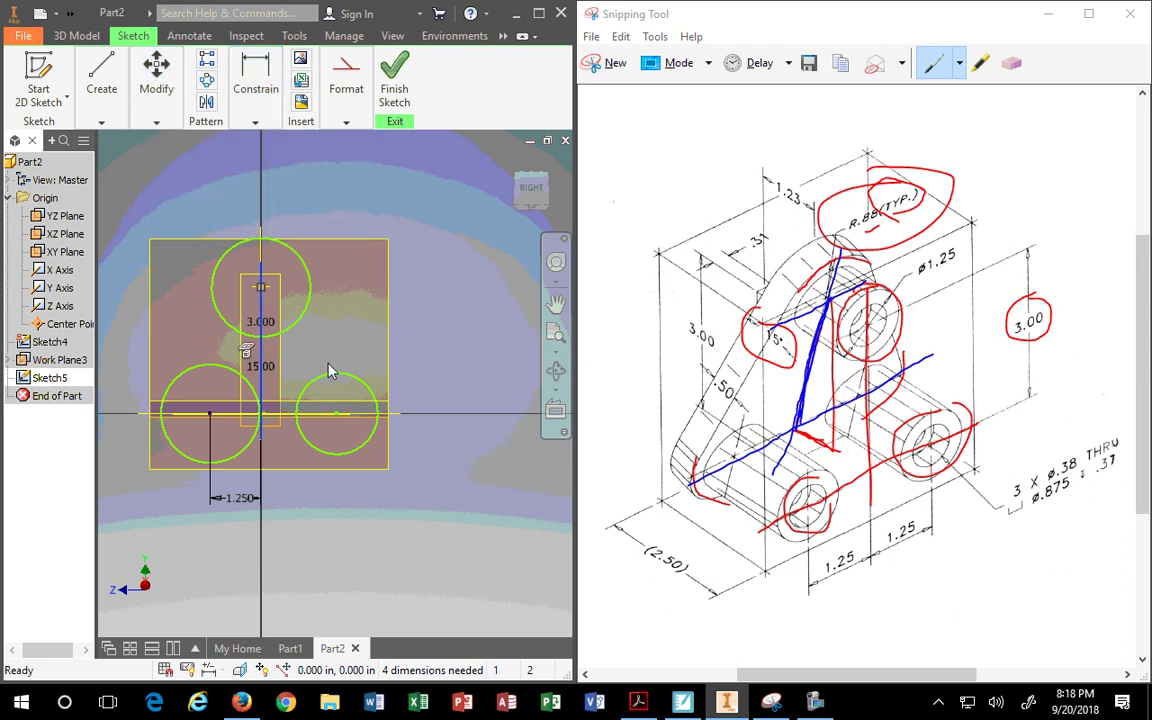
{"action": "left_click", "coordinate": [329, 381]}
{"action": "left_click", "coordinate": [256, 88]}
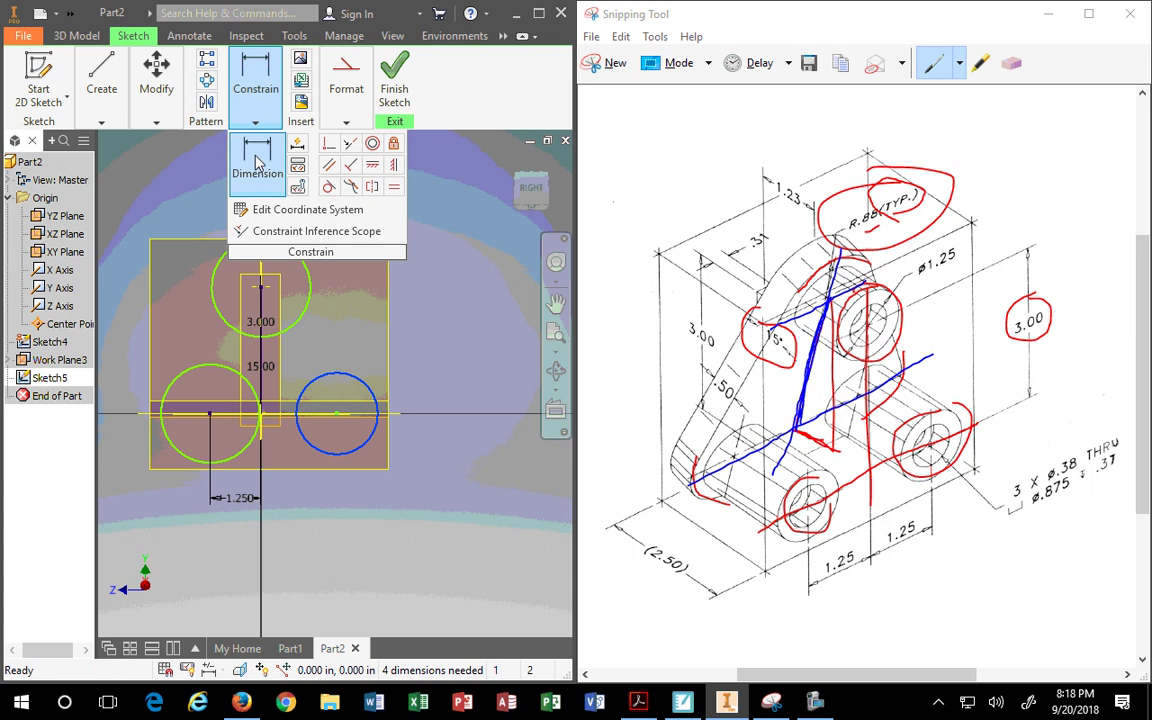
{"action": "left_click", "coordinate": [256, 163]}
{"action": "left_click", "coordinate": [261, 385]}
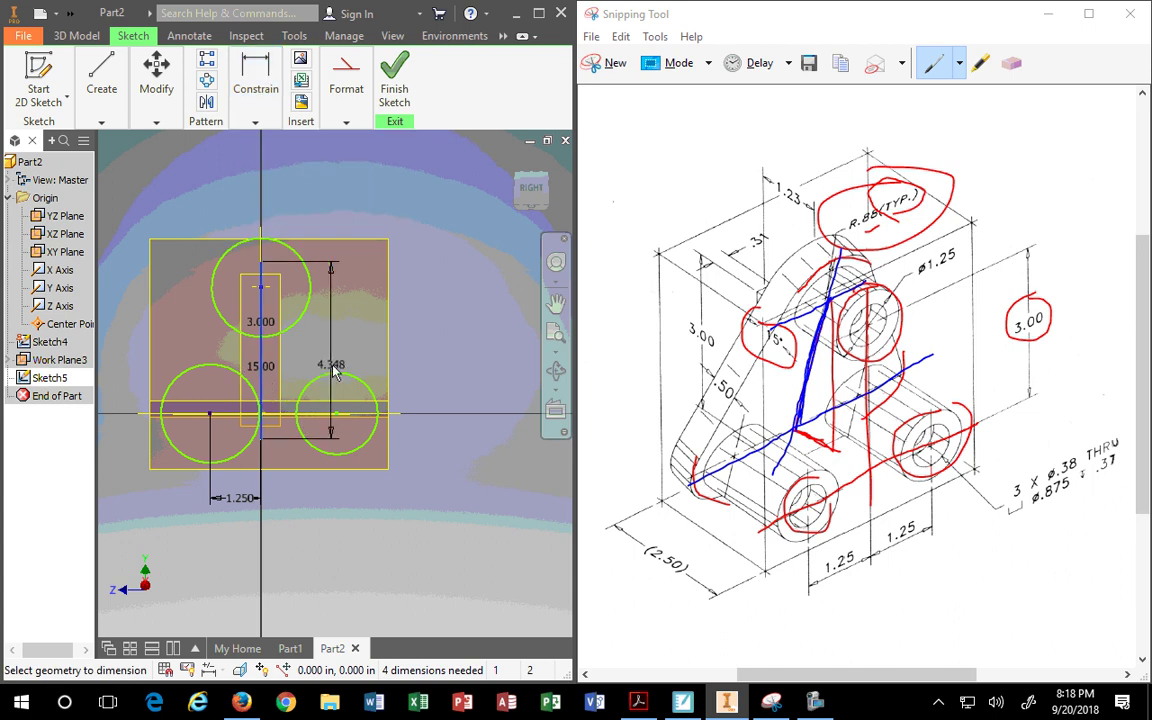
{"action": "left_click", "coordinate": [335, 375]}
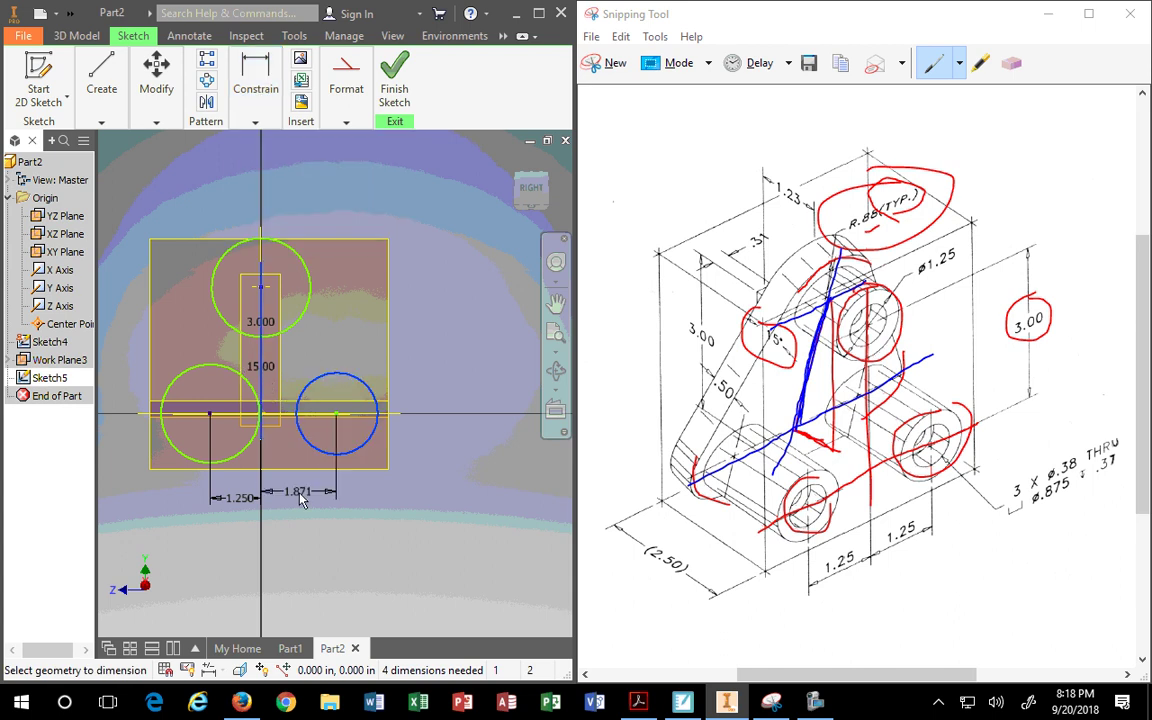
{"action": "left_click", "coordinate": [300, 500]}
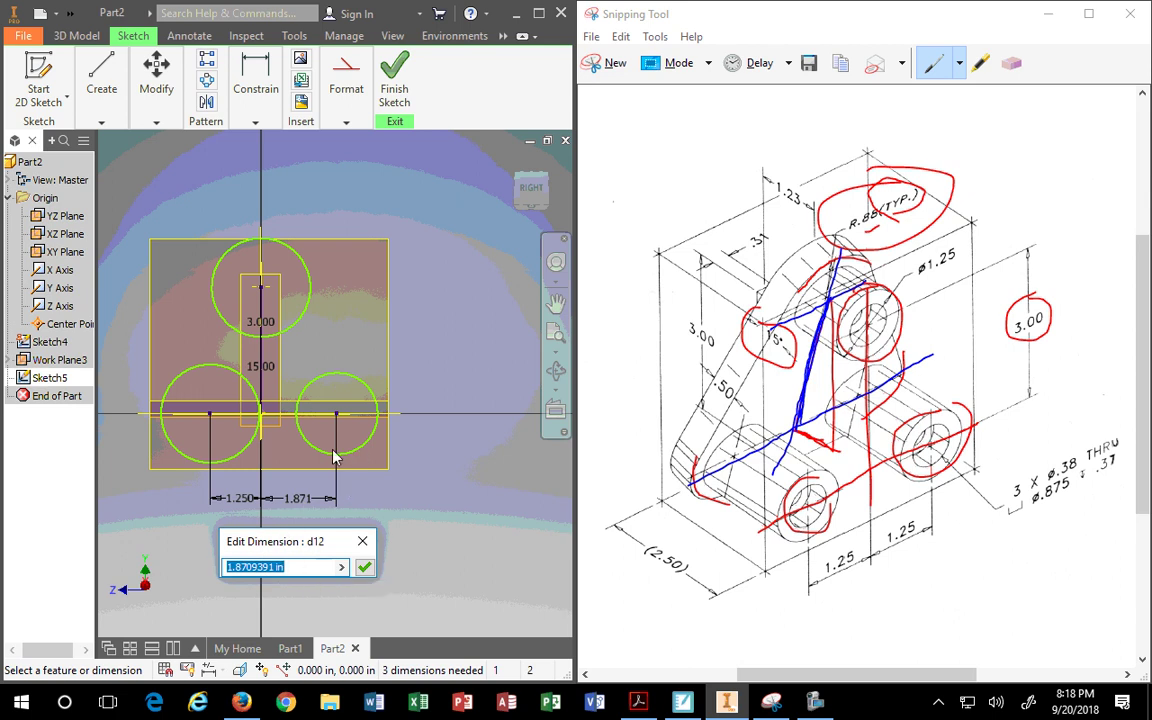
{"action": "left_click", "coordinate": [241, 505]}
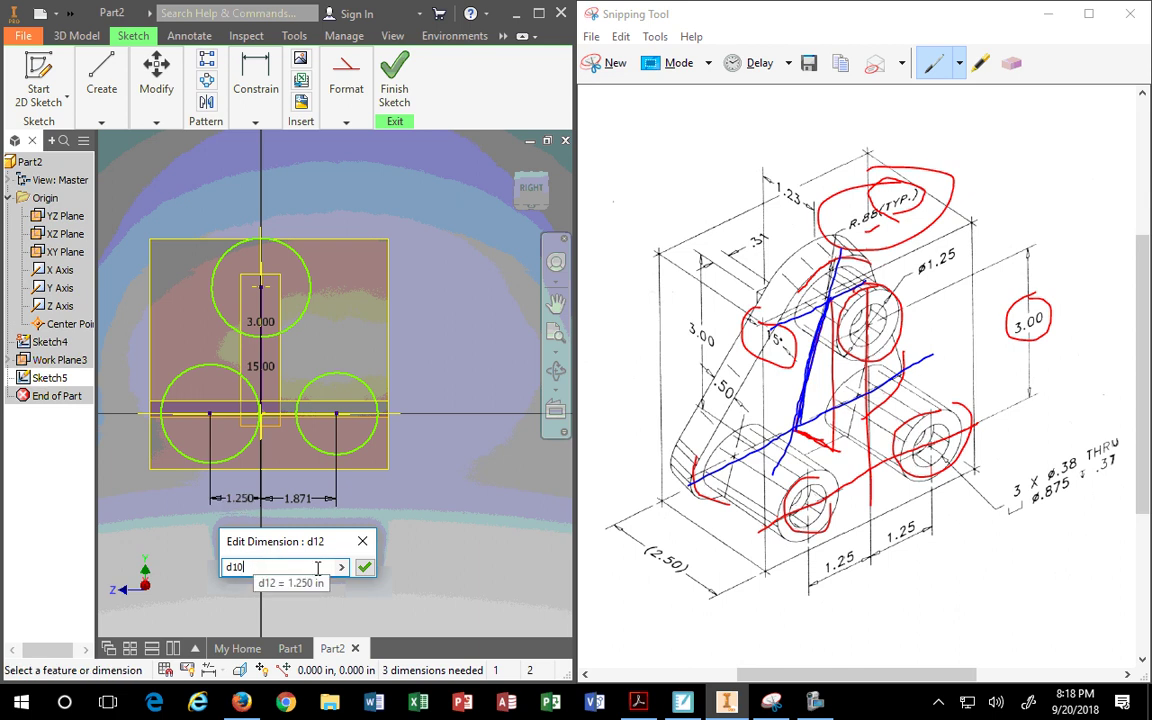
{"action": "key", "text": "Return"}
Reposition the linked dimension of the lower-right circle so that it lines up with the left circle's dimension
{"action": "scroll", "coordinate": [278, 494], "scroll_direction": "up", "scroll_amount": 3}
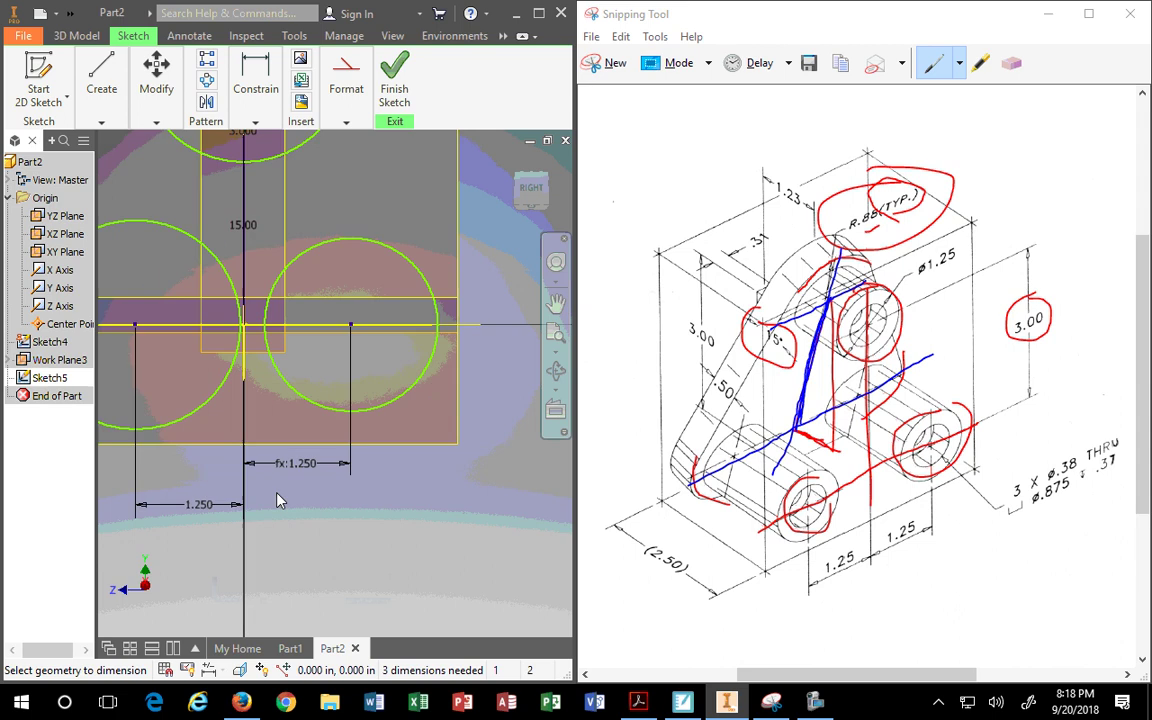
{"action": "double_click", "coordinate": [300, 464]}
{"action": "key", "text": "Escape"}
{"action": "left_click_drag", "start_coordinate": [303, 470], "coordinate": [257, 517]}
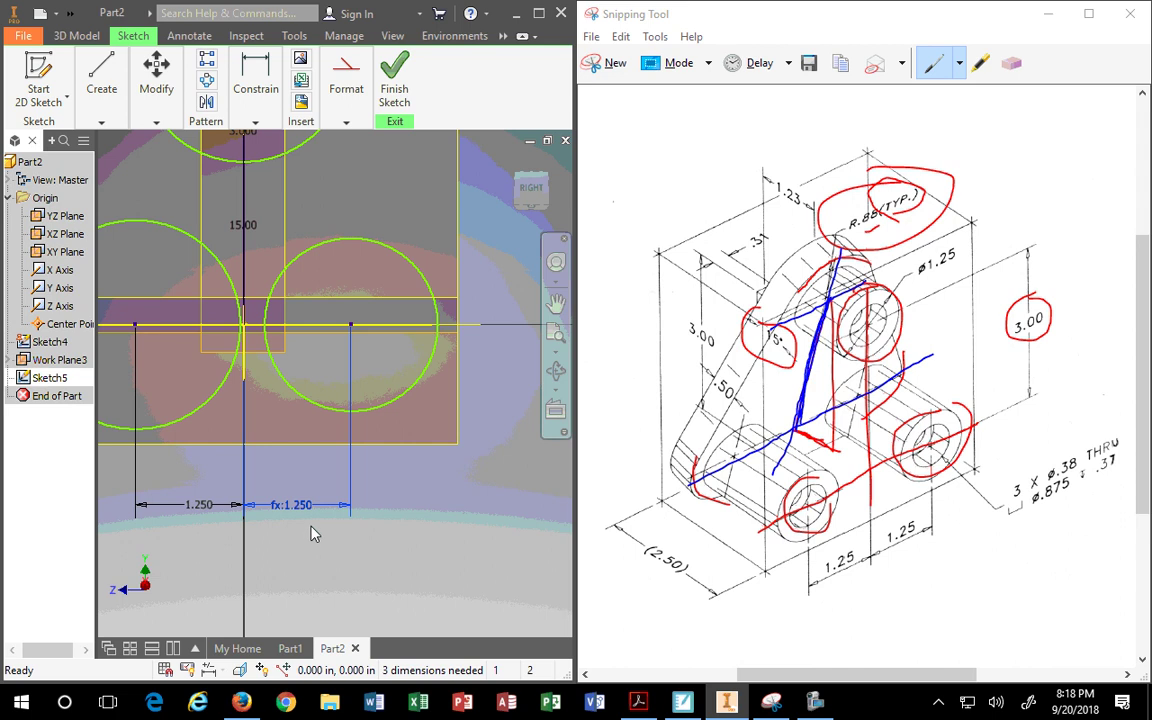
Test the linked spacing by setting the lower-left circle's distance from the centre line to 1.5 in
{"action": "left_click_drag", "start_coordinate": [196, 505], "coordinate": [190, 505]}
{"action": "double_click", "coordinate": [190, 505]}
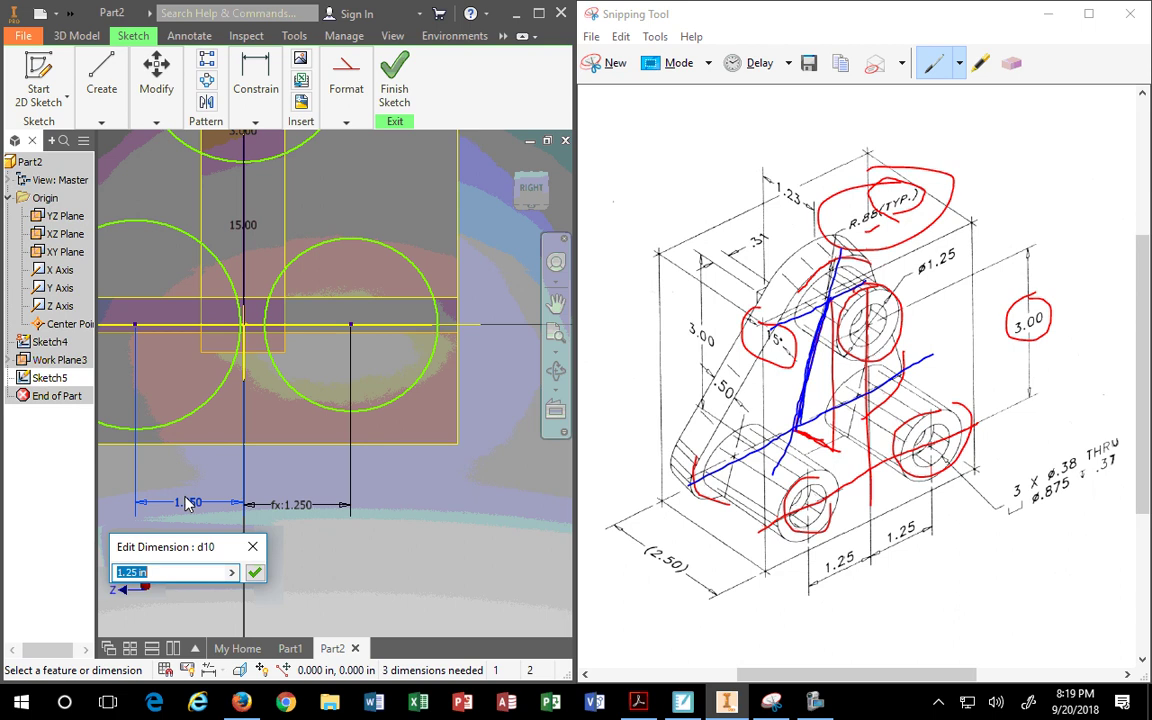
{"action": "type", "text": "1.5"}
{"action": "key", "text": "Return"}
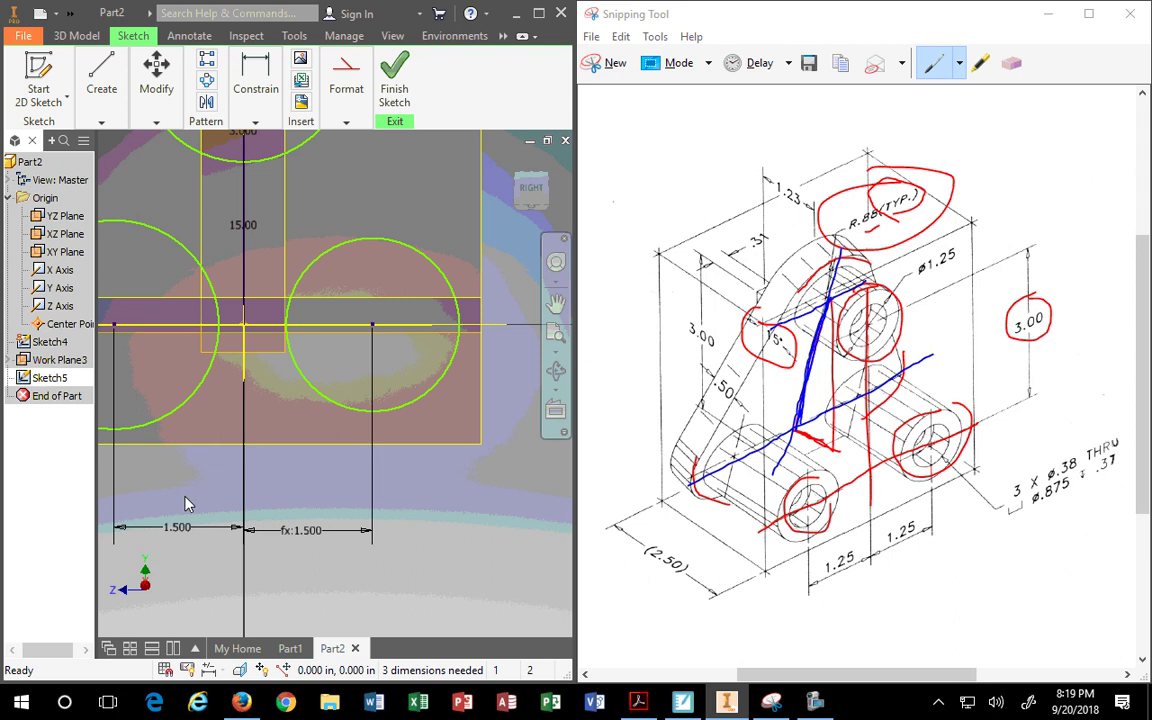
Test the linked spacing again by setting the lower-left circle's distance from the centre line to 2 in
{"action": "scroll", "coordinate": [141, 440], "scroll_direction": "down", "scroll_amount": 3}
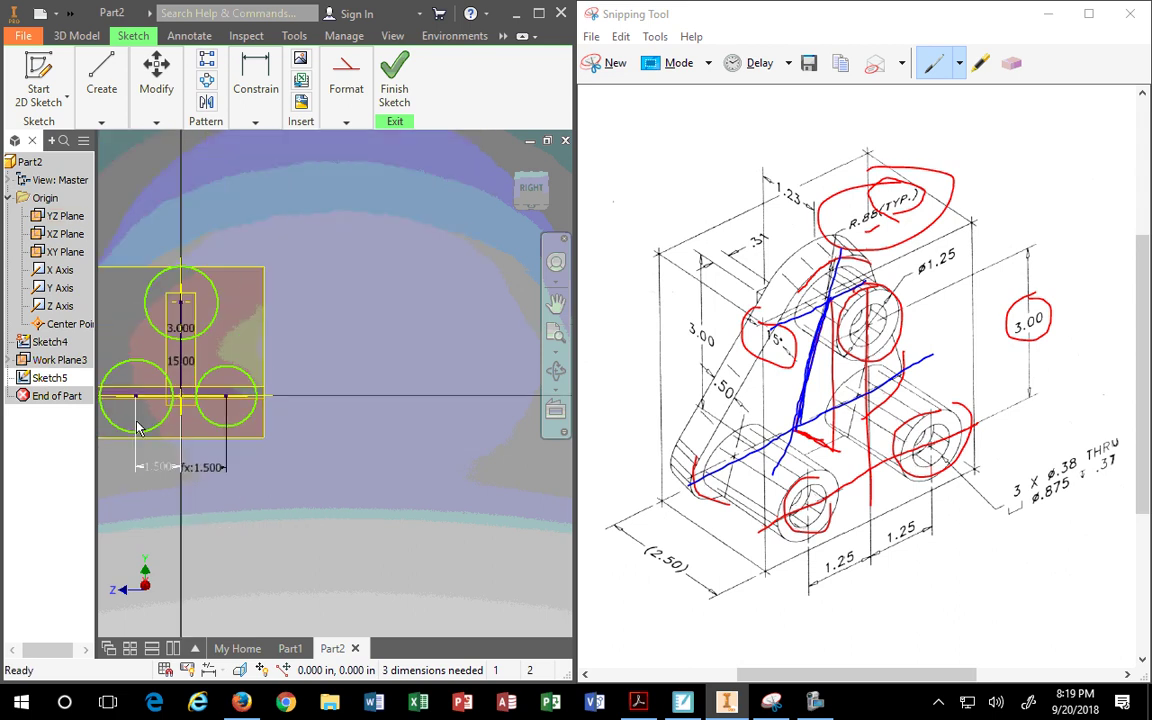
{"action": "middle_click_drag", "start_coordinate": [138, 415], "coordinate": [320, 394]}
{"action": "scroll", "coordinate": [337, 452], "scroll_direction": "up", "scroll_amount": 4}
{"action": "mouse_move", "coordinate": [359, 454]}
{"action": "middle_mouse_down"}
{"action": "mouse_move", "coordinate": [322, 463]}
{"action": "mouse_move", "coordinate": [270, 452]}
{"action": "middle_mouse_up"}
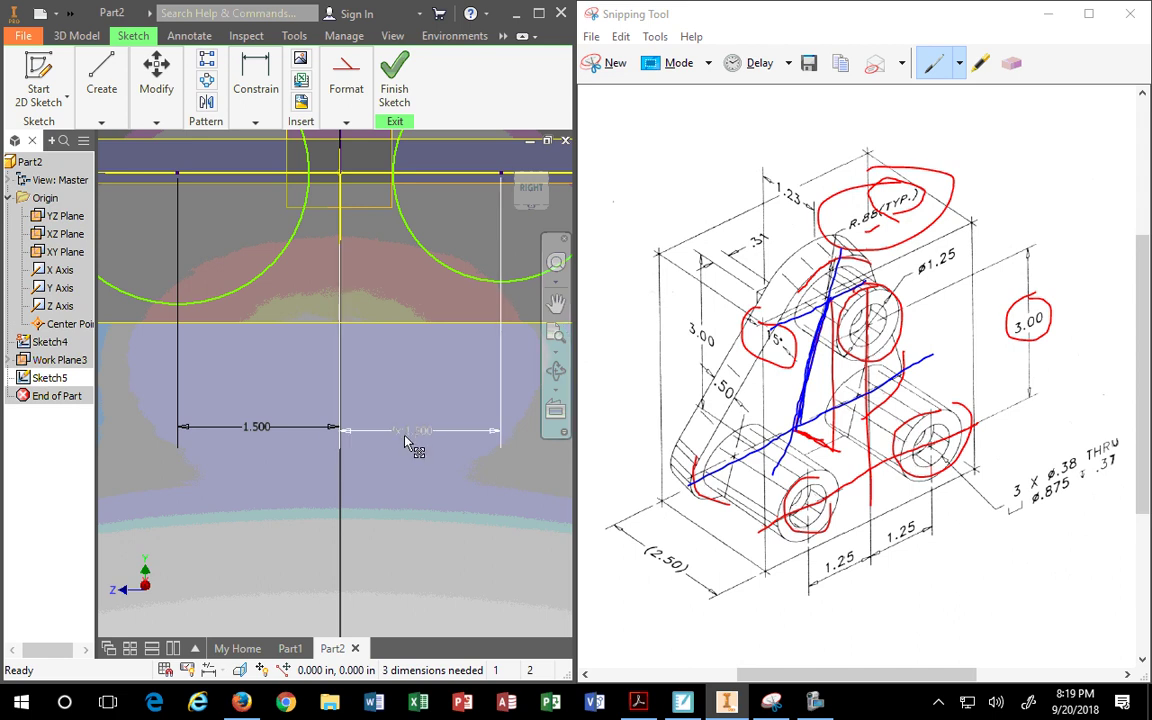
{"action": "double_click", "coordinate": [266, 430]}
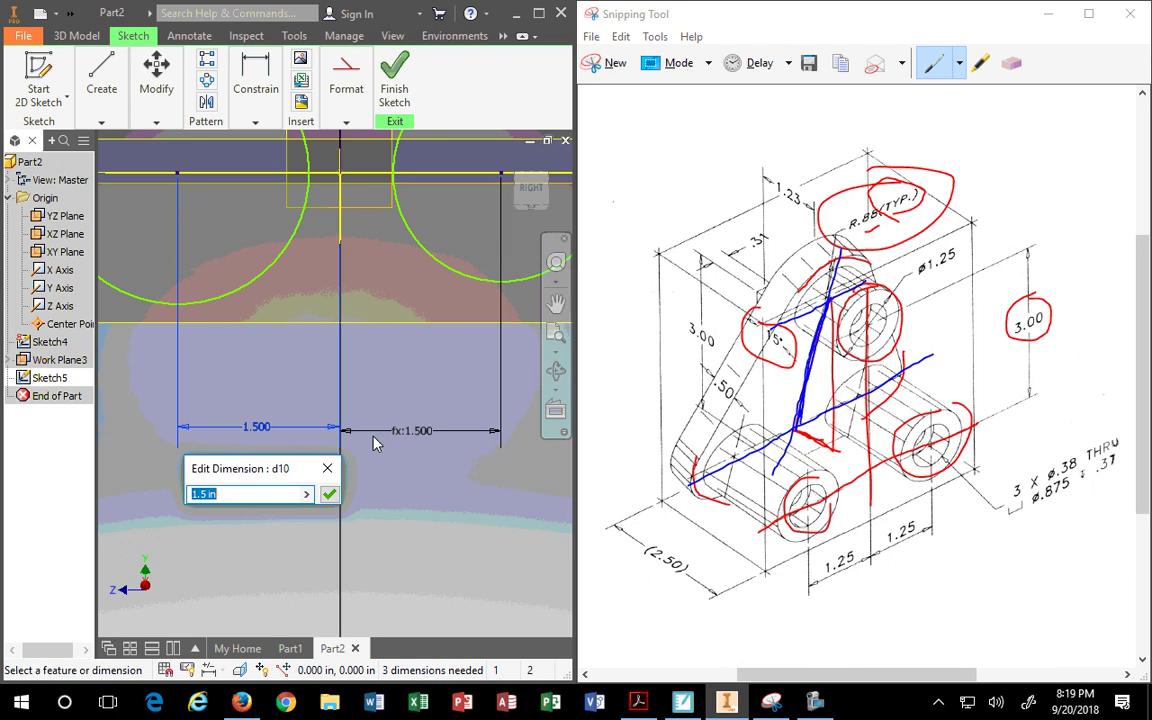
{"action": "type", "text": "2"}
{"action": "key", "text": "Return"}
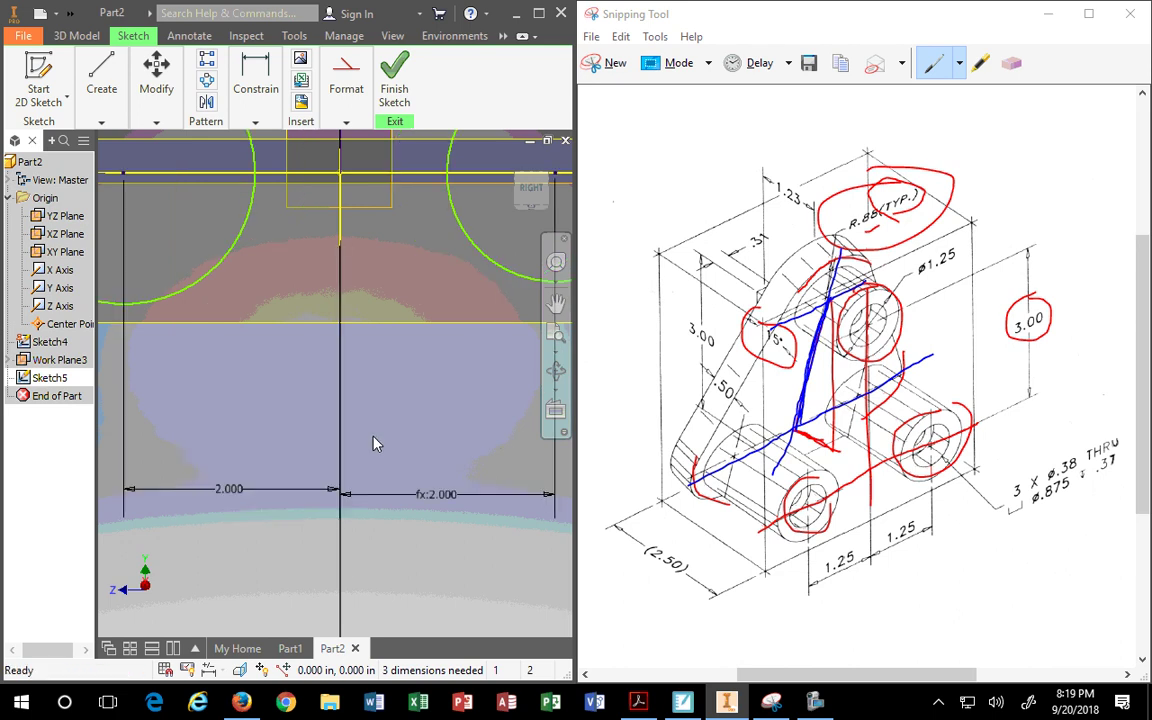
Set the lower-left circle's distance from the vertical centre line back to 1.25 in
{"action": "double_click", "coordinate": [229, 490]}
{"action": "type", "text": "1.25"}
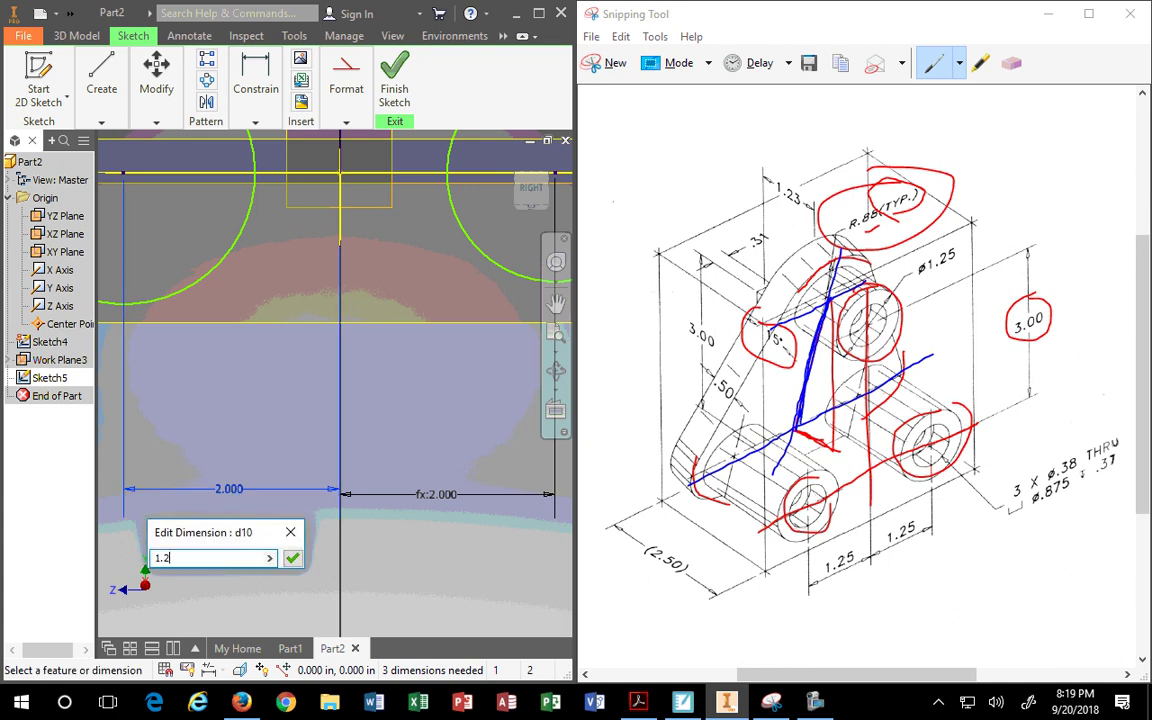
{"action": "key", "text": "Return"}
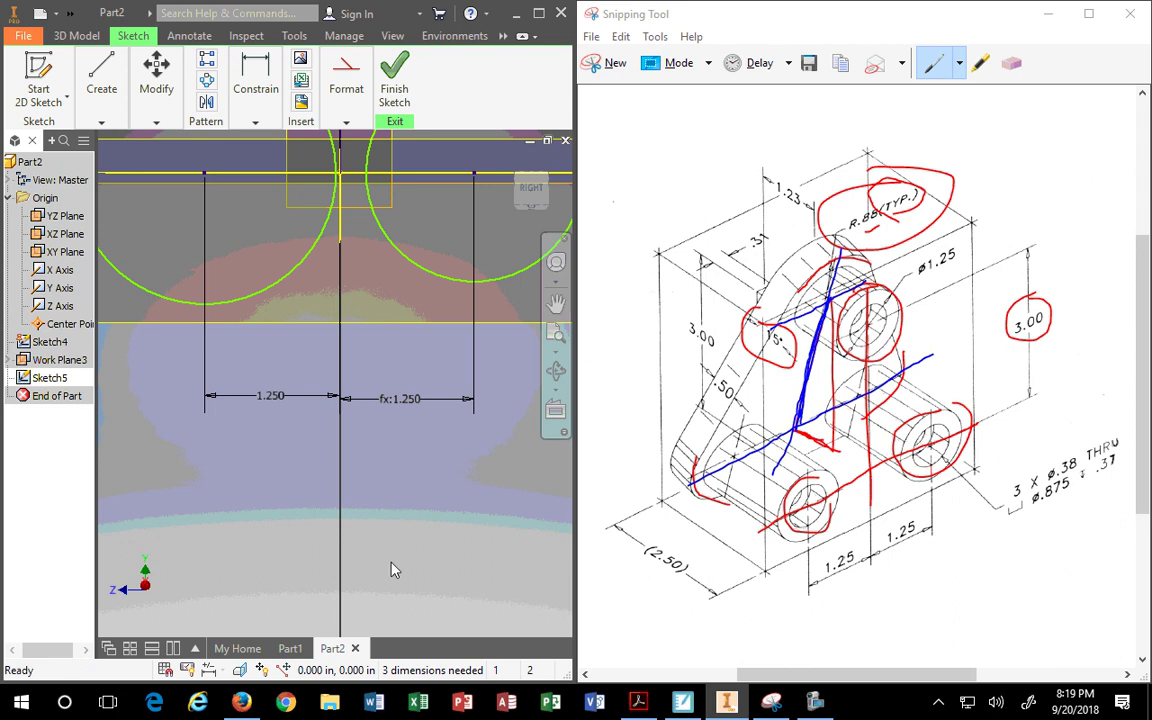
Examine the expressions behind the two lower circles' distance dimensions and review the three-circle layout
{"action": "double_click", "coordinate": [410, 399]}
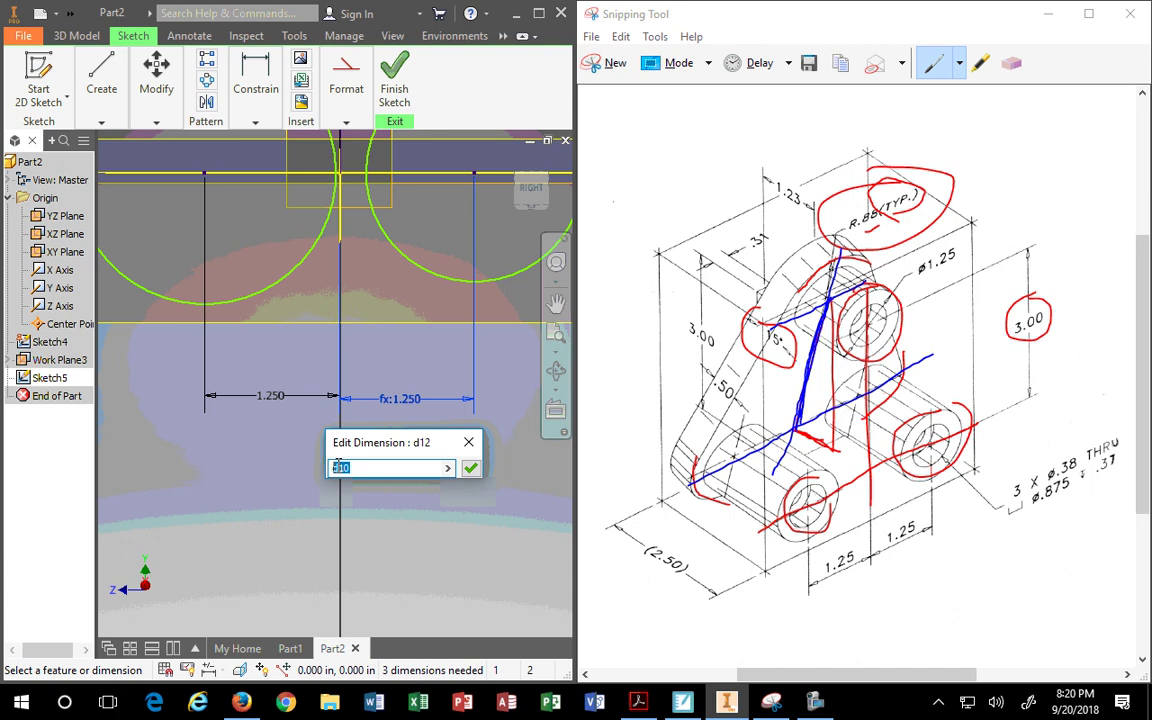
{"action": "key", "text": "Return"}
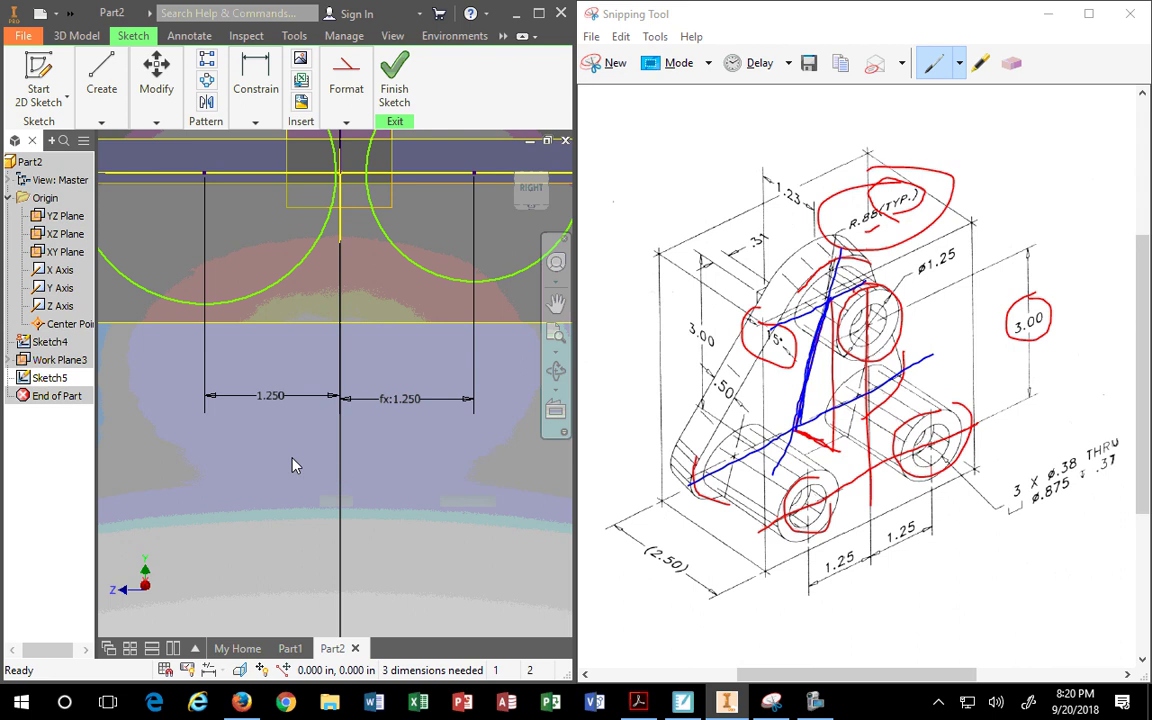
{"action": "left_click", "coordinate": [272, 397]}
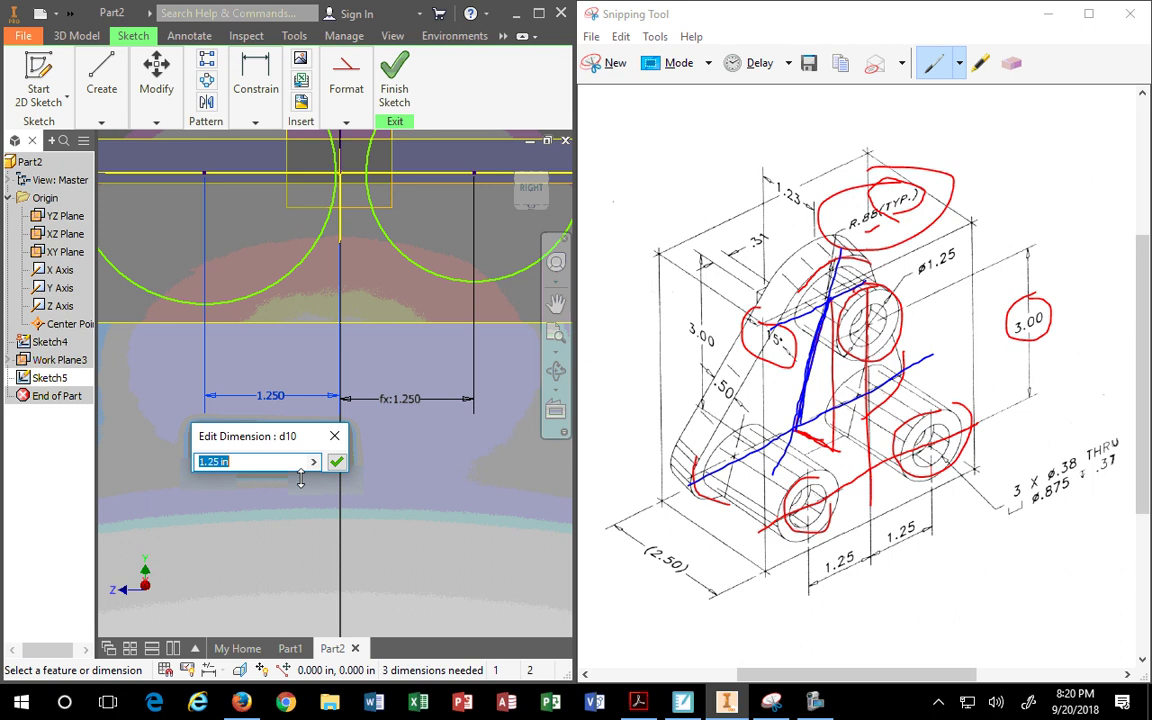
{"action": "left_click", "coordinate": [334, 436]}
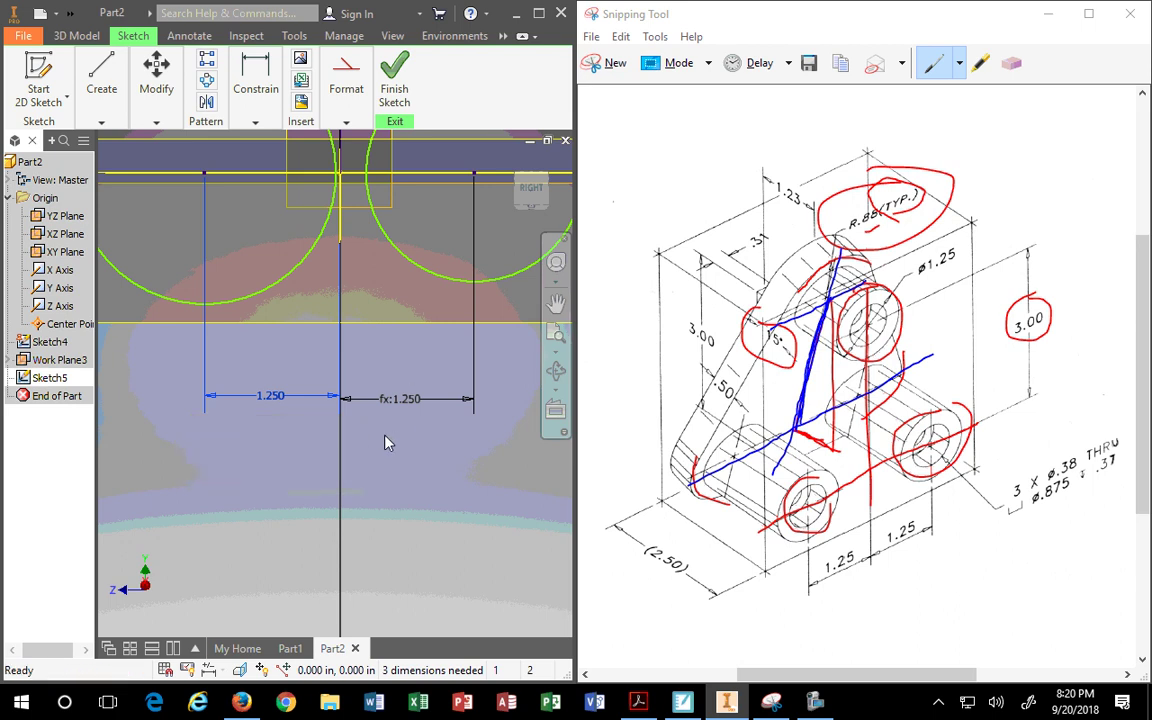
{"action": "left_click", "coordinate": [390, 398]}
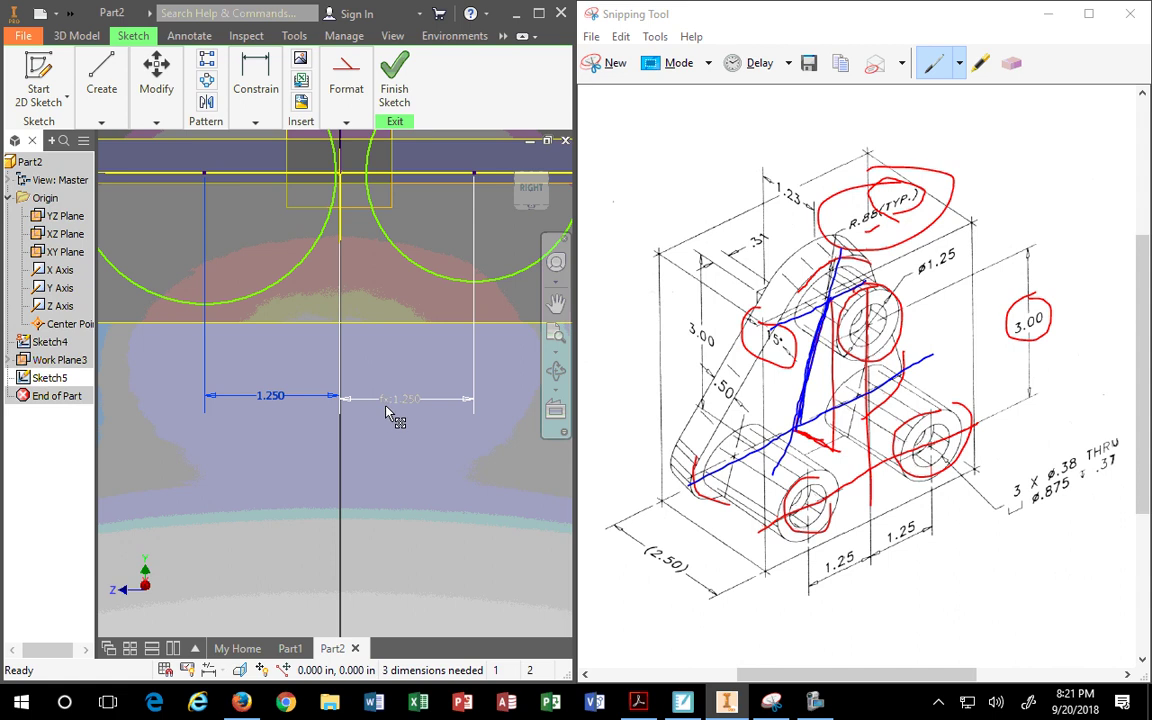
{"action": "scroll", "coordinate": [388, 578], "scroll_direction": "up", "scroll_amount": 2}
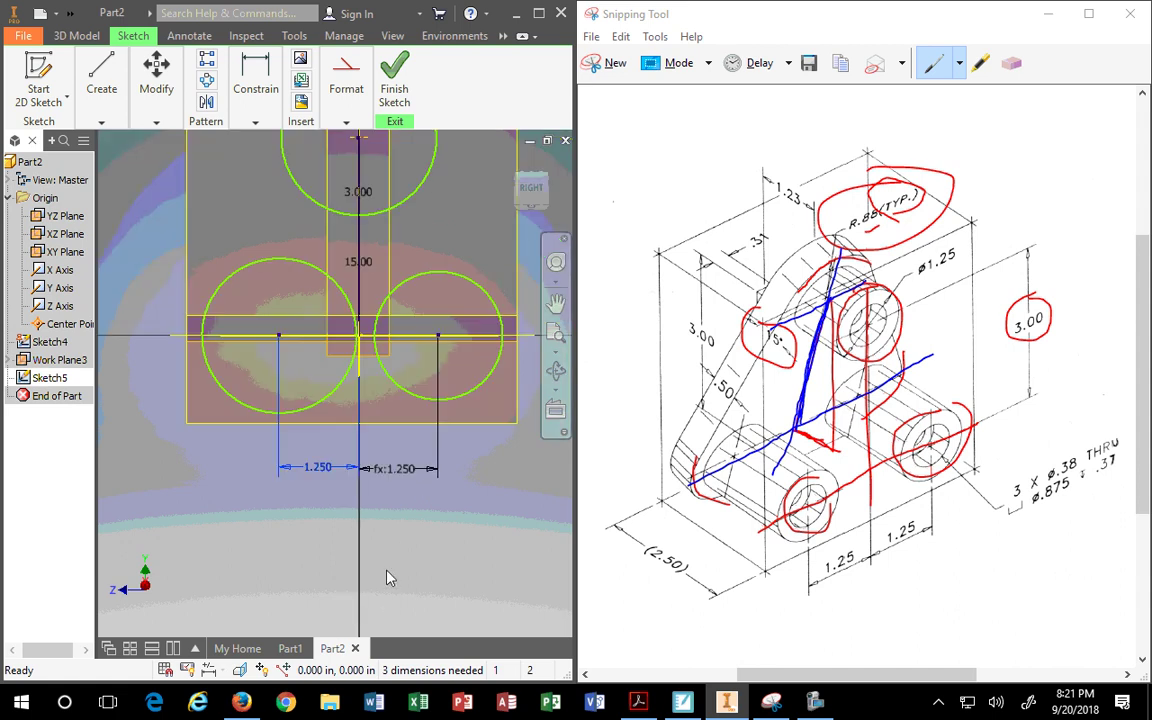
{"action": "scroll", "coordinate": [390, 580], "scroll_direction": "down", "scroll_amount": 4}
{"action": "scroll", "coordinate": [419, 424], "scroll_direction": "up", "scroll_amount": 7}
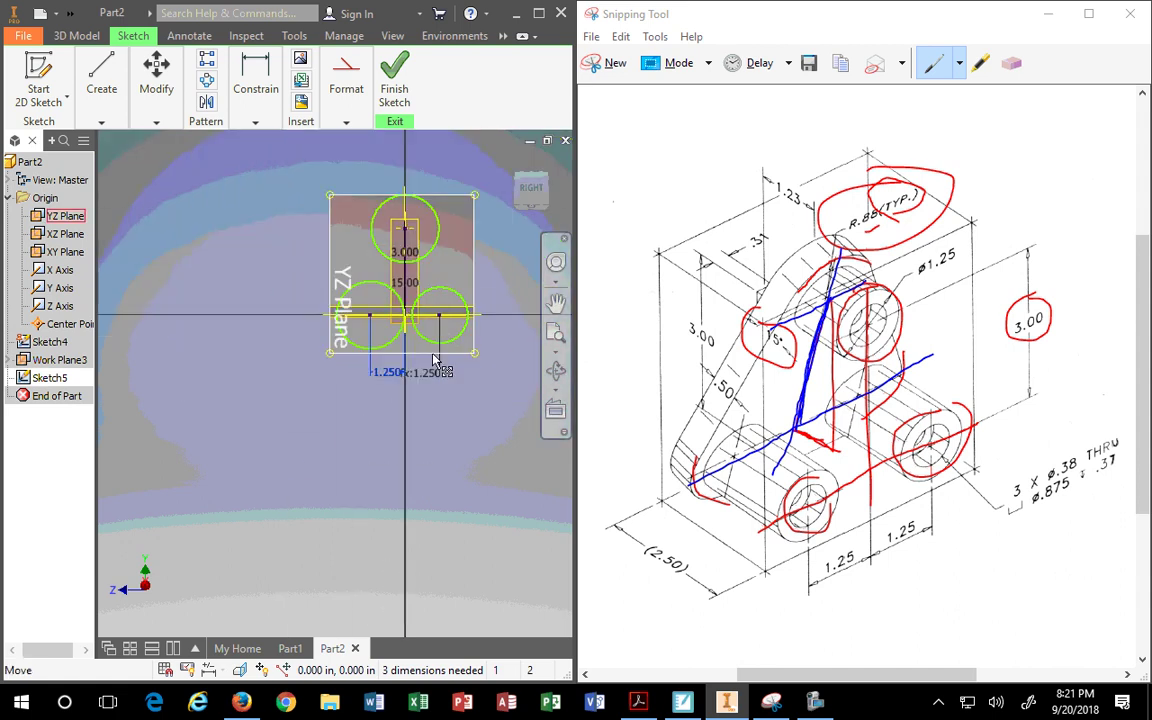
Apply an equal constraint to the top circle and the two lower circles so all three share one size
{"action": "left_click", "coordinate": [452, 302]}
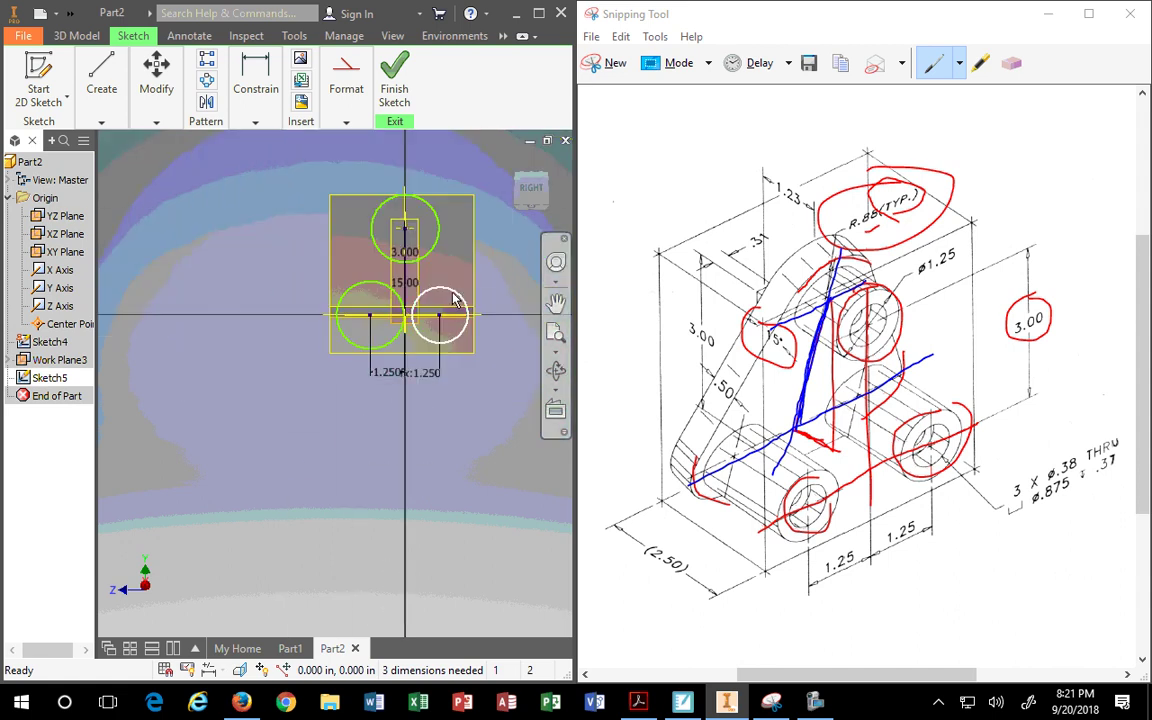
{"action": "left_click", "coordinate": [372, 290], "text": "ctrl"}
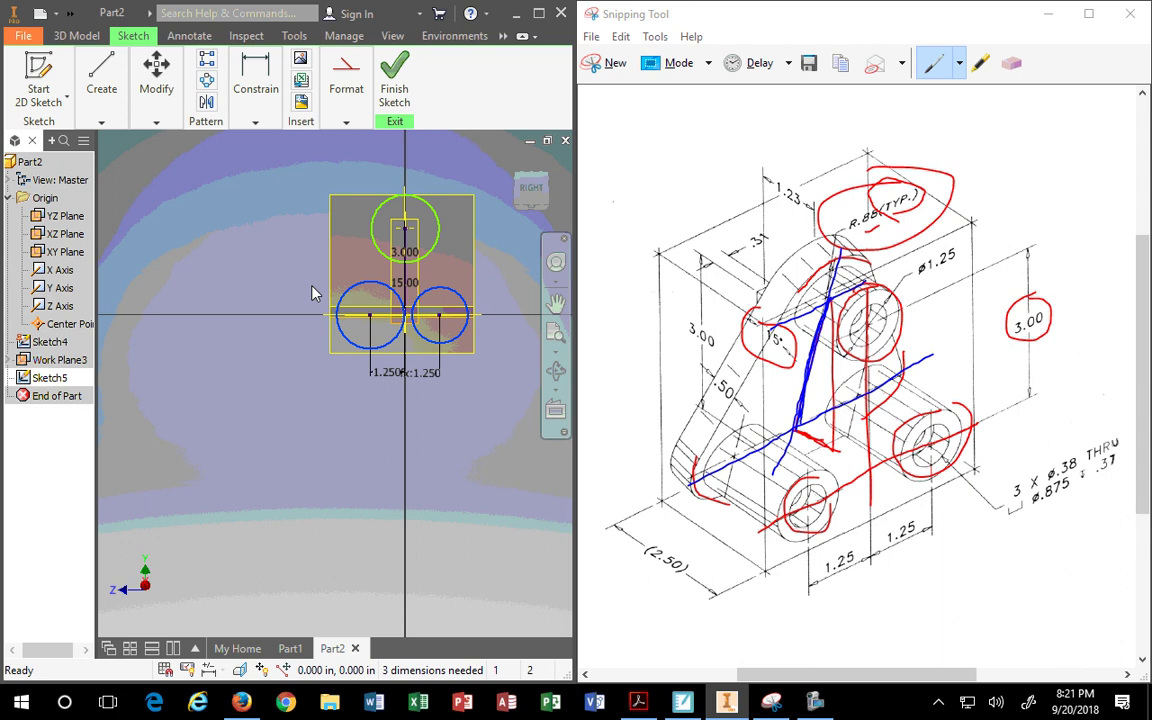
{"action": "left_click", "coordinate": [390, 209], "text": "ctrl"}
{"action": "left_click", "coordinate": [345, 123]}
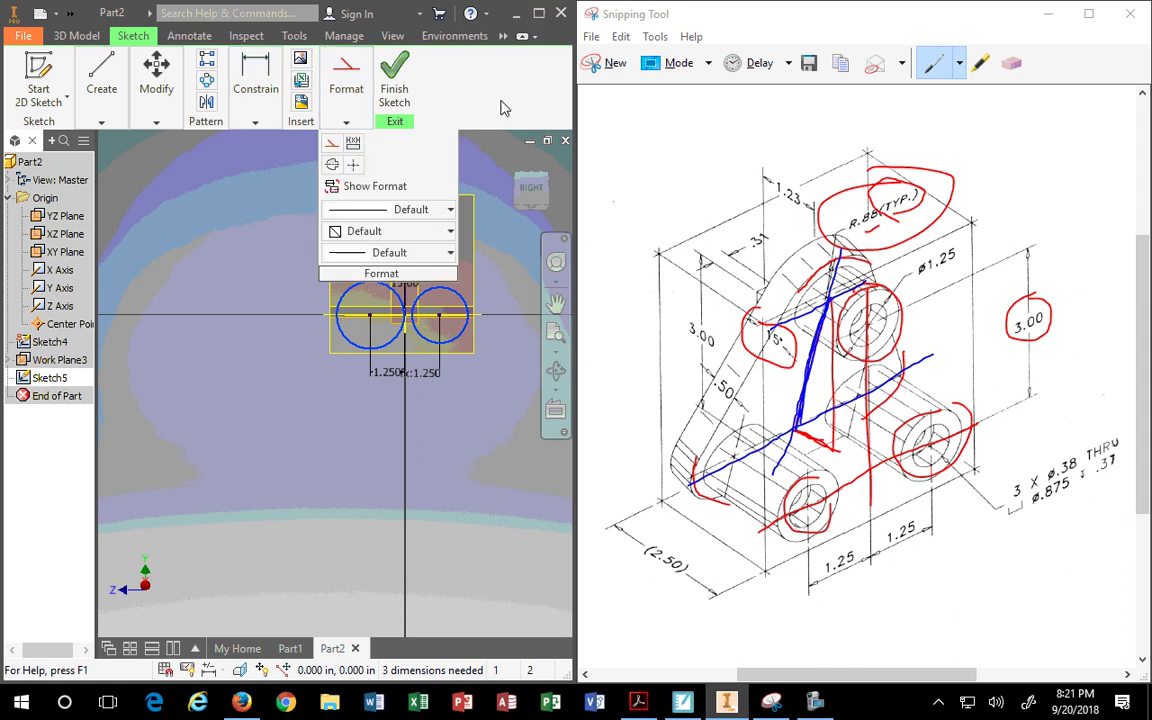
{"action": "left_click_drag", "start_coordinate": [614, 91], "coordinate": [678, 91]}
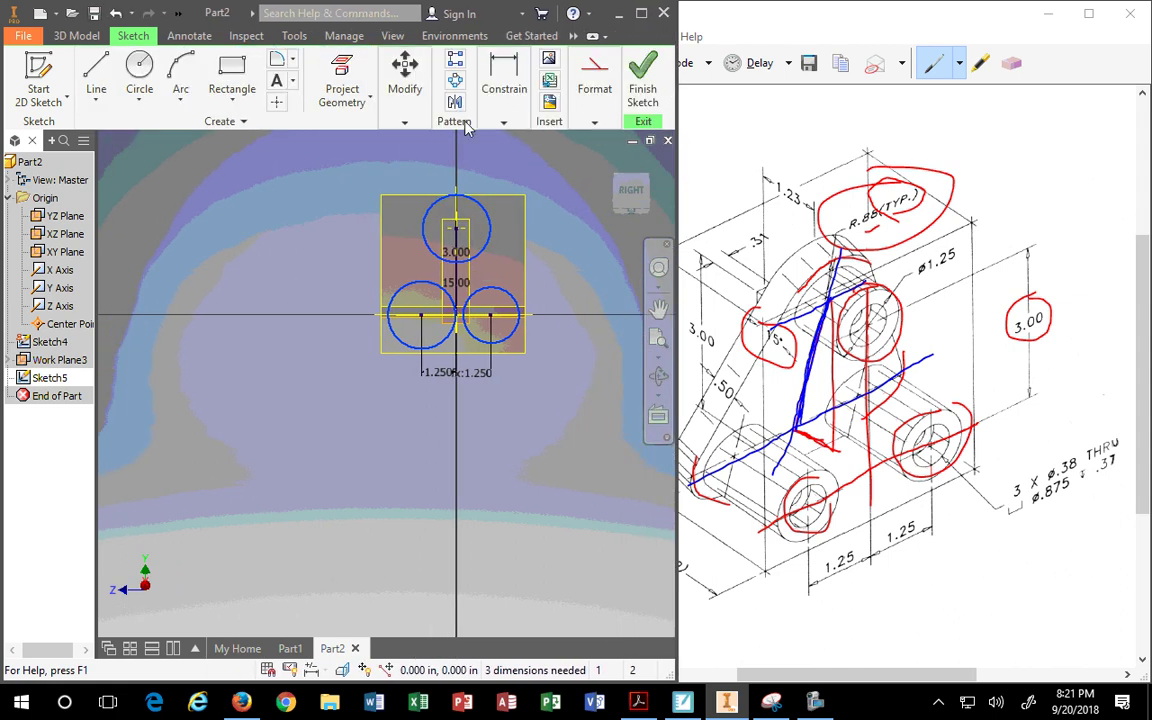
{"action": "left_click", "coordinate": [504, 123]}
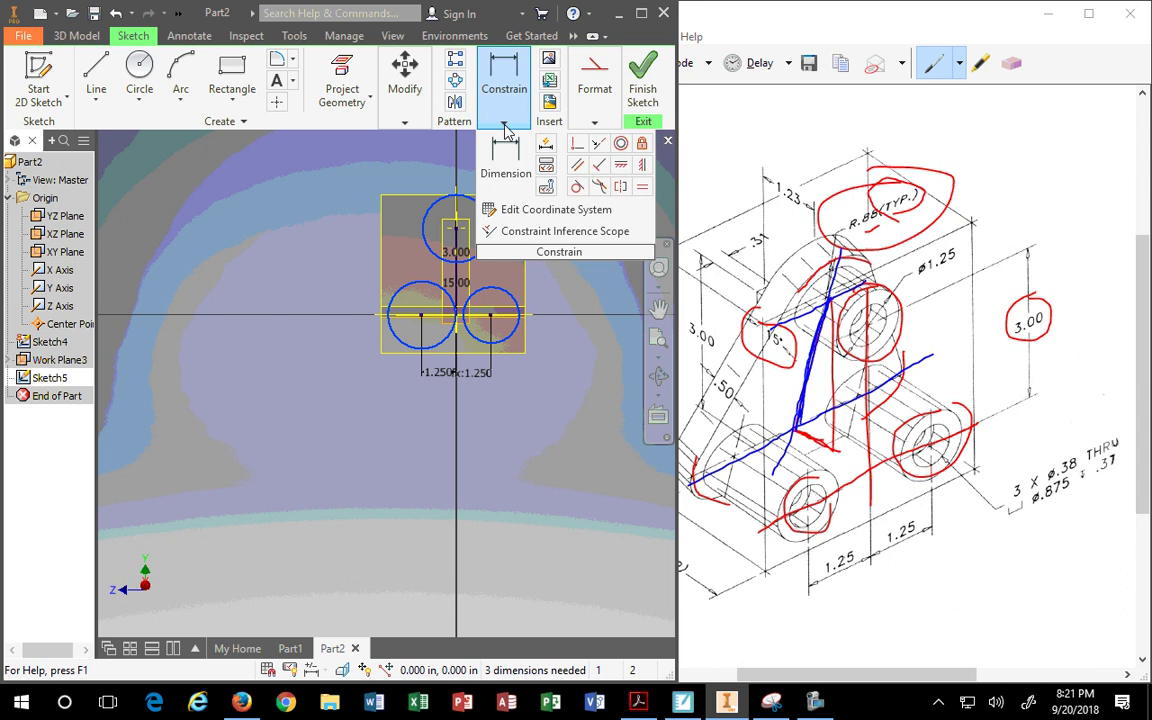
{"action": "left_click", "coordinate": [643, 191]}
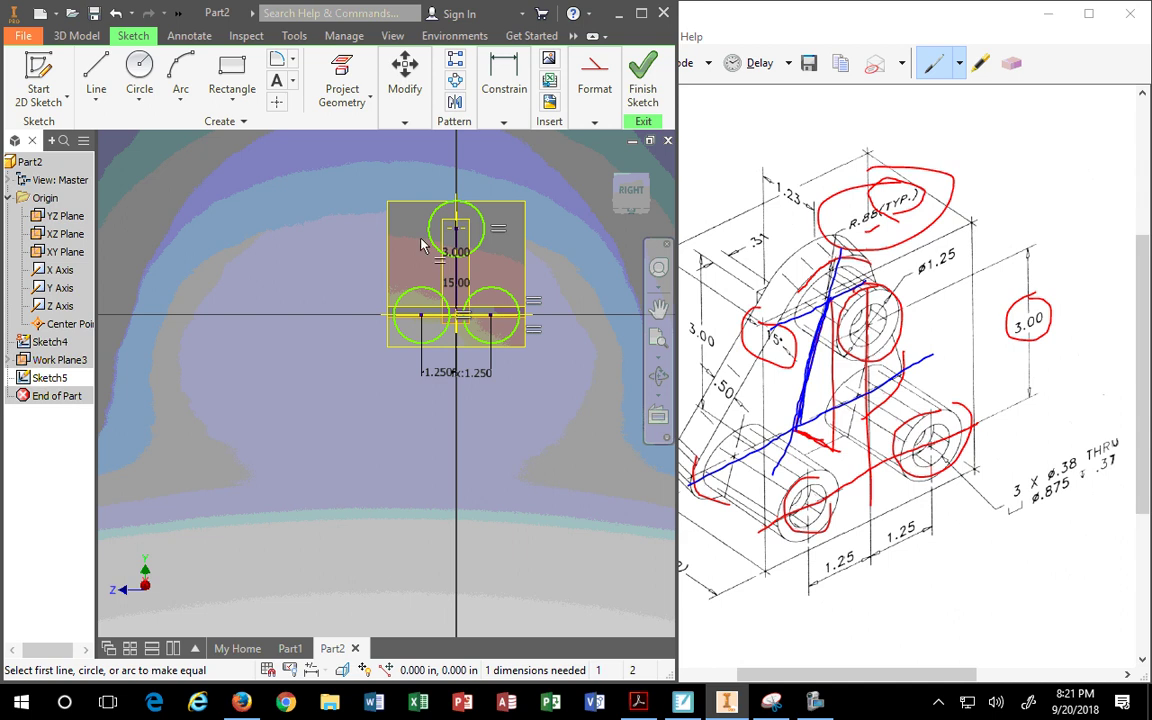
Test the equal constraint by resizing the circles freehand, leaving gaps between all three circles
{"action": "scroll", "coordinate": [535, 265], "scroll_direction": "up", "scroll_amount": 3}
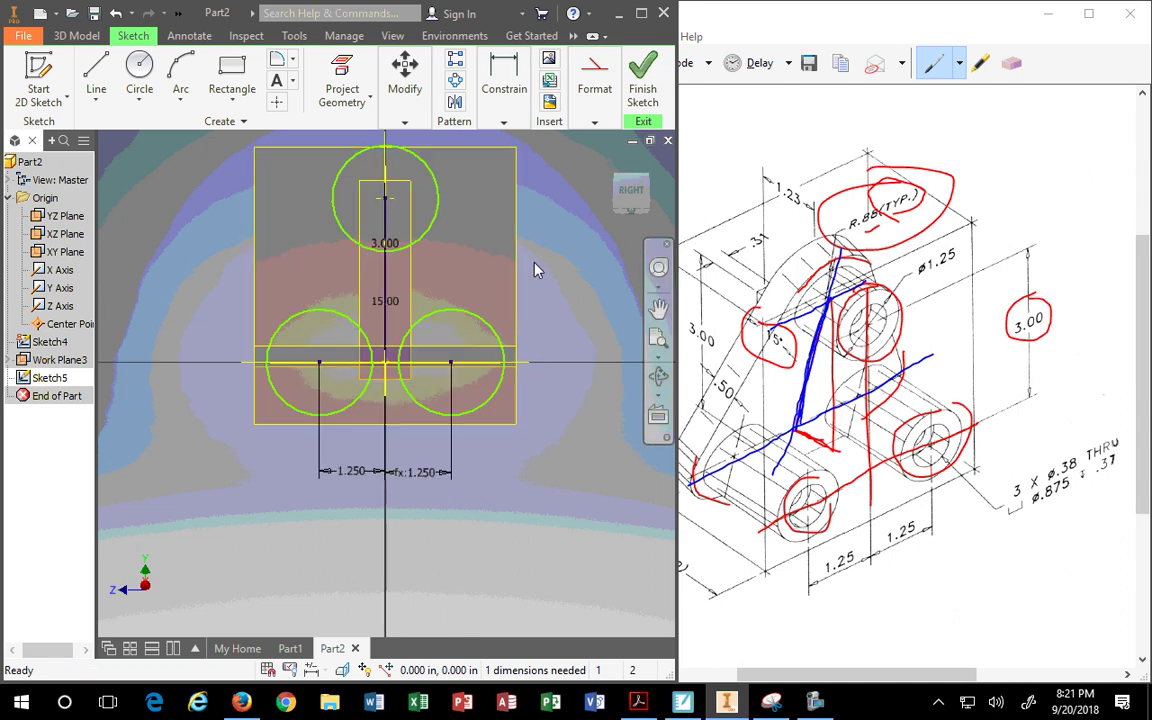
{"action": "mouse_move", "coordinate": [436, 191]}
{"action": "left_mouse_down"}
{"action": "mouse_move", "coordinate": [490, 185]}
{"action": "mouse_move", "coordinate": [437, 218]}
{"action": "mouse_move", "coordinate": [465, 206]}
{"action": "mouse_move", "coordinate": [438, 224]}
{"action": "mouse_move", "coordinate": [452, 221]}
{"action": "left_mouse_up"}
{"action": "scroll", "coordinate": [452, 221], "scroll_direction": "down", "scroll_amount": 3}
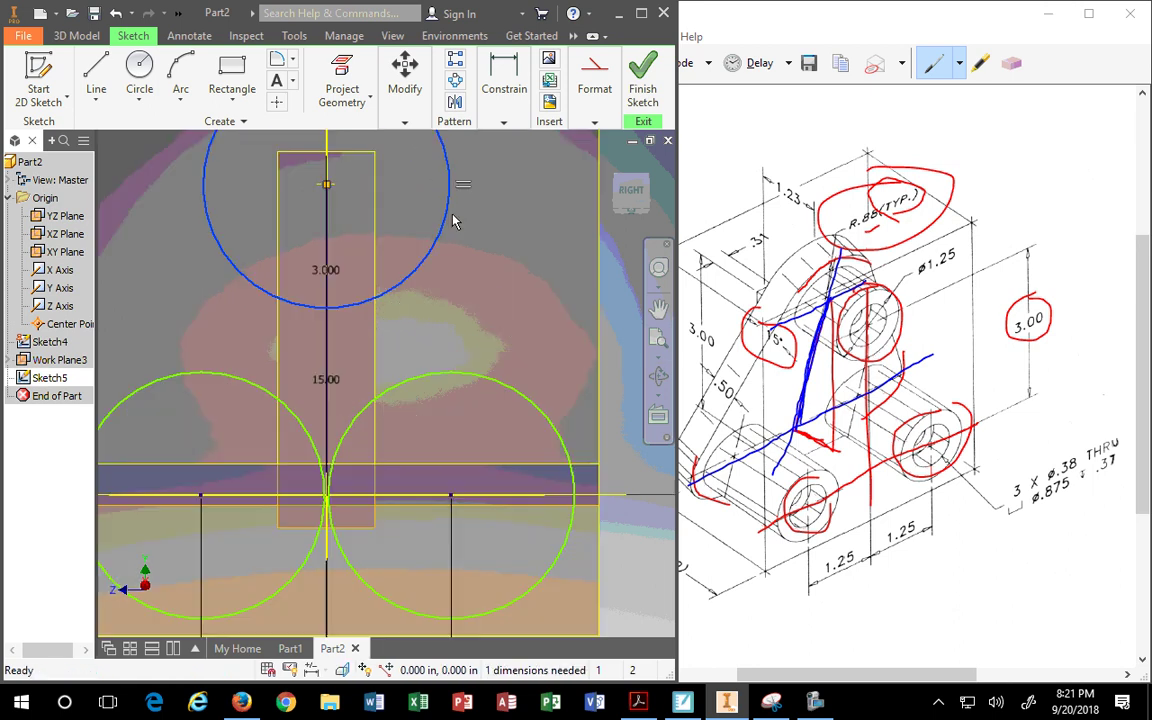
{"action": "scroll", "coordinate": [452, 221], "scroll_direction": "up", "scroll_amount": 6}
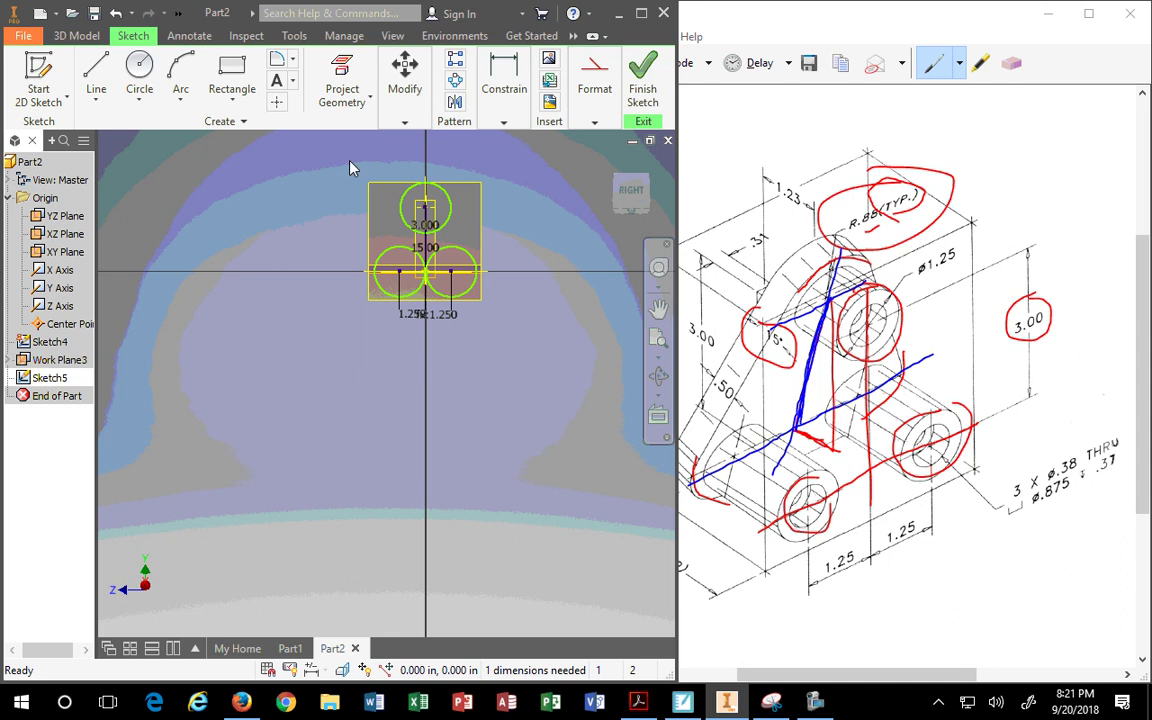
{"action": "scroll", "coordinate": [395, 225], "scroll_direction": "down", "scroll_amount": 3}
{"action": "left_click_drag", "start_coordinate": [508, 277], "coordinate": [506, 290]}
{"action": "middle_click_drag", "start_coordinate": [360, 227], "coordinate": [313, 275]}
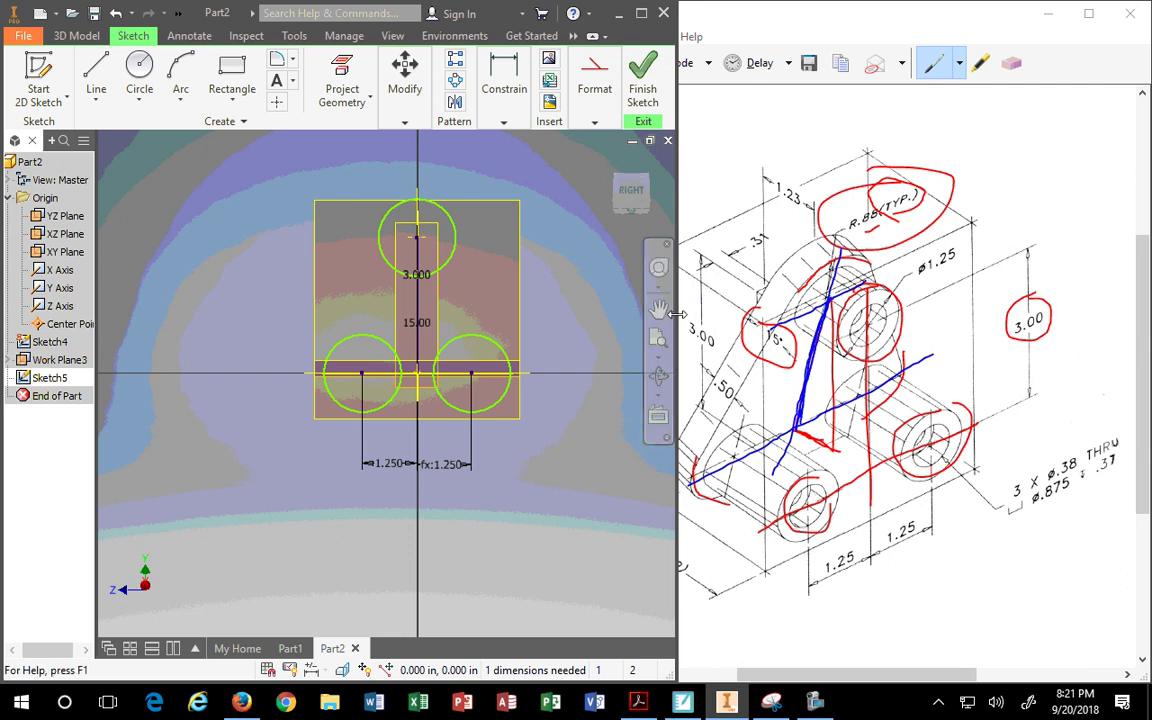
Switch to the reference drawing in Snipping Tool and trace the plate's left slanted edge in red, circling its two tangent points
{"action": "left_click_drag", "start_coordinate": [677, 323], "coordinate": [619, 327]}
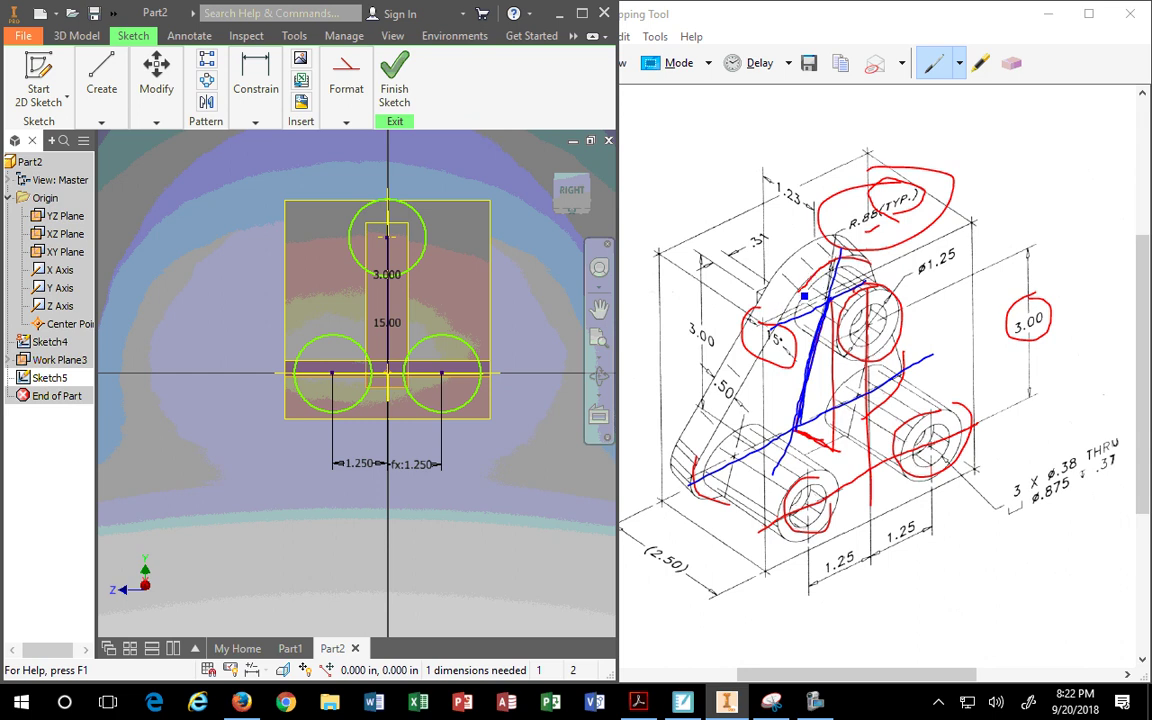
{"action": "left_click_drag", "start_coordinate": [619, 327], "coordinate": [578, 327]}
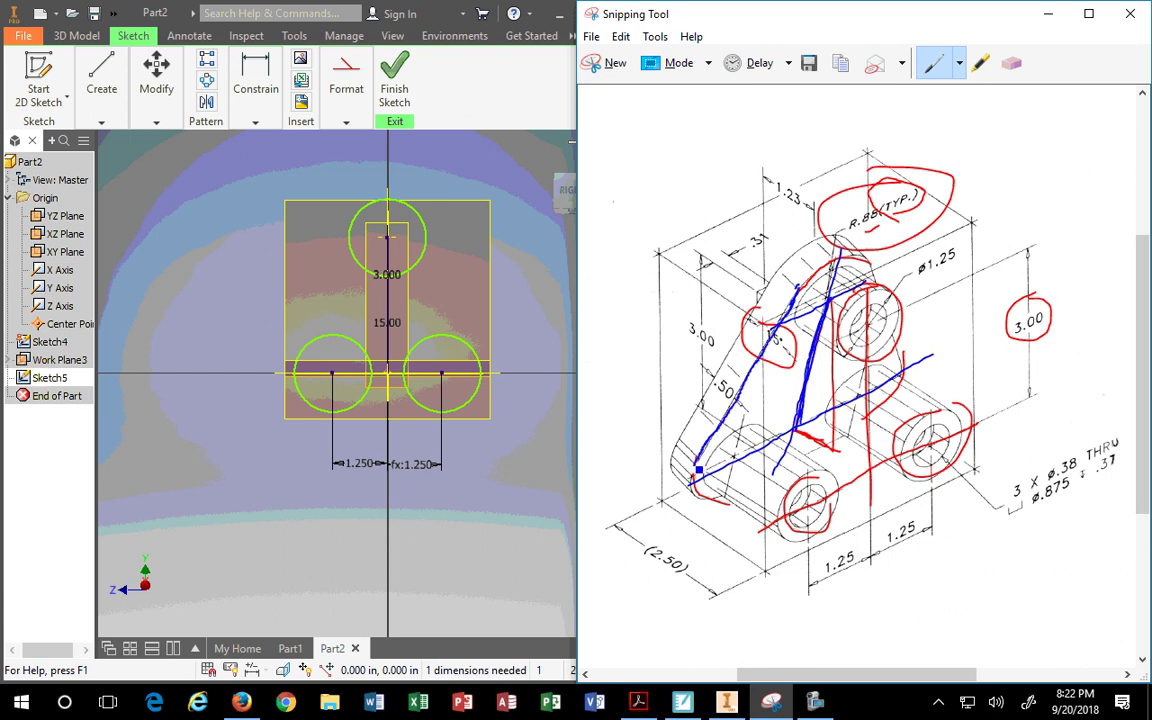
{"action": "left_click", "coordinate": [1012, 63]}
{"action": "left_click_drag", "start_coordinate": [757, 366], "coordinate": [800, 262]}
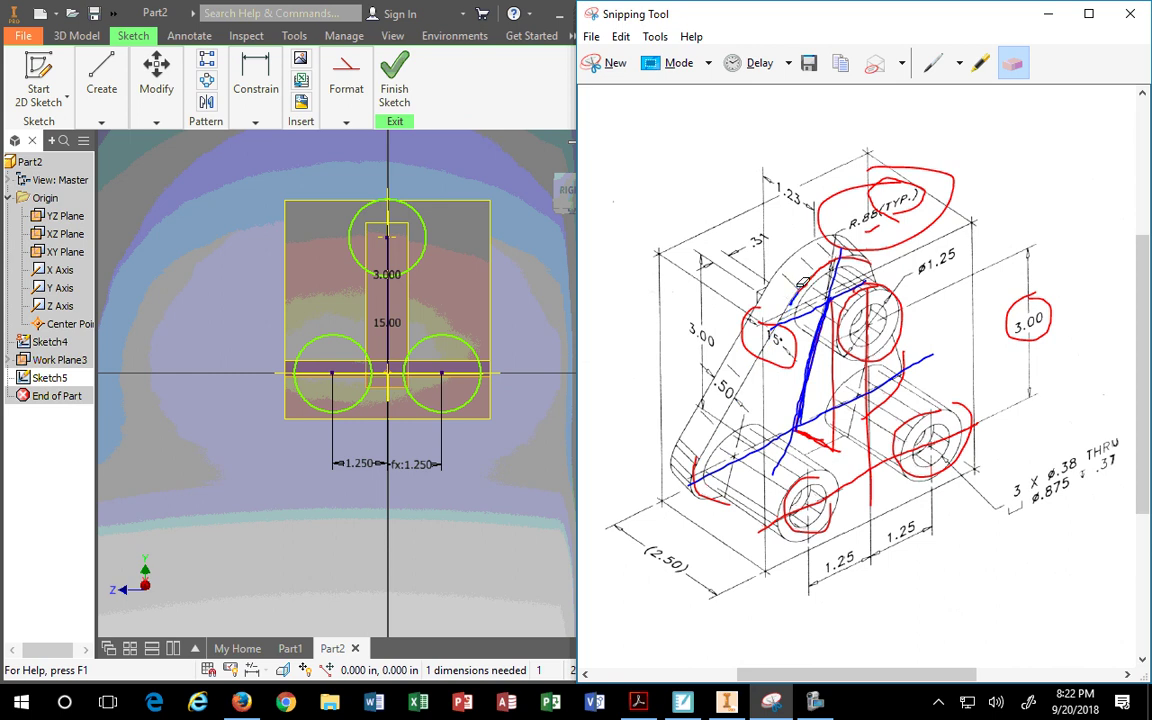
{"action": "left_click", "coordinate": [959, 63]}
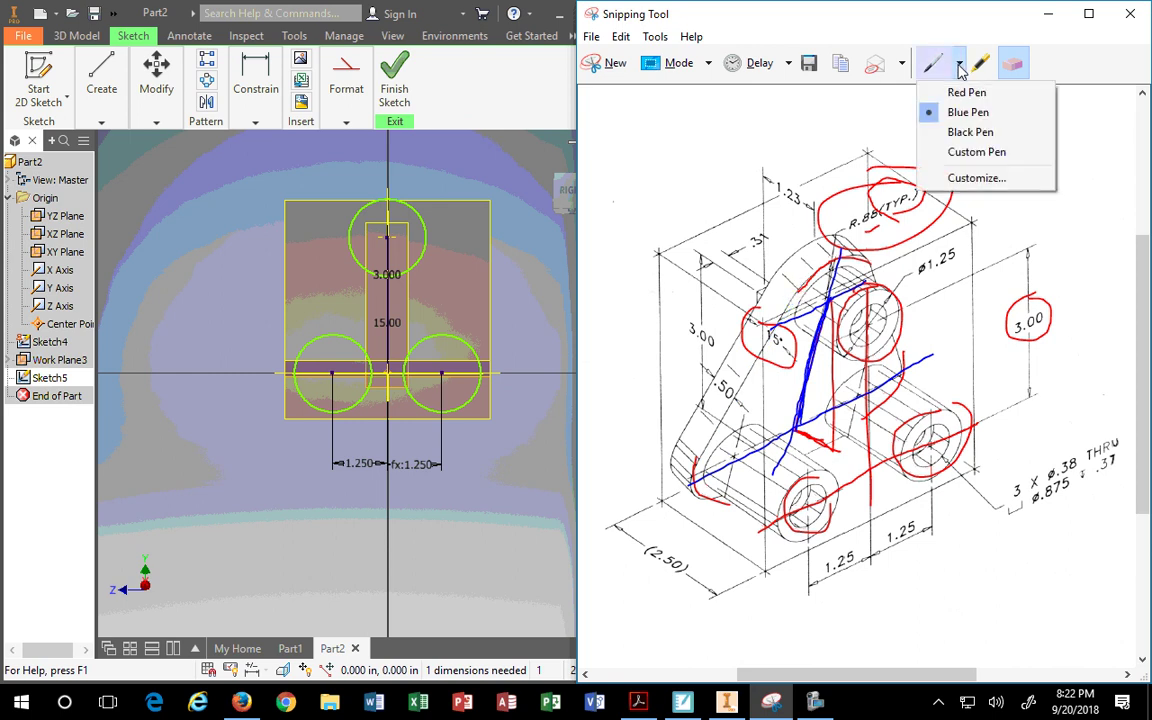
{"action": "left_click", "coordinate": [963, 92]}
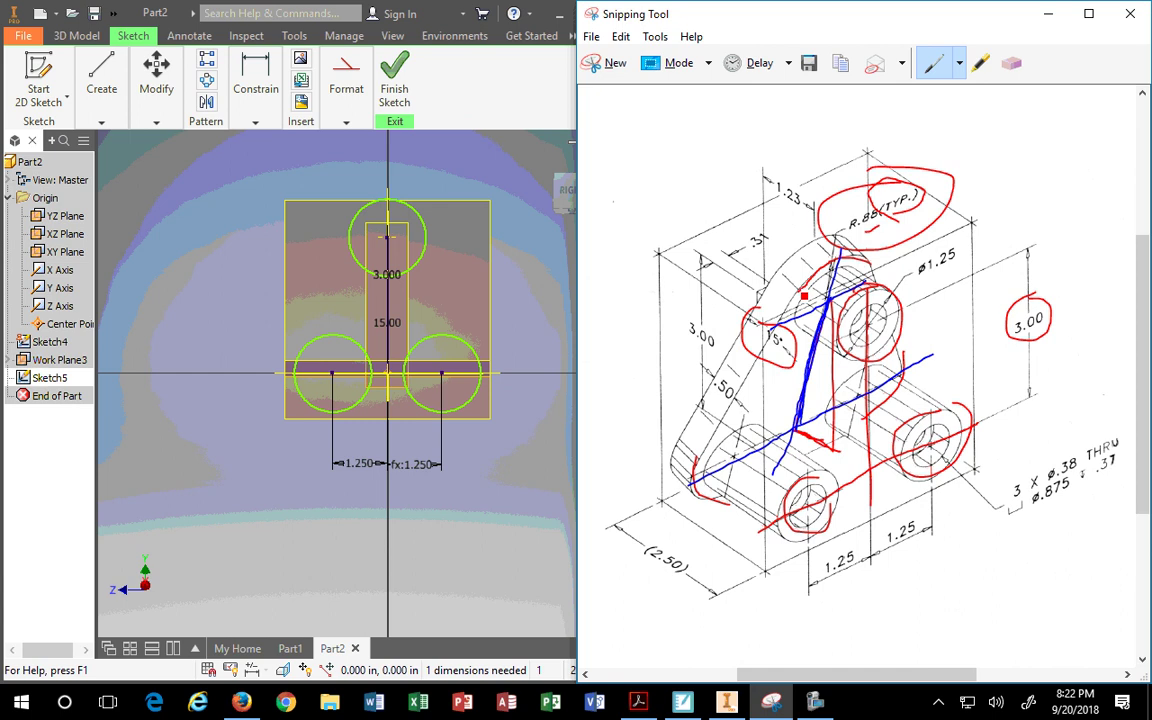
{"action": "left_click_drag", "start_coordinate": [726, 432], "coordinate": [708, 446]}
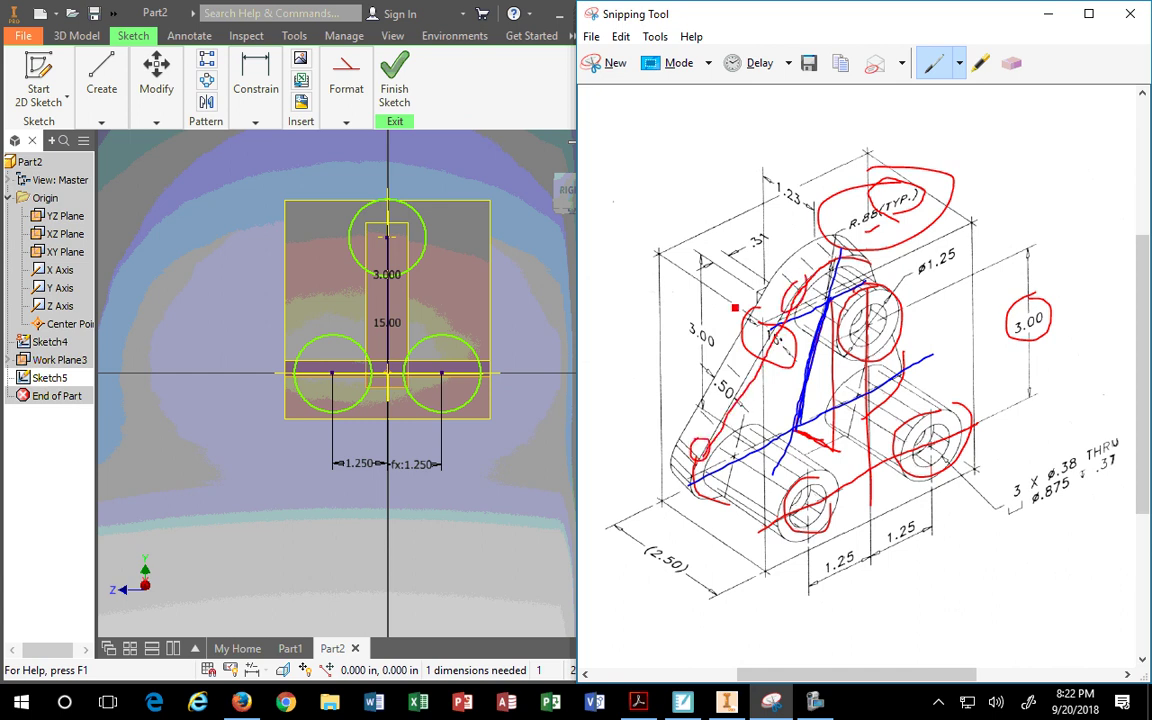
Return to the Inventor sketch and draw two separate slanted lines flanking the three circles, converging toward the top without meeting
{"action": "left_click", "coordinate": [101, 116]}
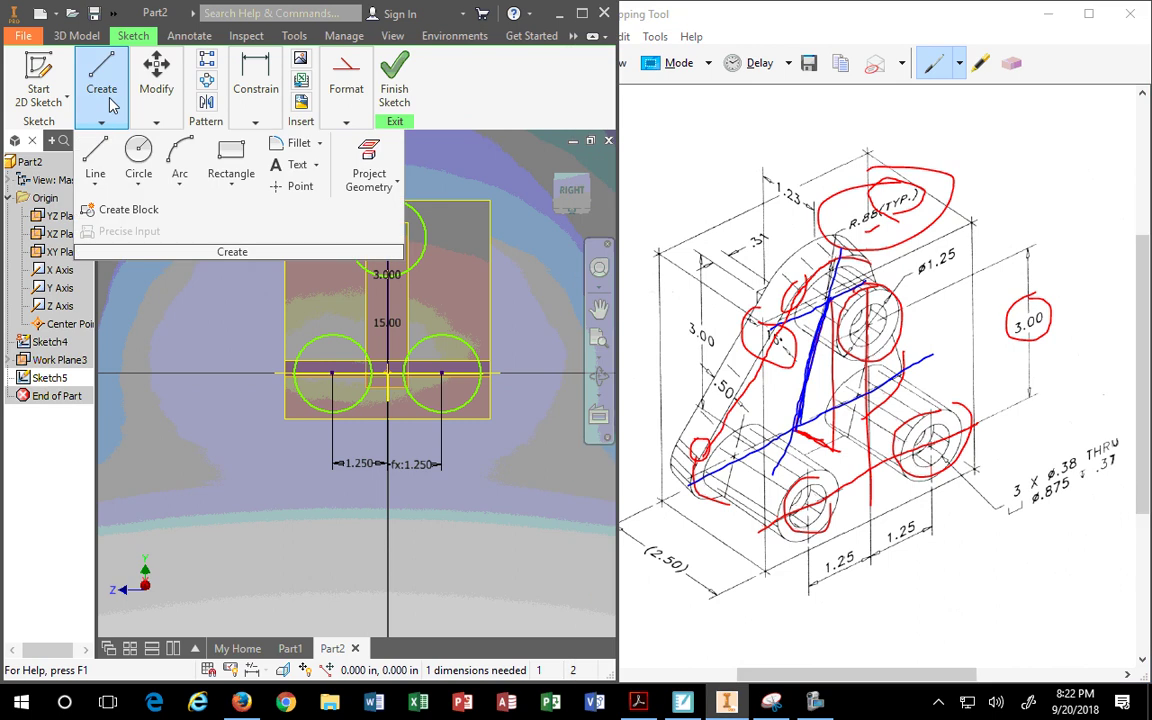
{"action": "left_click", "coordinate": [108, 150]}
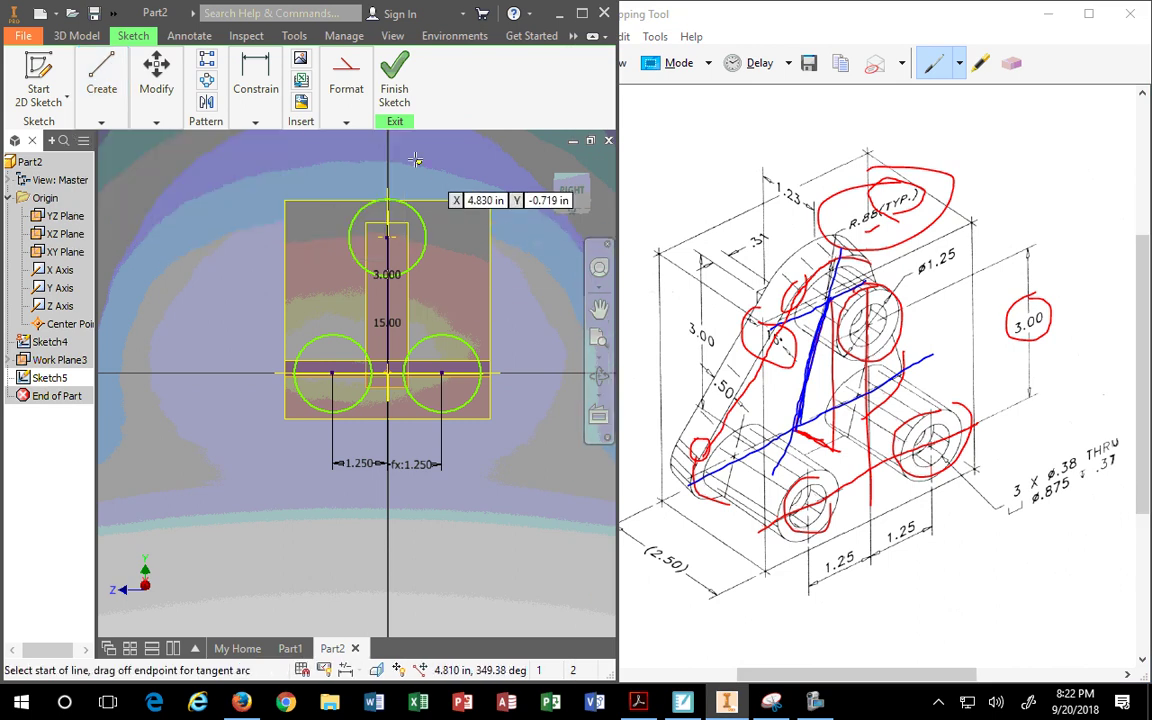
{"action": "left_click", "coordinate": [420, 160]}
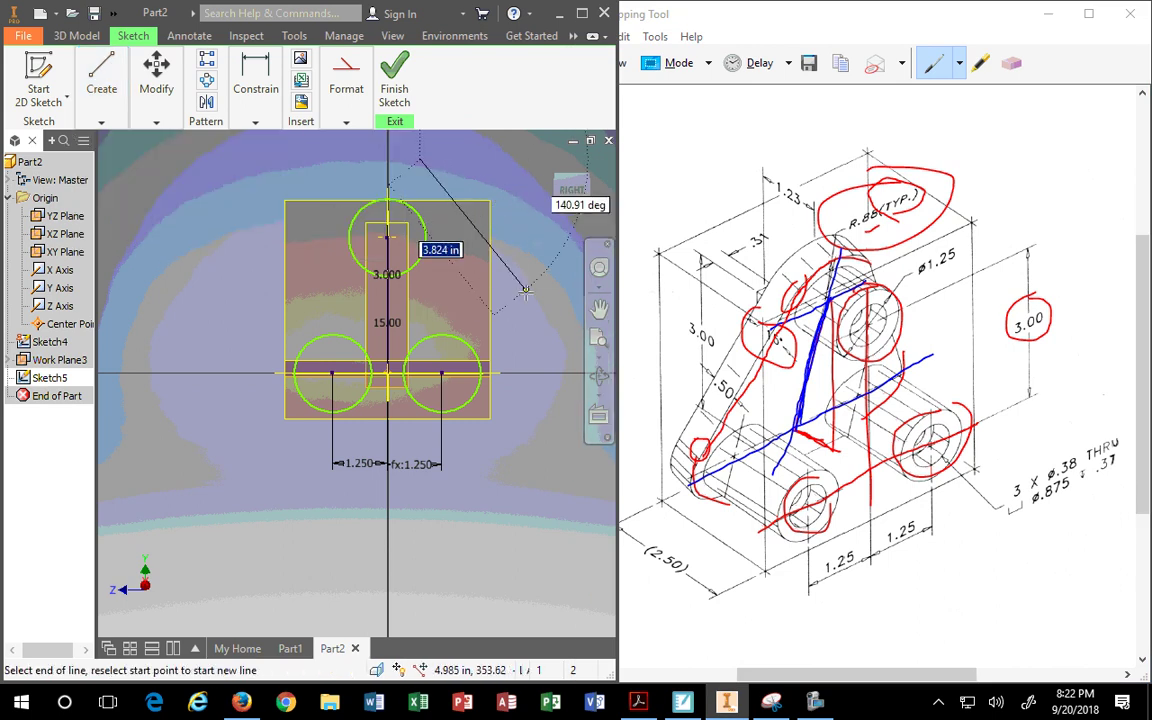
{"action": "left_click", "coordinate": [555, 399]}
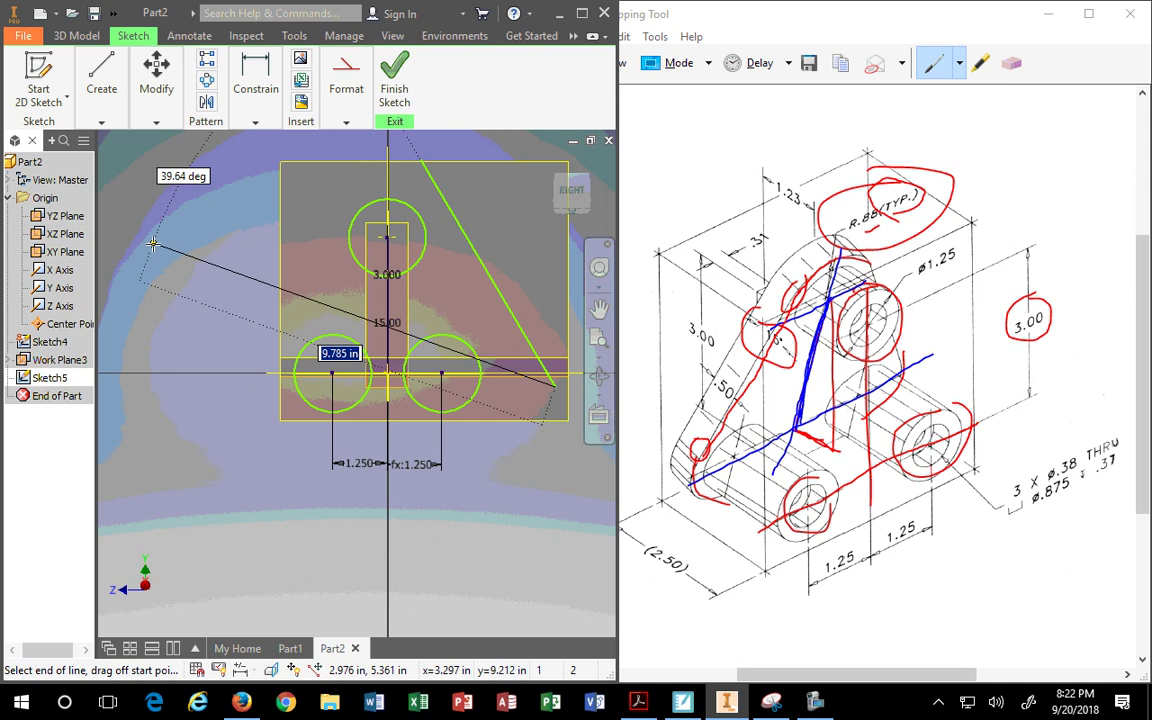
{"action": "key", "text": "Escape"}
{"action": "left_click", "coordinate": [342, 145]}
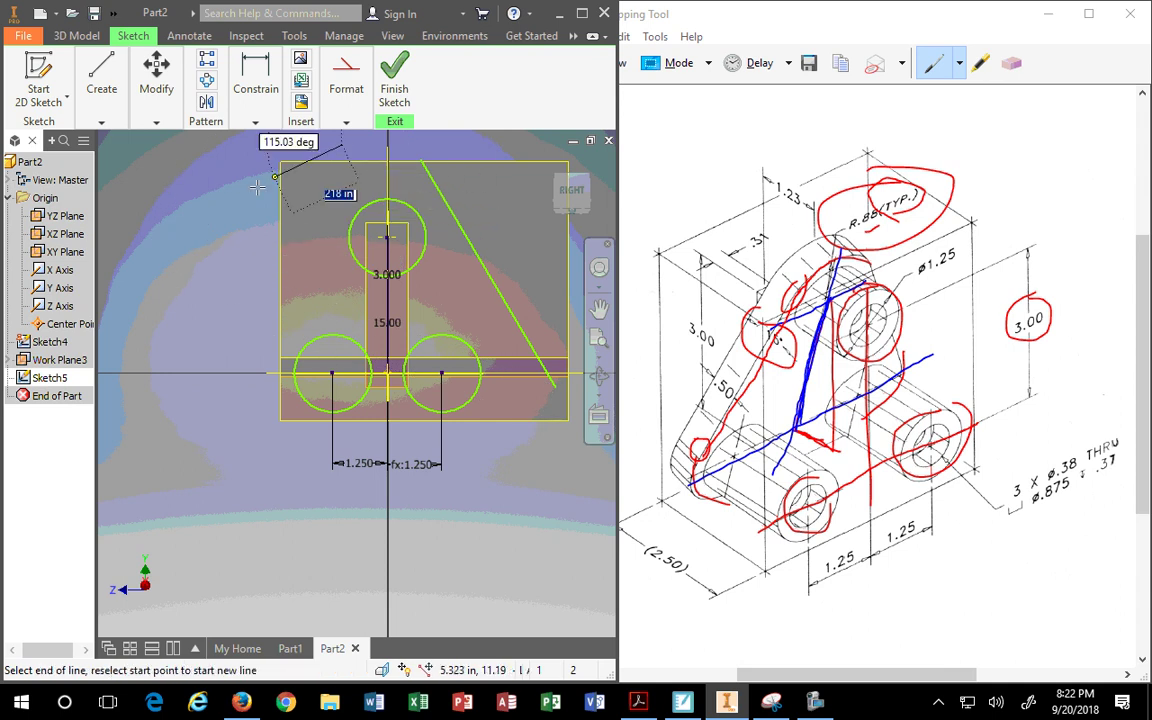
{"action": "left_click", "coordinate": [192, 401]}
{"action": "key", "text": "Escape"}
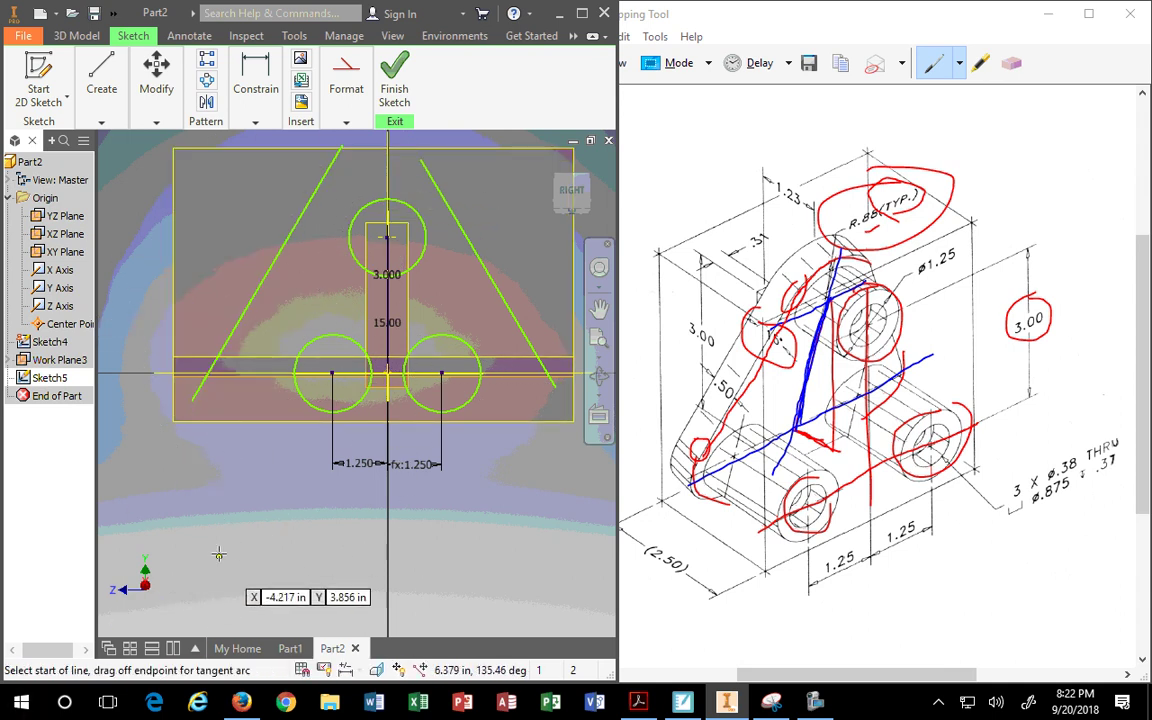
Sketch a slightly sloped line below the two lower circles for the plate's bottom edge
{"action": "left_click", "coordinate": [226, 519]}
{"action": "key", "text": "Escape"}
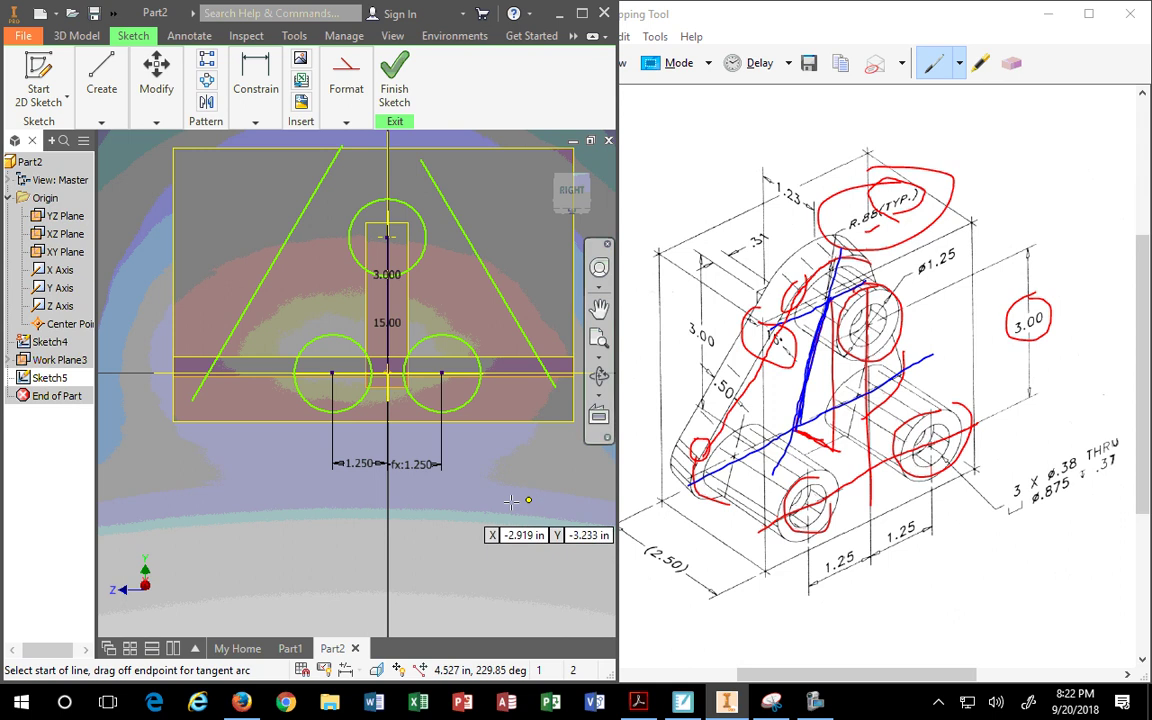
{"action": "left_click", "coordinate": [228, 490]}
{"action": "left_click", "coordinate": [535, 528]}
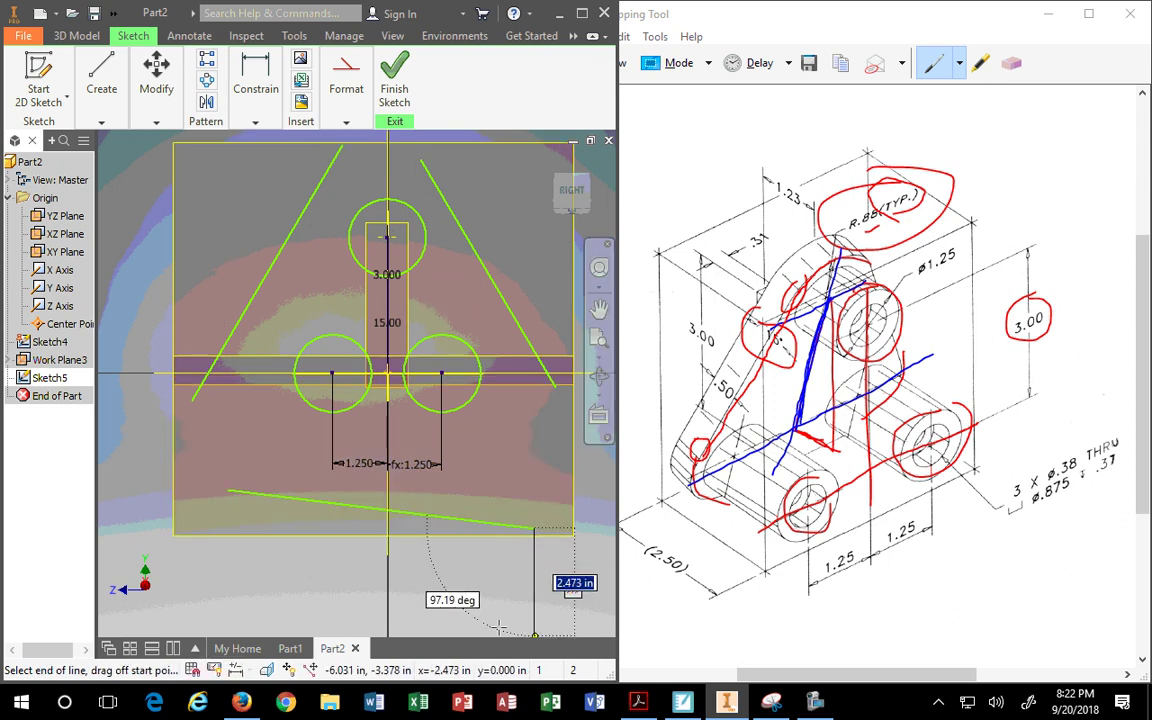
{"action": "key", "text": "Escape"}
{"action": "key", "text": "Escape"}
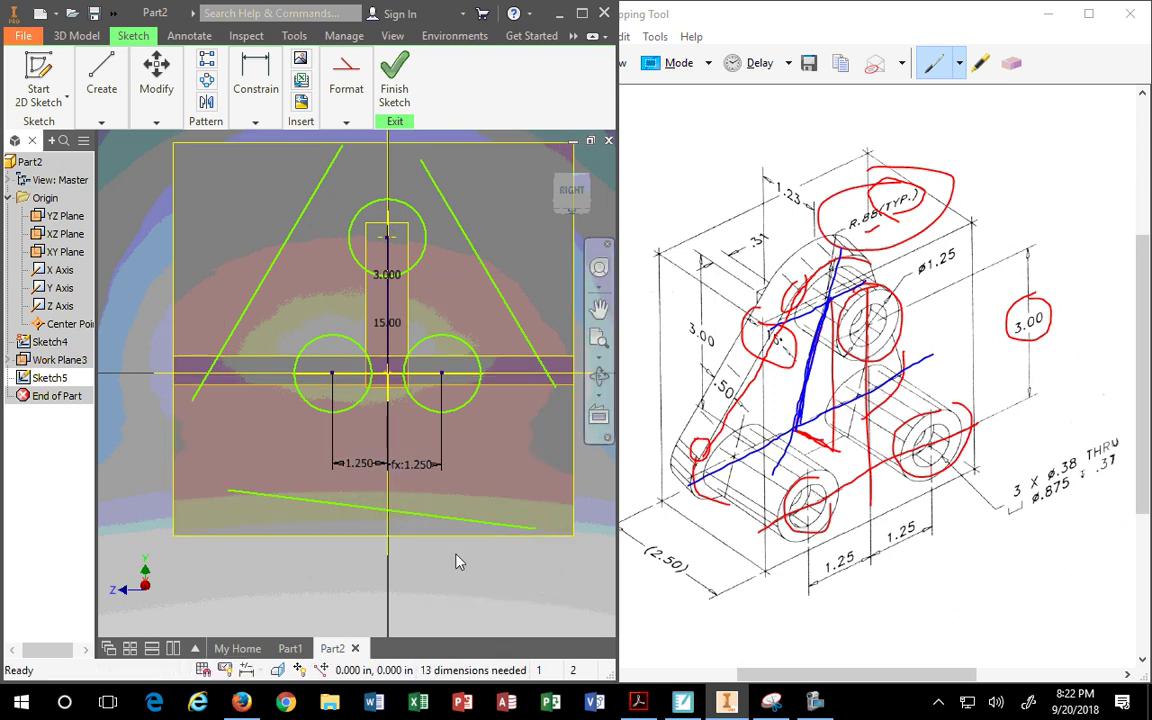
Make the left slanted line tangent to the top circle and to the lower-left circle
{"action": "left_click", "coordinate": [342, 97]}
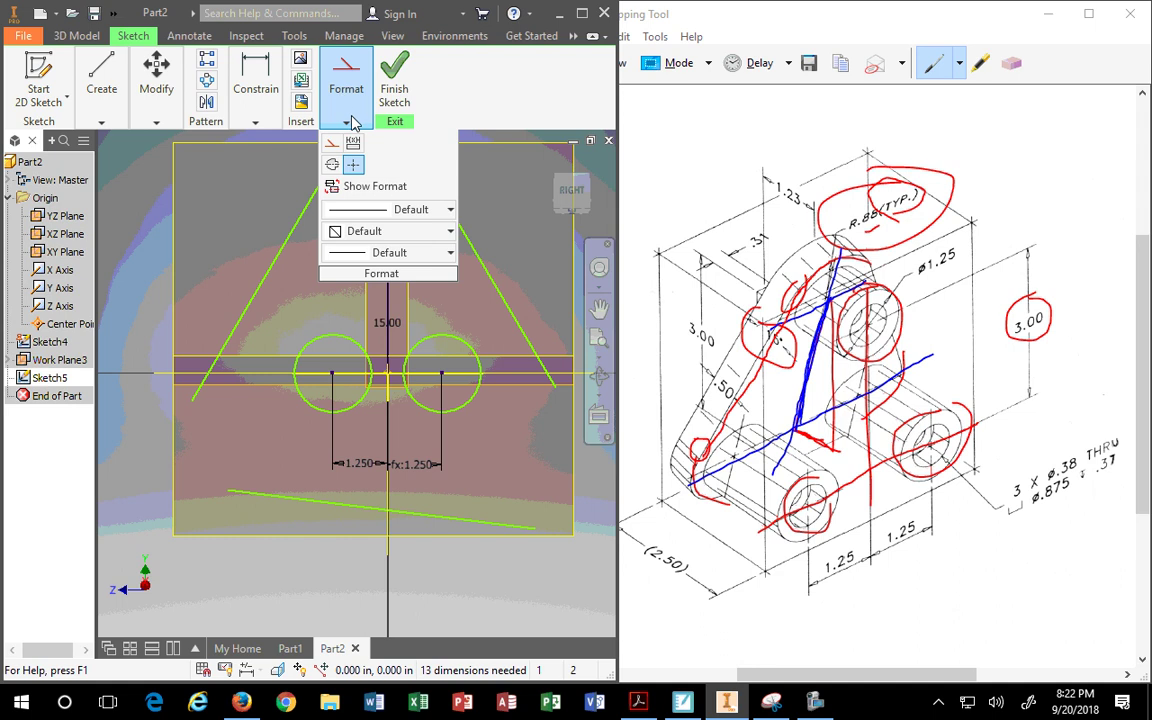
{"action": "left_click", "coordinate": [254, 108]}
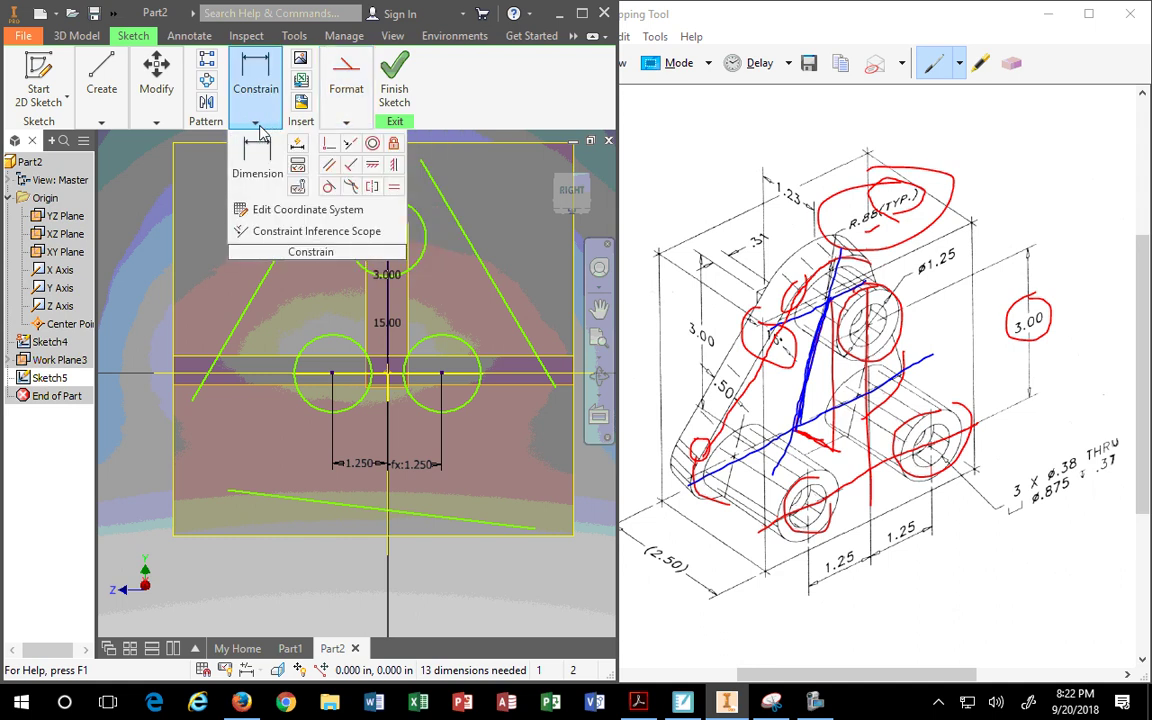
{"action": "left_click", "coordinate": [328, 188]}
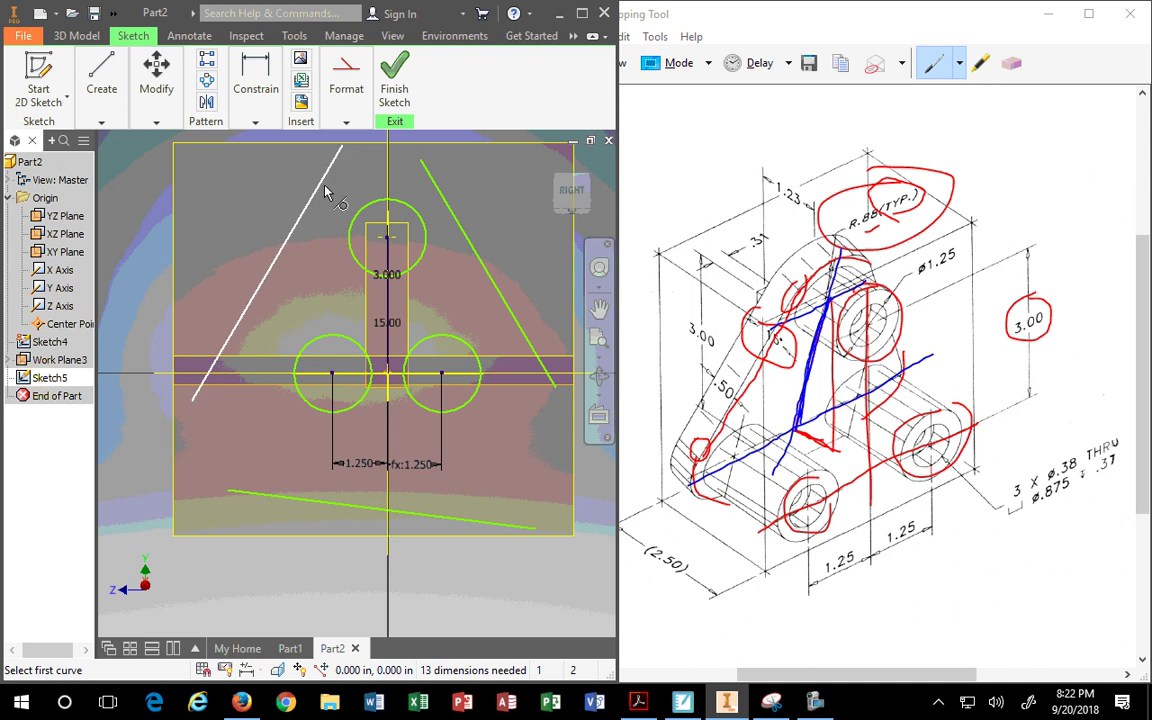
{"action": "left_click", "coordinate": [255, 121]}
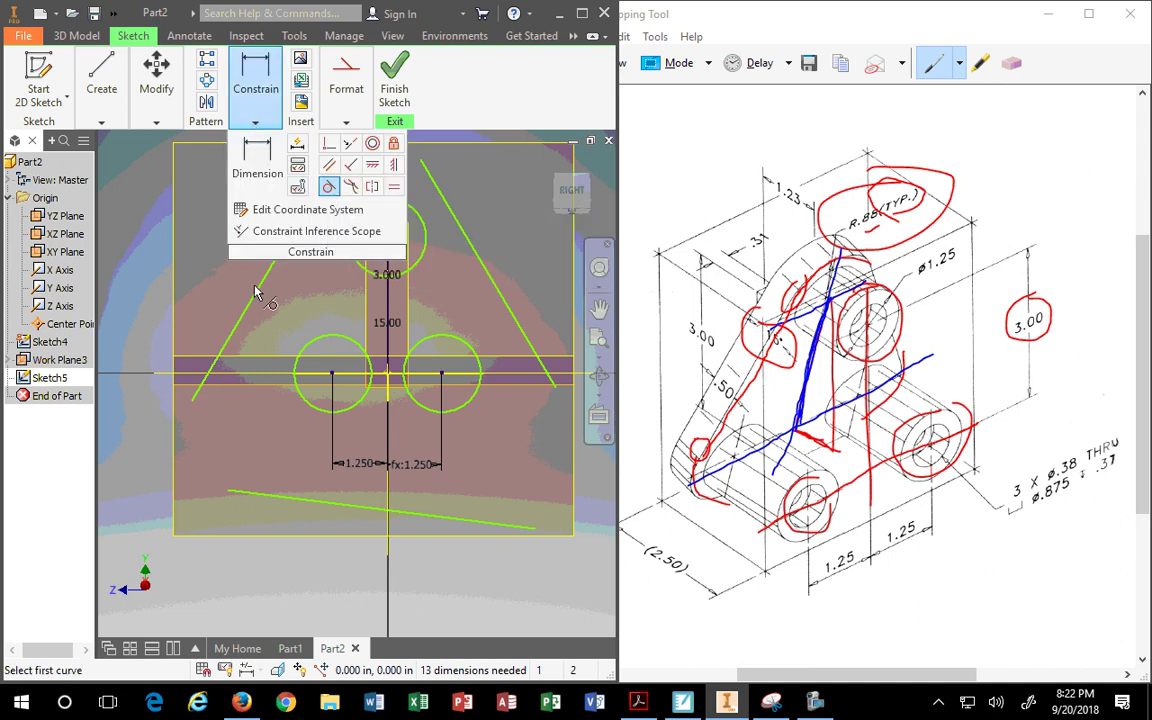
{"action": "left_click", "coordinate": [310, 204]}
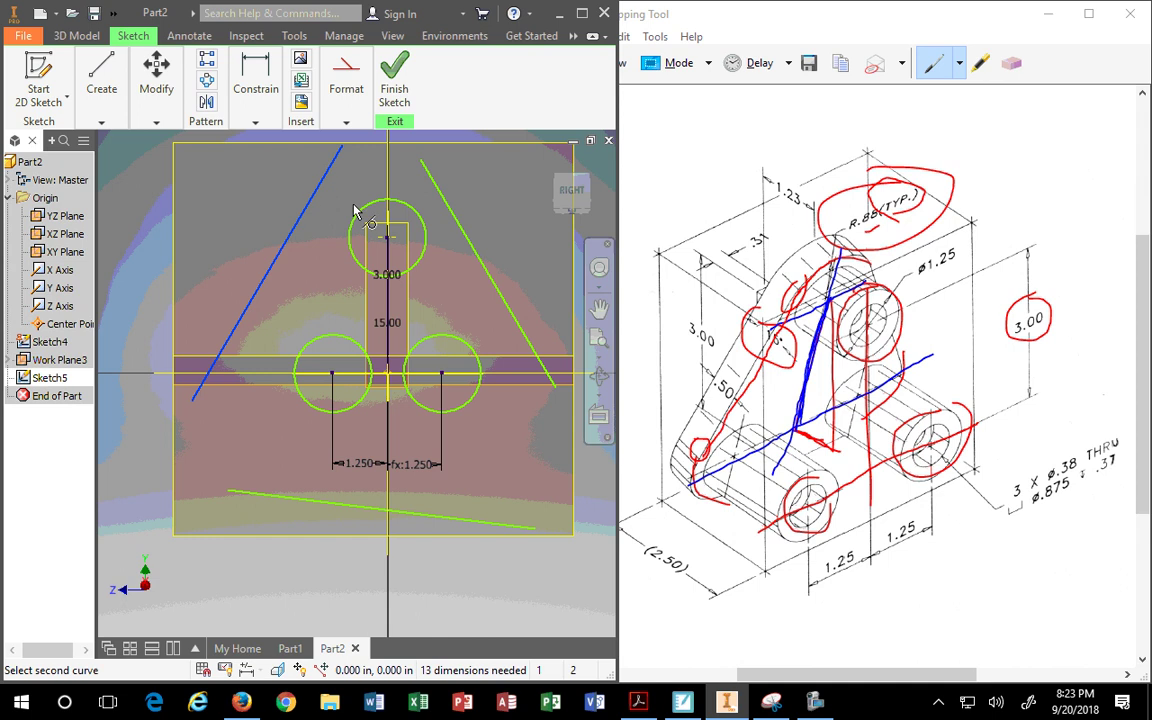
{"action": "left_click", "coordinate": [354, 212]}
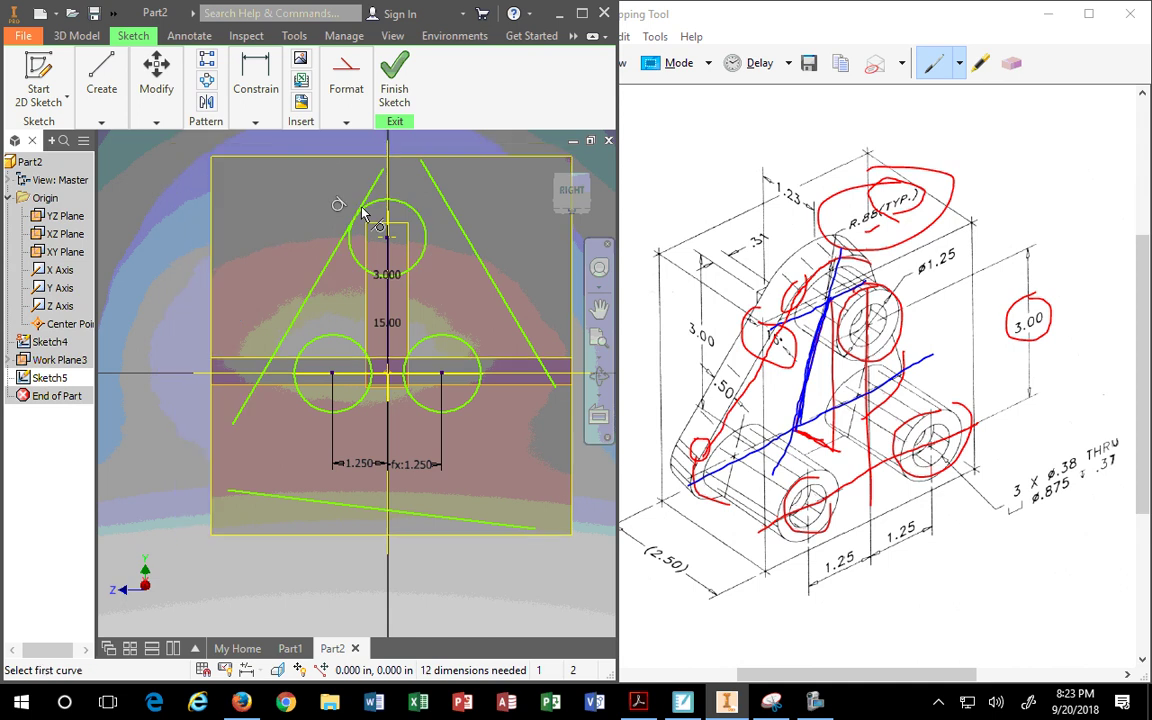
{"action": "left_click", "coordinate": [296, 321]}
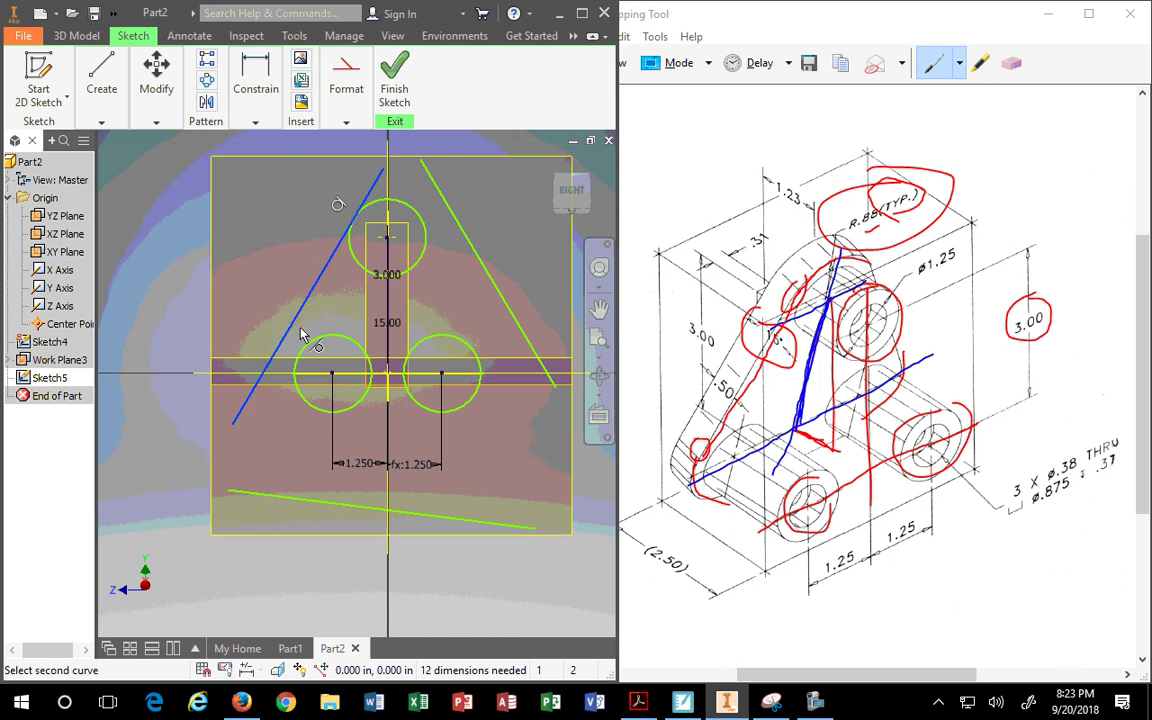
{"action": "left_click", "coordinate": [309, 352]}
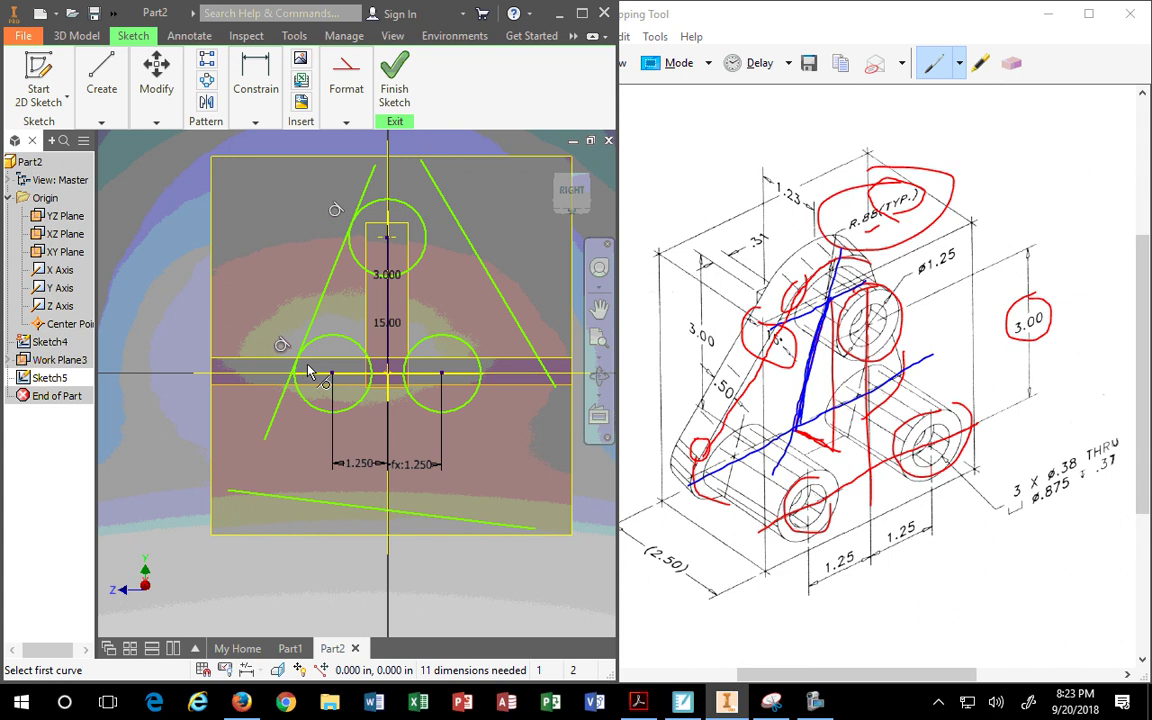
Make the right slanted line tangent to the top circle and to the lower-right circle
{"action": "left_click", "coordinate": [445, 200]}
{"action": "left_click", "coordinate": [421, 226]}
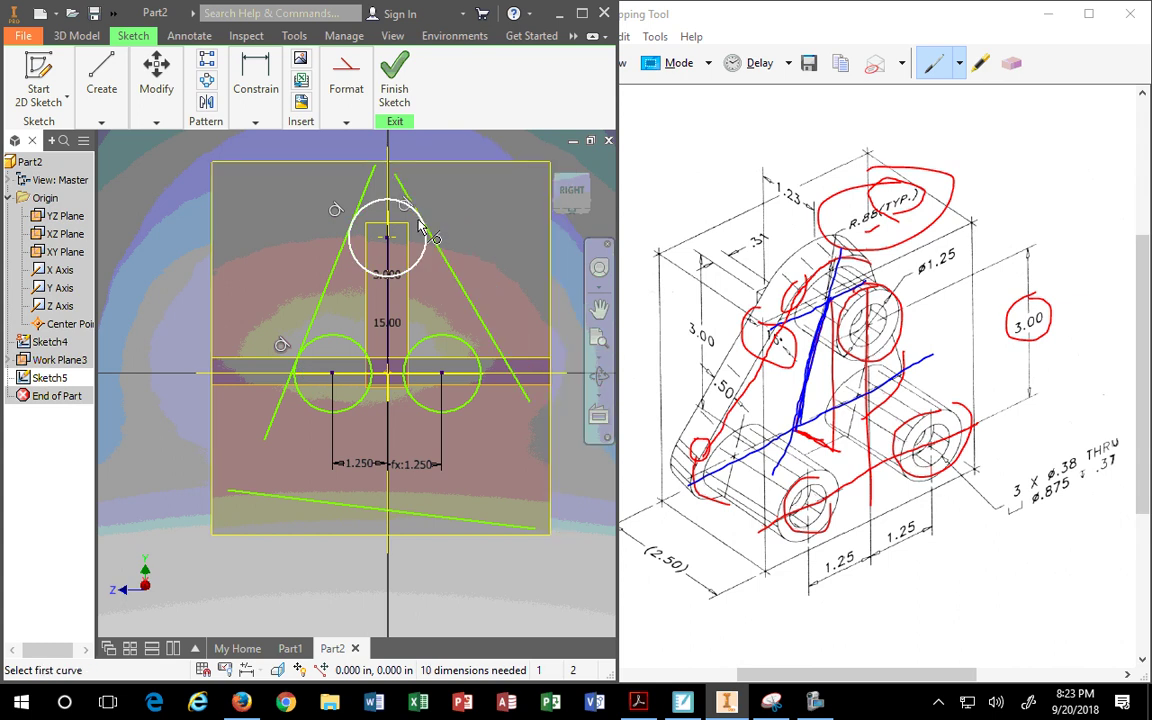
{"action": "left_click", "coordinate": [487, 330]}
{"action": "left_click", "coordinate": [478, 372]}
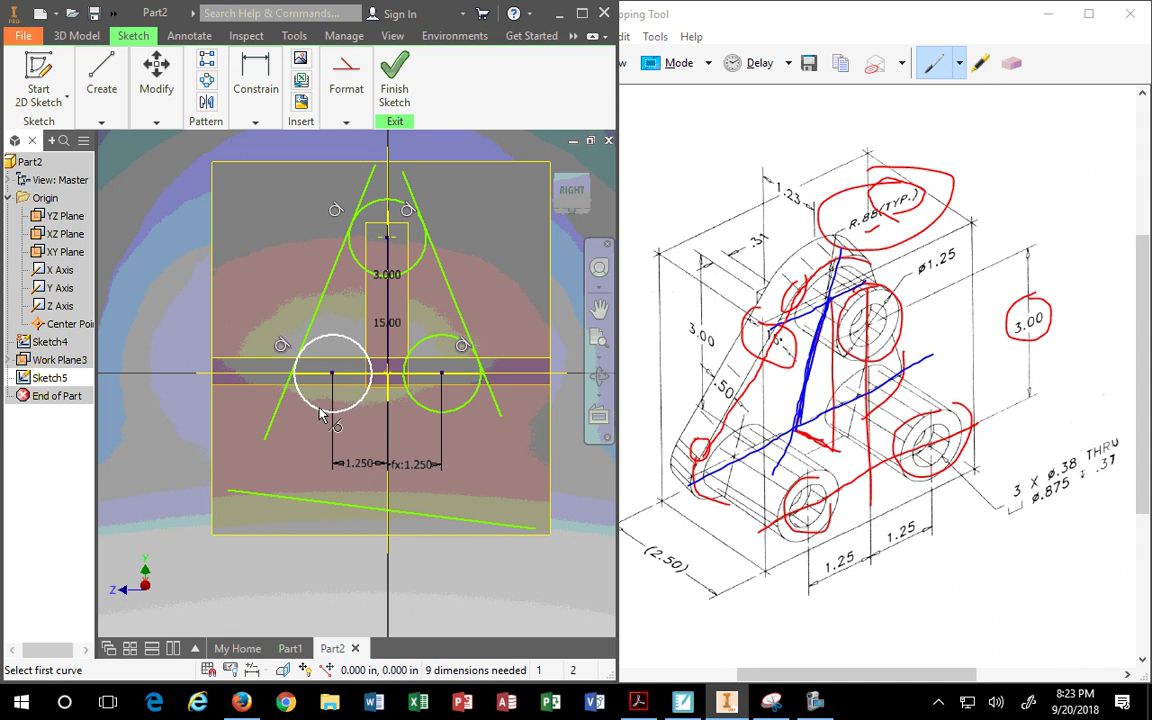
Make the sloped bottom line tangent to the lower-left and lower-right circles
{"action": "left_click", "coordinate": [305, 500]}
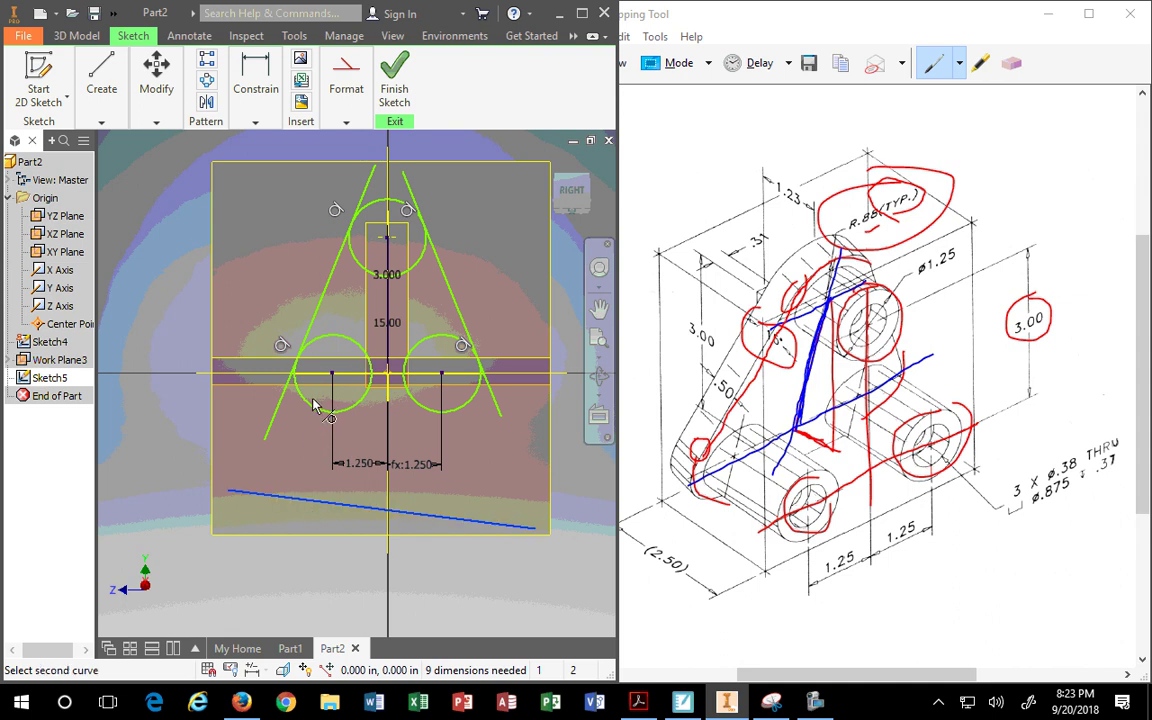
{"action": "left_click", "coordinate": [313, 405]}
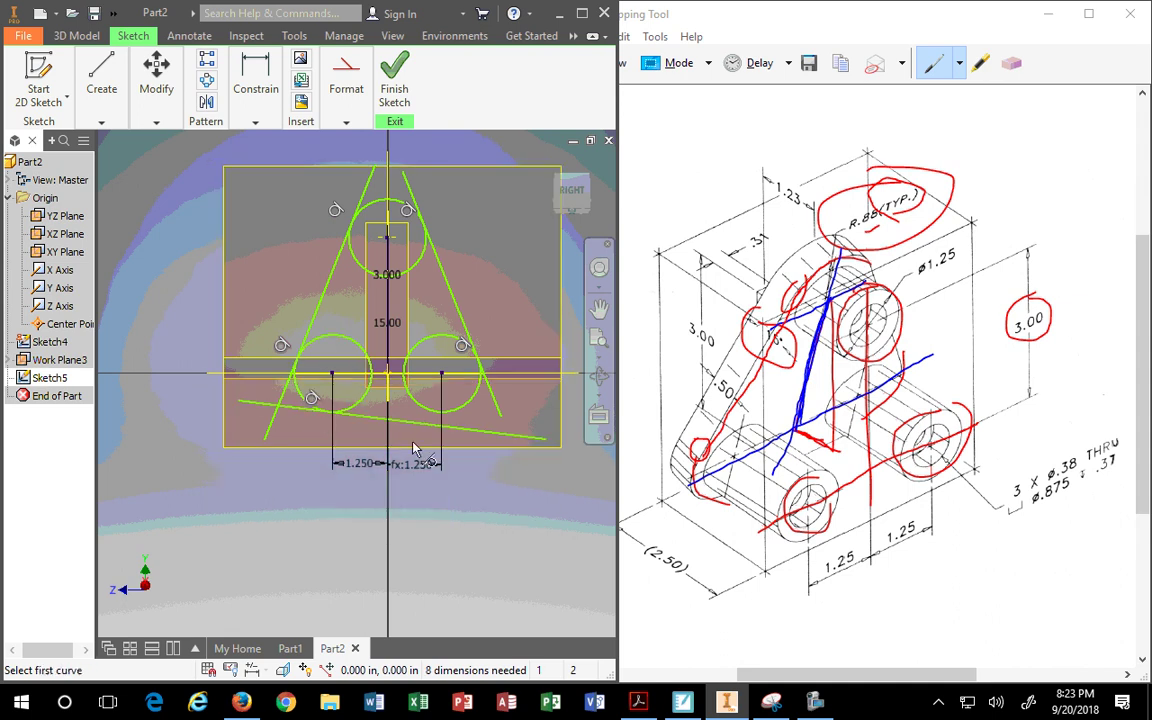
{"action": "left_click", "coordinate": [463, 408]}
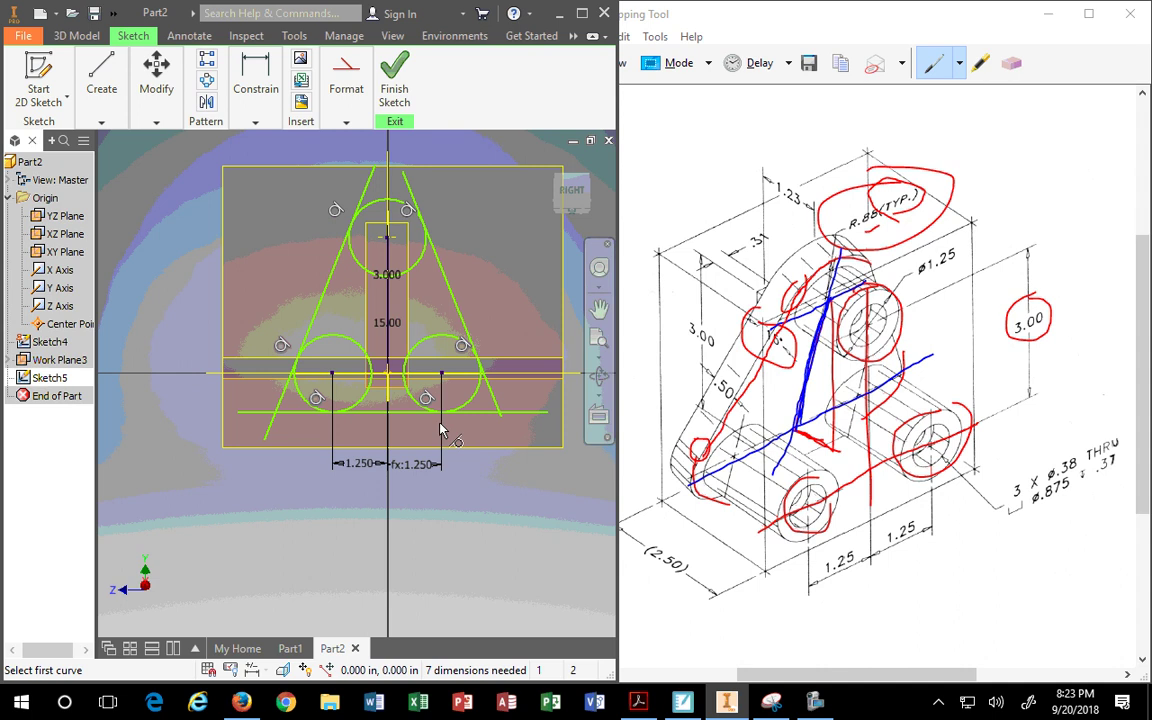
{"action": "key", "text": "Escape"}
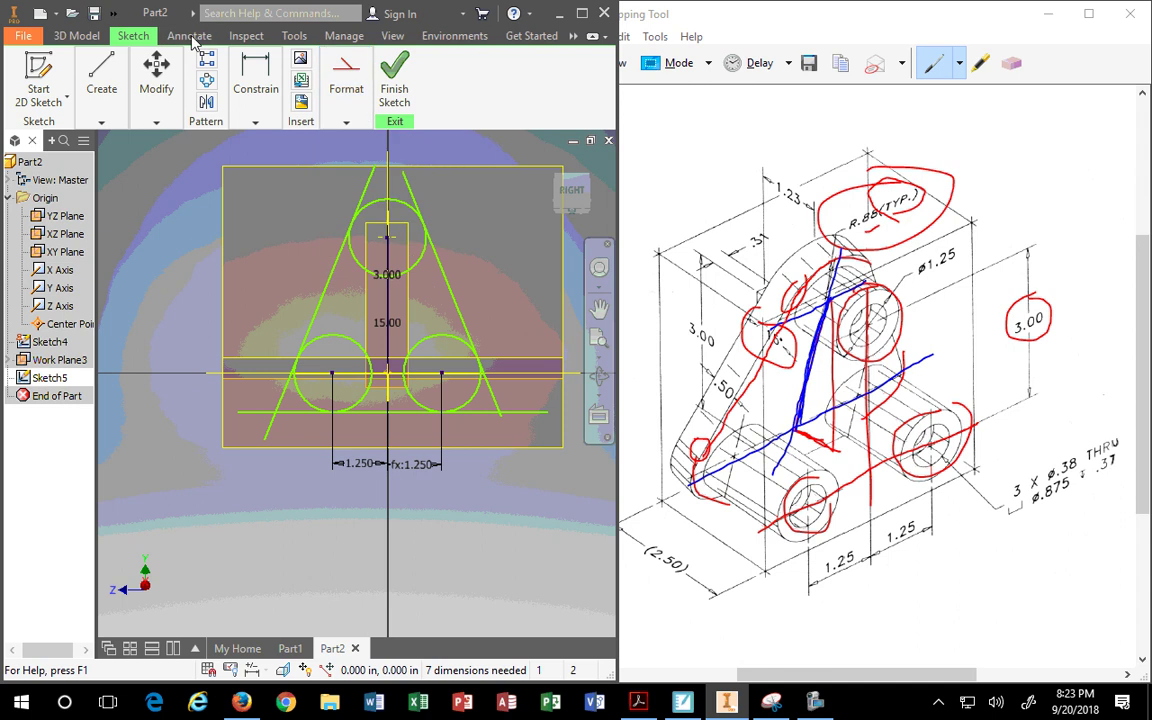
Maximize the Inventor window and undo all the tangent constraints applied between the three lines and the circles
{"action": "left_click", "coordinate": [582, 13]}
{"action": "left_click", "coordinate": [113, 10]}
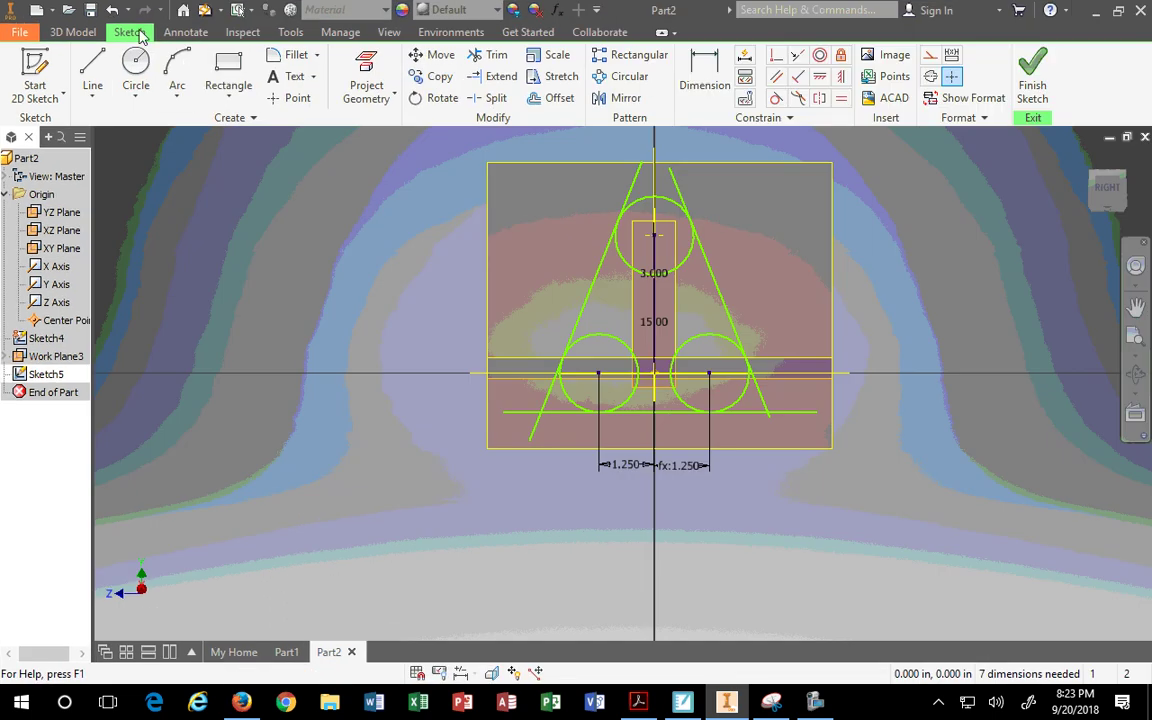
{"action": "left_click", "coordinate": [116, 10]}
{"action": "left_click", "coordinate": [116, 10]}
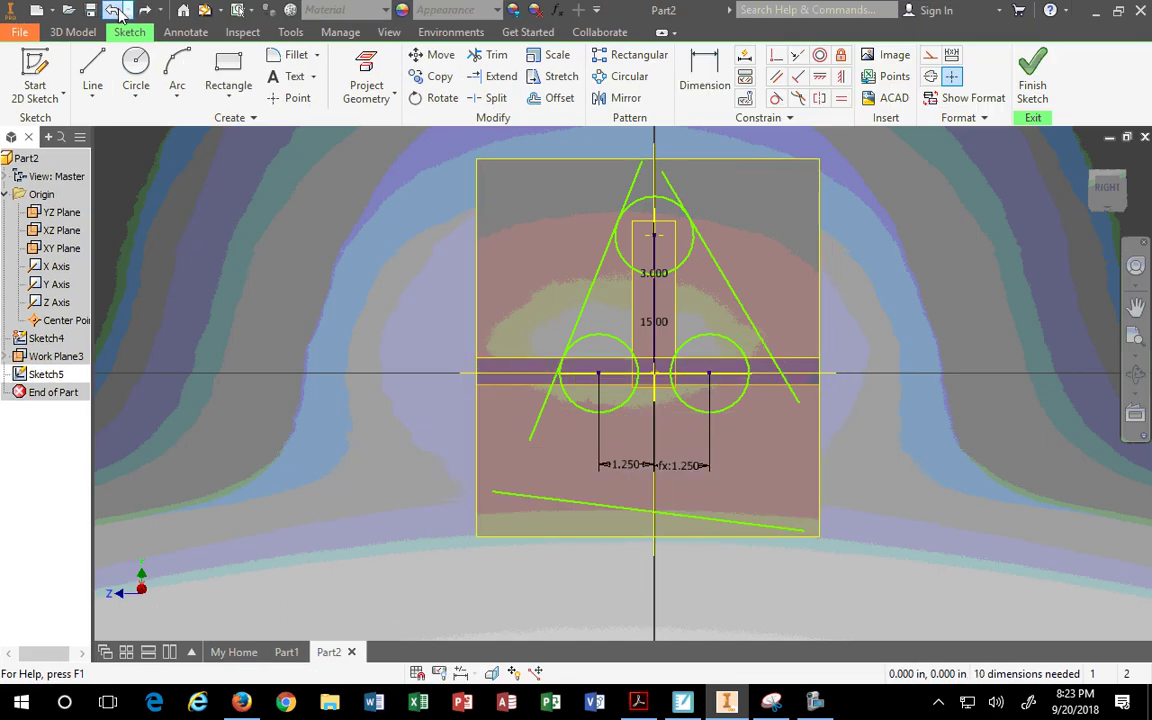
{"action": "left_click", "coordinate": [116, 10]}
{"action": "left_click", "coordinate": [116, 10]}
{"action": "left_click", "coordinate": [116, 10]}
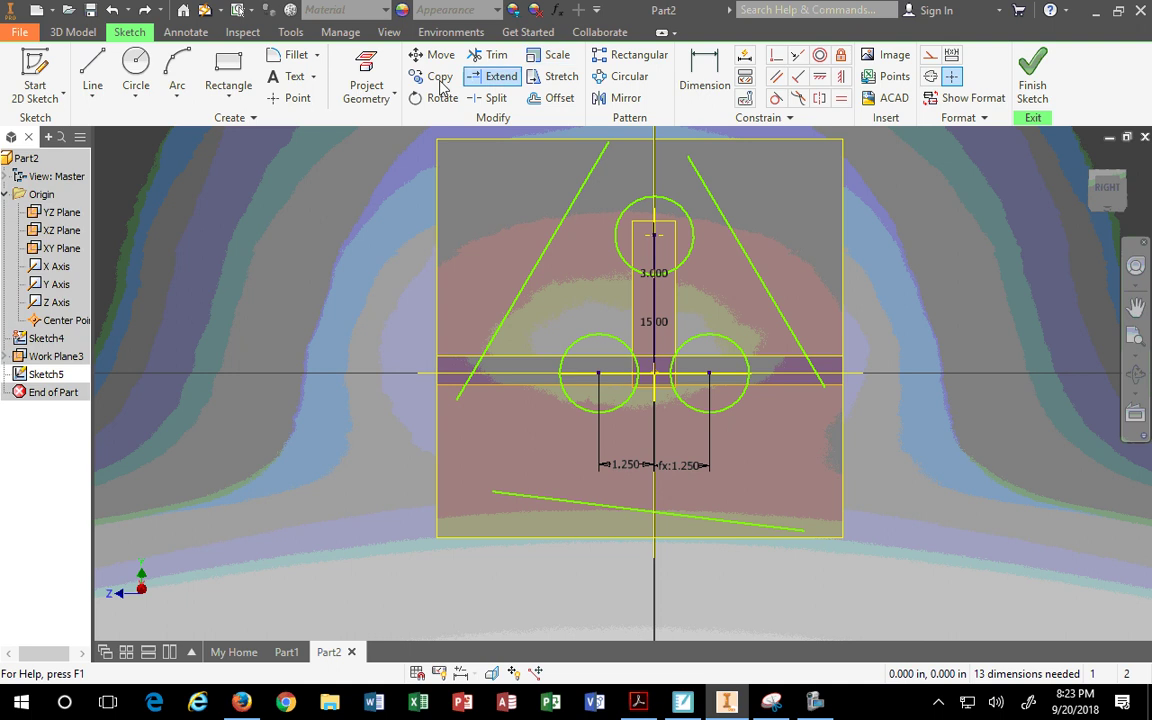
Constrain the right slanted line tangent to the top circle and to the lower-right circle
{"action": "left_click", "coordinate": [776, 98]}
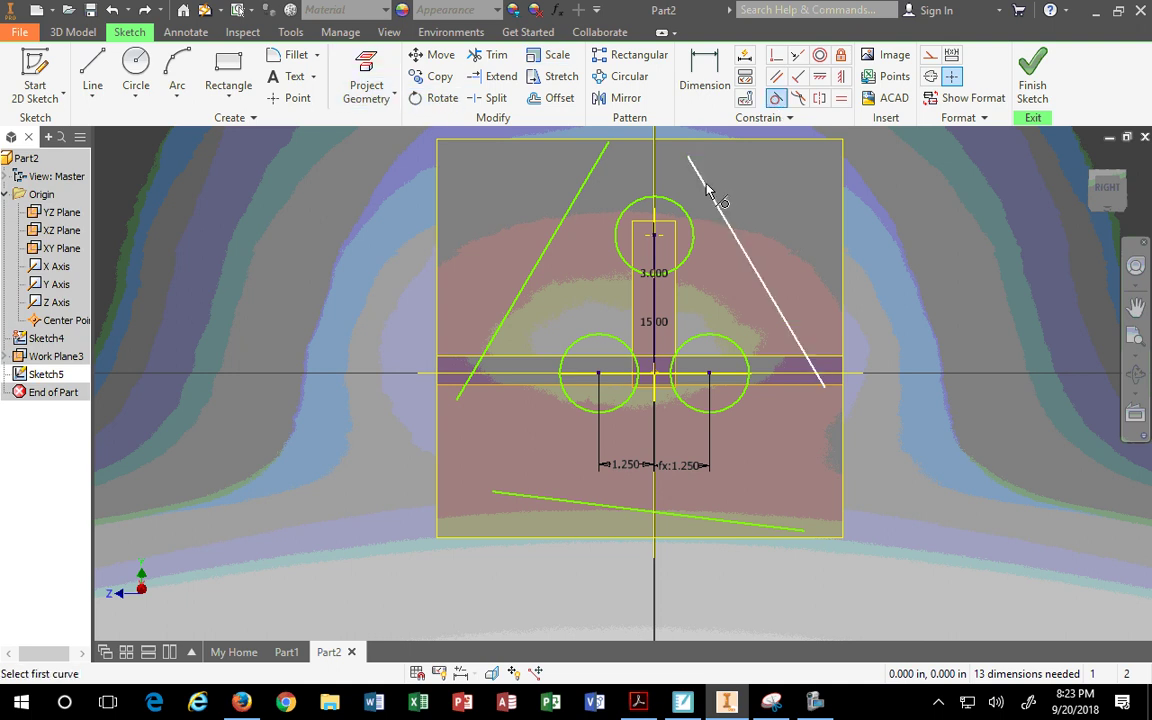
{"action": "left_click", "coordinate": [707, 188]}
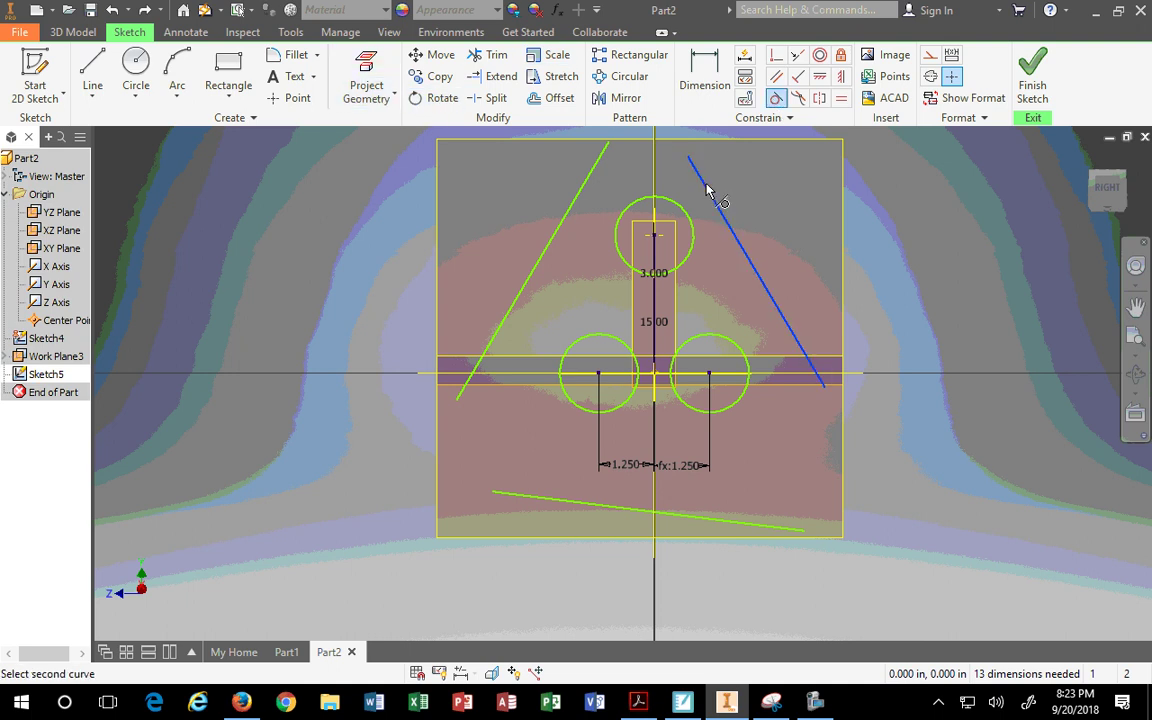
{"action": "left_click", "coordinate": [620, 262]}
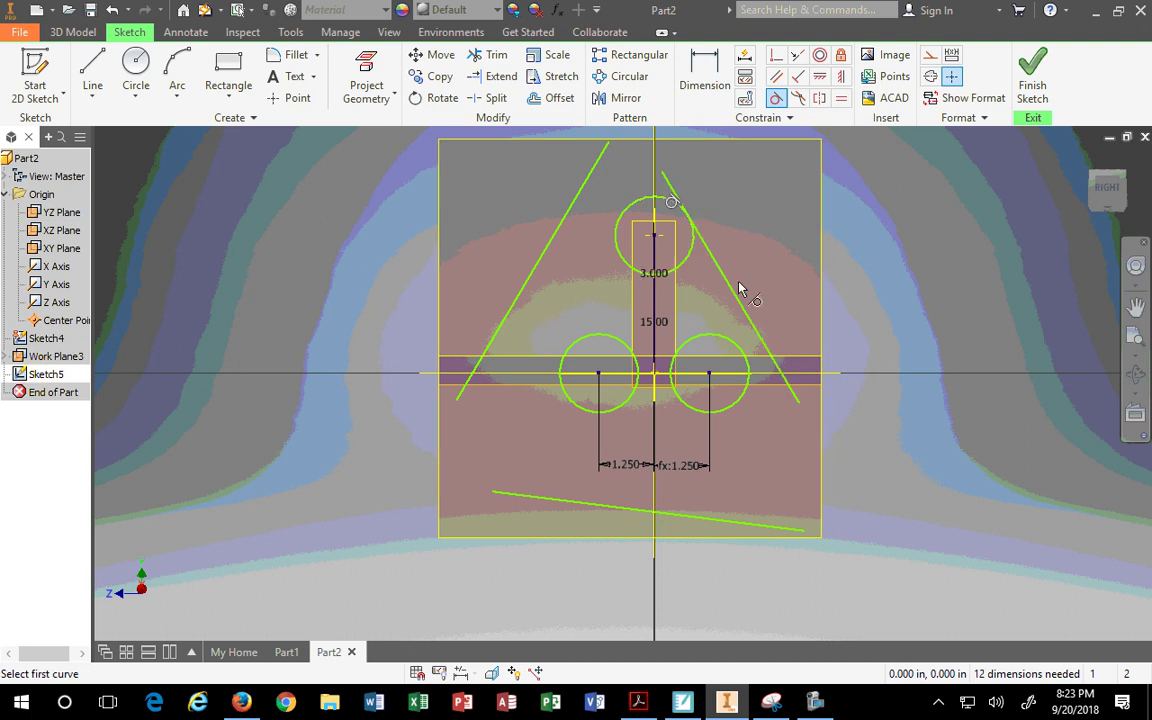
{"action": "left_click", "coordinate": [765, 355]}
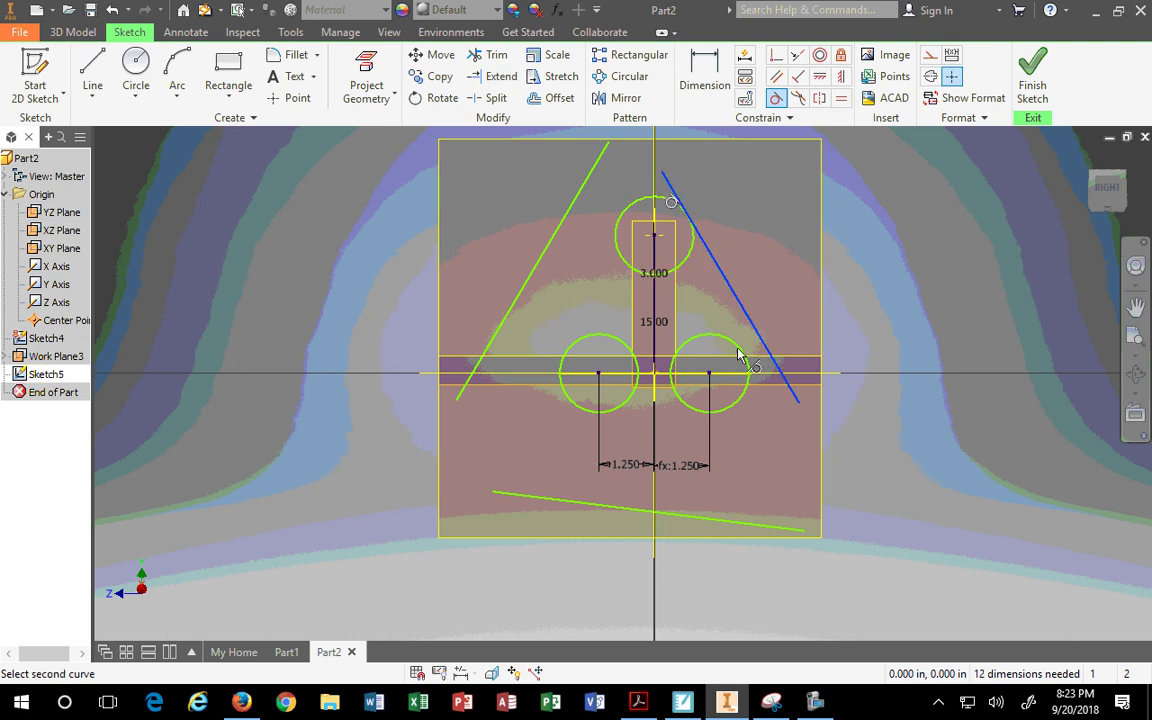
{"action": "left_click", "coordinate": [673, 371]}
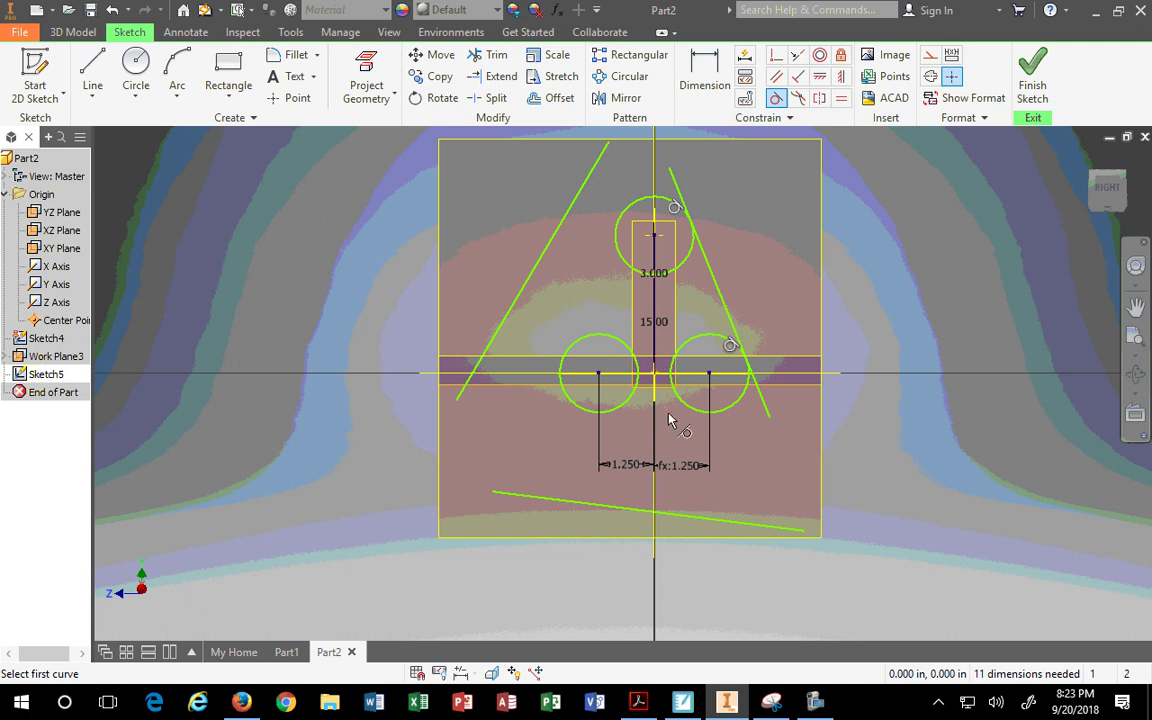
Constrain the bottom line tangent to both lower circles
{"action": "left_click", "coordinate": [558, 501]}
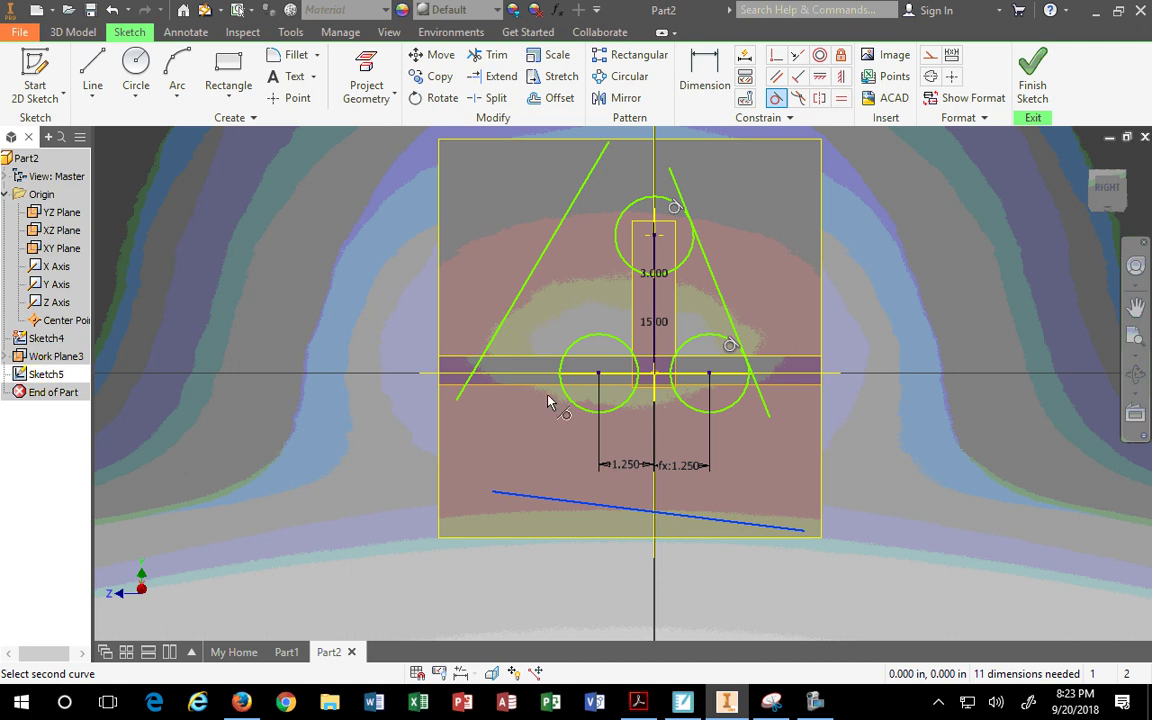
{"action": "left_click", "coordinate": [579, 397]}
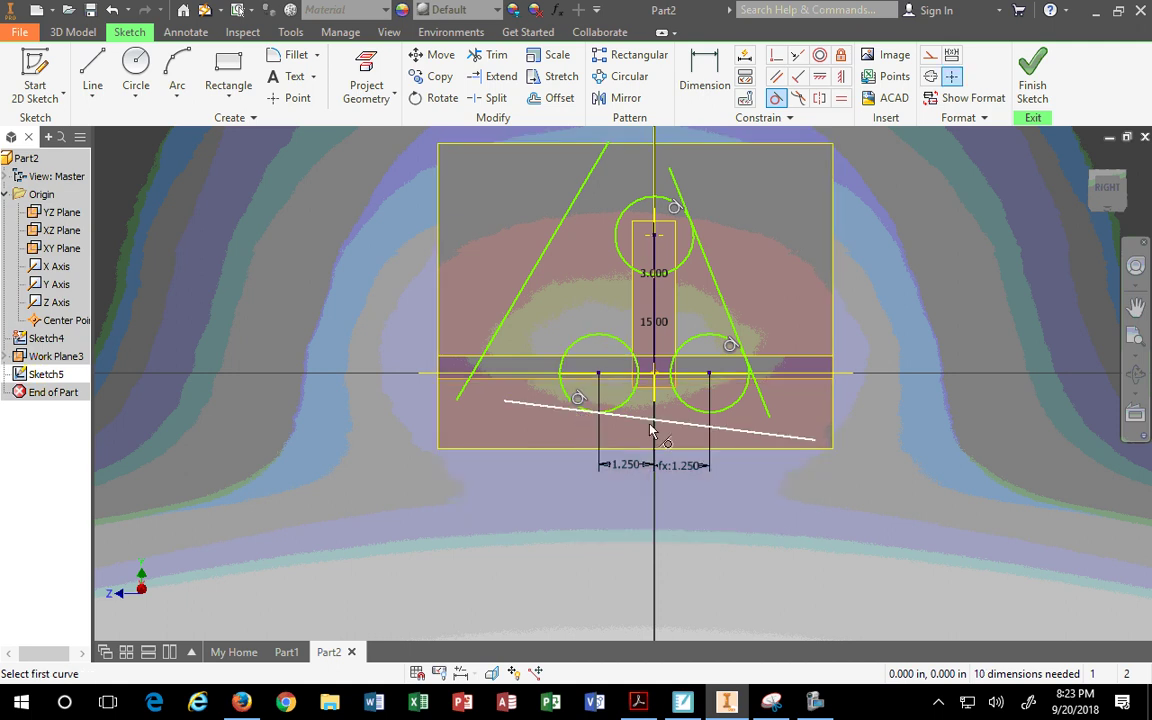
{"action": "left_click", "coordinate": [747, 436]}
{"action": "left_click", "coordinate": [733, 408]}
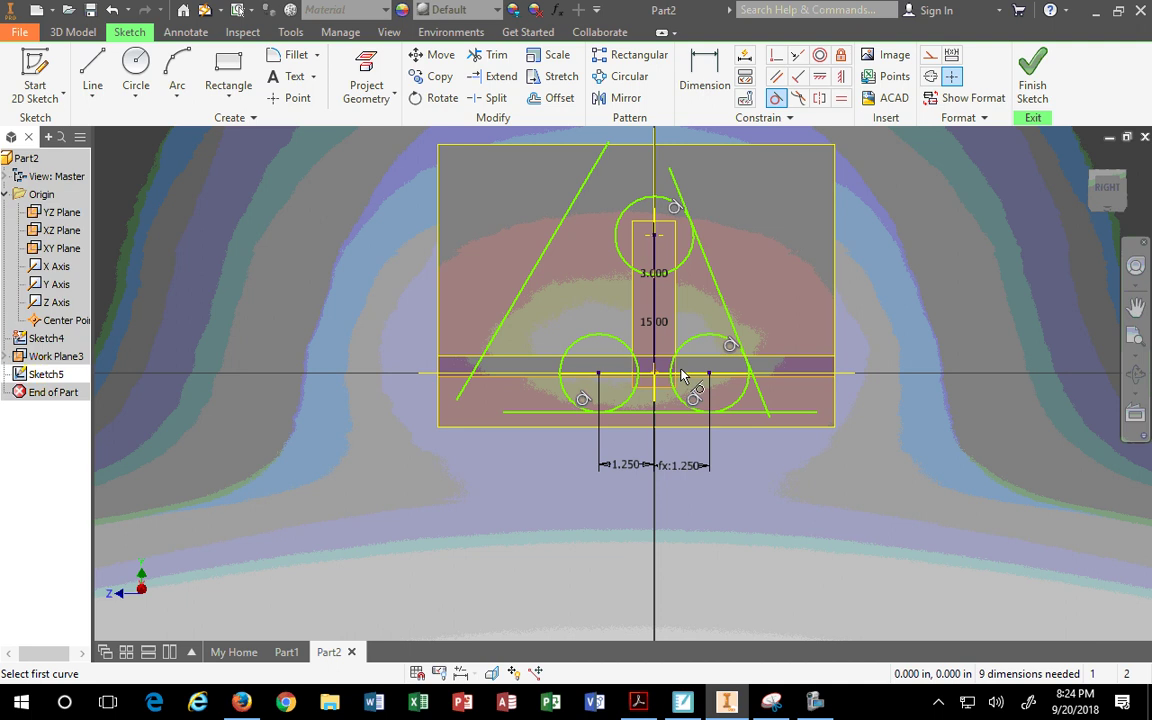
Constrain the left slanted line tangent to the top circle and to the lower-left circle
{"action": "left_click", "coordinate": [595, 178]}
{"action": "left_click", "coordinate": [636, 207]}
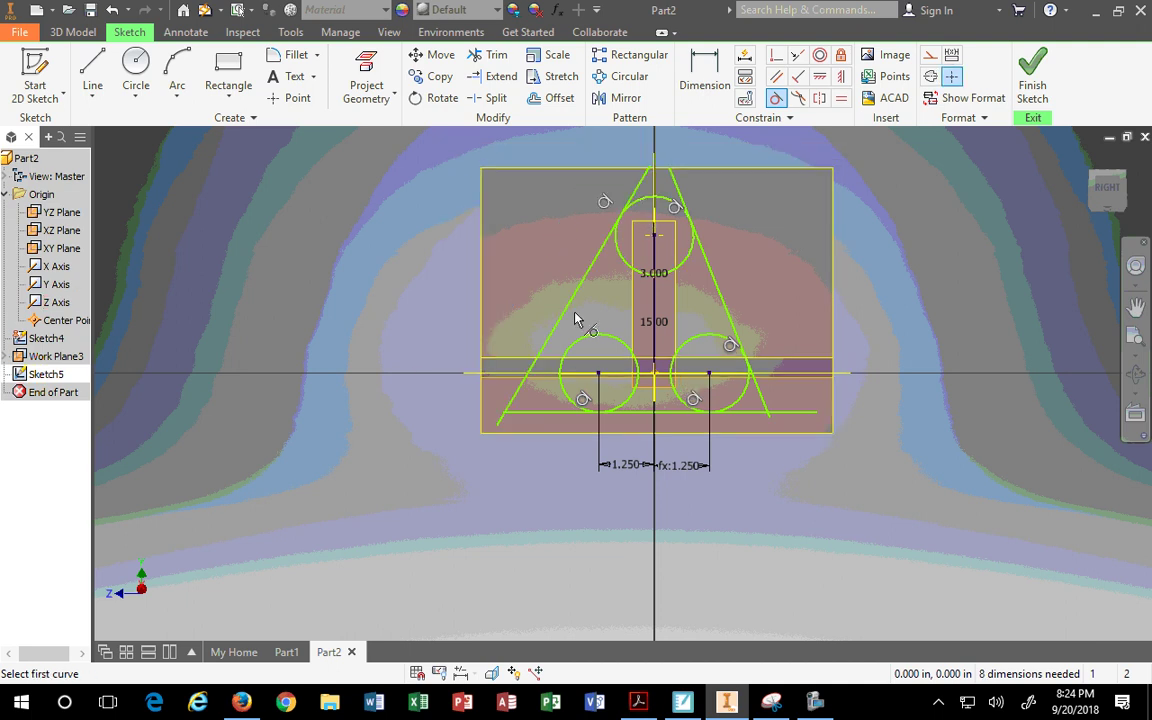
{"action": "left_click", "coordinate": [536, 364]}
{"action": "left_click", "coordinate": [561, 360]}
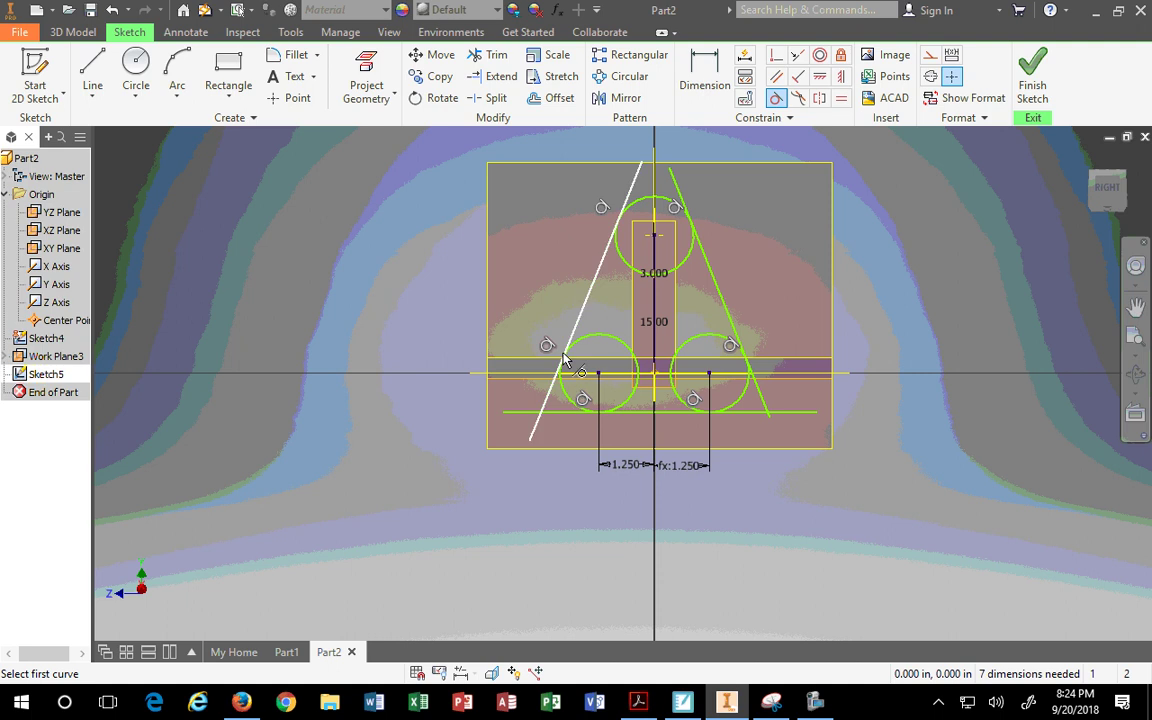
{"action": "mouse_move", "coordinate": [592, 388]}
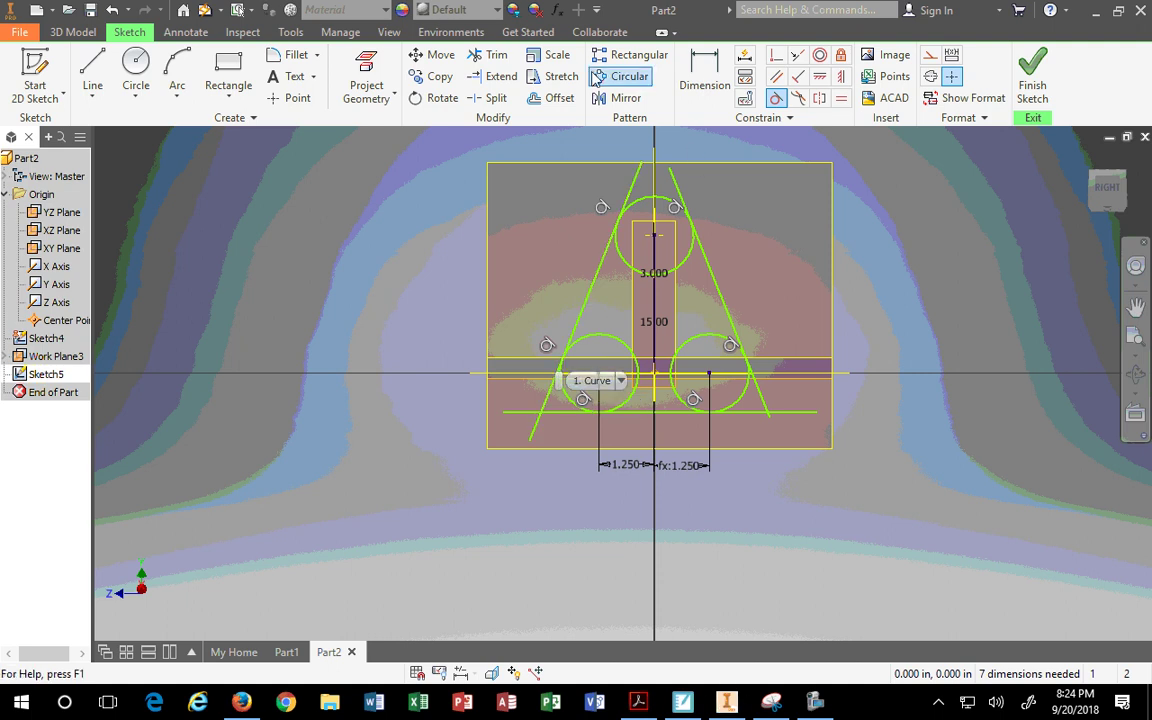
Trim both slanted lines above the top circle's tangent points and remove that circle's inner lower arc
{"action": "left_click", "coordinate": [493, 56]}
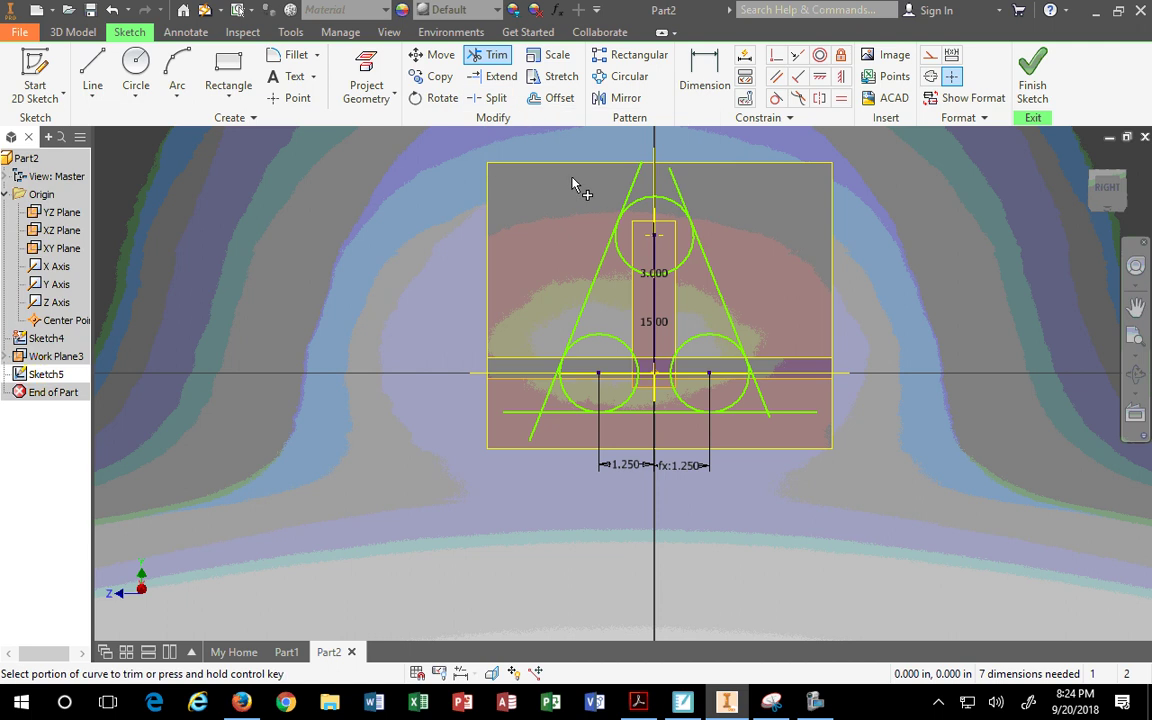
{"action": "left_click", "coordinate": [636, 186]}
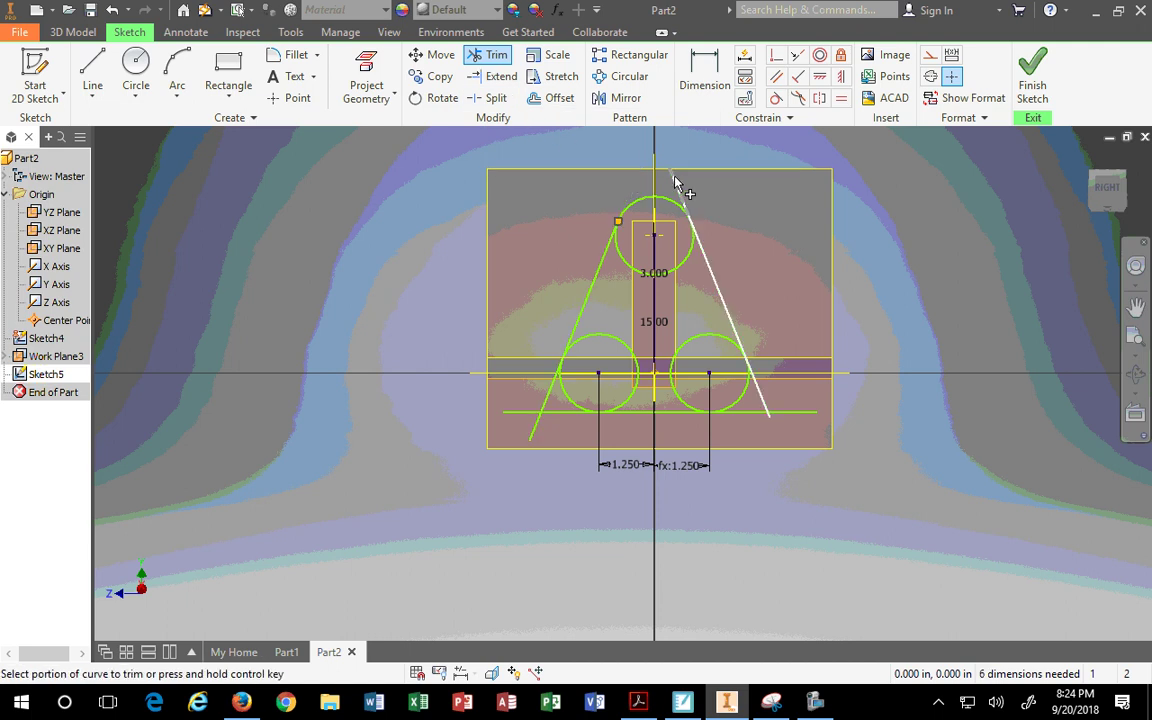
{"action": "left_click", "coordinate": [680, 182]}
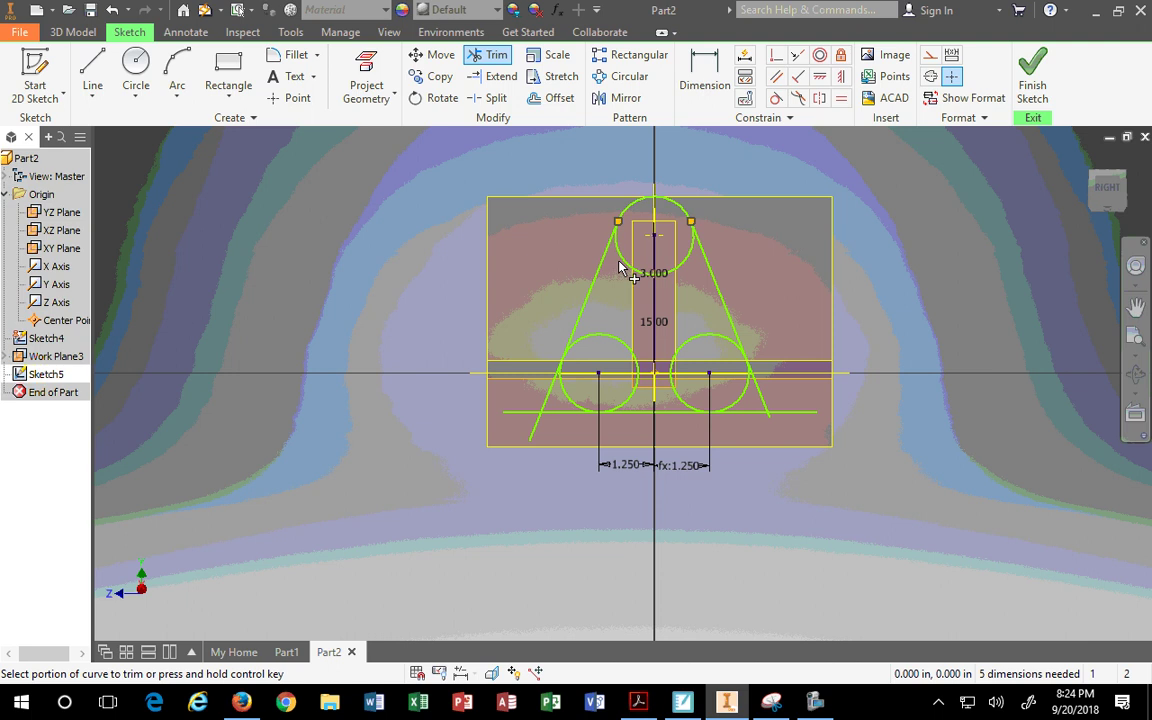
{"action": "left_click", "coordinate": [660, 270]}
{"action": "left_click", "coordinate": [673, 264]}
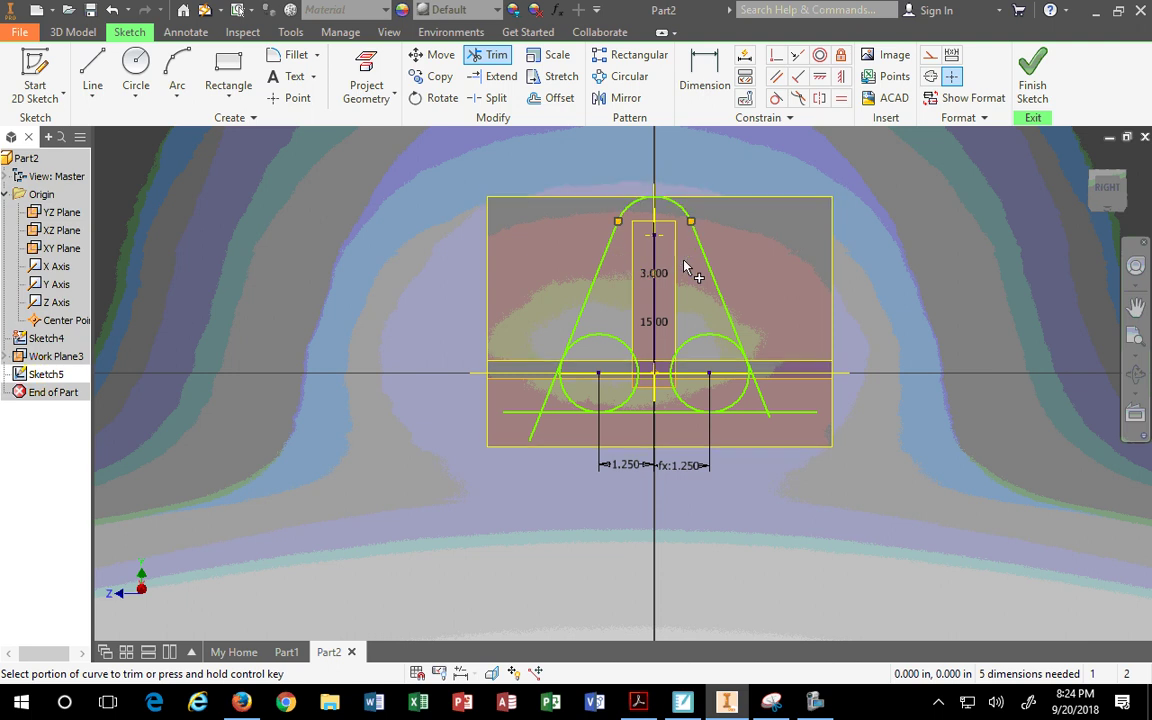
Trim the lower-right circle's inner arc and the overhanging ends of the bottom and right lines to leave a rounded corner
{"action": "left_click", "coordinate": [714, 337]}
{"action": "left_click", "coordinate": [798, 414]}
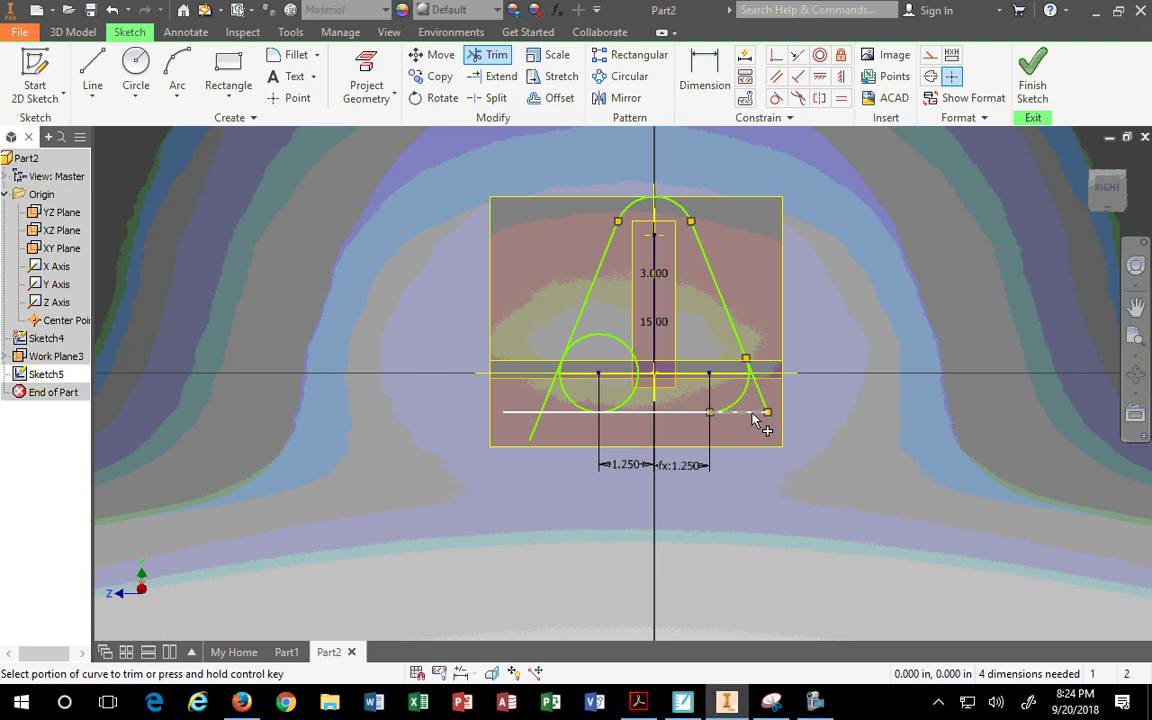
{"action": "scroll", "coordinate": [762, 422], "scroll_direction": "down", "scroll_amount": 3}
{"action": "left_click", "coordinate": [750, 422]}
{"action": "left_click", "coordinate": [786, 423]}
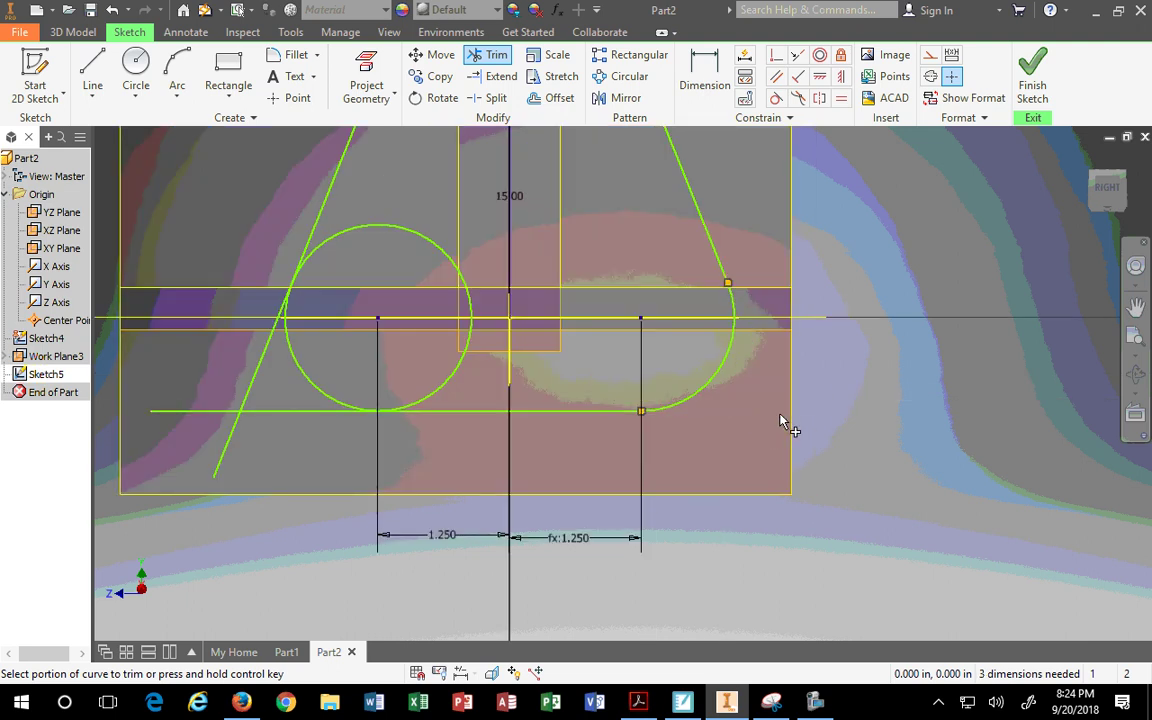
Trim the overhanging ends of the left and bottom lines and the lower-left circle's inner arc to close the rounded triangular outline
{"action": "left_click", "coordinate": [211, 416]}
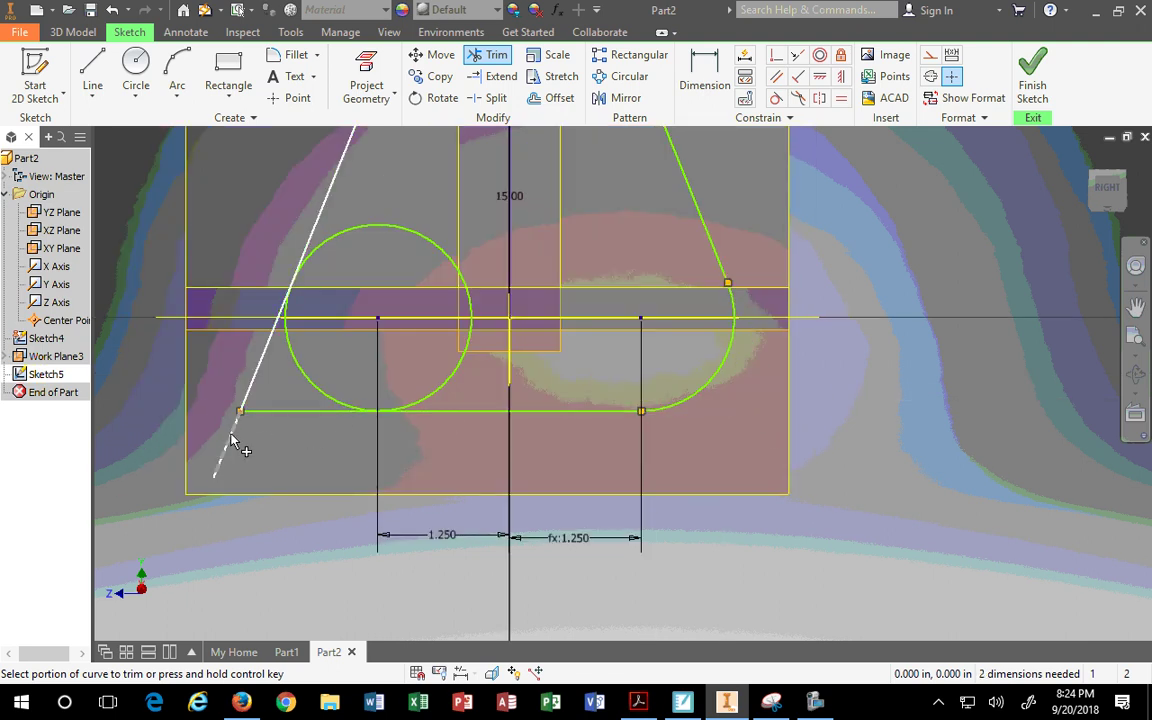
{"action": "left_click", "coordinate": [236, 442]}
{"action": "left_click", "coordinate": [262, 393]}
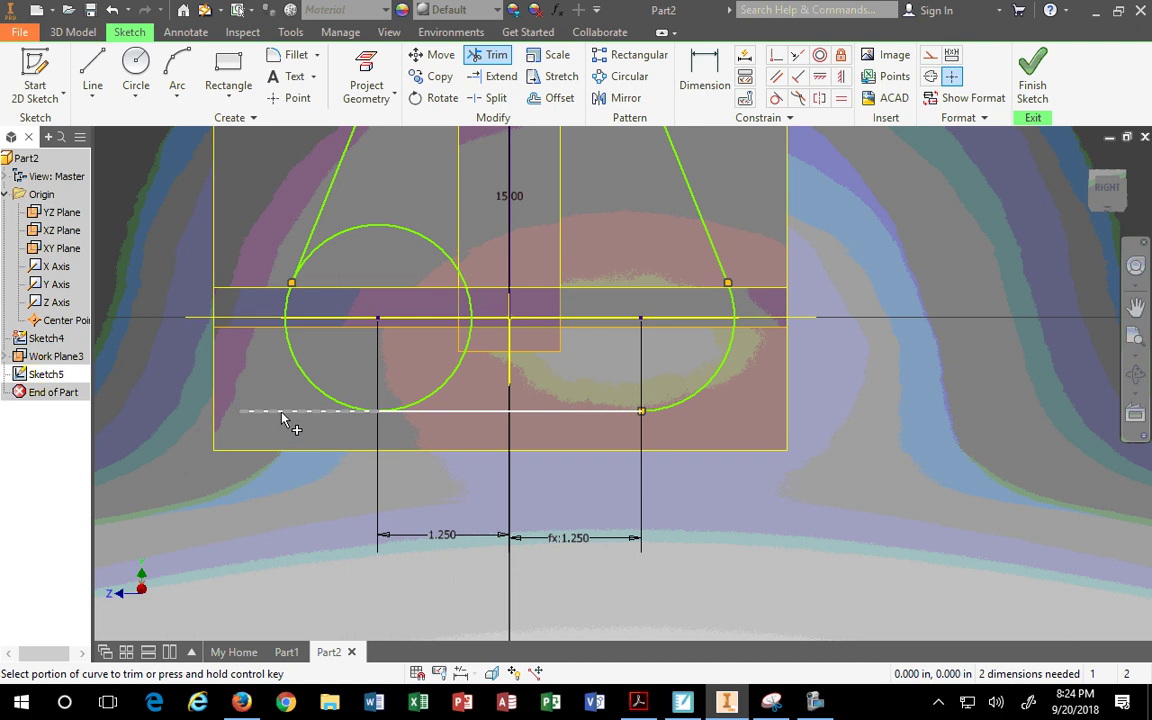
{"action": "left_click", "coordinate": [266, 410]}
{"action": "scroll", "coordinate": [460, 270], "scroll_direction": "down", "scroll_amount": 3}
{"action": "scroll", "coordinate": [455, 268], "scroll_direction": "up", "scroll_amount": 5}
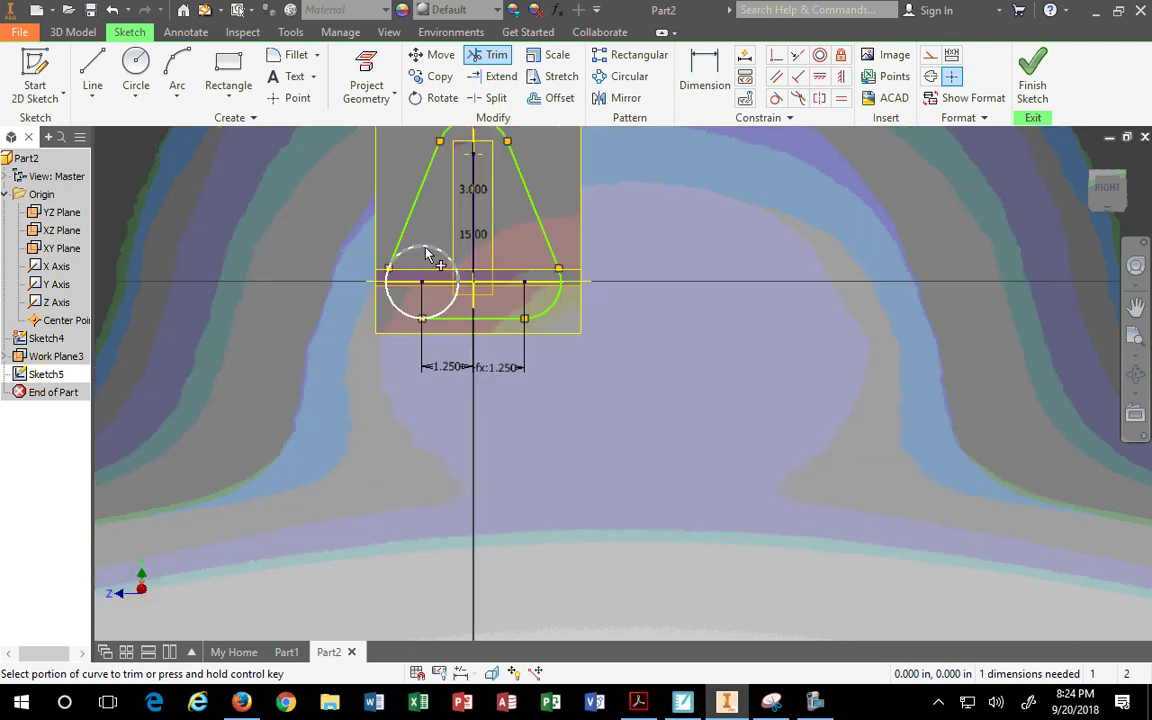
{"action": "left_click", "coordinate": [432, 252]}
{"action": "middle_click_drag", "start_coordinate": [452, 312], "coordinate": [446, 410]}
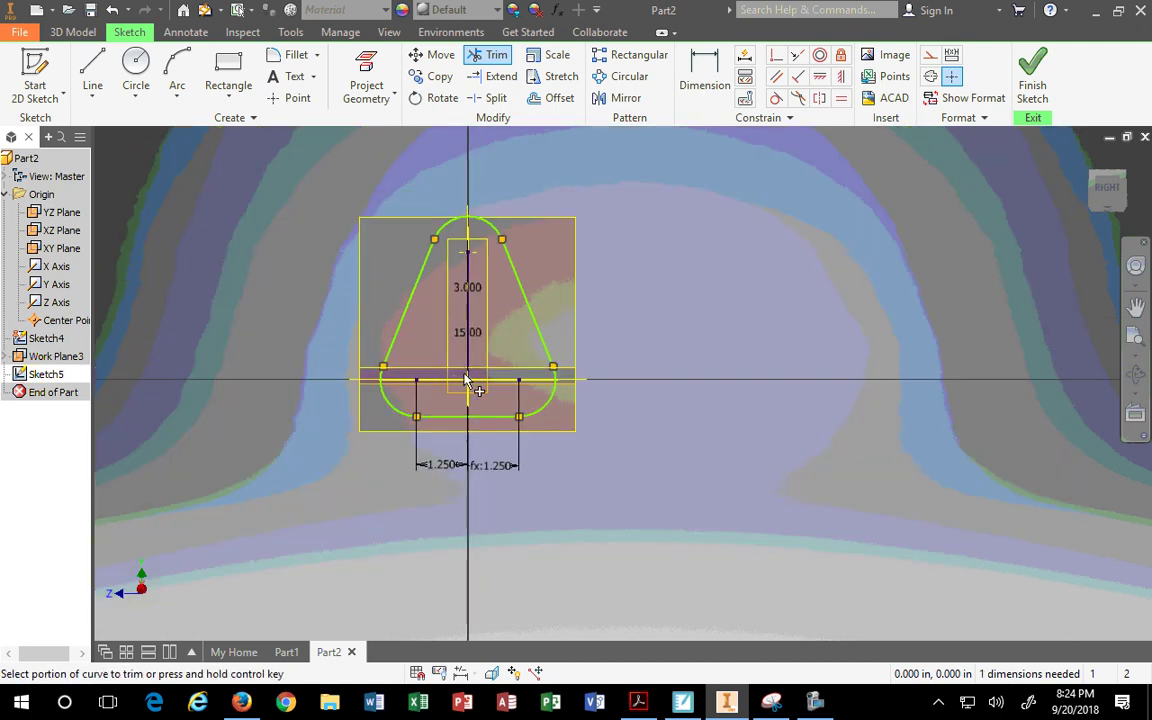
{"action": "left_click", "coordinate": [580, 376]}
{"action": "right_click", "coordinate": [607, 252]}
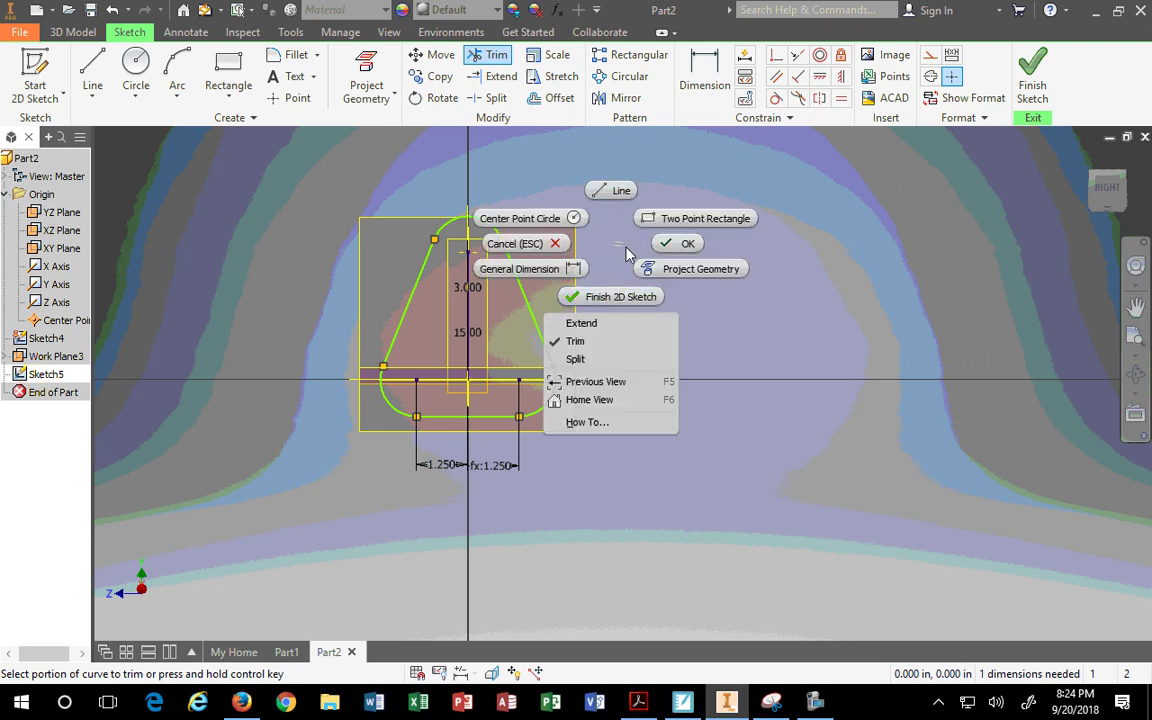
{"action": "left_click", "coordinate": [536, 243]}
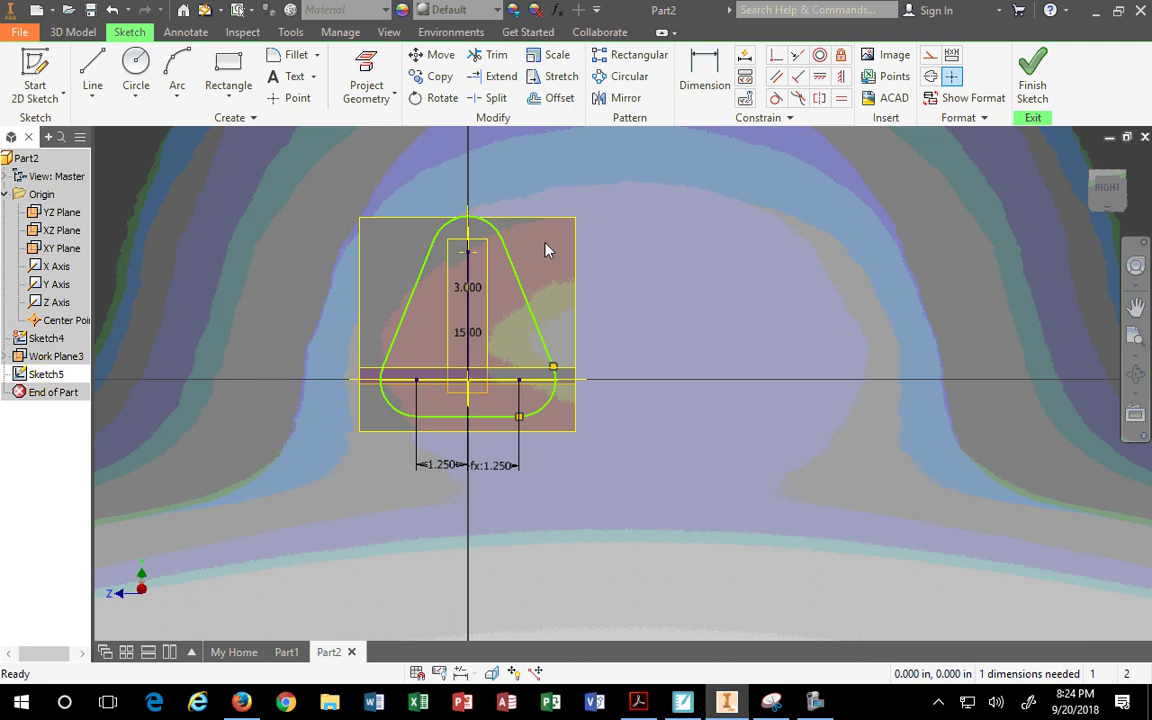
Pull the top arc slightly to test the profile's remaining freedom, and dimension the arc's radius at .875 in
{"action": "left_click_drag", "start_coordinate": [496, 230], "coordinate": [505, 260]}
{"action": "left_click", "coordinate": [657, 297]}
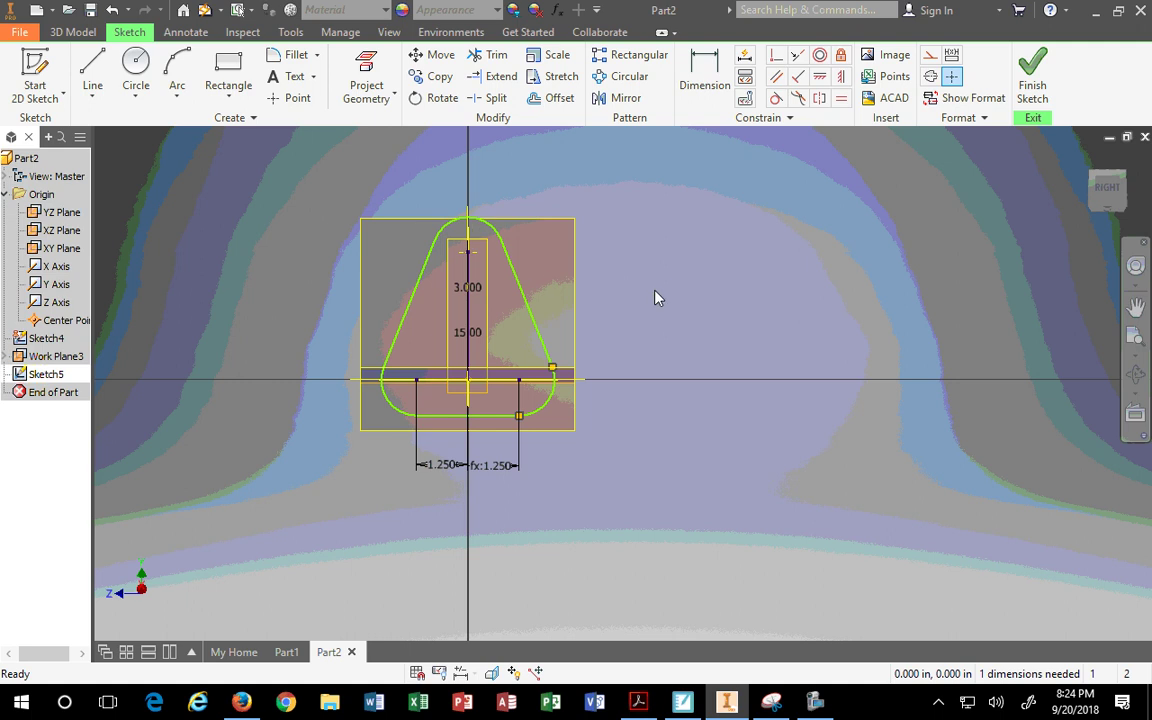
{"action": "left_click", "coordinate": [704, 75]}
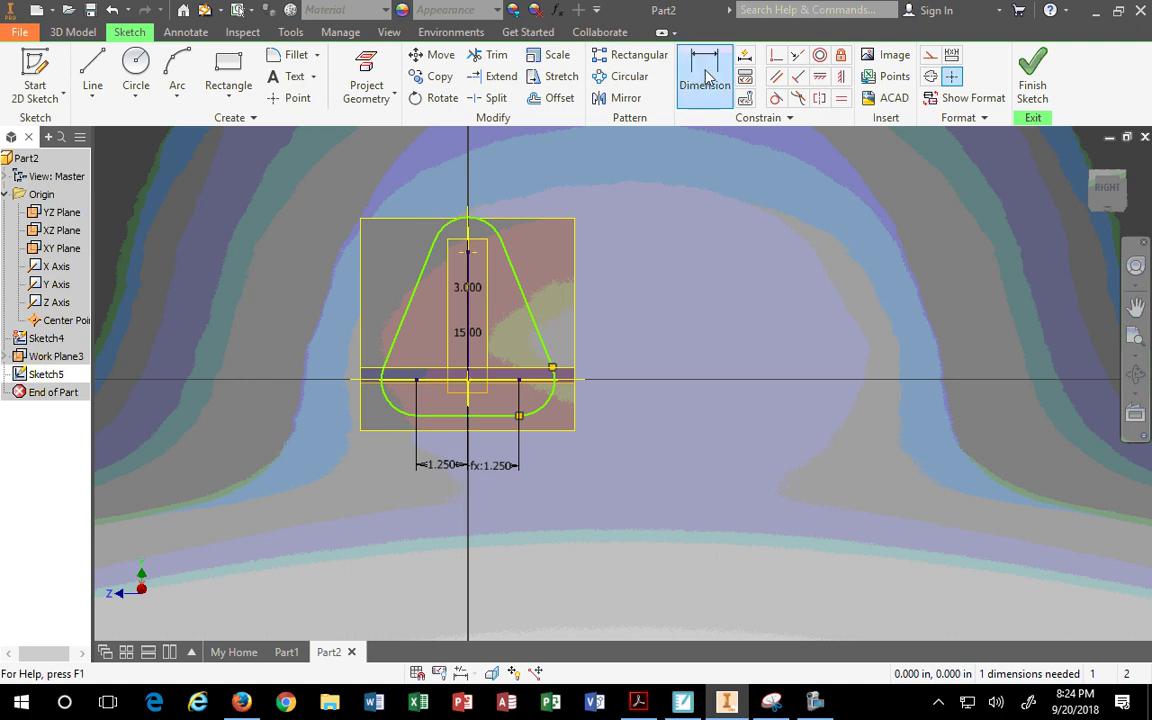
{"action": "left_click", "coordinate": [484, 238]}
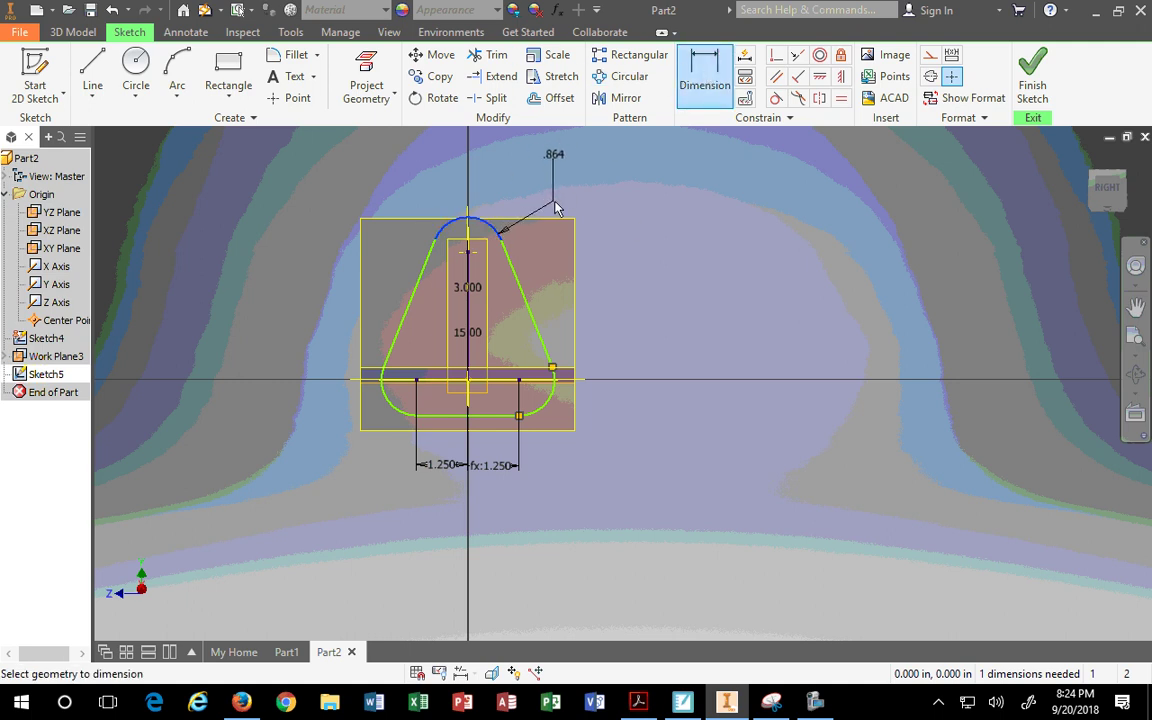
{"action": "left_click", "coordinate": [548, 155]}
{"action": "type", "text": ".875"}
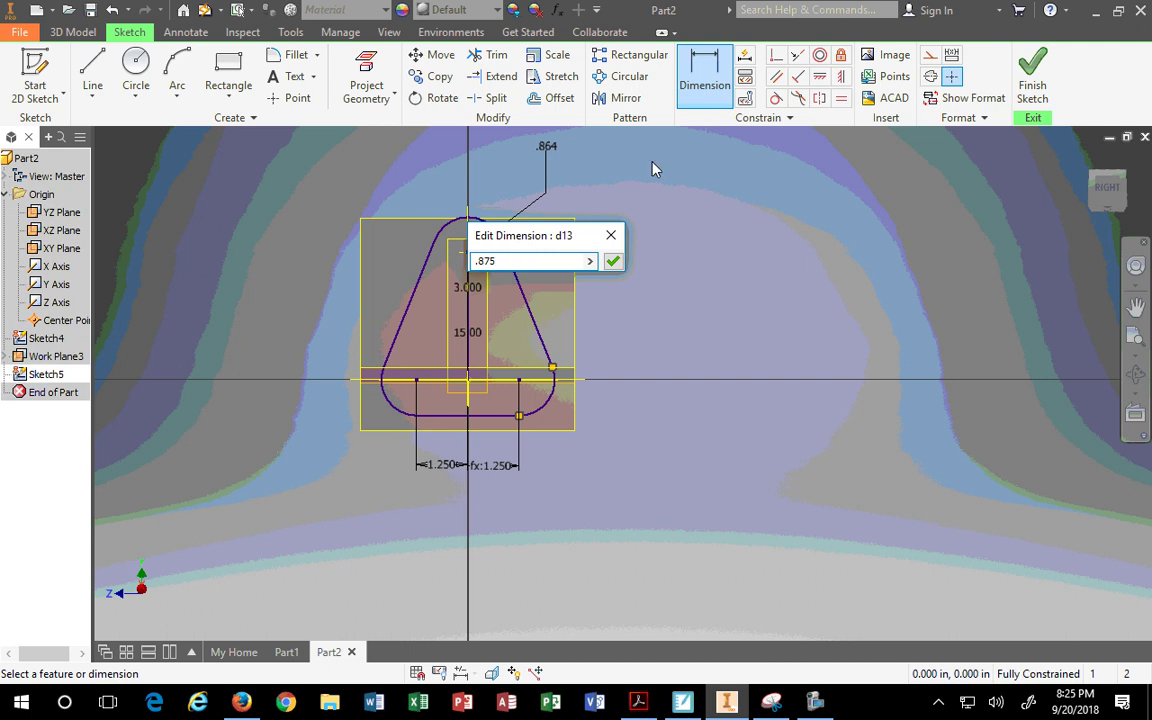
{"action": "left_click", "coordinate": [613, 261]}
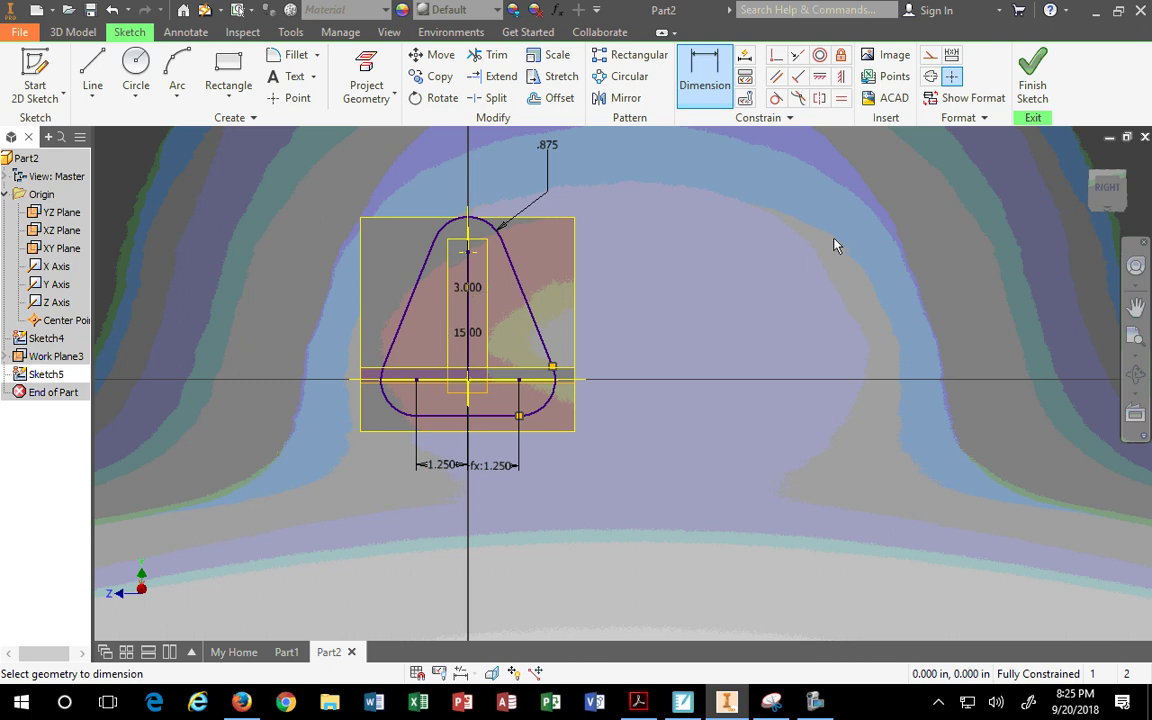
Finish the sketch of the rounded triangular plate profile on the angled work plane
{"action": "middle_click_drag", "start_coordinate": [836, 246], "coordinate": [670, 462], "text": "shift"}
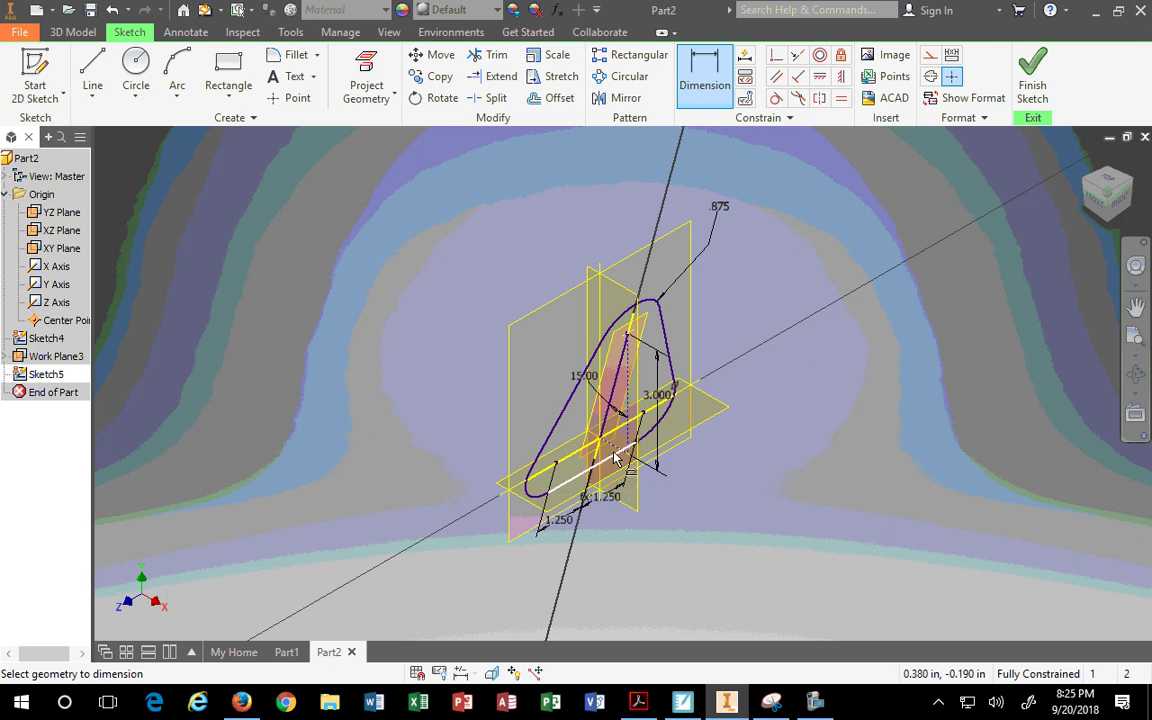
{"action": "scroll", "coordinate": [659, 398], "scroll_direction": "down", "scroll_amount": 2}
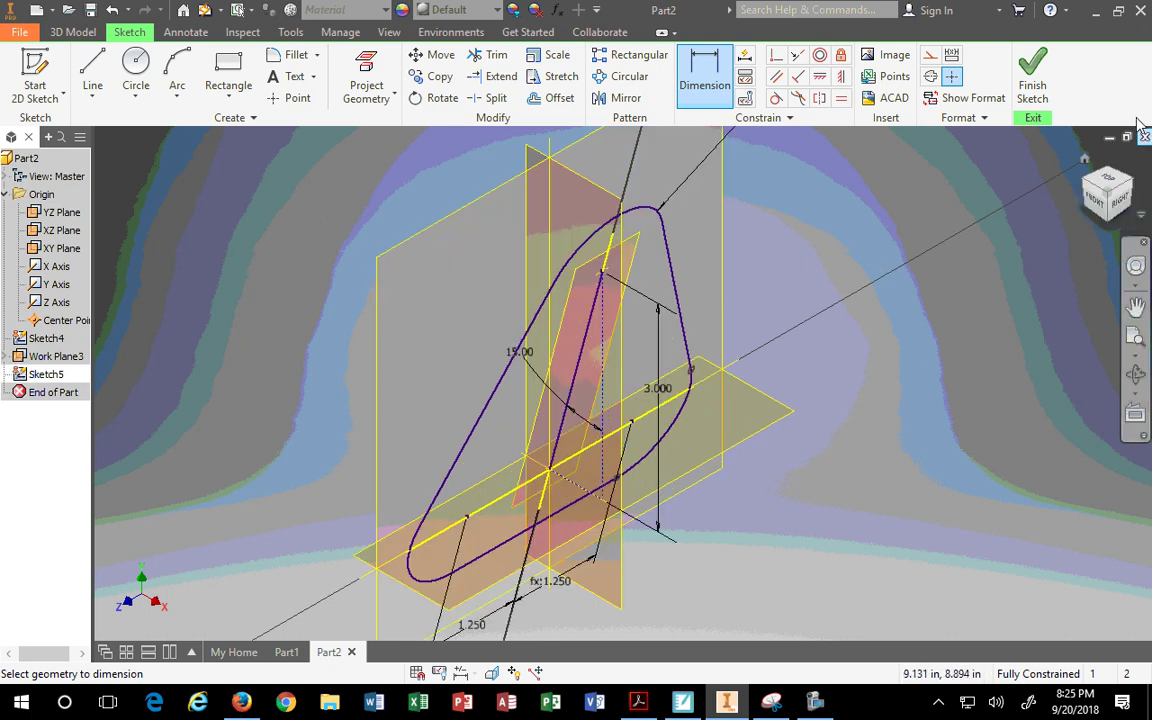
{"action": "left_click", "coordinate": [1031, 68]}
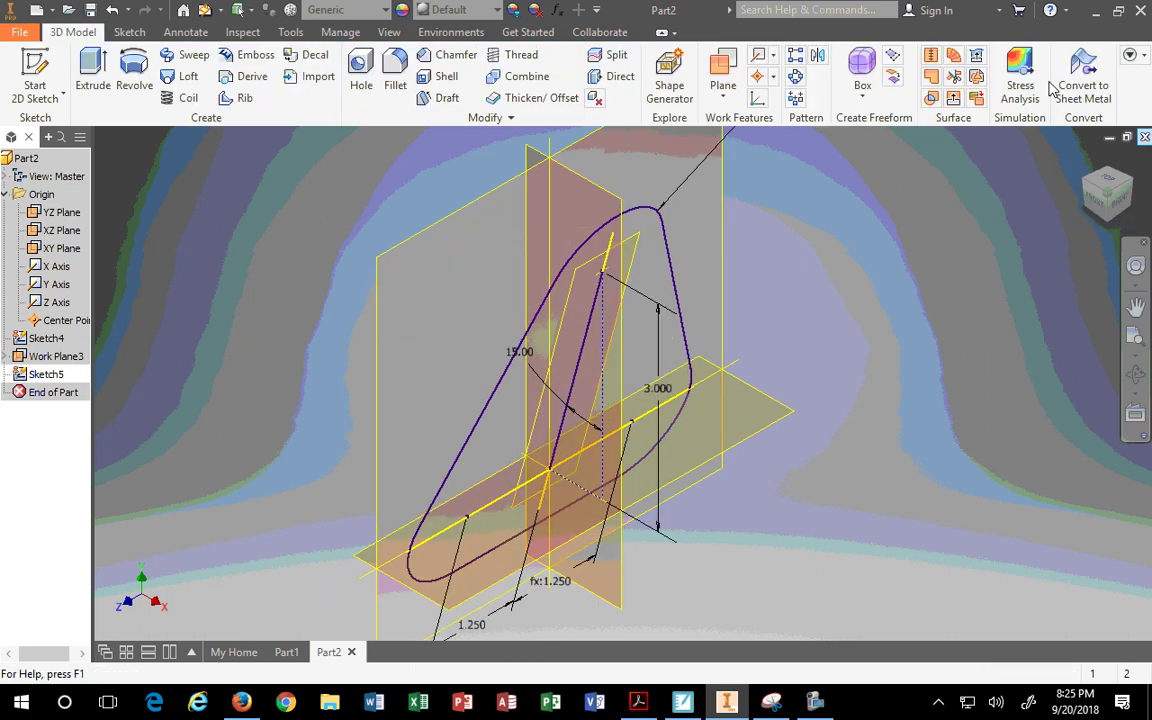
Set the vertical height dimension of the slanted side line to 5 in and update the part so the profile follows
{"action": "double_click", "coordinate": [659, 390]}
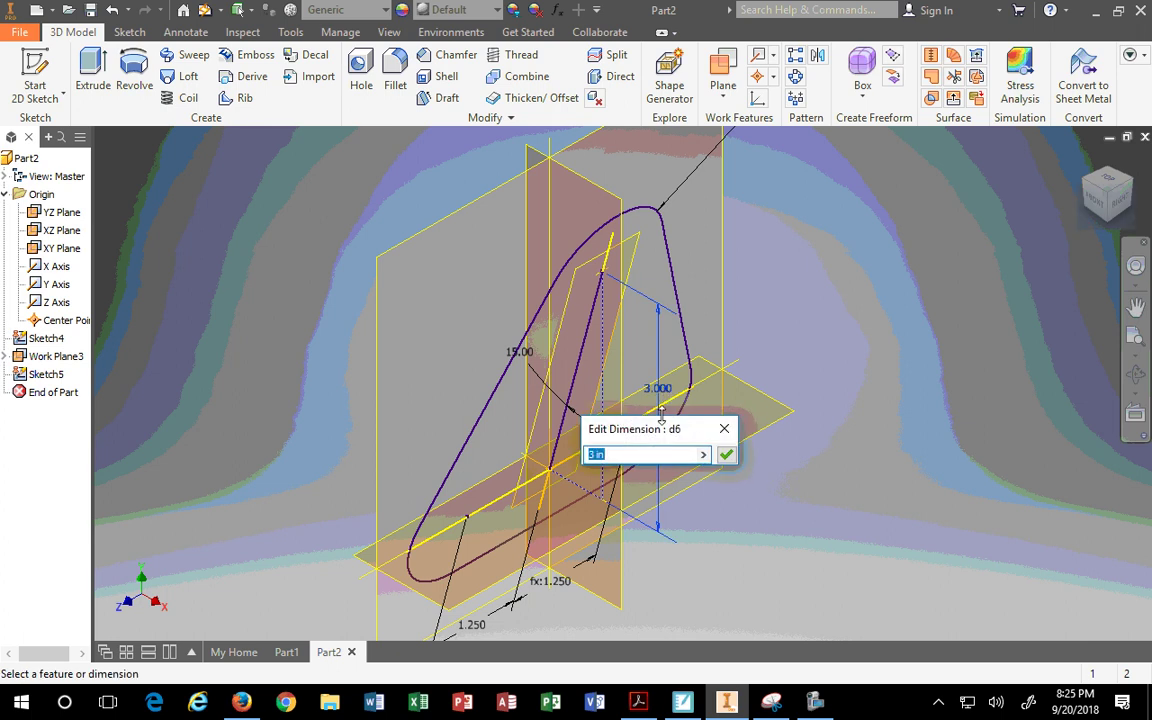
{"action": "type", "text": "5"}
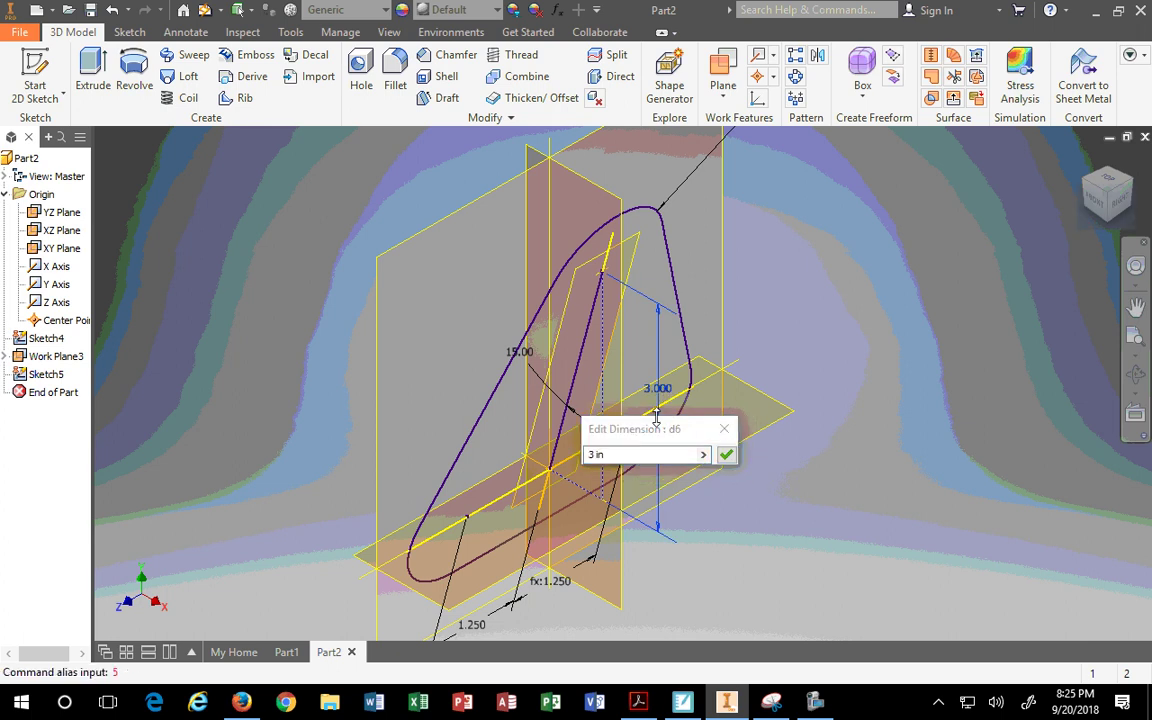
{"action": "left_click_drag", "start_coordinate": [609, 457], "coordinate": [585, 458]}
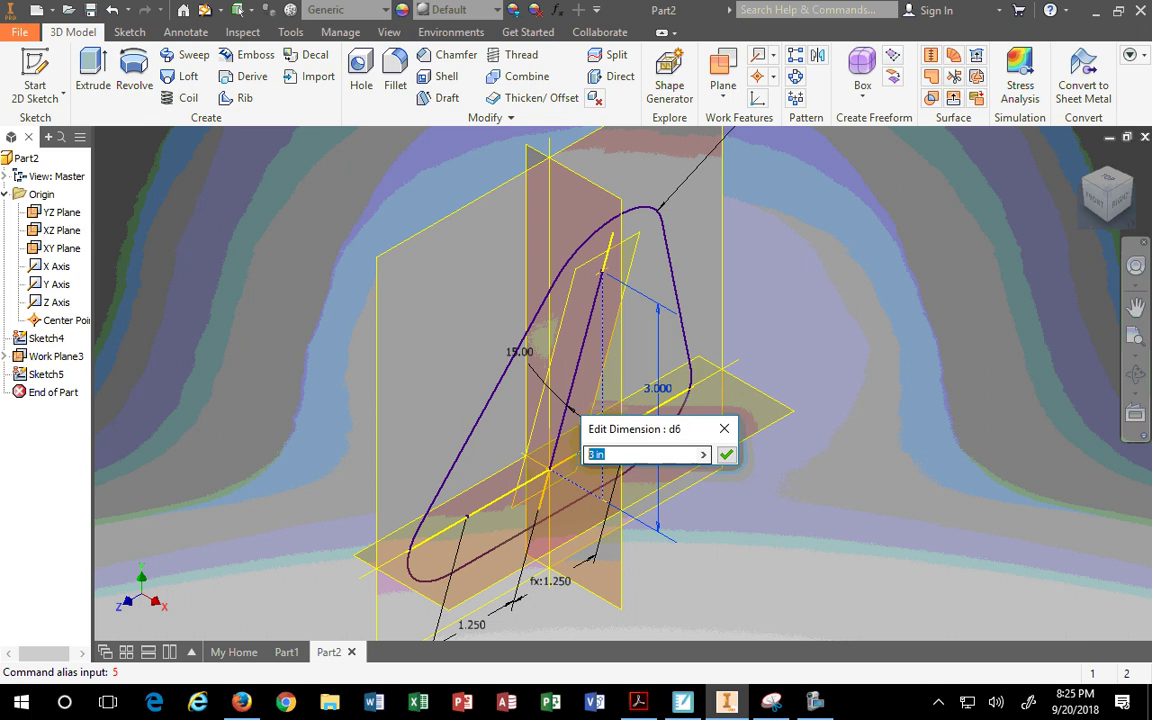
{"action": "type", "text": "5"}
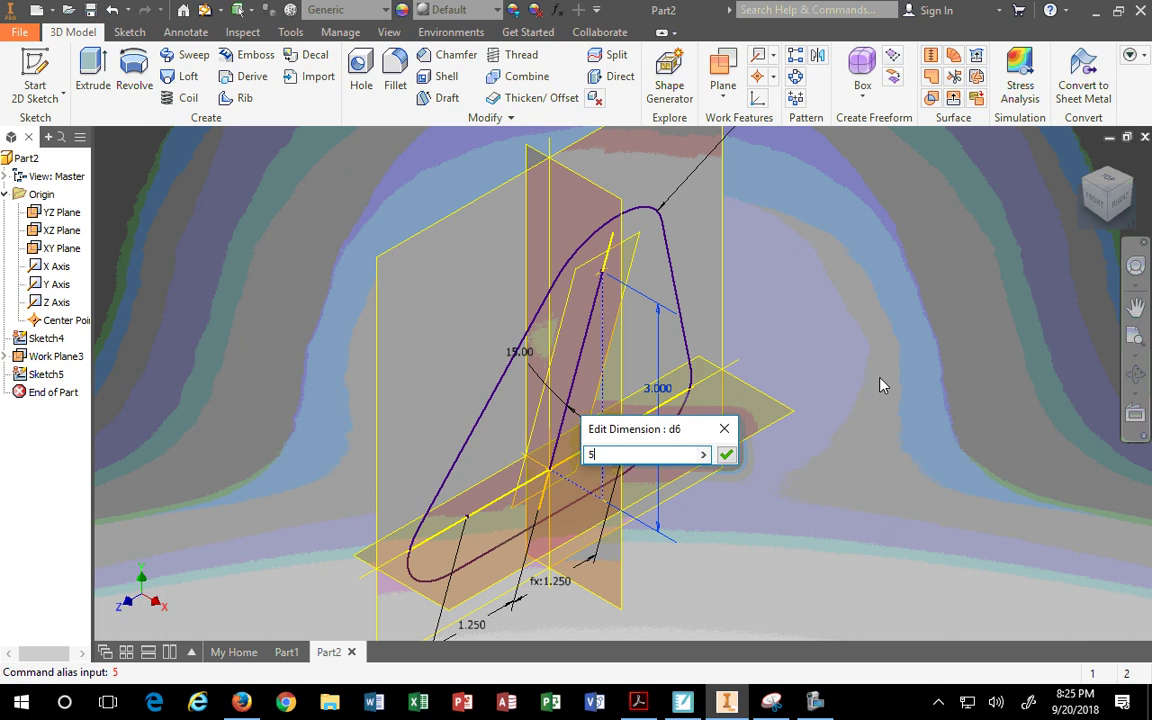
{"action": "left_click", "coordinate": [726, 454]}
{"action": "scroll", "coordinate": [716, 455], "scroll_direction": "down", "scroll_amount": 4}
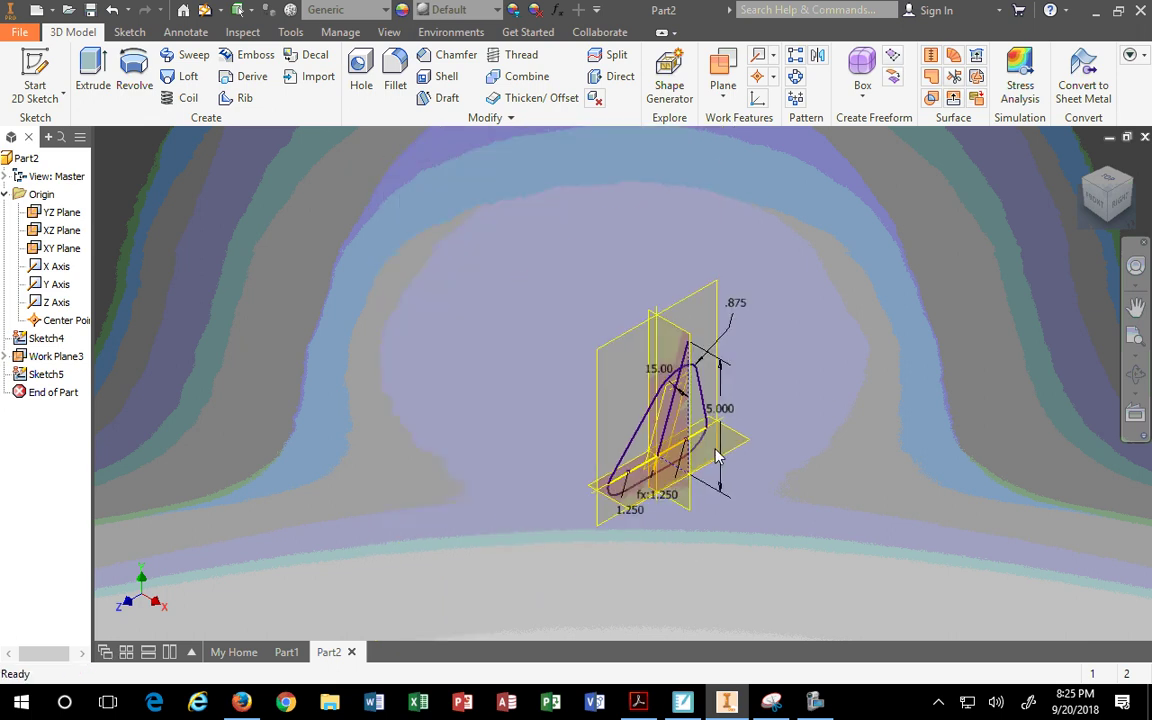
{"action": "left_click", "coordinate": [204, 9]}
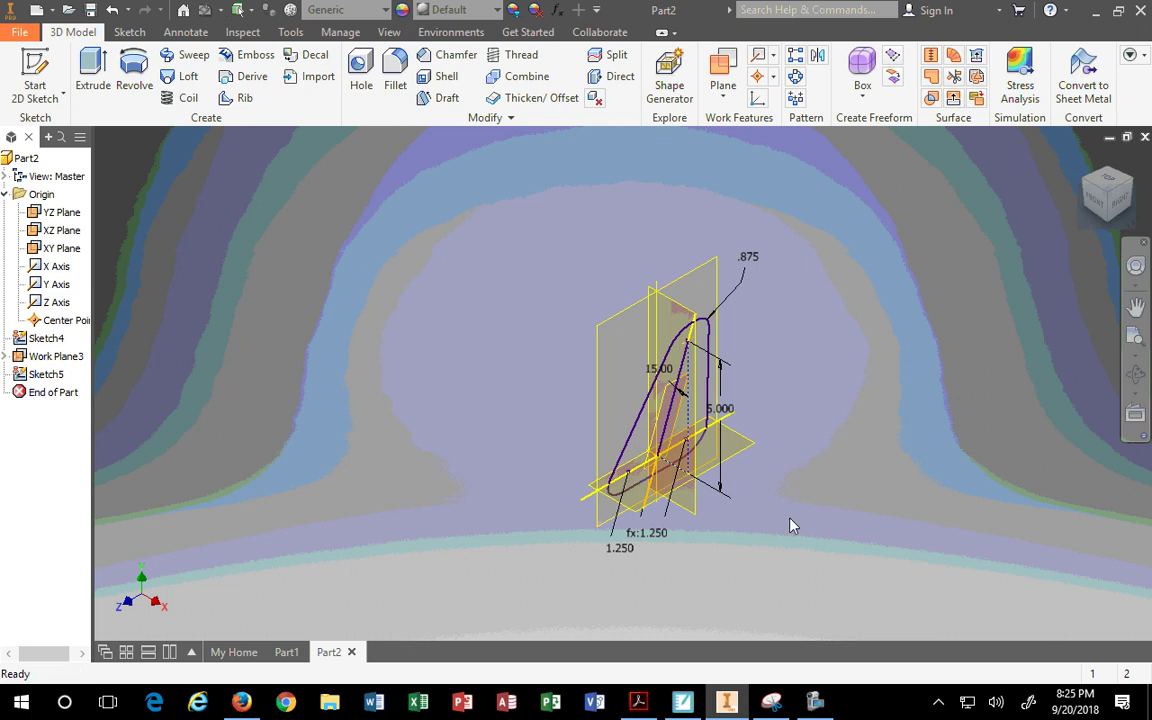
Set the driving distance from the profile's centre to the lower arc centre to 5 in
{"action": "double_click", "coordinate": [619, 548]}
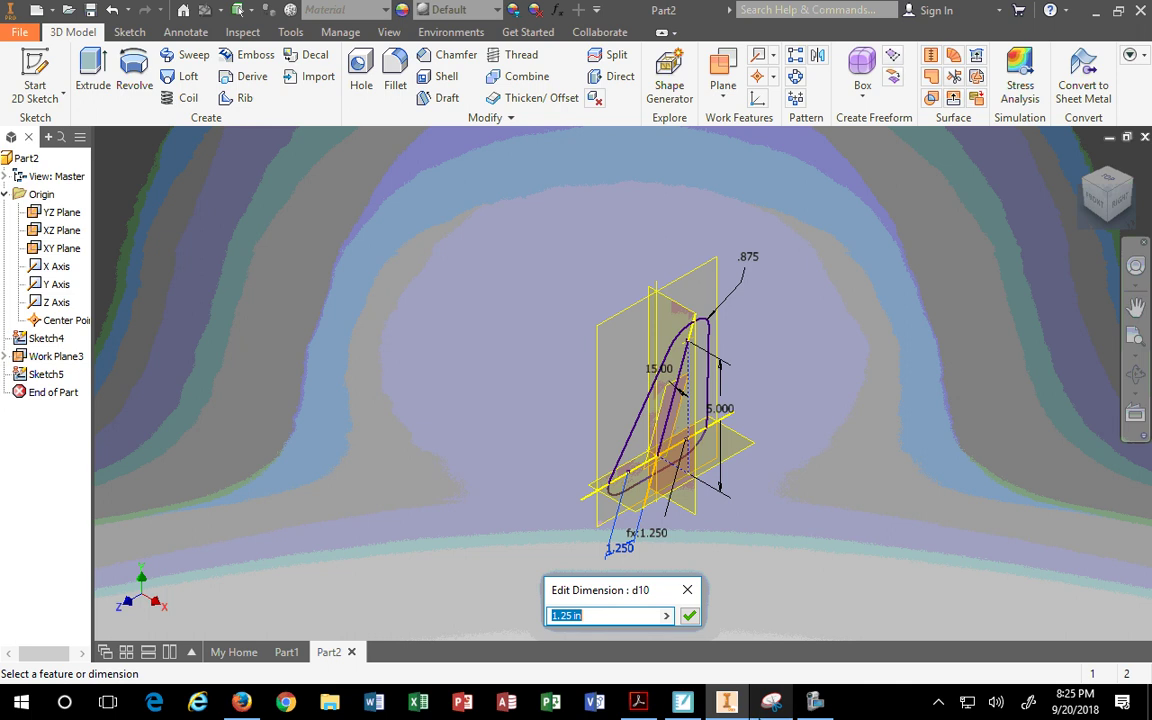
{"action": "mouse_move", "coordinate": [771, 701]}
{"action": "type", "text": "5"}
{"action": "key", "text": "Return"}
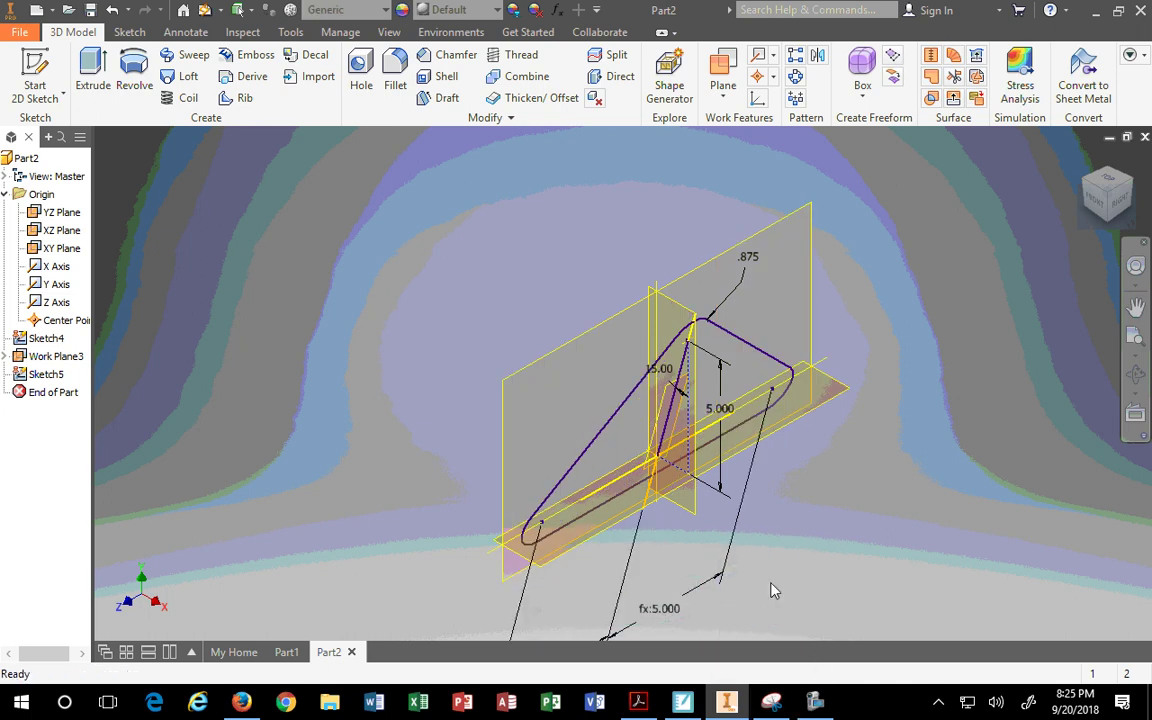
Restore the lower arc centre distance to 1.25 in and the slanted line's vertical height to 3 in
{"action": "left_click", "coordinate": [1109, 223]}
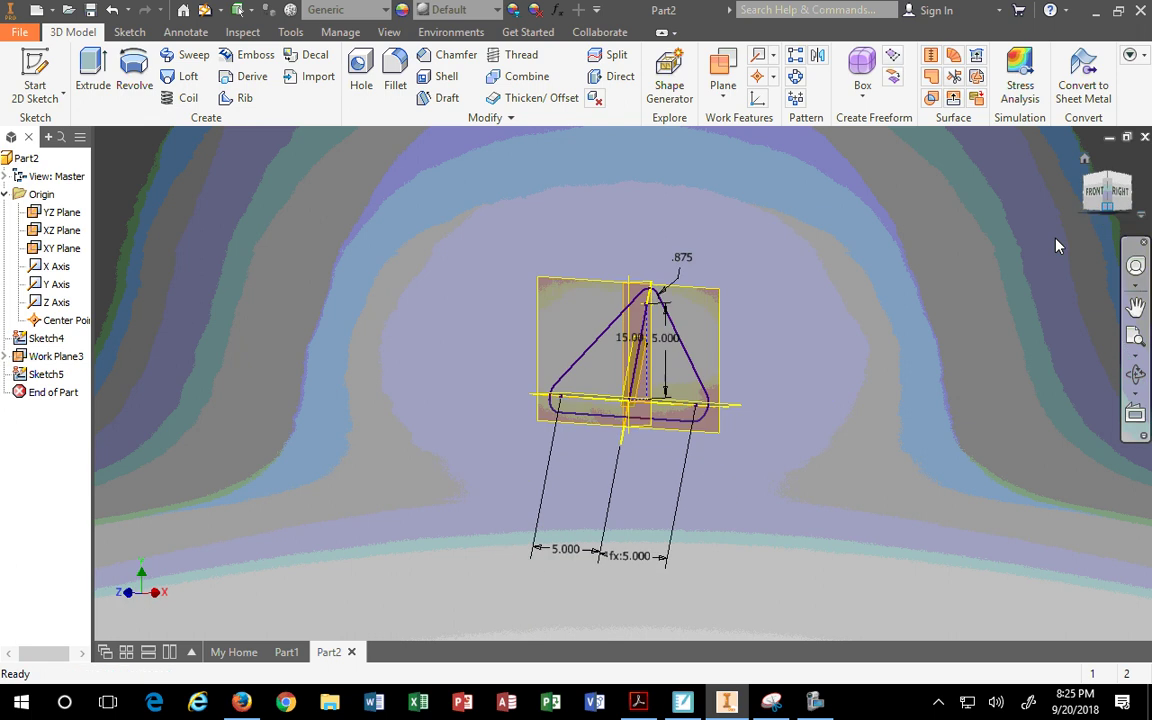
{"action": "left_click", "coordinate": [567, 476]}
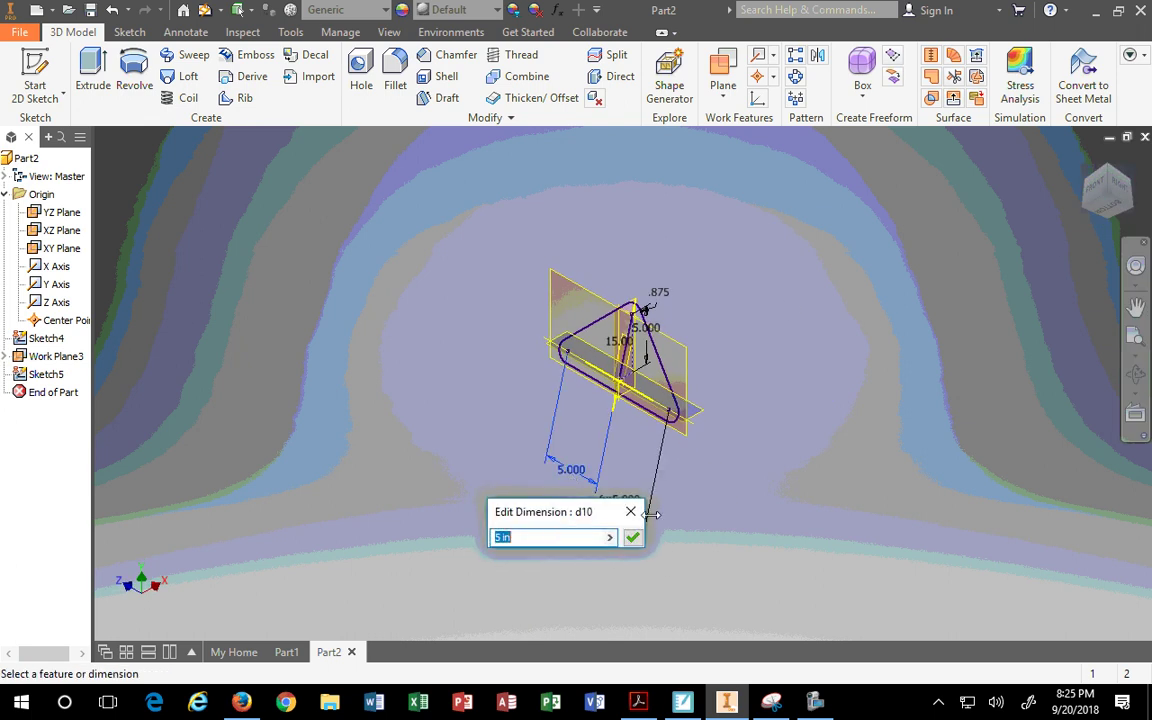
{"action": "type", "text": "1.25"}
{"action": "key", "text": "Return"}
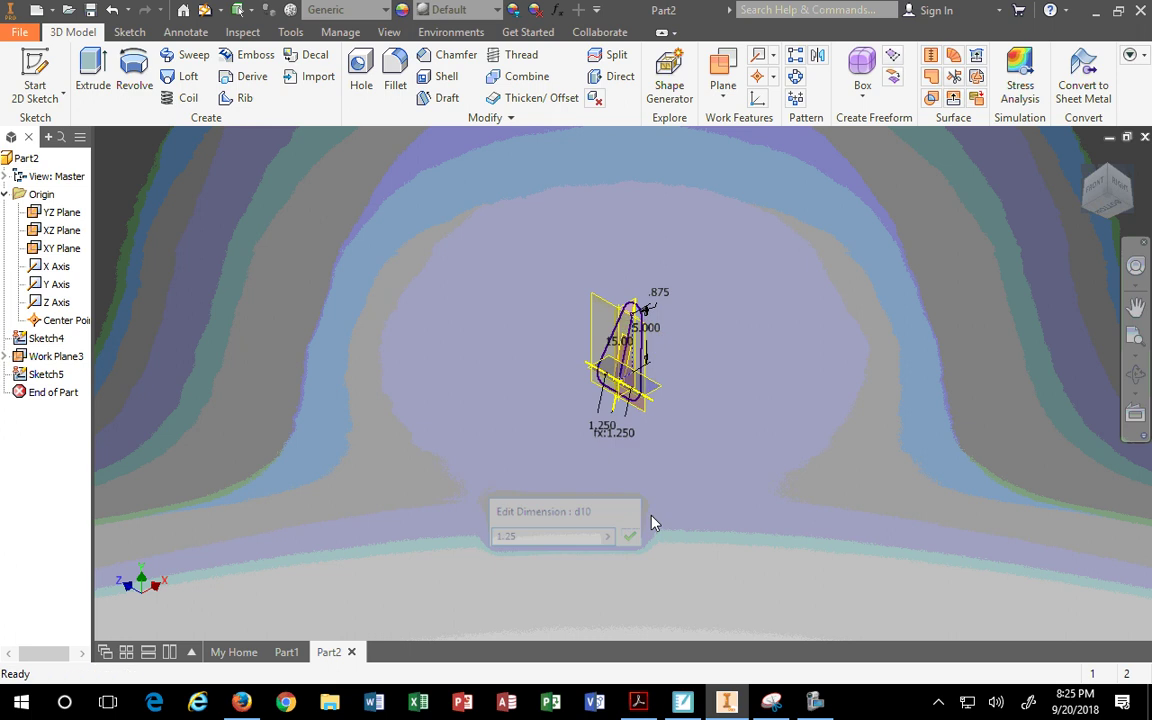
{"action": "left_click", "coordinate": [652, 336]}
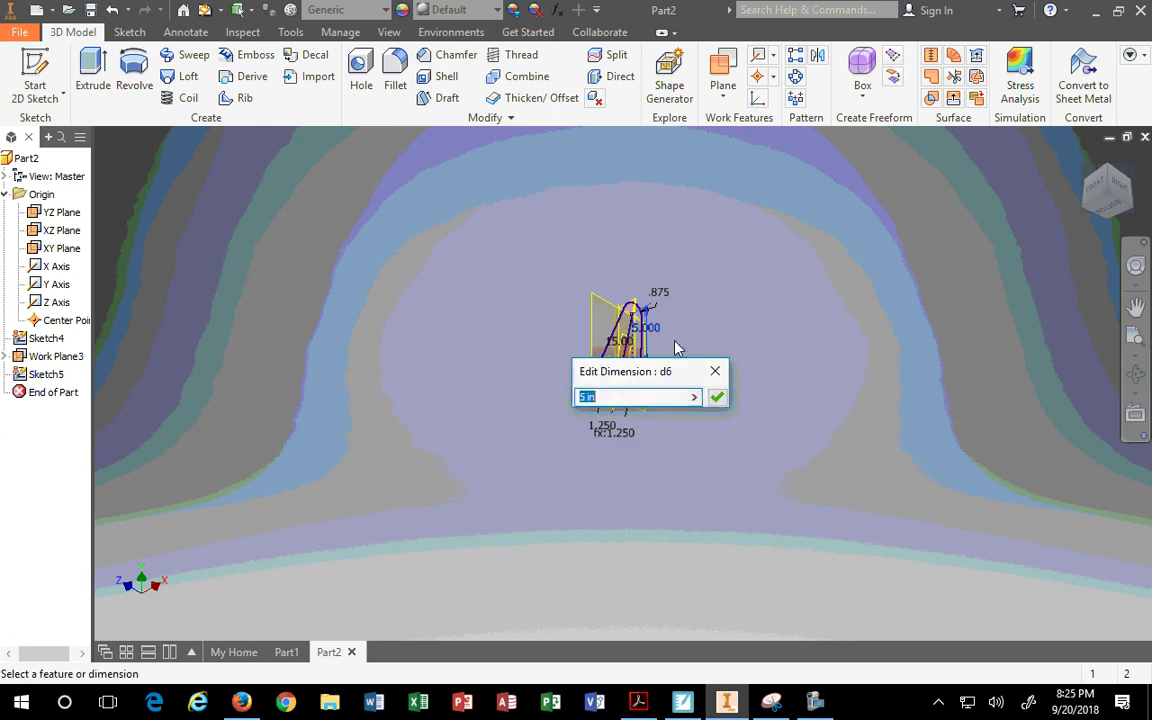
{"action": "type", "text": "1"}
{"action": "key", "text": "Return"}
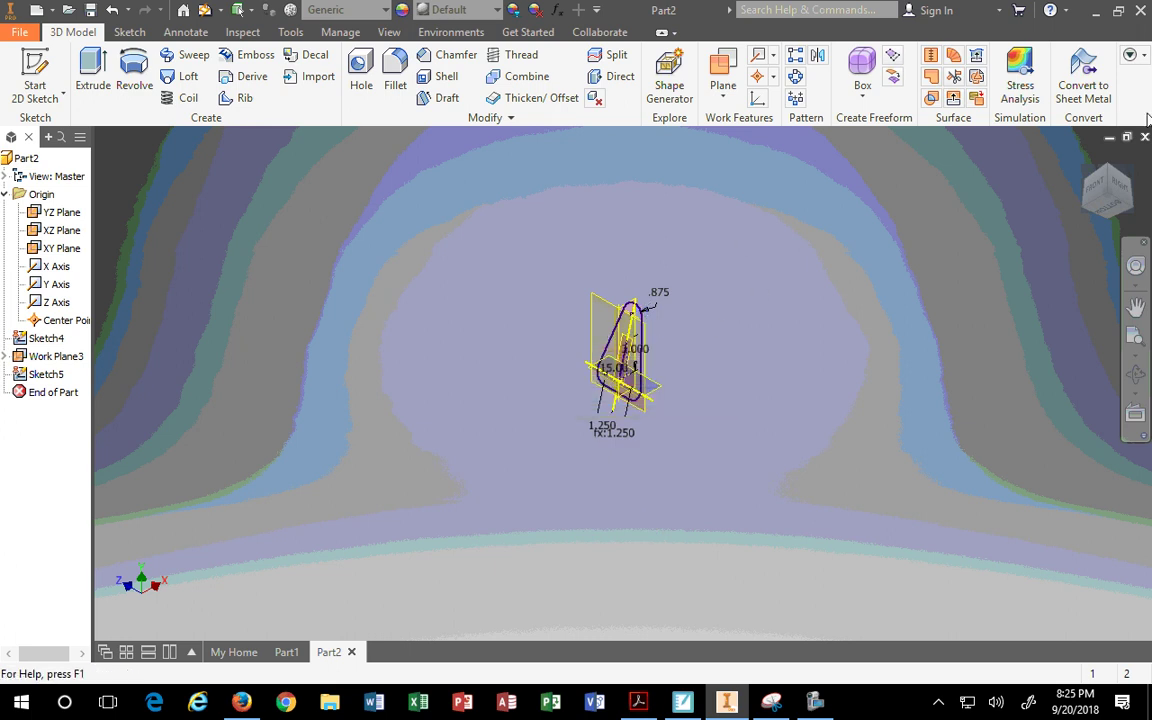
Set the slanted side line's angle to 20 degrees and update the part to rebuild the work plane and profile
{"action": "left_click", "coordinate": [1081, 158]}
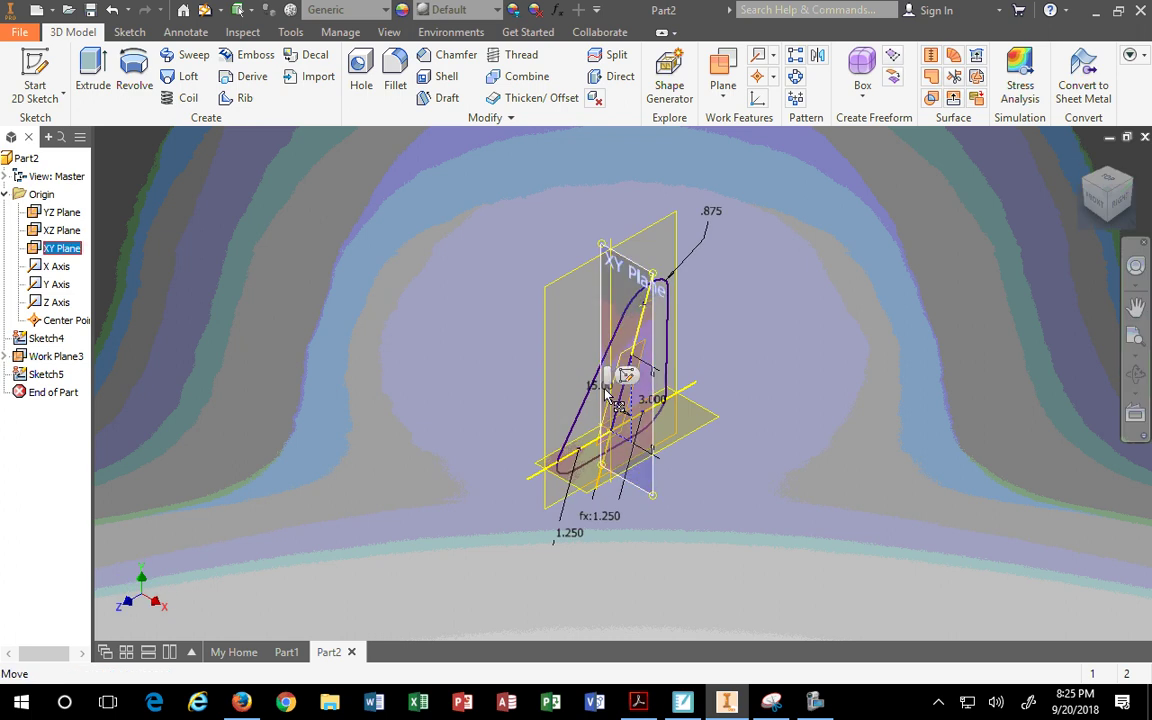
{"action": "left_click", "coordinate": [605, 395]}
{"action": "scroll", "coordinate": [598, 393], "scroll_direction": "up", "scroll_amount": 5}
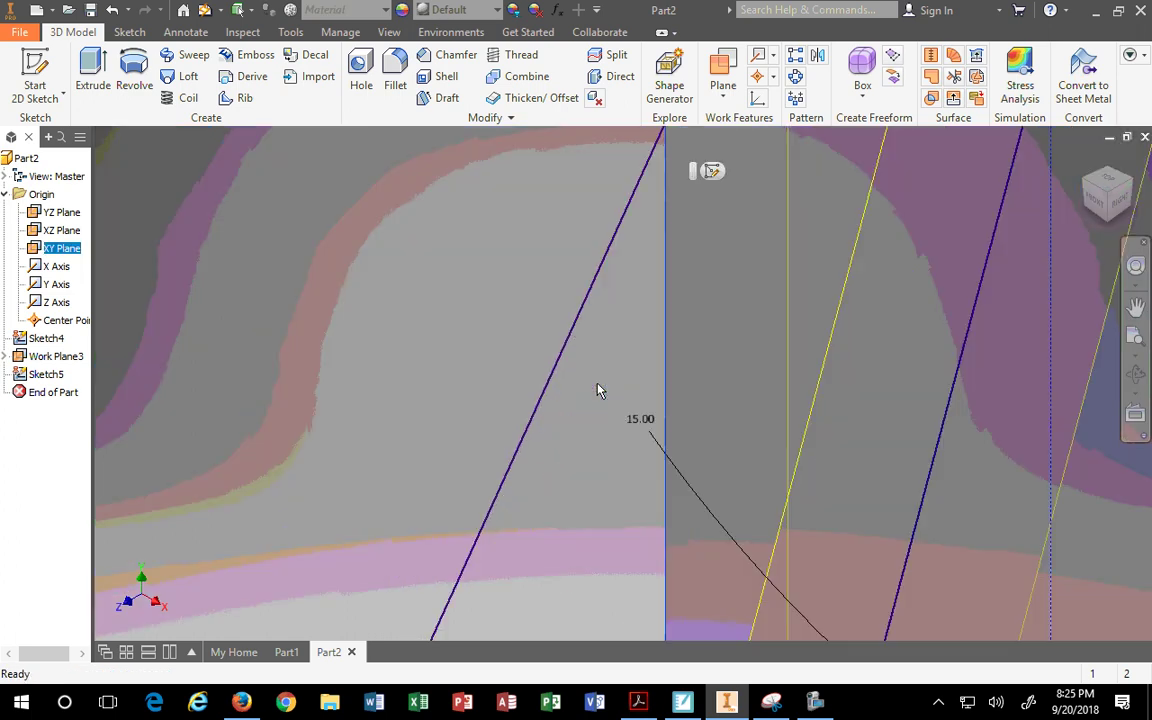
{"action": "double_click", "coordinate": [643, 419]}
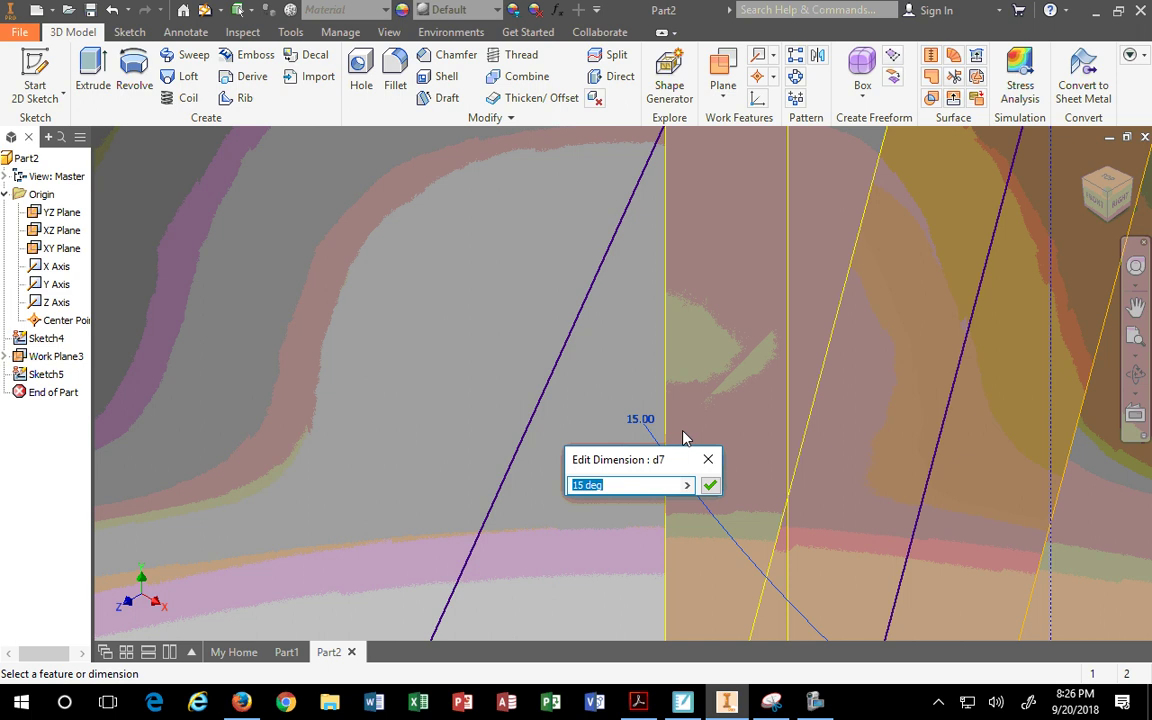
{"action": "type", "text": "20"}
{"action": "key", "text": "Return"}
{"action": "scroll", "coordinate": [770, 565], "scroll_direction": "down", "scroll_amount": 5}
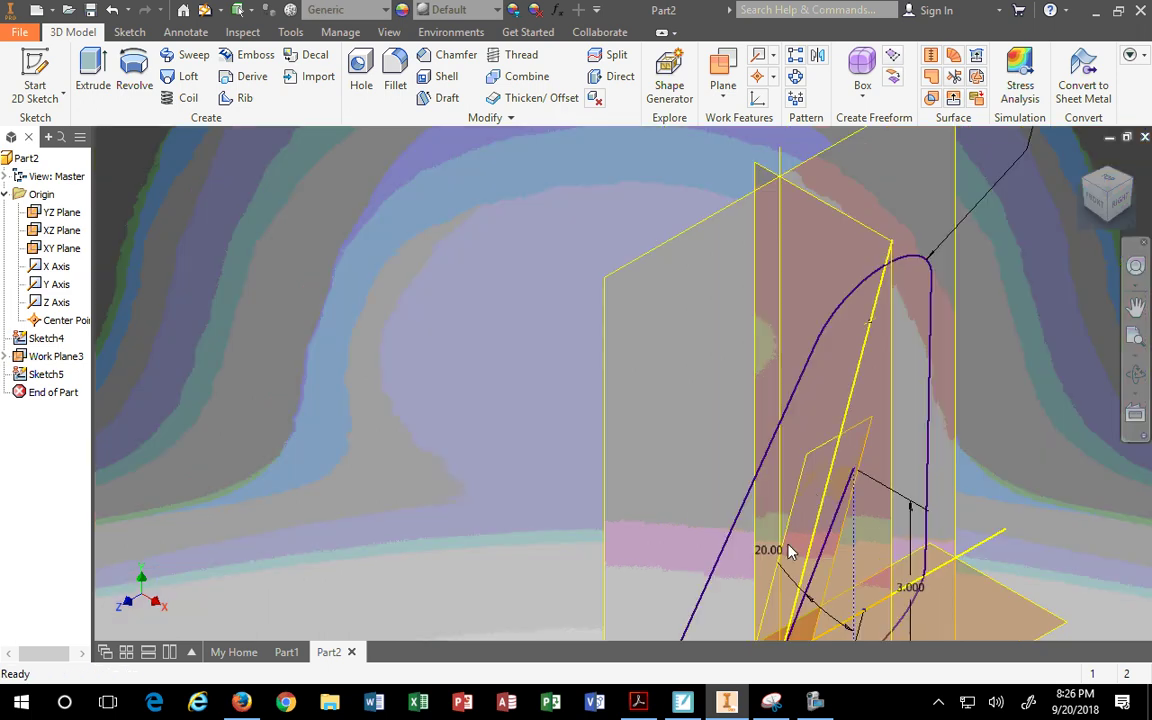
{"action": "scroll", "coordinate": [921, 322], "scroll_direction": "down", "scroll_amount": 4}
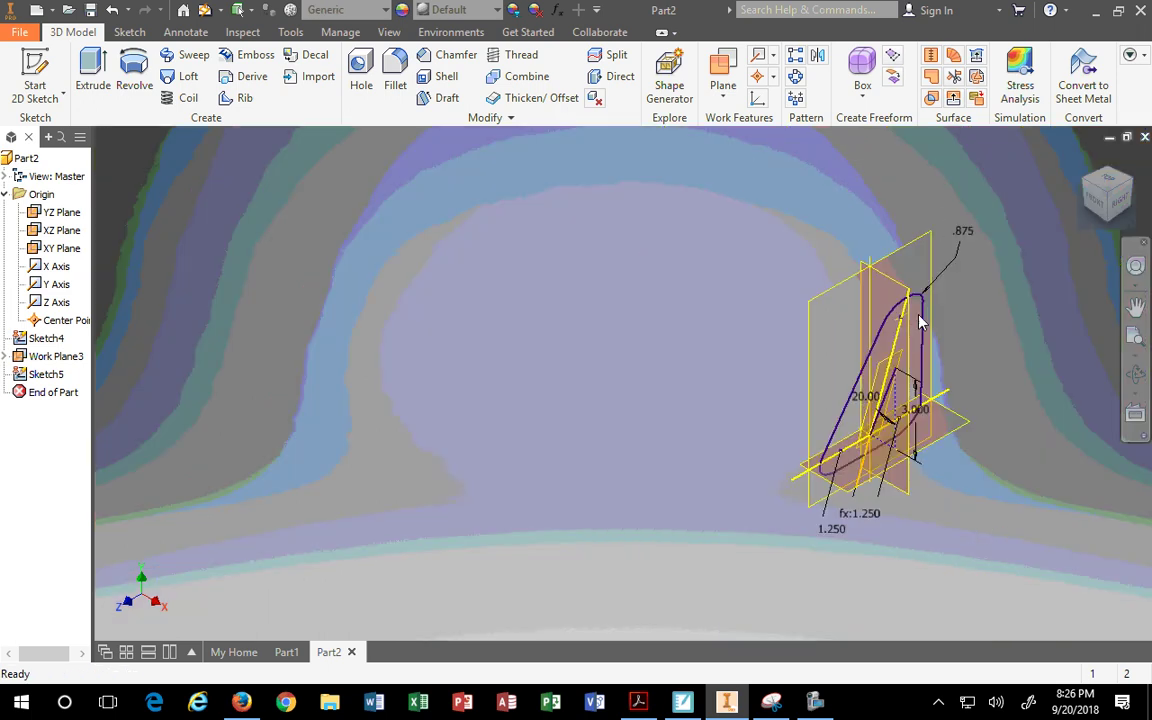
{"action": "left_click", "coordinate": [204, 10]}
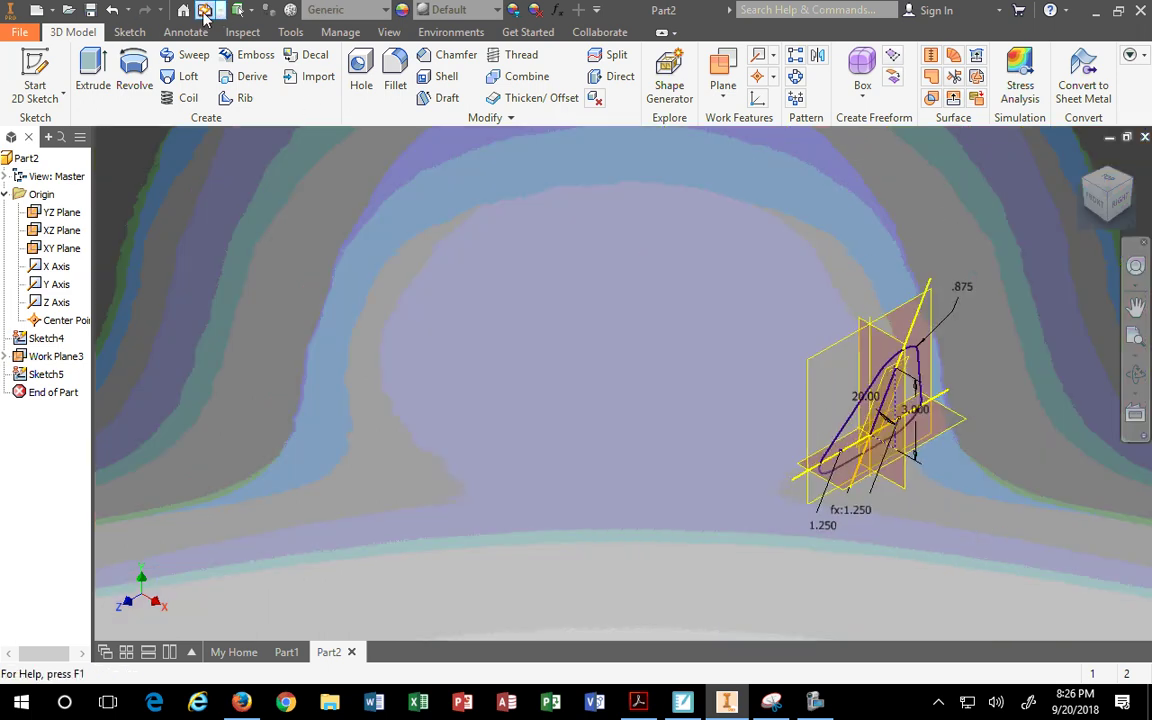
Set the radius of the profile's top arc to 1 in
{"action": "double_click", "coordinate": [963, 288]}
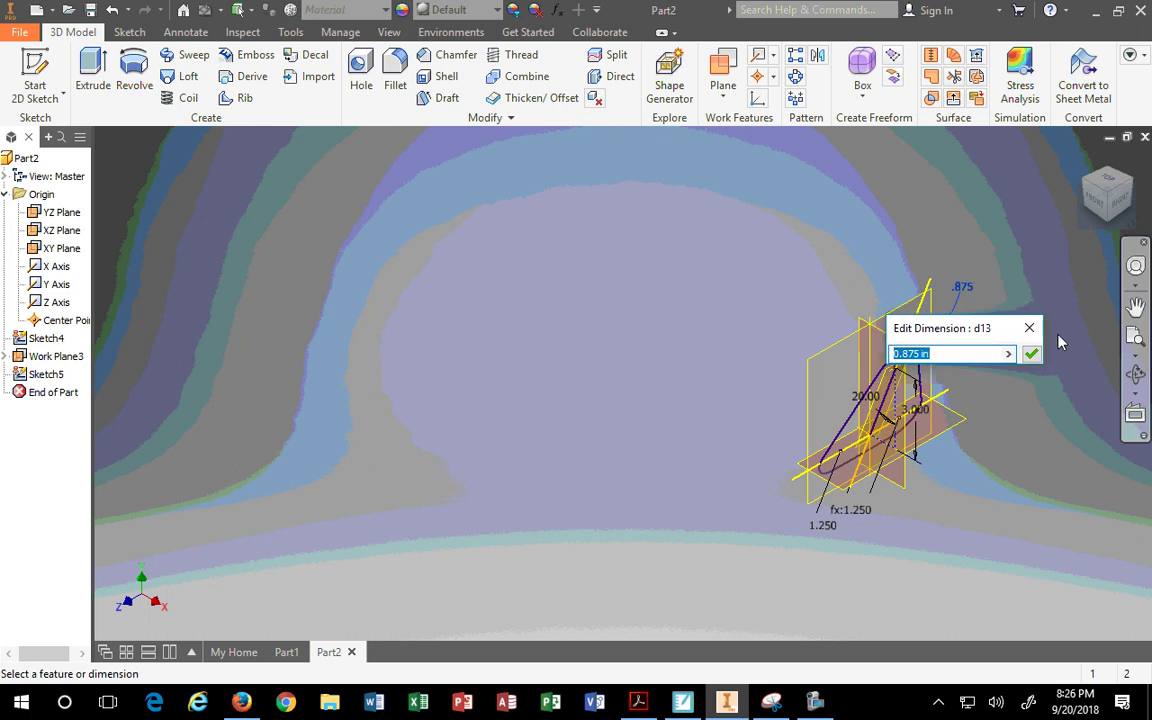
{"action": "type", "text": "1"}
{"action": "key", "text": "Return"}
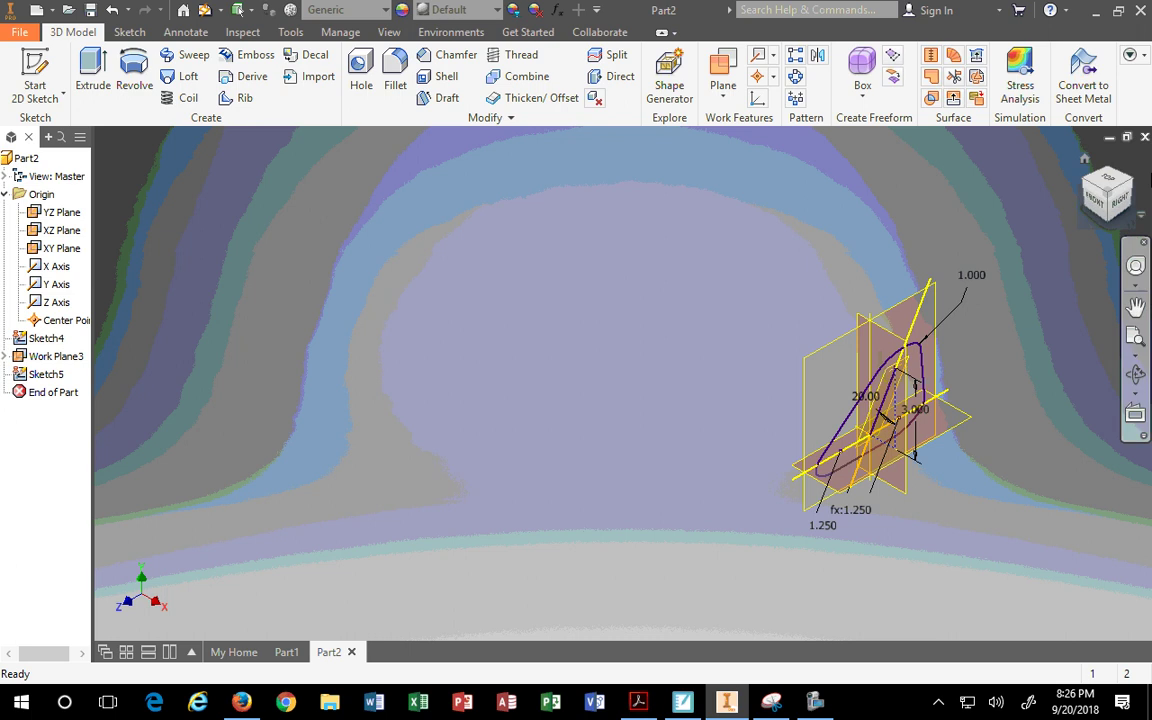
Restore the top arc radius to .875 in and the slanted line's angle to 15 degrees, and update the part
{"action": "left_click", "coordinate": [1107, 215]}
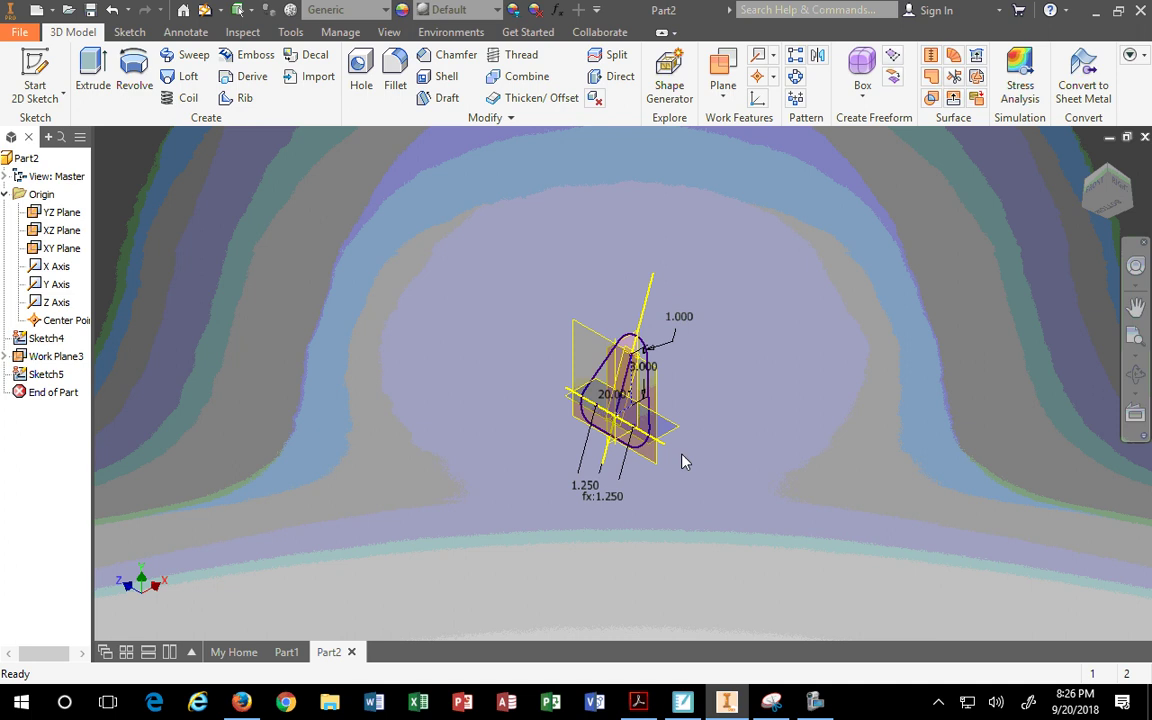
{"action": "scroll", "coordinate": [643, 375], "scroll_direction": "down", "scroll_amount": 2}
{"action": "scroll", "coordinate": [645, 378], "scroll_direction": "down", "scroll_amount": 3}
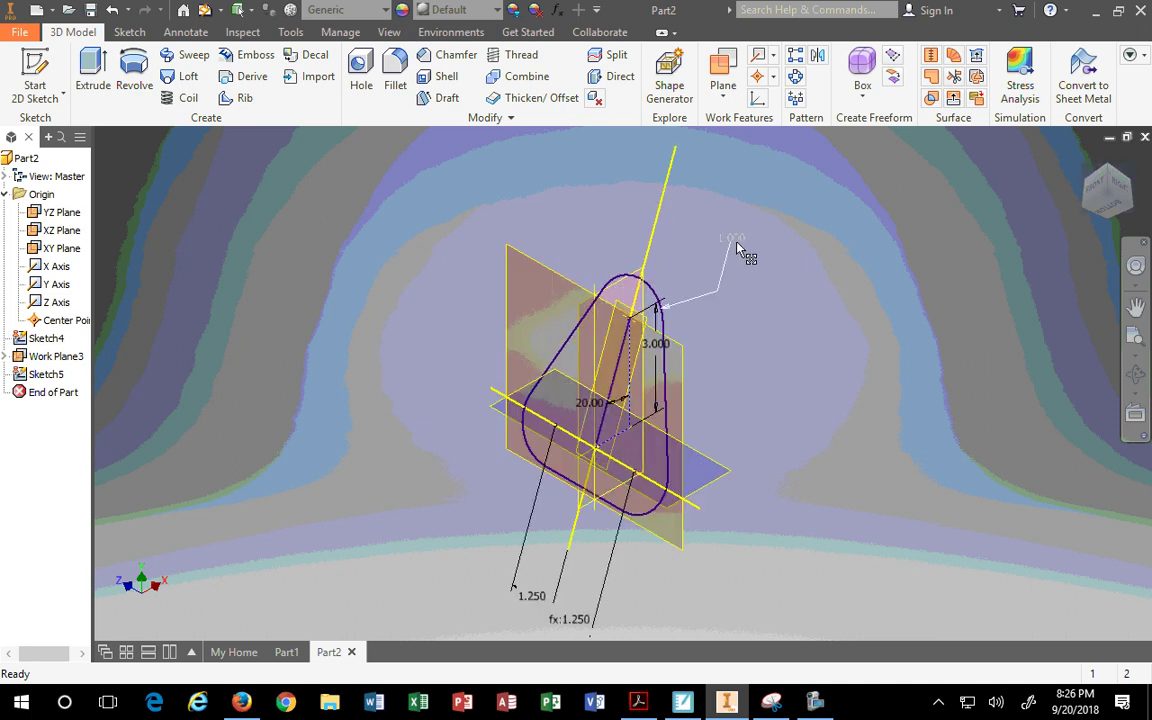
{"action": "double_click", "coordinate": [740, 246]}
{"action": "type", "text": ".875"}
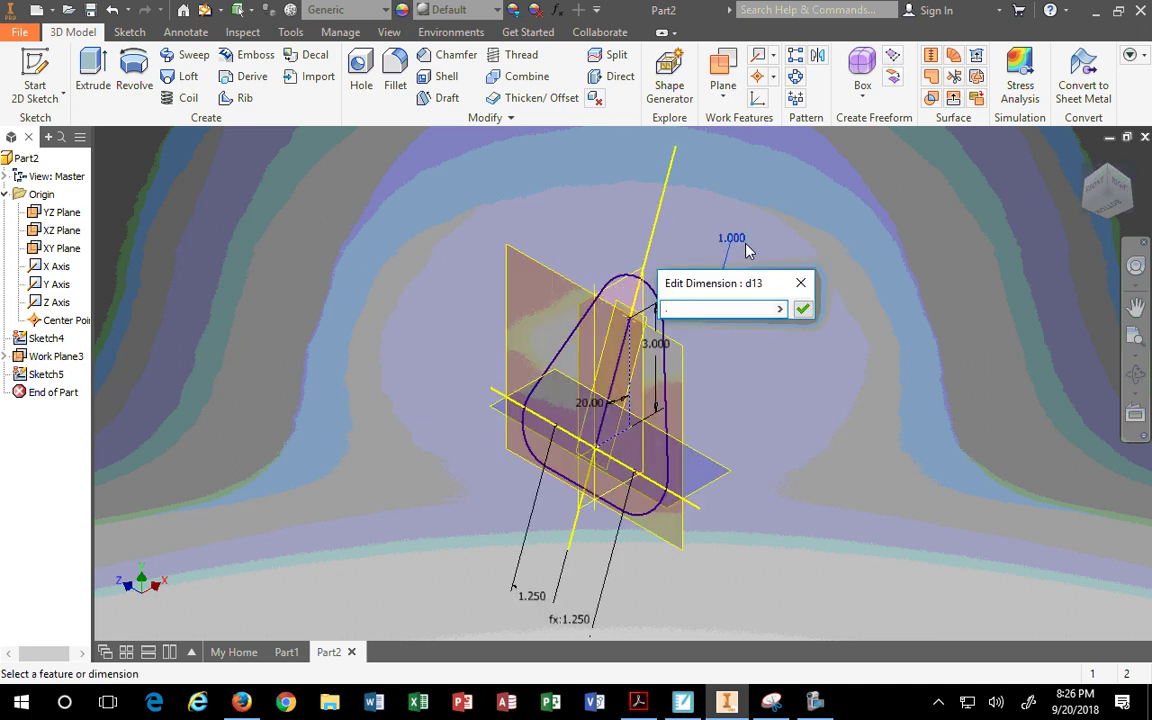
{"action": "key", "text": "Return"}
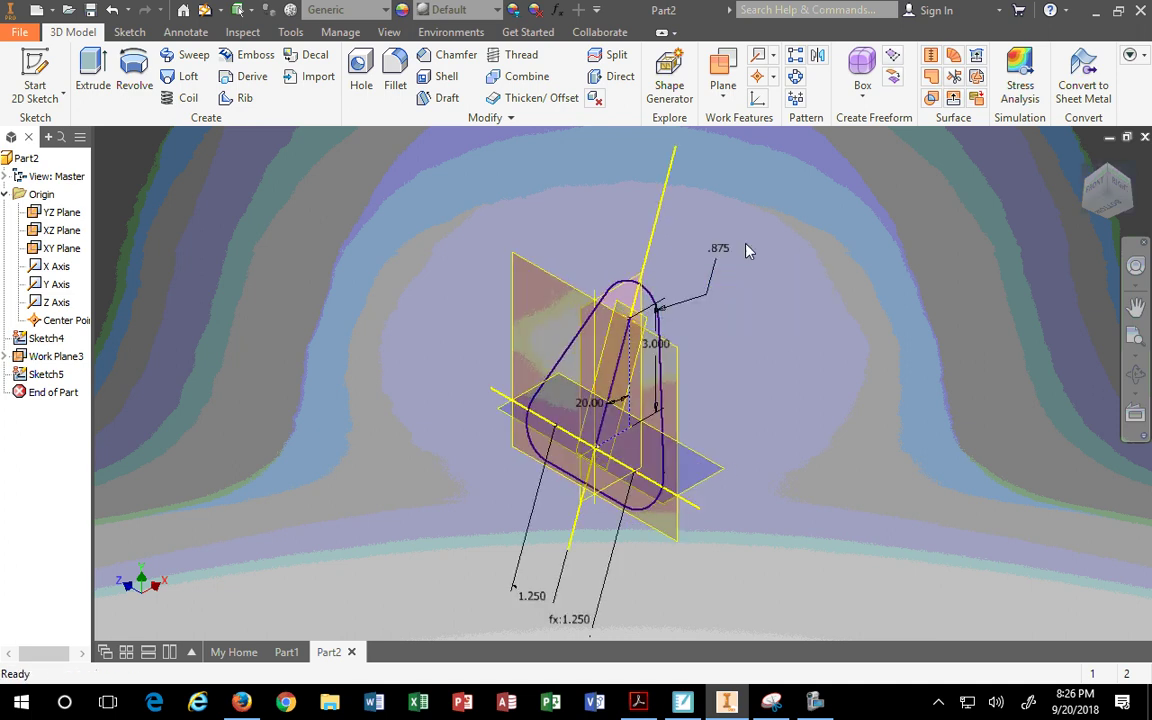
{"action": "double_click", "coordinate": [589, 402]}
{"action": "type", "text": "15"}
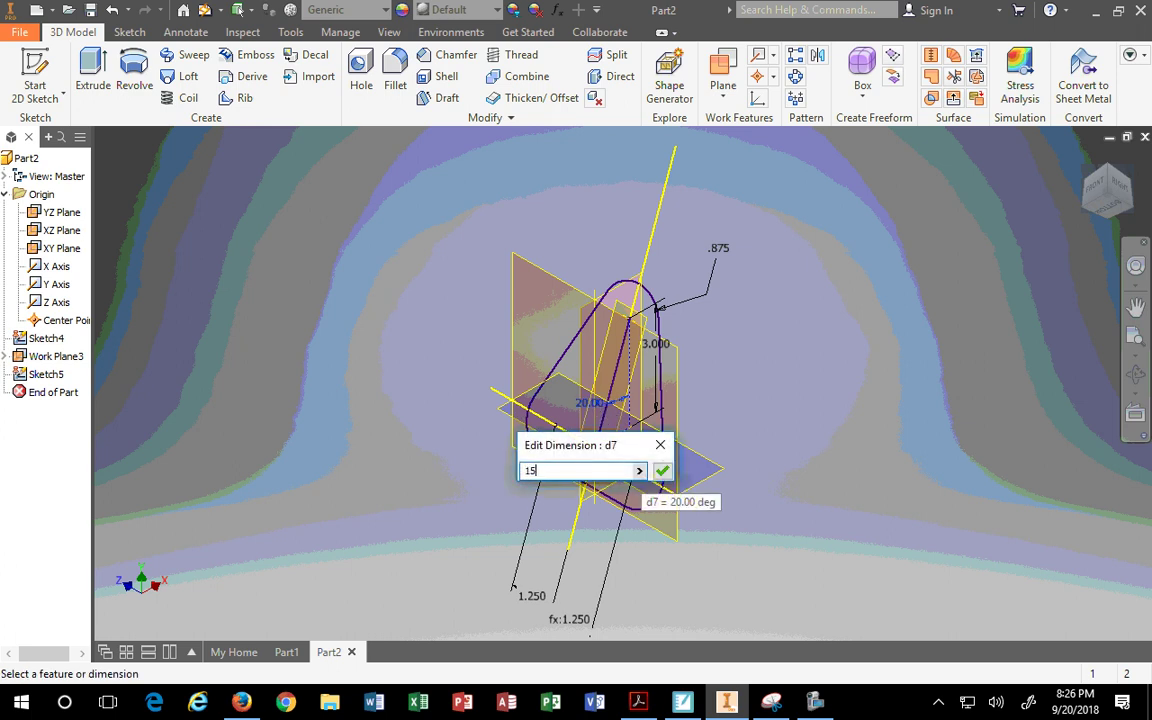
{"action": "key", "text": "Return"}
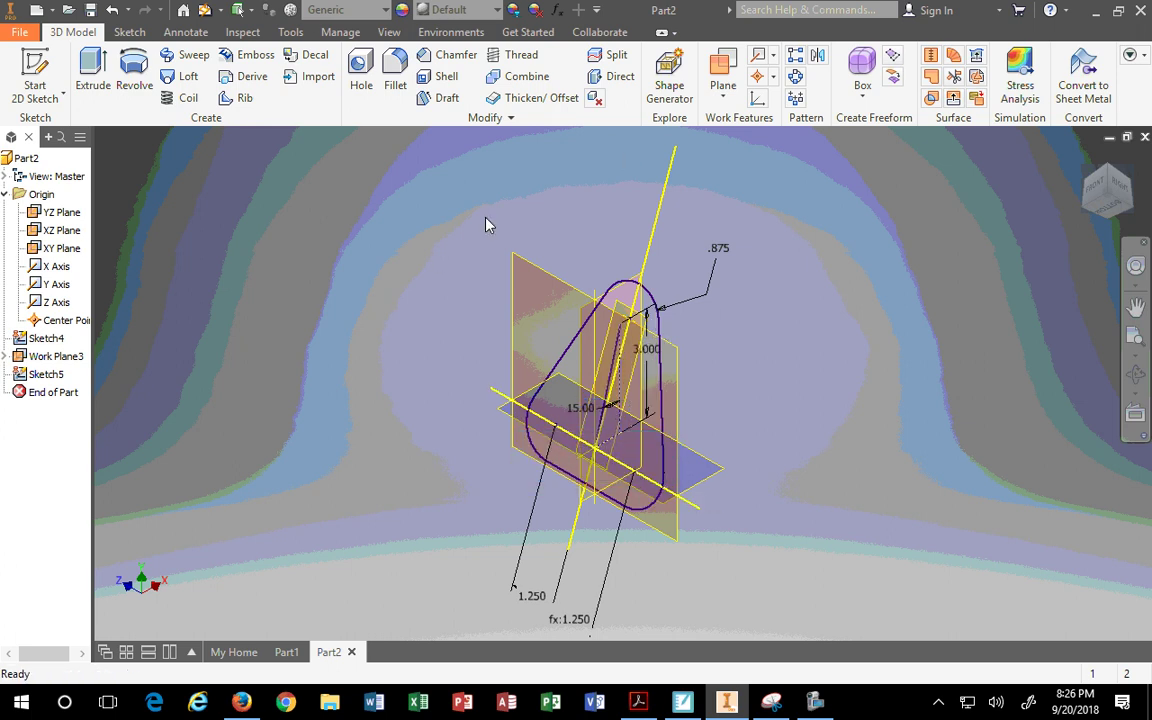
{"action": "left_click", "coordinate": [205, 12]}
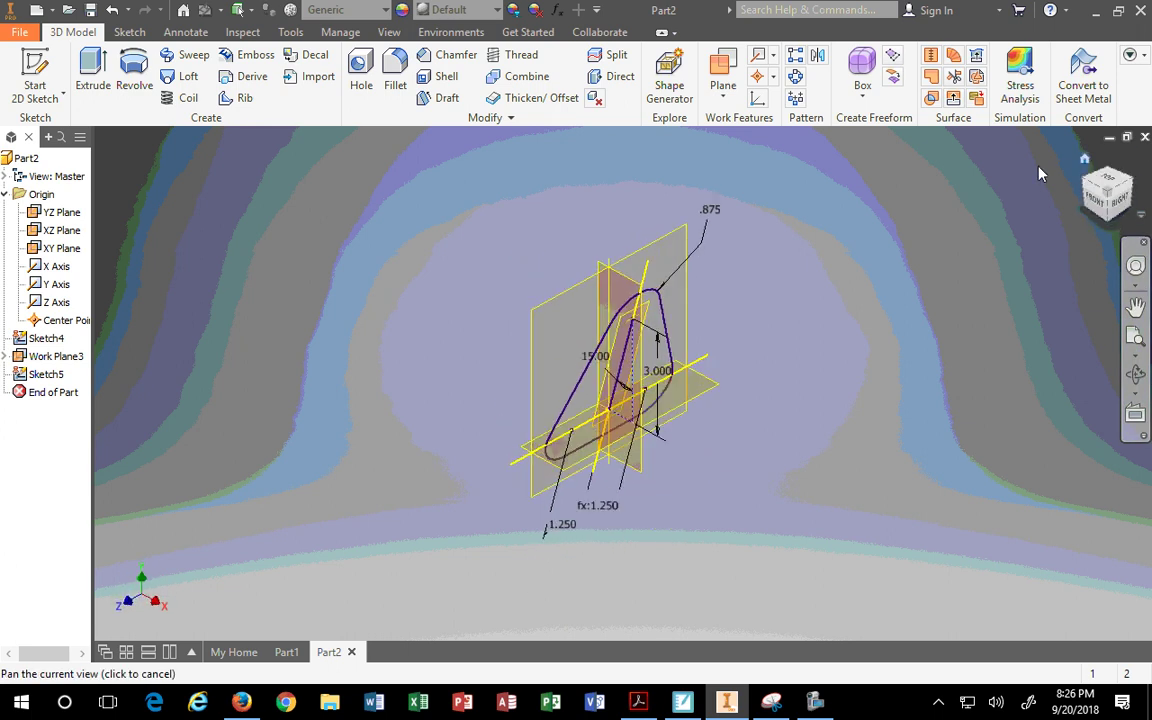
Try a lower arc centre distance of 2 in on the profile and return it to 1.25 in
{"action": "double_click", "coordinate": [562, 527]}
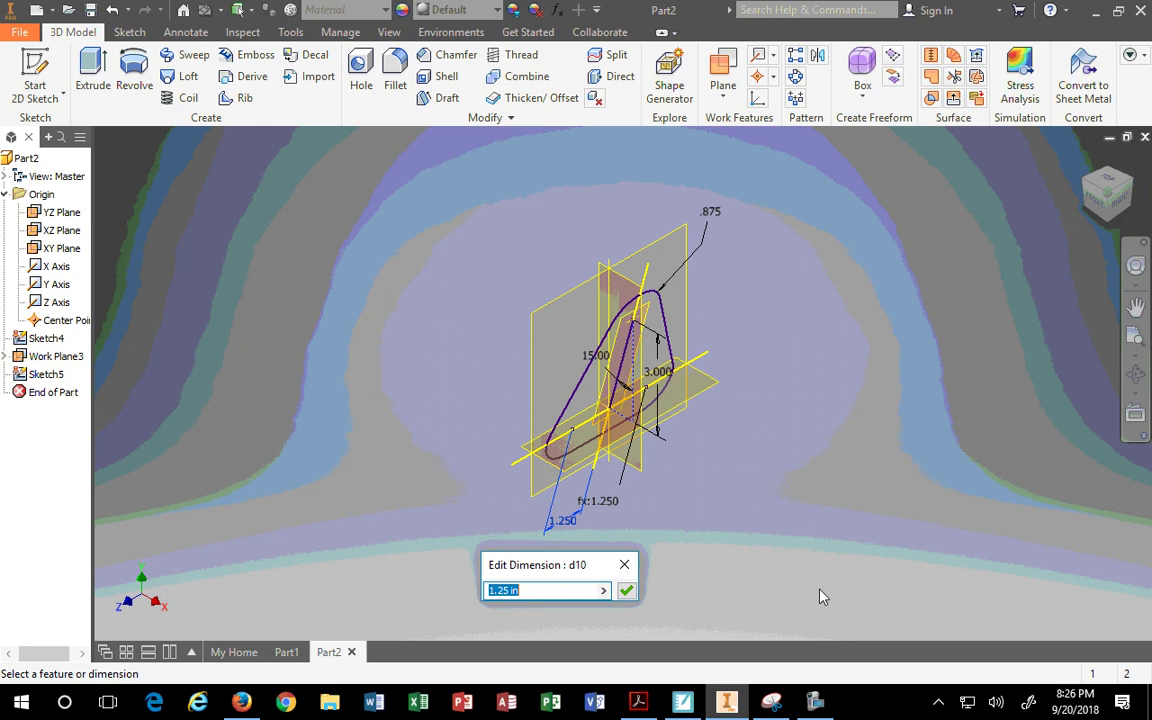
{"action": "type", "text": "2"}
{"action": "key", "text": "Return"}
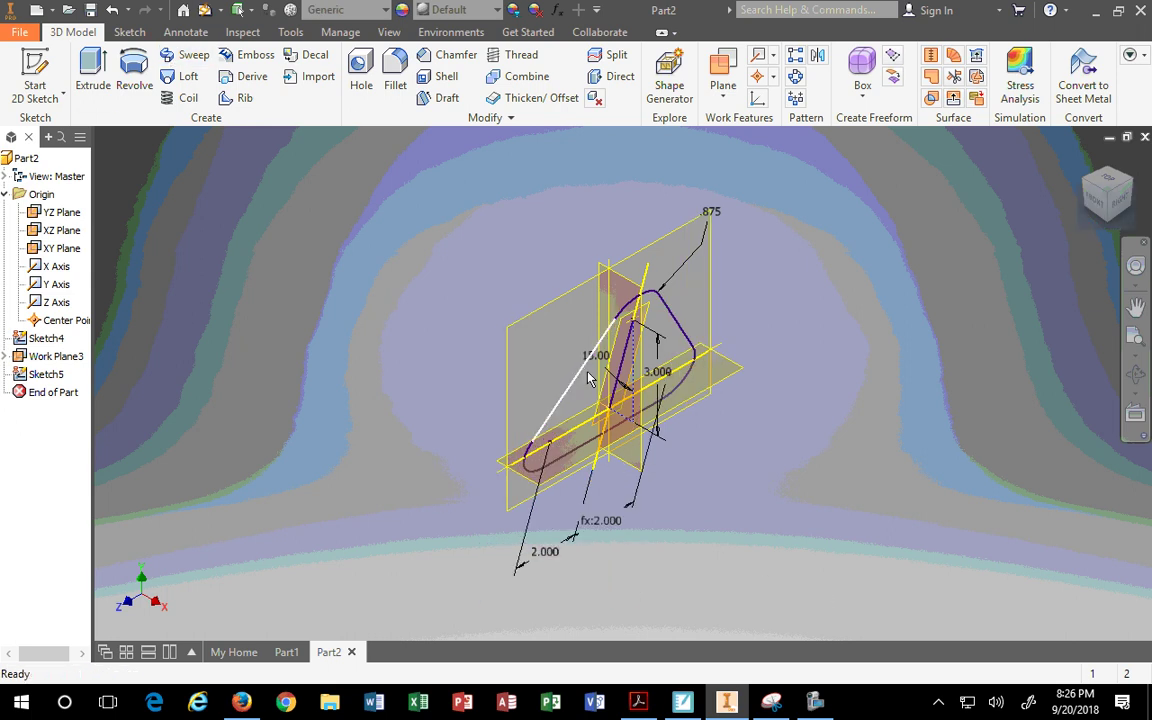
{"action": "double_click", "coordinate": [556, 558]}
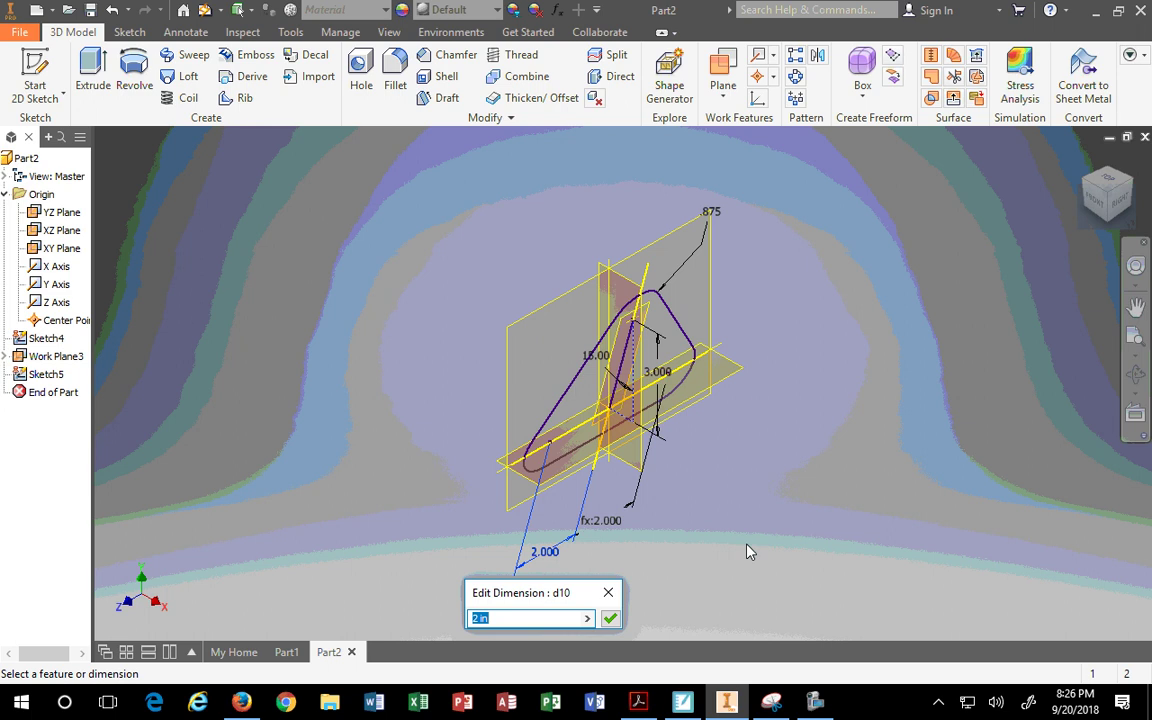
{"action": "type", "text": "1.25"}
{"action": "key", "text": "Return"}
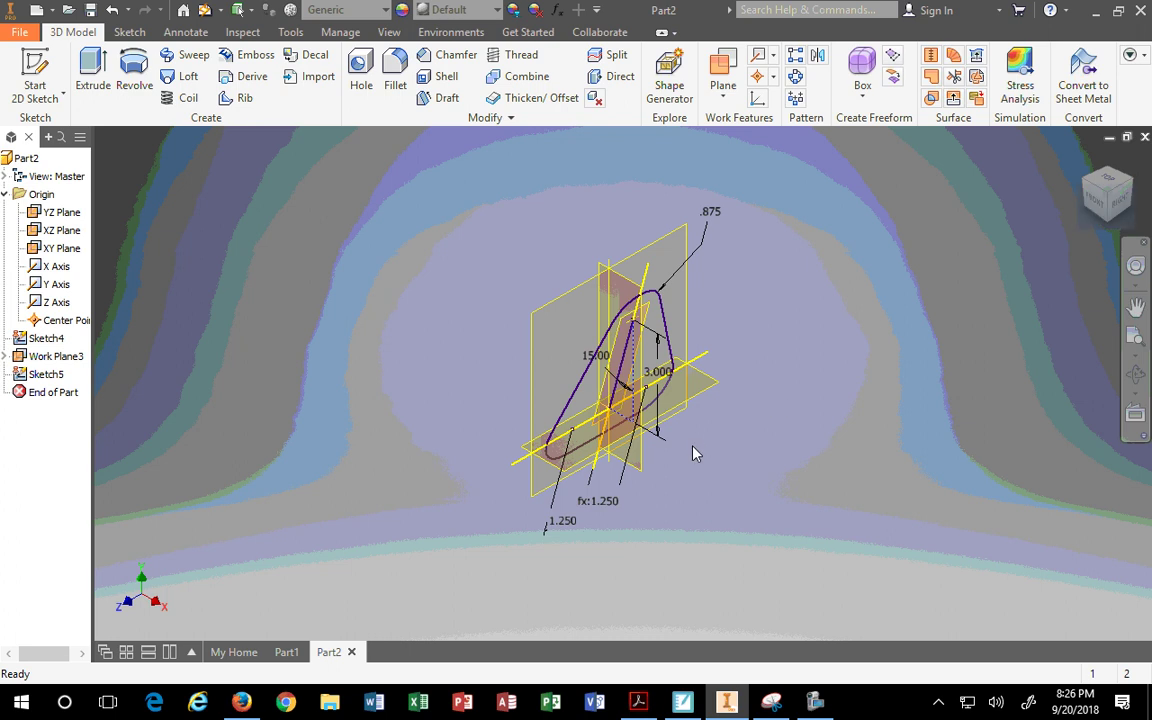
Place the modelling window beside the Snipping Tool drawing and erase the red marks around the 3.00 dimension, the upper boss and the centrelines
{"action": "double_click", "coordinate": [733, 16]}
{"action": "mouse_move", "coordinate": [735, 241]}
{"action": "left_mouse_down"}
{"action": "mouse_move", "coordinate": [34, 296]}
{"action": "mouse_move", "coordinate": [111, 321]}
{"action": "mouse_move", "coordinate": [20, 390]}
{"action": "mouse_move", "coordinate": [78, 368]}
{"action": "mouse_move", "coordinate": [1, 370]}
{"action": "left_mouse_up"}
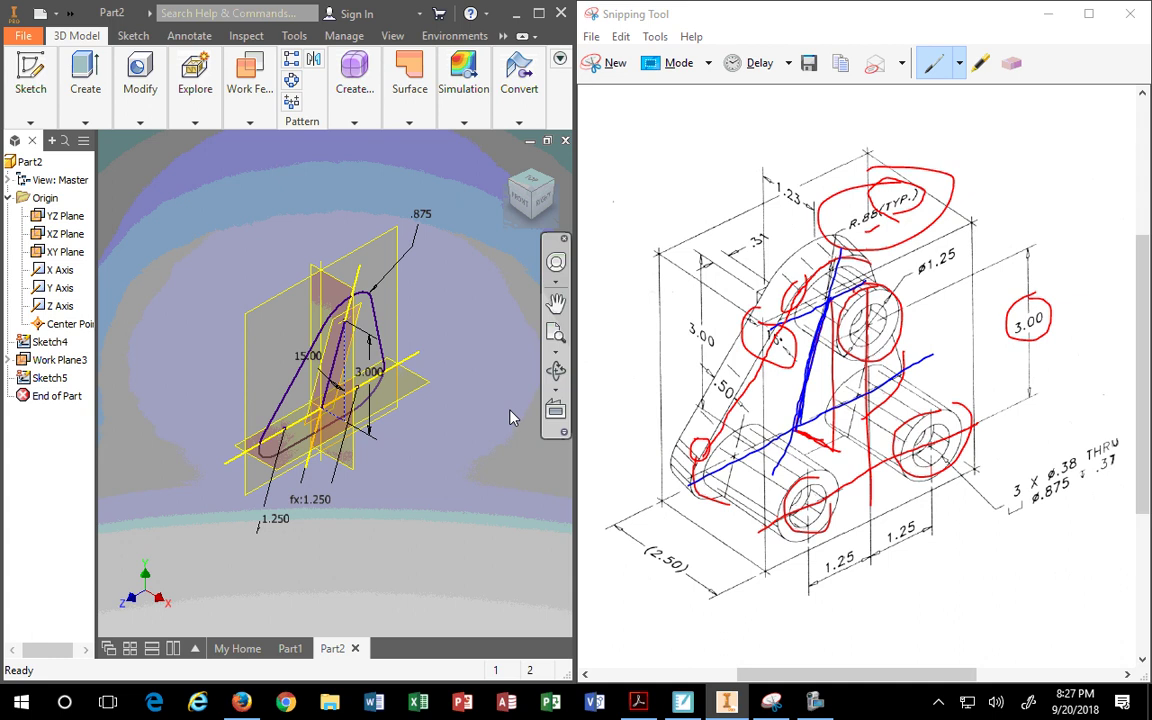
{"action": "left_click", "coordinate": [1014, 64]}
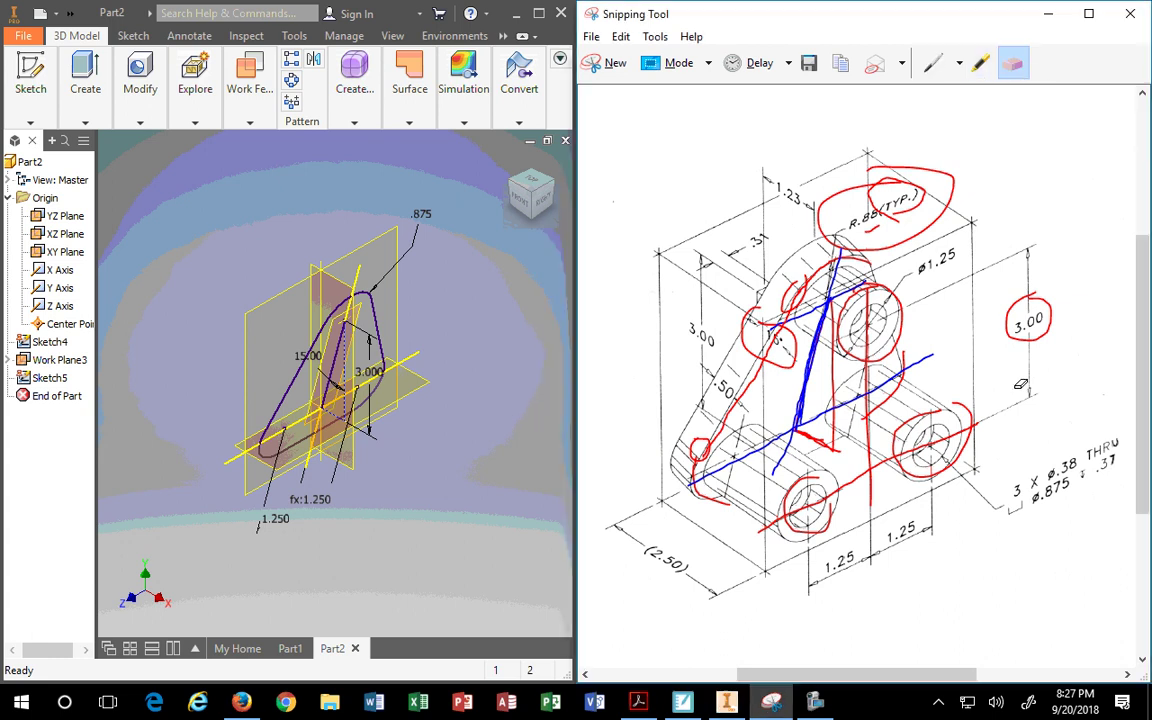
{"action": "left_click_drag", "start_coordinate": [1027, 306], "coordinate": [1007, 315]}
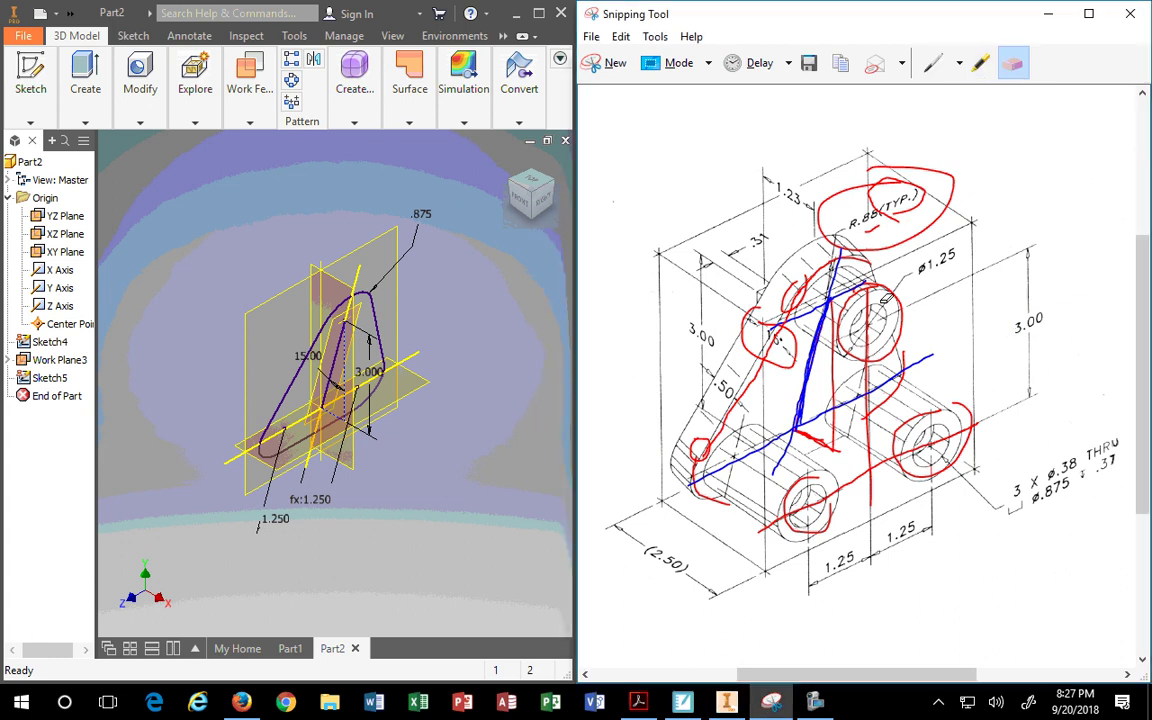
{"action": "left_click_drag", "start_coordinate": [904, 297], "coordinate": [811, 300]}
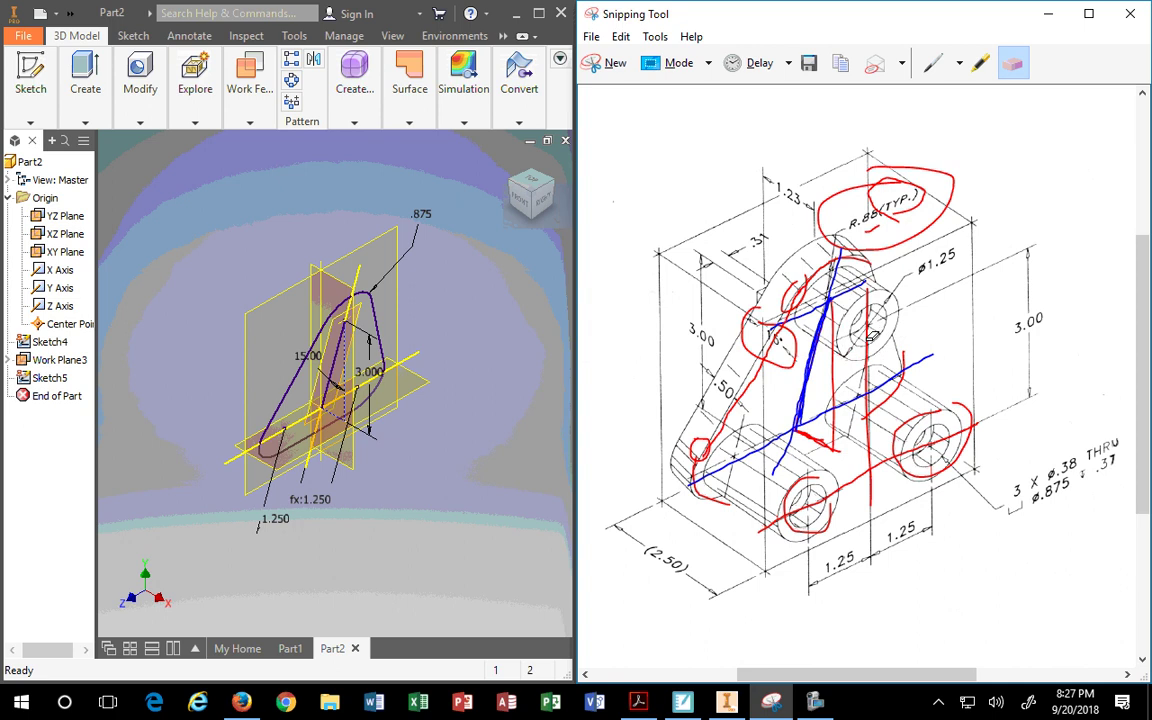
{"action": "left_click_drag", "start_coordinate": [920, 378], "coordinate": [900, 391]}
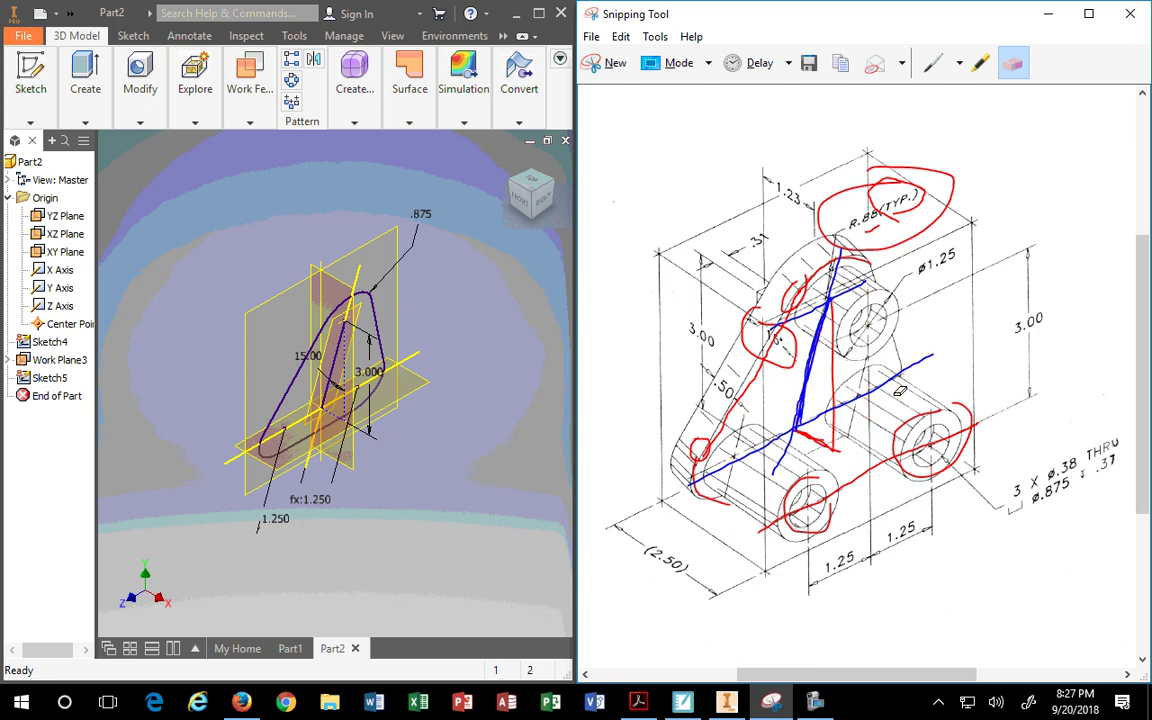
{"action": "left_click_drag", "start_coordinate": [742, 366], "coordinate": [774, 359]}
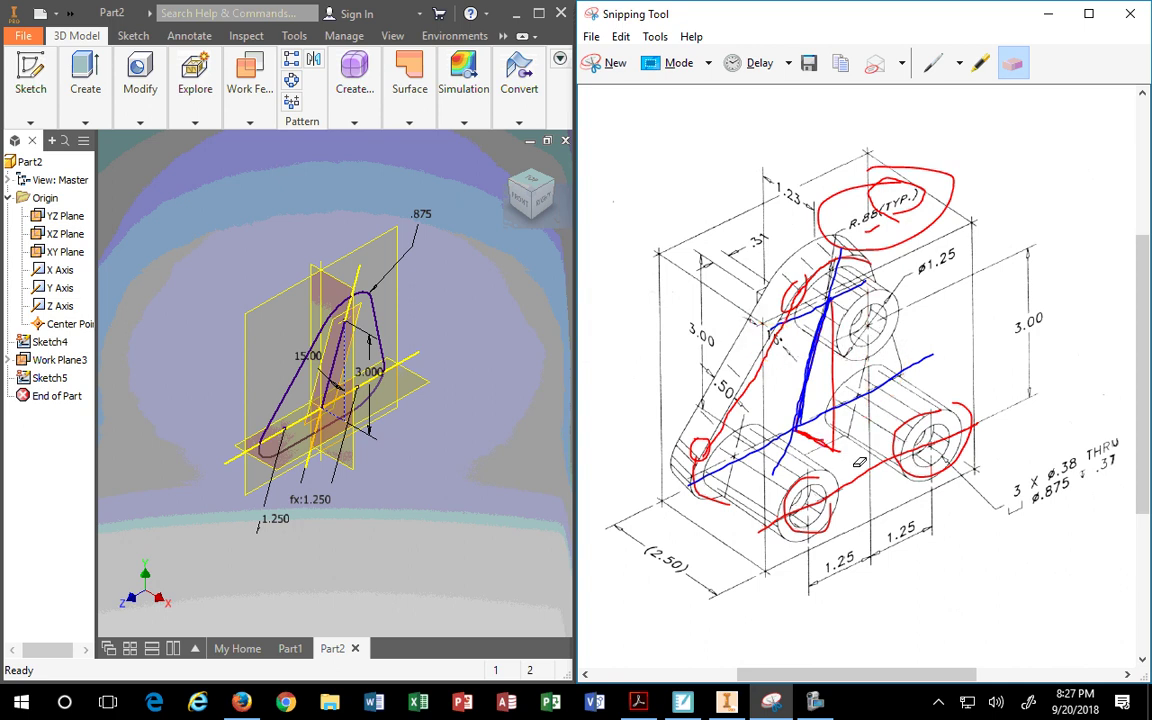
{"action": "left_click_drag", "start_coordinate": [860, 462], "coordinate": [830, 488]}
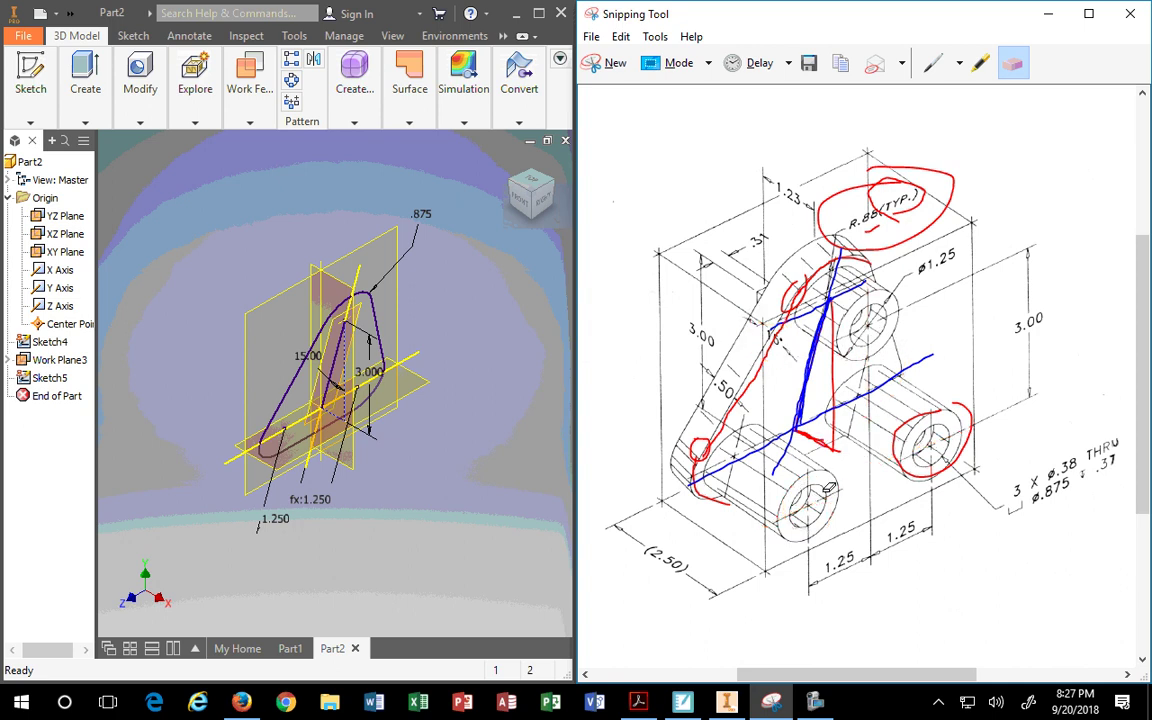
Erase the red circles on the right boss, the R.88 note and the plate edge, and the short red triangle lines
{"action": "left_click", "coordinate": [924, 422]}
{"action": "left_click_drag", "start_coordinate": [941, 166], "coordinate": [876, 225]}
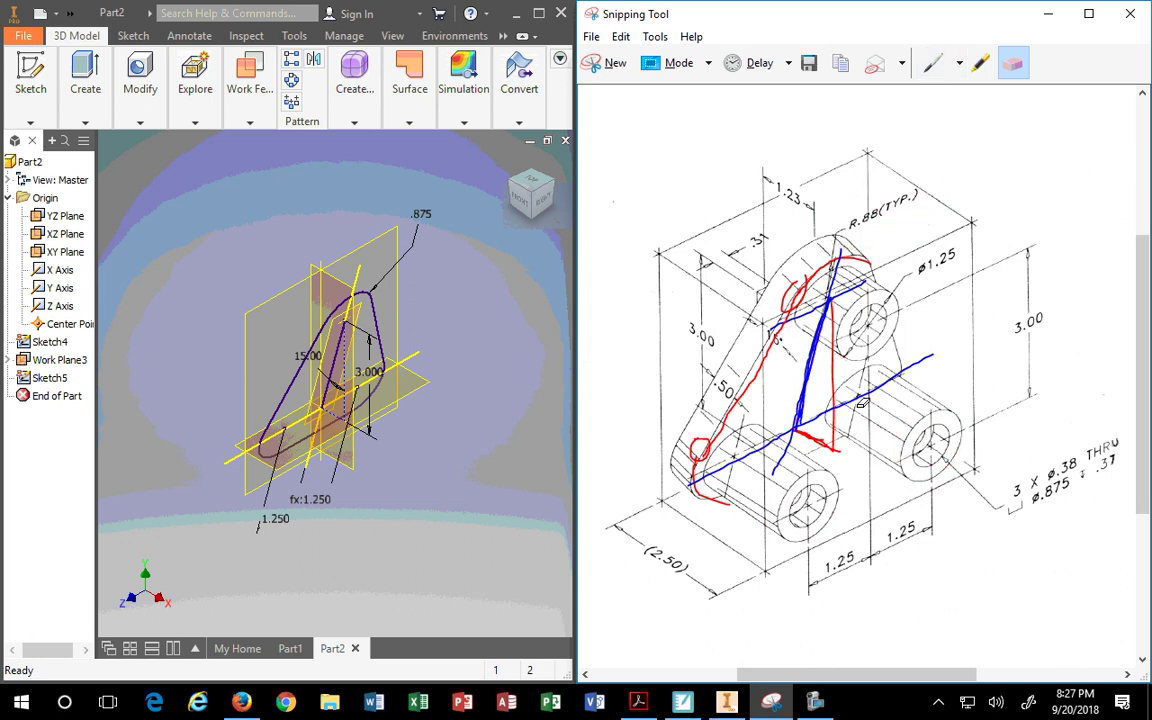
{"action": "left_click", "coordinate": [788, 288]}
{"action": "left_click", "coordinate": [705, 439]}
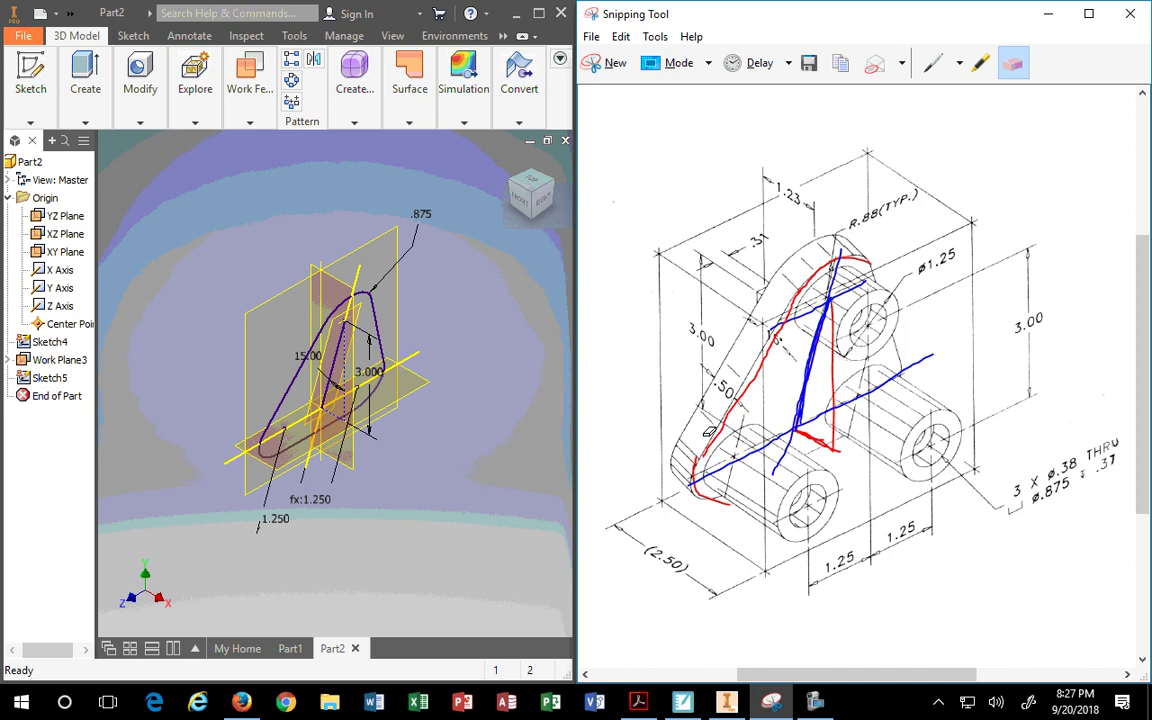
{"action": "left_click", "coordinate": [828, 448]}
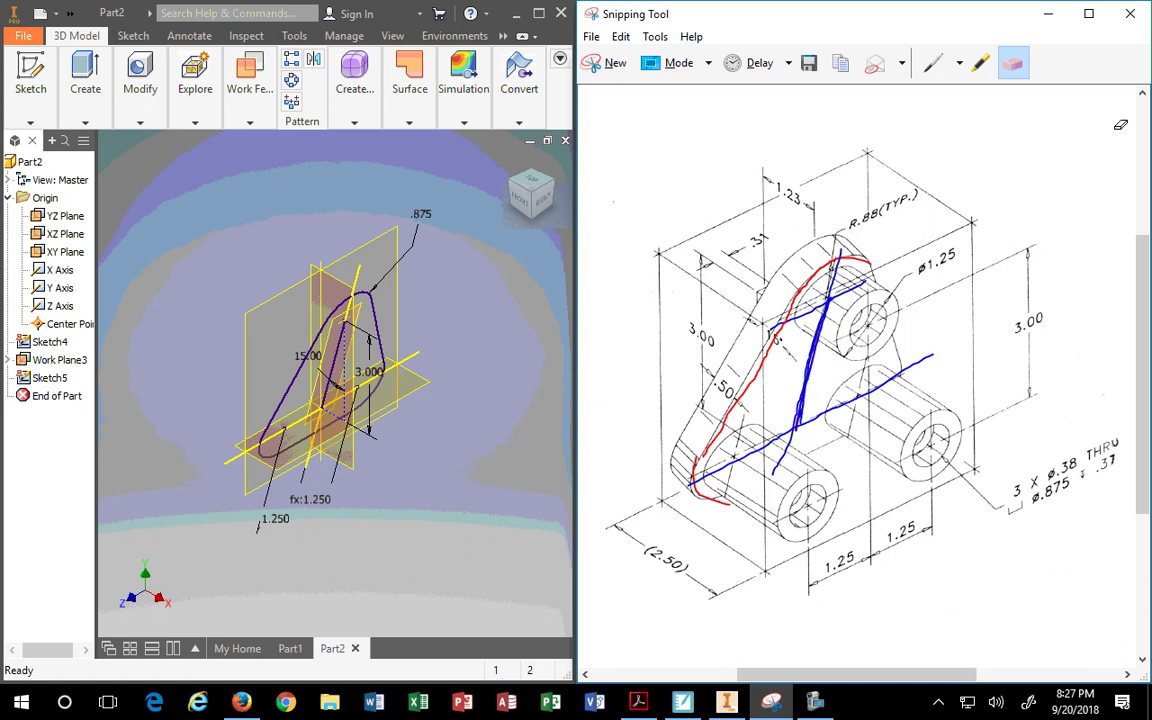
{"action": "left_click", "coordinate": [959, 64]}
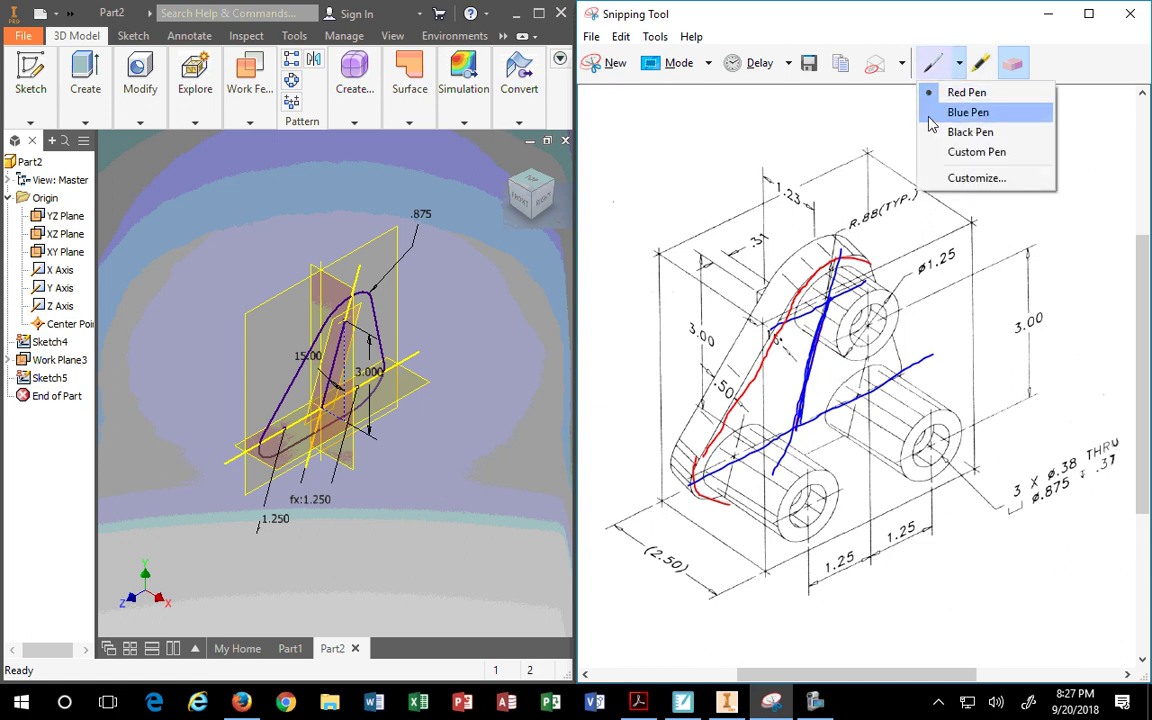
{"action": "left_click", "coordinate": [935, 92]}
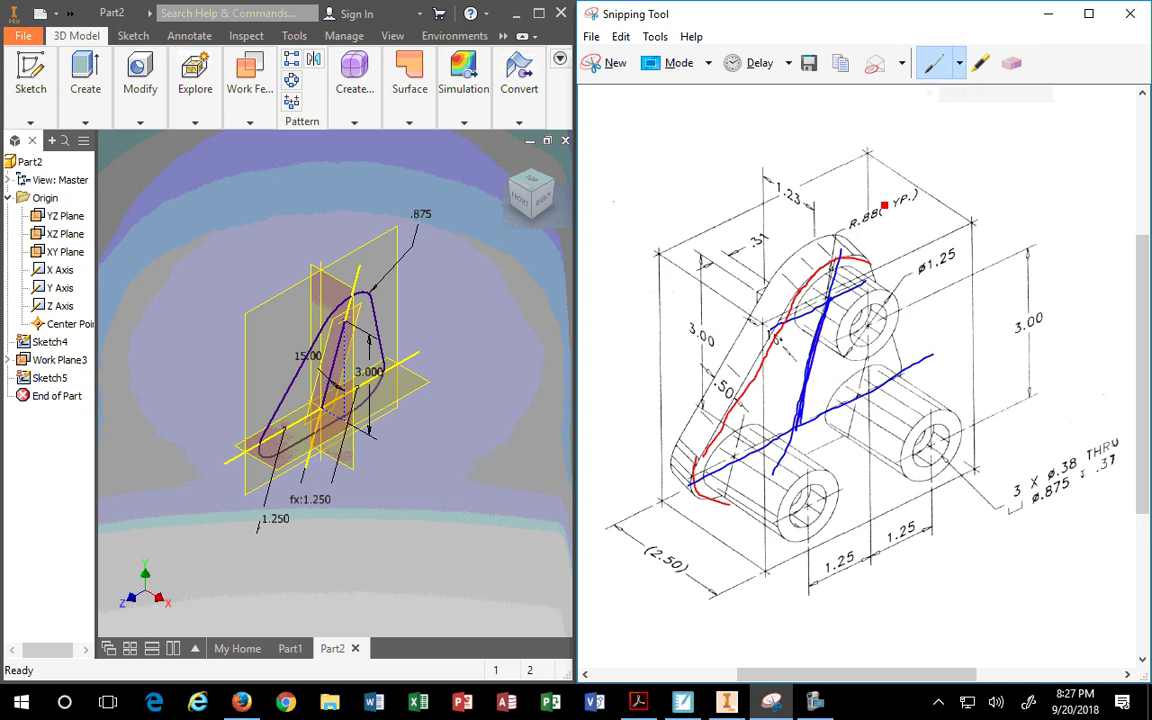
{"action": "mouse_move", "coordinate": [850, 260]}
{"action": "left_mouse_down"}
{"action": "mouse_move", "coordinate": [880, 290]}
{"action": "mouse_move", "coordinate": [900, 402]}
{"action": "left_mouse_up"}
{"action": "left_click_drag", "start_coordinate": [861, 428], "coordinate": [693, 476]}
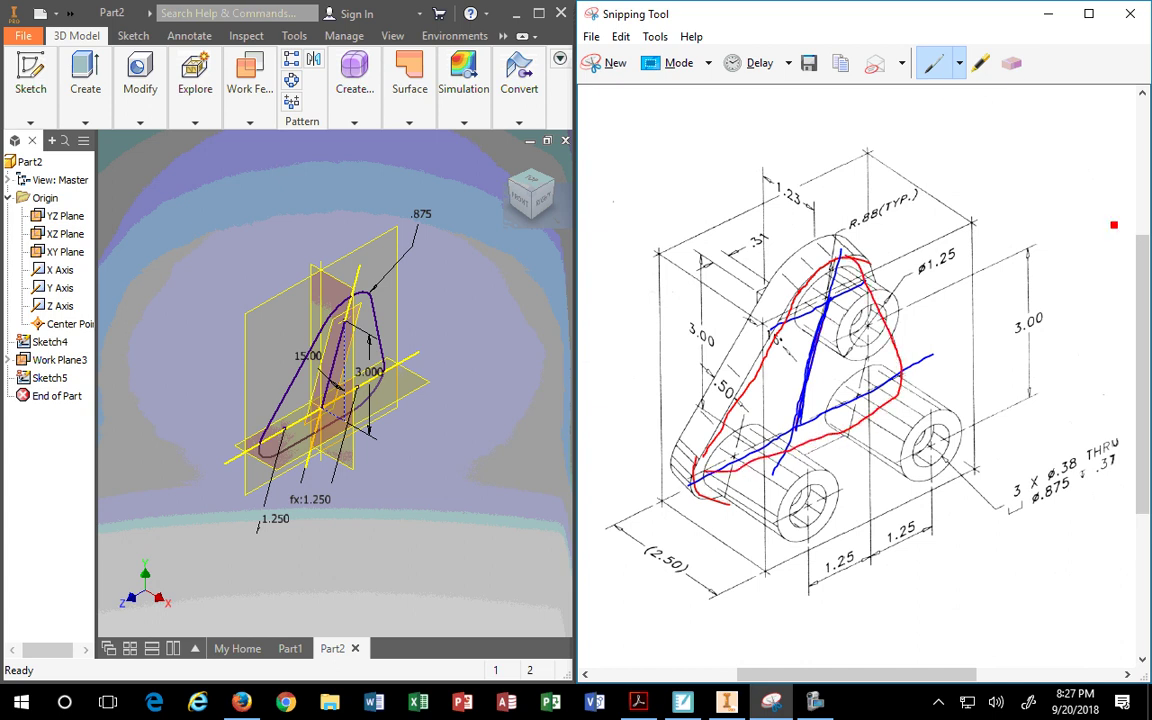
{"action": "left_click", "coordinate": [1012, 62]}
{"action": "left_click_drag", "start_coordinate": [822, 426], "coordinate": [916, 420]}
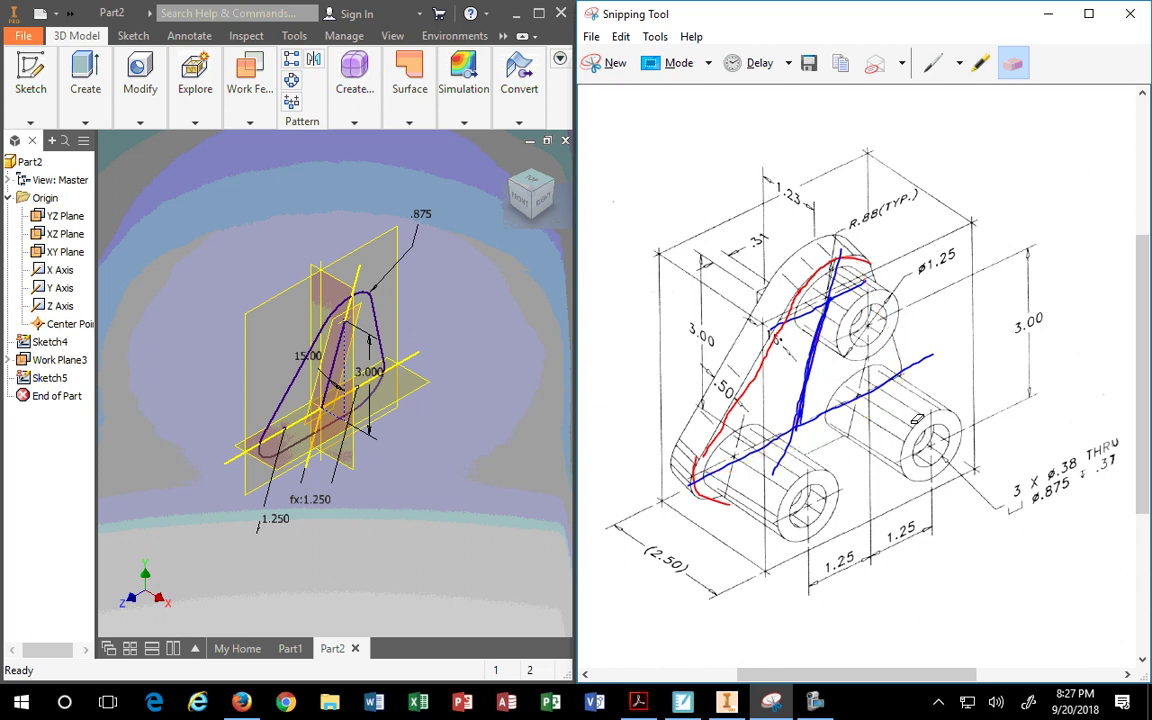
Trace the rest of the plate's front outline in red on the drawing and mark the 3.00 dimension and the extrusion direction
{"action": "left_click", "coordinate": [932, 62]}
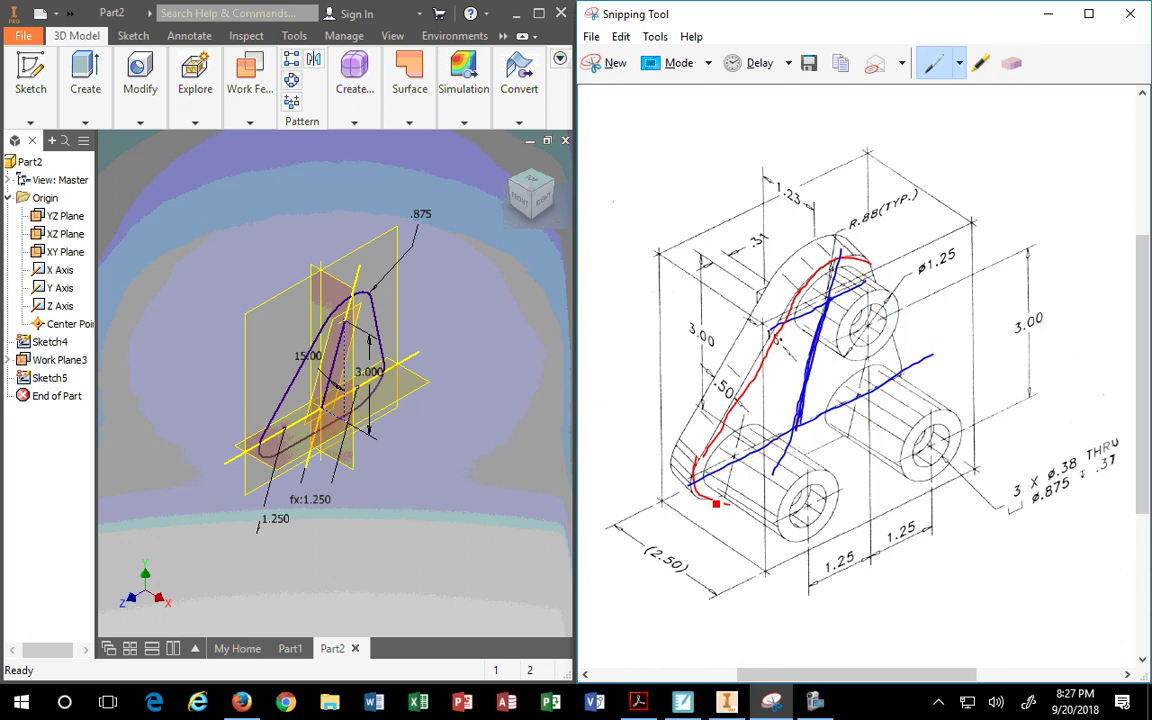
{"action": "mouse_move", "coordinate": [716, 504]}
{"action": "left_mouse_down"}
{"action": "mouse_move", "coordinate": [842, 458]}
{"action": "mouse_move", "coordinate": [902, 396]}
{"action": "left_mouse_up"}
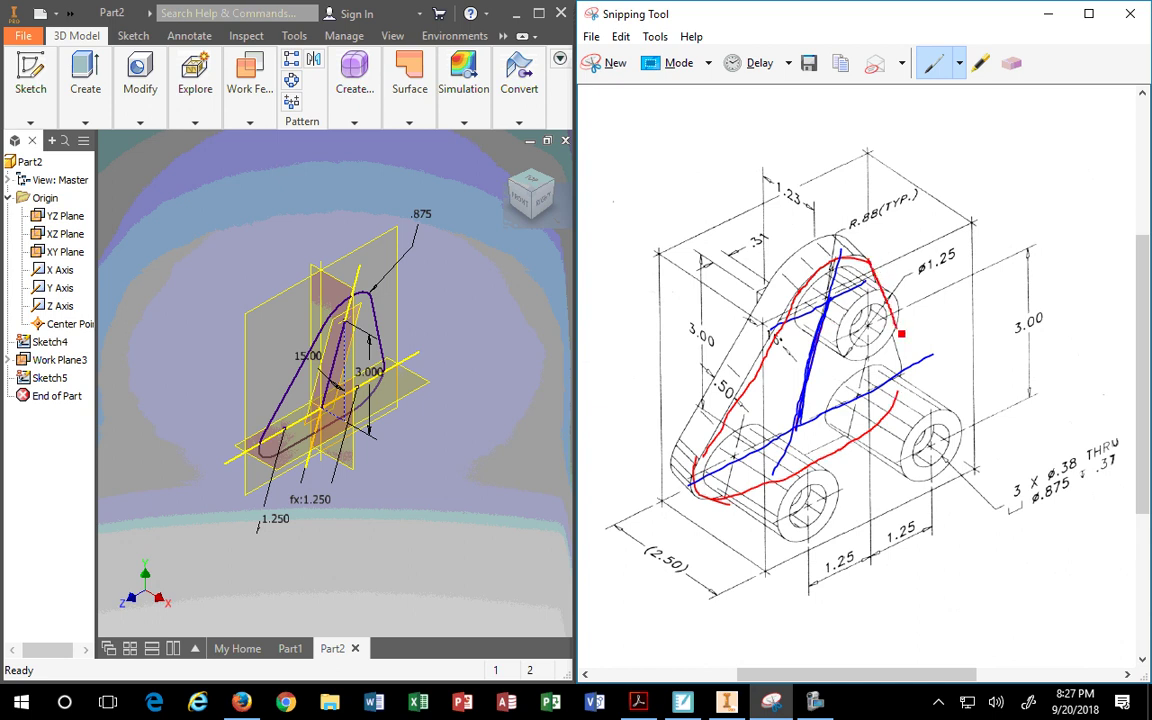
{"action": "left_click_drag", "start_coordinate": [901, 334], "coordinate": [892, 420]}
{"action": "mouse_move", "coordinate": [1054, 287]}
{"action": "left_mouse_down"}
{"action": "mouse_move", "coordinate": [1040, 340]}
{"action": "mouse_move", "coordinate": [992, 319]}
{"action": "mouse_move", "coordinate": [1050, 272]}
{"action": "left_mouse_up"}
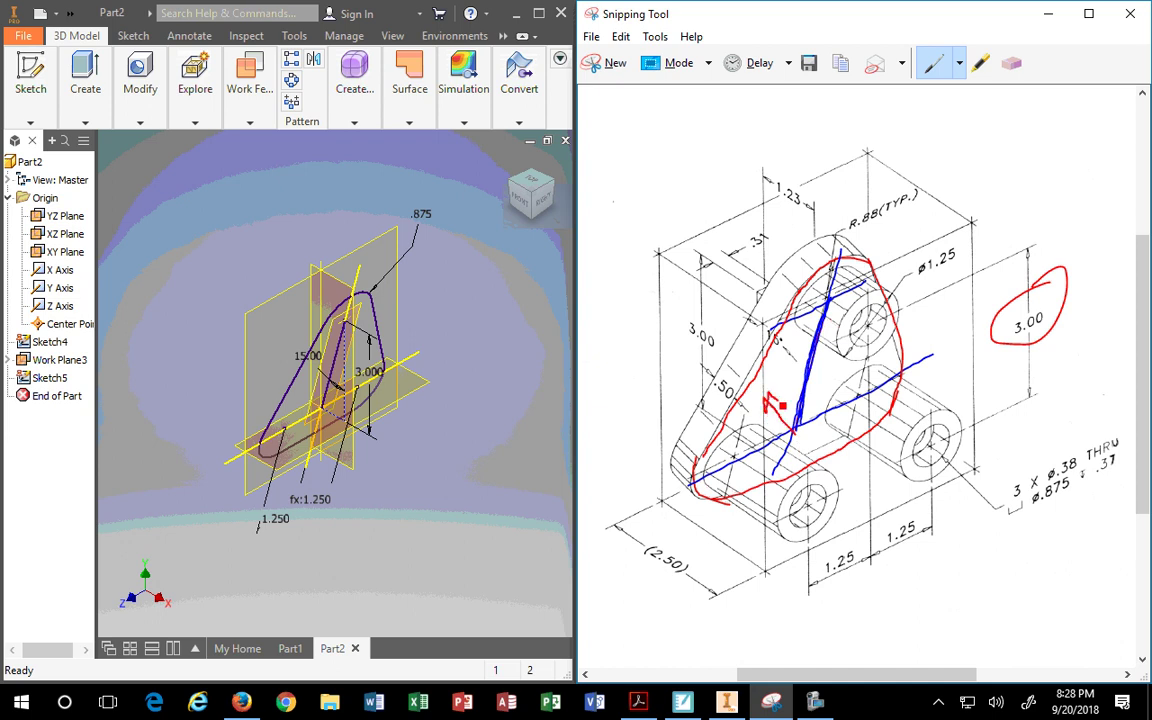
{"action": "left_click_drag", "start_coordinate": [770, 402], "coordinate": [783, 410]}
Set up an extrusion of the rounded triangular profile with a distance of .5 in and the direction reversed toward the back
{"action": "left_click", "coordinate": [84, 86]}
{"action": "left_click", "coordinate": [81, 160]}
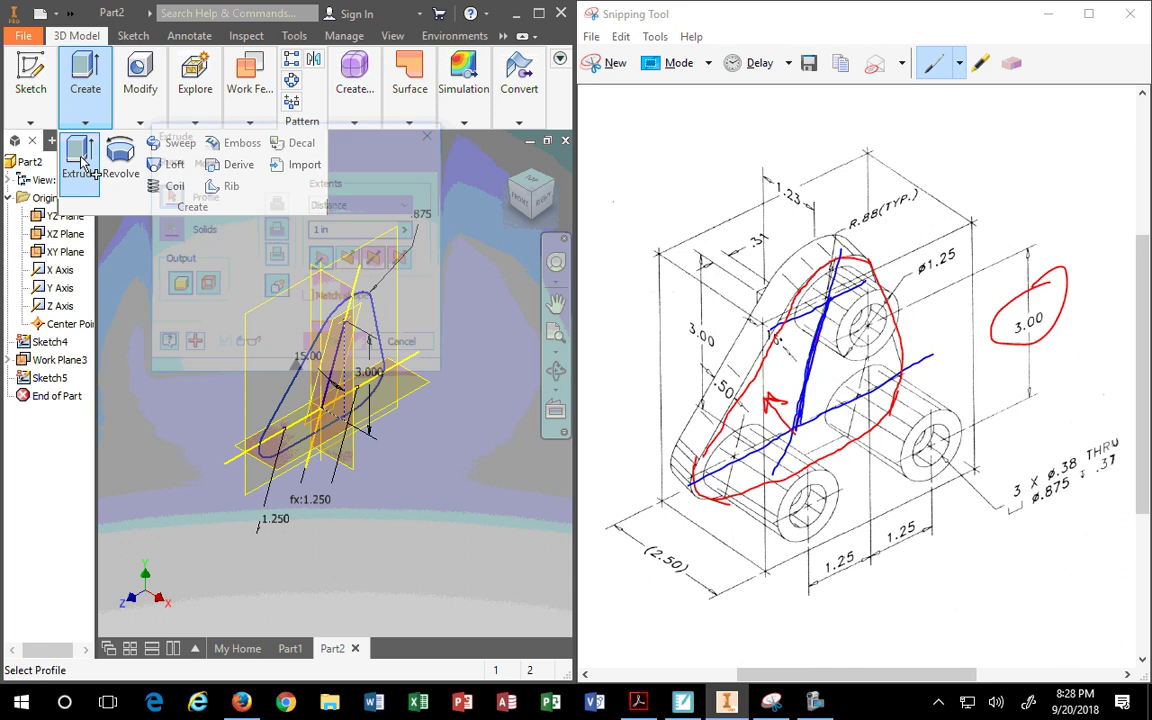
{"action": "left_click_drag", "start_coordinate": [233, 124], "coordinate": [262, 74]}
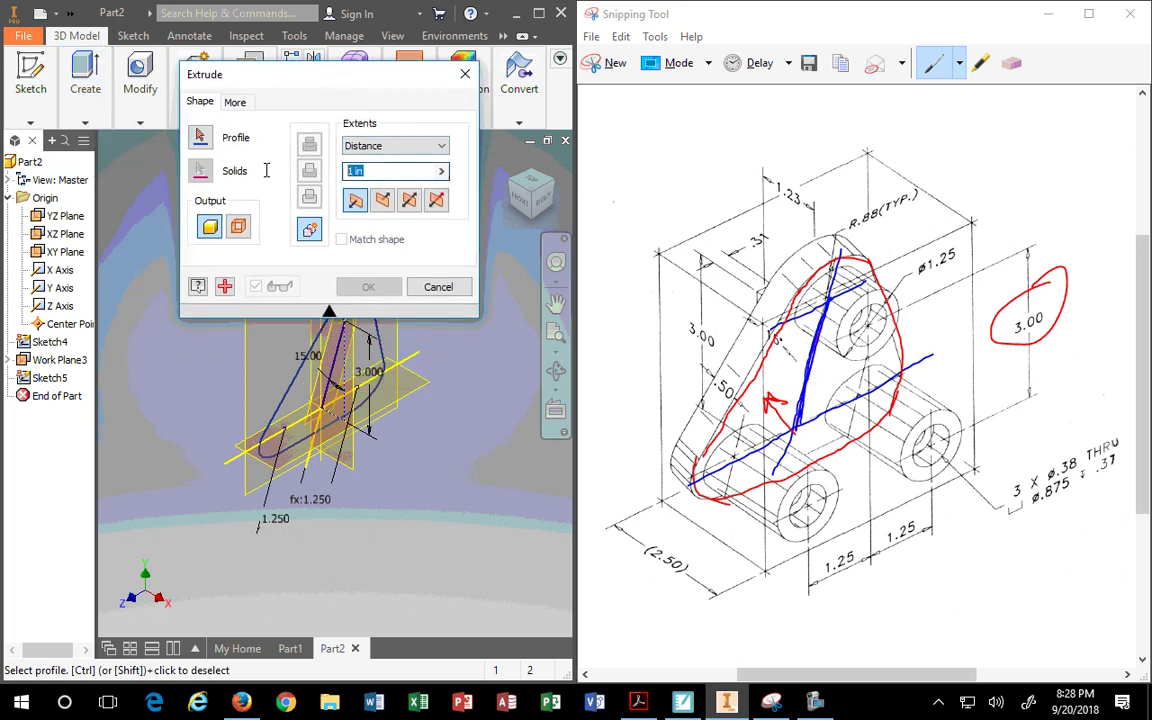
{"action": "type", "text": ".5"}
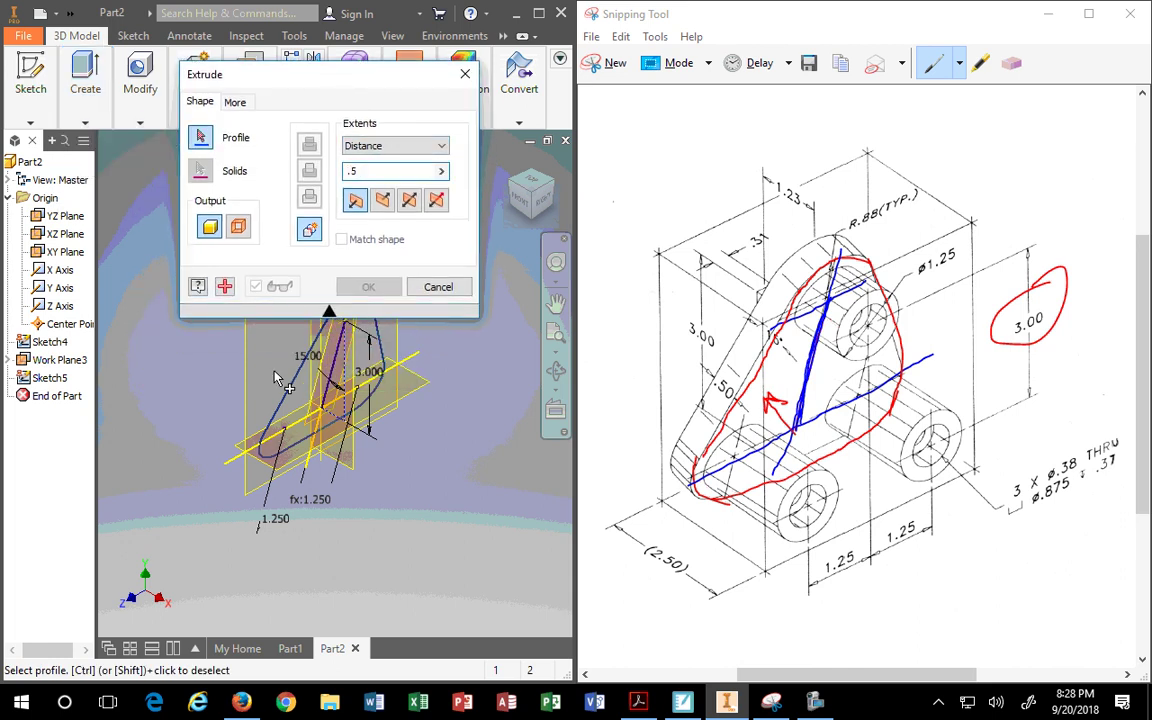
{"action": "left_click", "coordinate": [278, 375]}
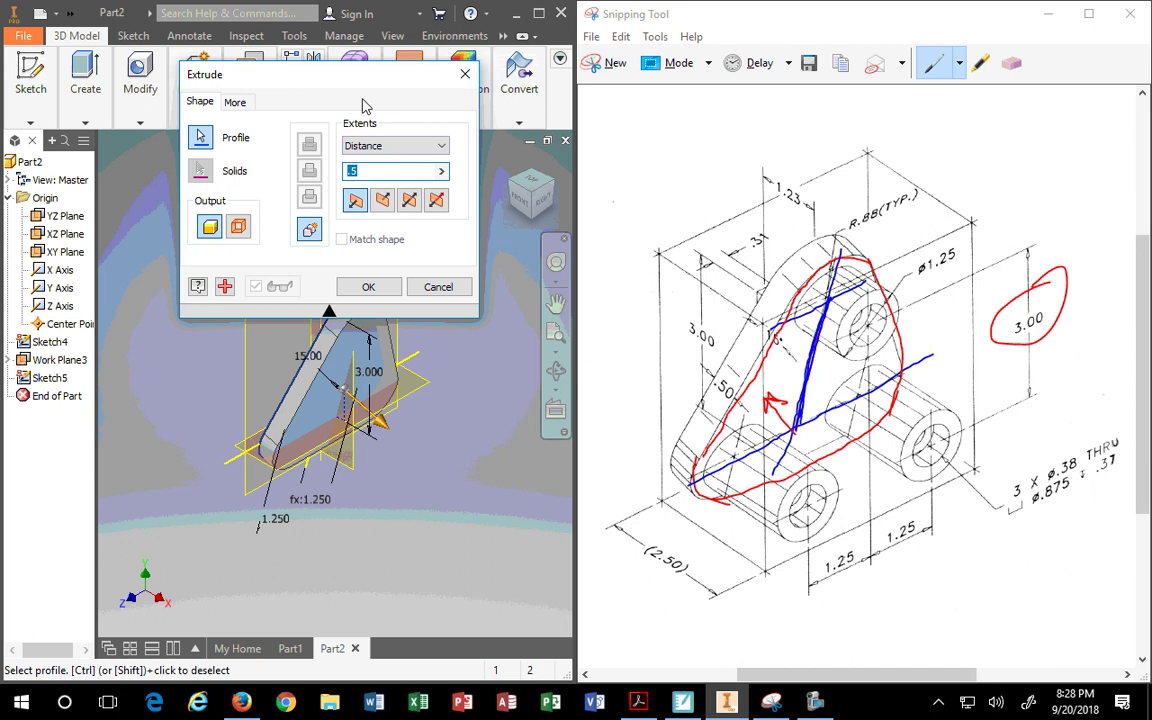
{"action": "left_click_drag", "start_coordinate": [322, 72], "coordinate": [518, 42]}
{"action": "left_click", "coordinate": [601, 170]}
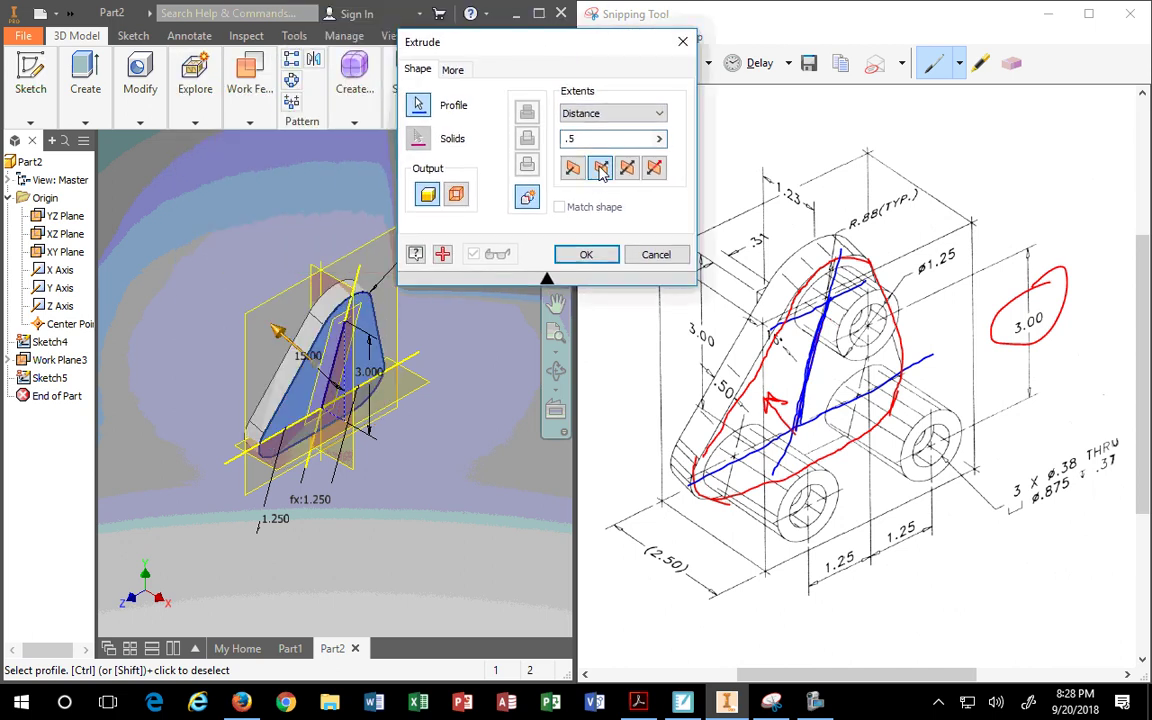
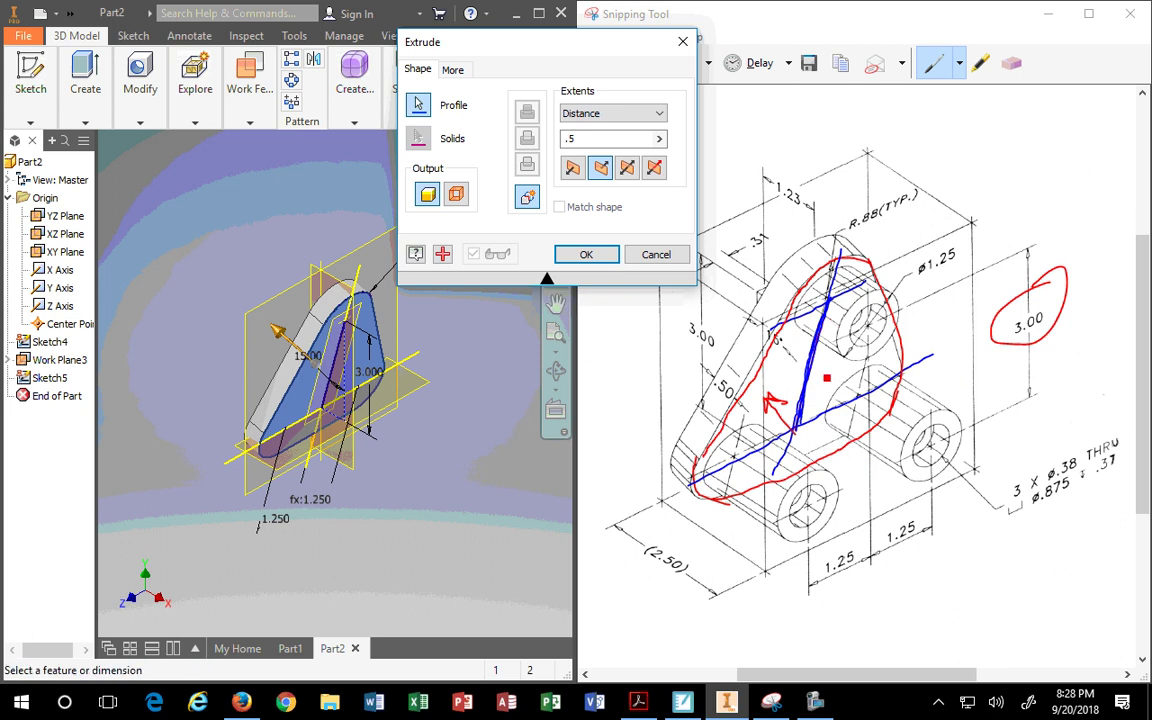
Mark the vertical and base legs of the slanted line's triangle in red on the drawing, and complete the profile's extrusion
{"action": "left_click", "coordinate": [836, 308]}
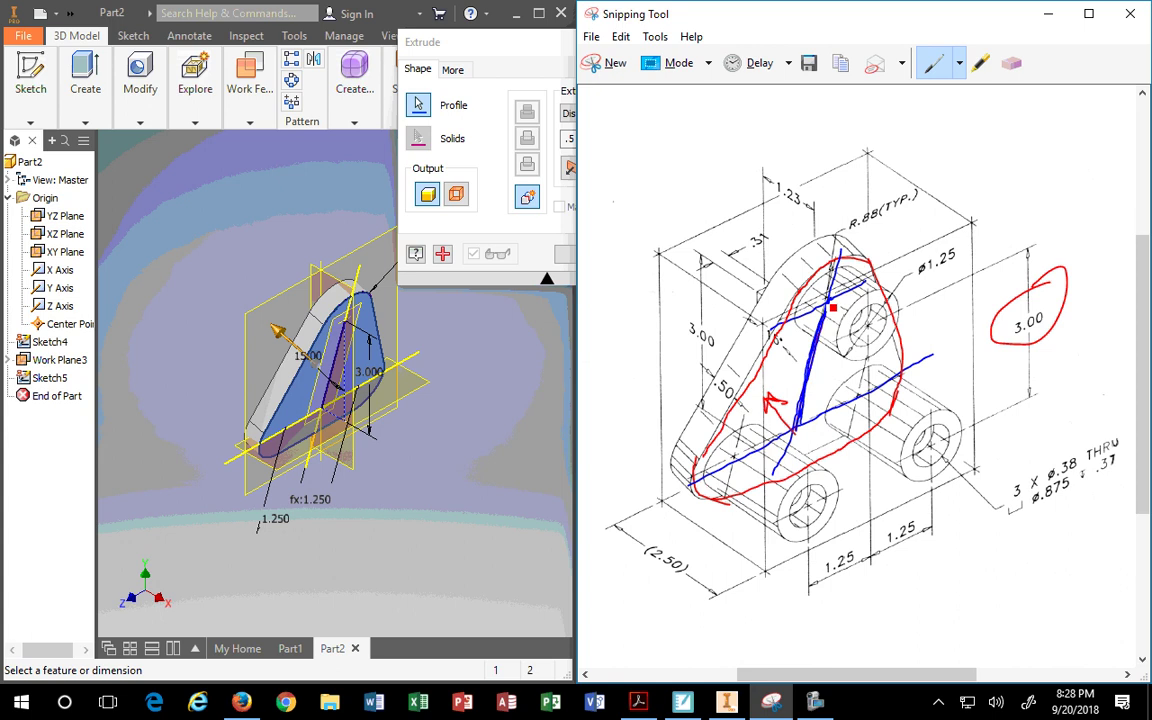
{"action": "left_click_drag", "start_coordinate": [833, 308], "coordinate": [839, 414]}
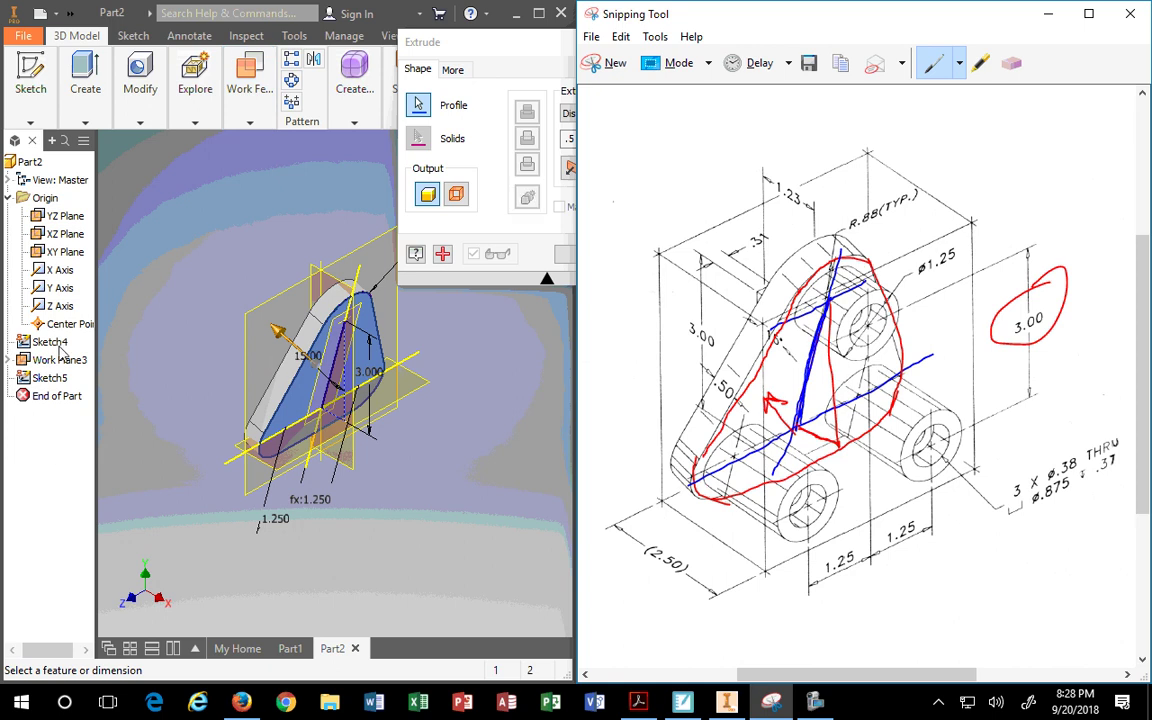
{"action": "left_click", "coordinate": [545, 57]}
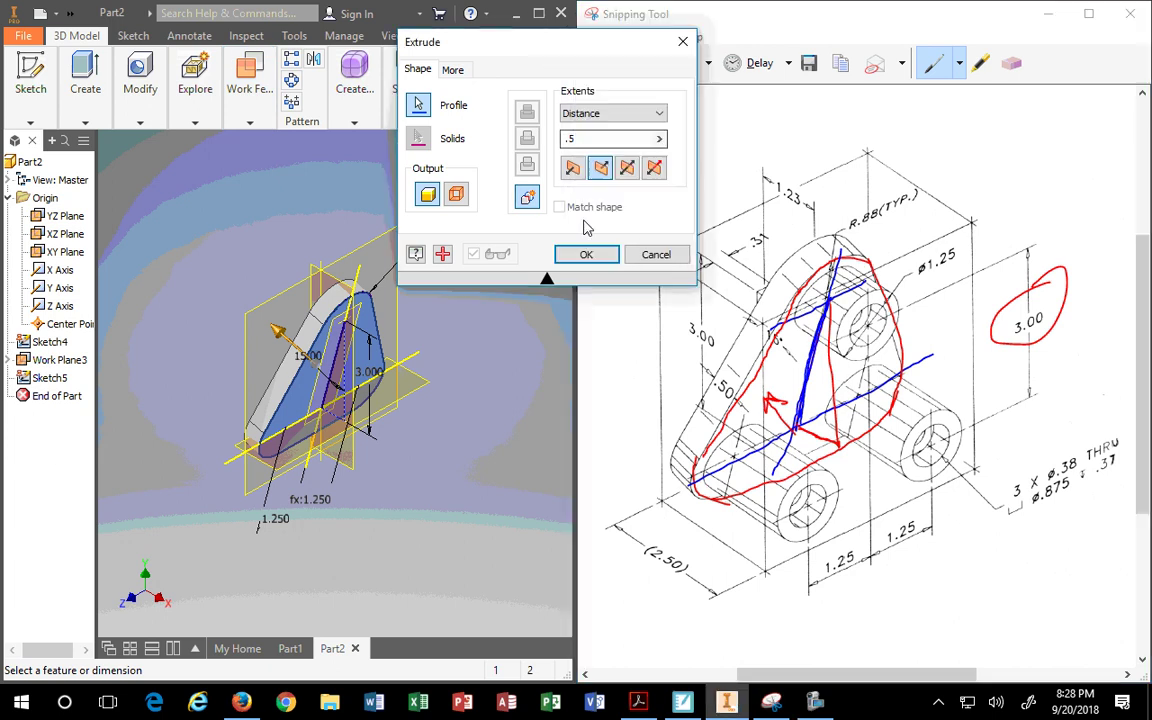
{"action": "left_click", "coordinate": [587, 256]}
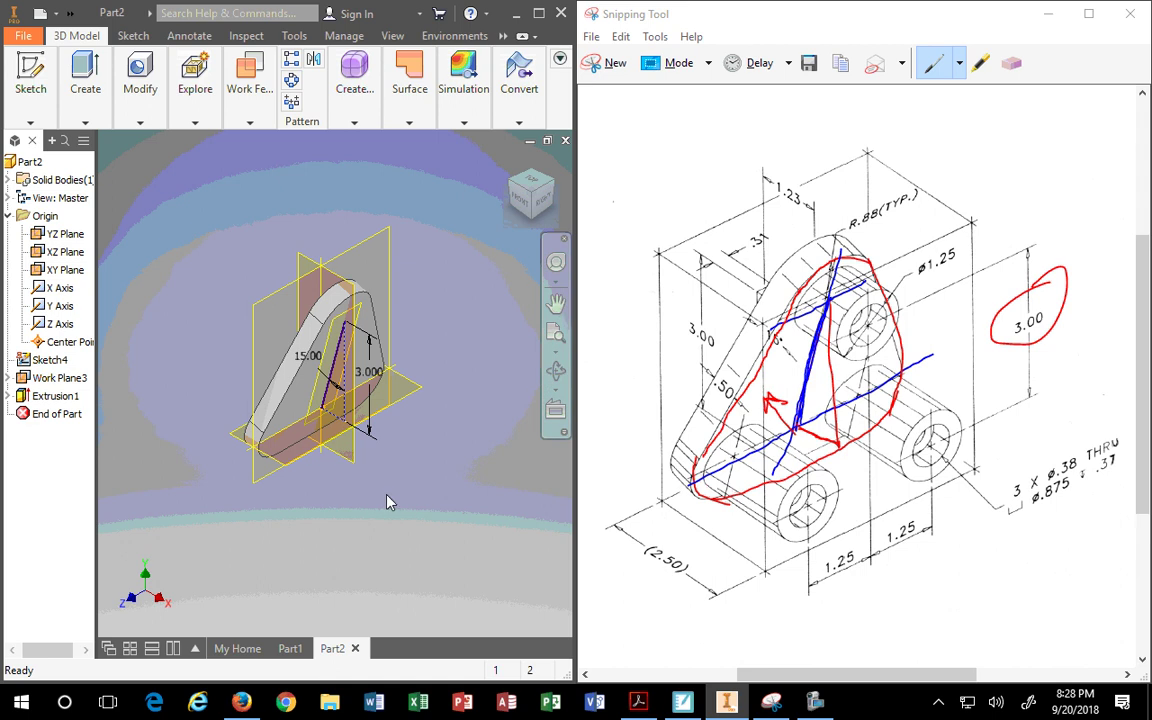
Hide the construction sketch that holds the 15-degree slanted line and its 3.000 height dimension
{"action": "left_click", "coordinate": [45, 360]}
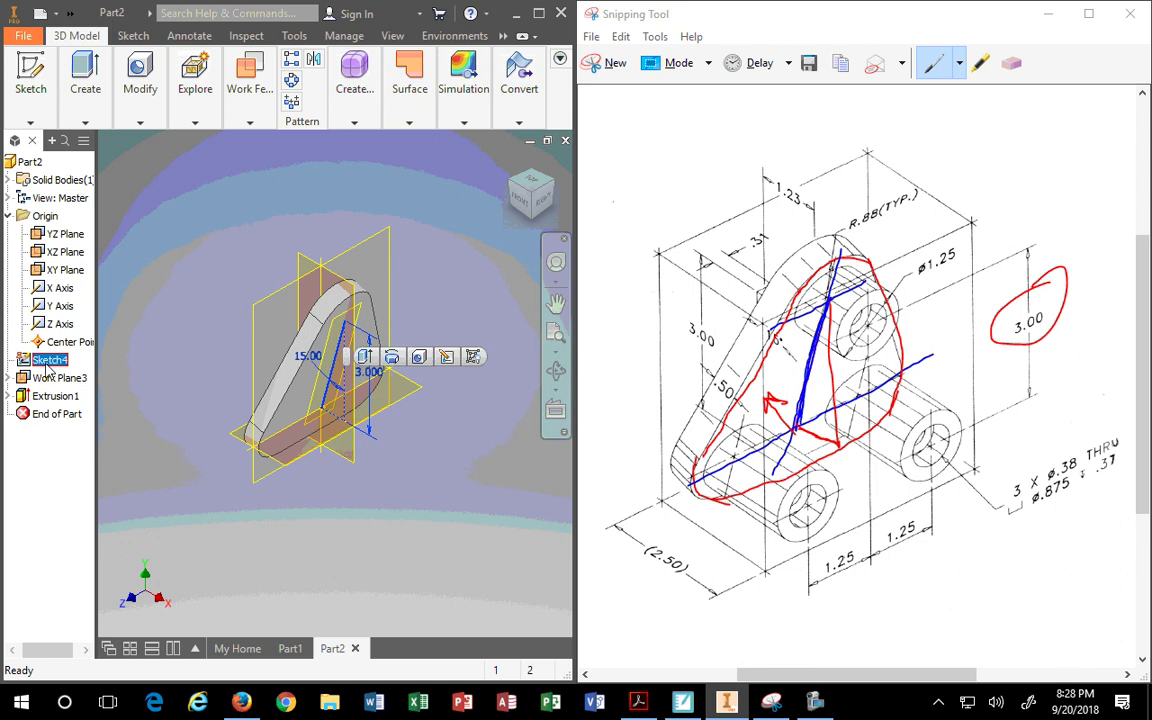
{"action": "scroll", "coordinate": [325, 400], "scroll_direction": "down", "scroll_amount": 5}
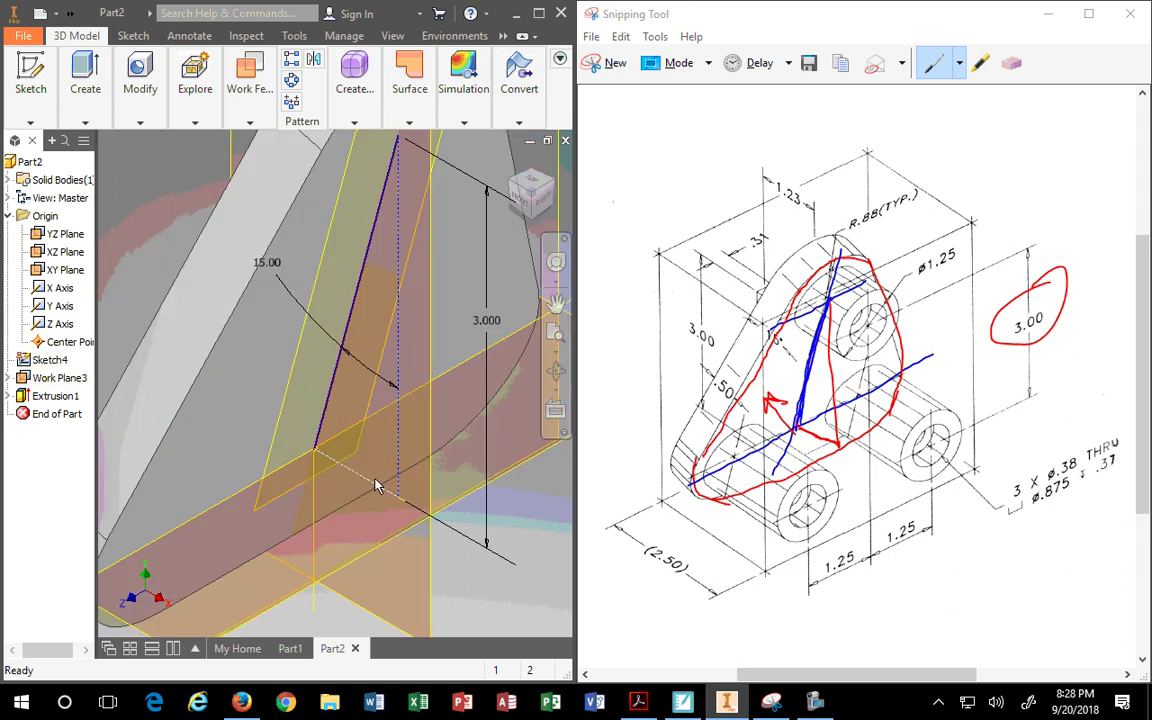
{"action": "scroll", "coordinate": [378, 481], "scroll_direction": "up", "scroll_amount": 5}
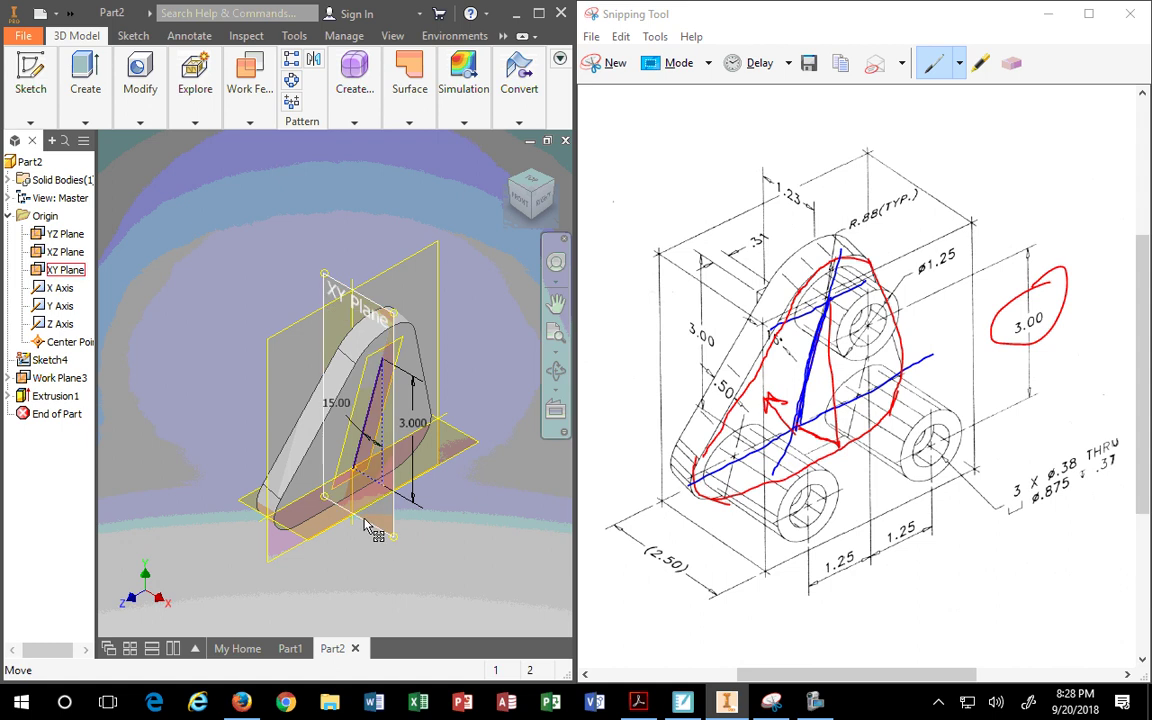
{"action": "scroll", "coordinate": [380, 530], "scroll_direction": "down", "scroll_amount": 3}
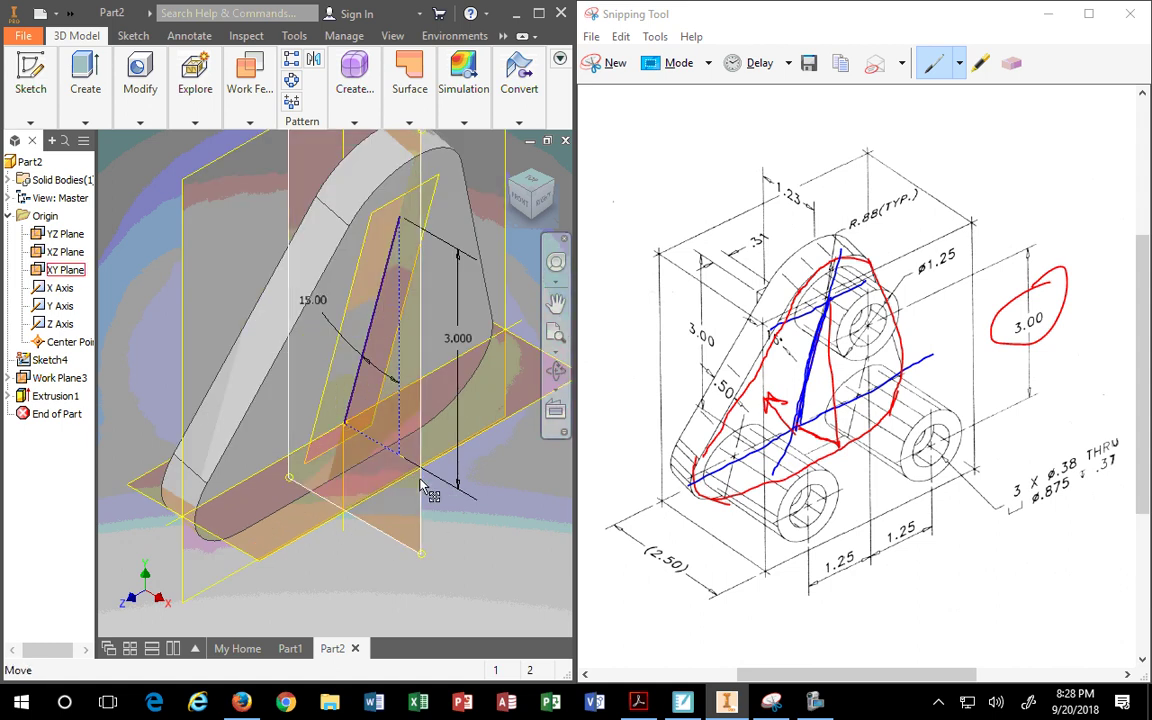
{"action": "middle_click_drag", "start_coordinate": [400, 513], "coordinate": [378, 527]}
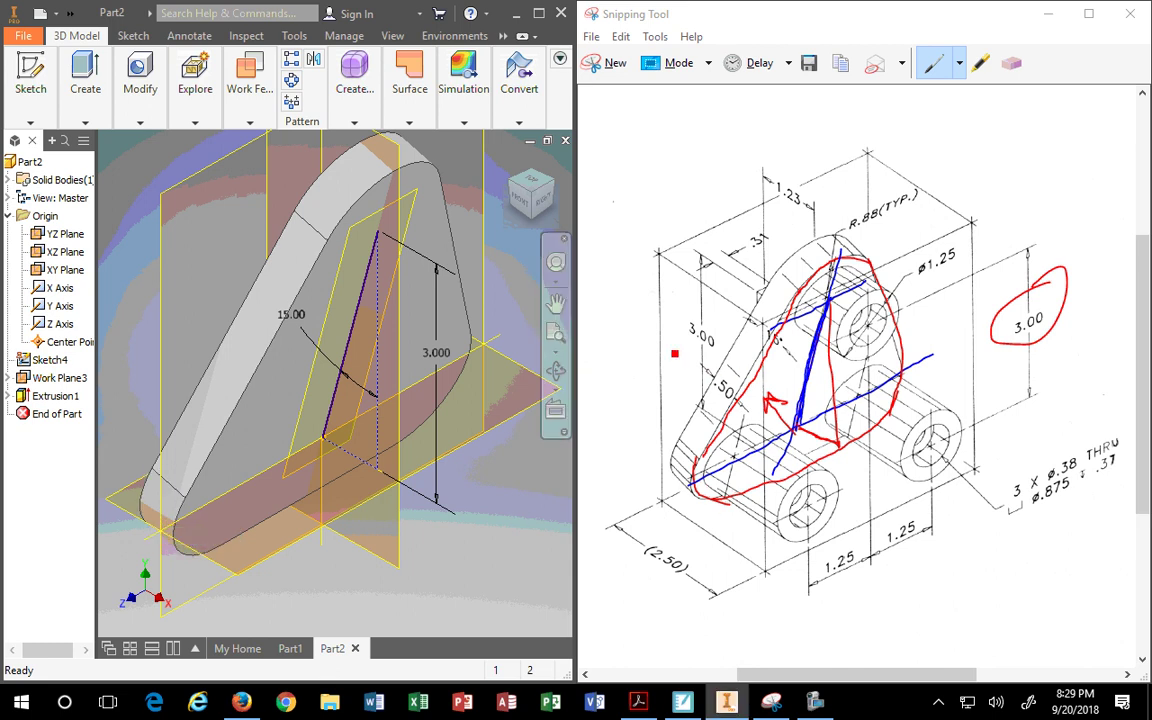
{"action": "right_click", "coordinate": [52, 361]}
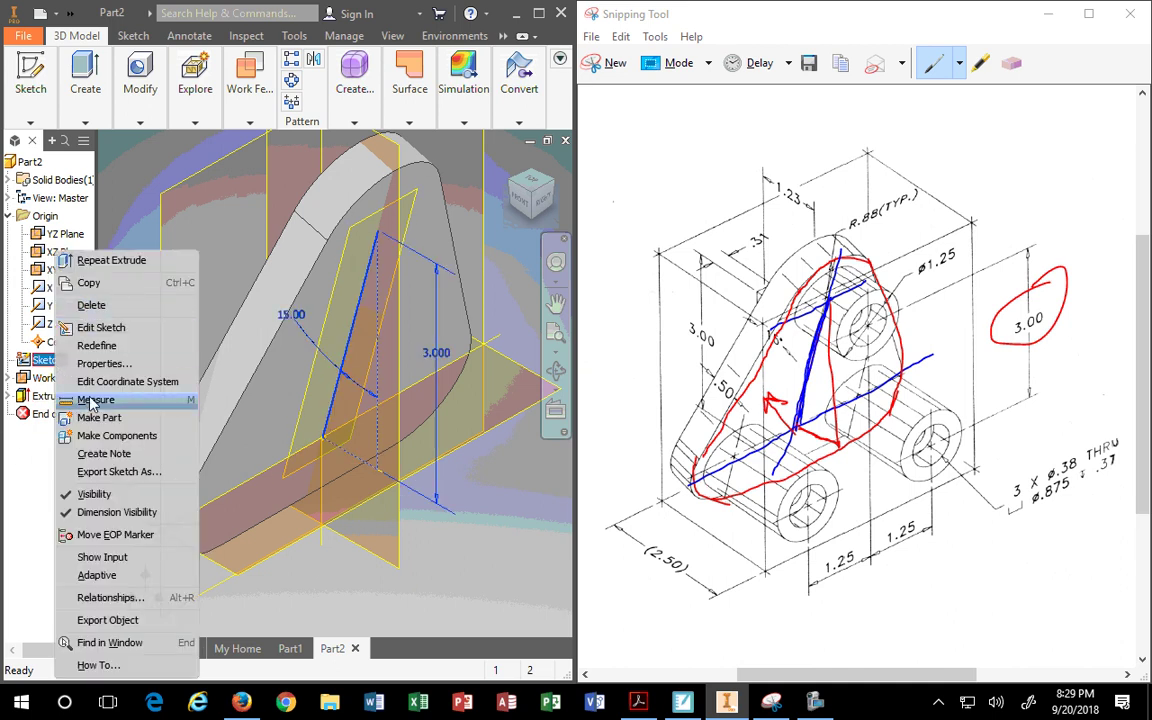
{"action": "left_click", "coordinate": [95, 494]}
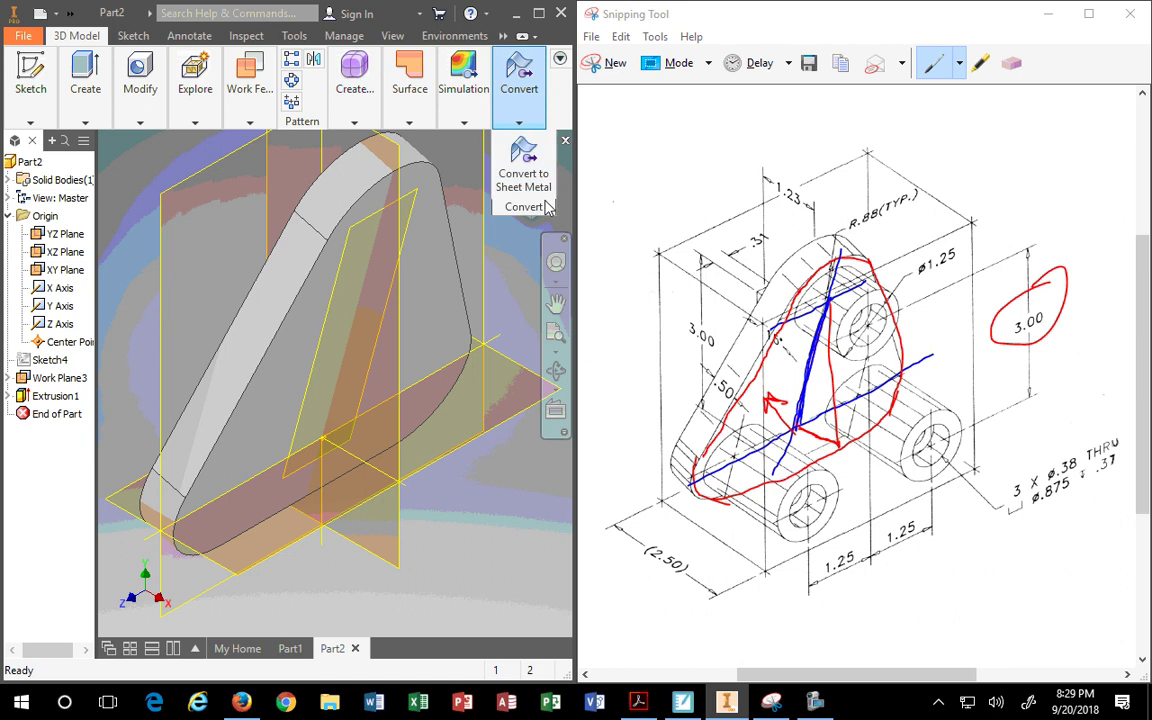
{"action": "left_click", "coordinate": [508, 330]}
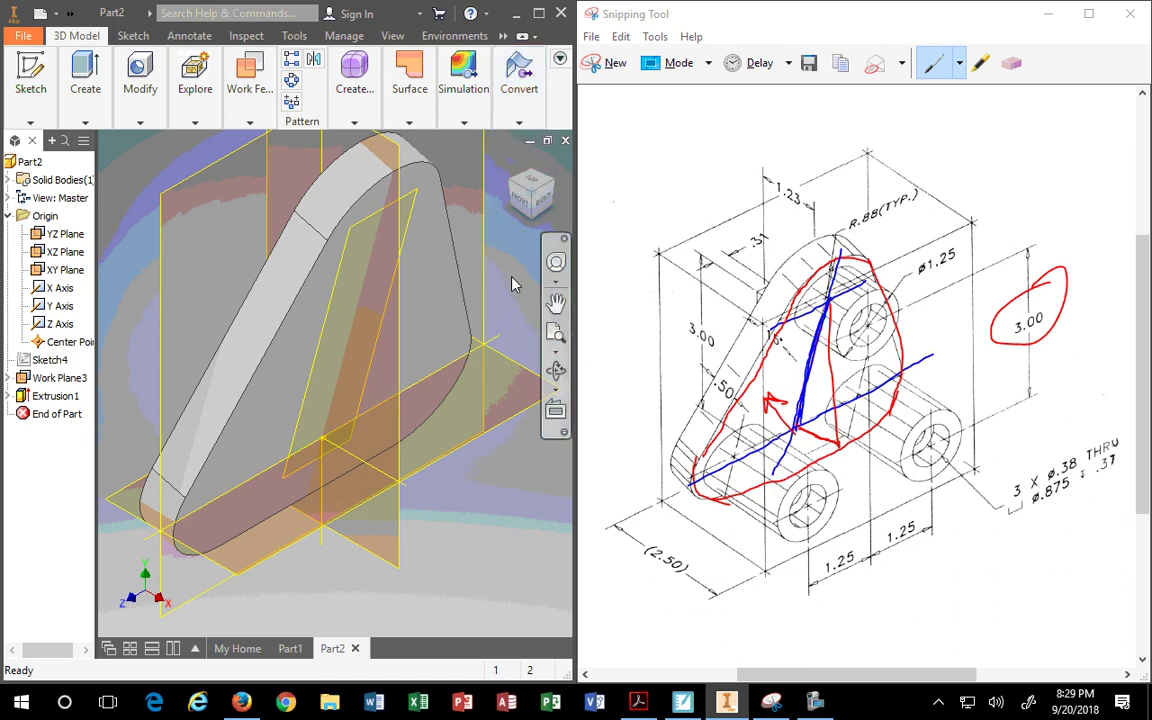
{"action": "left_click", "coordinate": [519, 198]}
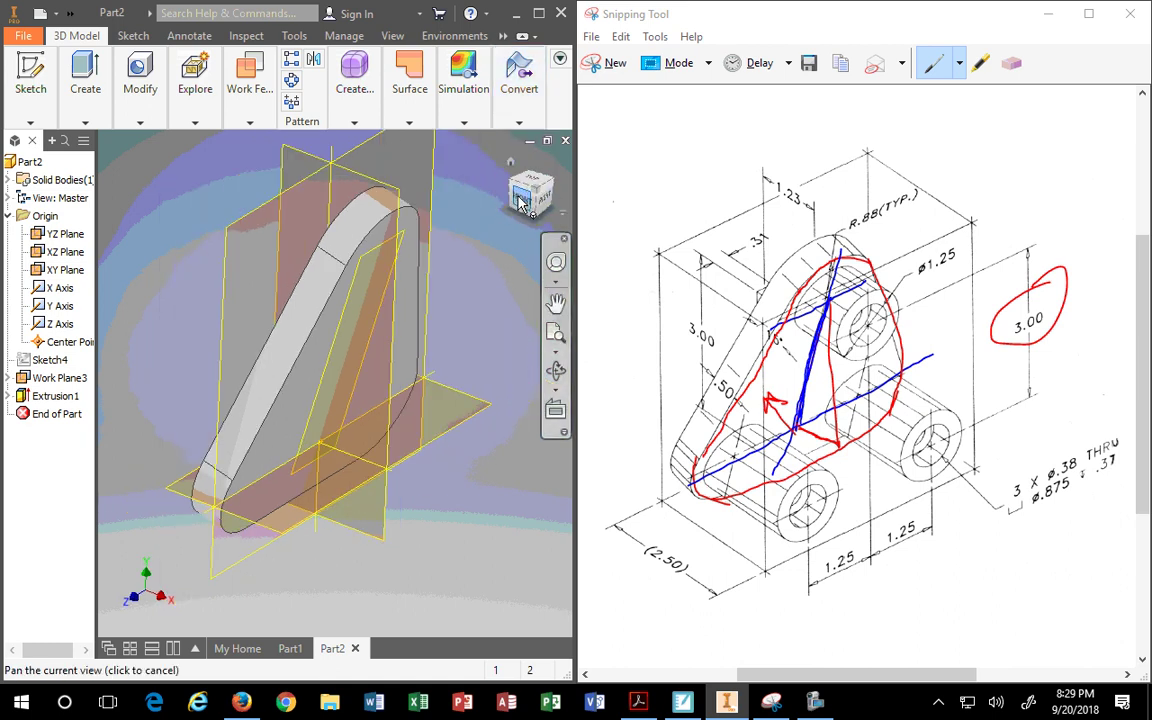
{"action": "left_click", "coordinate": [55, 378]}
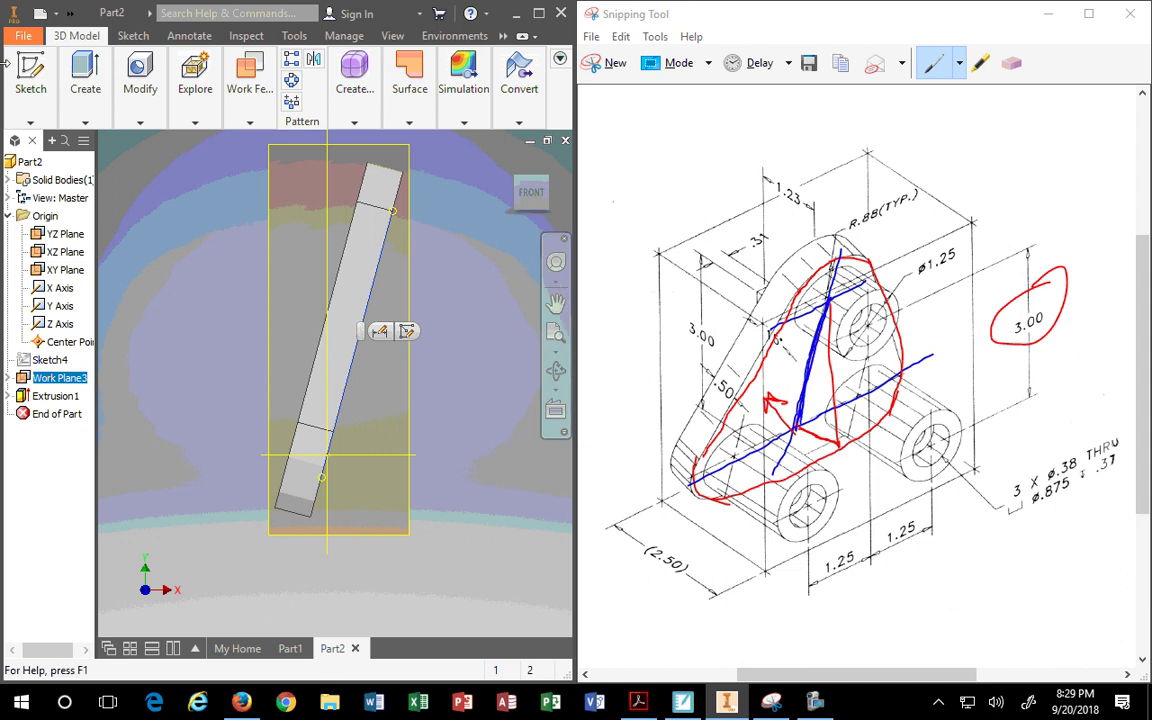
{"action": "left_click", "coordinate": [499, 491]}
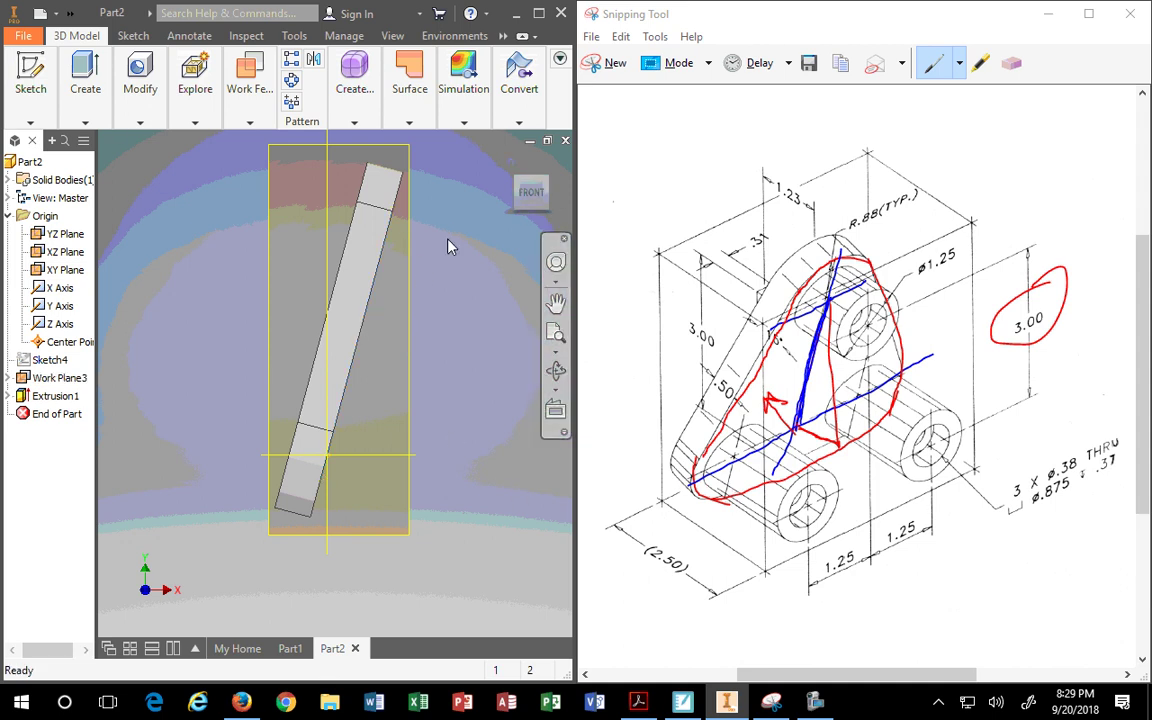
{"action": "left_click", "coordinate": [511, 163]}
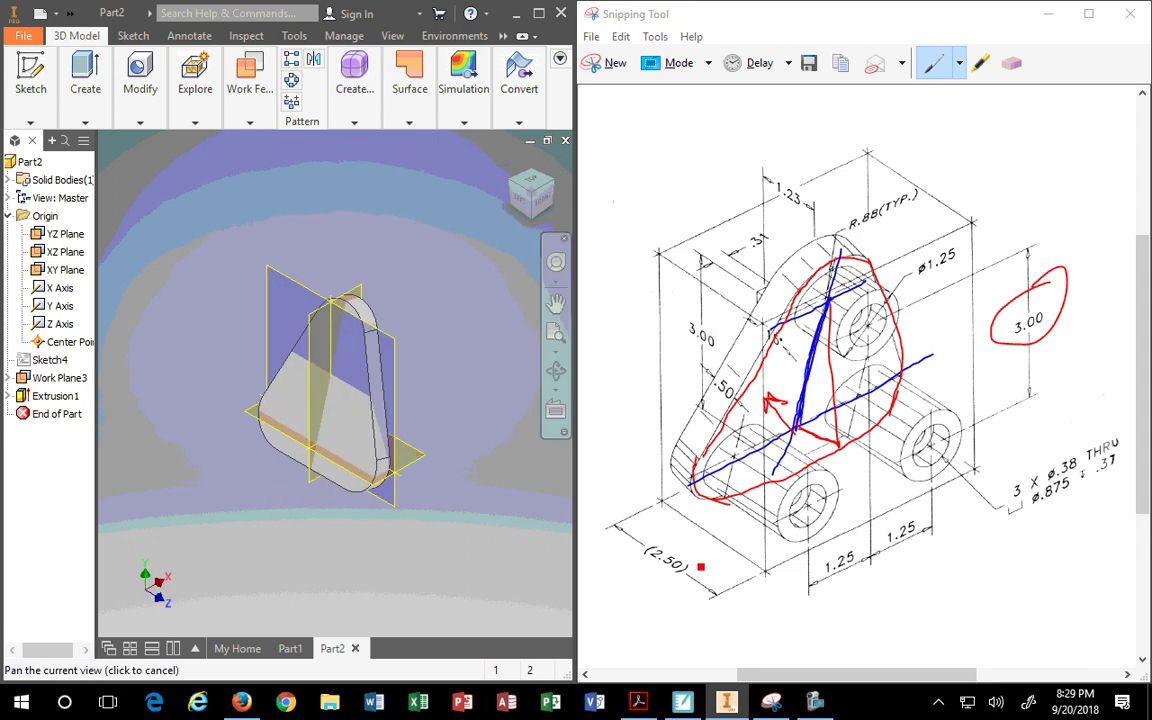
In Snipping Tool, circle the (2.50) dimension in red and mark the back end of its extension line
{"action": "mouse_move", "coordinate": [685, 528]}
{"action": "left_mouse_down"}
{"action": "mouse_move", "coordinate": [612, 558]}
{"action": "mouse_move", "coordinate": [688, 540]}
{"action": "left_mouse_up"}
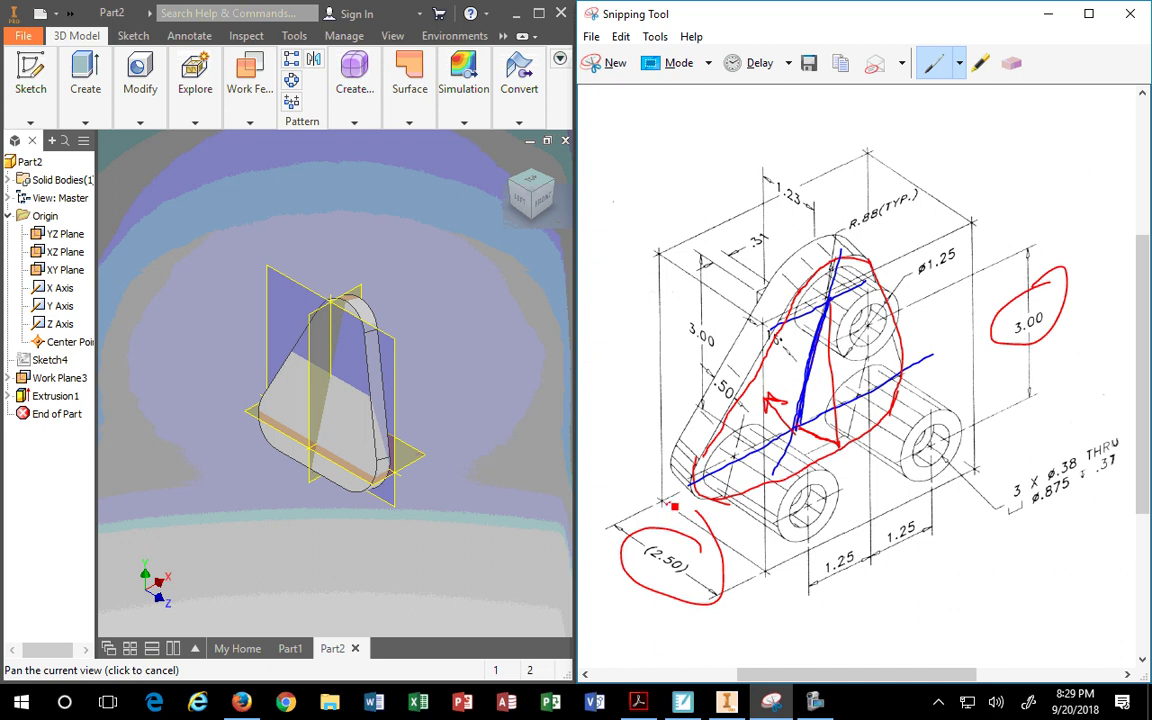
{"action": "left_click_drag", "start_coordinate": [665, 506], "coordinate": [654, 513]}
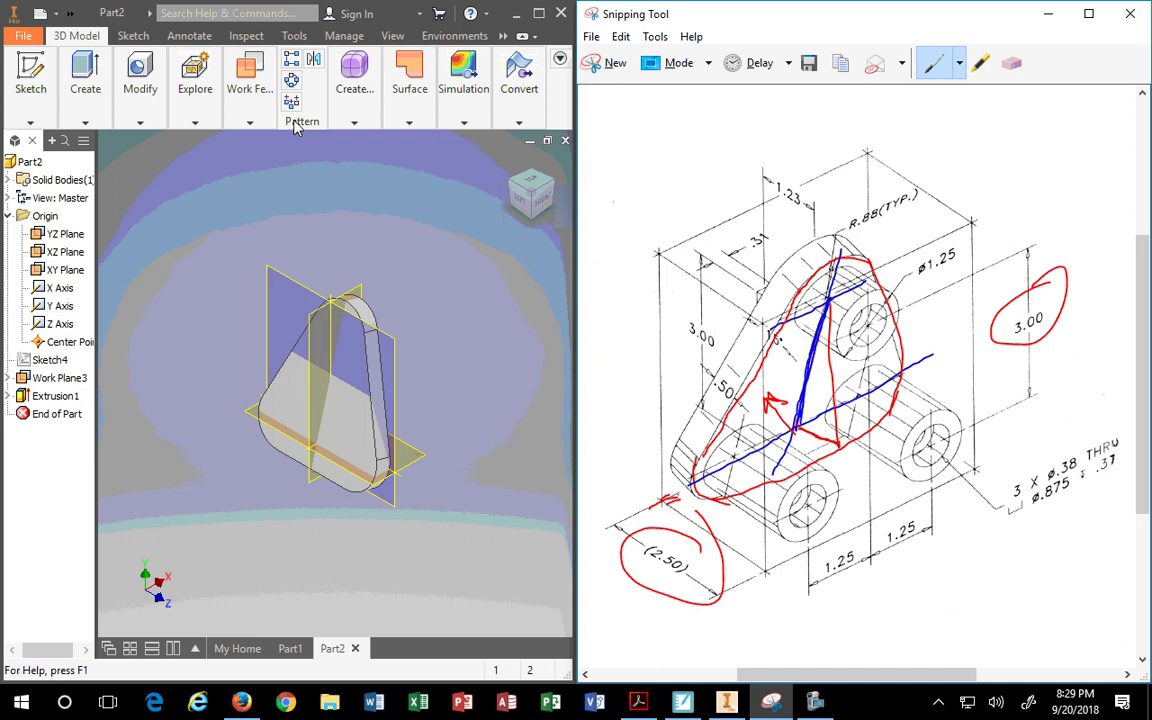
In Inventor, start a work plane at an angle to the YZ Plane through the plate's lowest back edge
{"action": "left_click", "coordinate": [248, 88]}
{"action": "left_click", "coordinate": [245, 148]}
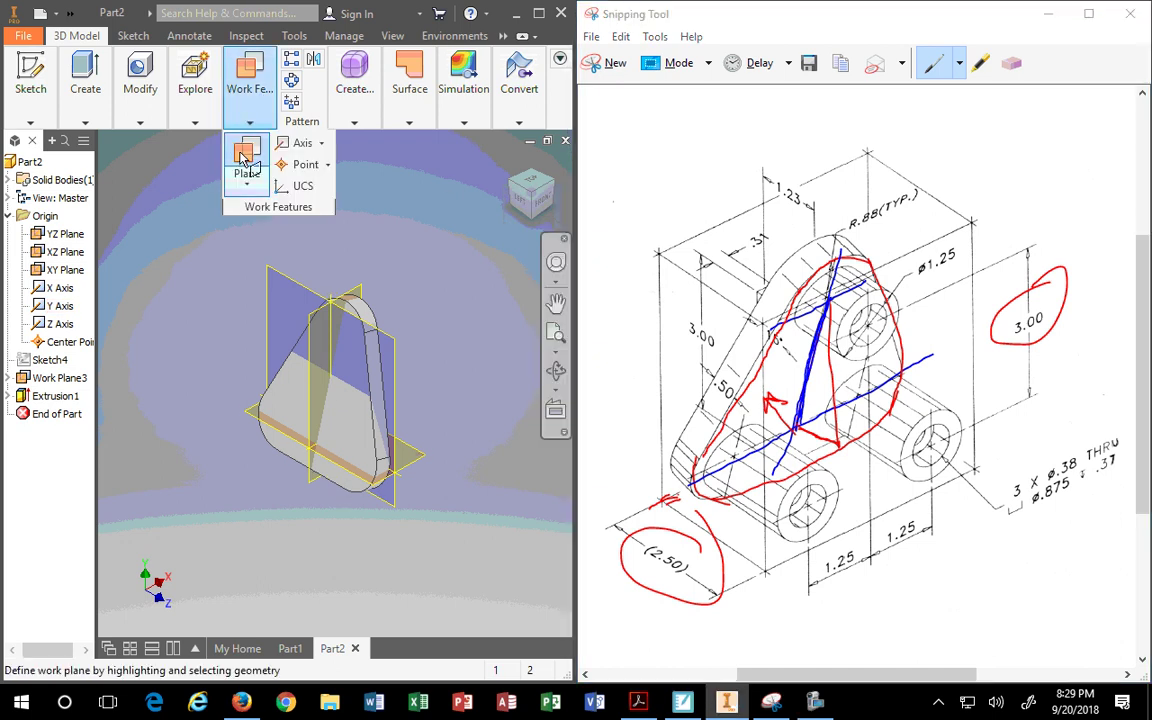
{"action": "left_click", "coordinate": [290, 285]}
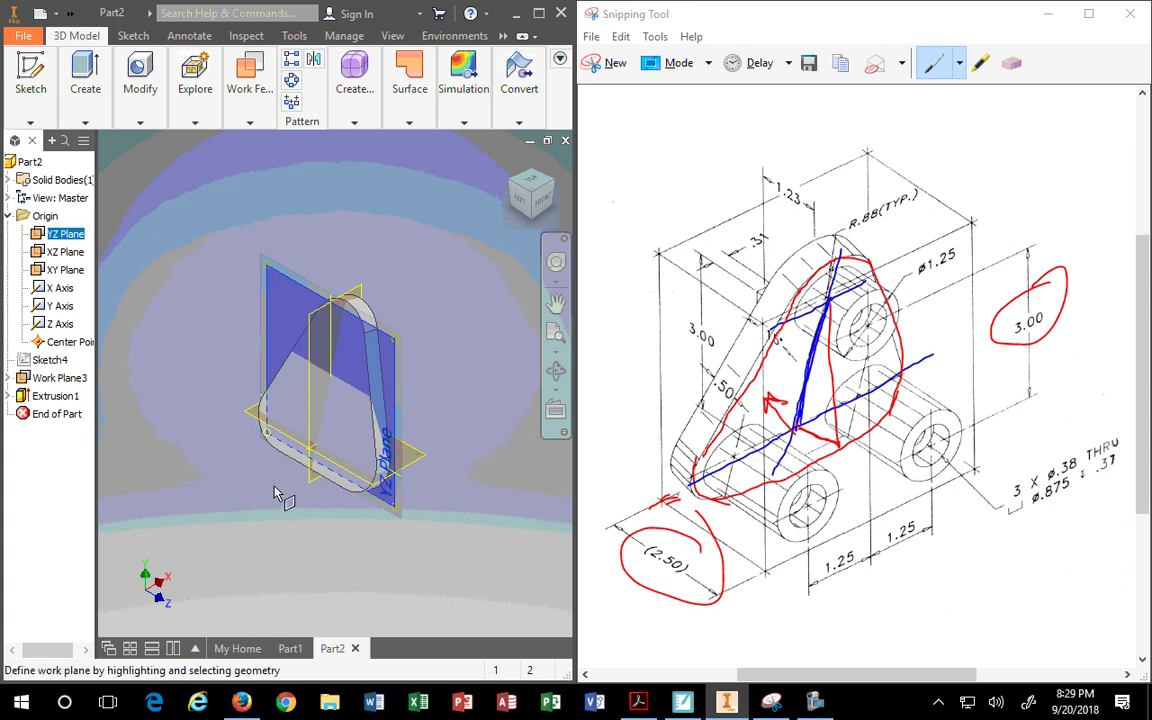
{"action": "scroll", "coordinate": [322, 463], "scroll_direction": "up", "scroll_amount": 3}
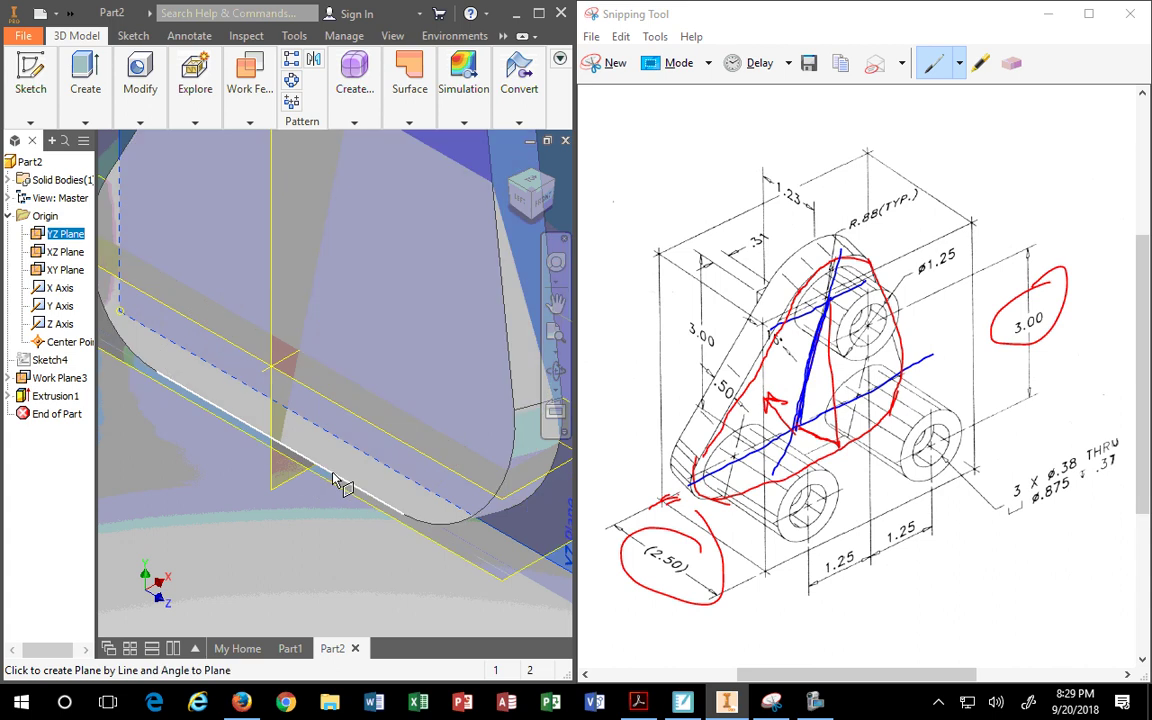
{"action": "left_click", "coordinate": [333, 480]}
{"action": "scroll", "coordinate": [335, 486], "scroll_direction": "down", "scroll_amount": 5}
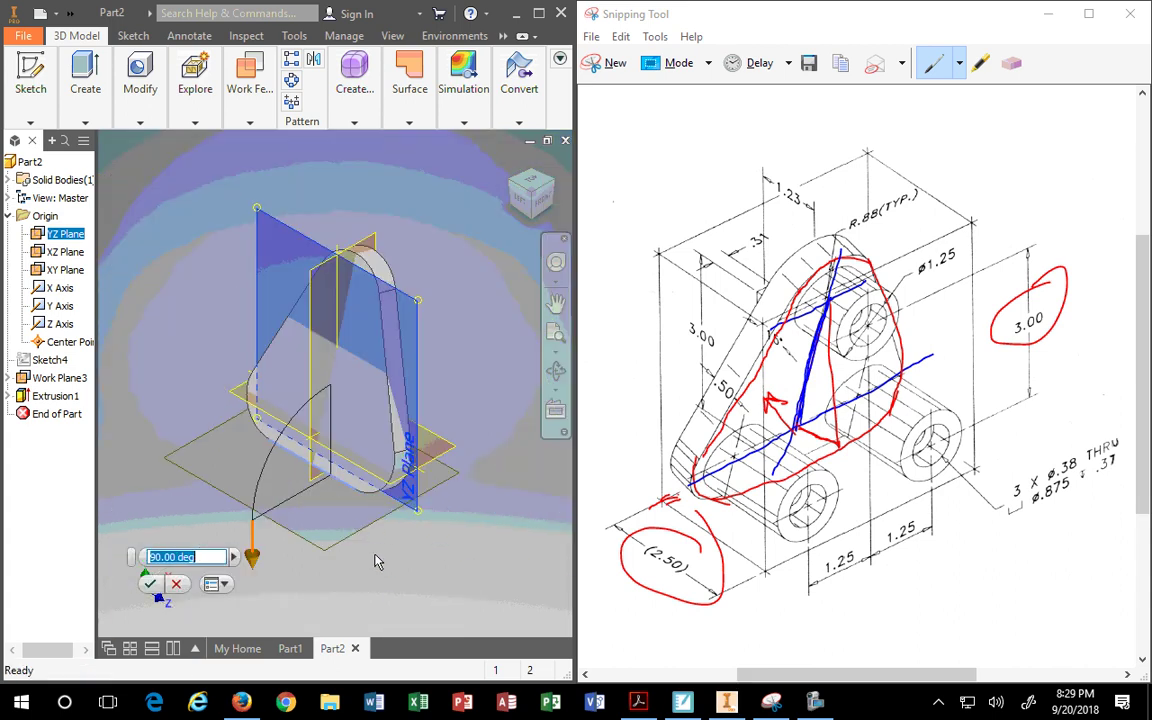
Set the work plane's angle to 0 degrees and create it parallel to the YZ Plane
{"action": "left_click", "coordinate": [537, 214]}
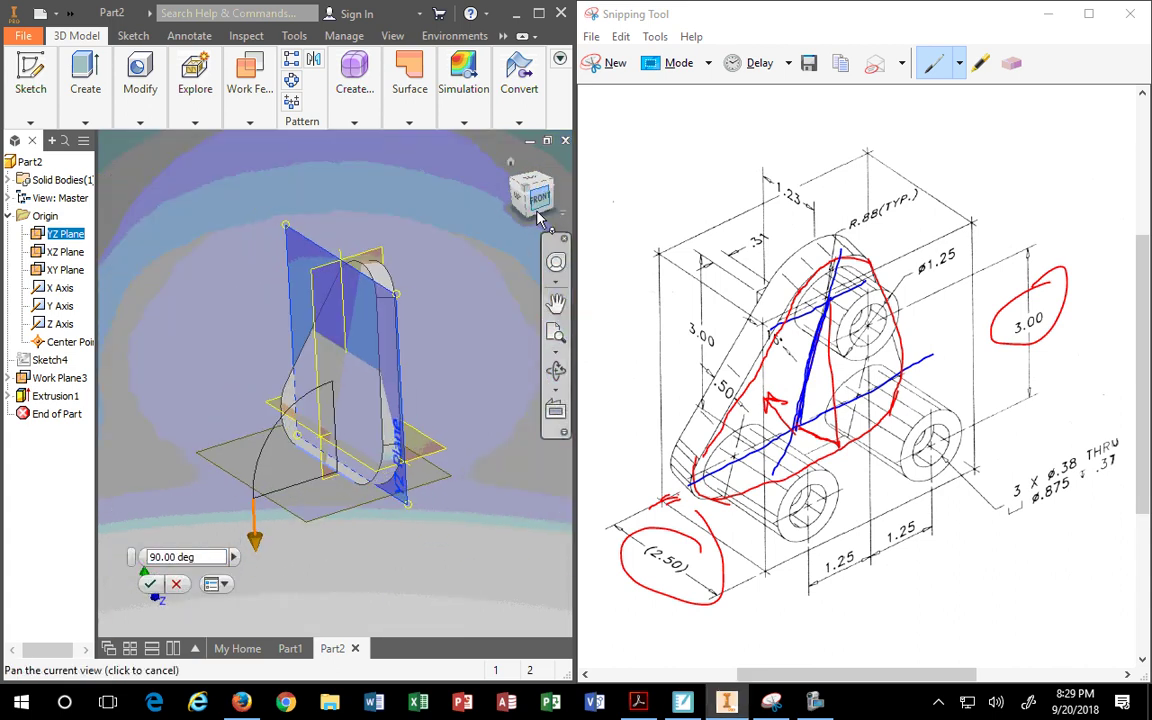
{"action": "scroll", "coordinate": [300, 435], "scroll_direction": "up", "scroll_amount": 3}
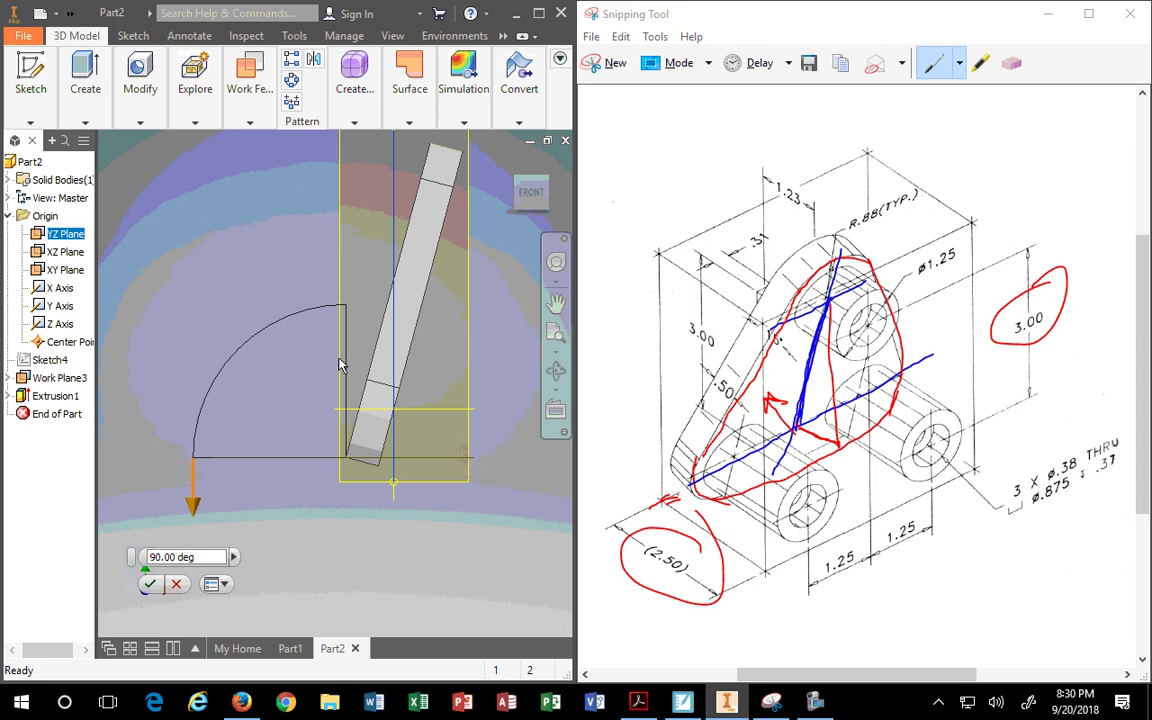
{"action": "left_click", "coordinate": [170, 556]}
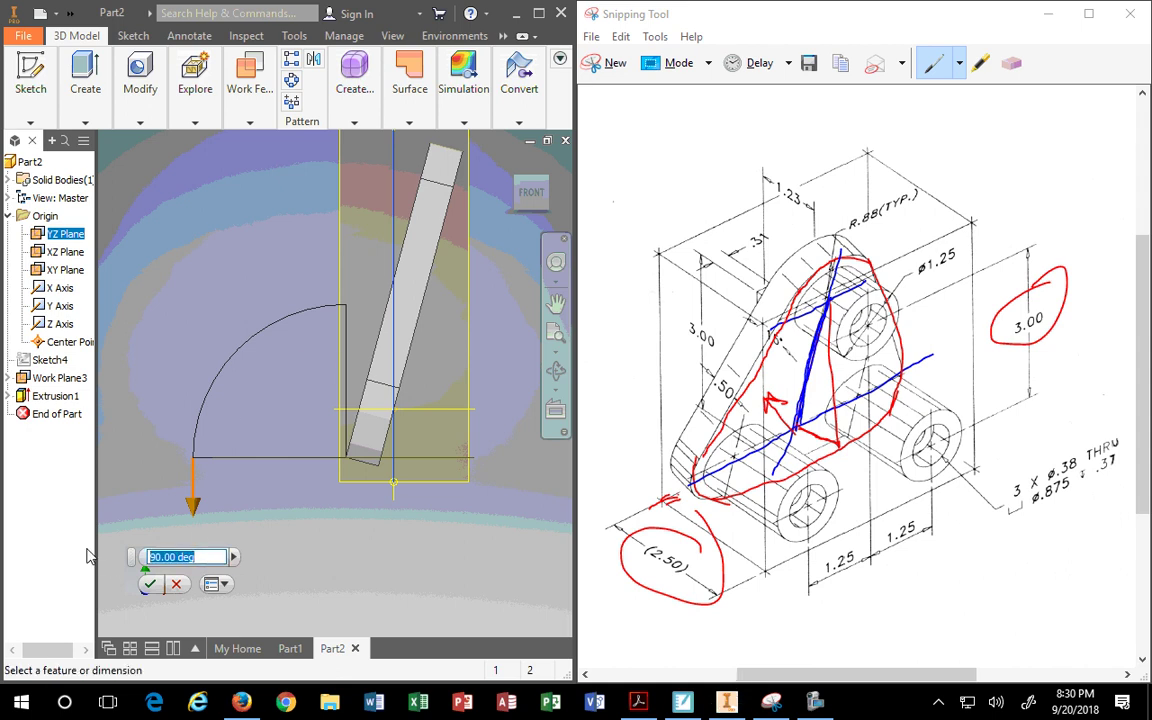
{"action": "type", "text": "0"}
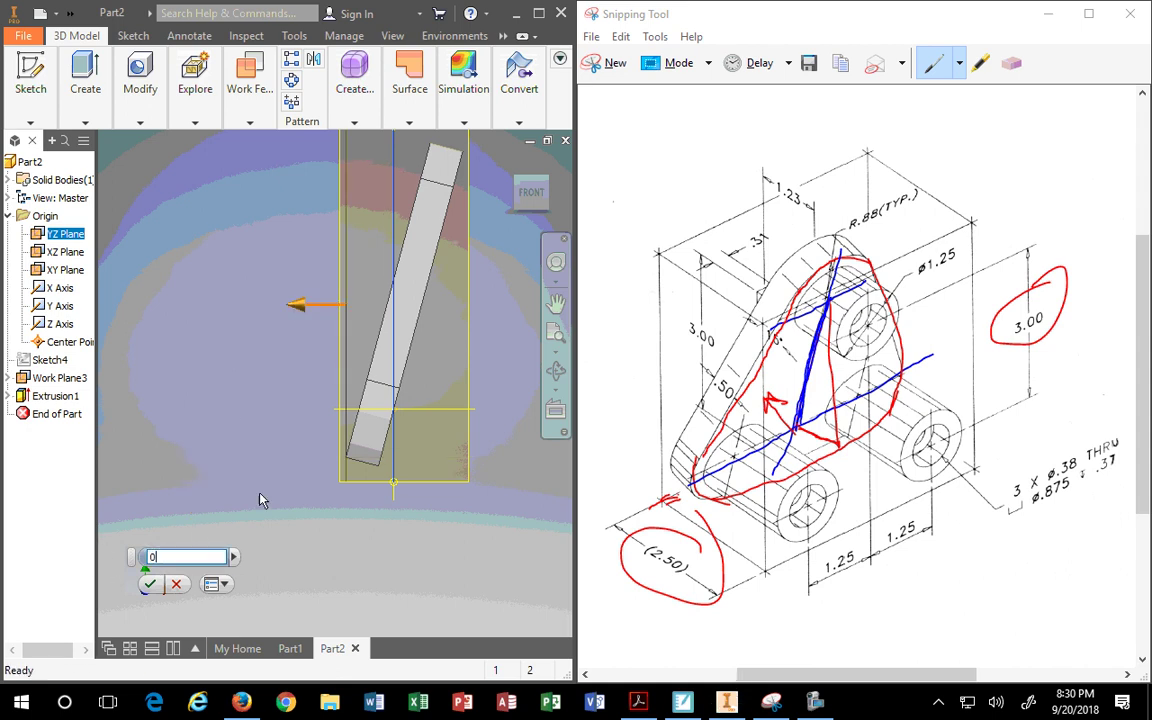
{"action": "scroll", "coordinate": [334, 193], "scroll_direction": "down", "scroll_amount": 3}
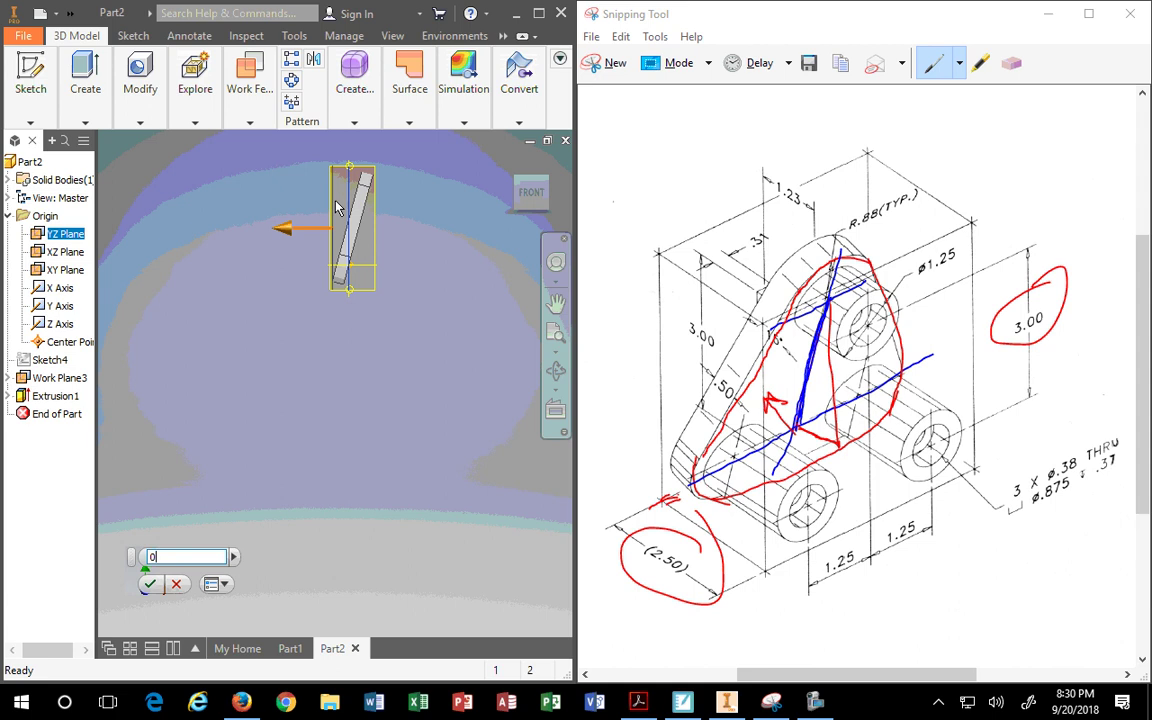
{"action": "scroll", "coordinate": [336, 207], "scroll_direction": "up", "scroll_amount": 3}
{"action": "middle_click_drag", "start_coordinate": [478, 330], "coordinate": [473, 344]}
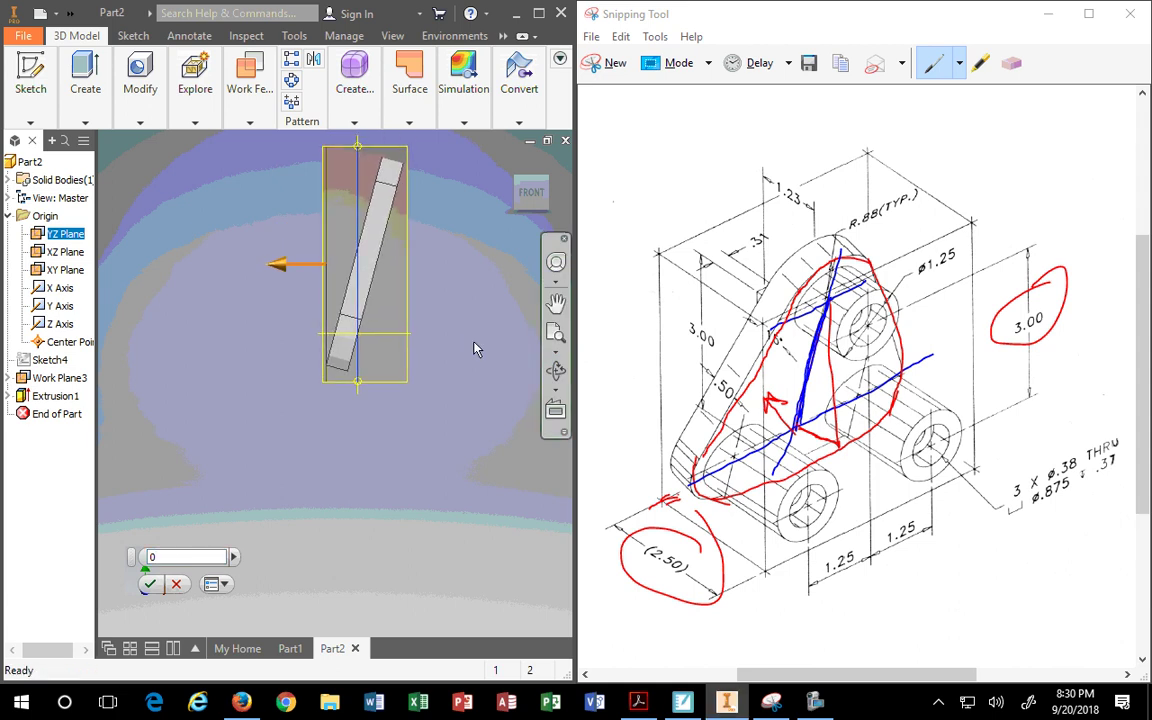
{"action": "left_click", "coordinate": [556, 372]}
{"action": "left_click_drag", "start_coordinate": [404, 321], "coordinate": [308, 377]}
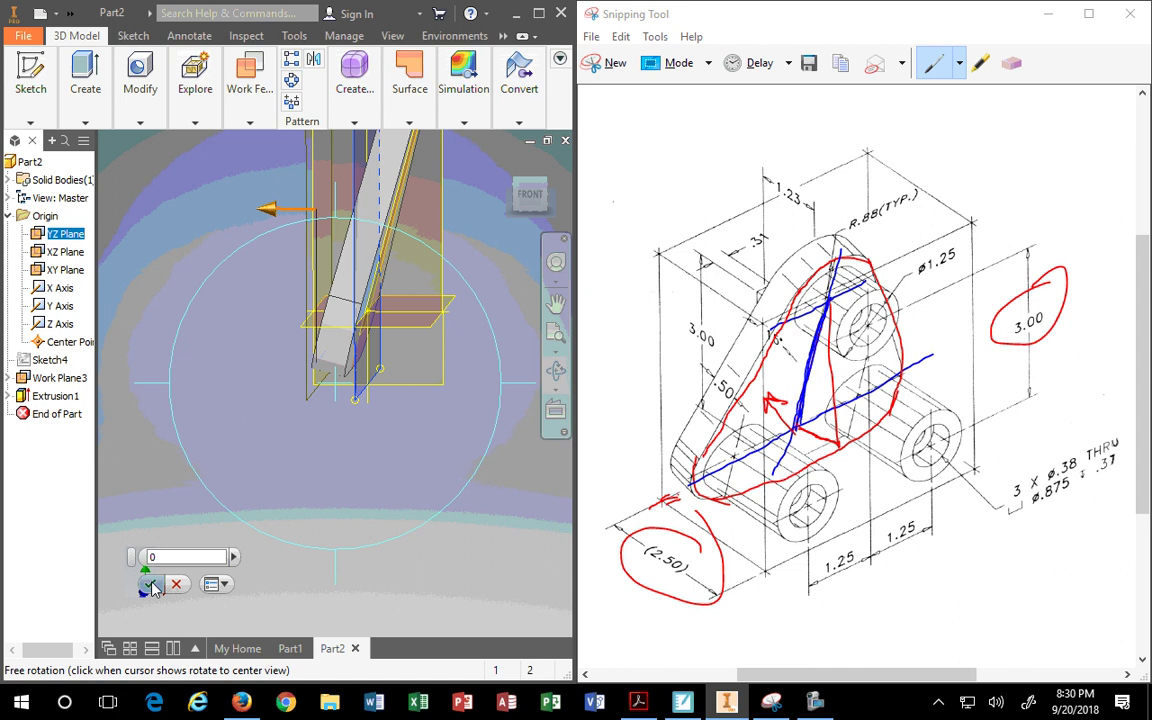
{"action": "left_click", "coordinate": [149, 583]}
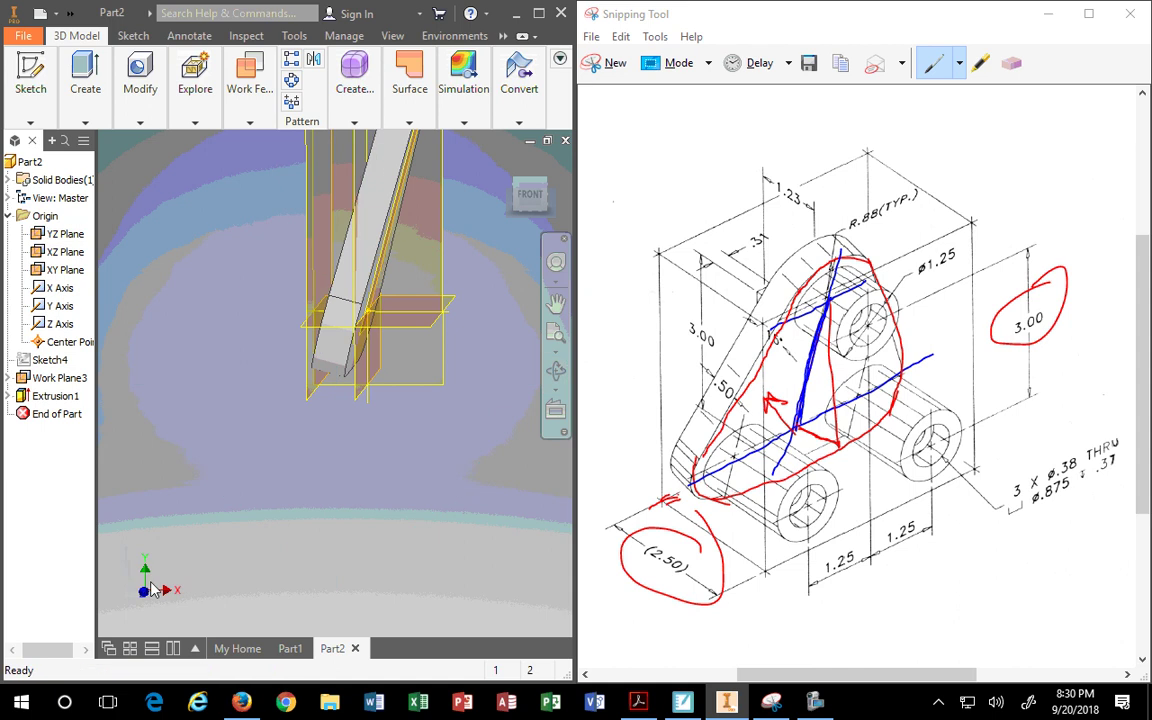
Examine from the front how the new work plane meets the plate's lowest back corner
{"action": "left_click", "coordinate": [311, 397]}
{"action": "left_click", "coordinate": [532, 194]}
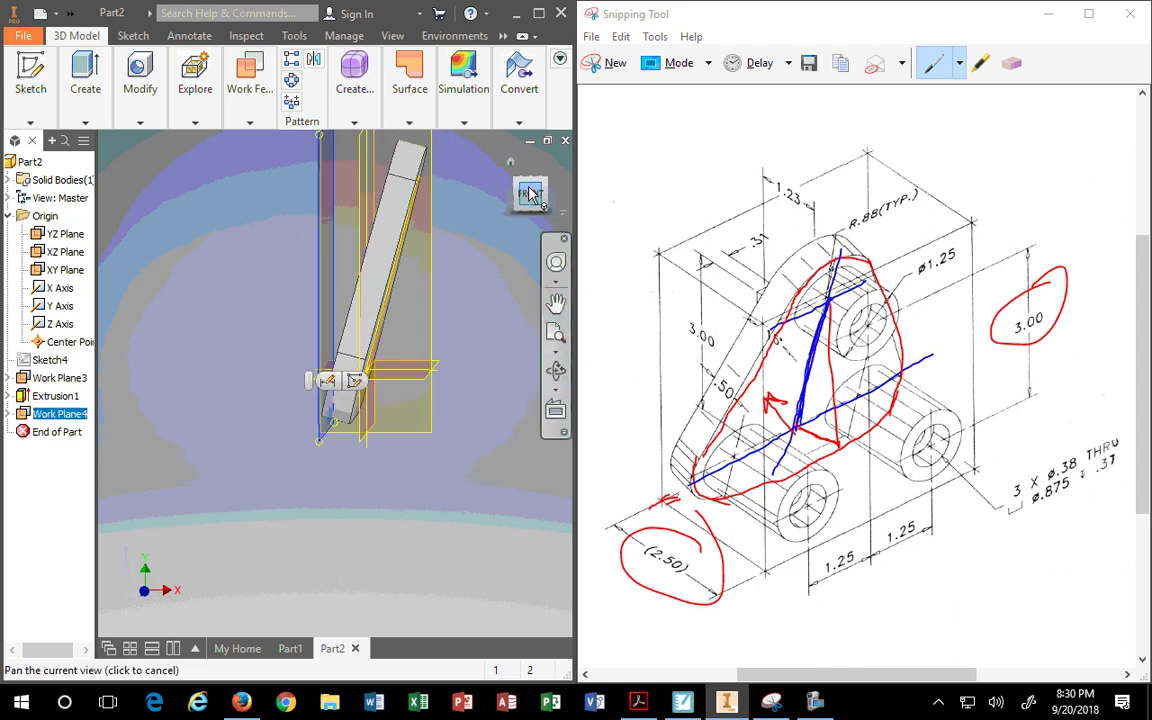
{"action": "scroll", "coordinate": [338, 492], "scroll_direction": "down", "scroll_amount": 5}
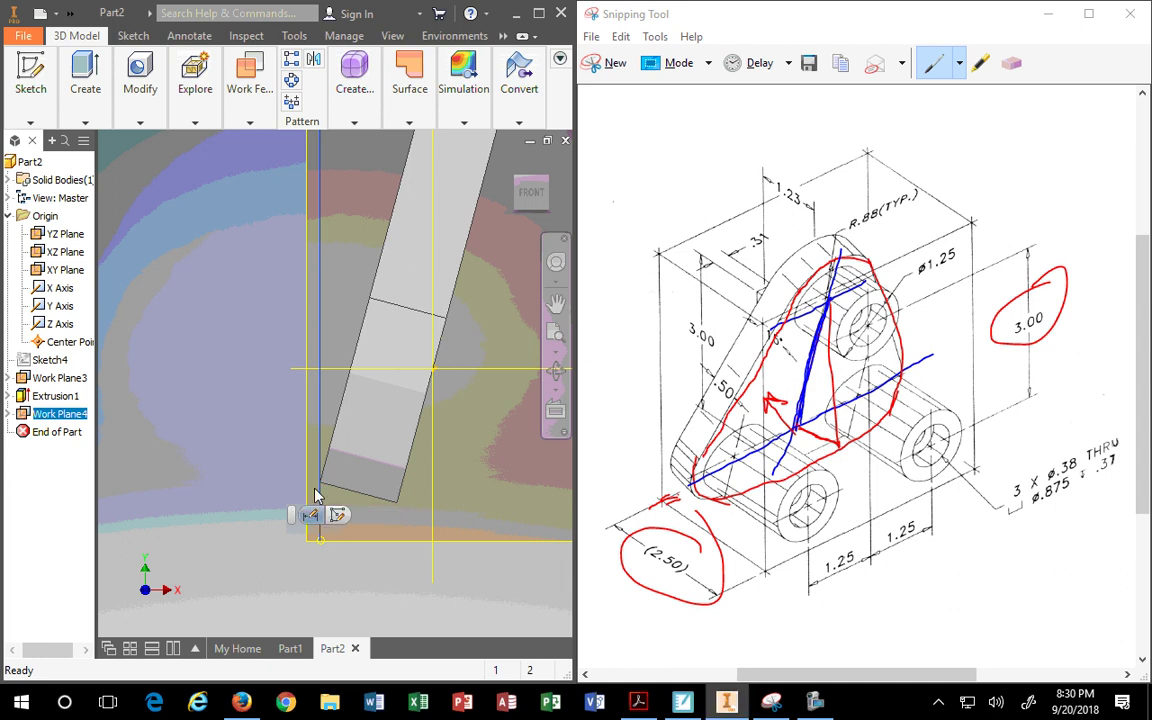
{"action": "scroll", "coordinate": [433, 542], "scroll_direction": "up", "scroll_amount": 5}
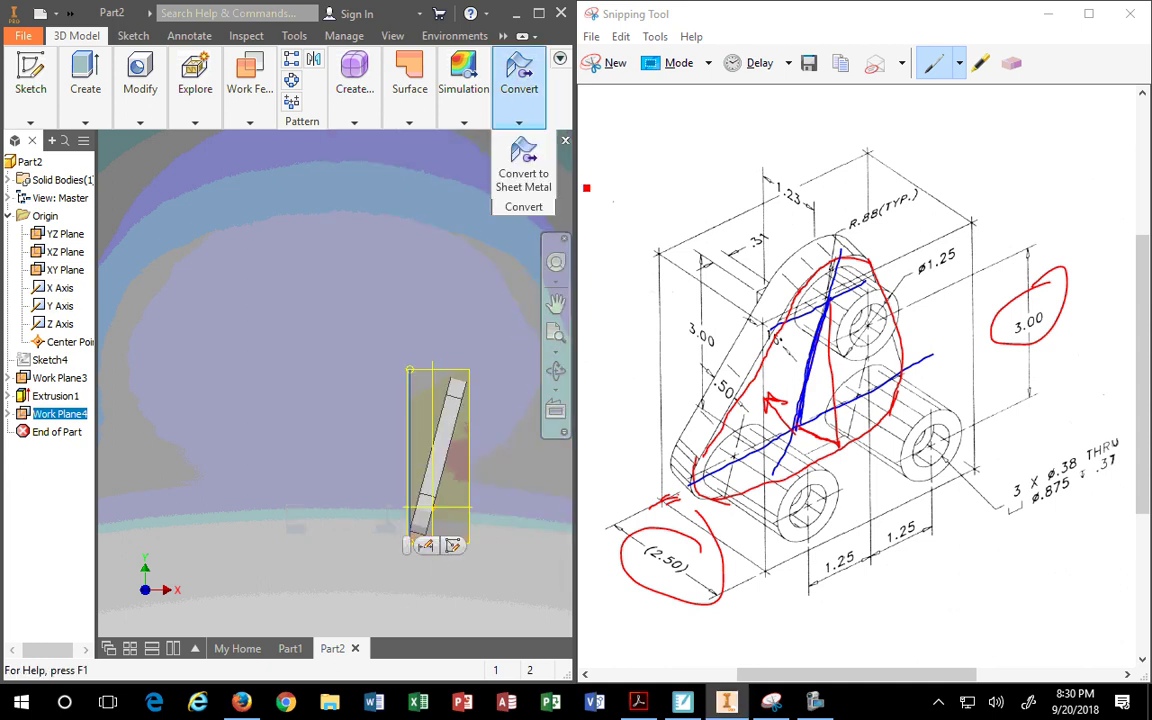
{"action": "left_click", "coordinate": [446, 227]}
{"action": "left_click", "coordinate": [545, 180]}
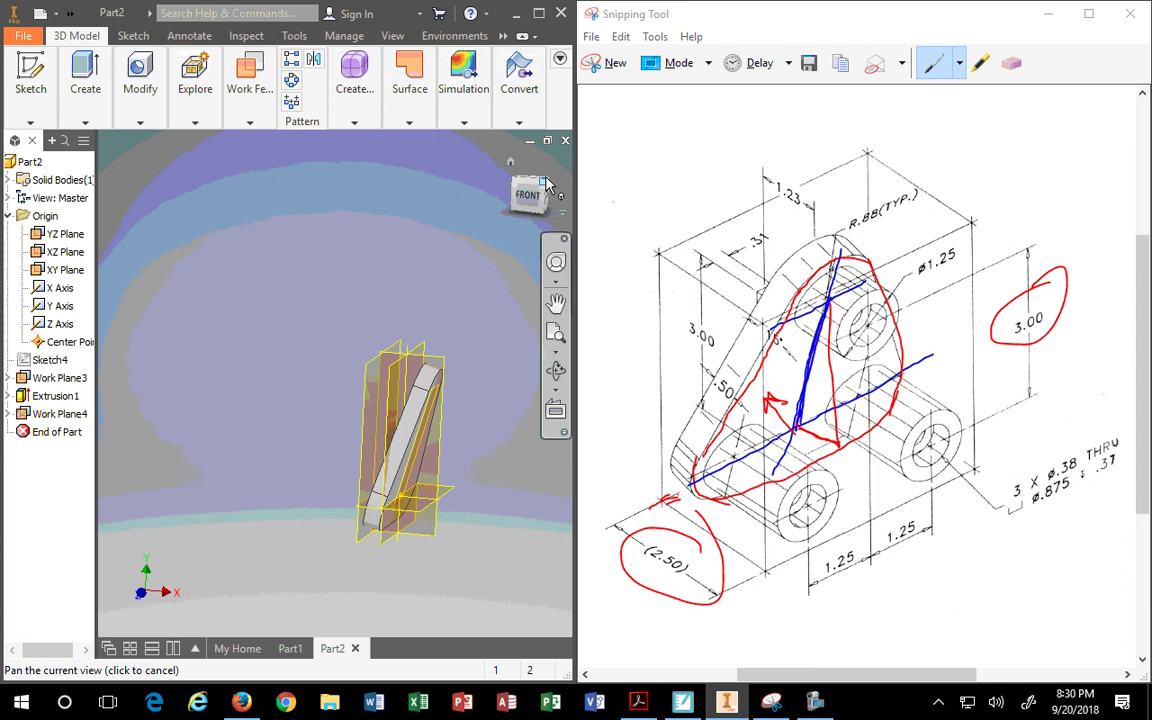
In Snipping Tool, circle the (2.50) dimension a second time in red
{"action": "left_click", "coordinate": [737, 588]}
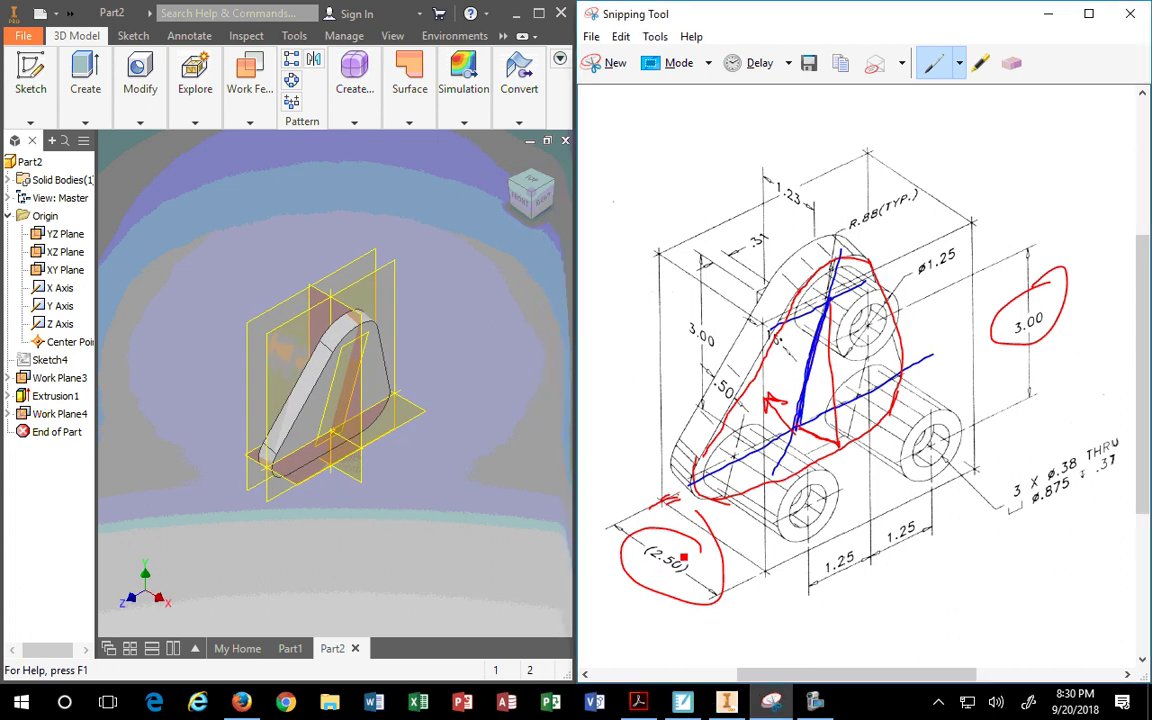
{"action": "mouse_move", "coordinate": [684, 557]}
{"action": "left_mouse_down"}
{"action": "mouse_move", "coordinate": [715, 617]}
{"action": "mouse_move", "coordinate": [640, 592]}
{"action": "mouse_move", "coordinate": [625, 555]}
{"action": "mouse_move", "coordinate": [690, 525]}
{"action": "left_mouse_up"}
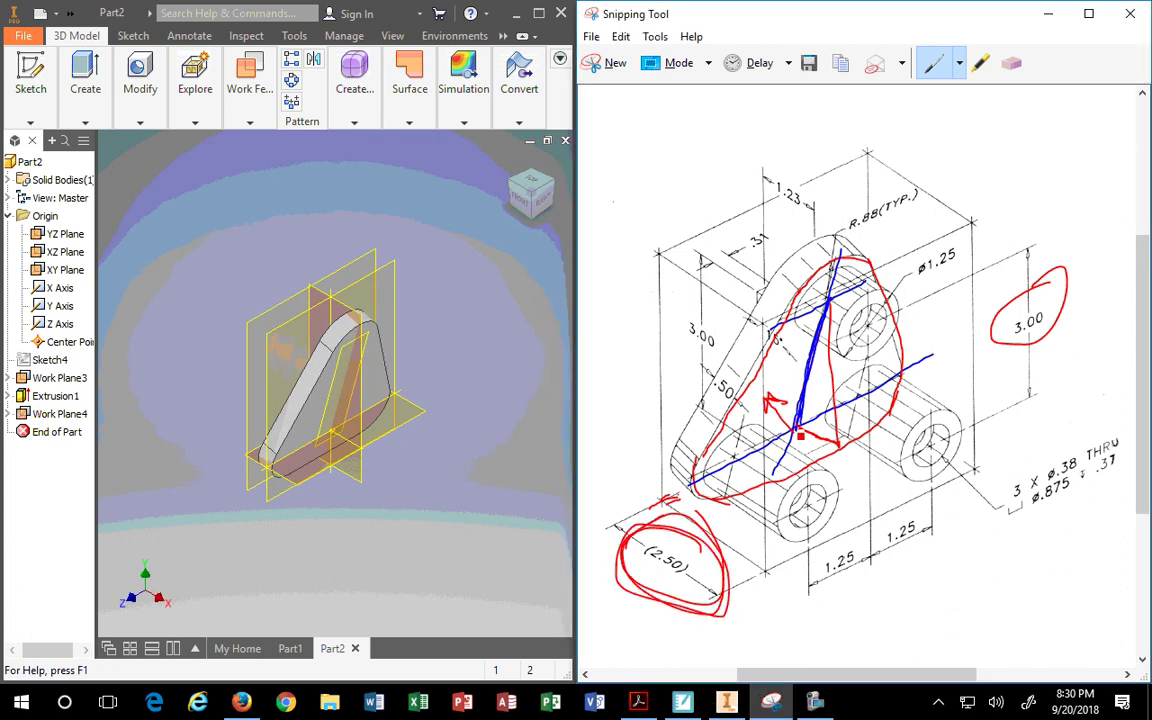
{"action": "mouse_move", "coordinate": [879, 333]}
{"action": "left_mouse_down"}
{"action": "mouse_move", "coordinate": [866, 322]}
{"action": "mouse_move", "coordinate": [896, 330]}
{"action": "mouse_move", "coordinate": [885, 342]}
{"action": "left_mouse_up"}
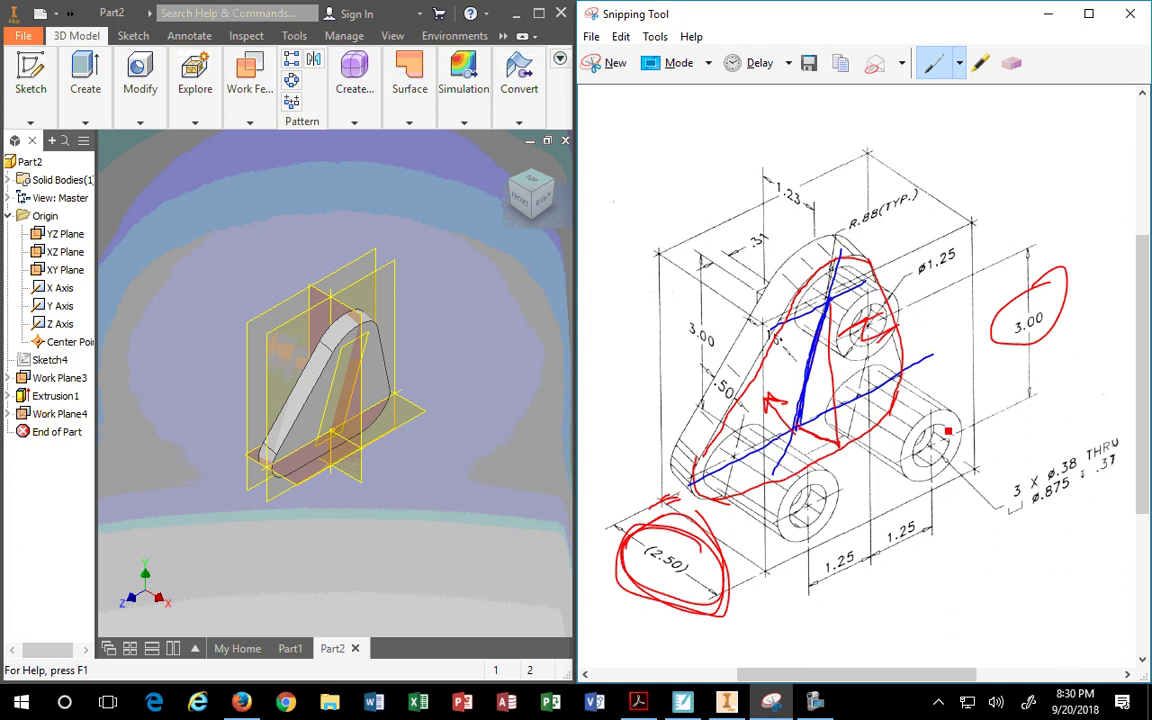
{"action": "left_click_drag", "start_coordinate": [940, 428], "coordinate": [932, 455]}
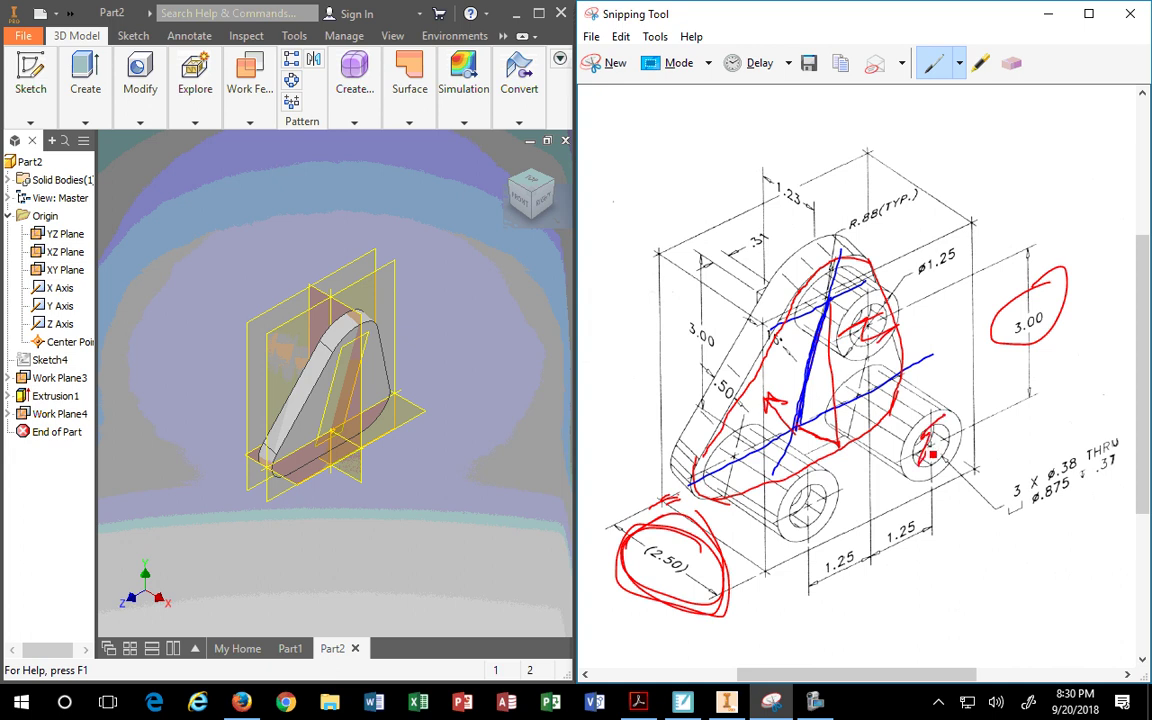
{"action": "left_click", "coordinate": [1012, 63]}
{"action": "left_click", "coordinate": [868, 326]}
{"action": "left_click", "coordinate": [928, 440]}
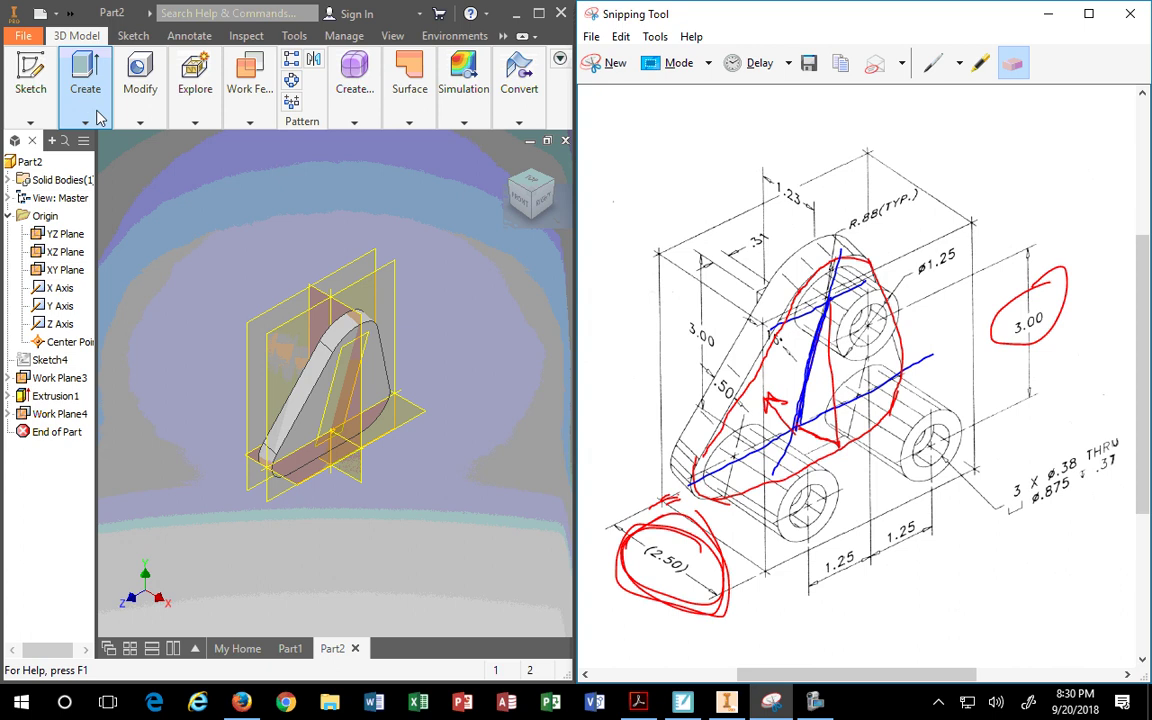
In Inventor, create a work plane offset 2.5 in from Work Plane4 toward the front of the plate, and select it
{"action": "left_click", "coordinate": [249, 122]}
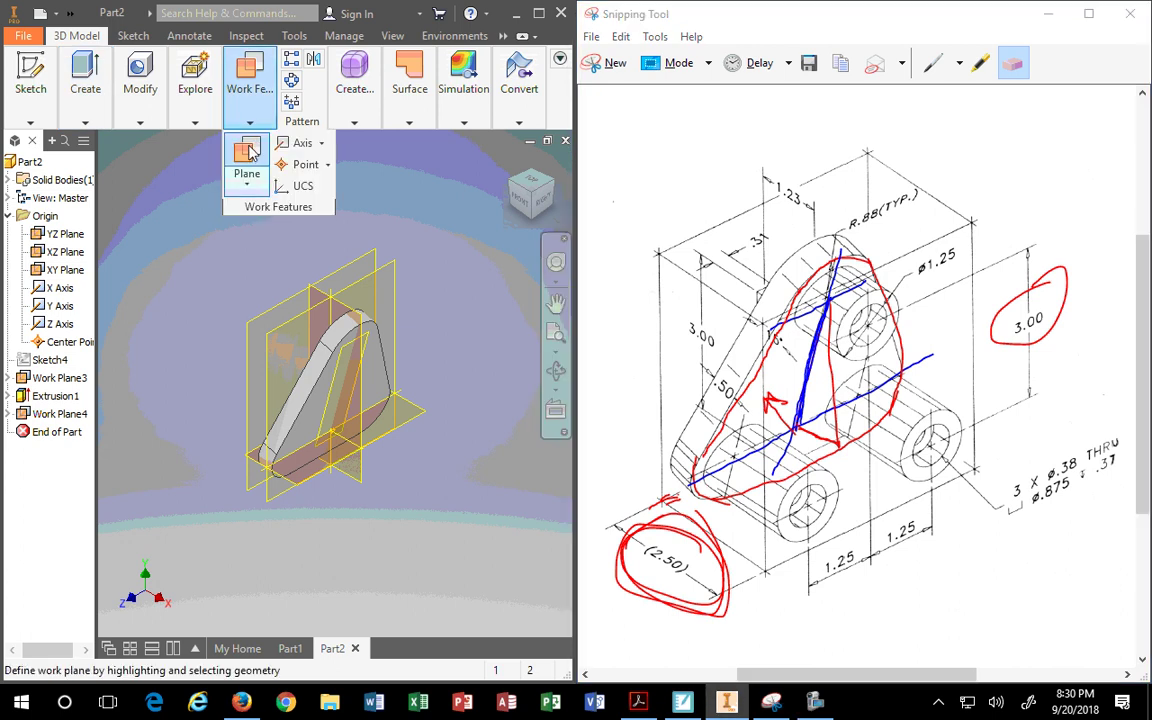
{"action": "left_click", "coordinate": [247, 185]}
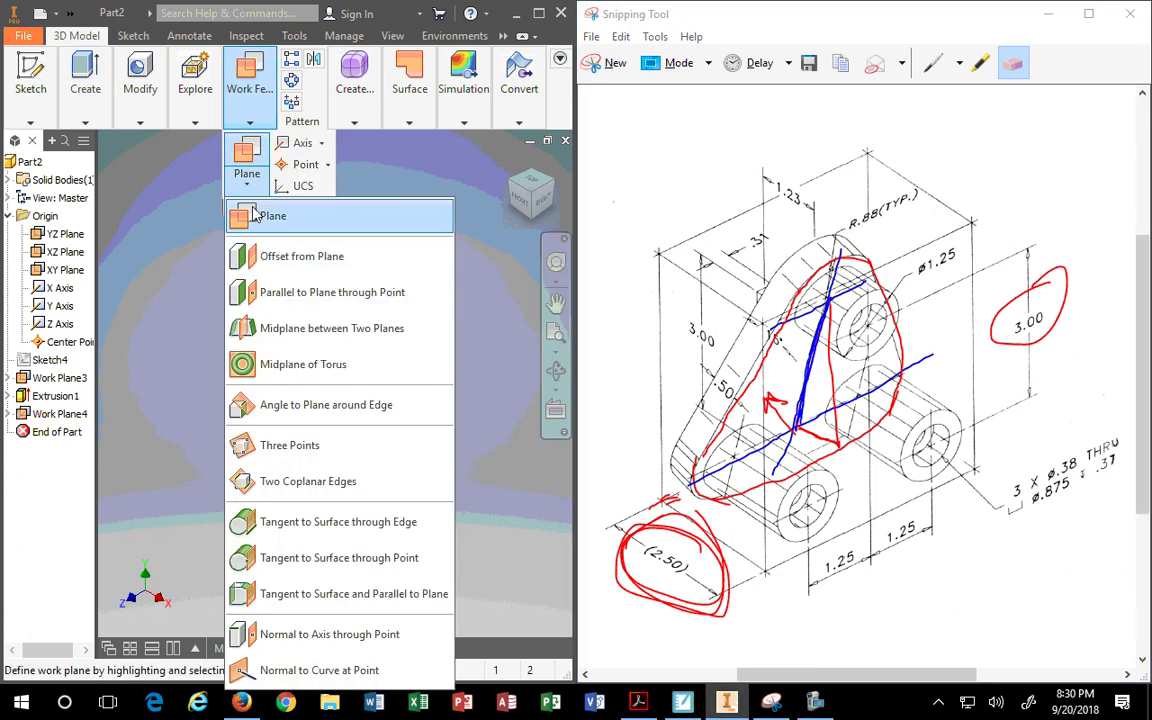
{"action": "left_click", "coordinate": [225, 216]}
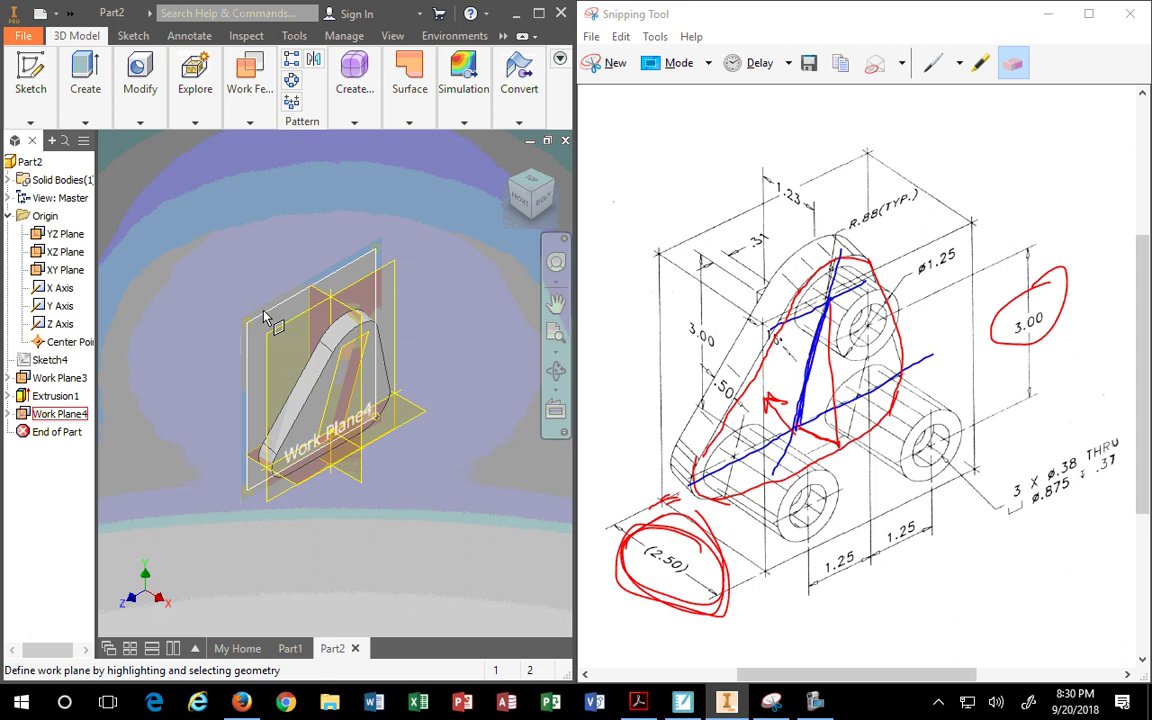
{"action": "left_click_drag", "start_coordinate": [265, 322], "coordinate": [381, 405]}
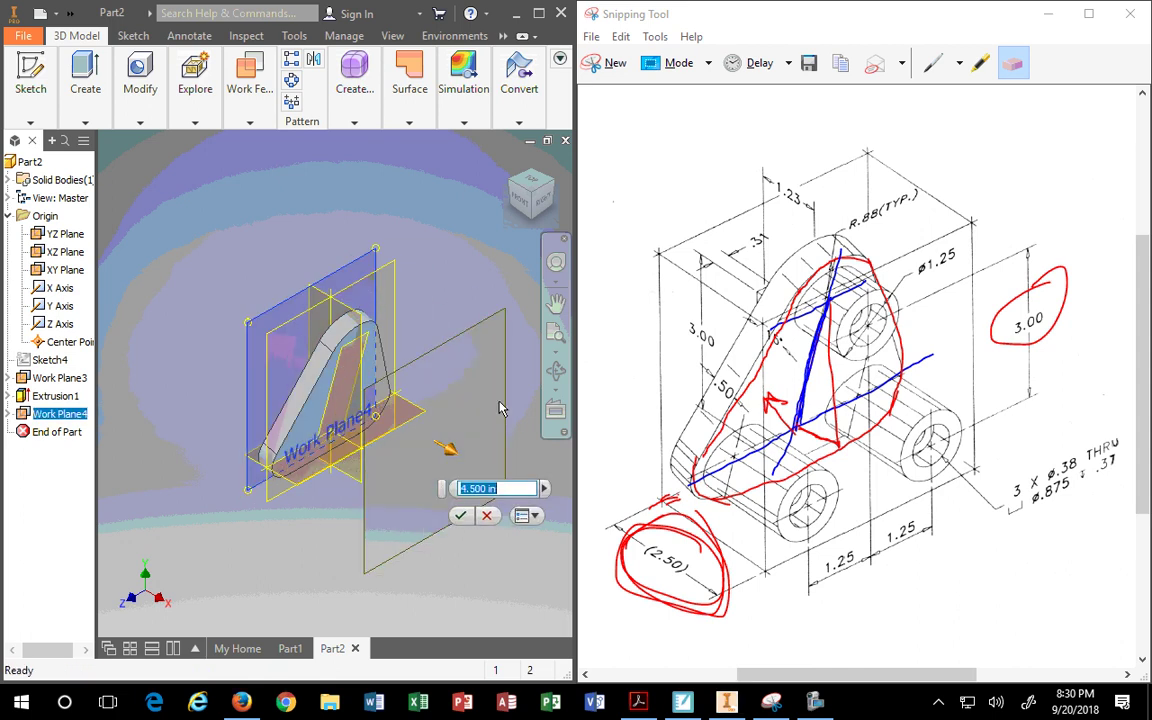
{"action": "type", "text": "2.5"}
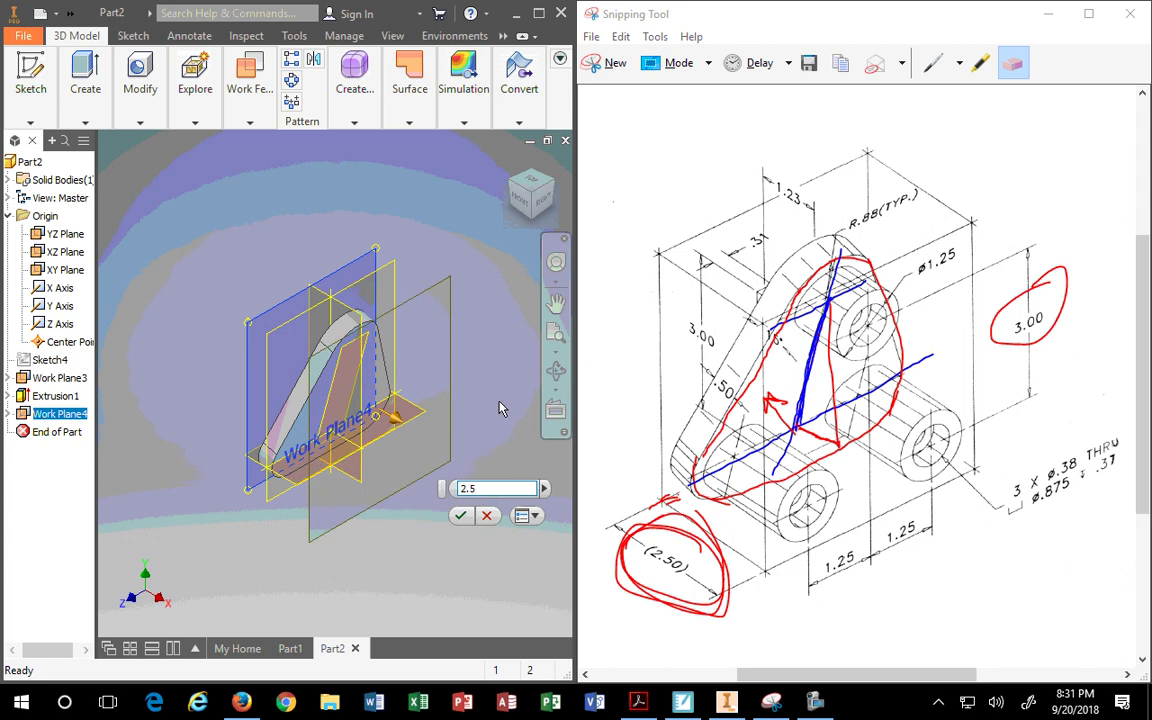
{"action": "key", "text": "Return"}
{"action": "left_click", "coordinate": [432, 310]}
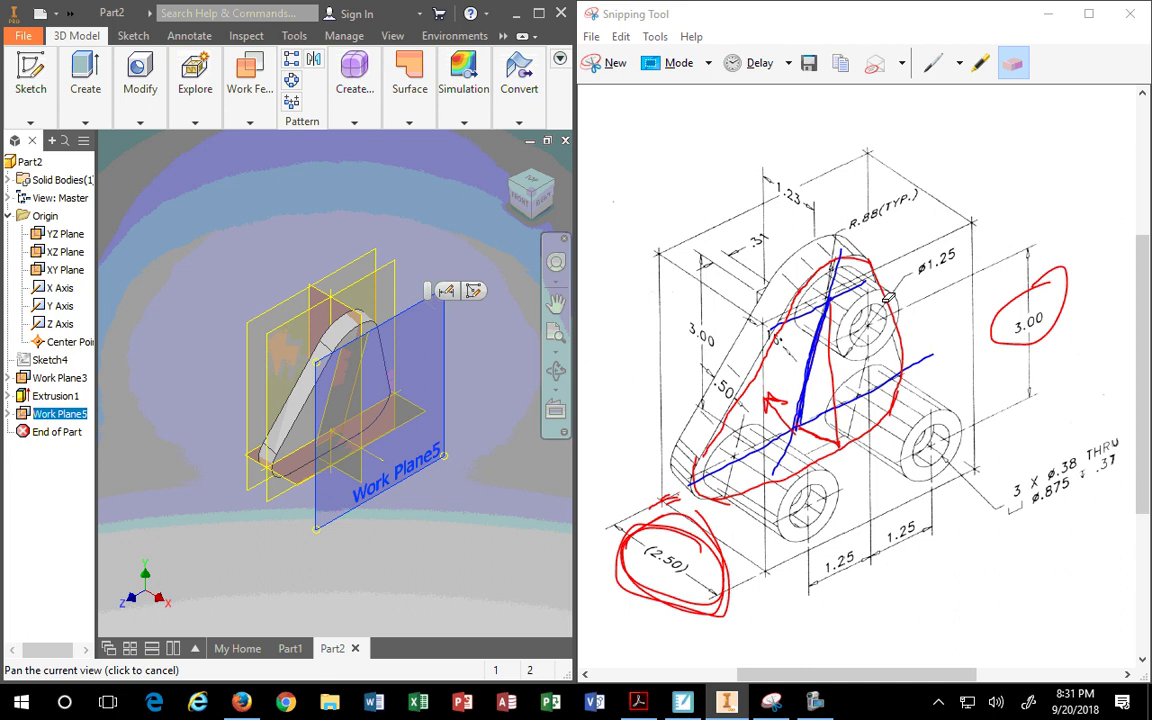
In Snipping Tool, highlight in yellow the front faces of the upper boss and the lower boss nearest the hole note
{"action": "left_click", "coordinate": [981, 62]}
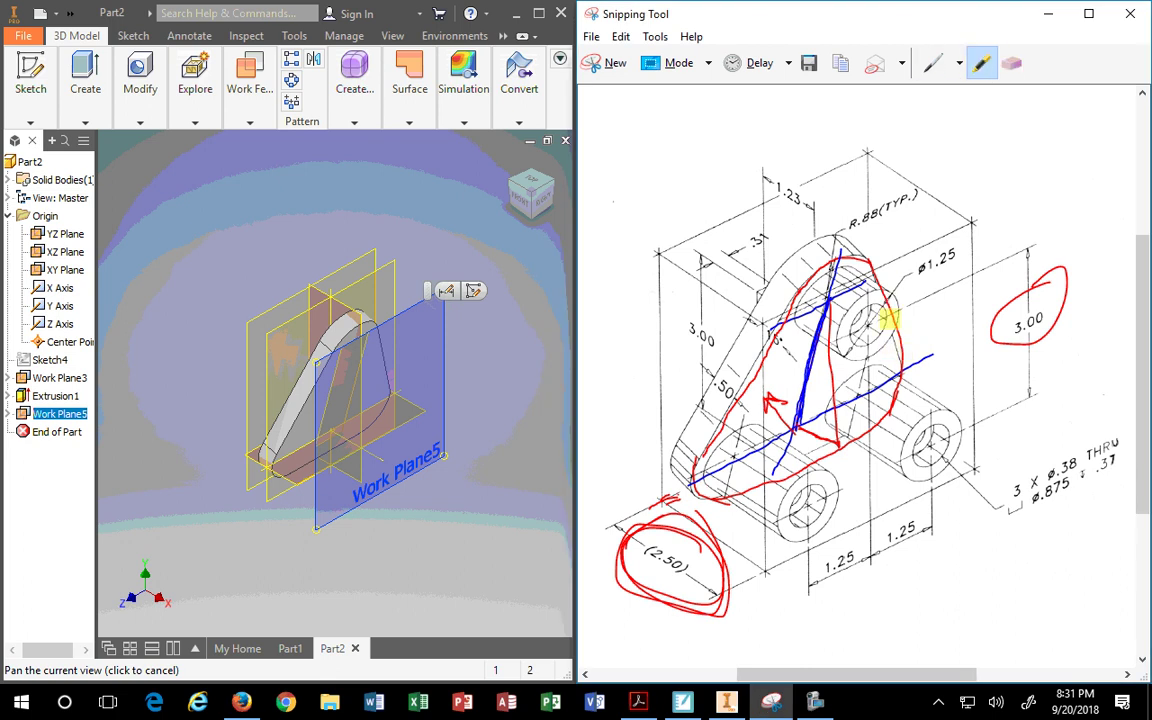
{"action": "mouse_move", "coordinate": [888, 318]}
{"action": "left_mouse_down"}
{"action": "mouse_move", "coordinate": [874, 302]}
{"action": "mouse_move", "coordinate": [852, 332]}
{"action": "mouse_move", "coordinate": [894, 314]}
{"action": "mouse_move", "coordinate": [878, 299]}
{"action": "mouse_move", "coordinate": [861, 334]}
{"action": "mouse_move", "coordinate": [866, 321]}
{"action": "mouse_move", "coordinate": [905, 315]}
{"action": "left_mouse_up"}
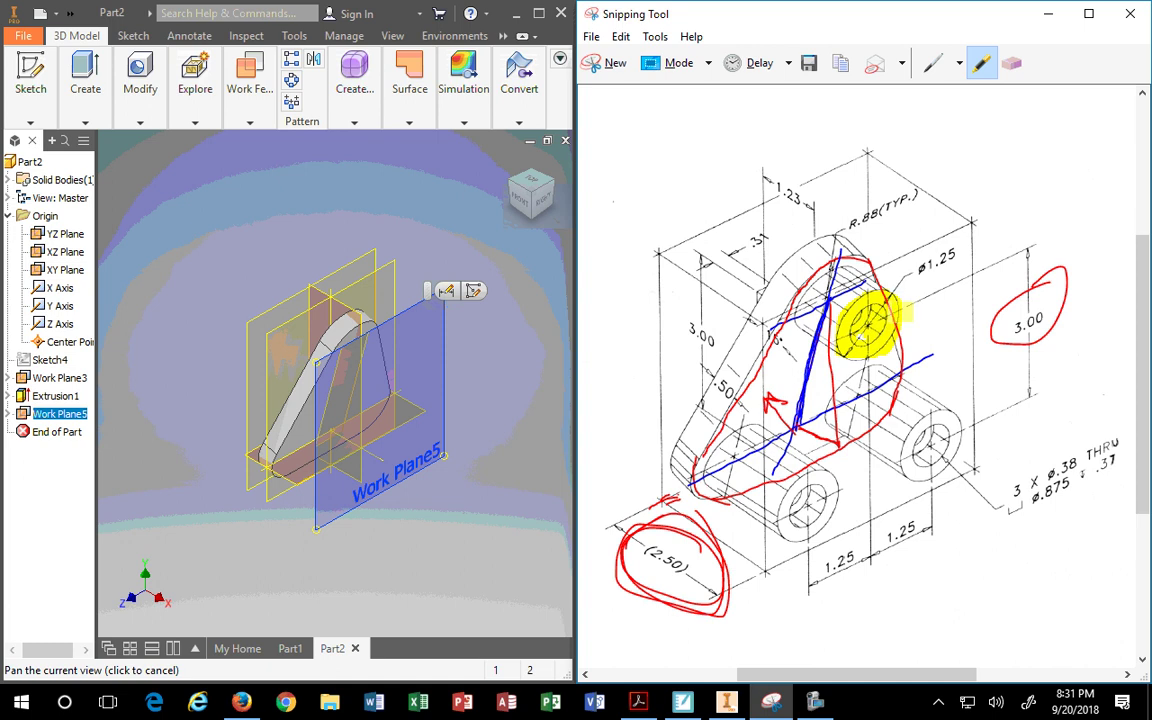
{"action": "mouse_move", "coordinate": [941, 419]}
{"action": "left_mouse_down"}
{"action": "mouse_move", "coordinate": [911, 461]}
{"action": "mouse_move", "coordinate": [950, 465]}
{"action": "mouse_move", "coordinate": [915, 440]}
{"action": "mouse_move", "coordinate": [955, 425]}
{"action": "mouse_move", "coordinate": [972, 440]}
{"action": "left_mouse_up"}
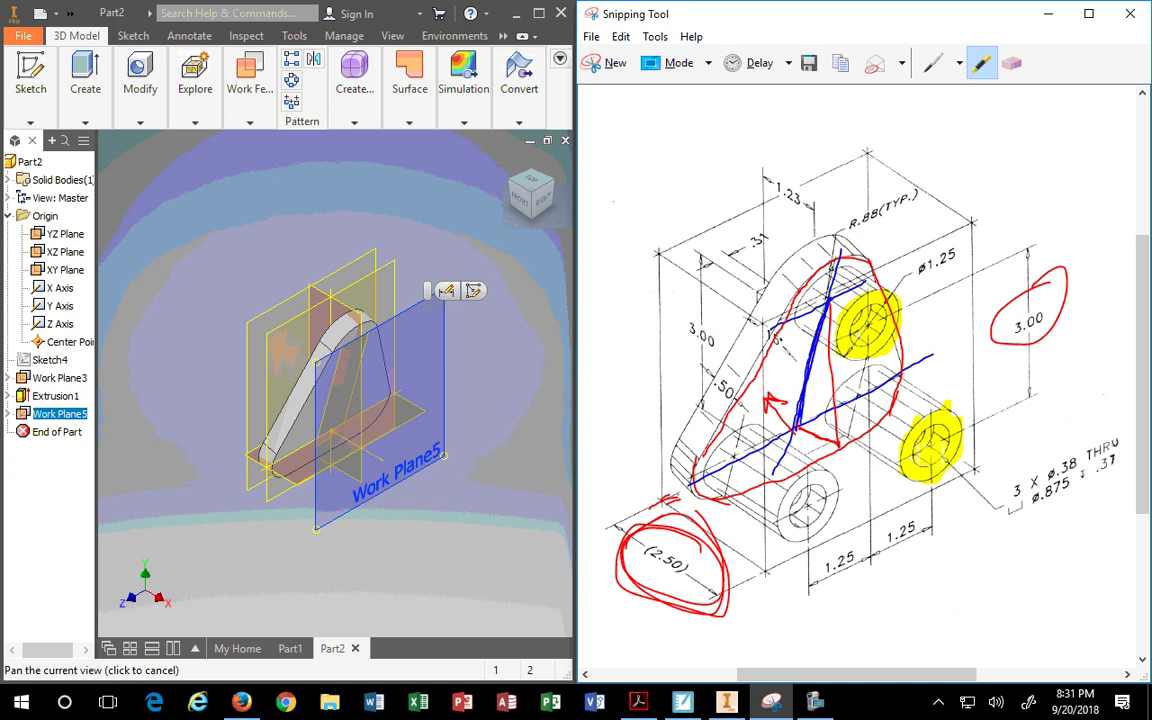
Highlight in yellow the front face of the remaining lower boss nearest the (2.50) dimension
{"action": "mouse_move", "coordinate": [820, 490]}
{"action": "left_mouse_down"}
{"action": "mouse_move", "coordinate": [795, 500]}
{"action": "mouse_move", "coordinate": [808, 528]}
{"action": "mouse_move", "coordinate": [832, 498]}
{"action": "mouse_move", "coordinate": [834, 510]}
{"action": "left_mouse_up"}
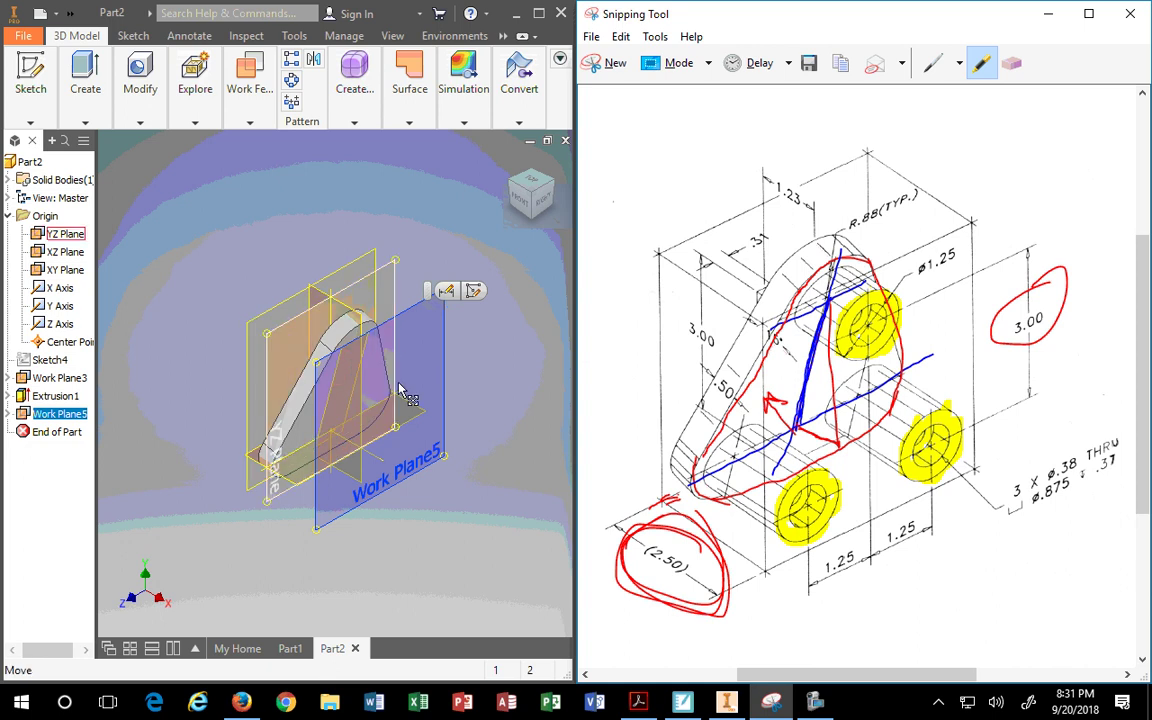
In Inventor, start a sketch on the offset work plane and project the plate's three rounded corner edges into it
{"action": "left_click", "coordinate": [473, 290]}
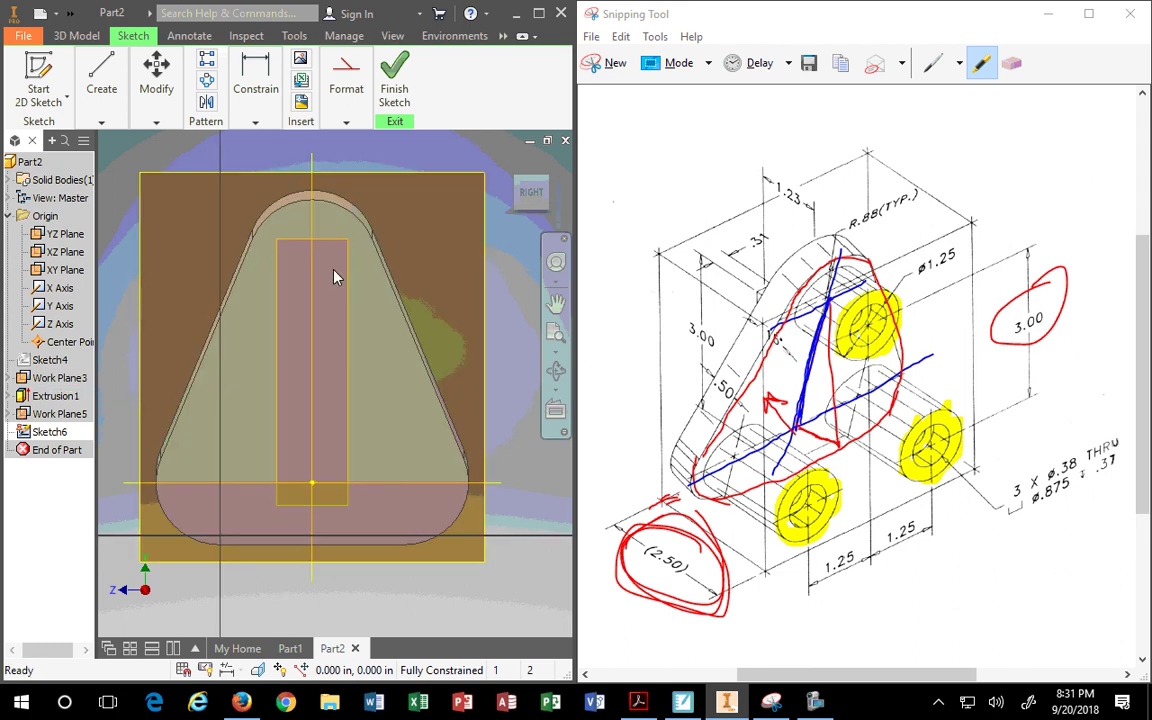
{"action": "left_click", "coordinate": [156, 88]}
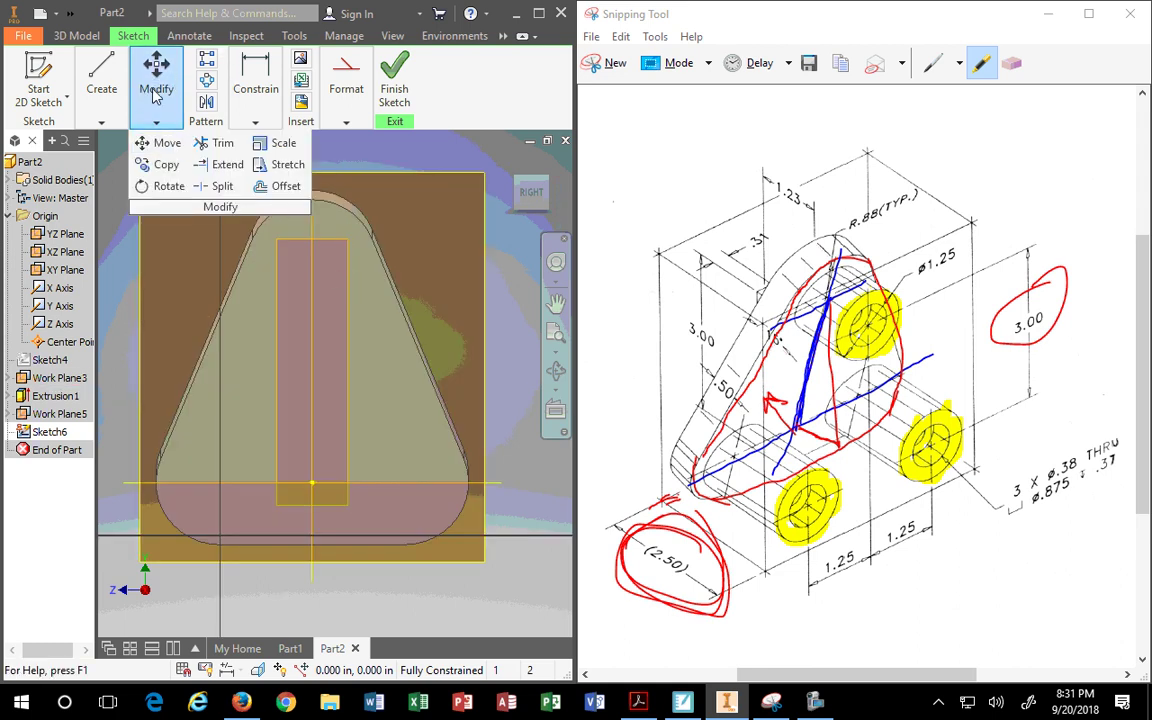
{"action": "left_click", "coordinate": [112, 112]}
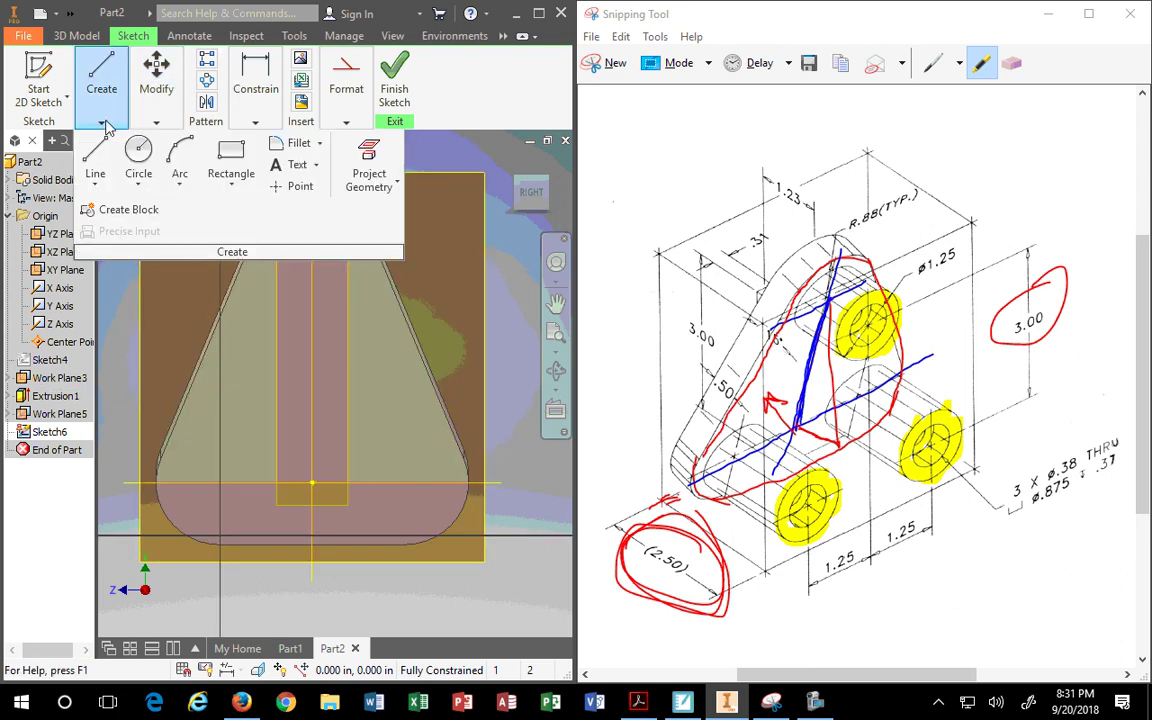
{"action": "left_click", "coordinate": [369, 165]}
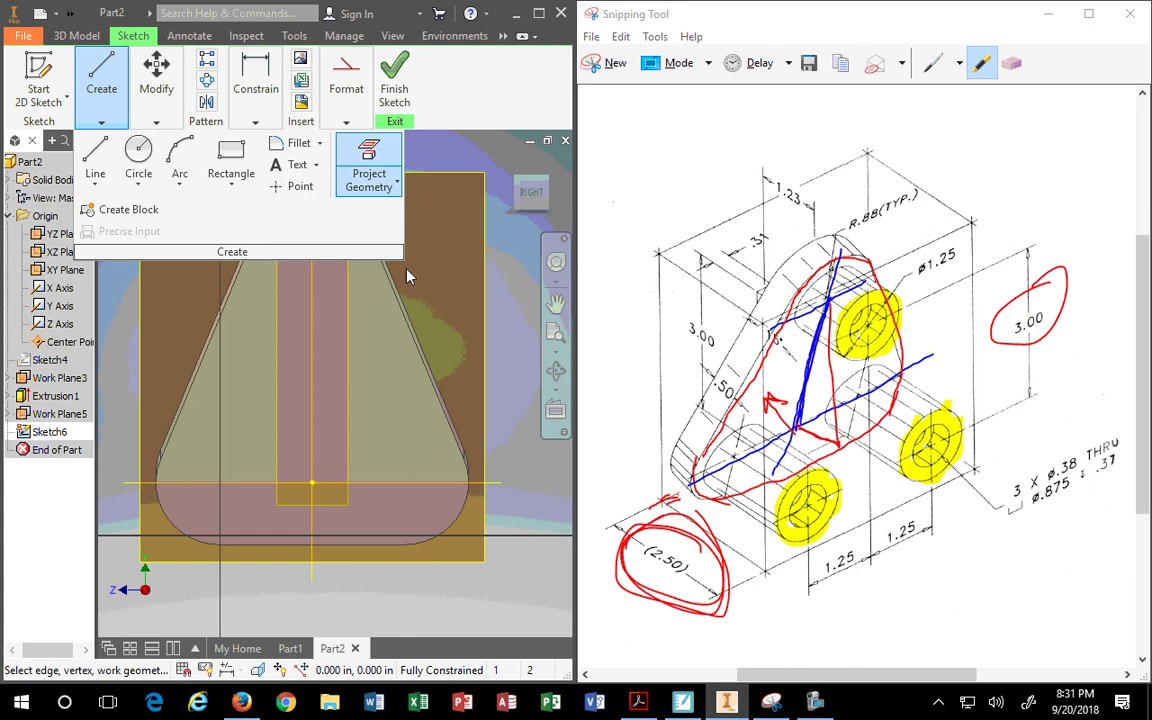
{"action": "left_click", "coordinate": [463, 520]}
{"action": "left_click", "coordinate": [162, 505]}
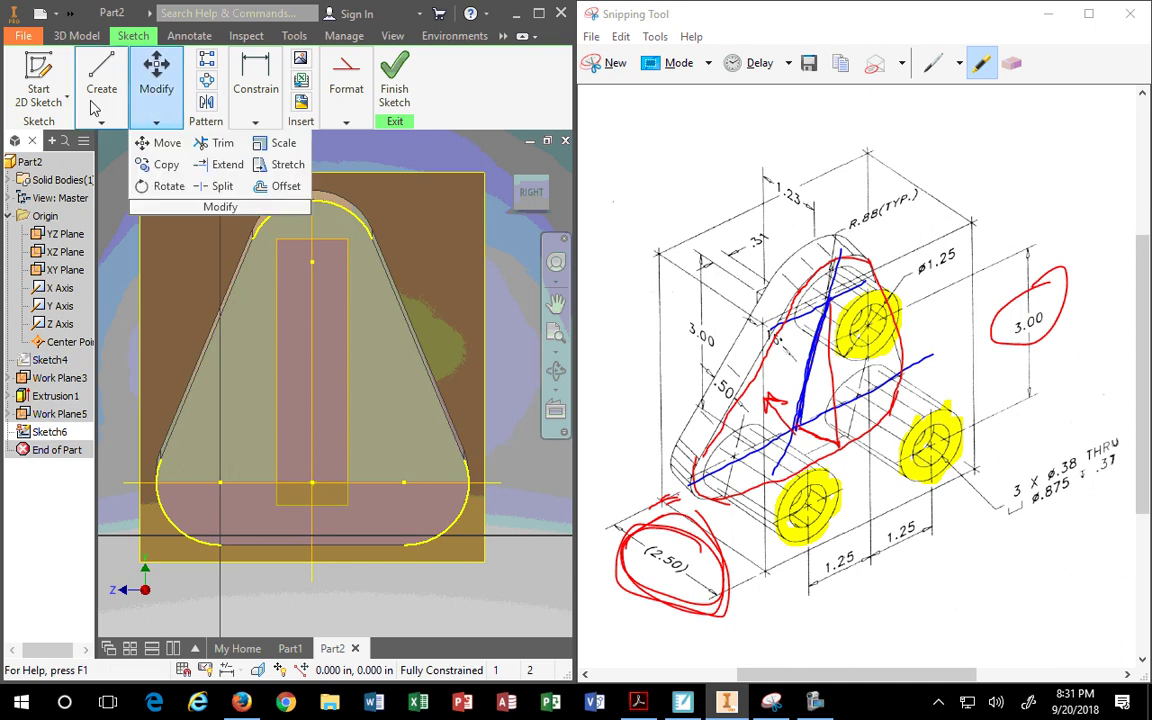
Draw three circles, one centred on each projected corner arc's centre point
{"action": "mouse_move", "coordinate": [91, 101]}
{"action": "left_click", "coordinate": [138, 152]}
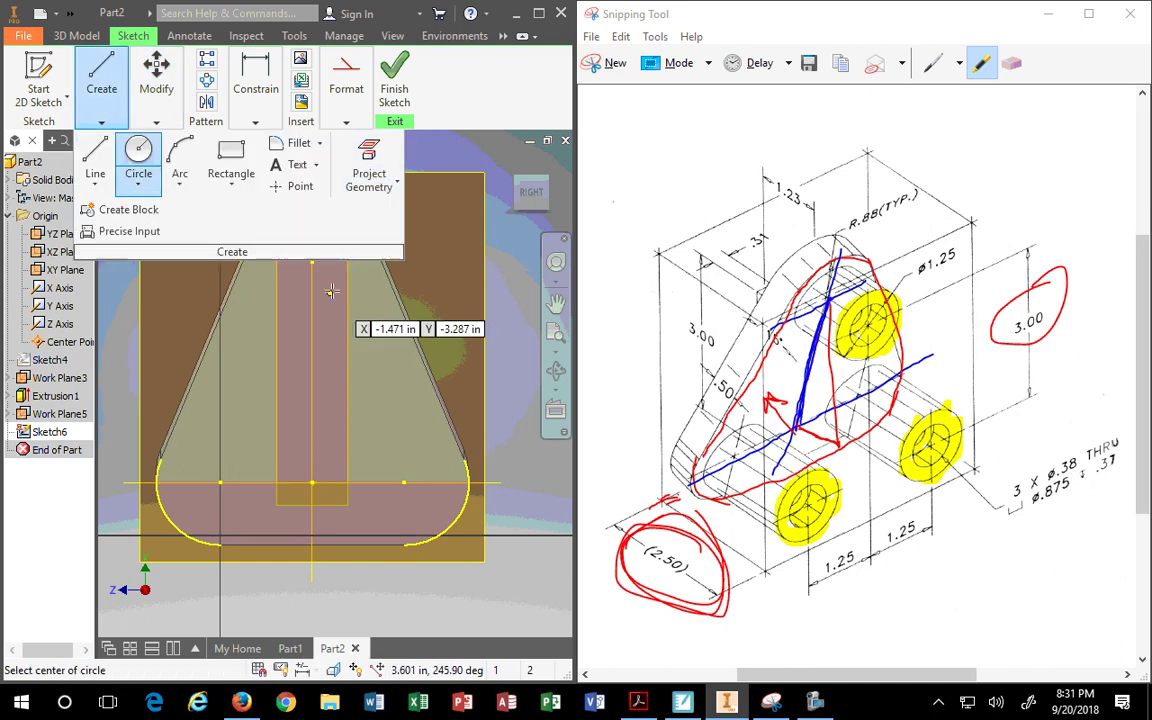
{"action": "left_click", "coordinate": [221, 482]}
{"action": "left_click", "coordinate": [259, 481]}
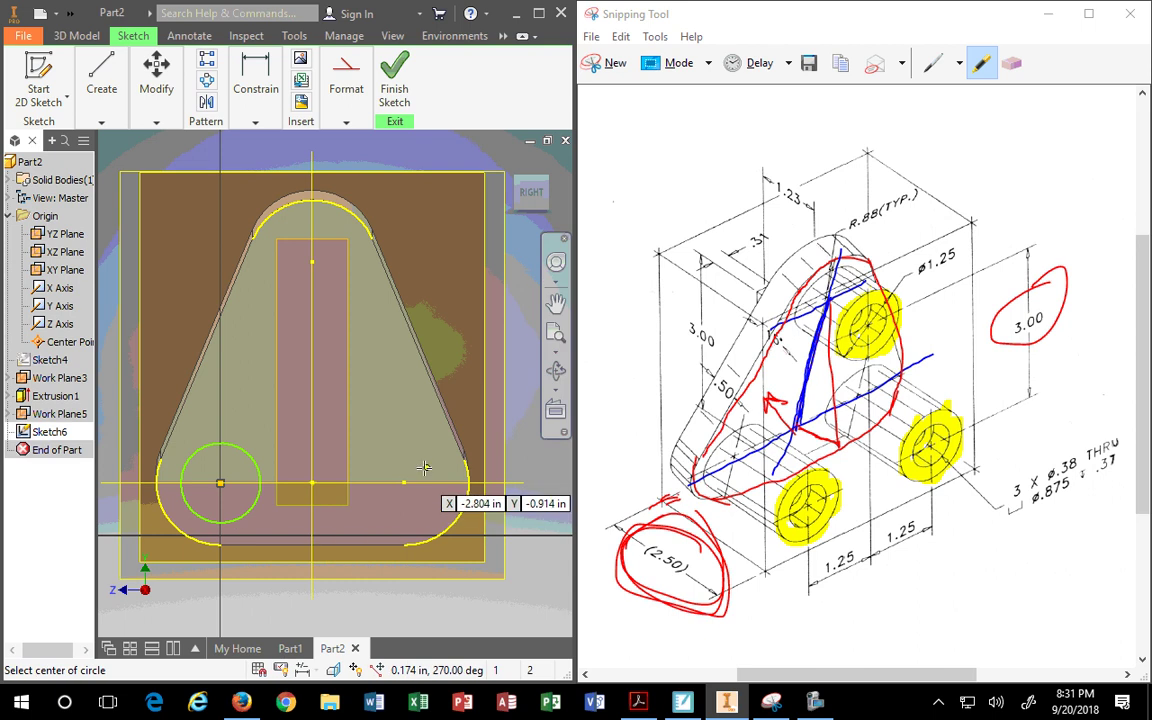
{"action": "left_click", "coordinate": [405, 482]}
{"action": "left_click", "coordinate": [443, 483]}
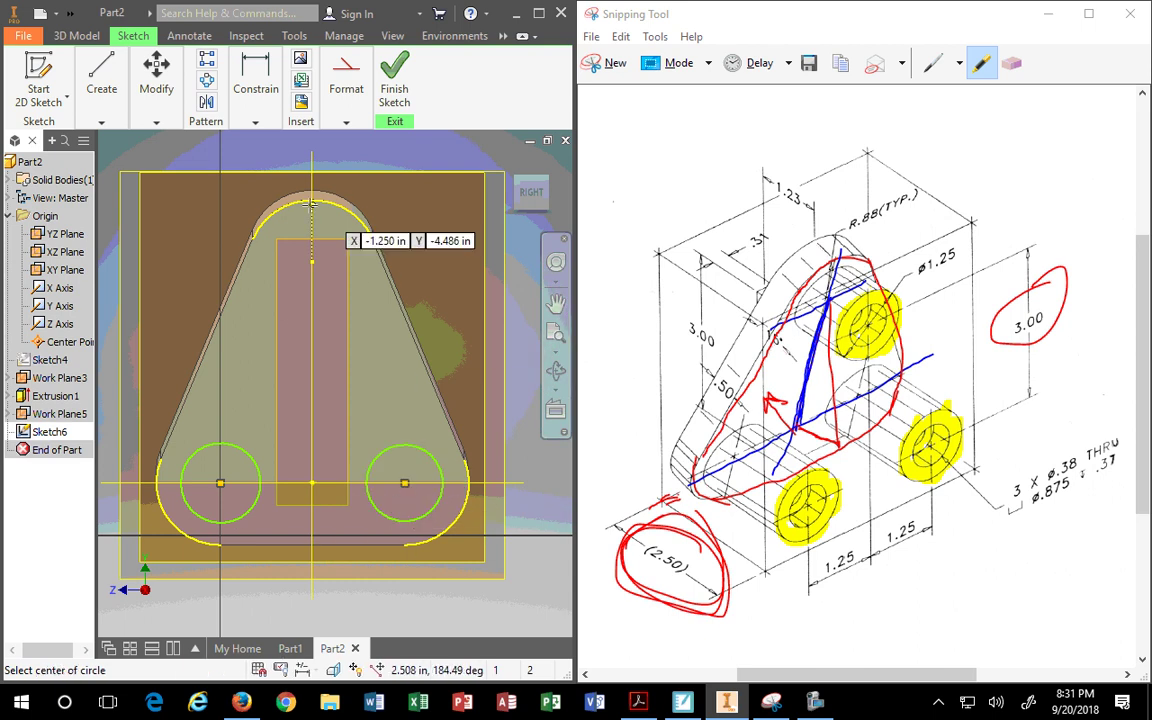
{"action": "left_click", "coordinate": [312, 262]}
{"action": "left_click", "coordinate": [279, 229]}
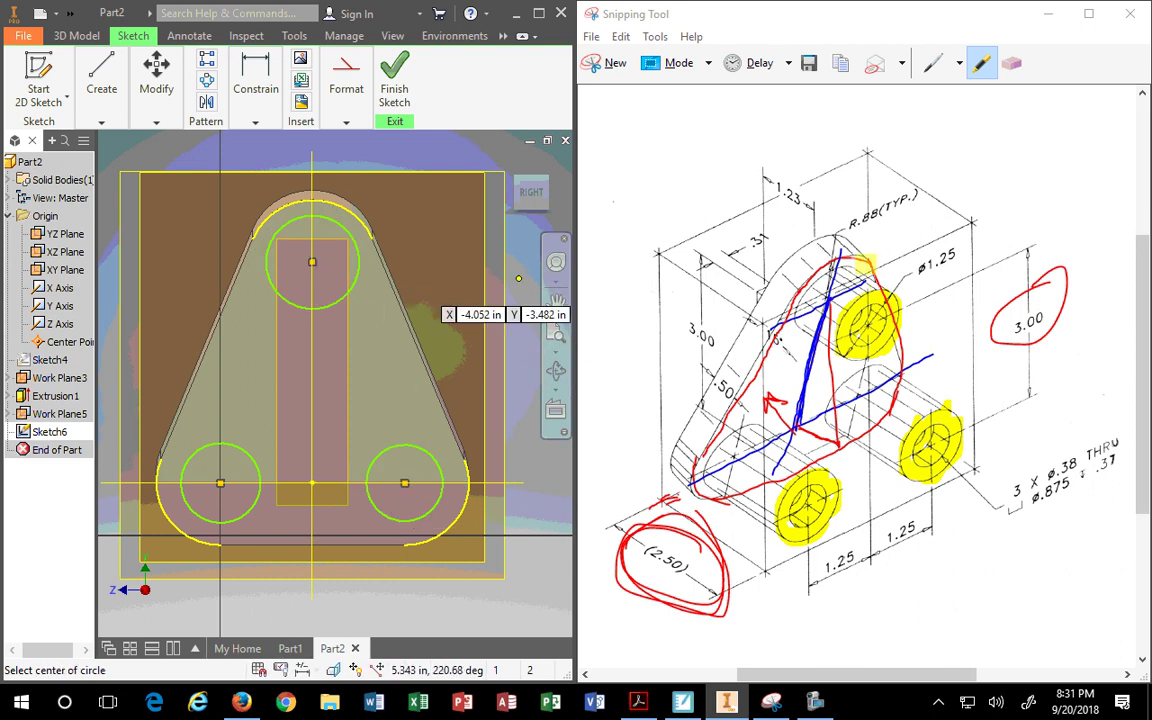
Add a driven vertical dimension between the centres of the upper circle and the lower right circle
{"action": "scroll", "coordinate": [411, 262], "scroll_direction": "up", "scroll_amount": 2}
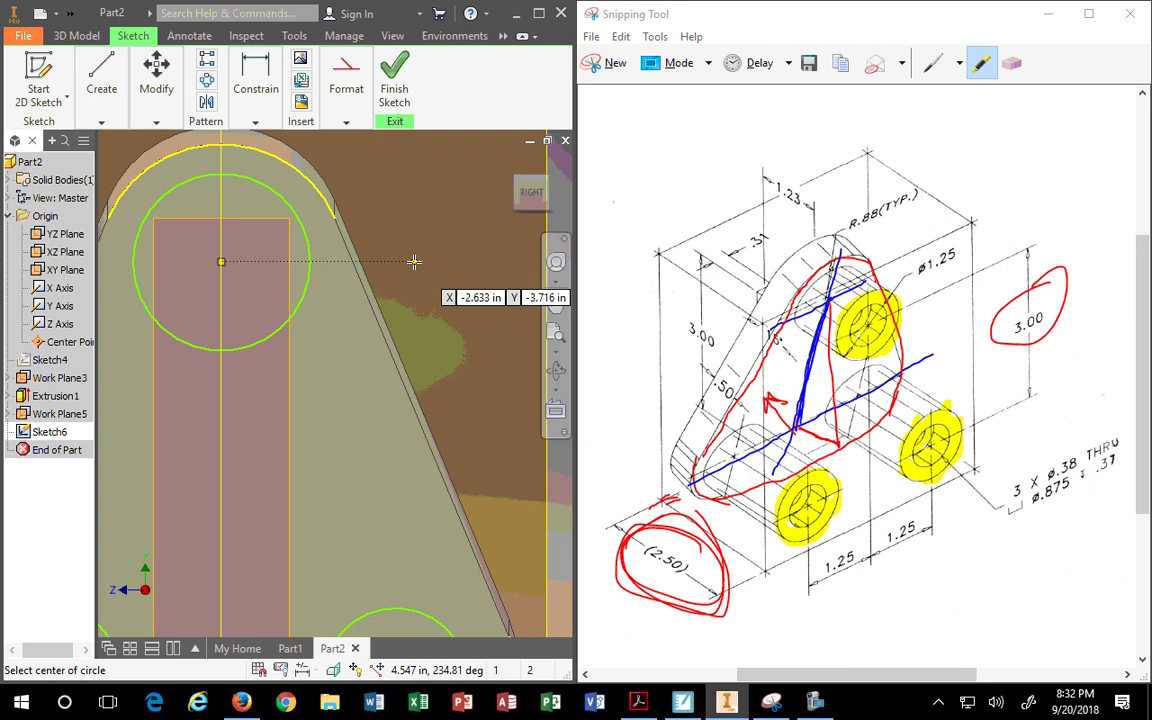
{"action": "scroll", "coordinate": [410, 270], "scroll_direction": "down", "scroll_amount": 5}
{"action": "left_click", "coordinate": [255, 121]}
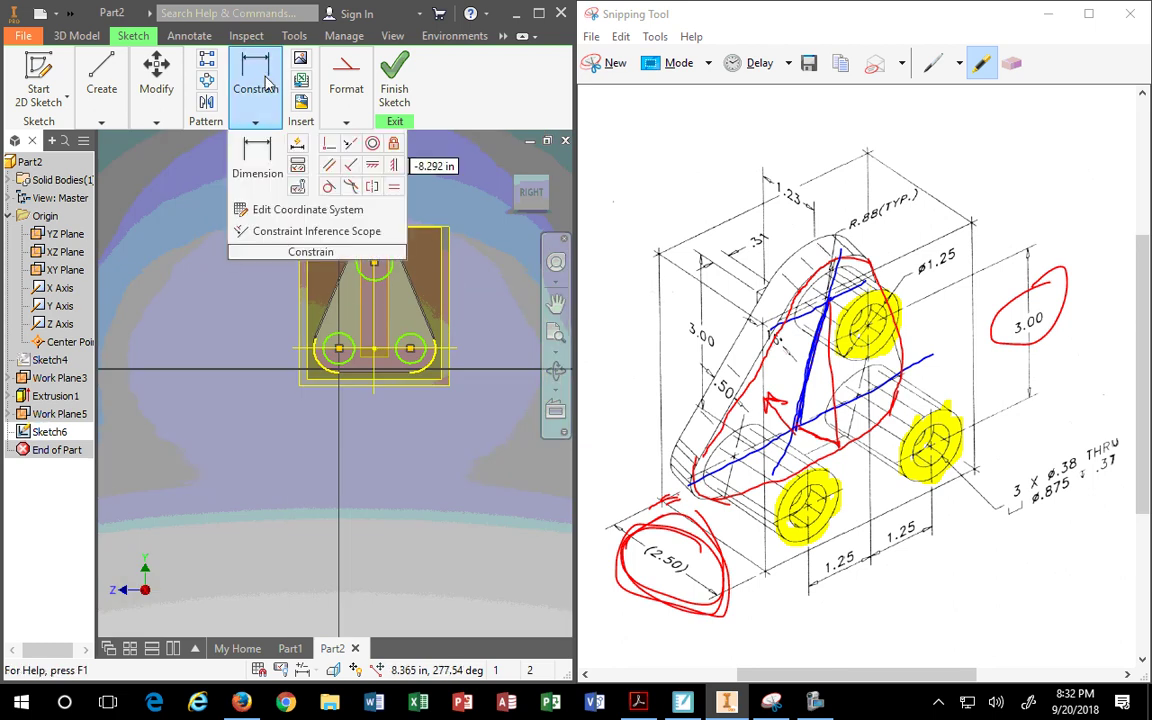
{"action": "left_click", "coordinate": [257, 160]}
{"action": "left_click", "coordinate": [352, 247]}
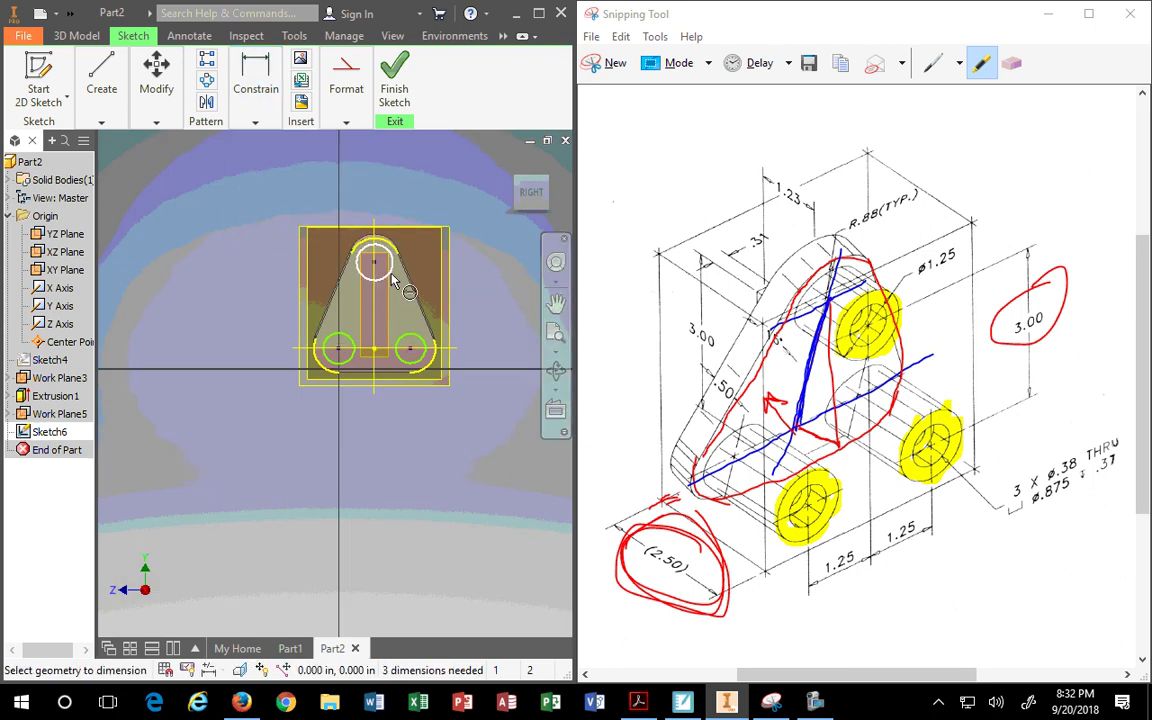
{"action": "left_click", "coordinate": [426, 343]}
{"action": "left_click", "coordinate": [440, 291]}
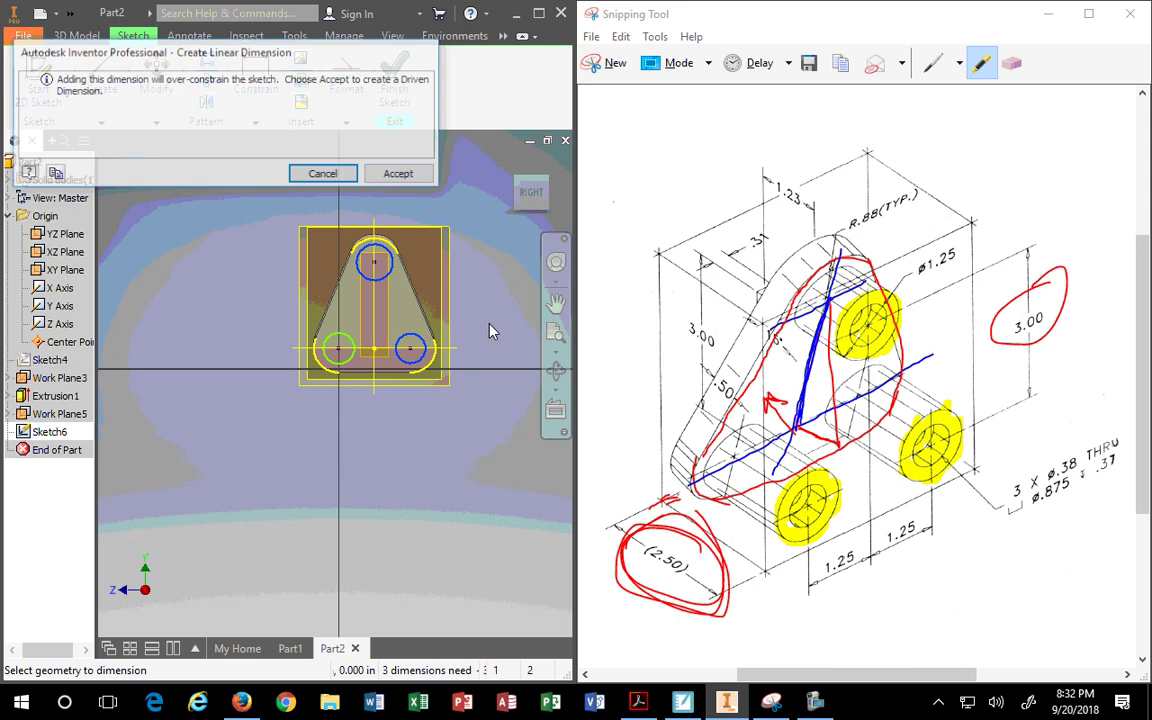
{"action": "left_click", "coordinate": [378, 175]}
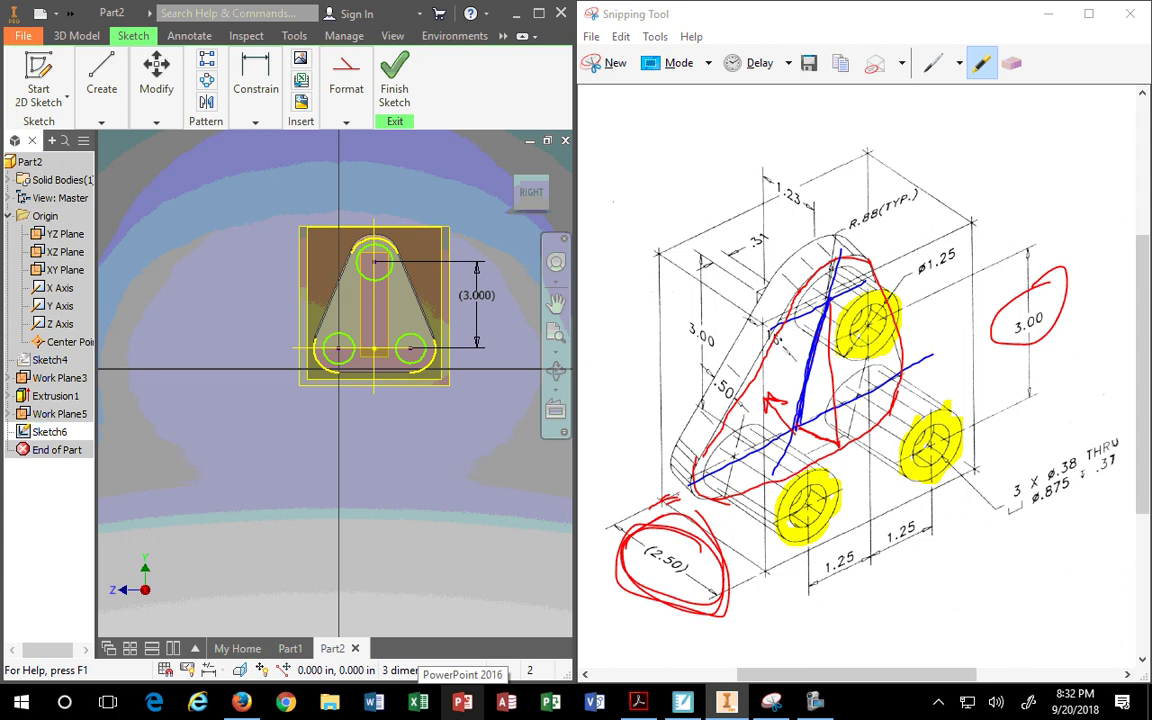
Apply equal constraints so that all three circles share the same diameter
{"action": "left_click", "coordinate": [508, 166]}
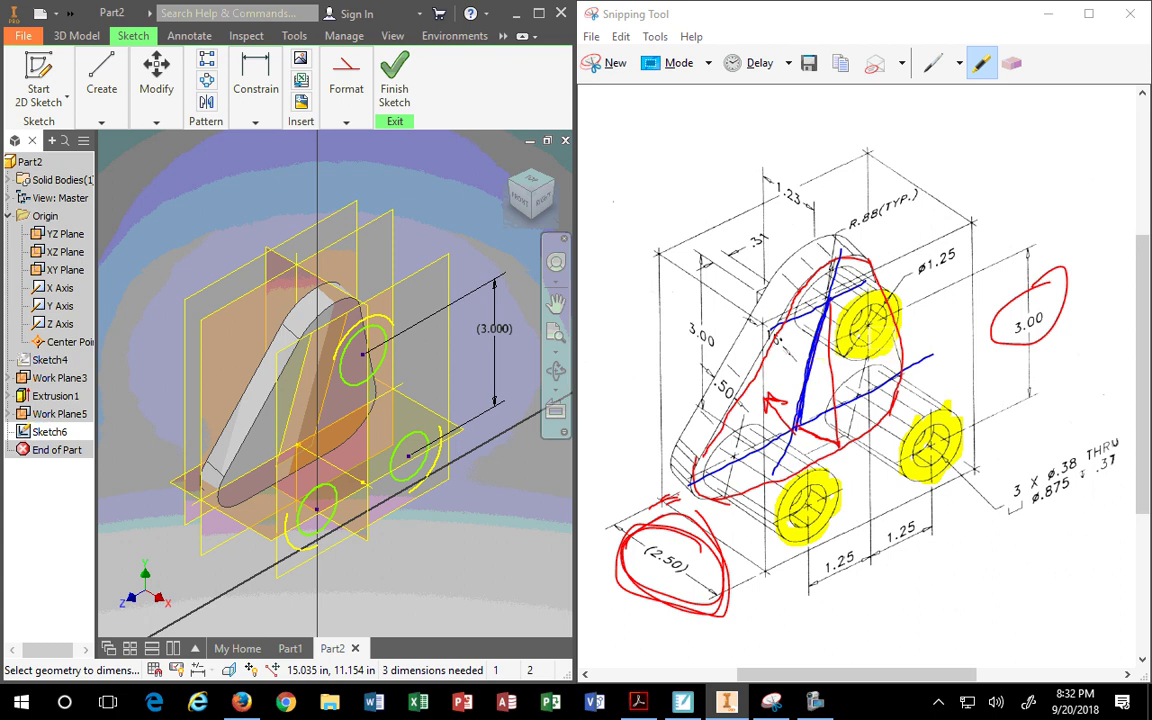
{"action": "left_click", "coordinate": [255, 121]}
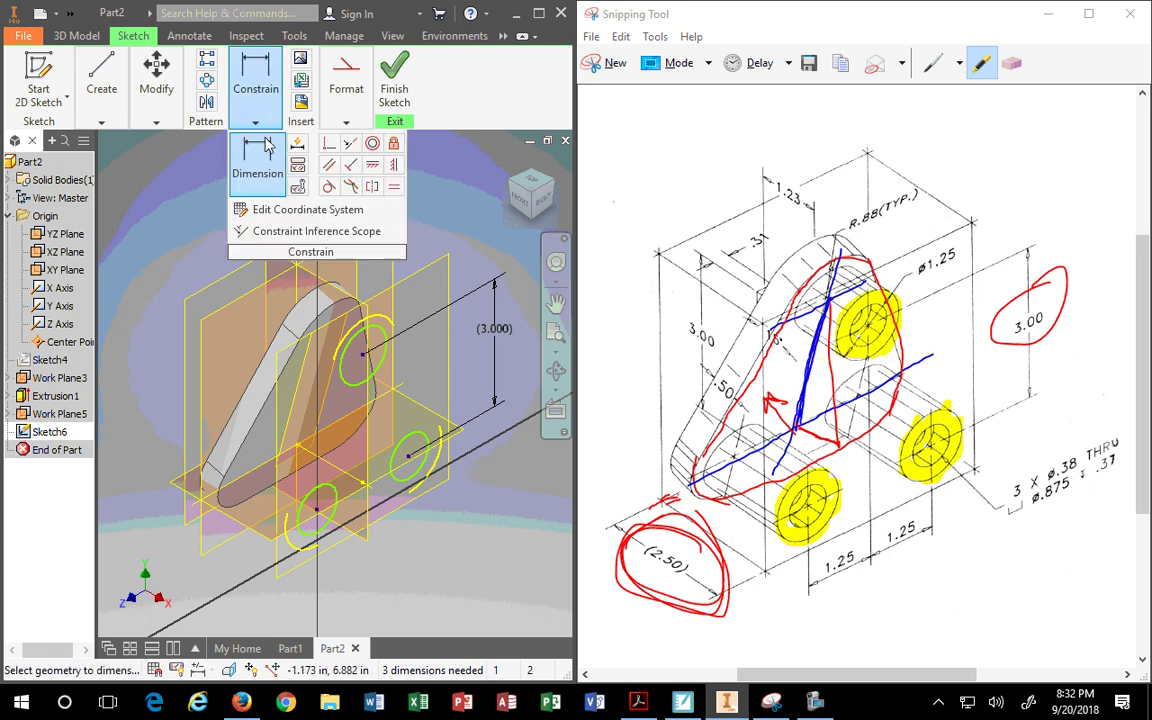
{"action": "left_click", "coordinate": [394, 186]}
{"action": "left_click", "coordinate": [347, 333]}
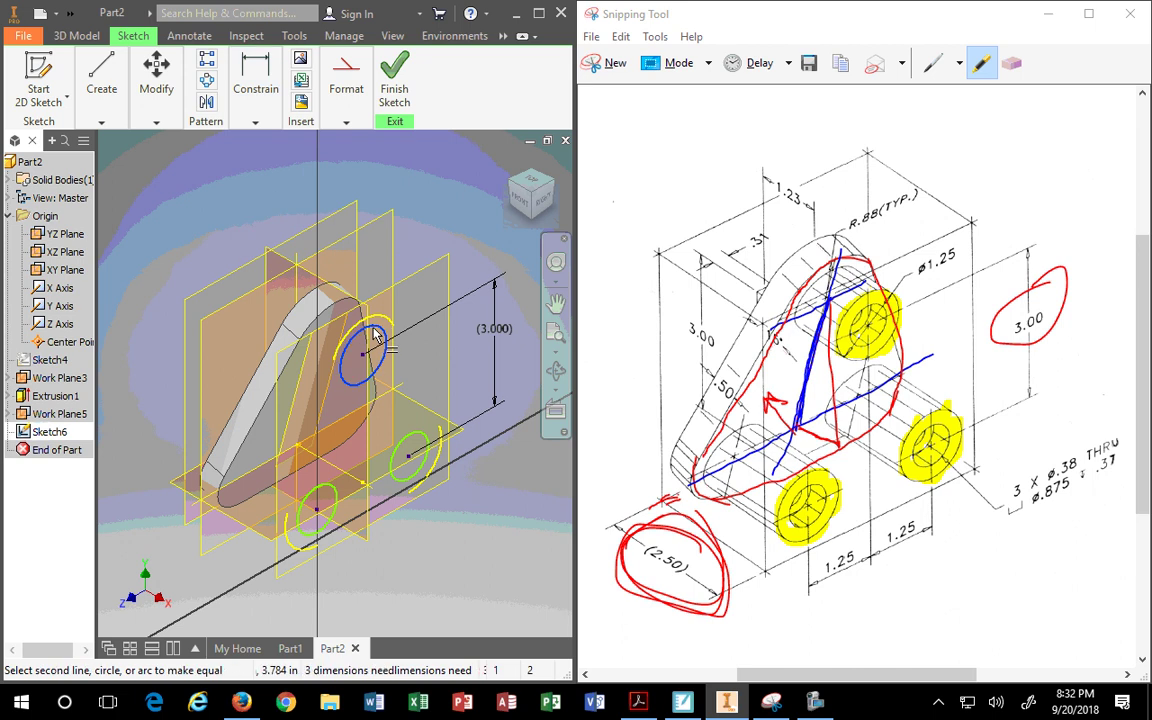
{"action": "left_click", "coordinate": [411, 434]}
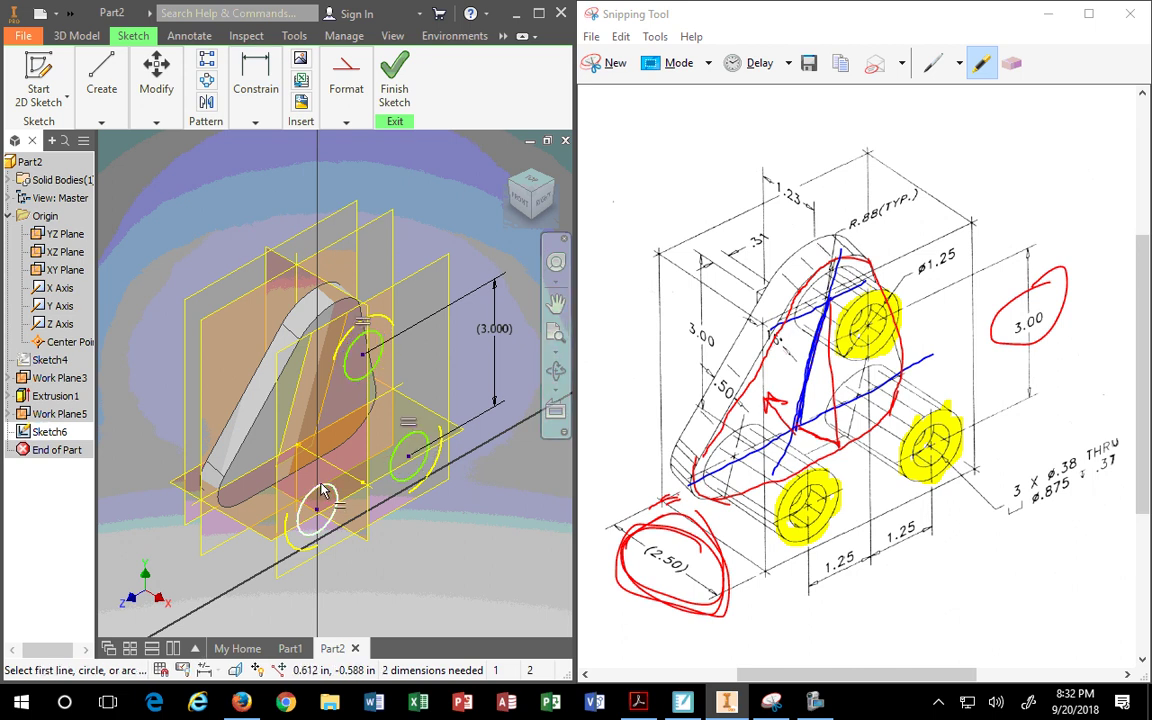
{"action": "left_click", "coordinate": [330, 513]}
{"action": "left_click", "coordinate": [404, 446]}
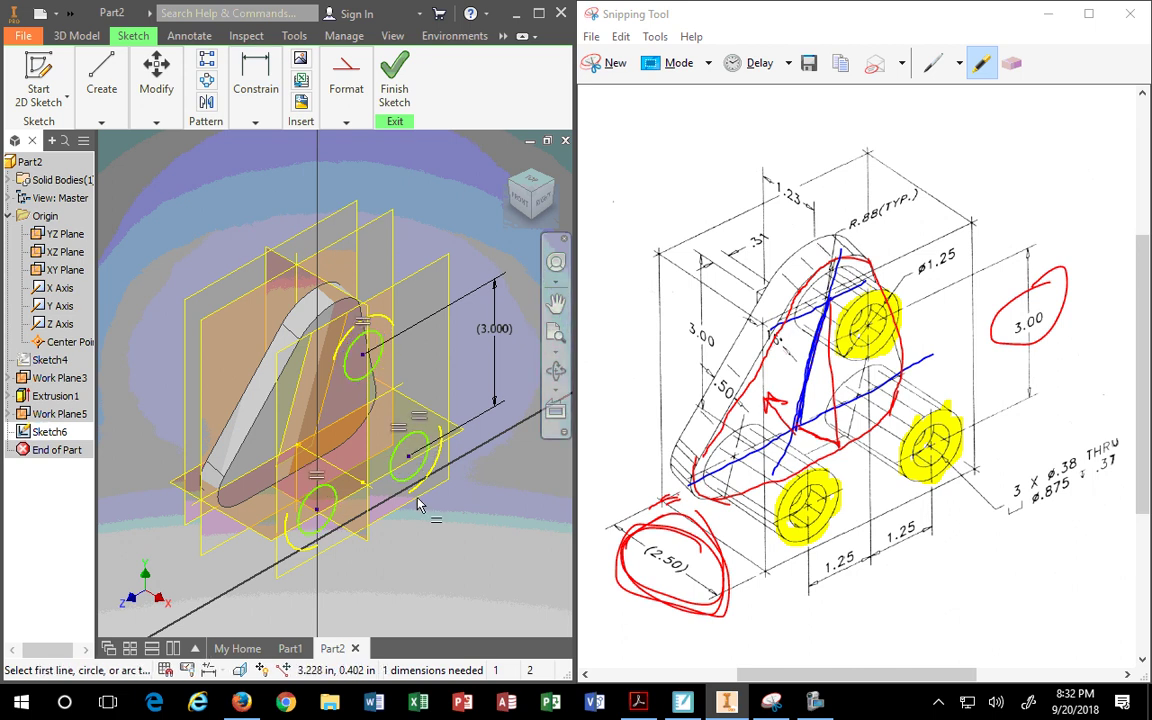
Dimension the upper circle's diameter as 1.25 in
{"action": "left_click", "coordinate": [265, 93]}
{"action": "left_click", "coordinate": [257, 152]}
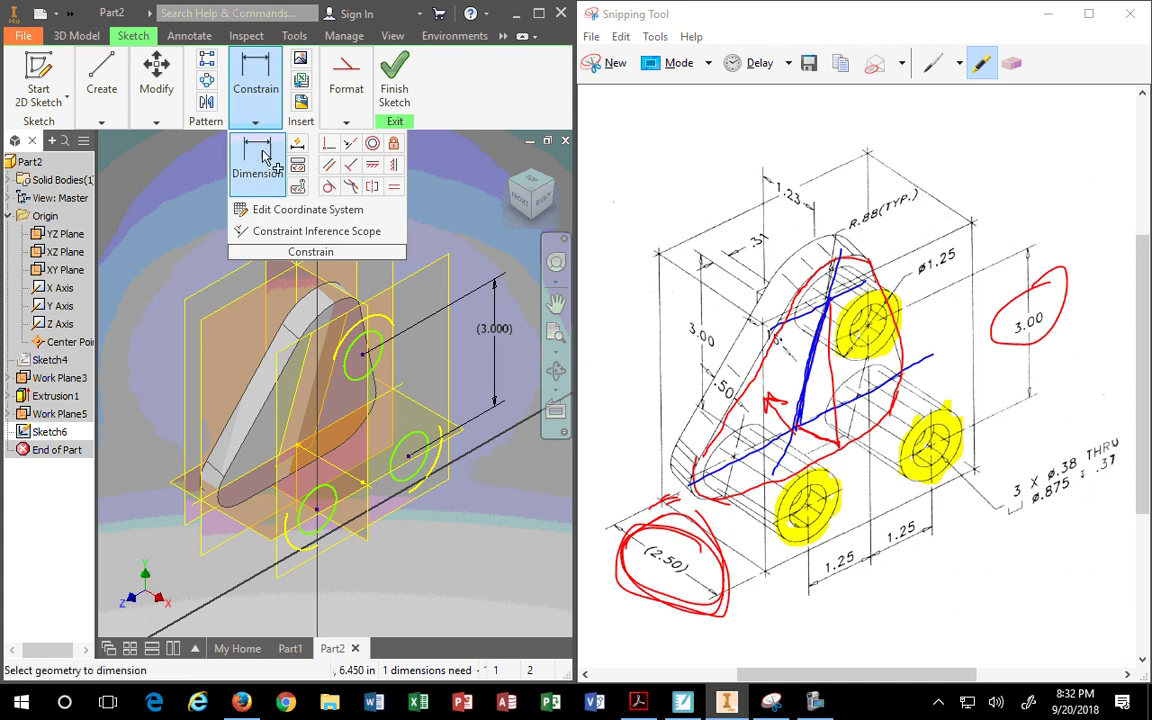
{"action": "left_click", "coordinate": [380, 343]}
{"action": "left_click", "coordinate": [457, 262]}
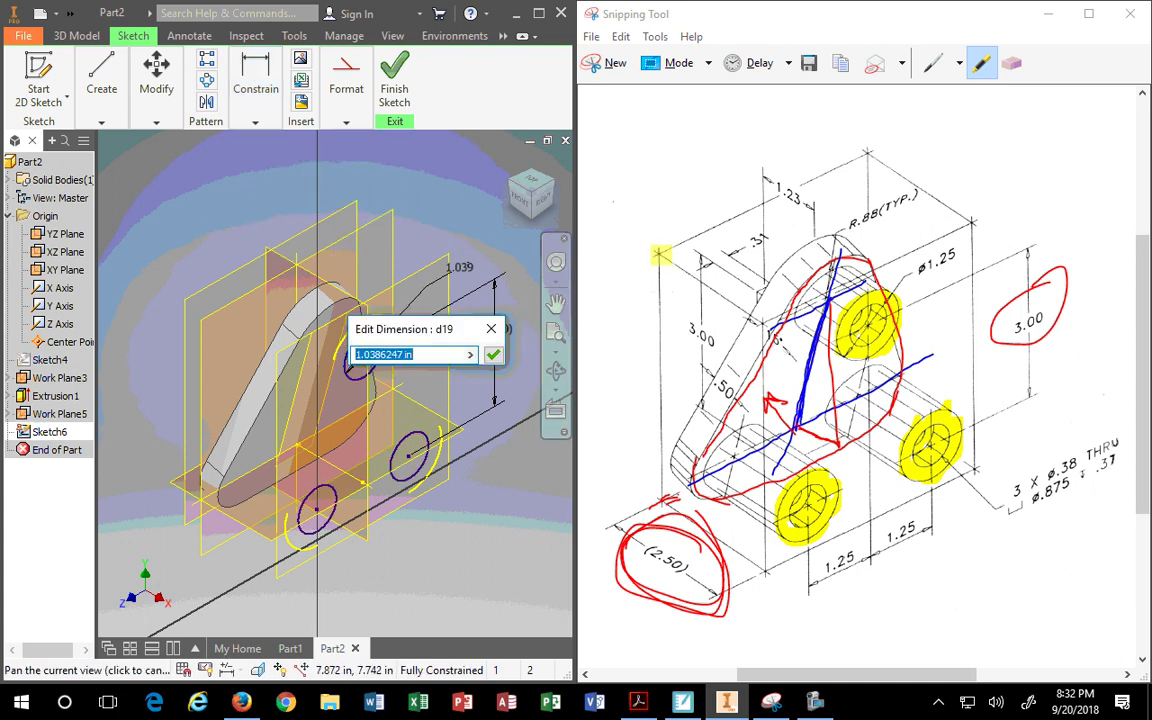
{"action": "type", "text": "1.25"}
{"action": "key", "text": "Return"}
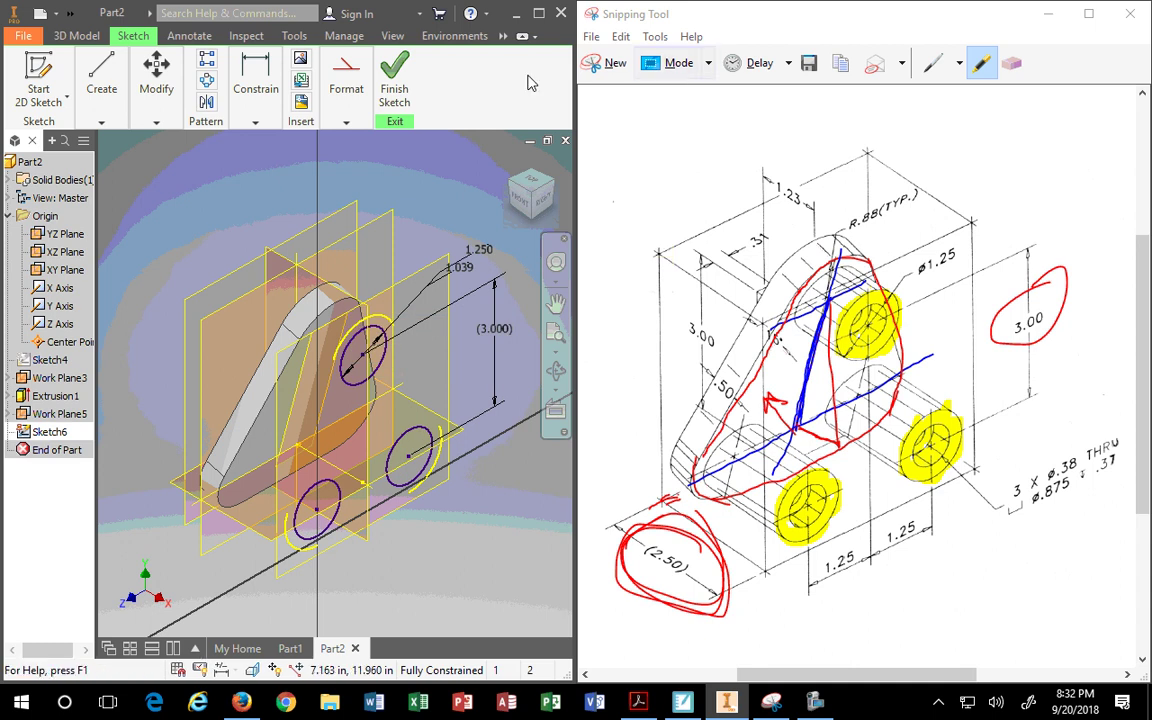
Extrude the three circles as joined solid bosses with the To extent, ending at the tilted plate's front face
{"action": "left_click", "coordinate": [76, 35]}
{"action": "mouse_move", "coordinate": [82, 80]}
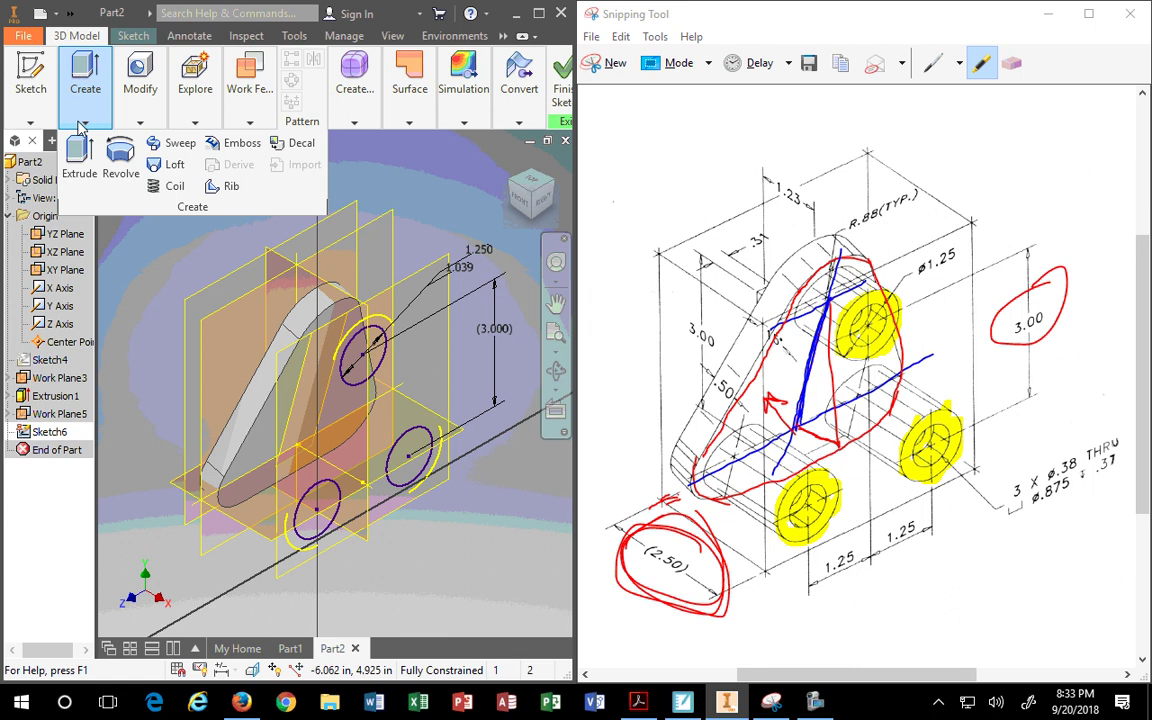
{"action": "left_click", "coordinate": [79, 152]}
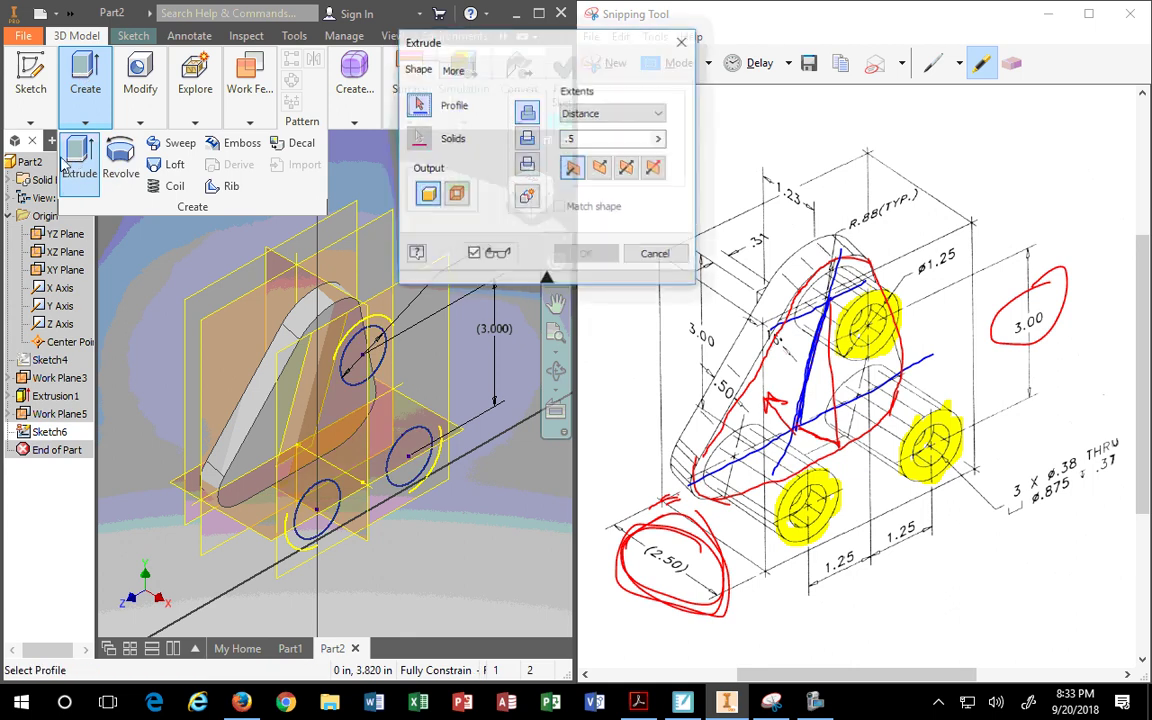
{"action": "left_click", "coordinate": [598, 113]}
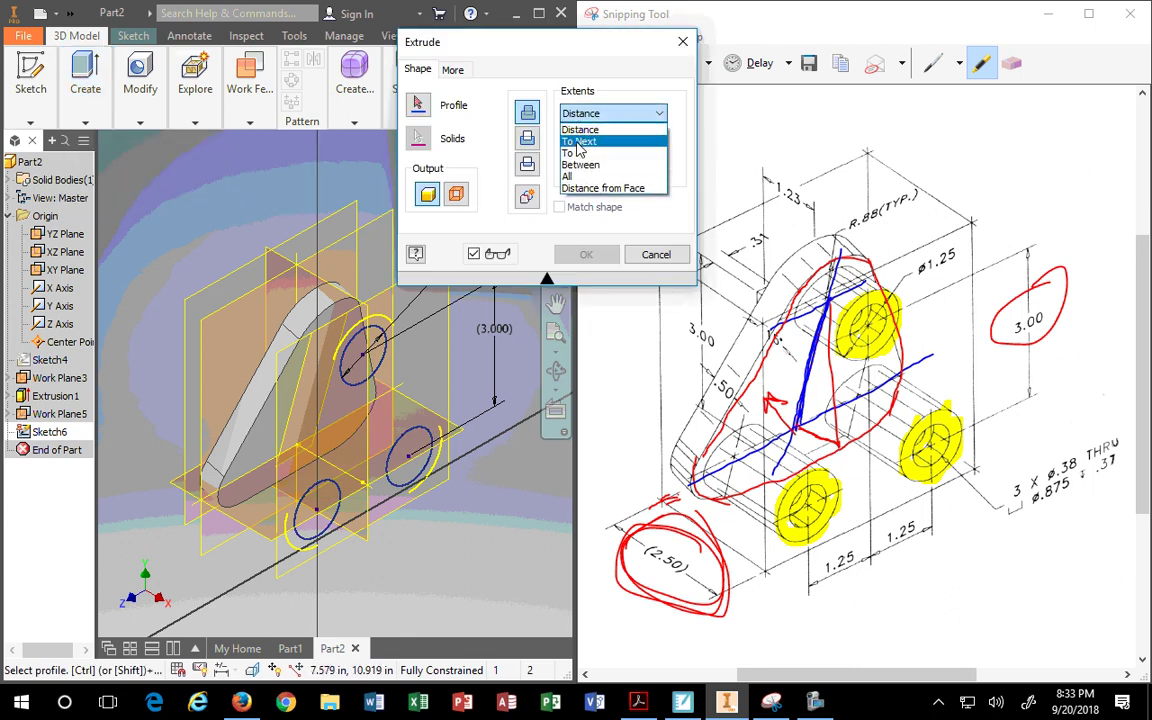
{"action": "left_click", "coordinate": [576, 153]}
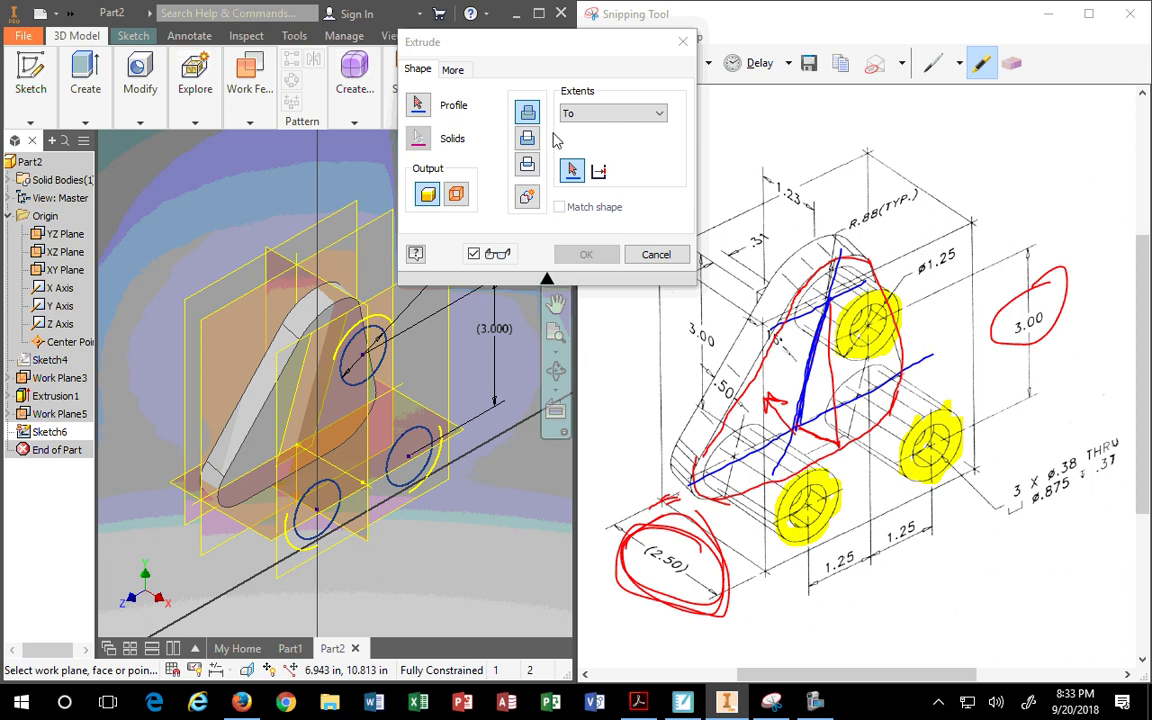
{"action": "left_click", "coordinate": [418, 104]}
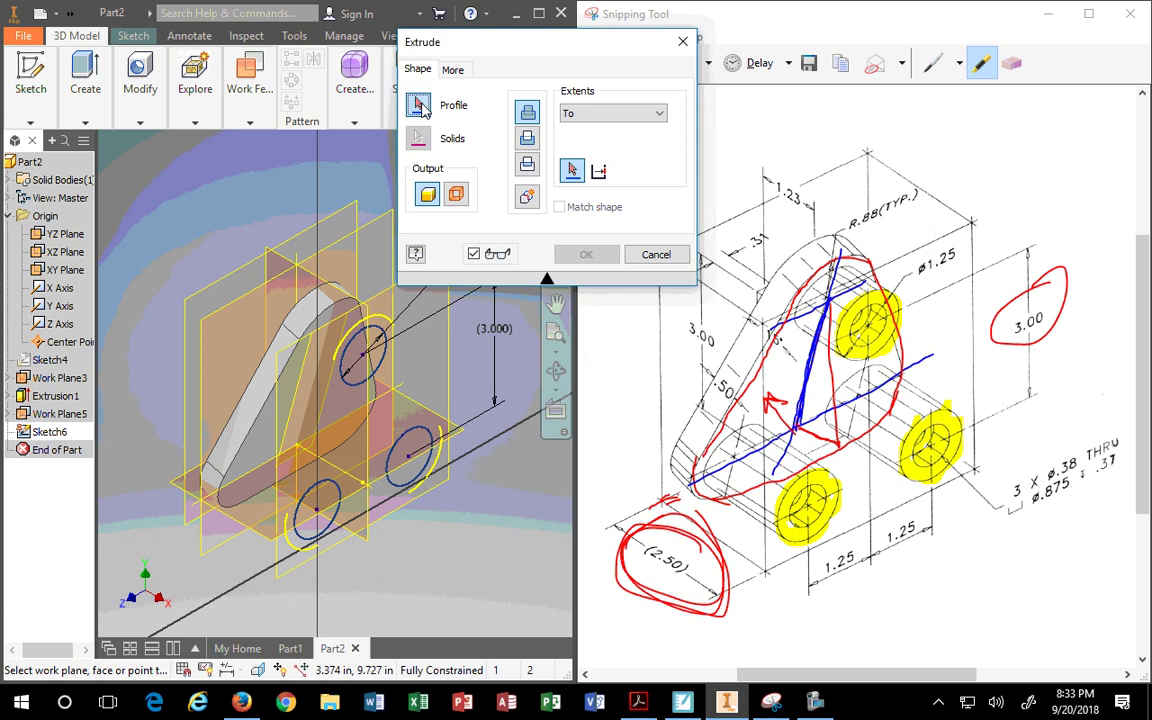
{"action": "left_click", "coordinate": [375, 339]}
{"action": "left_click", "coordinate": [417, 441]}
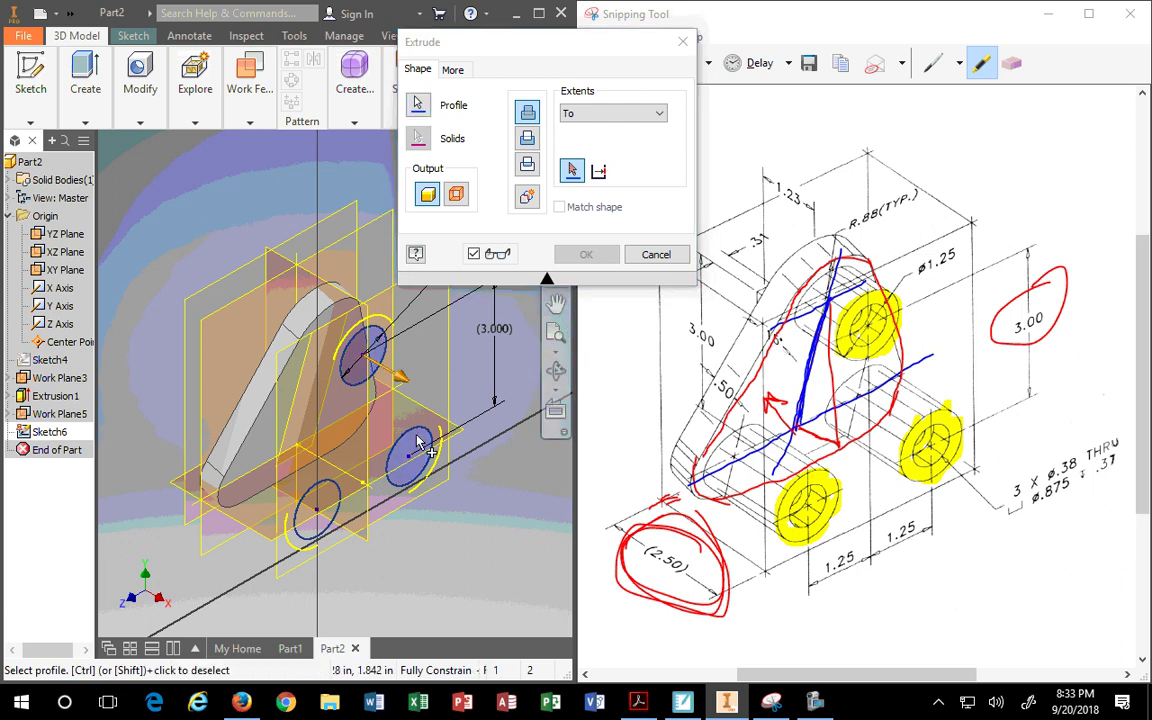
{"action": "left_click", "coordinate": [323, 499]}
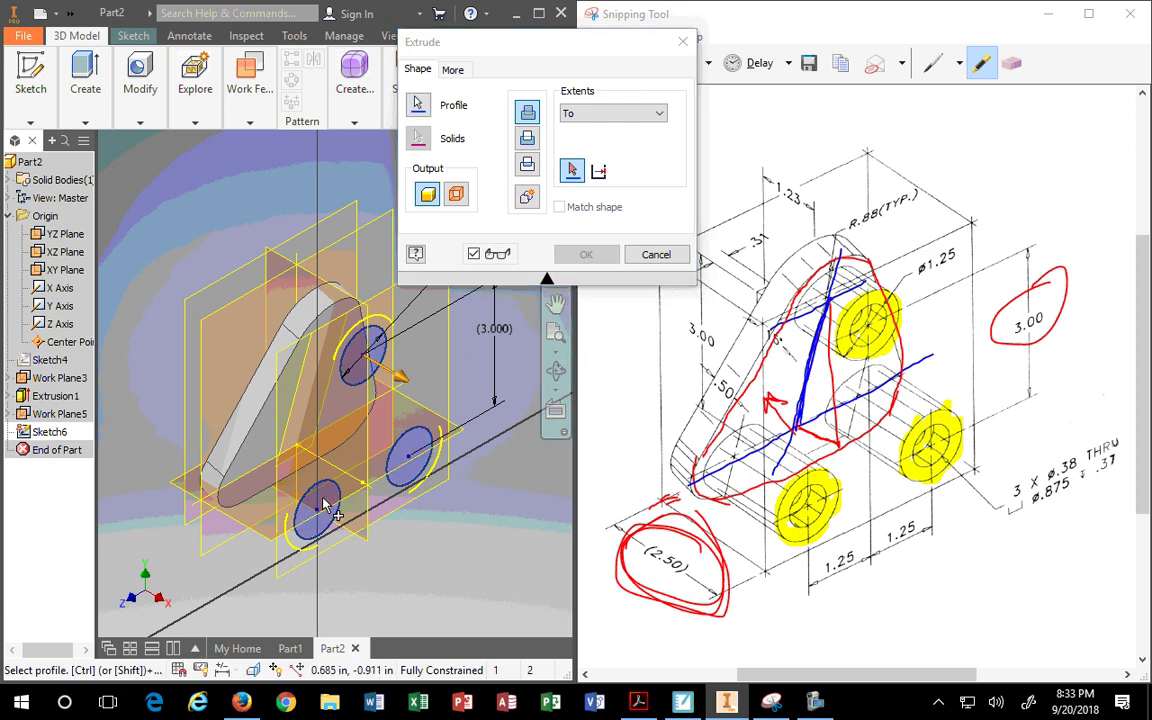
{"action": "left_click", "coordinate": [590, 113]}
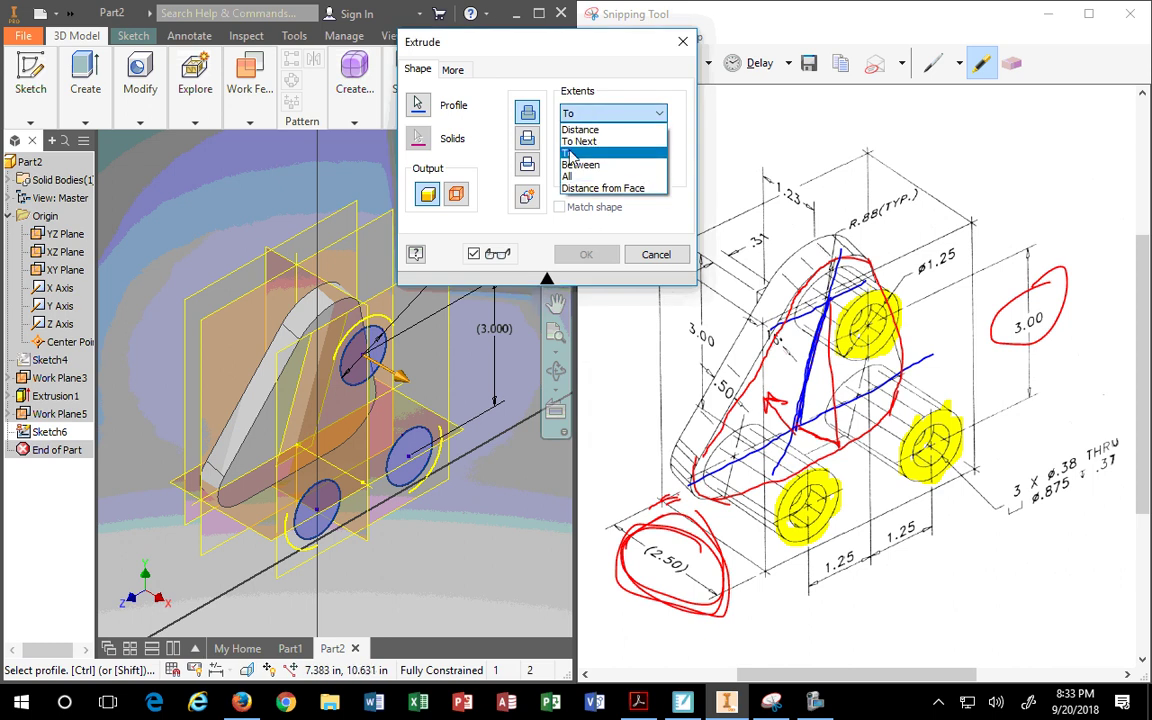
{"action": "left_click", "coordinate": [580, 153]}
{"action": "left_click", "coordinate": [270, 430]}
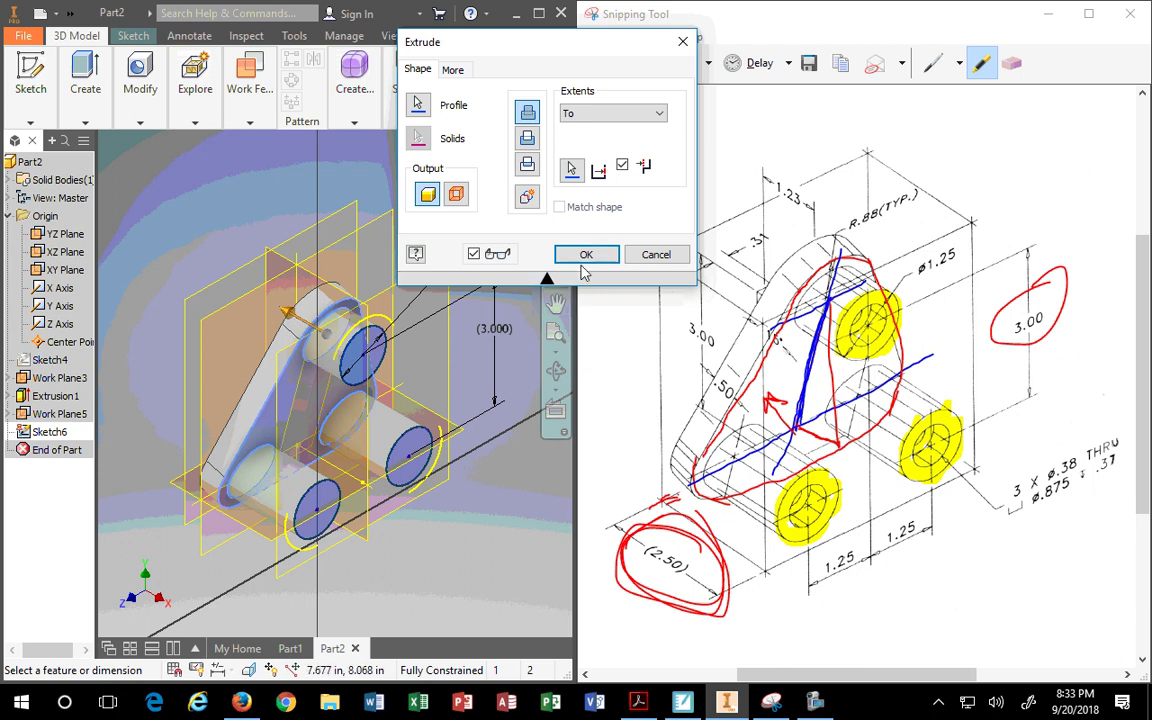
{"action": "left_click", "coordinate": [586, 254]}
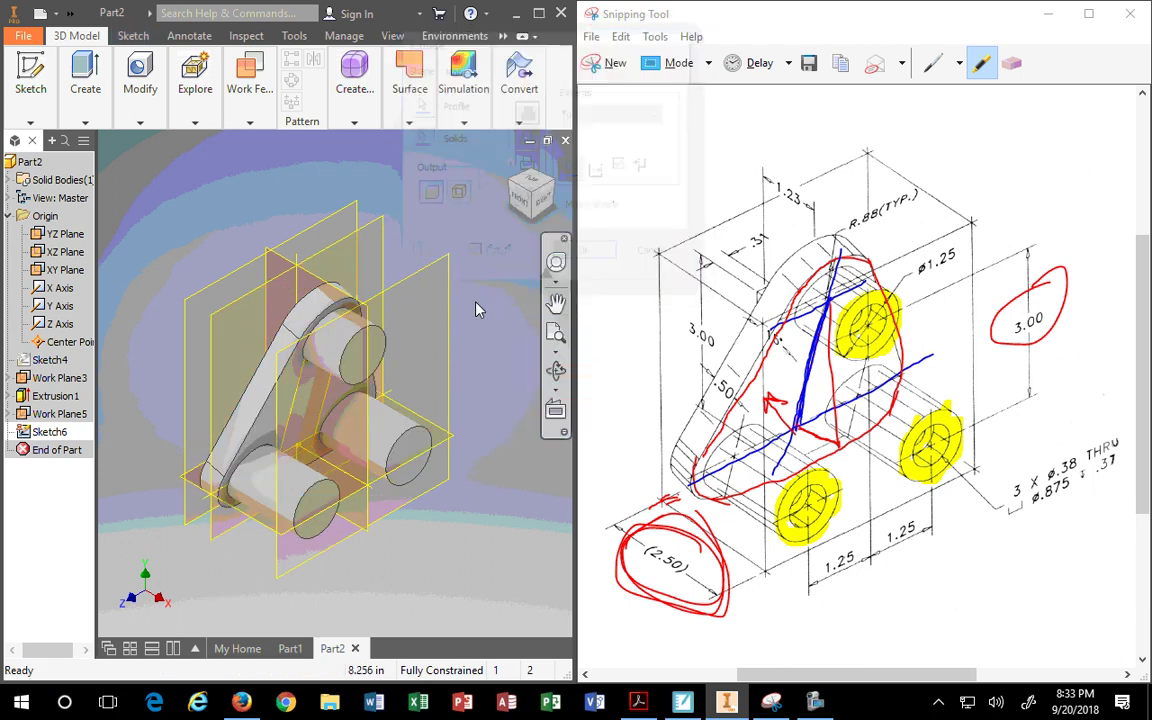
Examine from the front how the three extruded bosses meet the tilted plate
{"action": "left_click", "coordinate": [521, 200]}
{"action": "scroll", "coordinate": [400, 424], "scroll_direction": "down", "scroll_amount": 4}
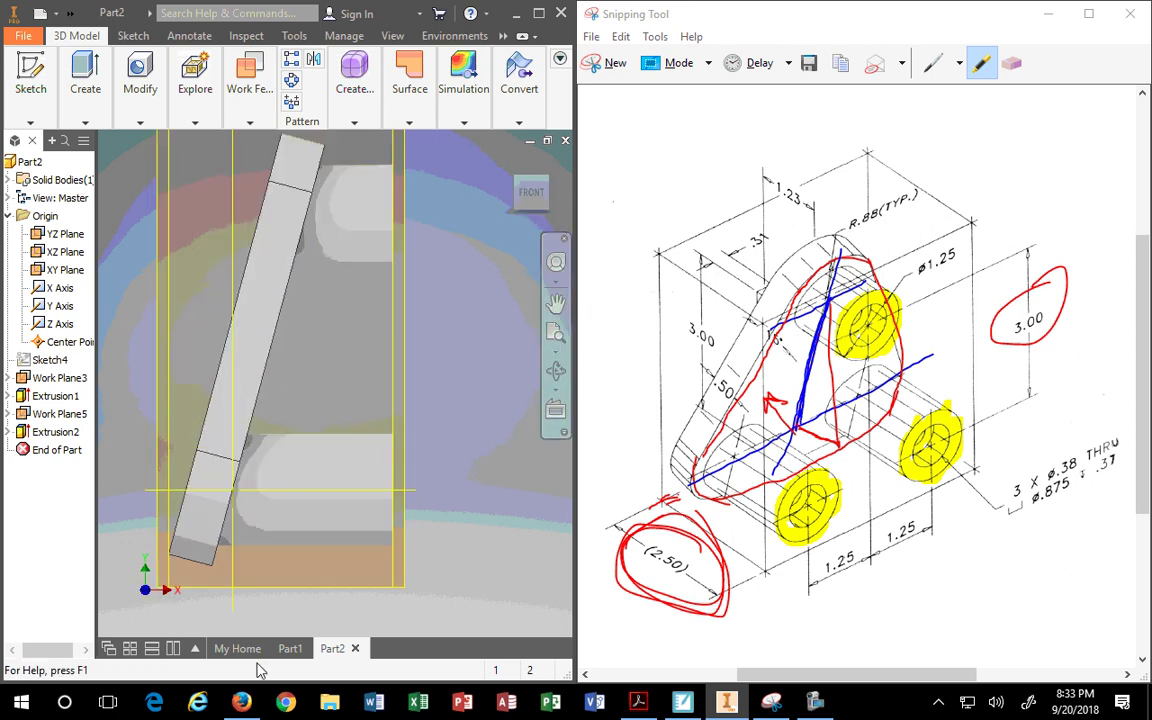
{"action": "mouse_move", "coordinate": [638, 702]}
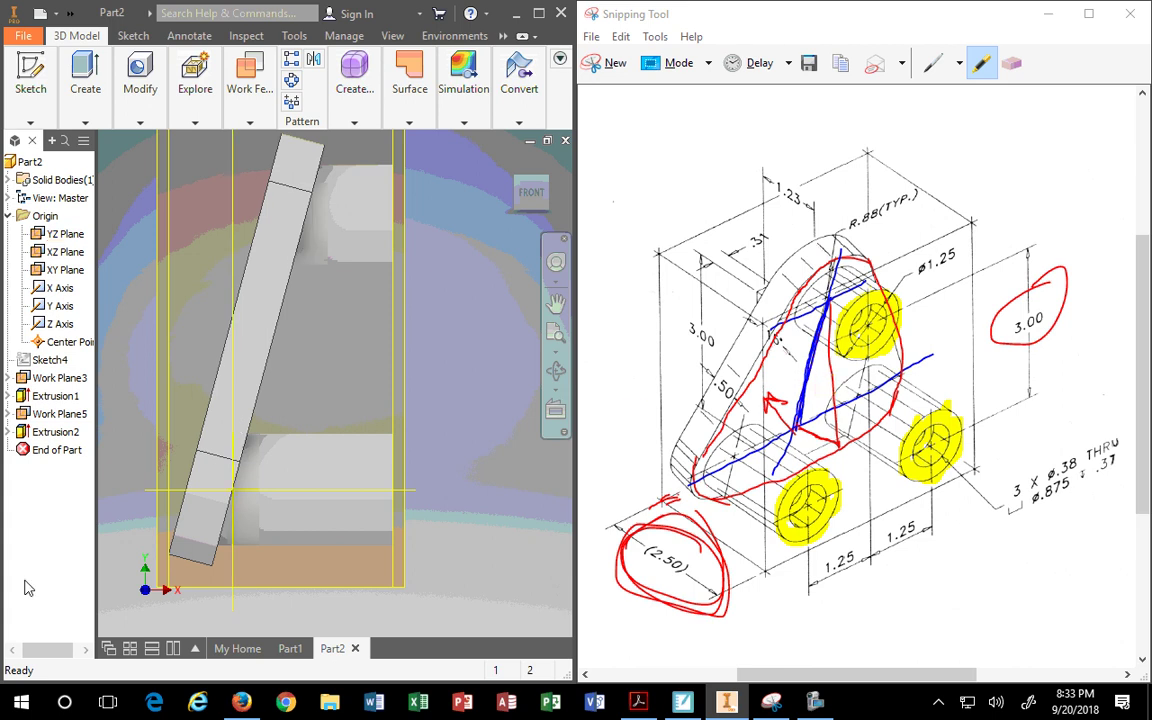
Edit the three-boss extrusion to use the Distance extent with a value of 2.5 in
{"action": "right_click", "coordinate": [40, 432]}
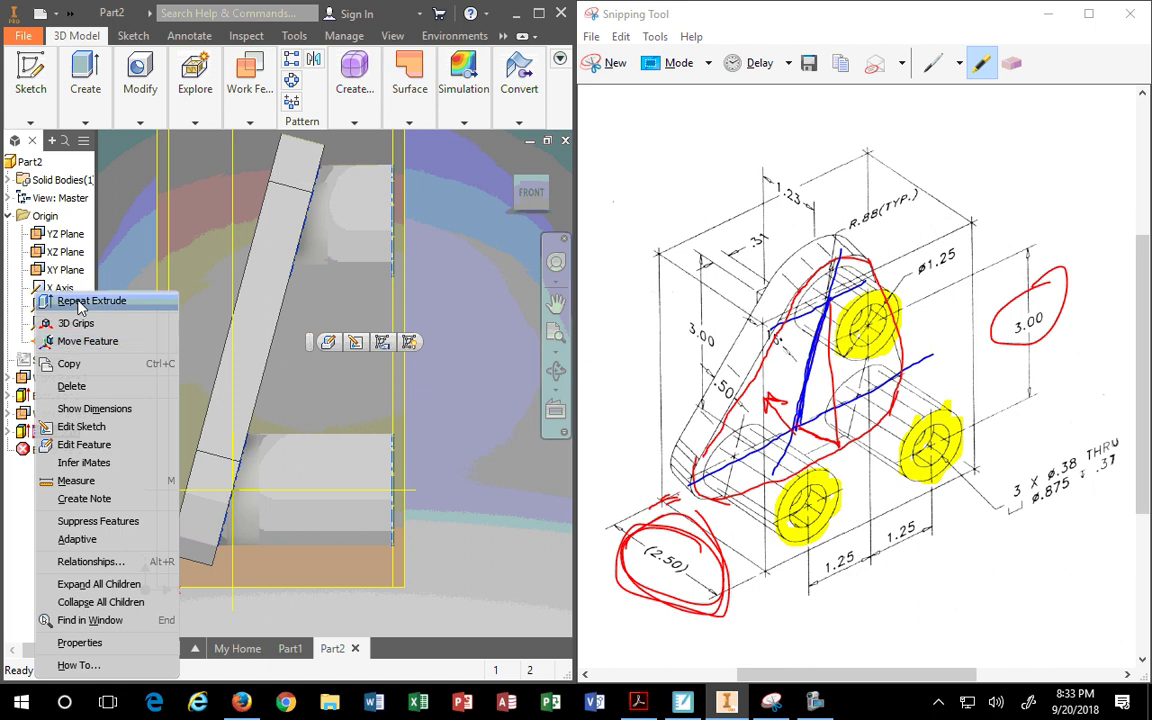
{"action": "left_click", "coordinate": [78, 444]}
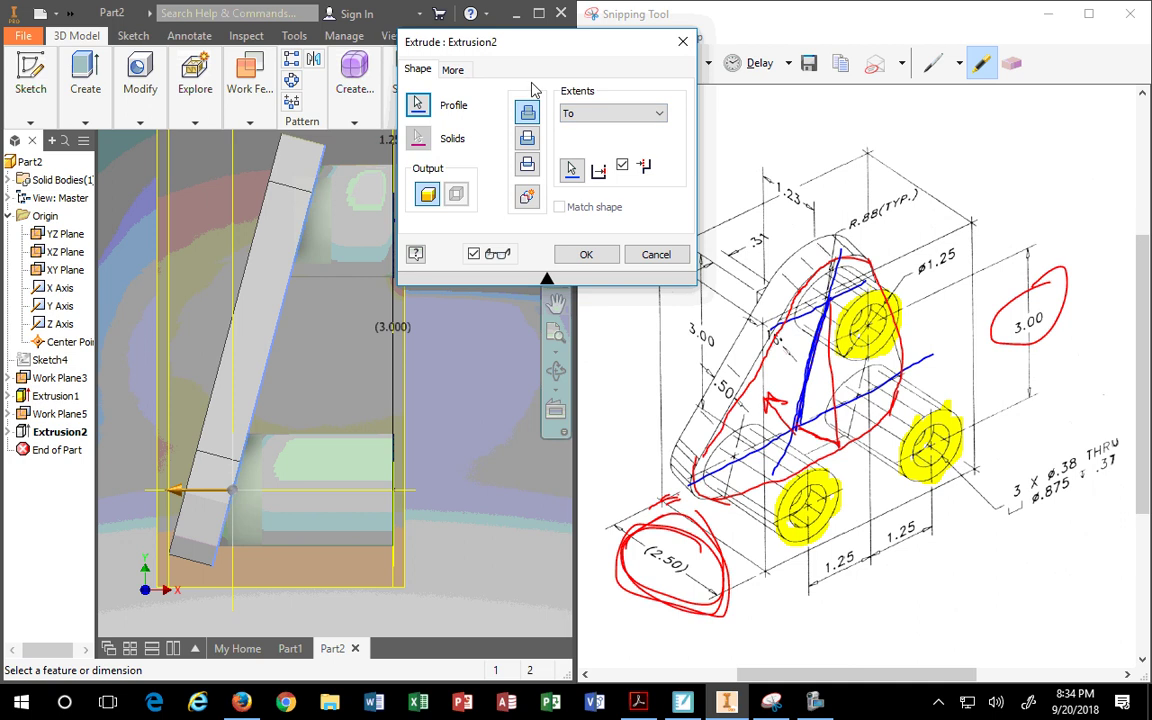
{"action": "left_click_drag", "start_coordinate": [502, 42], "coordinate": [738, 37]}
{"action": "left_click", "coordinate": [511, 163]}
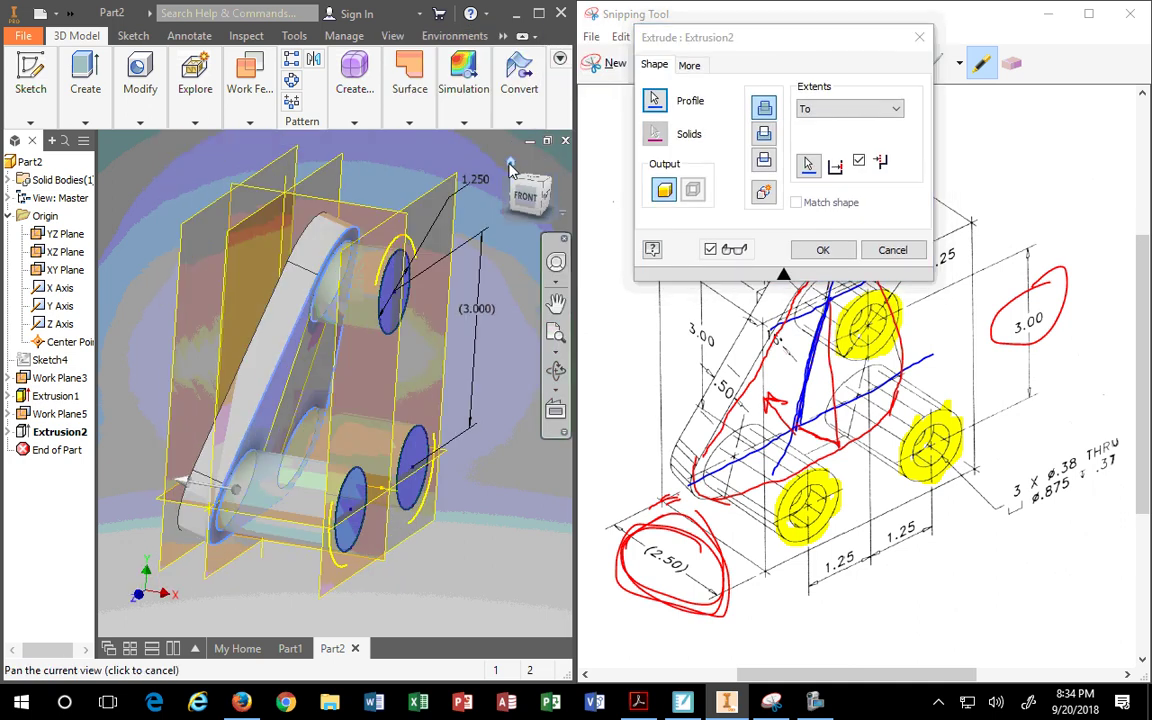
{"action": "left_click", "coordinate": [826, 112]}
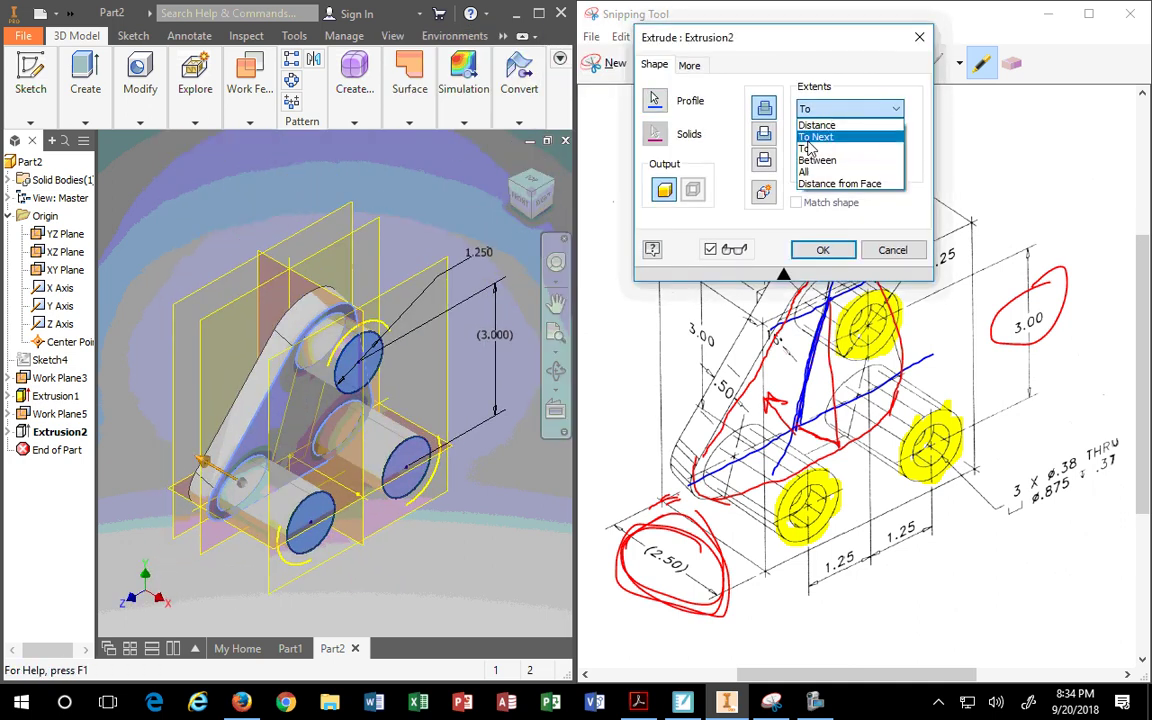
{"action": "left_click", "coordinate": [812, 134]}
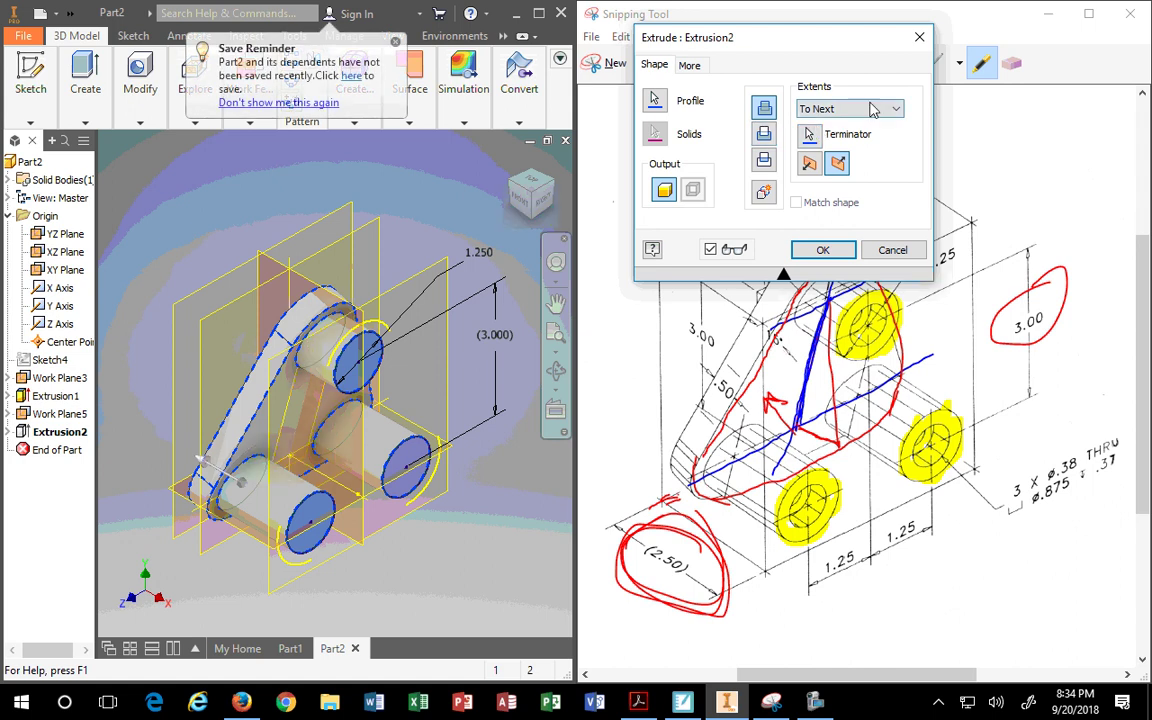
{"action": "left_click", "coordinate": [838, 110]}
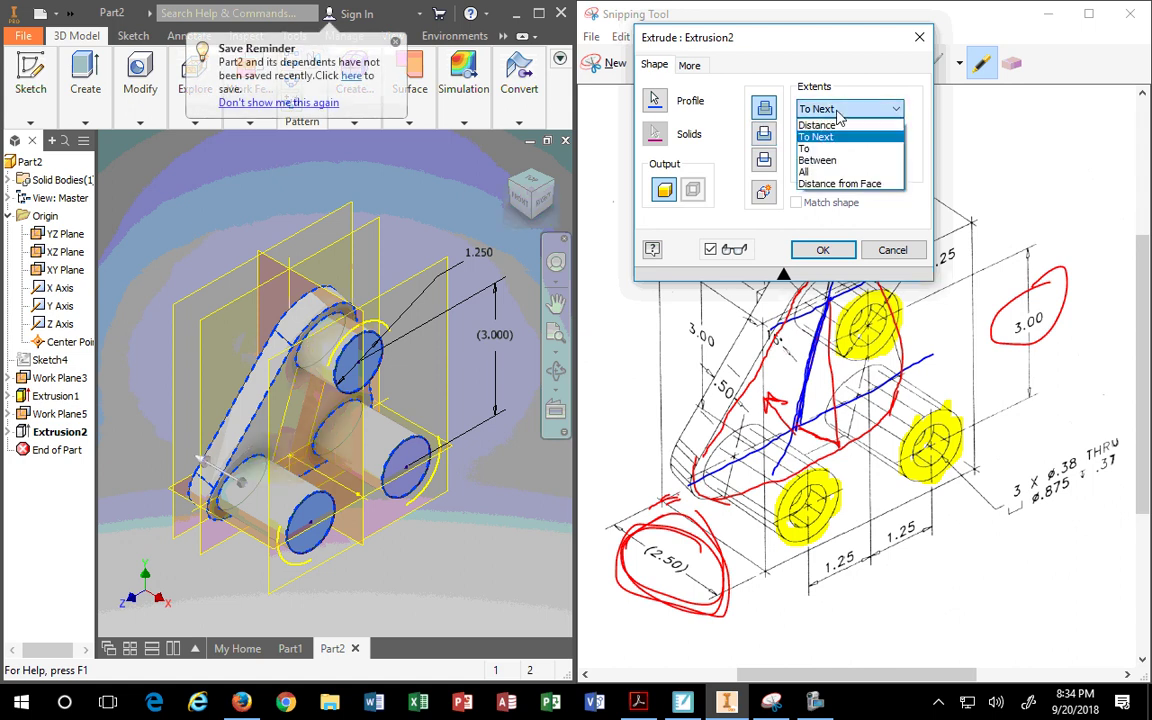
{"action": "left_click", "coordinate": [810, 150]}
{"action": "left_click", "coordinate": [830, 109]}
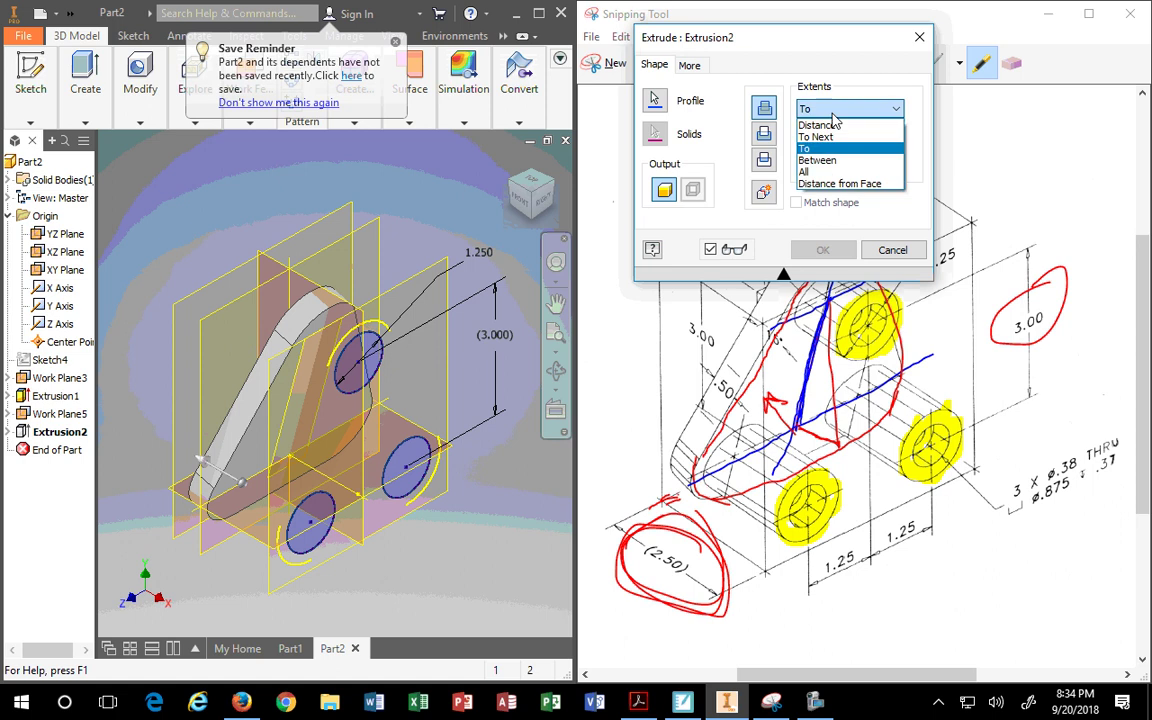
{"action": "left_click", "coordinate": [822, 121]}
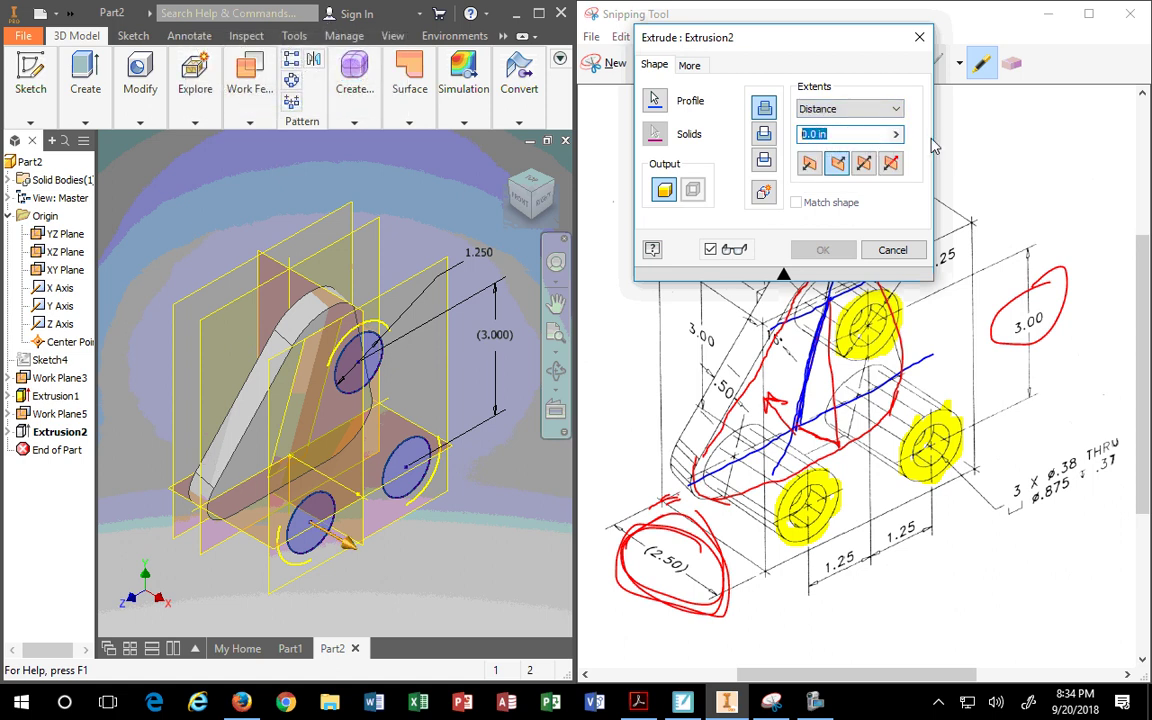
{"action": "type", "text": "2.5"}
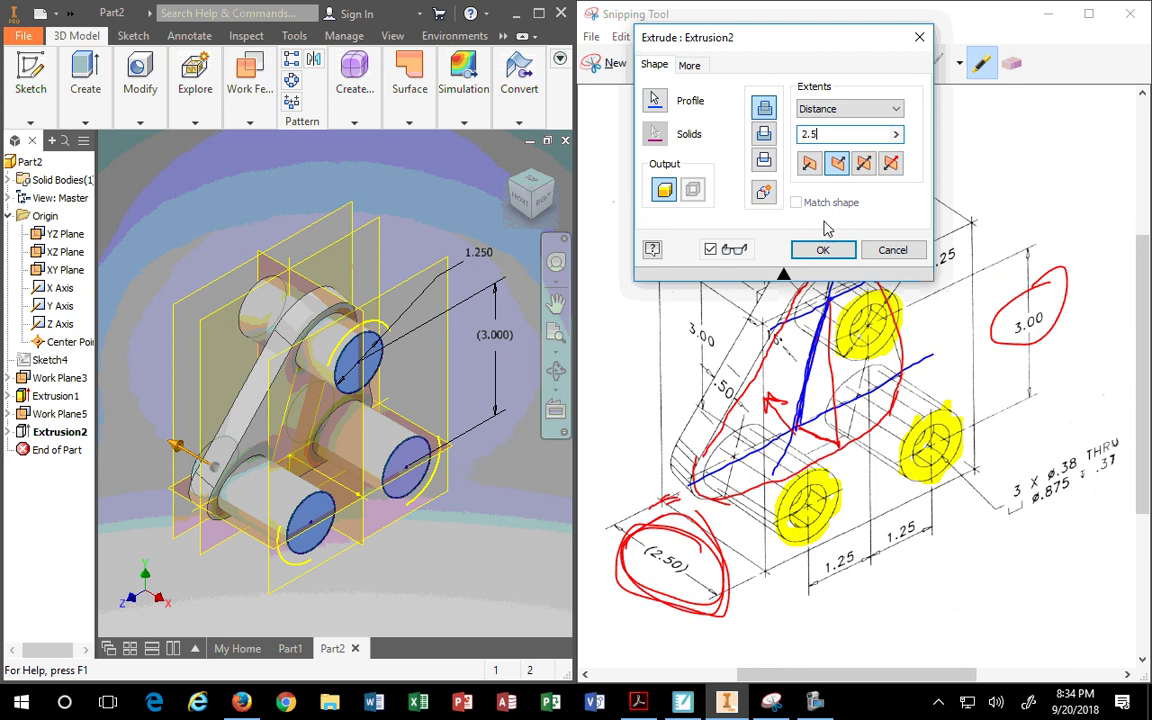
{"action": "left_click", "coordinate": [836, 253]}
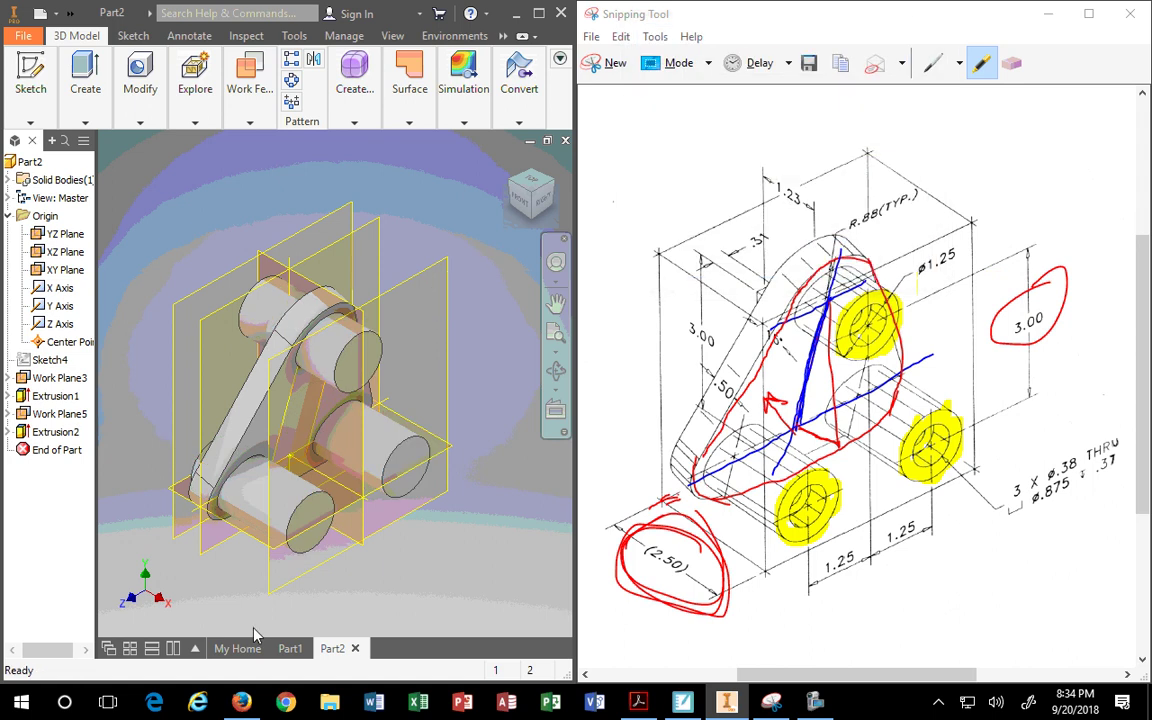
Edit the three-boss extrusion to use the To Next extent, ending the bosses at the tilted plate
{"action": "left_click", "coordinate": [531, 201]}
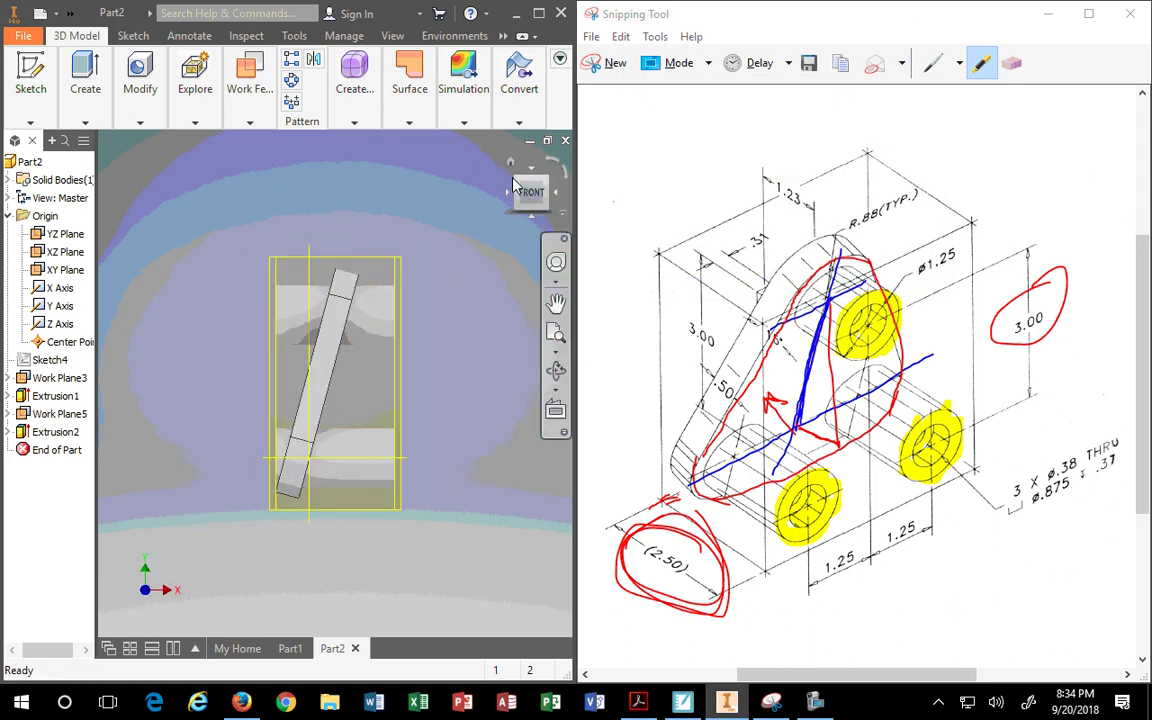
{"action": "left_click", "coordinate": [513, 183]}
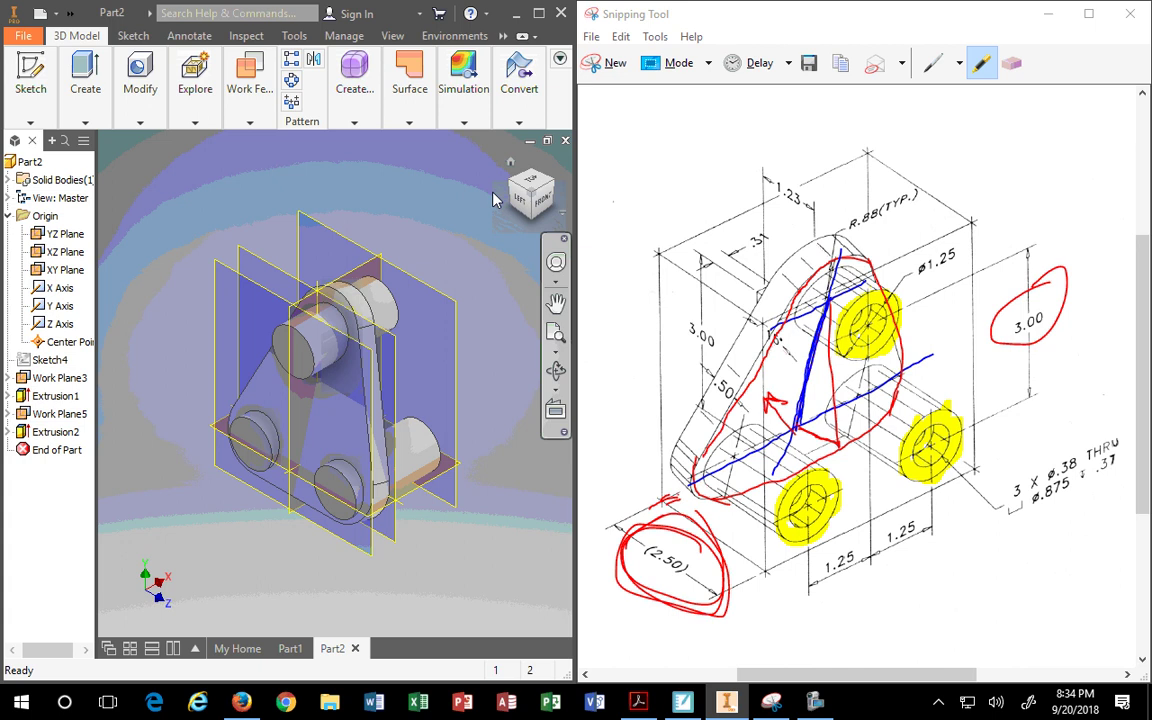
{"action": "left_click", "coordinate": [550, 191]}
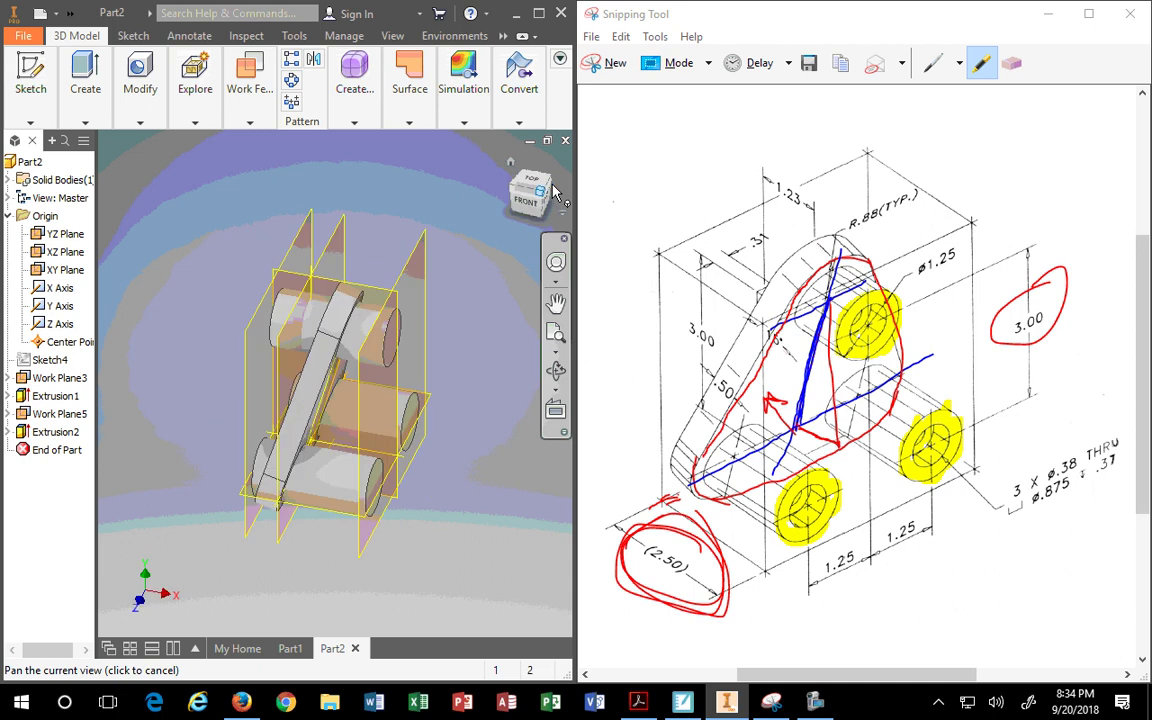
{"action": "left_click", "coordinate": [552, 190]}
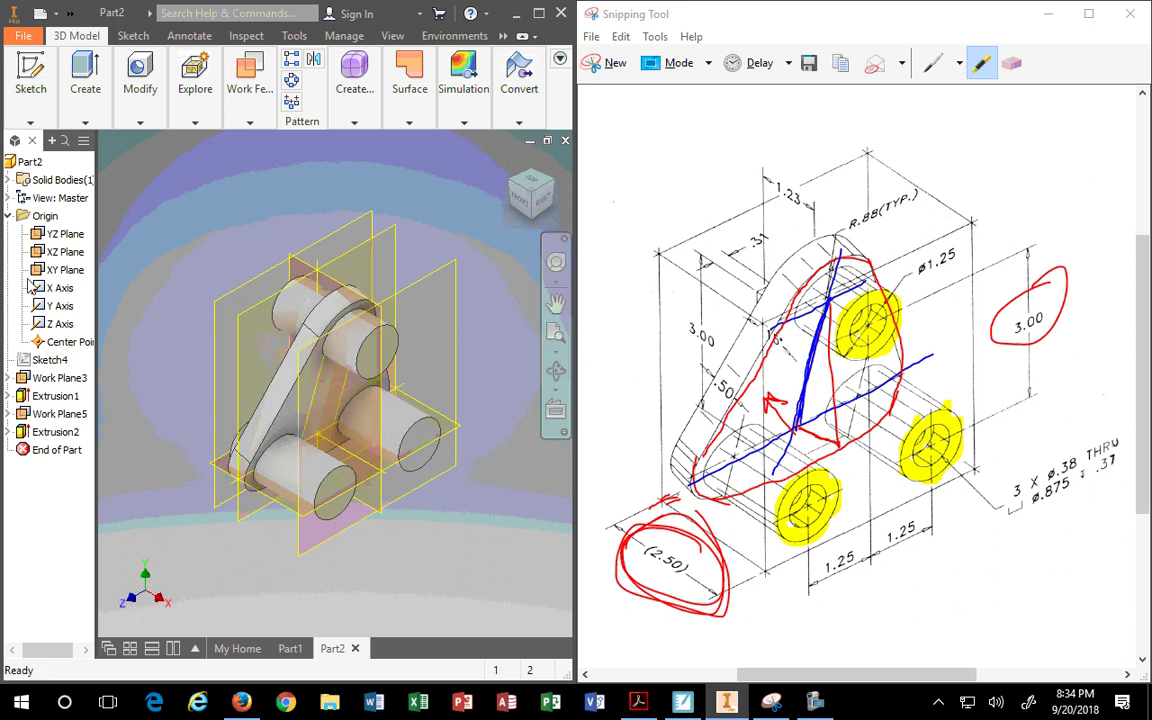
{"action": "right_click", "coordinate": [42, 431]}
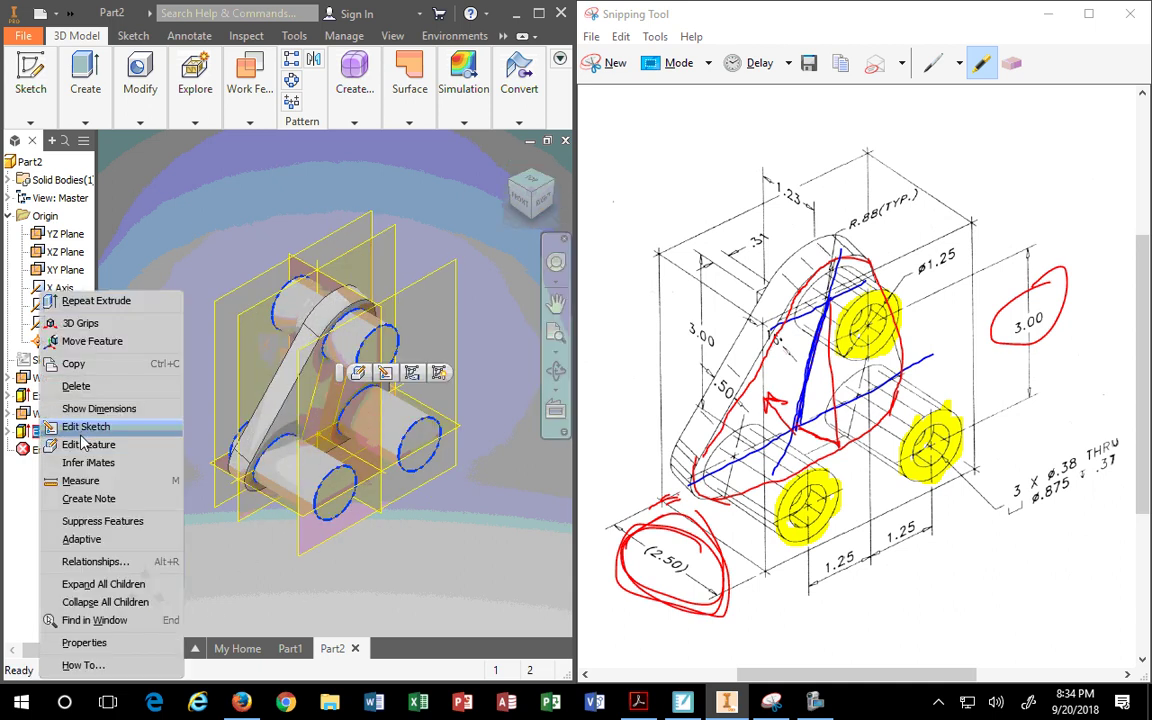
{"action": "left_click", "coordinate": [84, 443]}
{"action": "left_click", "coordinate": [845, 108]}
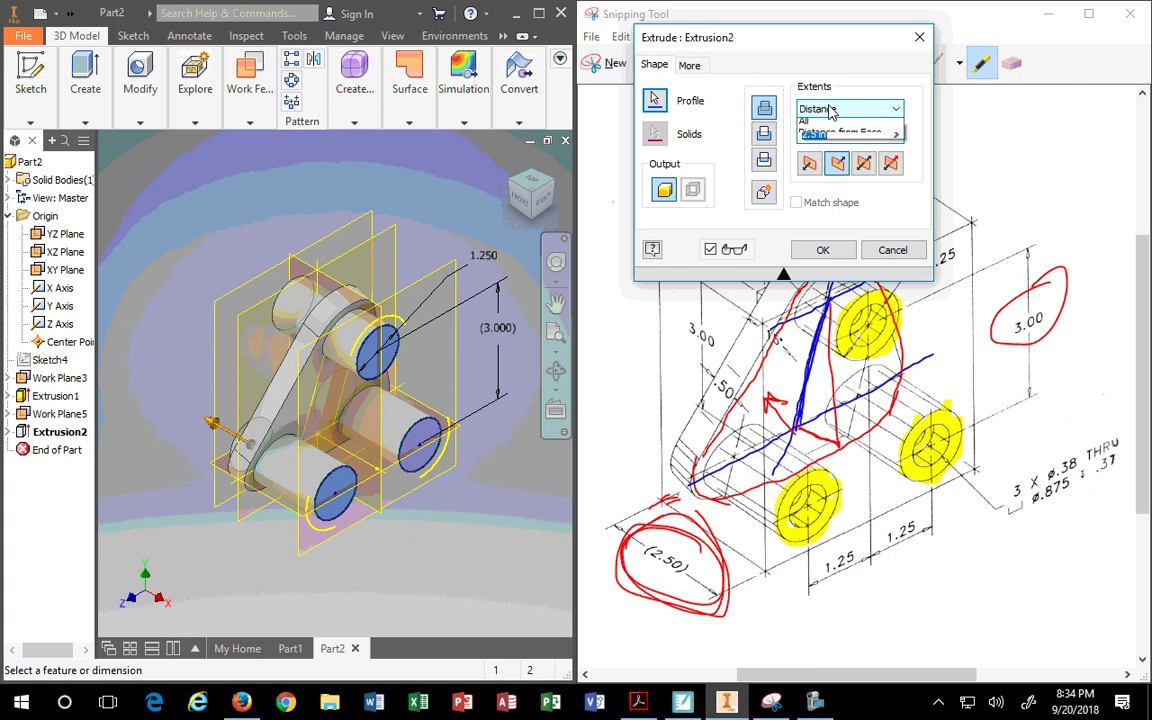
{"action": "left_click", "coordinate": [815, 131]}
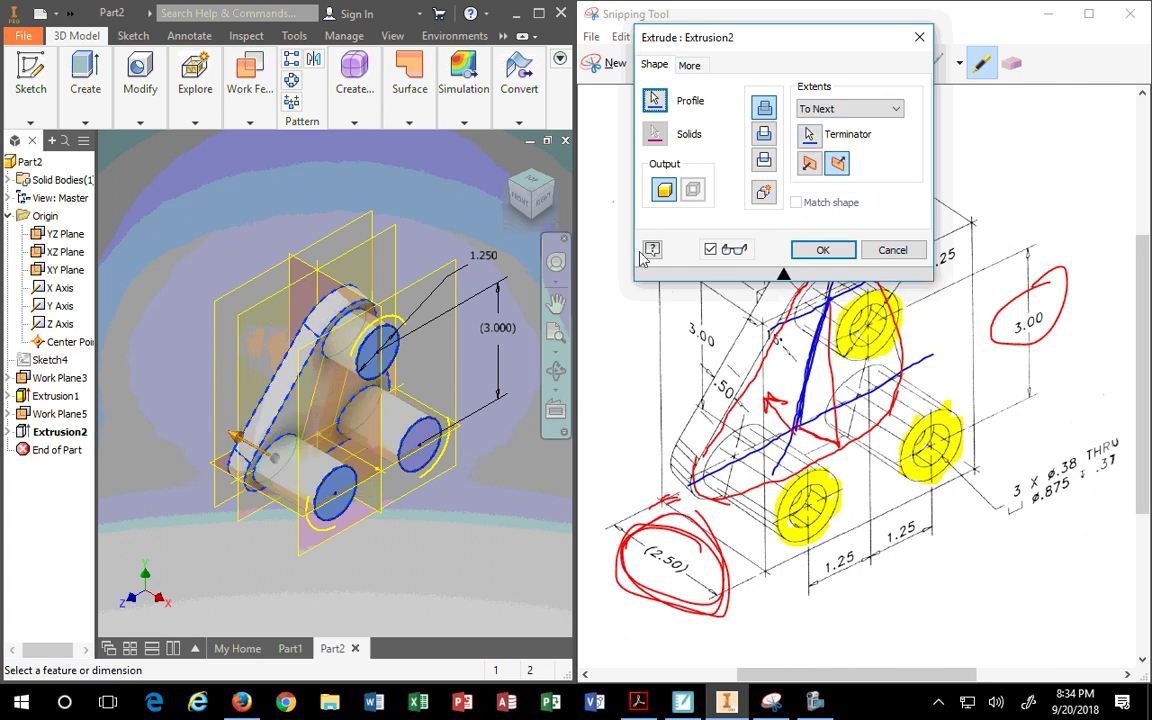
{"action": "left_click", "coordinate": [866, 106]}
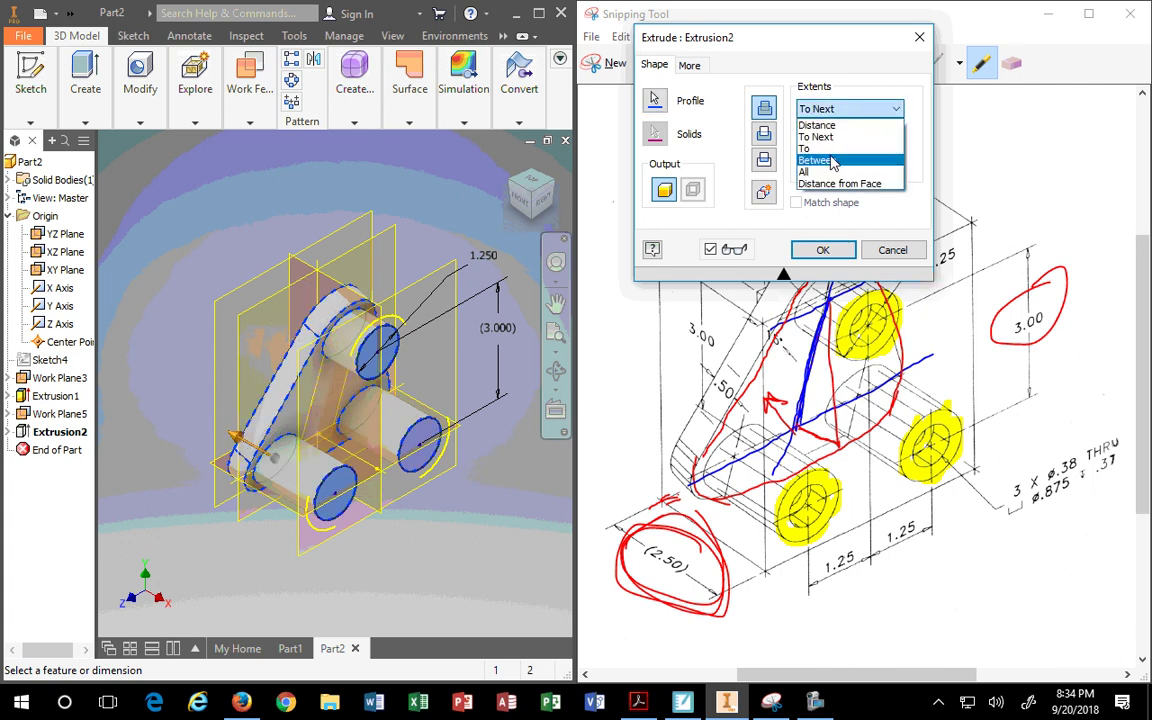
{"action": "left_click", "coordinate": [833, 150]}
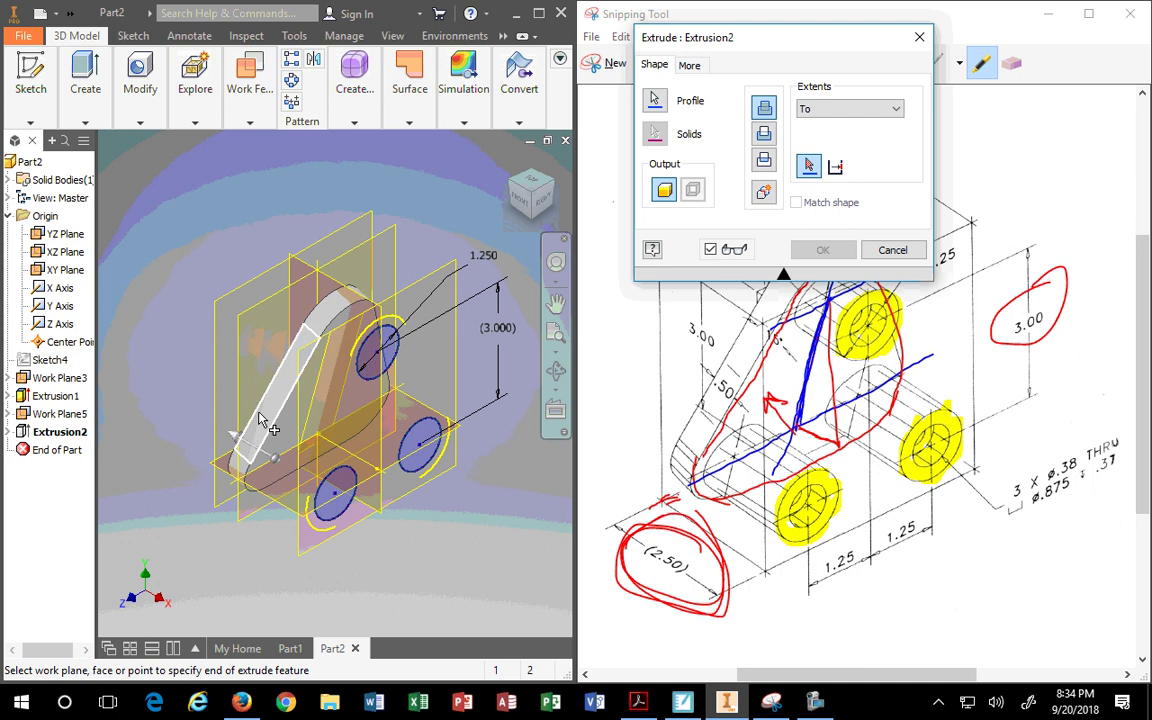
{"action": "left_click", "coordinate": [287, 427]}
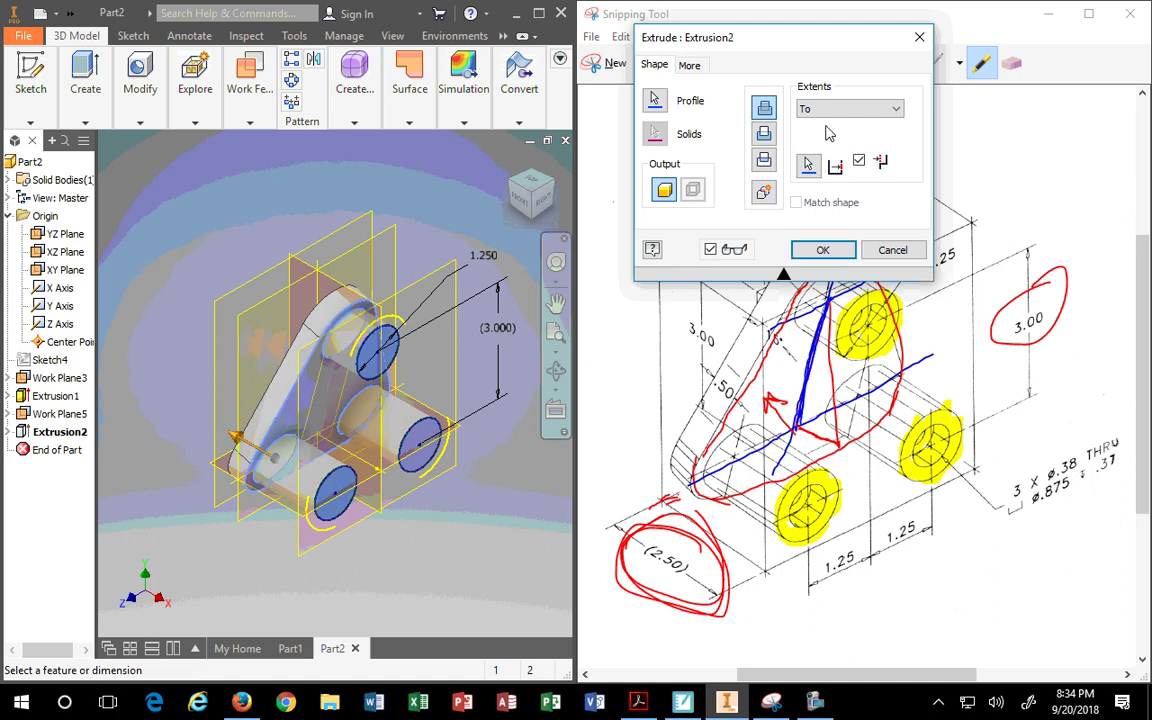
{"action": "left_click", "coordinate": [850, 108]}
{"action": "left_click", "coordinate": [822, 134]}
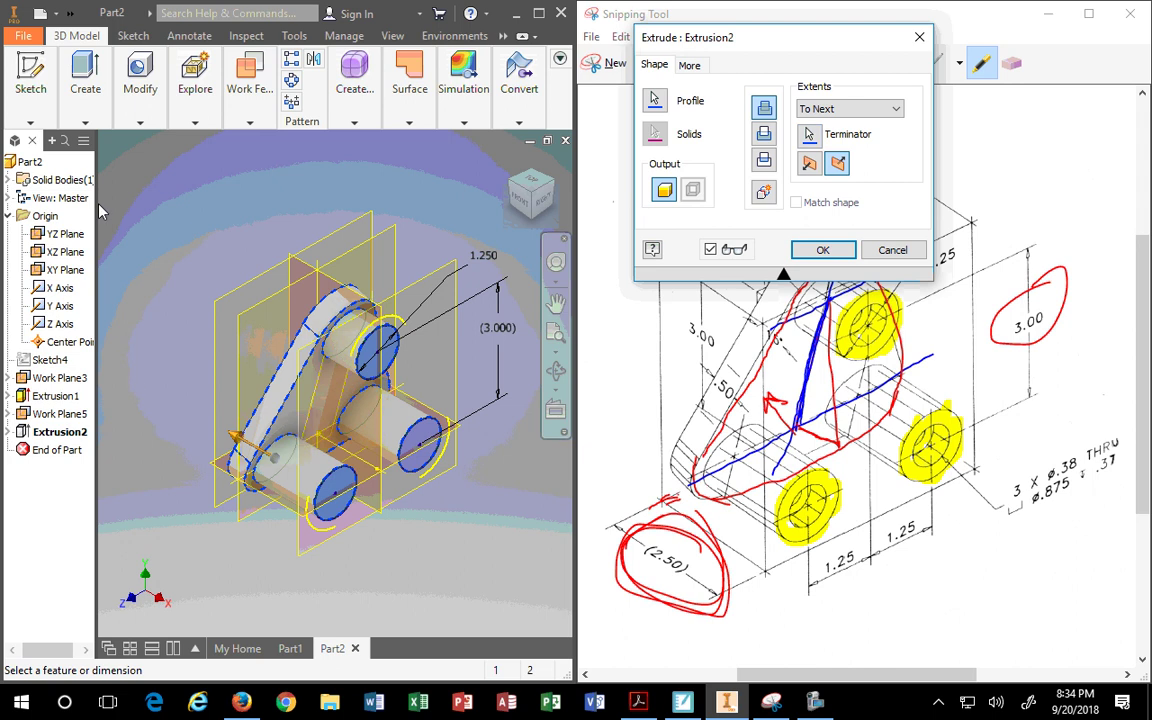
{"action": "left_click", "coordinate": [822, 249]}
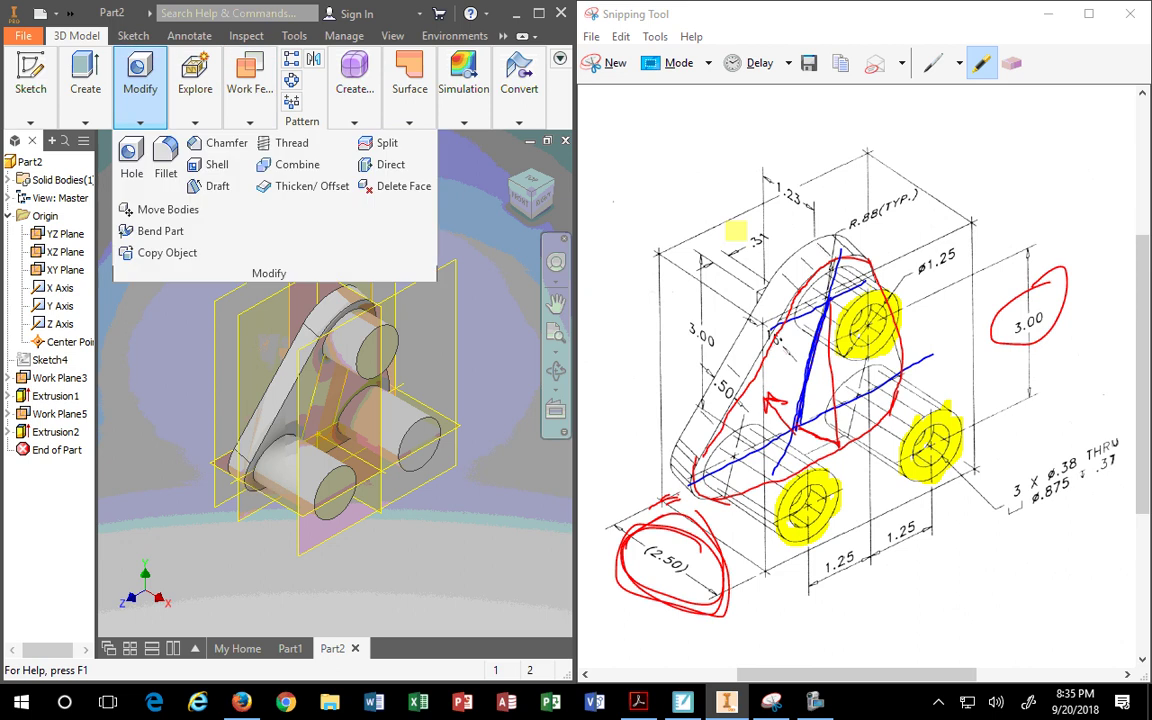
{"action": "mouse_move", "coordinate": [131, 119]}
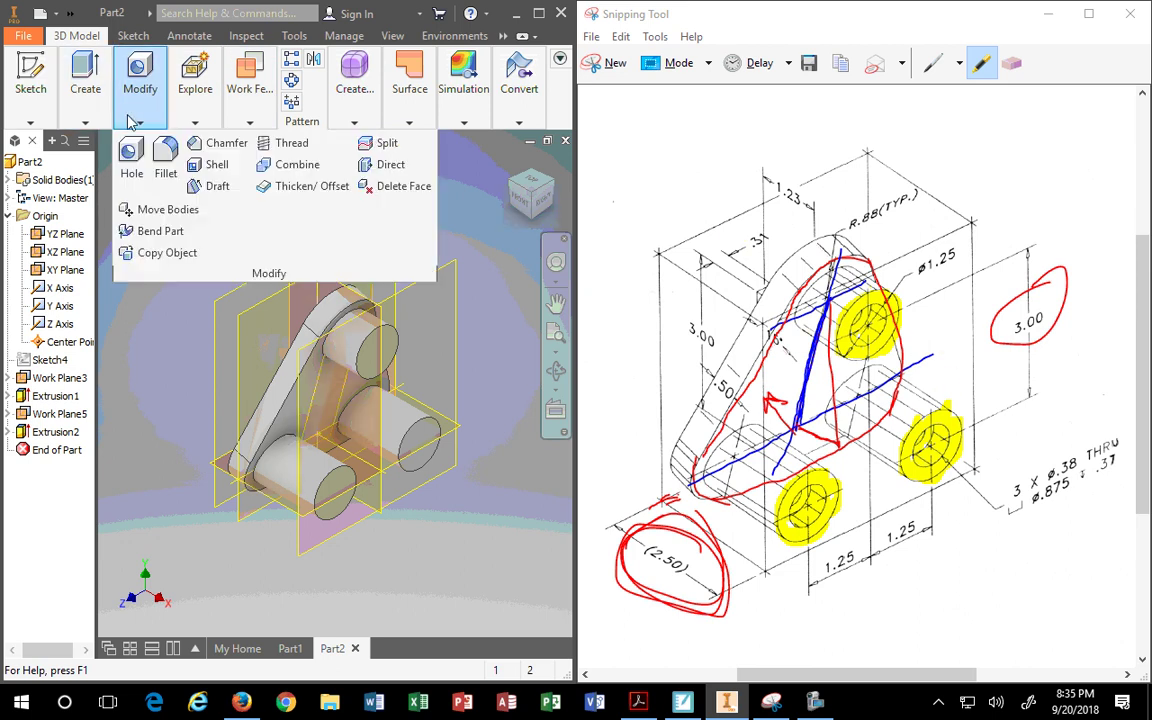
{"action": "left_click", "coordinate": [134, 158]}
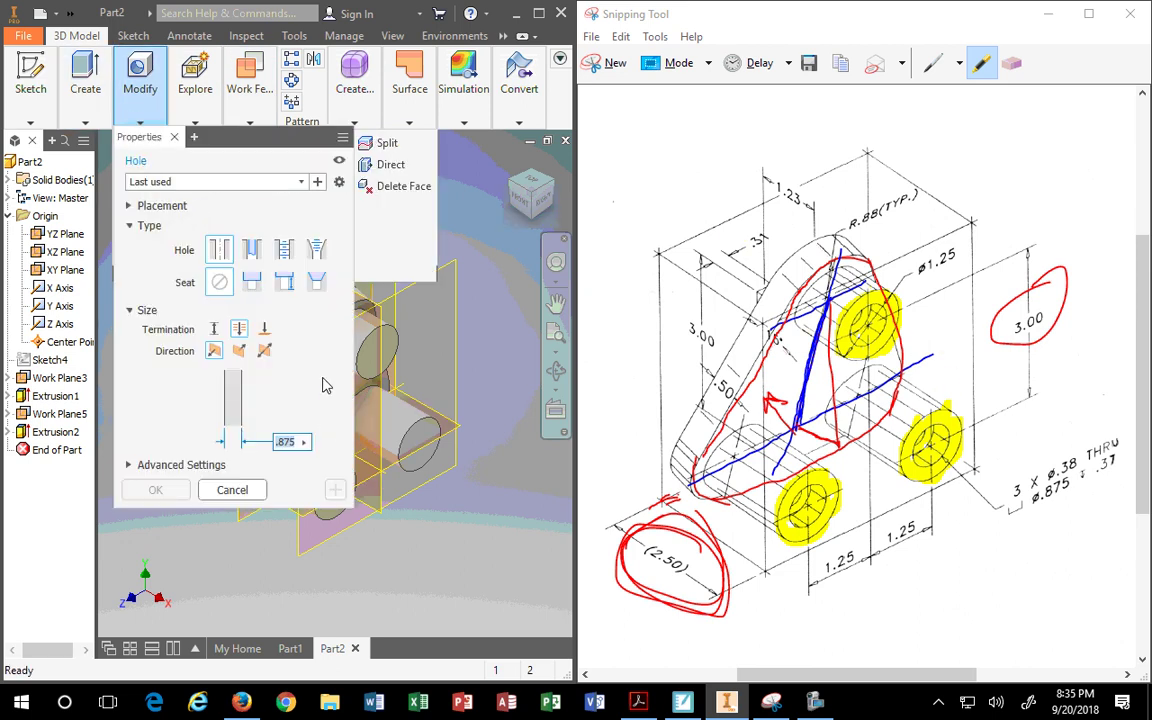
{"action": "left_click", "coordinate": [251, 283]}
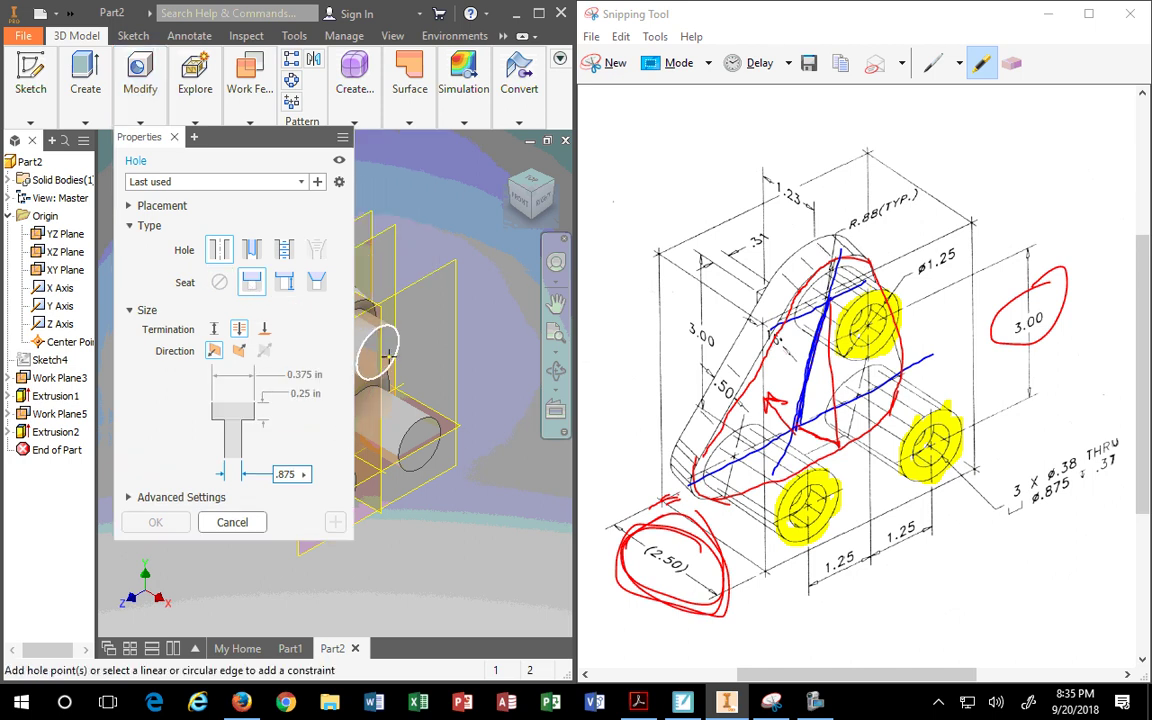
{"action": "left_click", "coordinate": [247, 116]}
{"action": "left_click", "coordinate": [242, 153]}
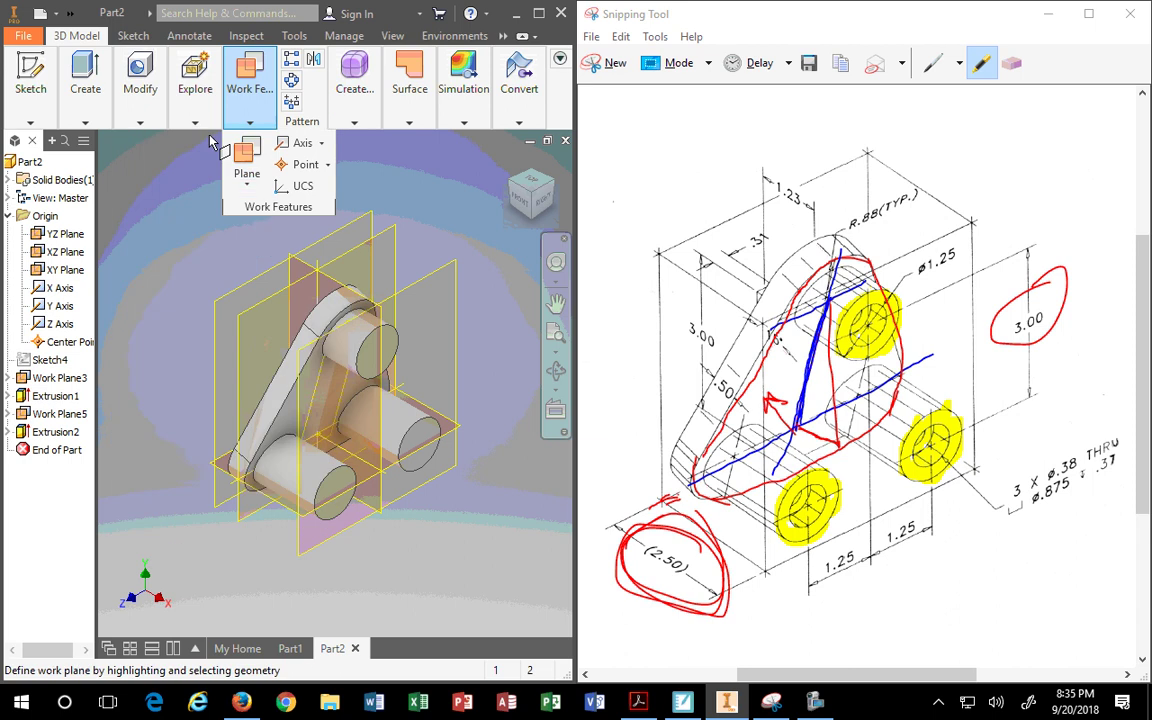
Maximize the modeling window so it fills the whole screen
{"action": "scroll", "coordinate": [368, 360], "scroll_direction": "up", "scroll_amount": 3}
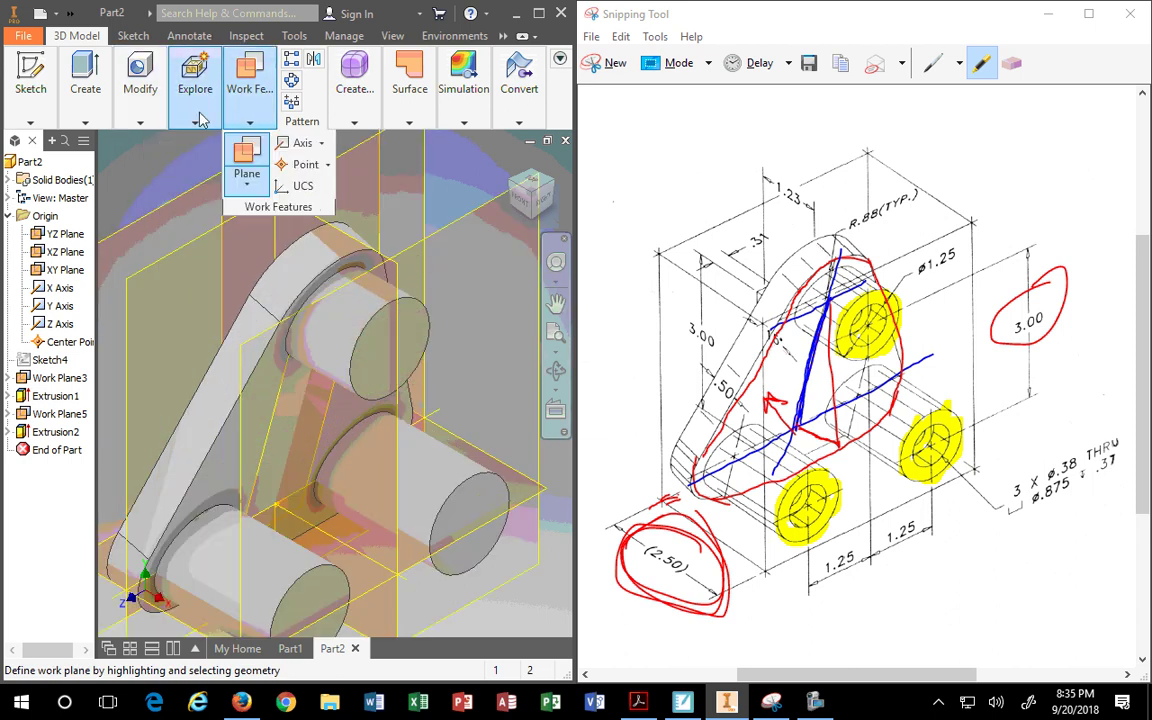
{"action": "mouse_move", "coordinate": [140, 90]}
{"action": "left_click", "coordinate": [540, 14]}
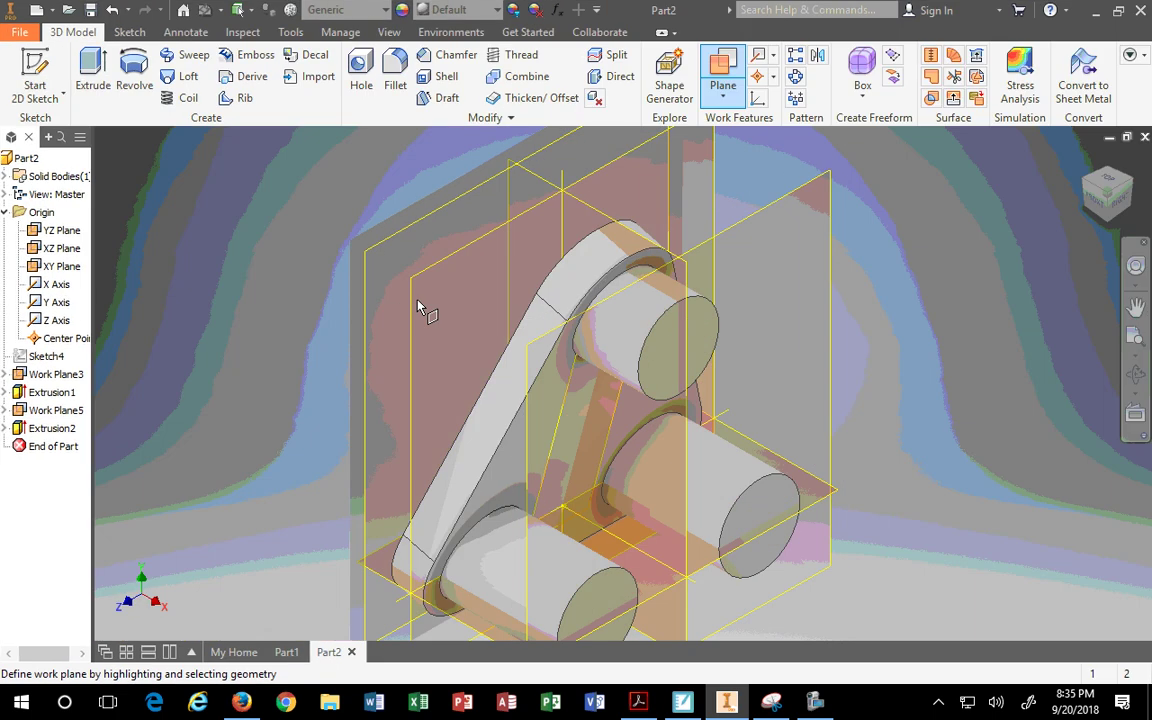
{"action": "scroll", "coordinate": [603, 220], "scroll_direction": "up", "scroll_amount": 2}
{"action": "scroll", "coordinate": [650, 390], "scroll_direction": "down", "scroll_amount": 3}
{"action": "scroll", "coordinate": [612, 319], "scroll_direction": "up", "scroll_amount": 3}
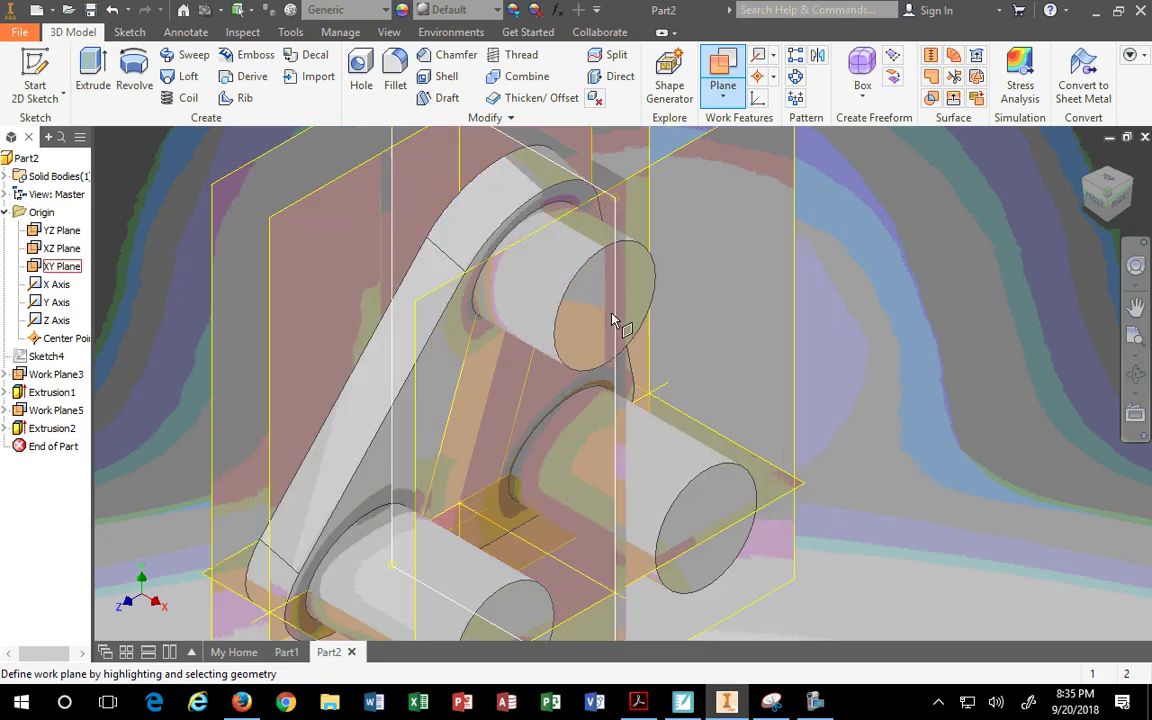
Try to place a counterbore hole on the end face of the upper boss
{"action": "left_click", "coordinate": [355, 75]}
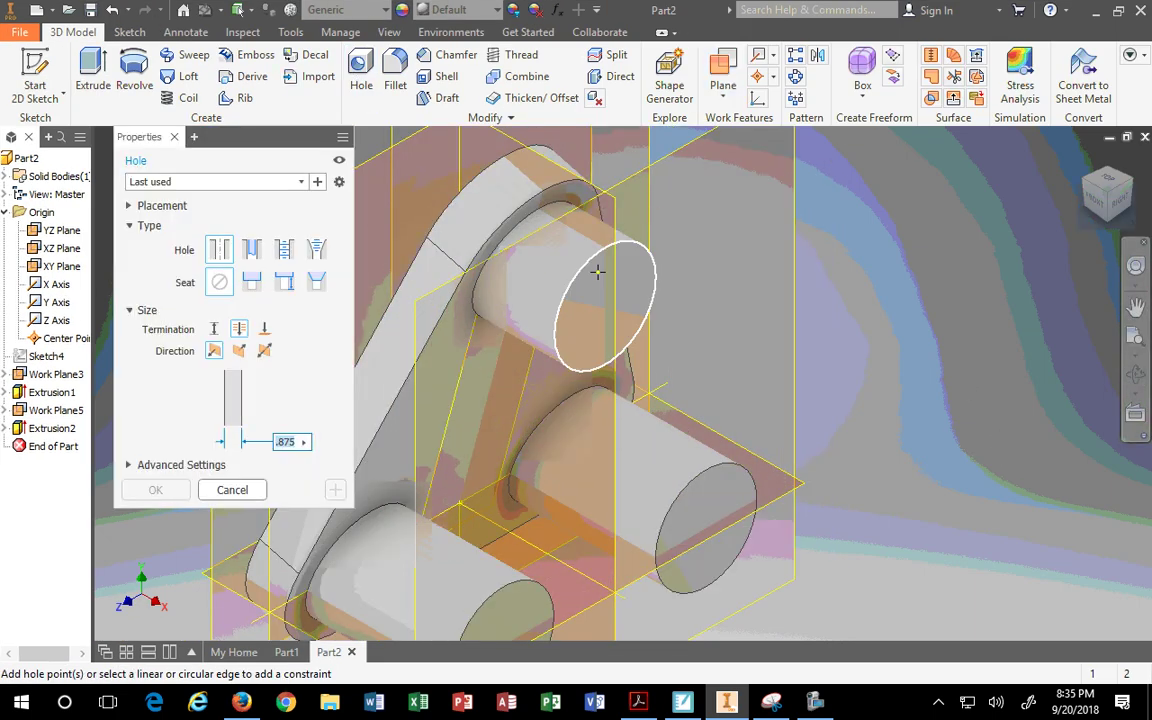
{"action": "left_click", "coordinate": [256, 284]}
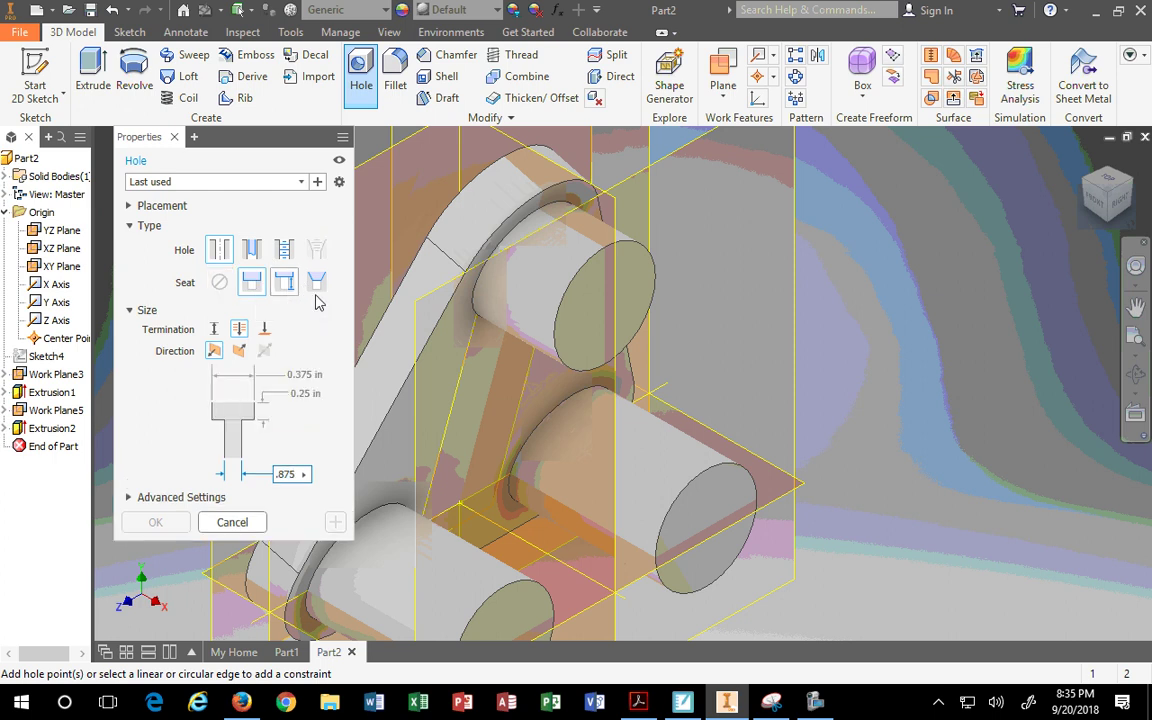
{"action": "left_click", "coordinate": [603, 308]}
{"action": "mouse_move", "coordinate": [603, 308]}
{"action": "left_mouse_down"}
{"action": "mouse_move", "coordinate": [662, 271]}
{"action": "mouse_move", "coordinate": [609, 320]}
{"action": "mouse_move", "coordinate": [632, 237]}
{"action": "mouse_move", "coordinate": [637, 335]}
{"action": "mouse_move", "coordinate": [609, 302]}
{"action": "mouse_move", "coordinate": [658, 288]}
{"action": "mouse_move", "coordinate": [612, 288]}
{"action": "mouse_move", "coordinate": [586, 338]}
{"action": "mouse_move", "coordinate": [617, 288]}
{"action": "mouse_move", "coordinate": [618, 305]}
{"action": "left_mouse_up"}
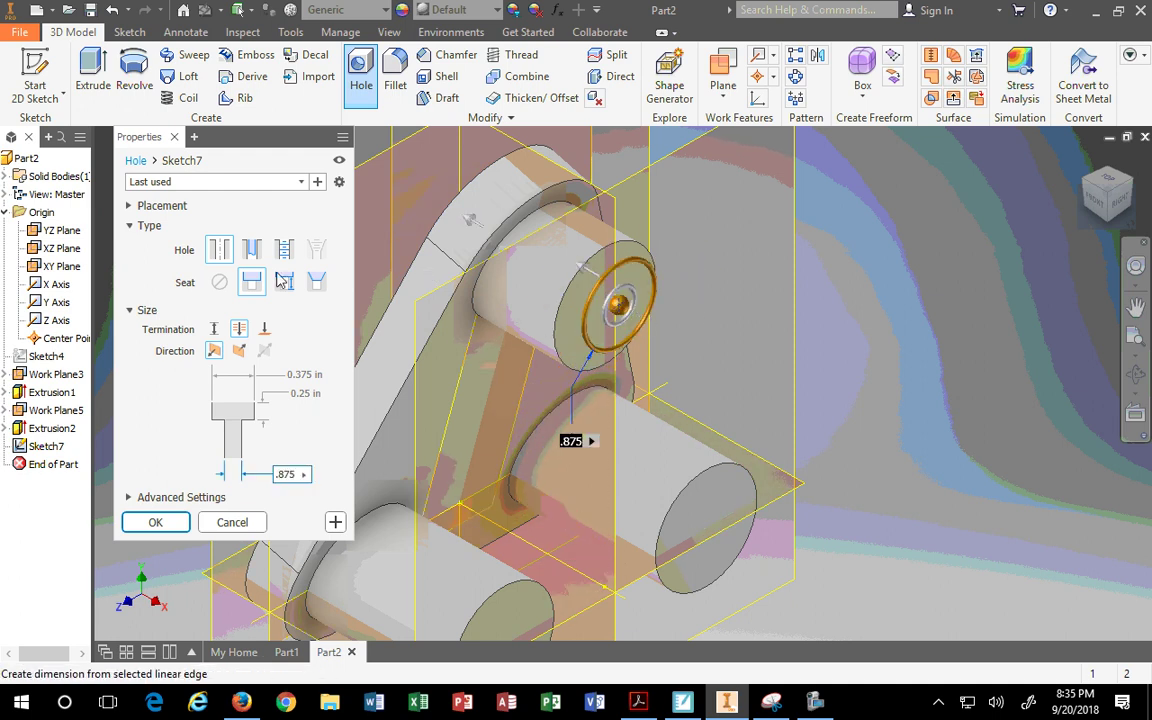
{"action": "left_click", "coordinate": [232, 523]}
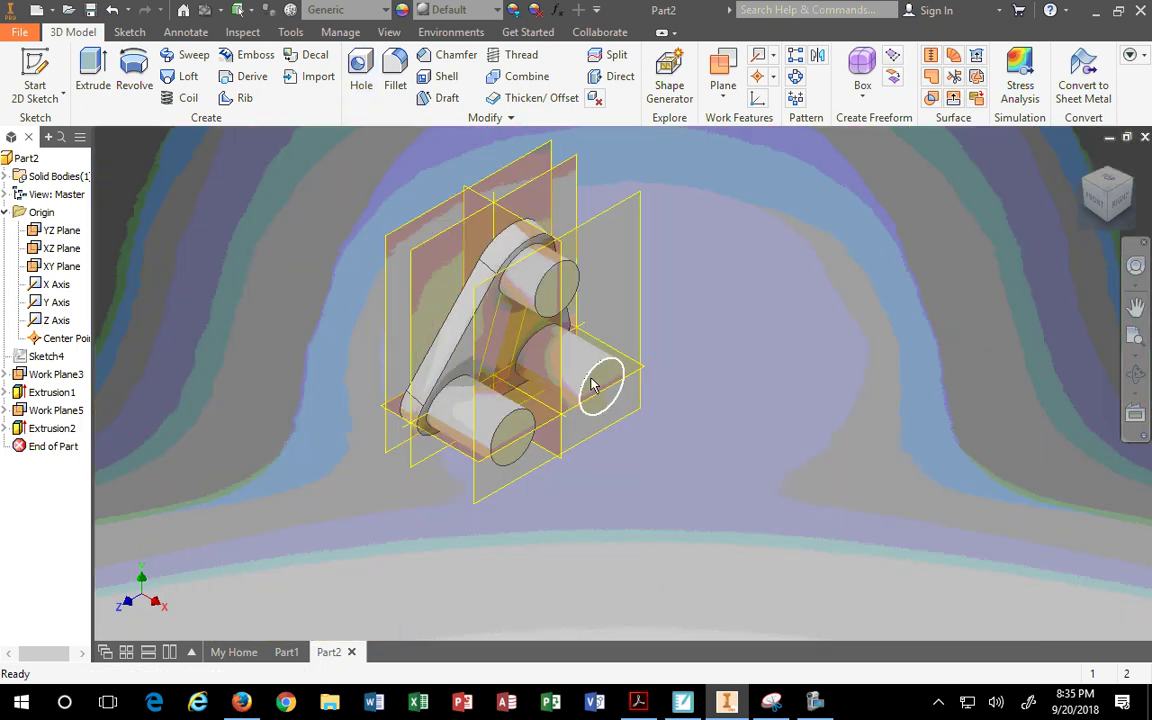
{"action": "scroll", "coordinate": [567, 400], "scroll_direction": "up", "scroll_amount": 5}
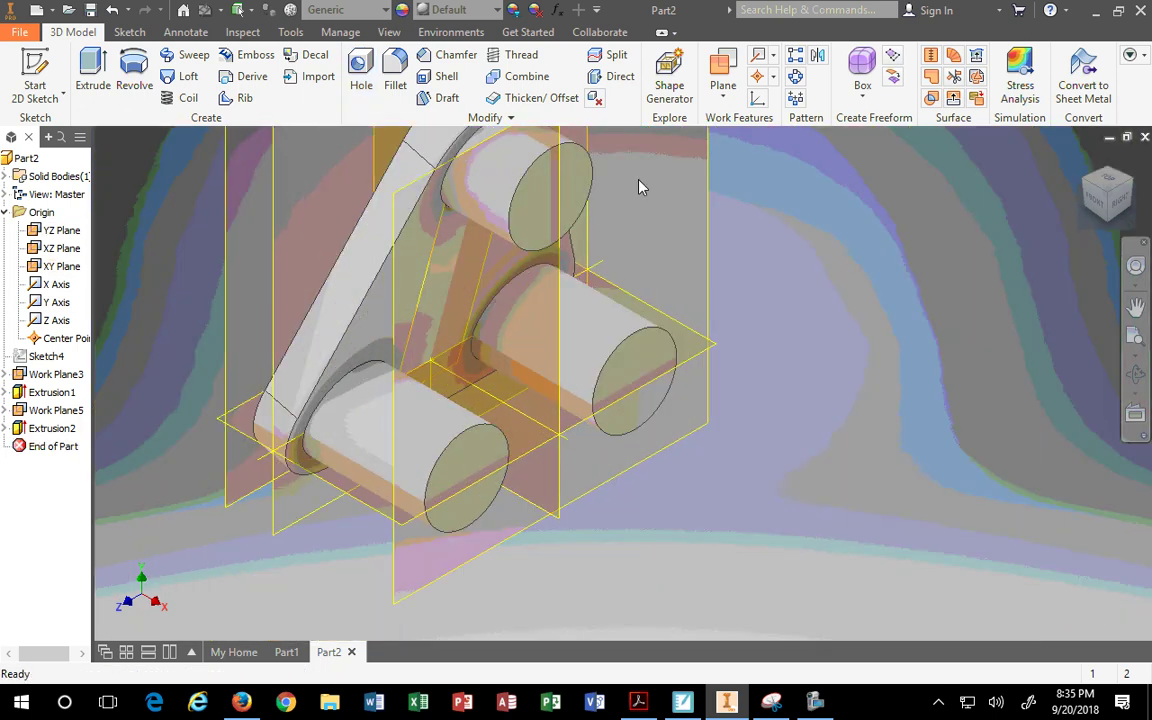
{"action": "left_click", "coordinate": [771, 77]}
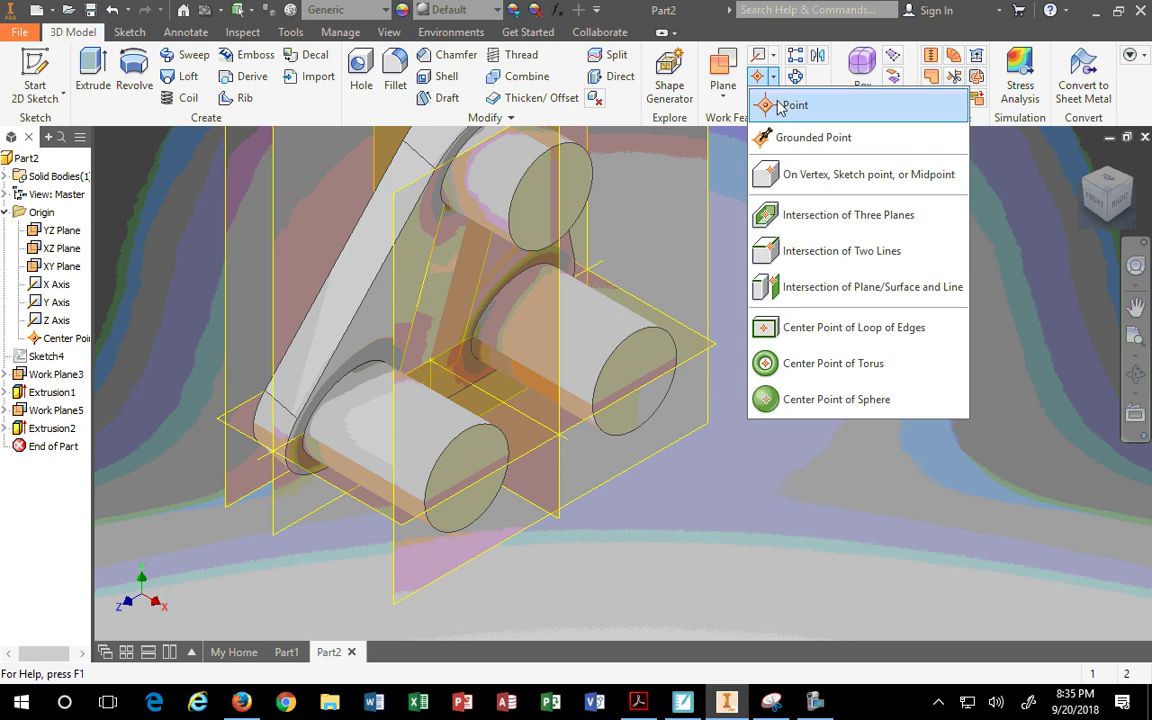
{"action": "left_click", "coordinate": [777, 104]}
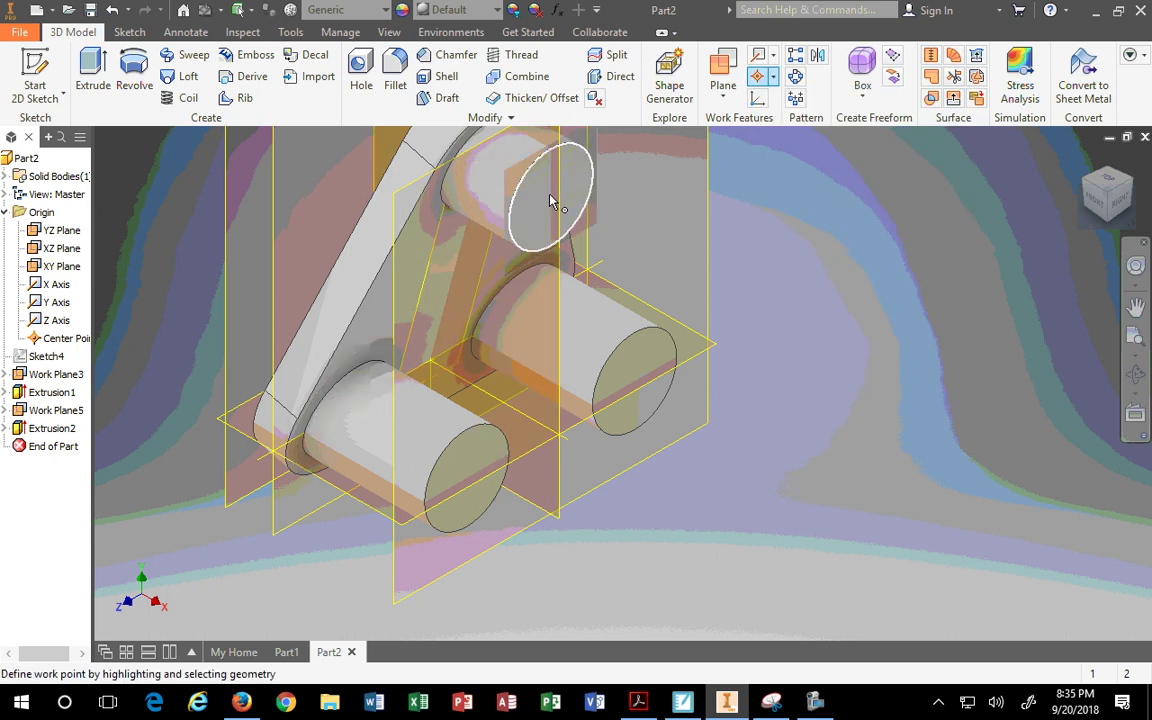
{"action": "scroll", "coordinate": [788, 208], "scroll_direction": "up", "scroll_amount": 5}
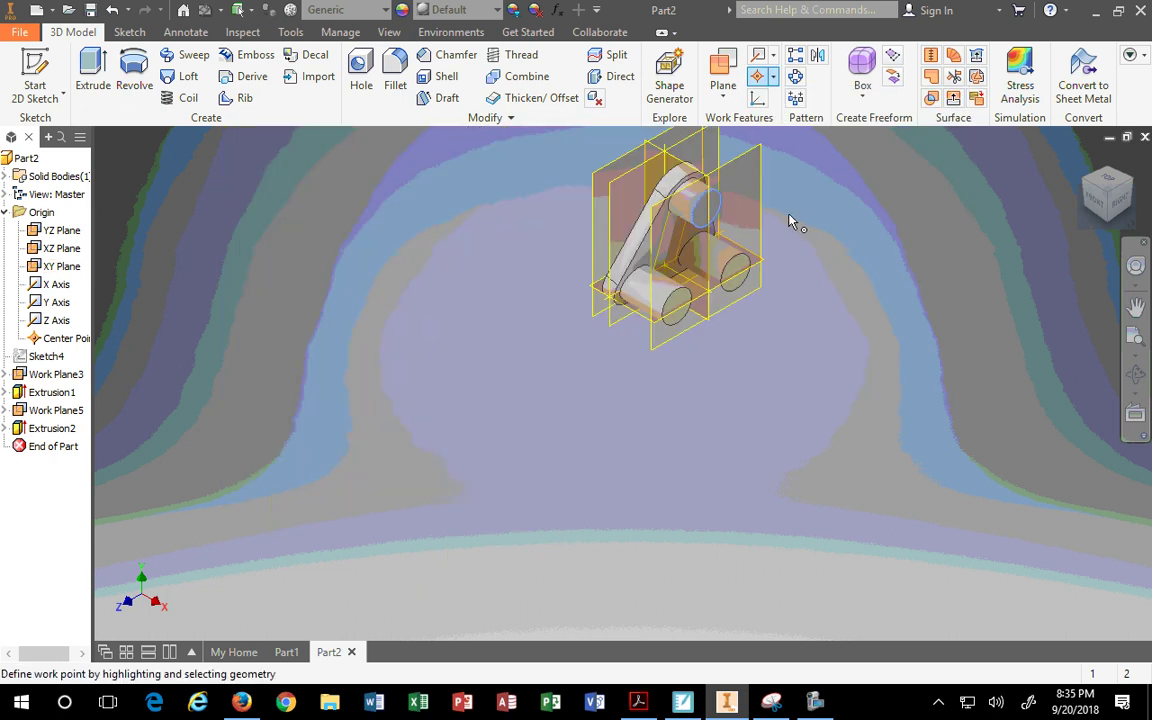
{"action": "scroll", "coordinate": [770, 244], "scroll_direction": "down", "scroll_amount": 3}
{"action": "key", "text": "Escape"}
{"action": "middle_click_drag", "start_coordinate": [783, 254], "coordinate": [752, 346]}
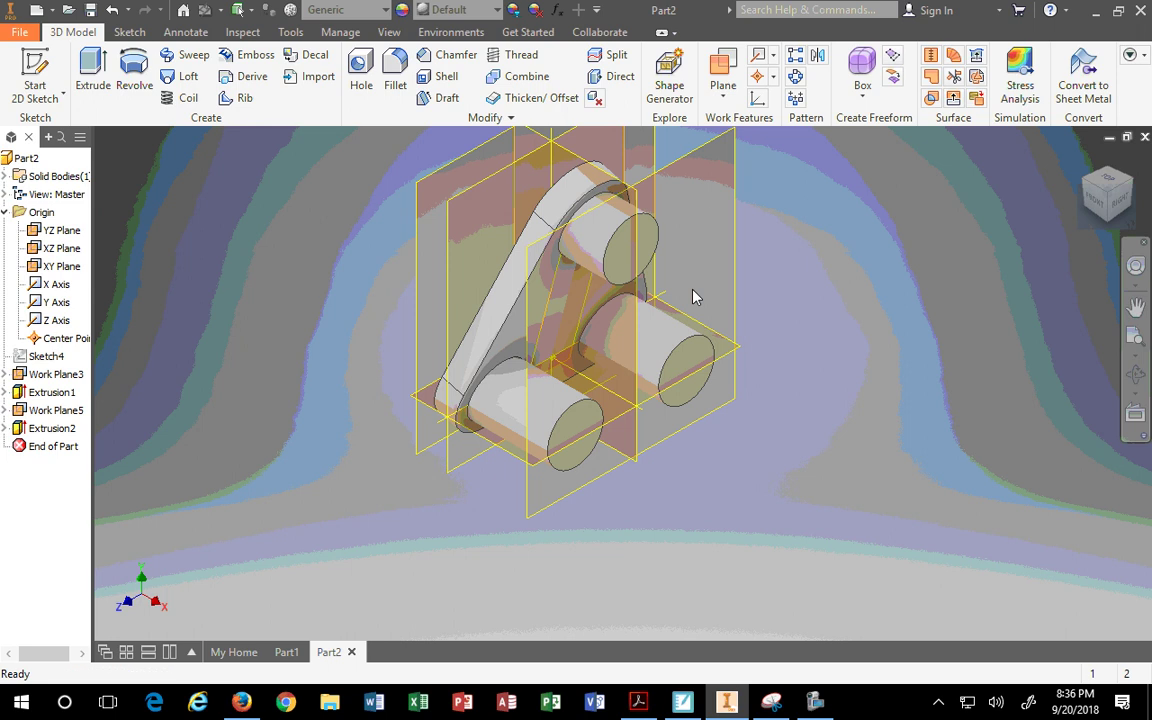
{"action": "left_click", "coordinate": [659, 236]}
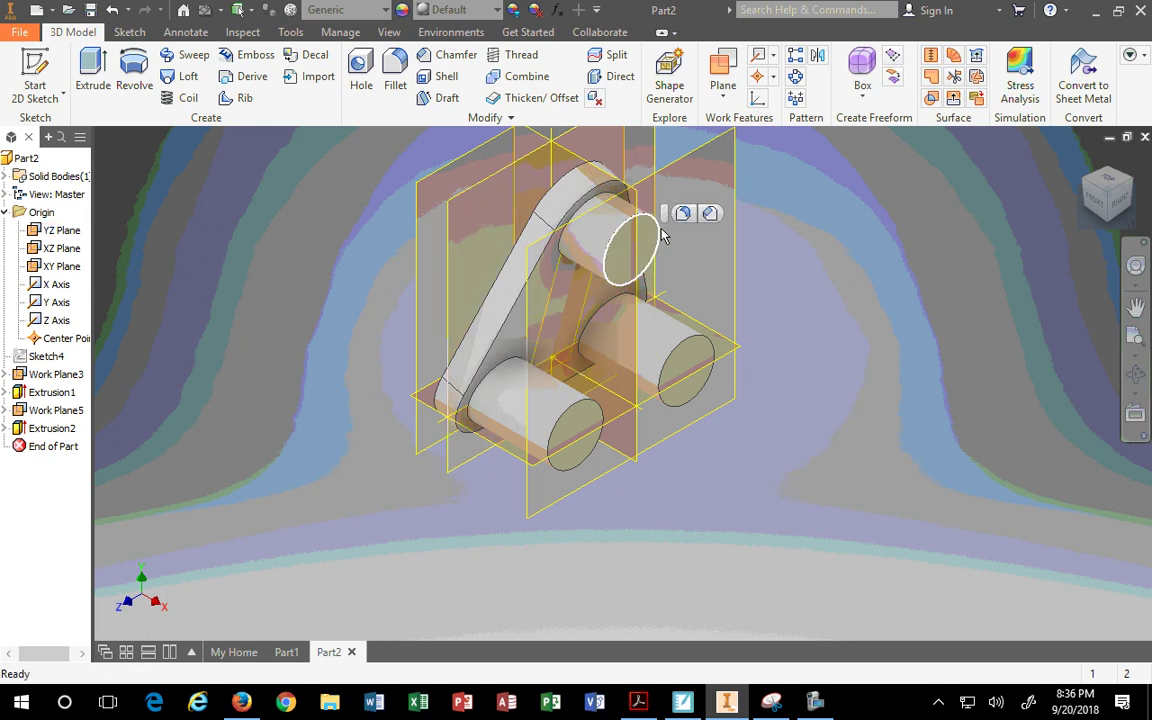
{"action": "left_click", "coordinate": [774, 80]}
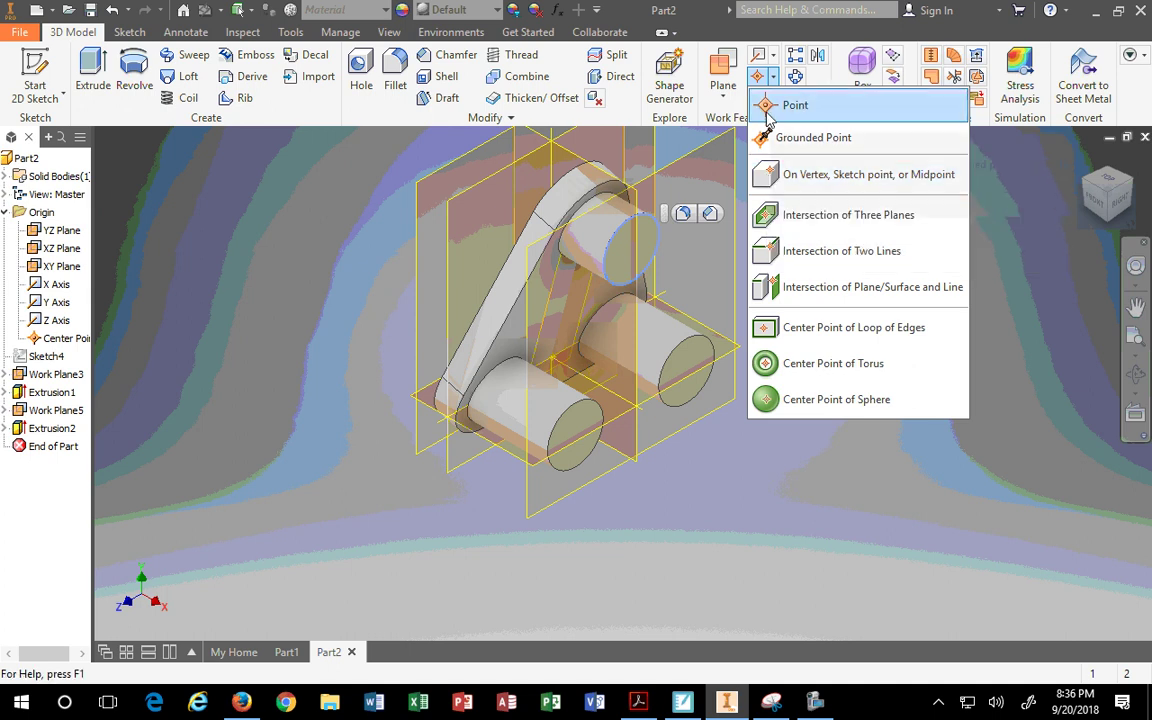
{"action": "left_click", "coordinate": [770, 174]}
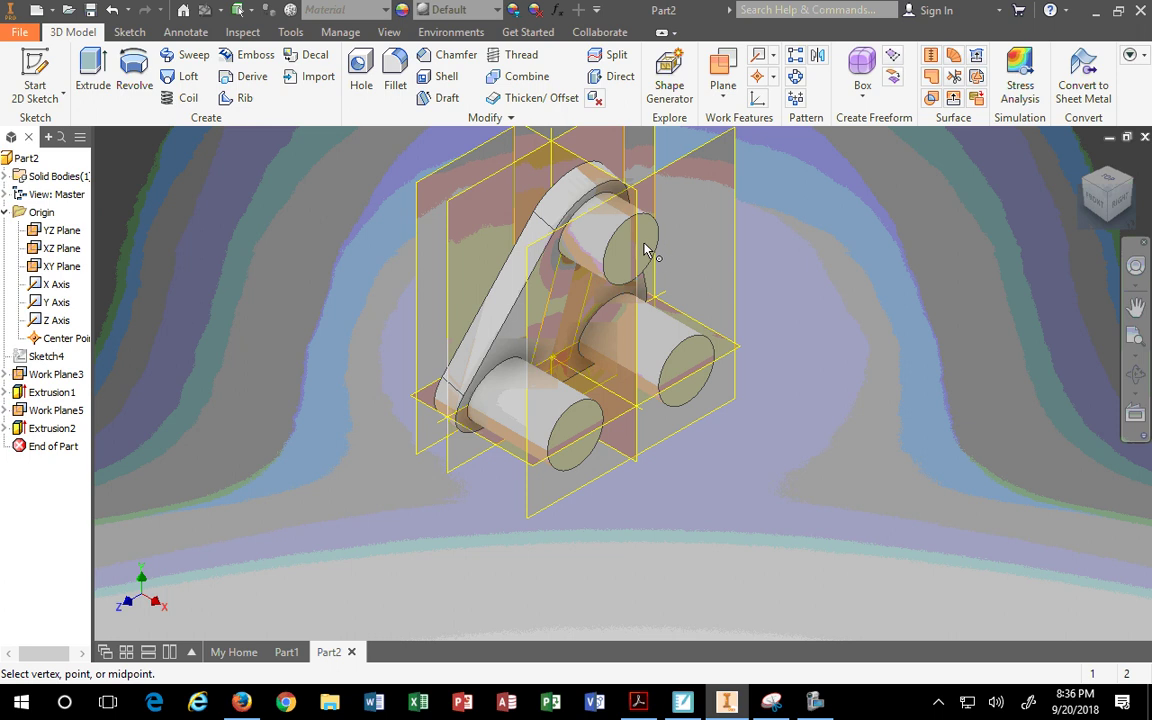
{"action": "key", "text": "Escape"}
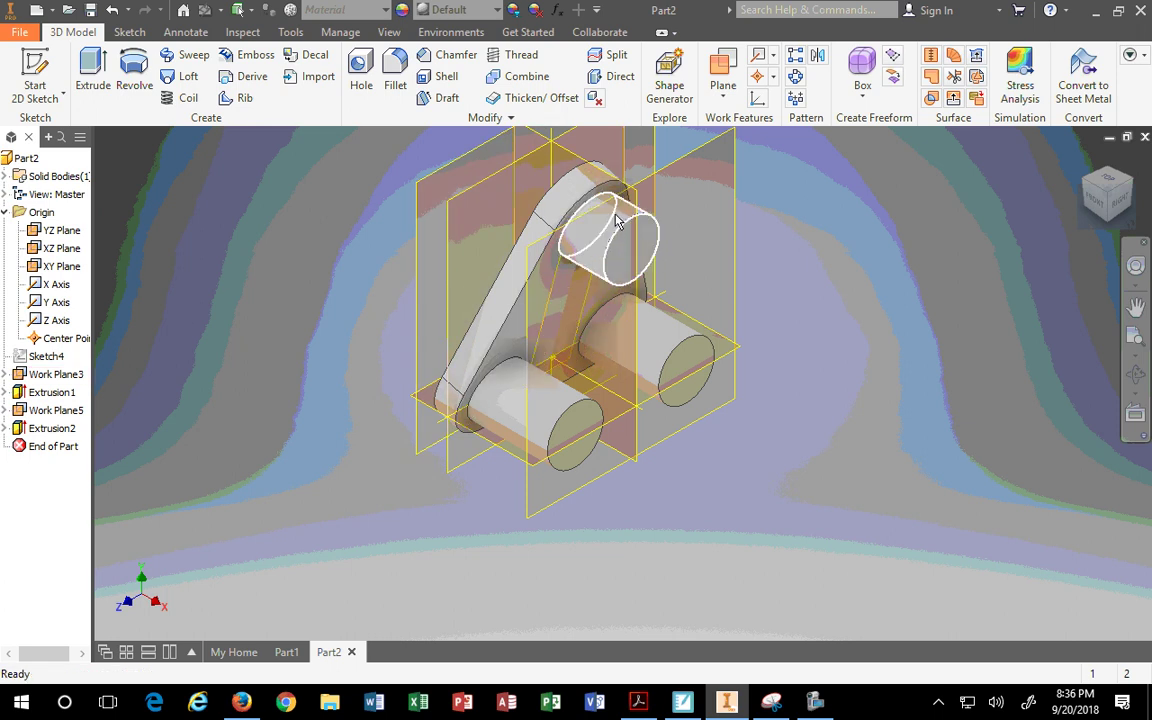
{"action": "left_click", "coordinate": [757, 76]}
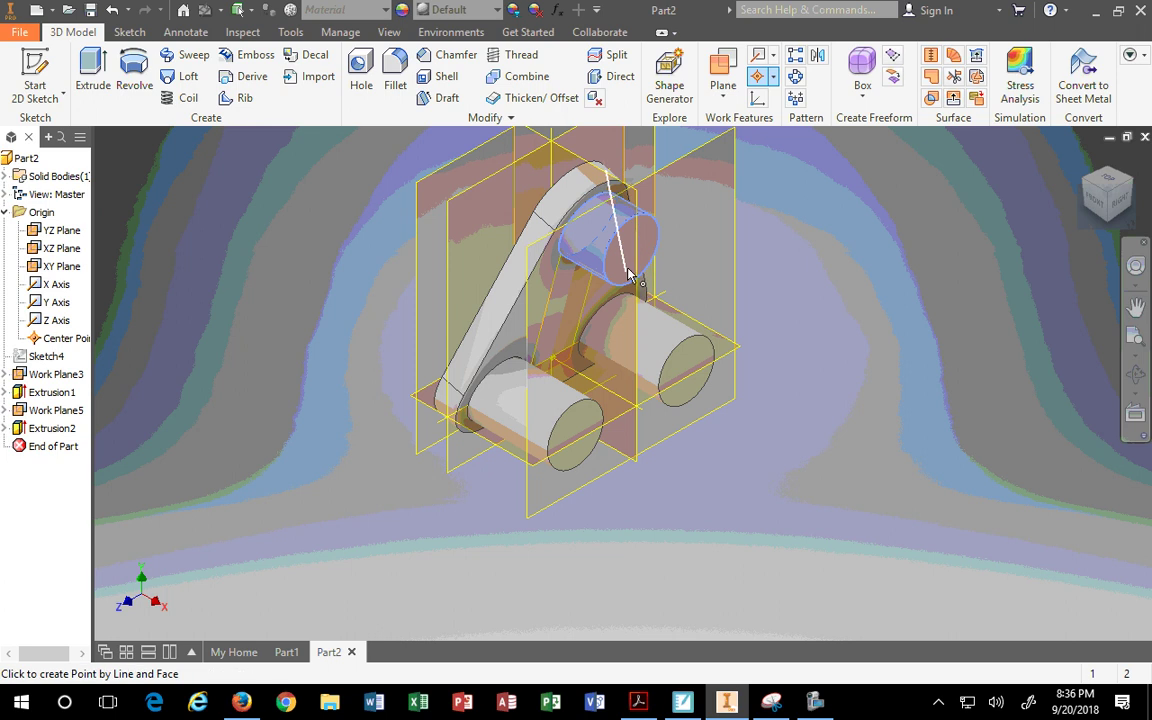
{"action": "left_click", "coordinate": [773, 77]}
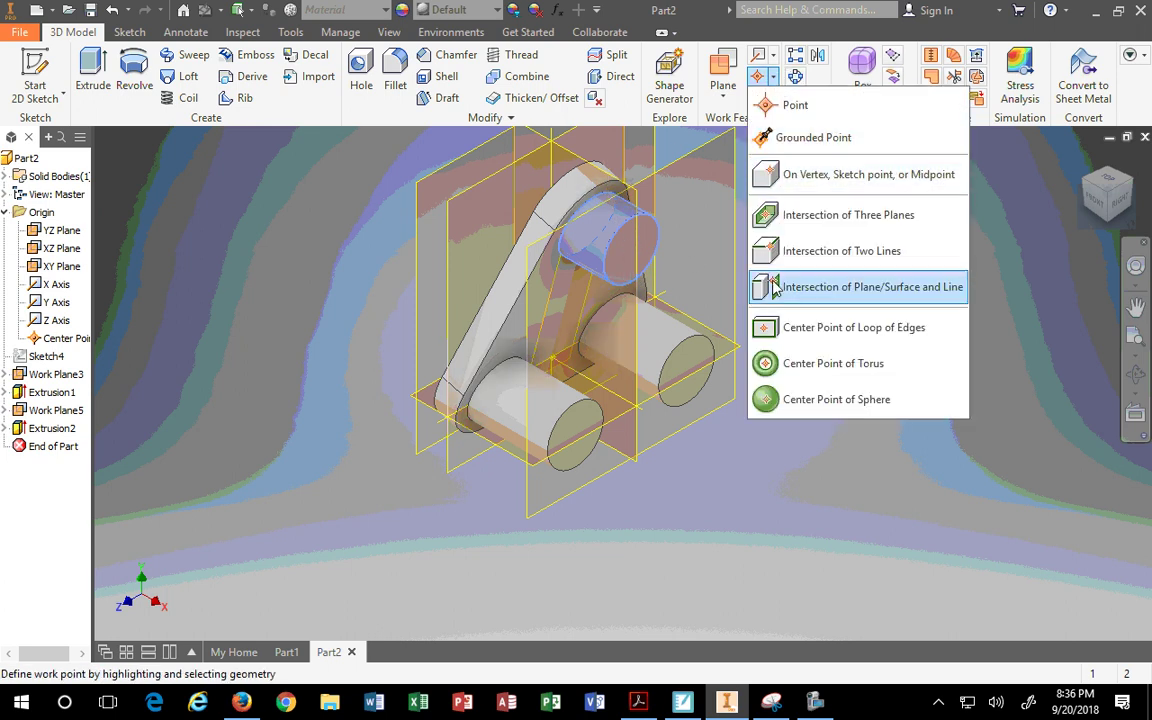
{"action": "left_click", "coordinate": [770, 400]}
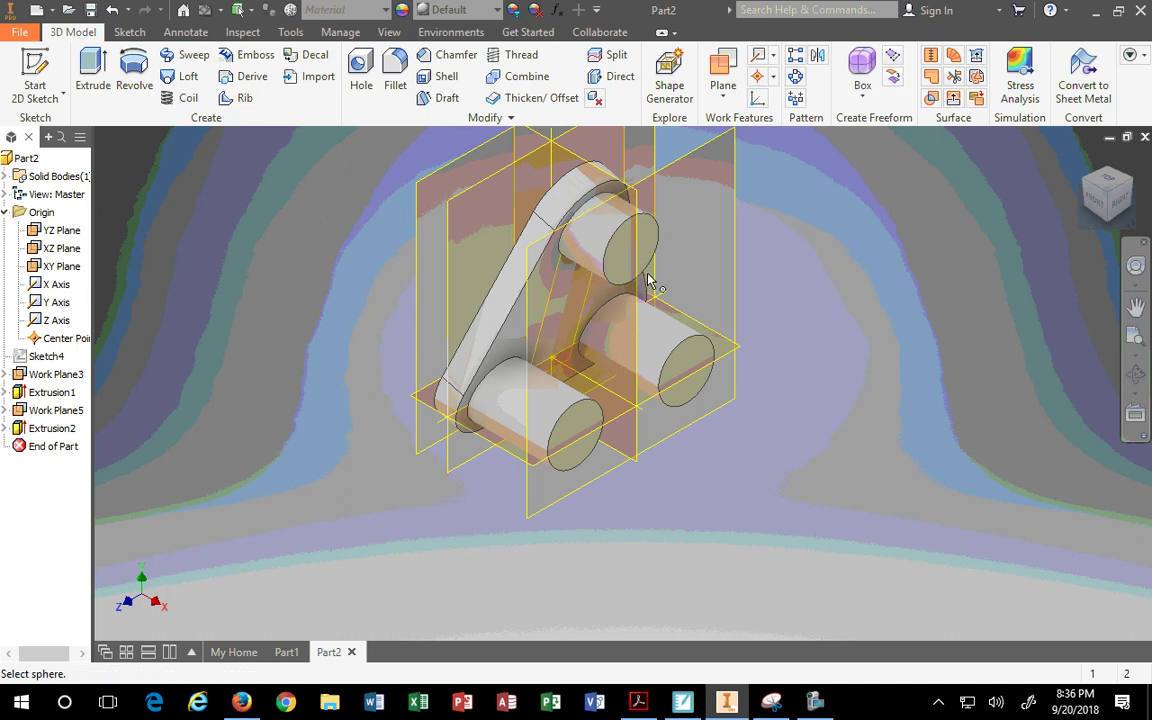
{"action": "key", "text": "Escape"}
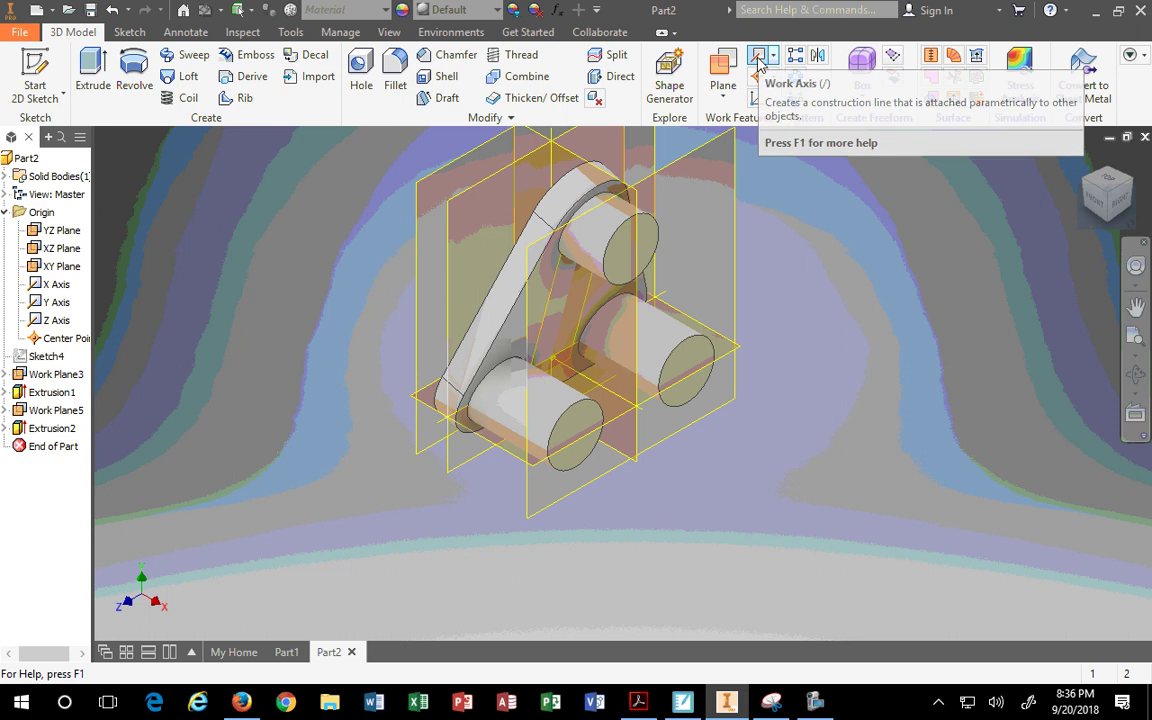
Try to place a hole on the upper boss's end face, concentric with the boss, and undo the placement
{"action": "left_click", "coordinate": [362, 88]}
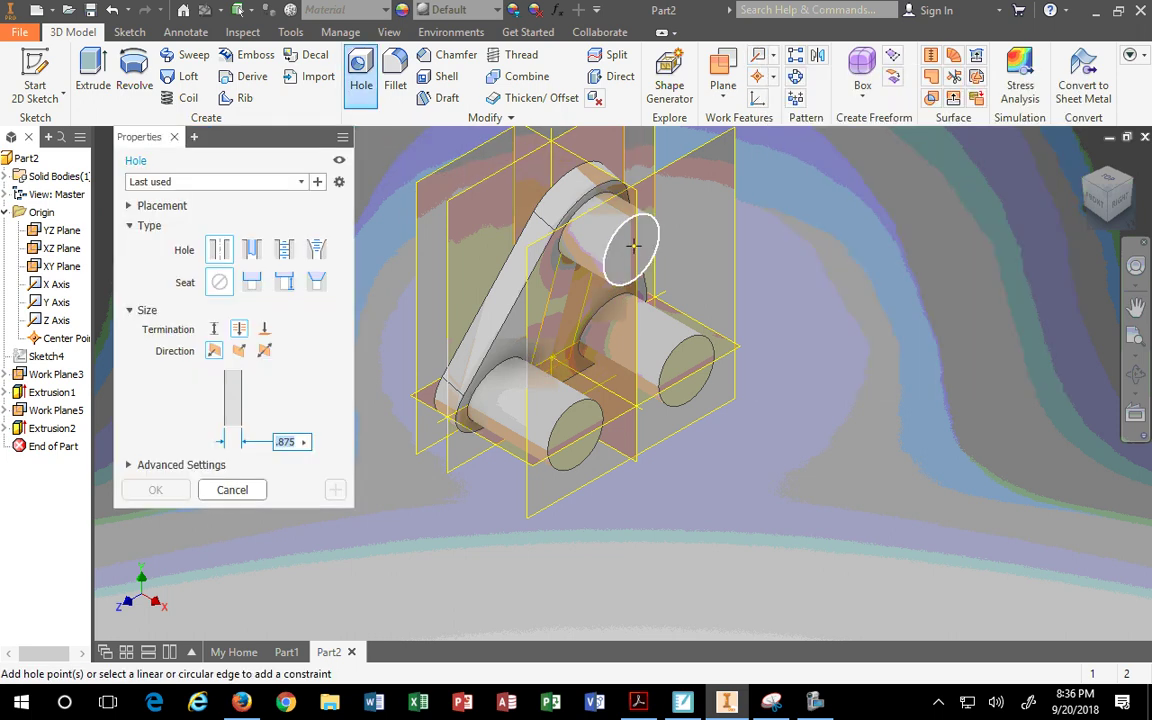
{"action": "left_click", "coordinate": [285, 182]}
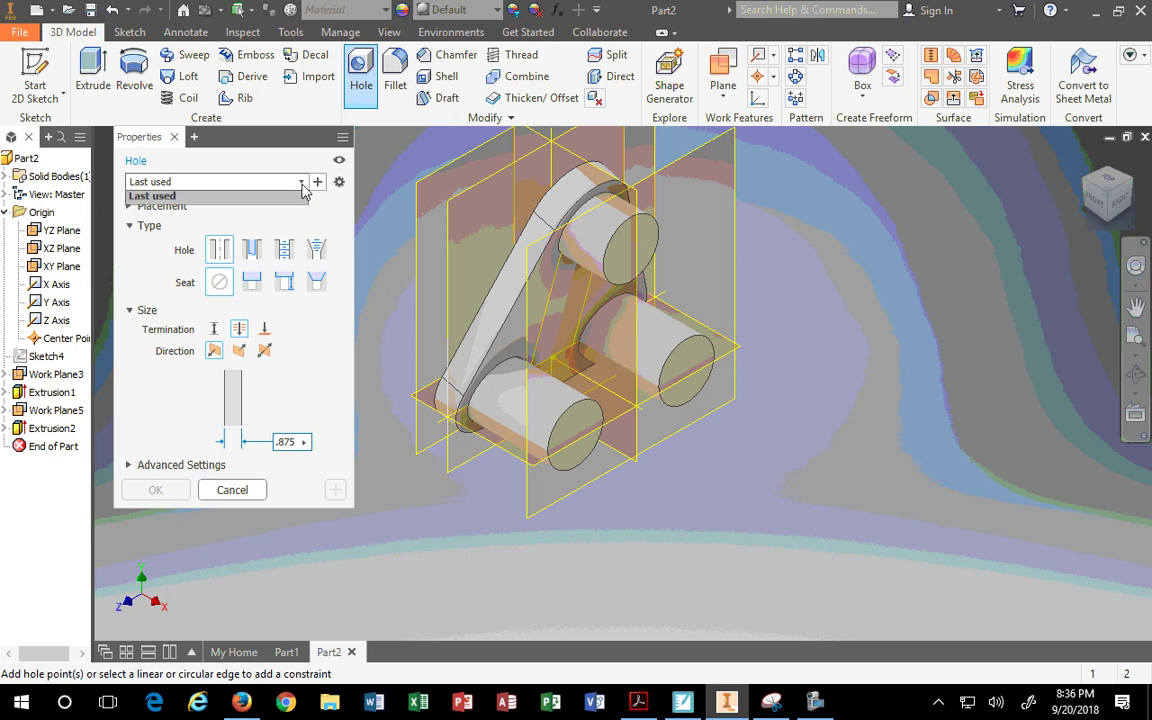
{"action": "left_click", "coordinate": [638, 248]}
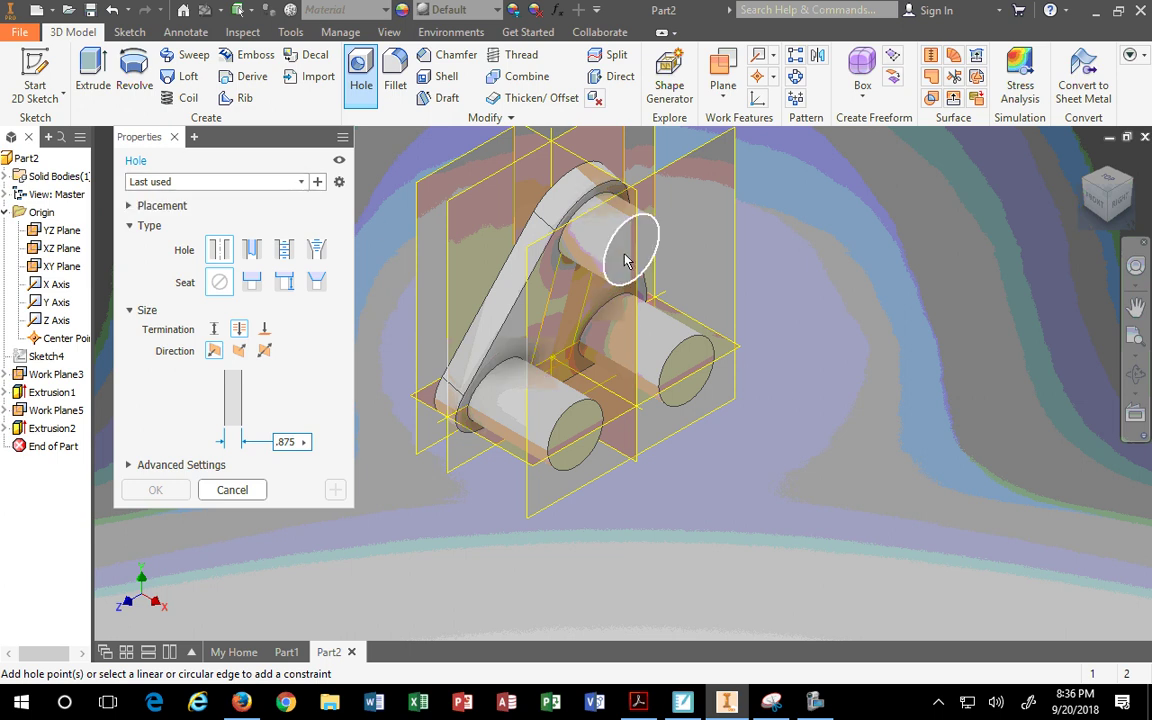
{"action": "left_click", "coordinate": [624, 260]}
{"action": "left_click_drag", "start_coordinate": [630, 265], "coordinate": [634, 249]}
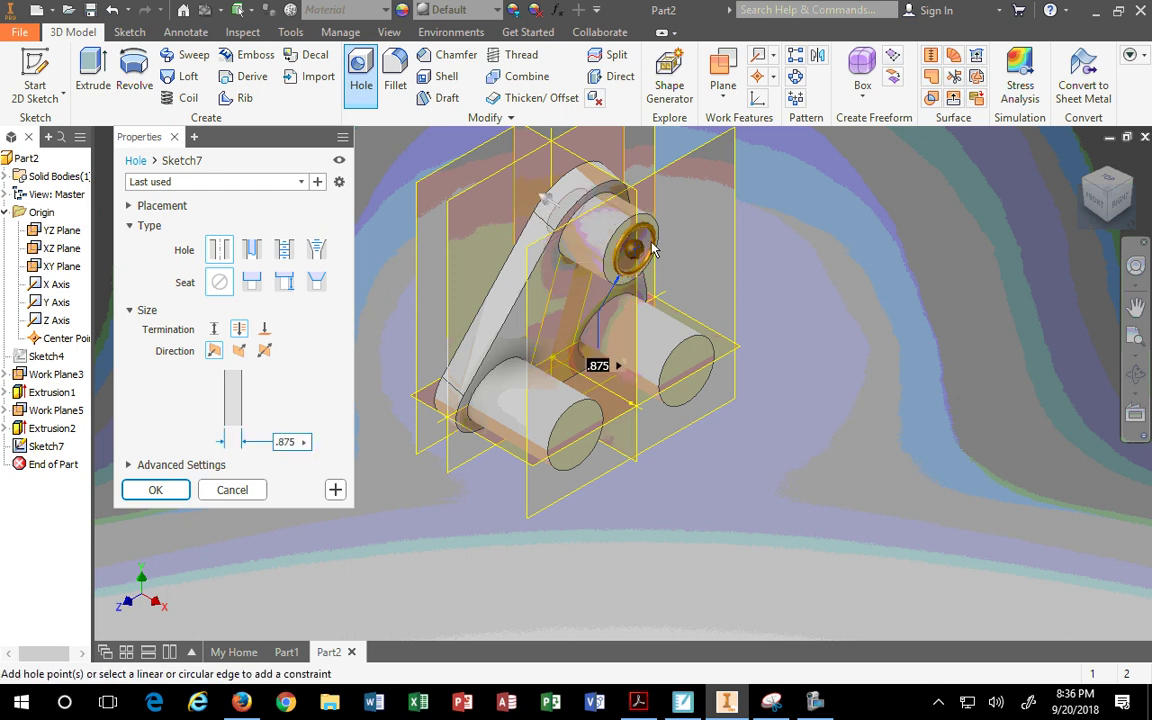
{"action": "left_click", "coordinate": [594, 257]}
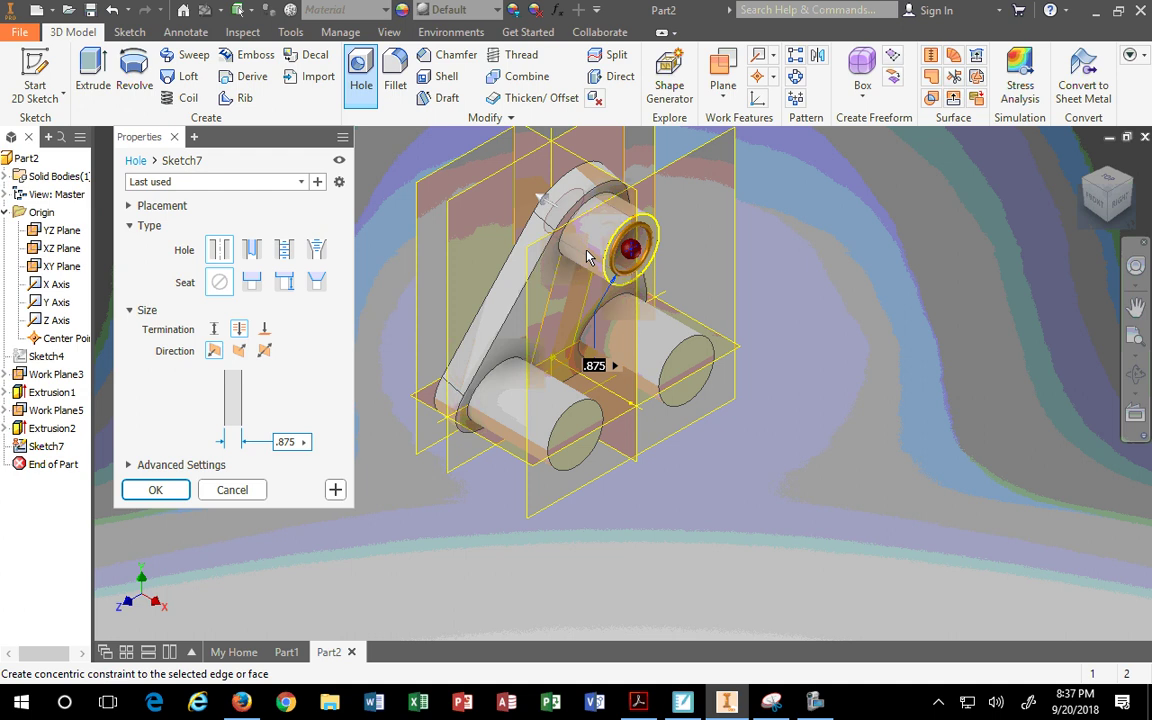
{"action": "left_click", "coordinate": [114, 12]}
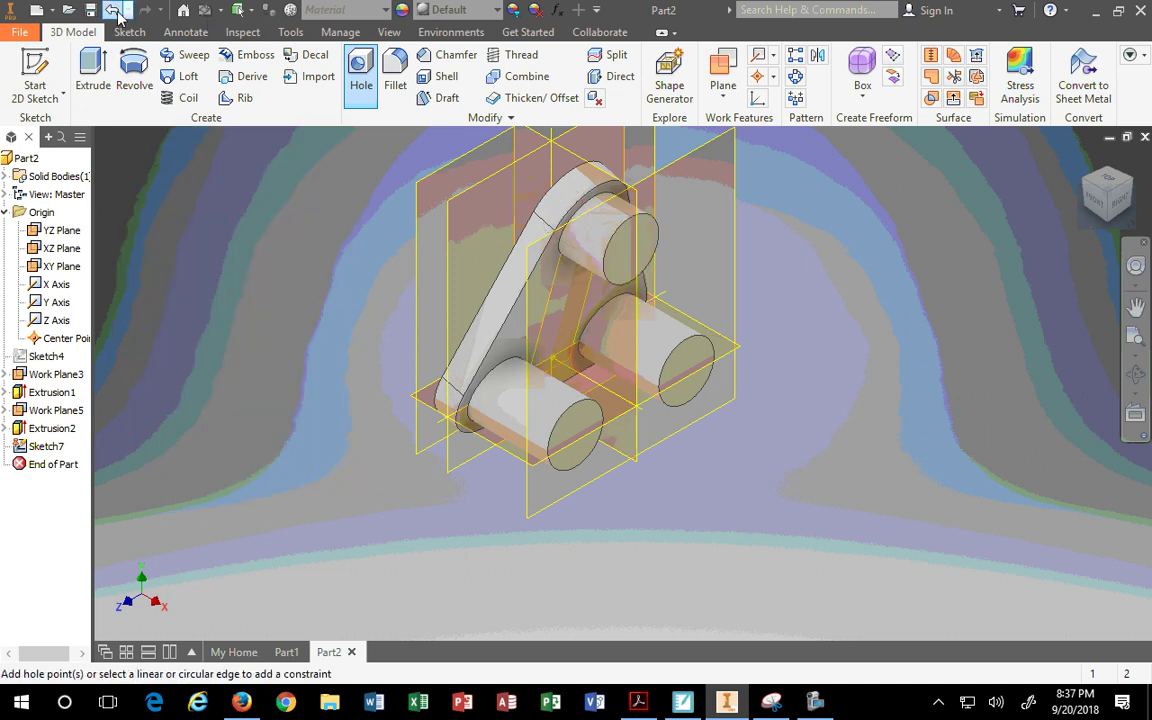
Place a through-all hole on the upper boss's end face, concentric with the boss, and give it a counterbore seat
{"action": "left_click", "coordinate": [361, 72]}
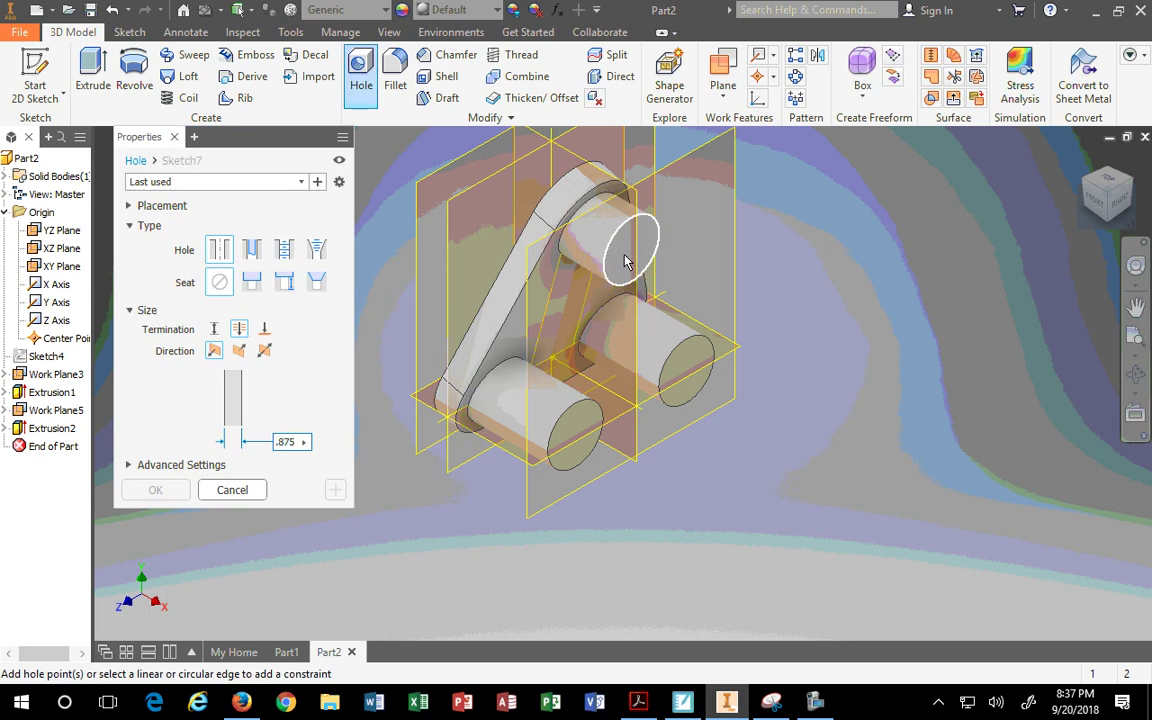
{"action": "left_click", "coordinate": [606, 284]}
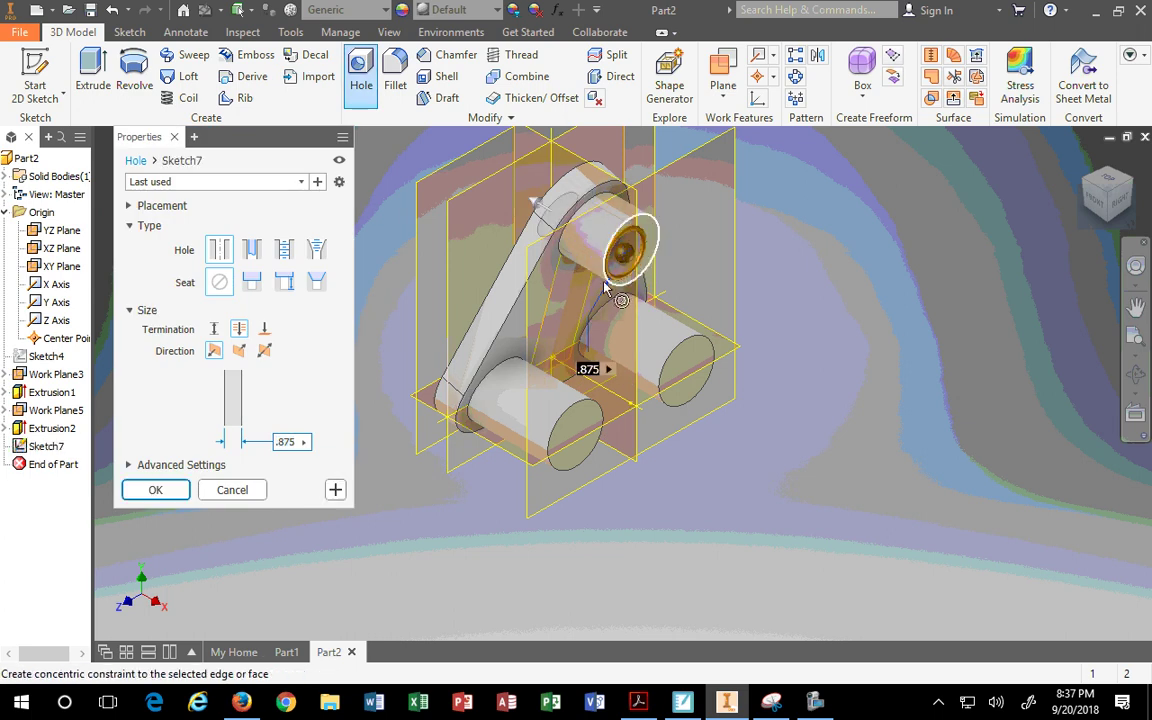
{"action": "left_click", "coordinate": [612, 225]}
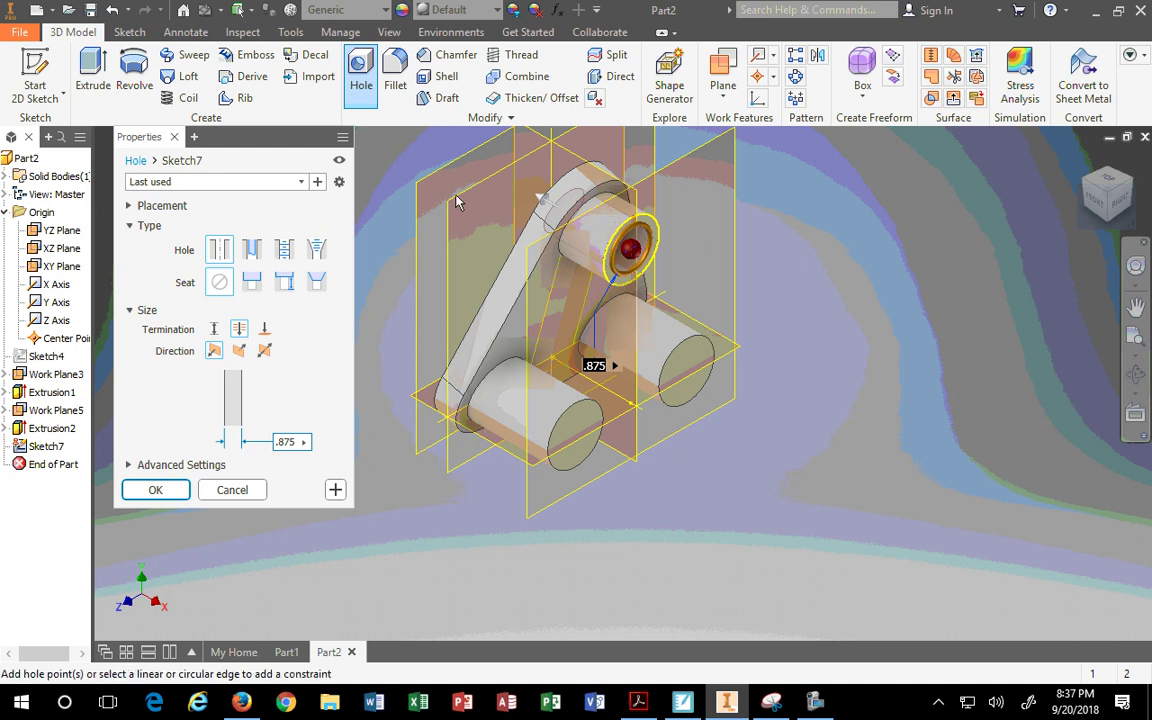
{"action": "left_click", "coordinate": [253, 283]}
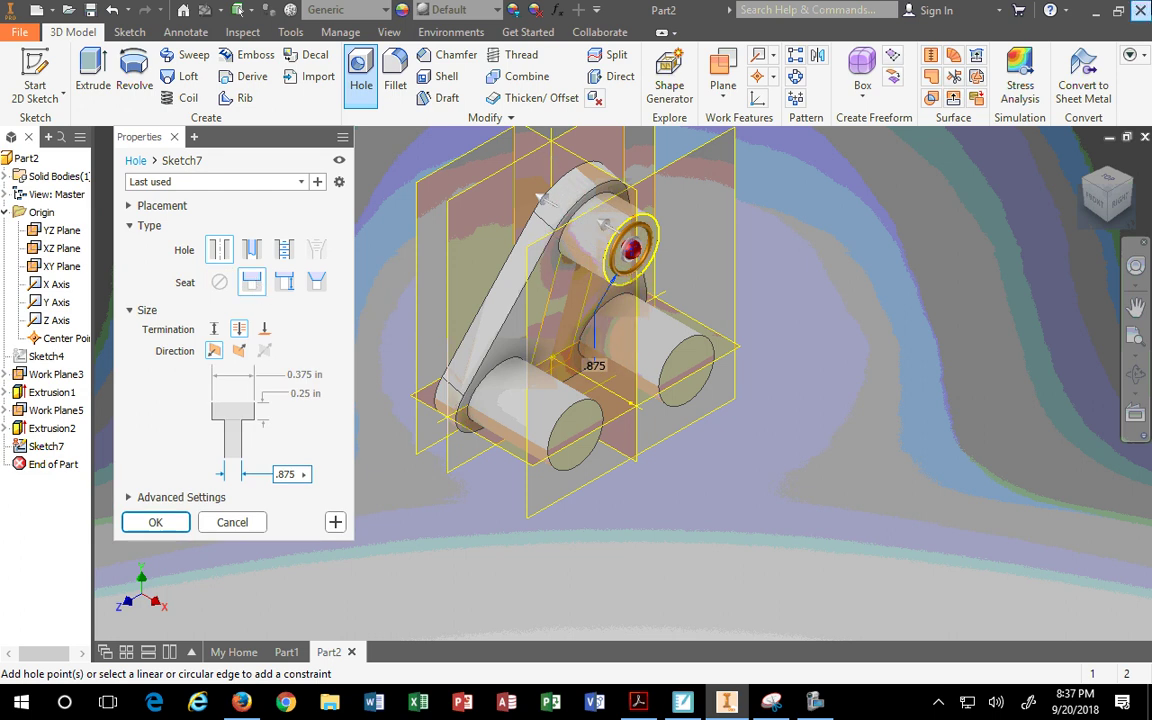
Bring up the drawing's hole note beside the model and set the counterbore to .37 in deep and .875 in diameter
{"action": "key", "text": "super+Left"}
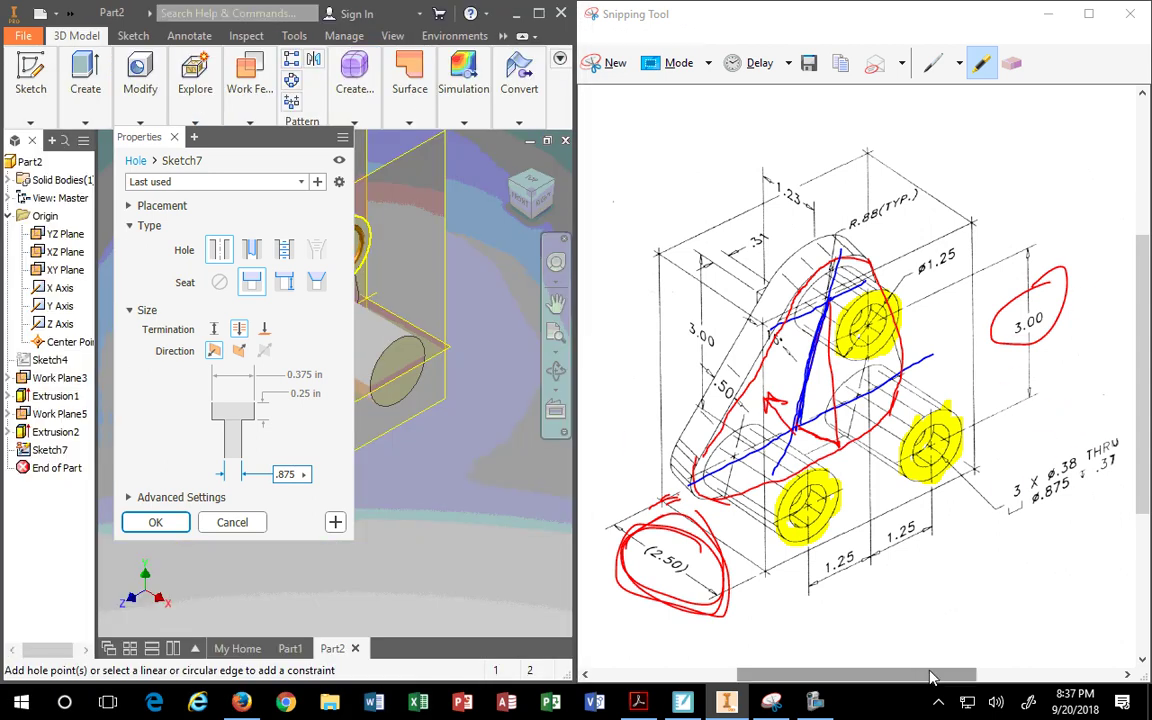
{"action": "left_click_drag", "start_coordinate": [931, 675], "coordinate": [982, 673]}
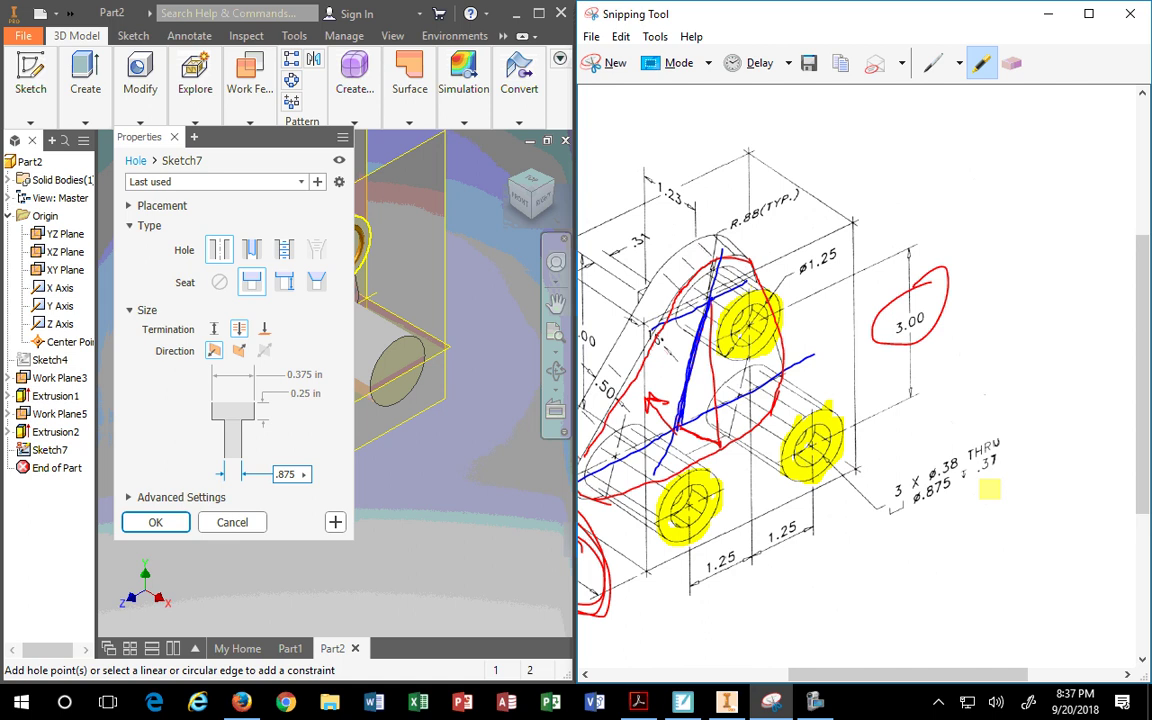
{"action": "left_click", "coordinate": [305, 394]}
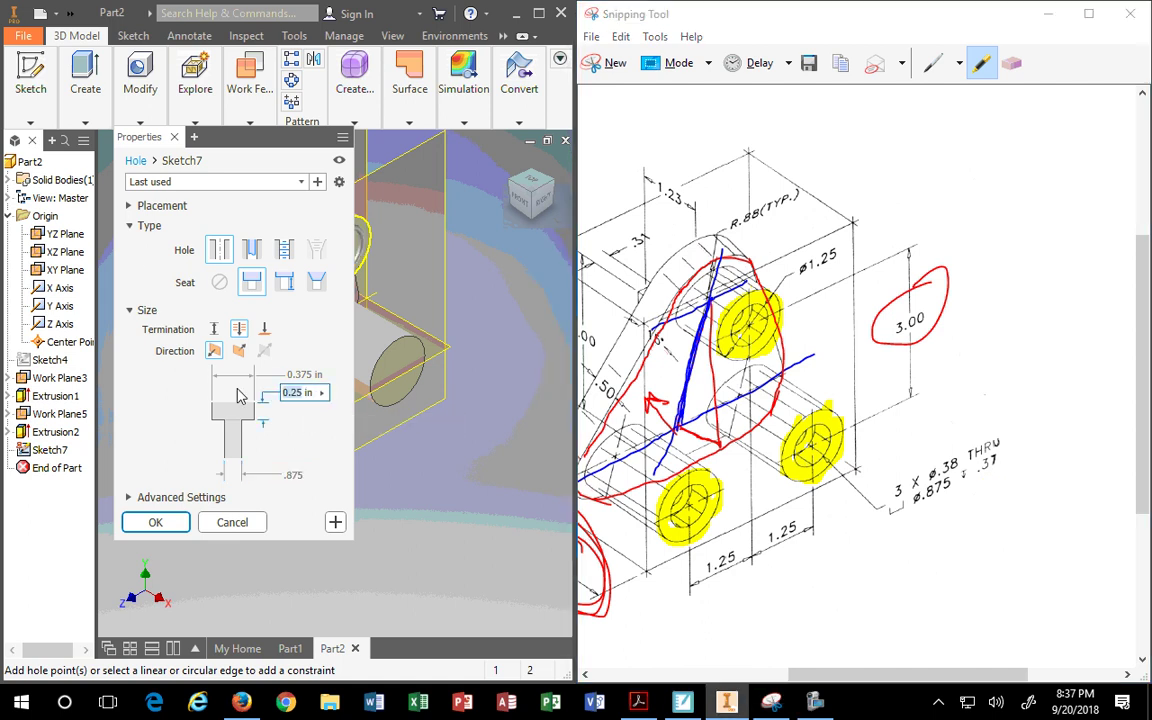
{"action": "type", "text": ".7"}
{"action": "key", "text": "BackSpace"}
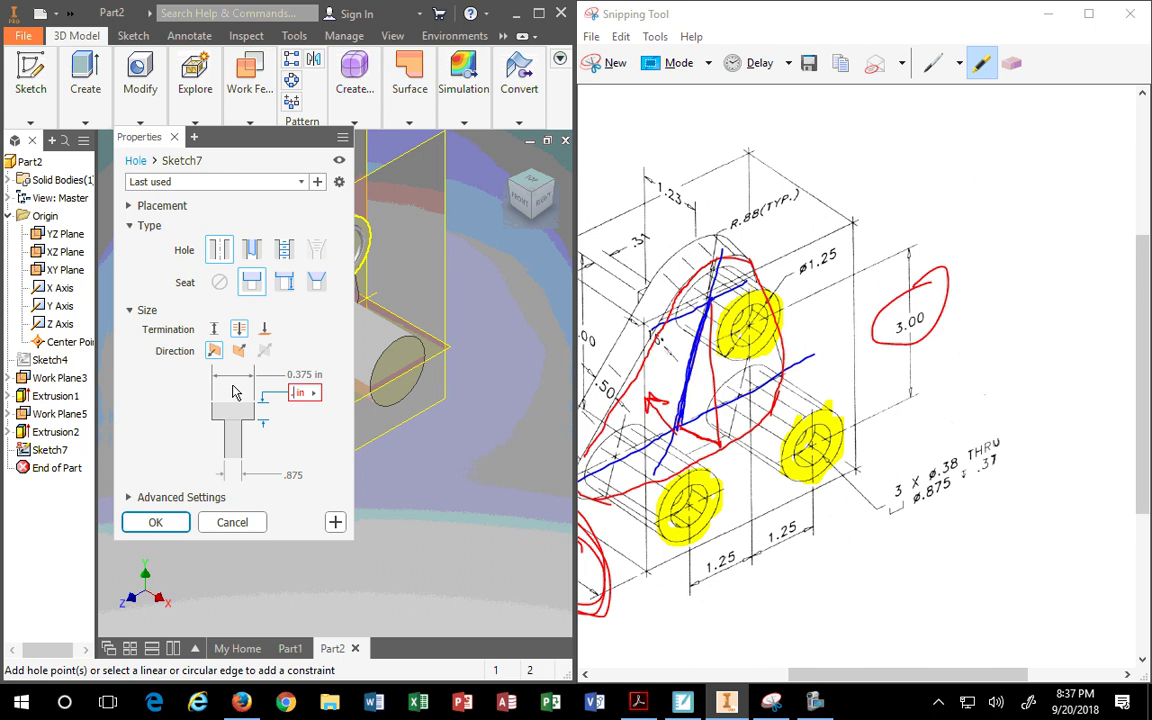
{"action": "type", "text": "375"}
{"action": "left_click", "coordinate": [300, 375]}
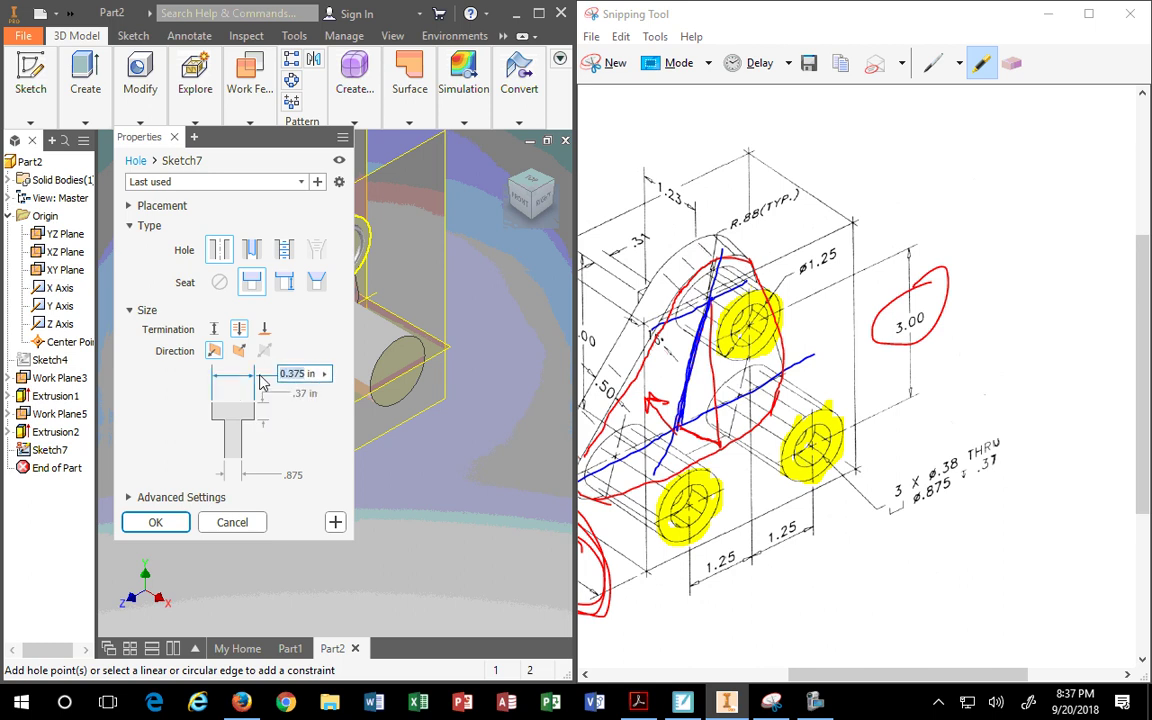
{"action": "type", "text": ".875"}
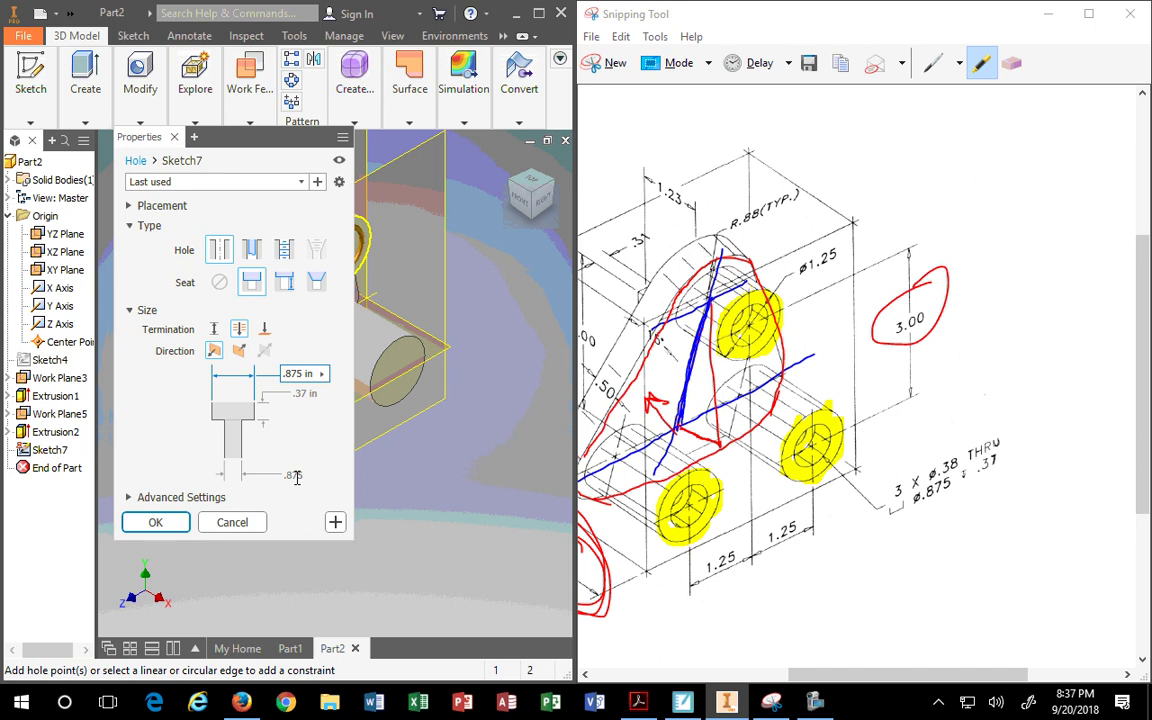
Set the hole diameter to .375 in and create the counterbored hole in the upper boss
{"action": "left_click", "coordinate": [293, 475]}
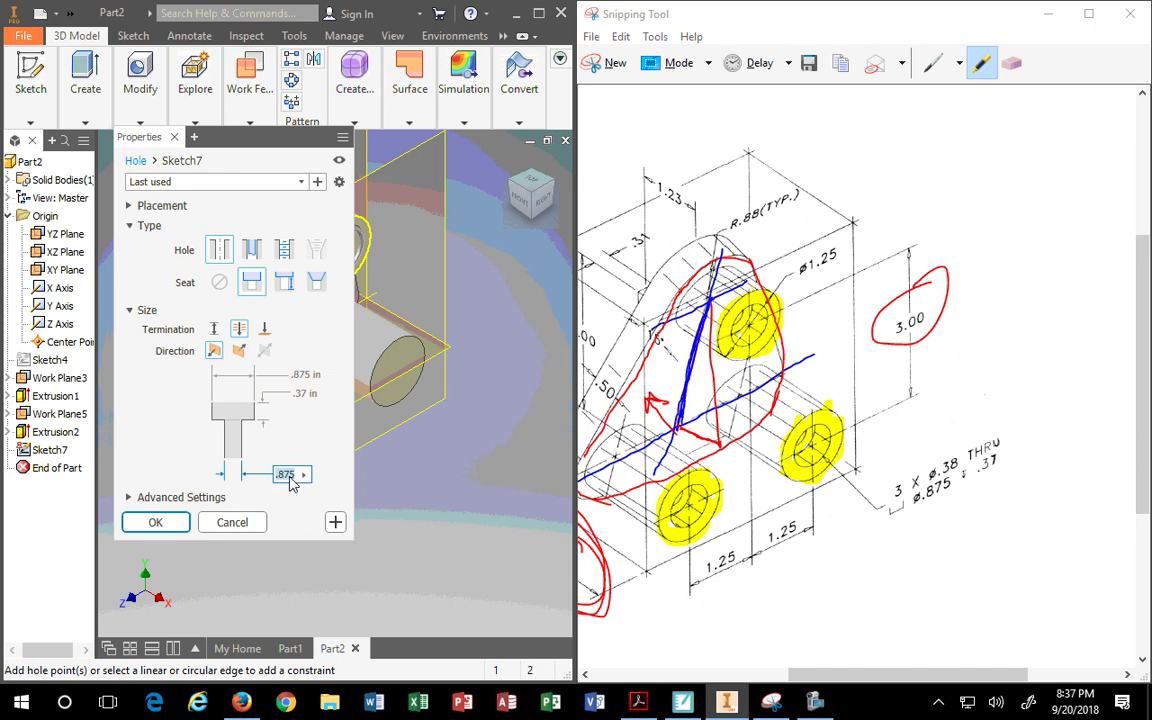
{"action": "type", "text": ".375"}
{"action": "left_click", "coordinate": [156, 524]}
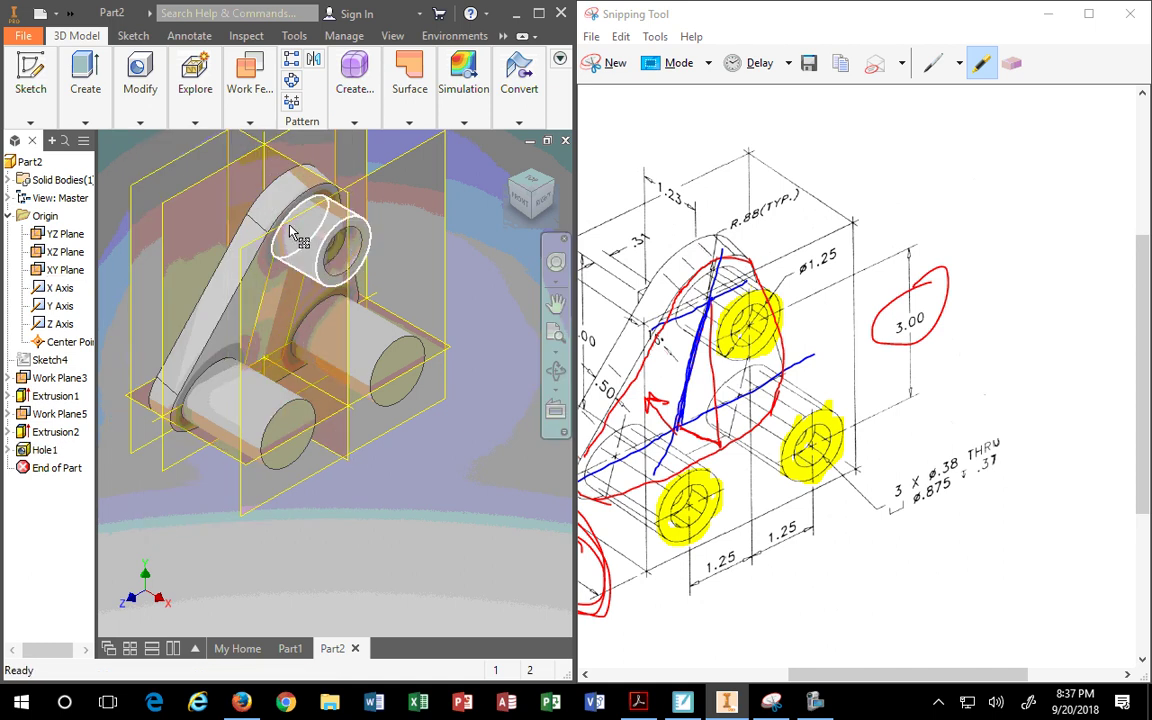
Edit the upper boss's counterbored hole feature, adding concentric hole positions on the end faces of the two lower bosses
{"action": "left_click", "coordinate": [140, 78]}
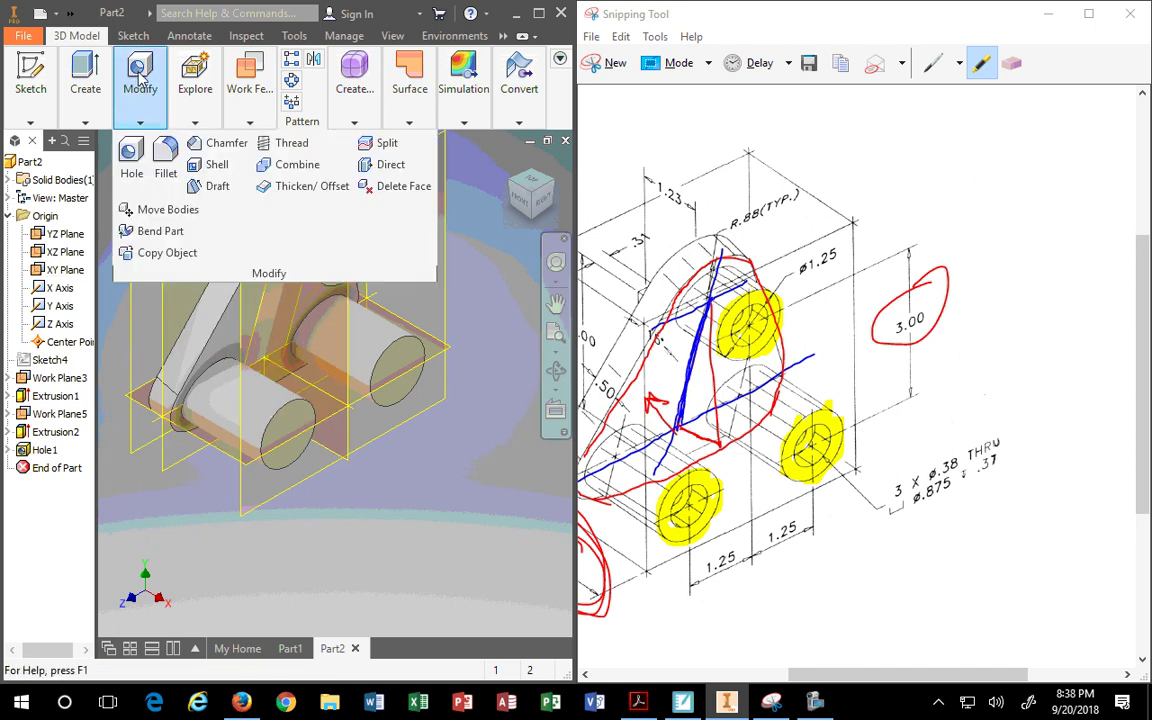
{"action": "right_click", "coordinate": [40, 450]}
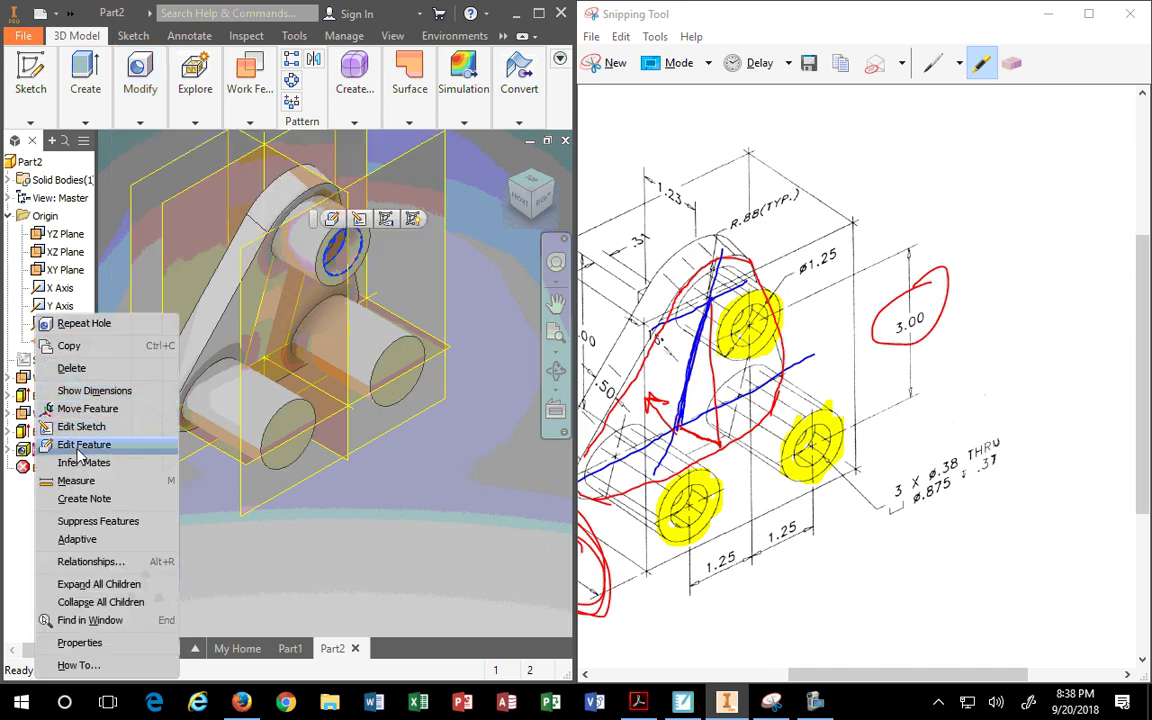
{"action": "left_click", "coordinate": [84, 444]}
{"action": "left_click_drag", "start_coordinate": [261, 142], "coordinate": [108, 150]}
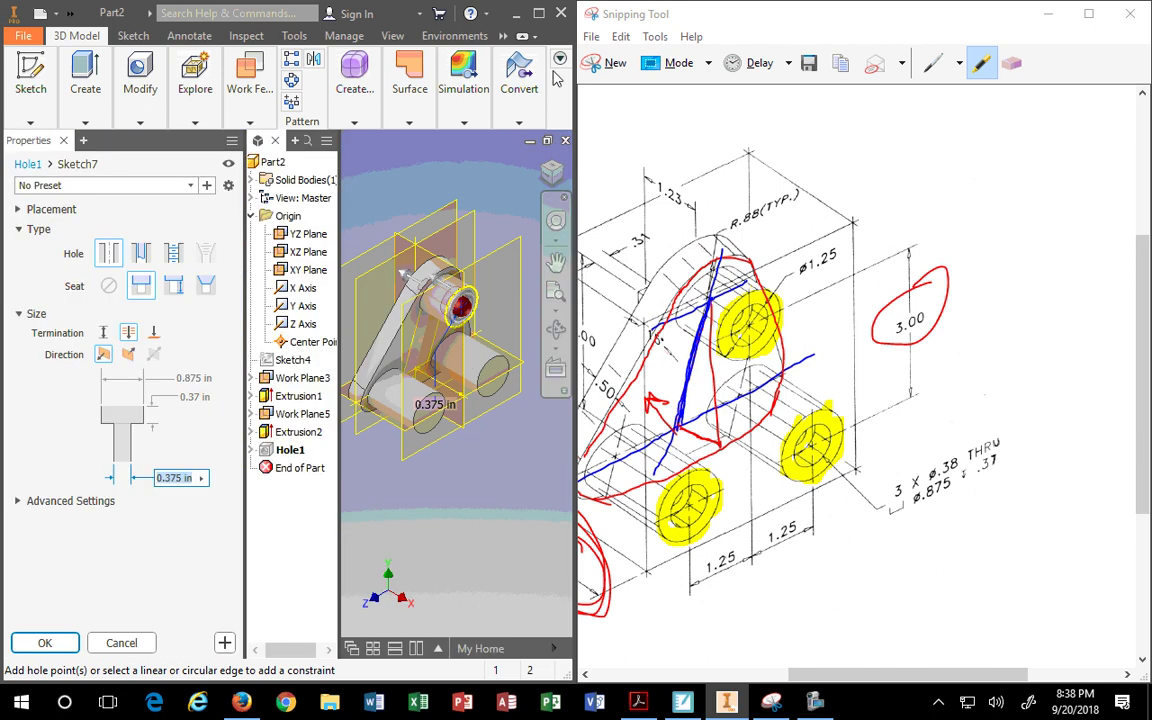
{"action": "double_click", "coordinate": [488, 12]}
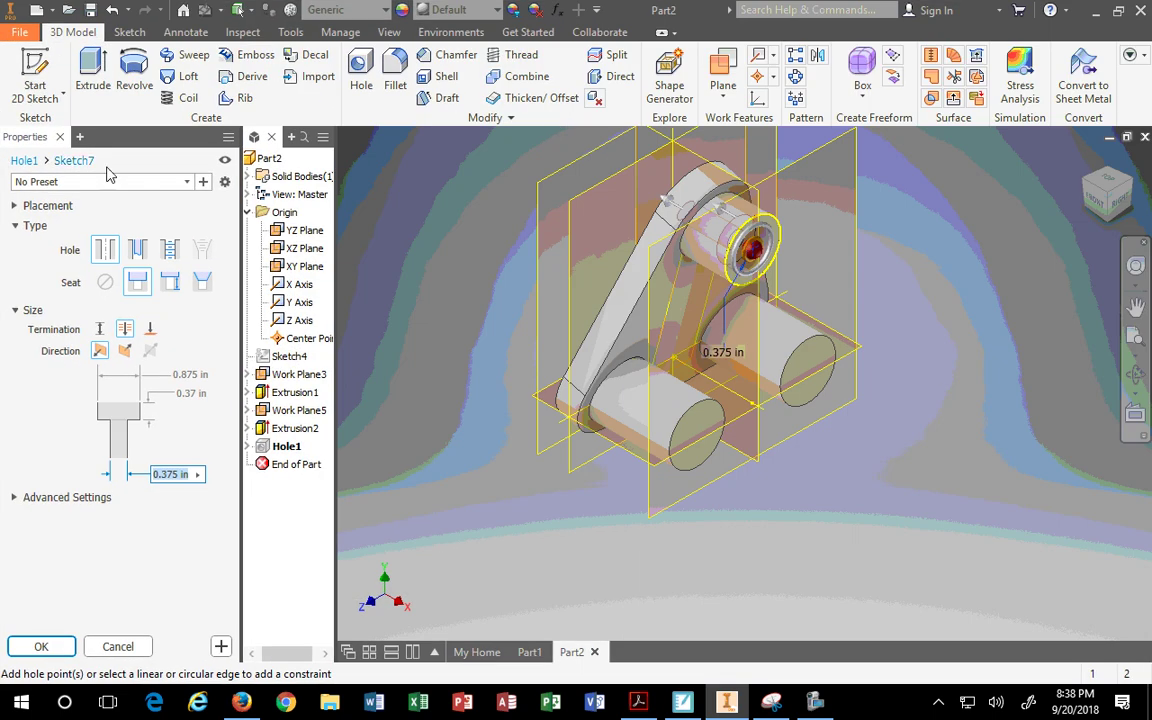
{"action": "left_click_drag", "start_coordinate": [147, 140], "coordinate": [280, 122]}
{"action": "left_click", "coordinate": [688, 372]}
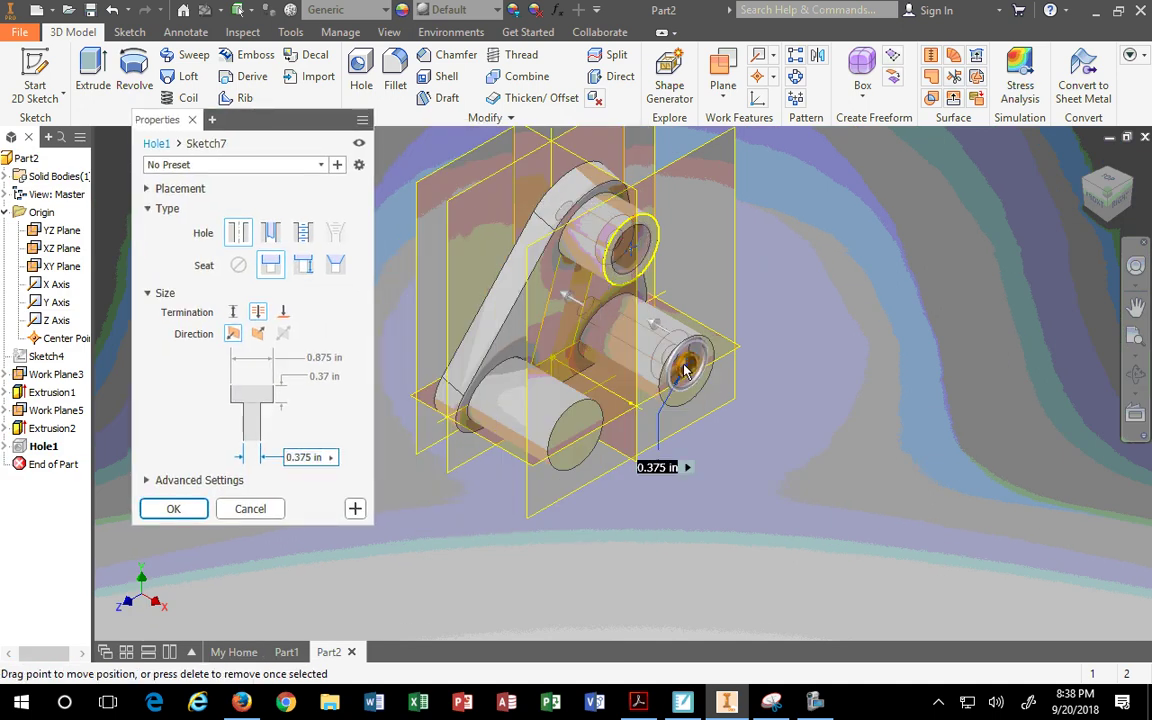
{"action": "left_click", "coordinate": [576, 437]}
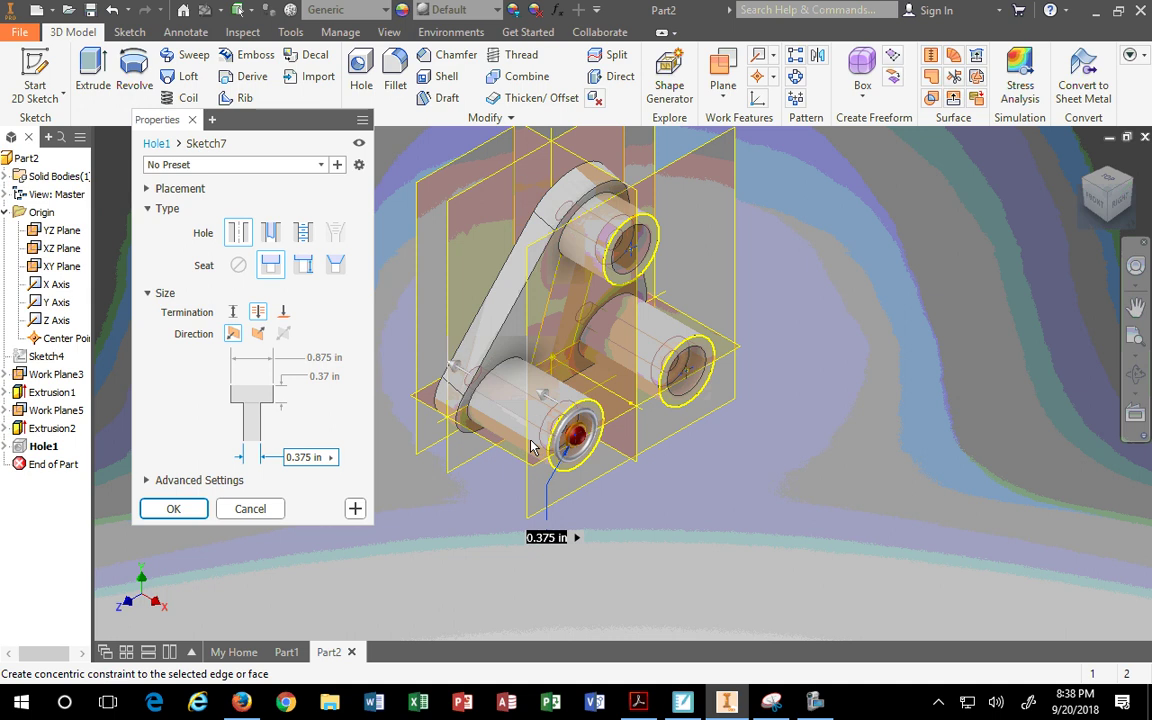
{"action": "left_click", "coordinate": [250, 508]}
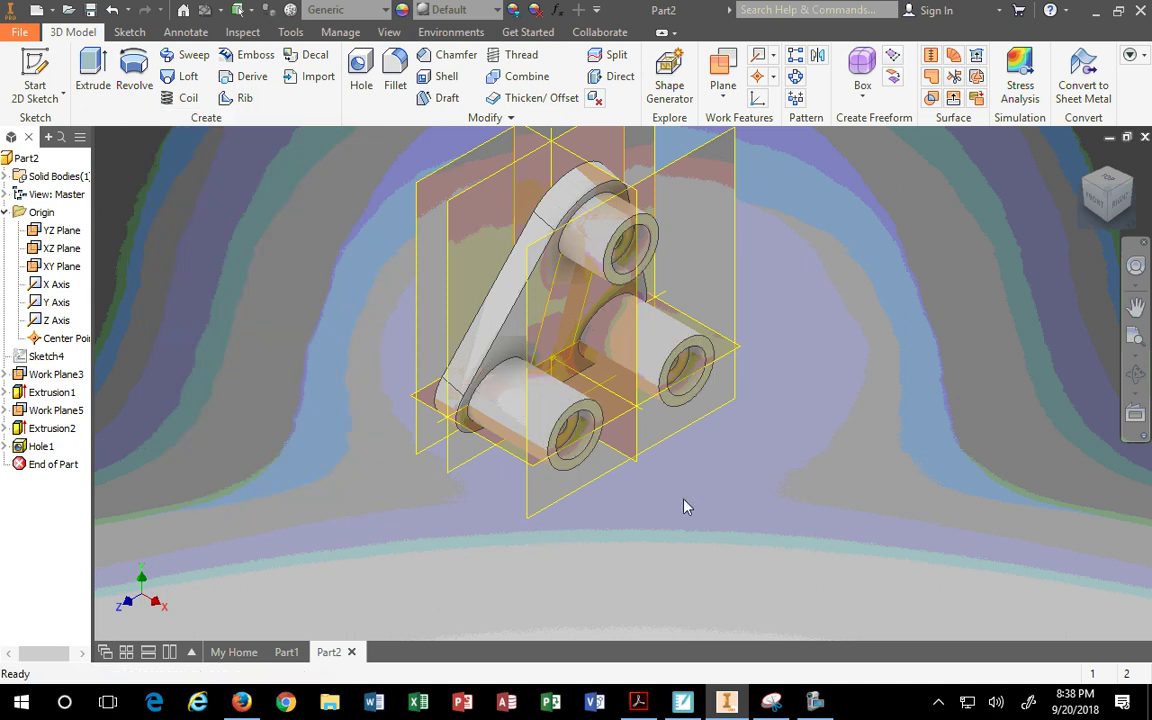
Remove the hole feature and re-create it as .375 in counterbored through holes concentric with all three bosses' end faces
{"action": "left_click", "coordinate": [41, 446]}
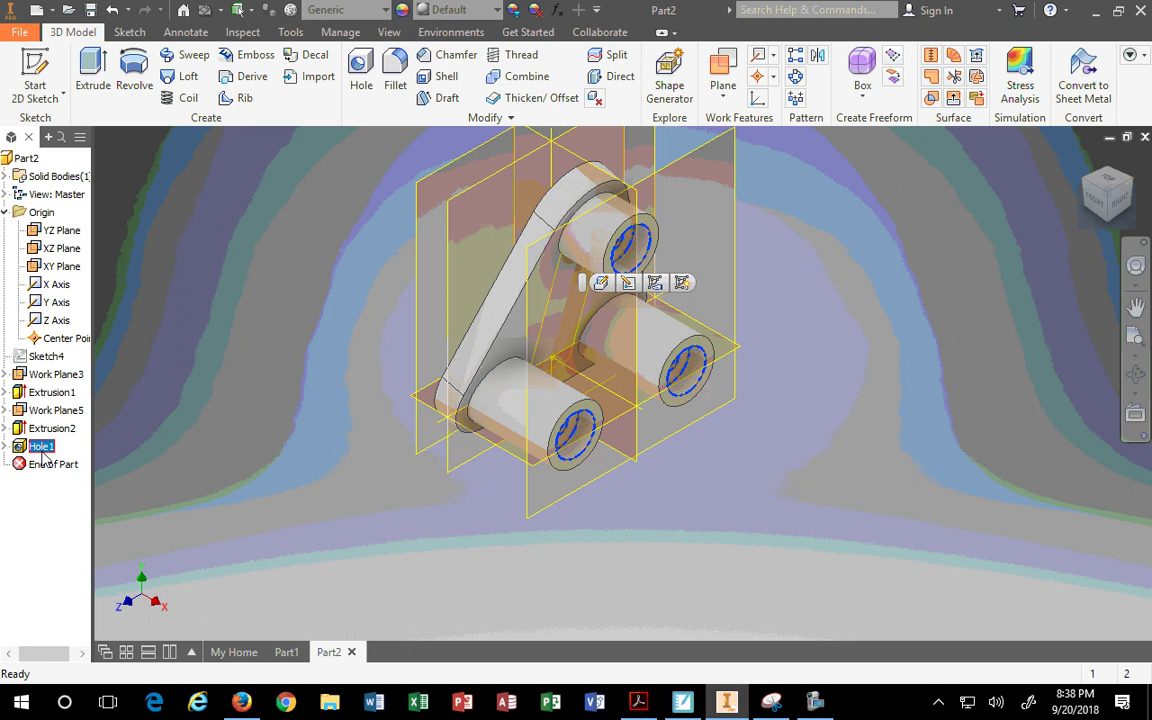
{"action": "left_click", "coordinate": [124, 10]}
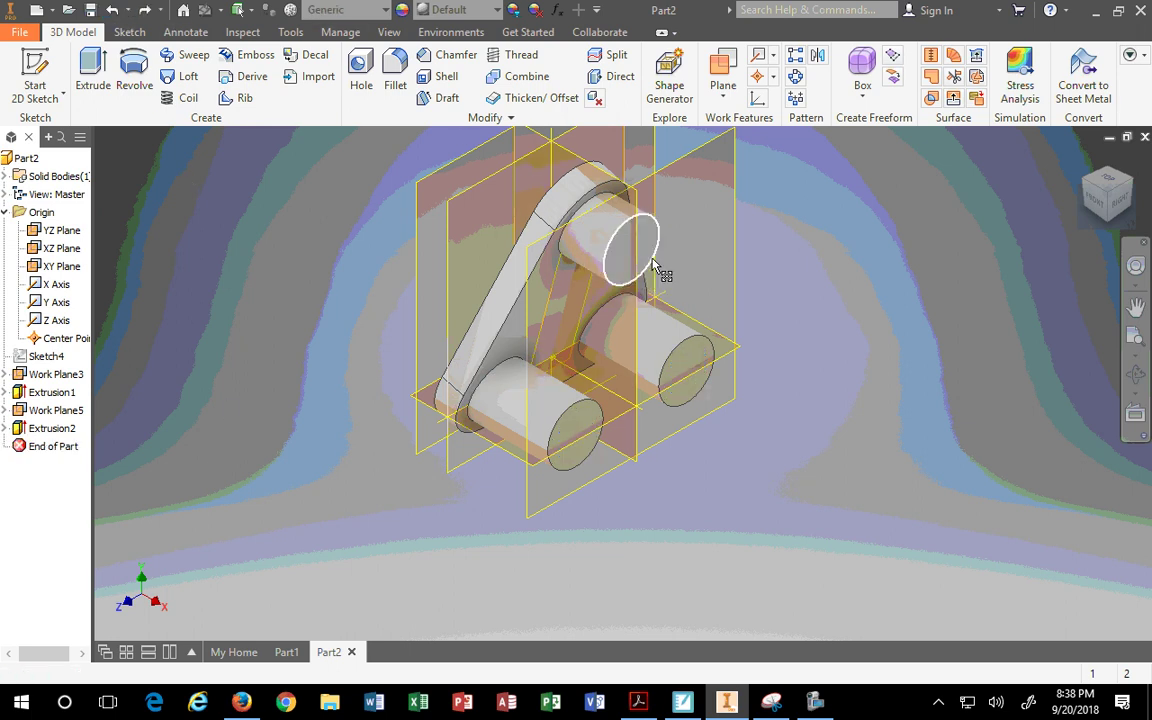
{"action": "left_click", "coordinate": [361, 72]}
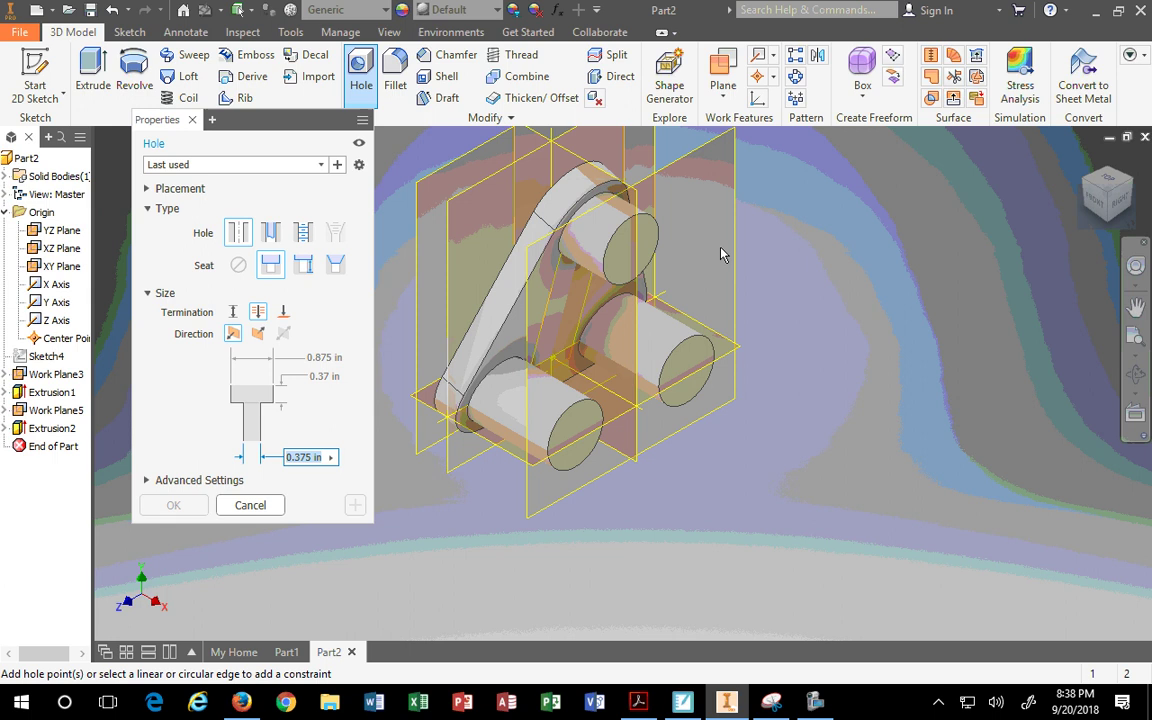
{"action": "left_click", "coordinate": [630, 249]}
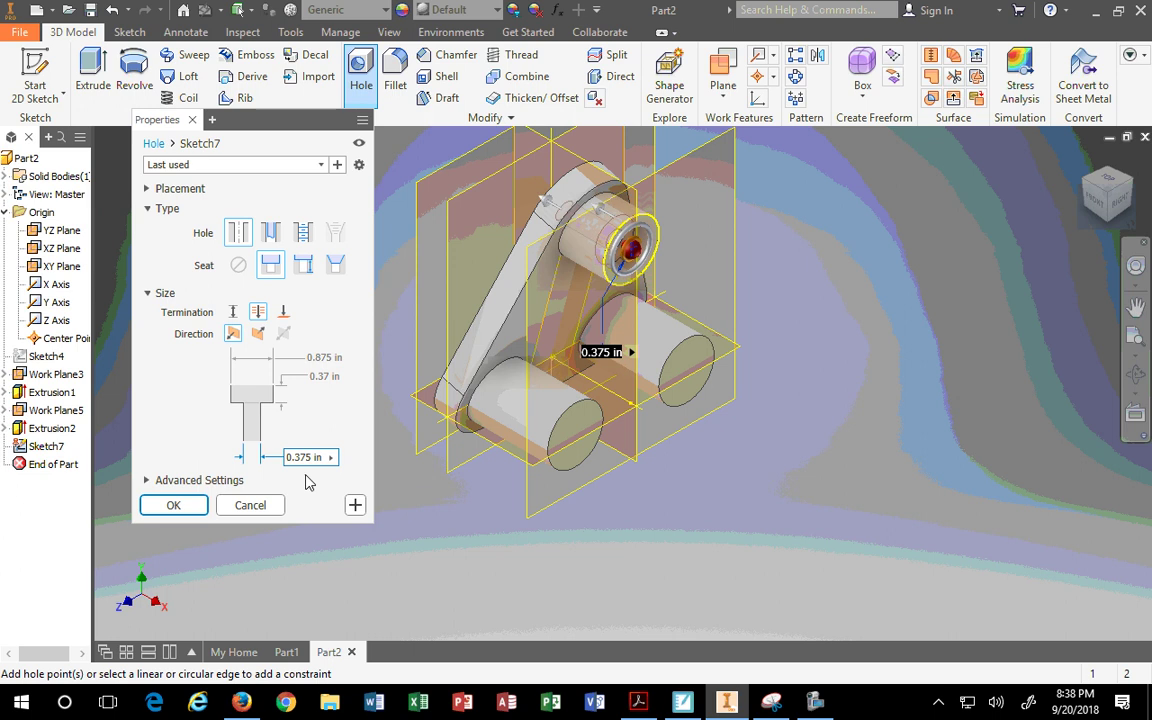
{"action": "left_click", "coordinate": [688, 367]}
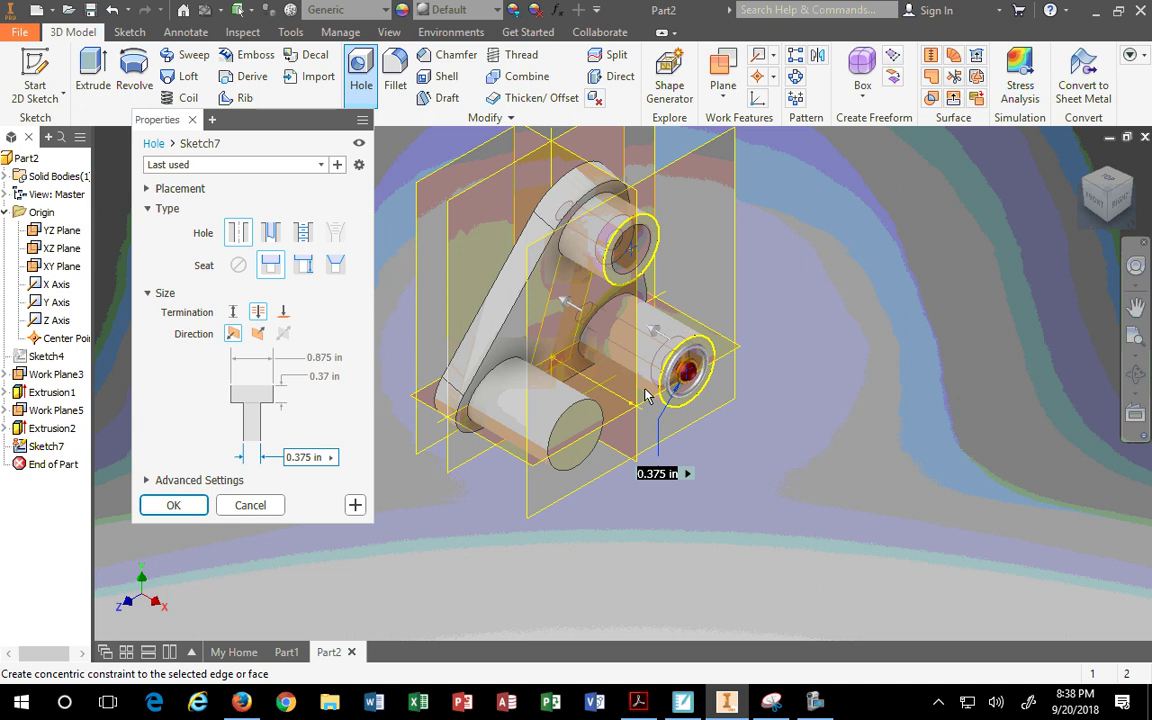
{"action": "left_click", "coordinate": [578, 428]}
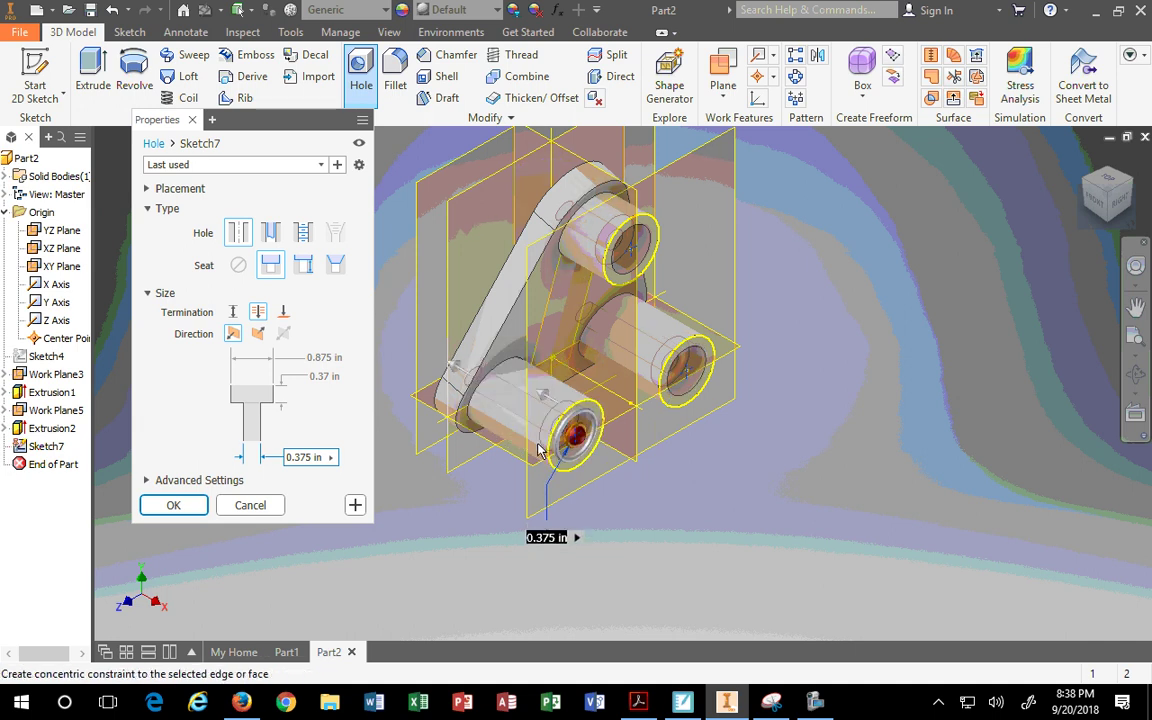
{"action": "left_click", "coordinate": [173, 505]}
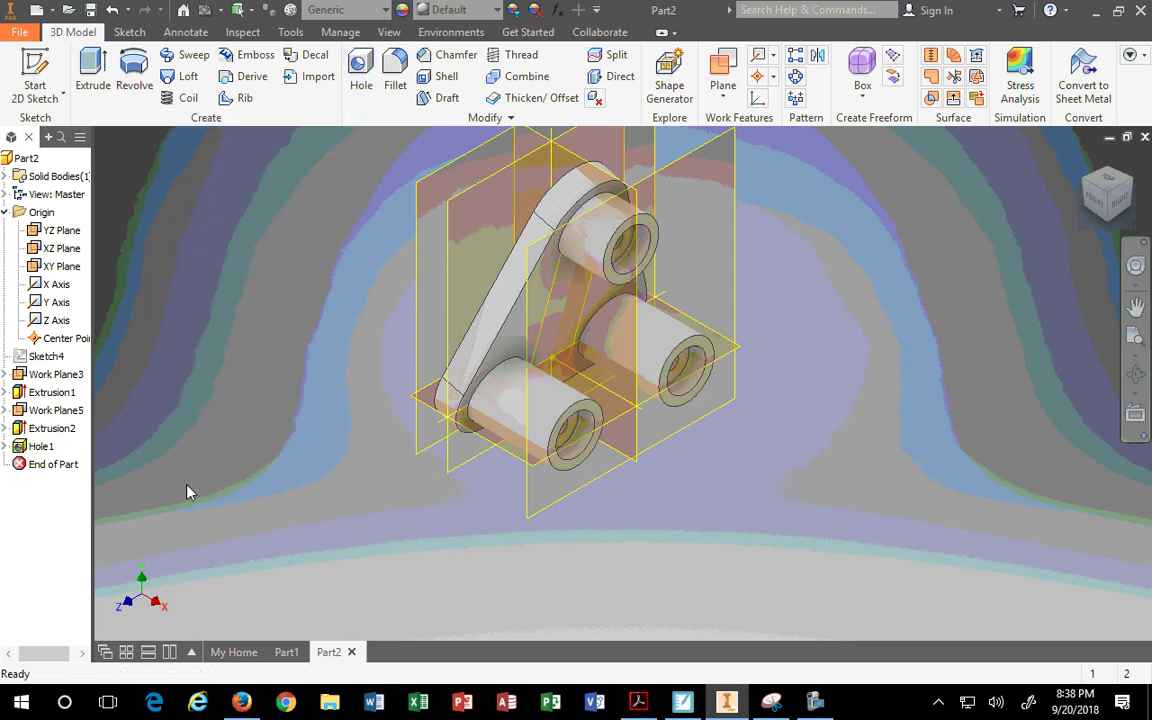
Edit the hole feature, setting the counterbore to 1 in diameter and .5 in deep and the hole diameter to .5 in
{"action": "left_click", "coordinate": [42, 447]}
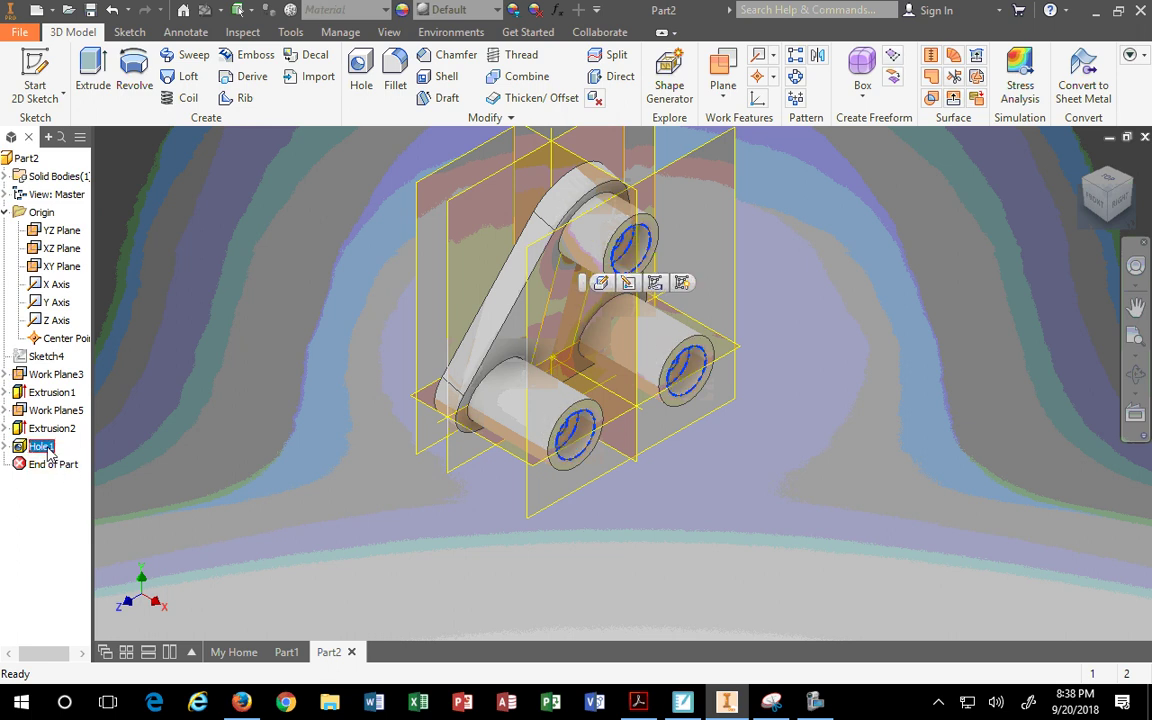
{"action": "right_click", "coordinate": [45, 447]}
{"action": "left_click", "coordinate": [88, 408]}
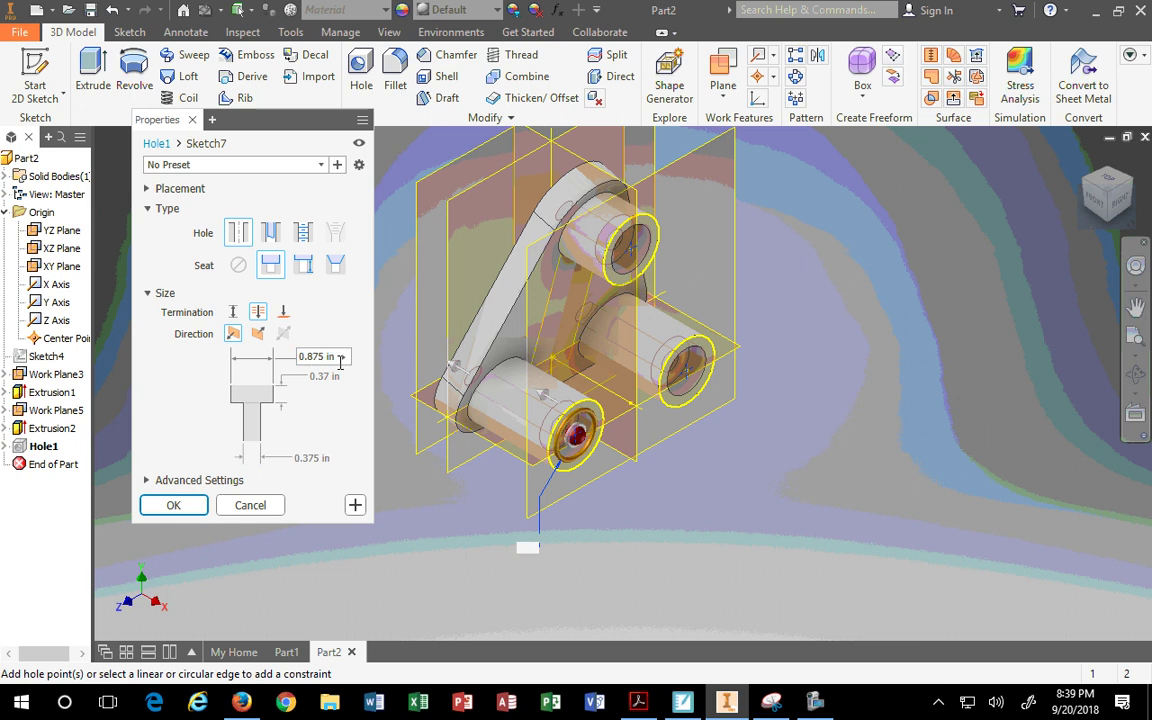
{"action": "left_click", "coordinate": [340, 364]}
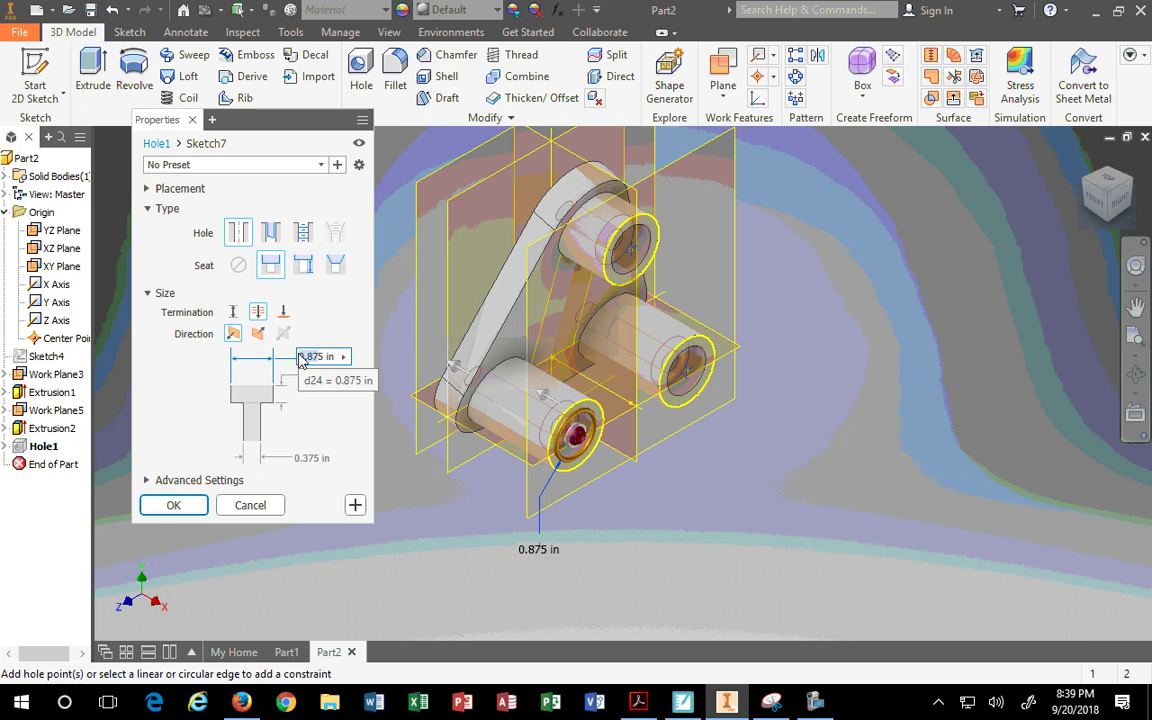
{"action": "type", "text": "5"}
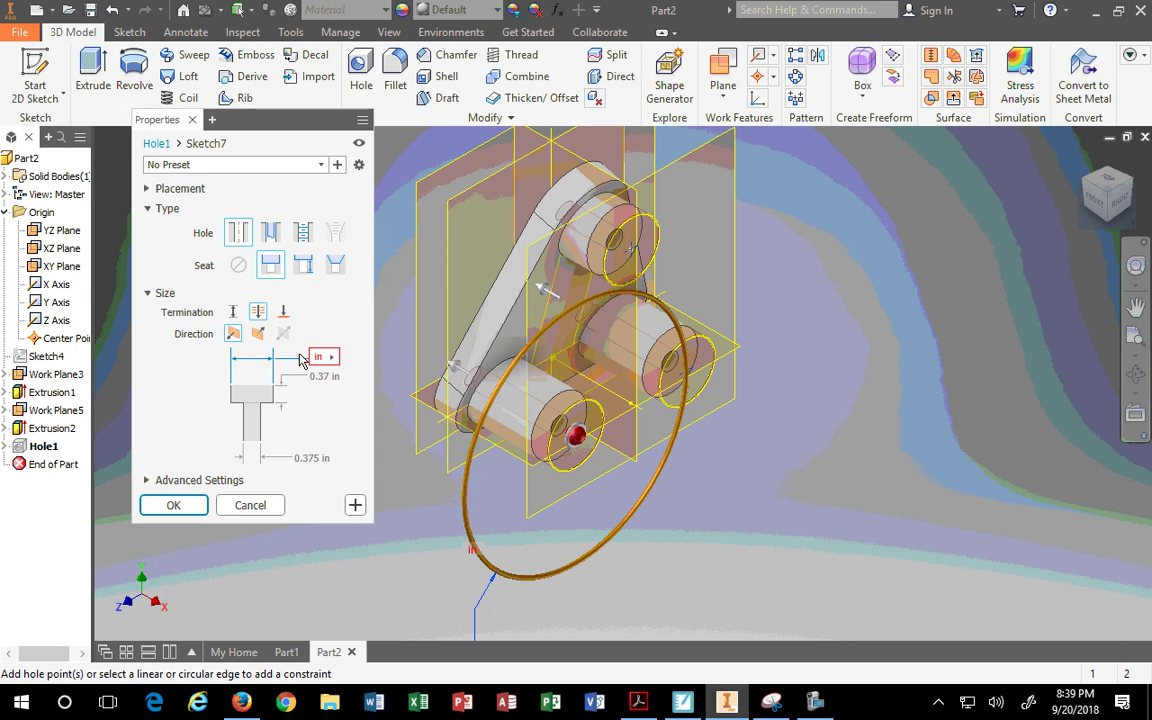
{"action": "type", "text": "1"}
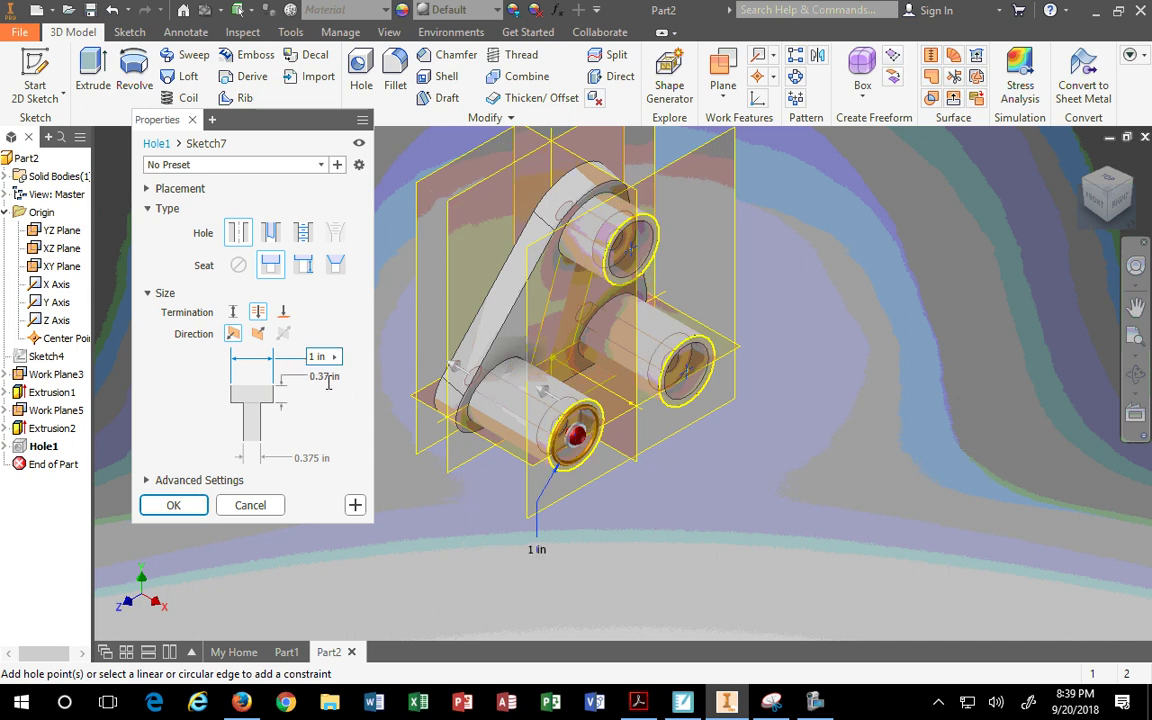
{"action": "left_click", "coordinate": [325, 378]}
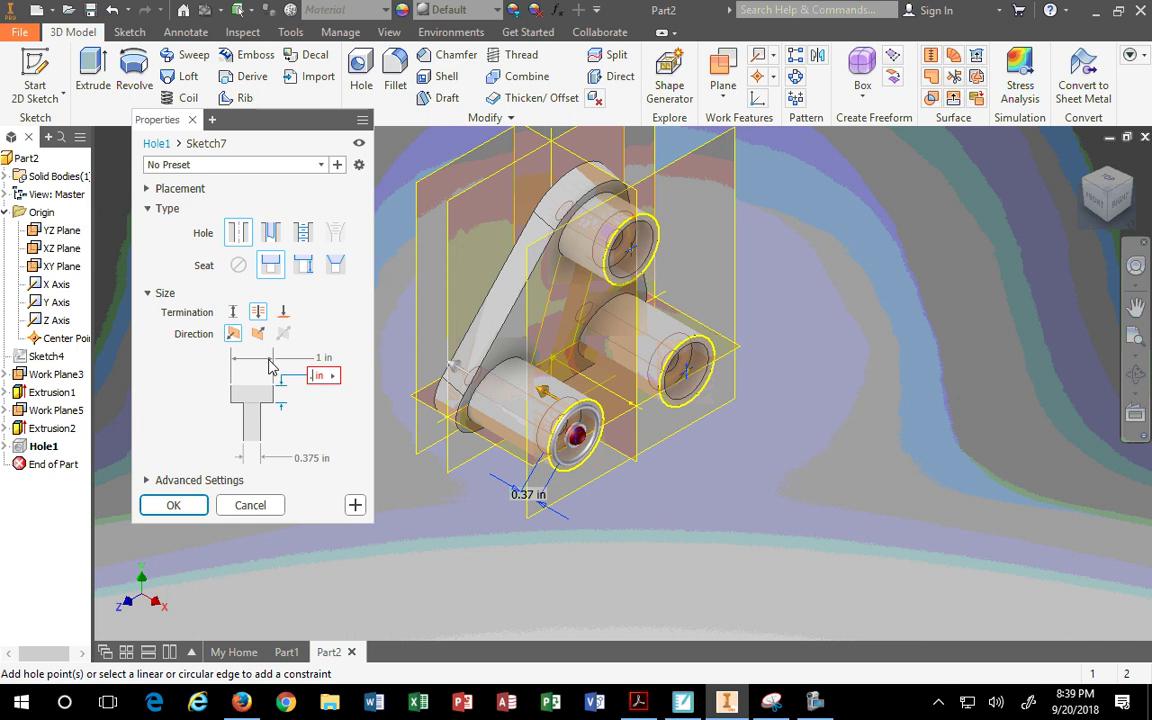
{"action": "type", "text": ".5"}
{"action": "left_click", "coordinate": [307, 458]}
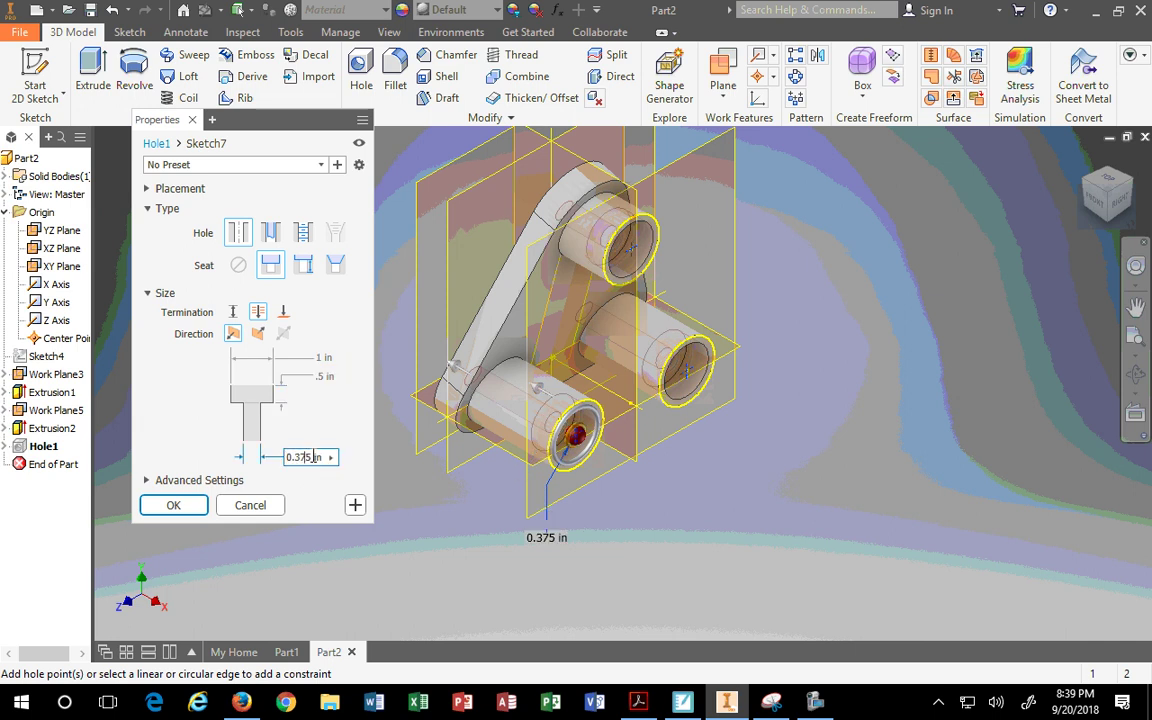
{"action": "left_click_drag", "start_coordinate": [312, 458], "coordinate": [210, 461]}
{"action": "type", "text": ".5"}
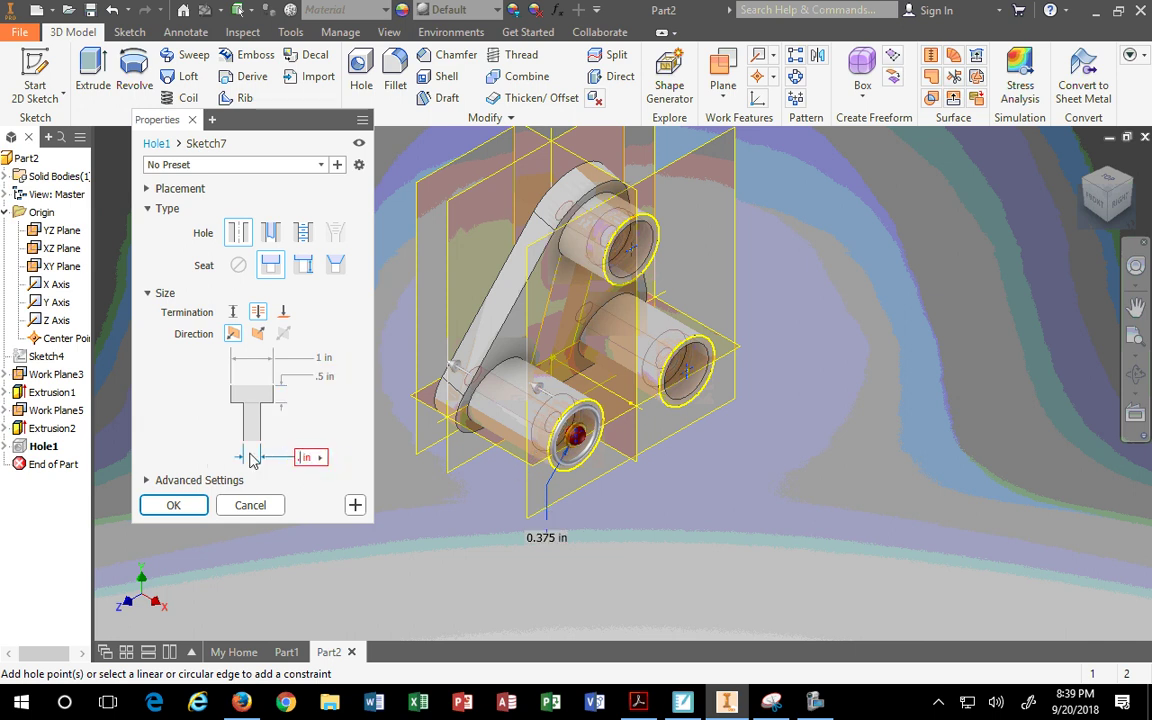
{"action": "left_click", "coordinate": [163, 503]}
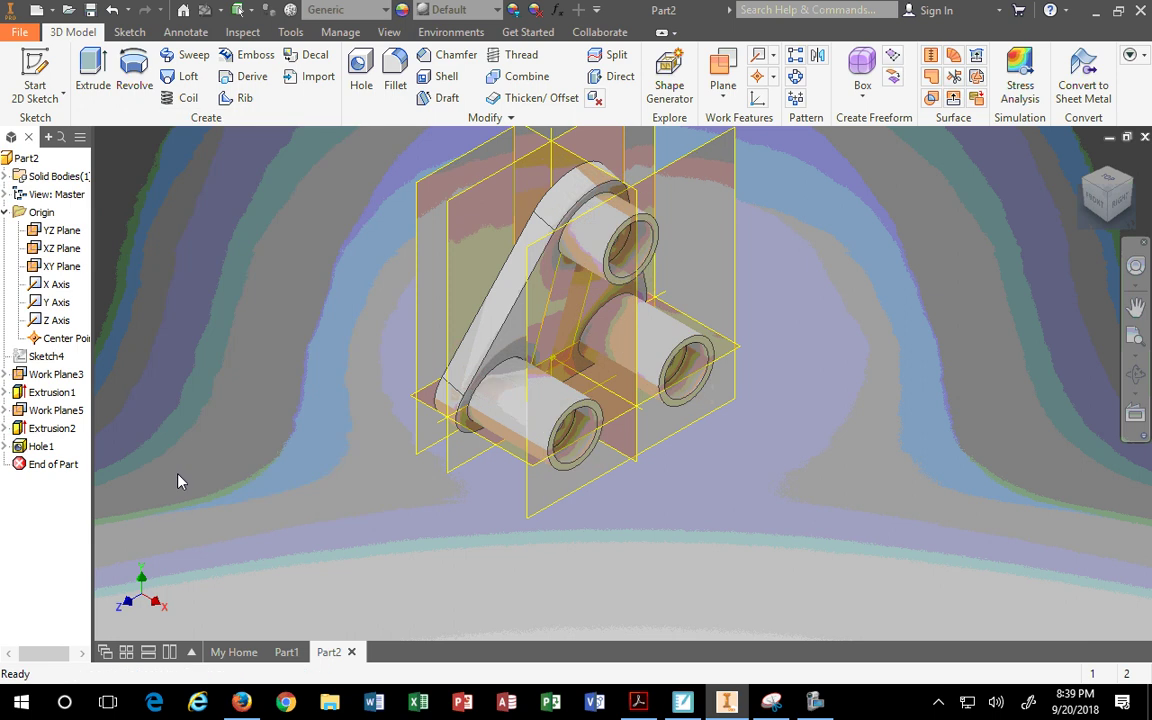
Edit the hole feature, setting the counterbore to .875 in diameter and .37 in deep and the hole diameter to .375 in
{"action": "right_click", "coordinate": [34, 447]}
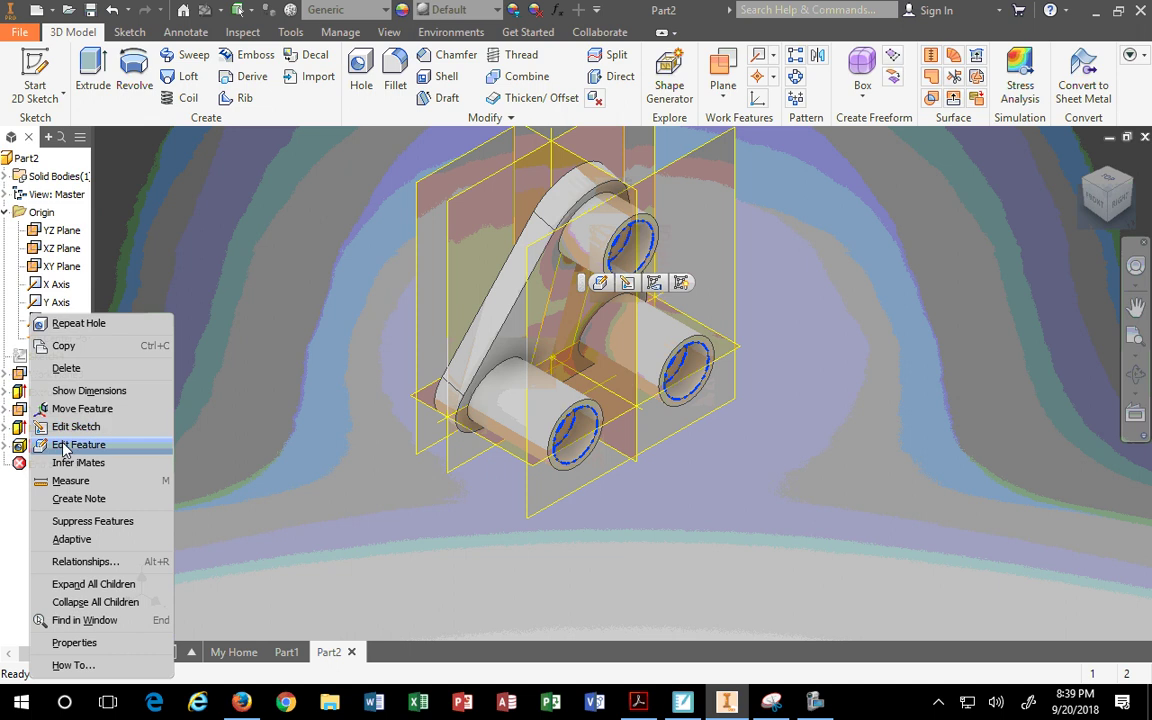
{"action": "left_click", "coordinate": [58, 444]}
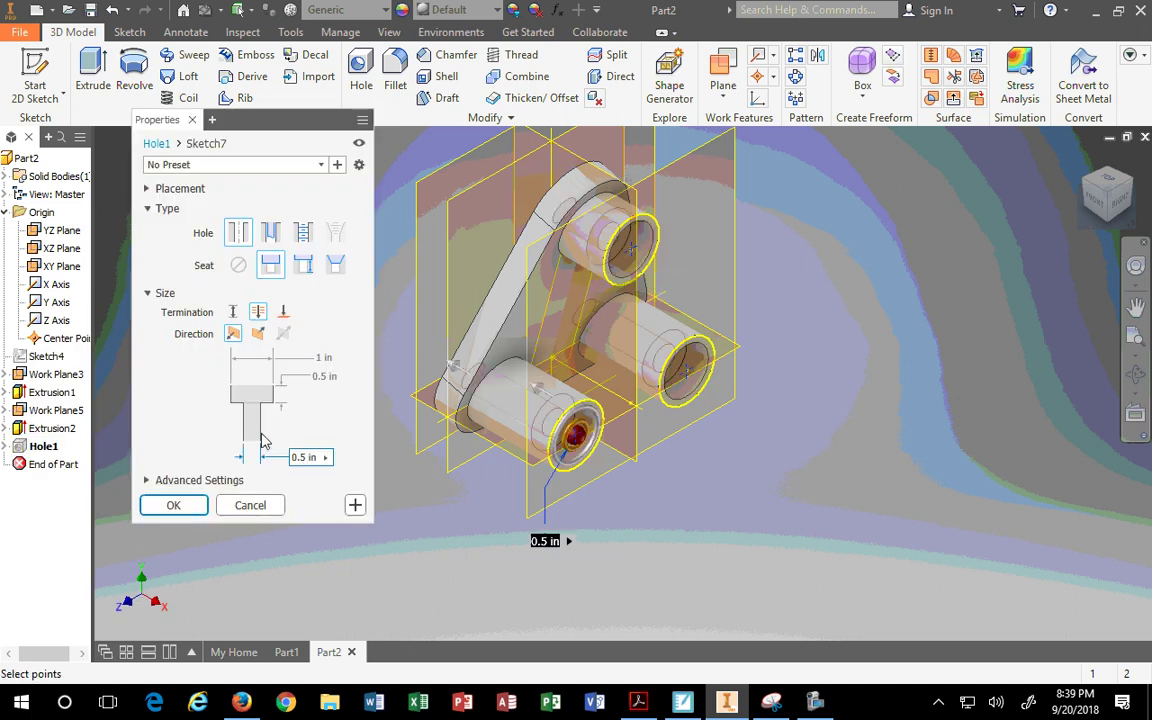
{"action": "left_click", "coordinate": [316, 357]}
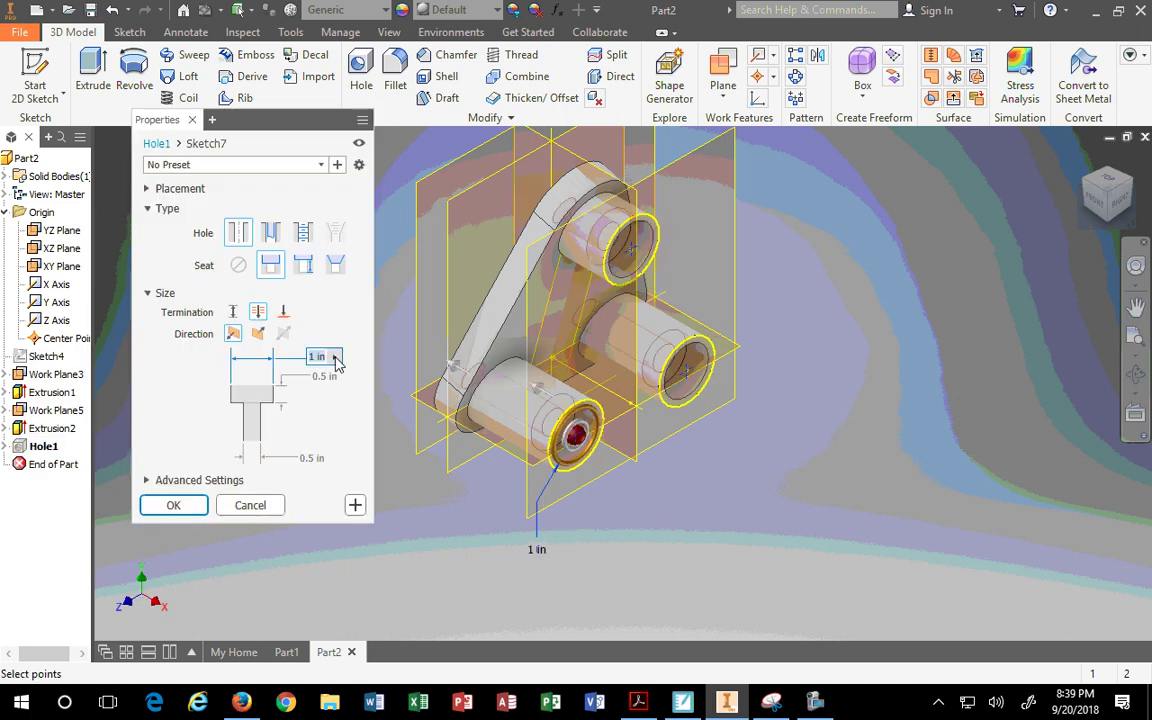
{"action": "type", "text": ".875"}
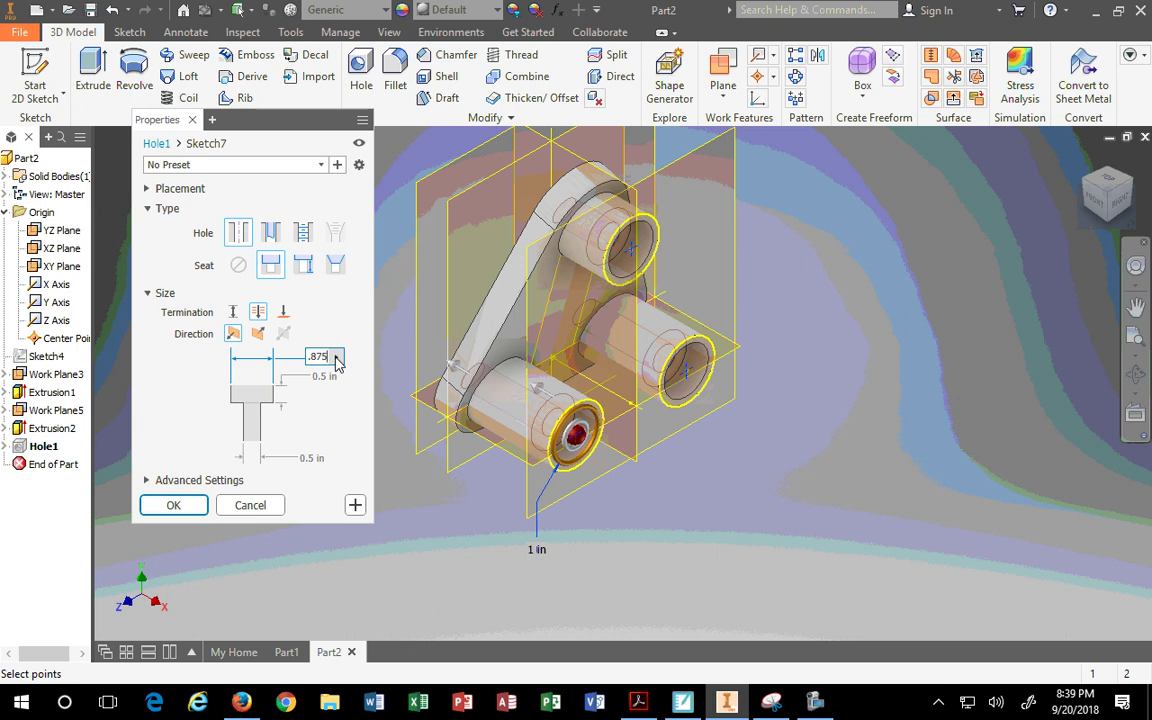
{"action": "left_click", "coordinate": [324, 376]}
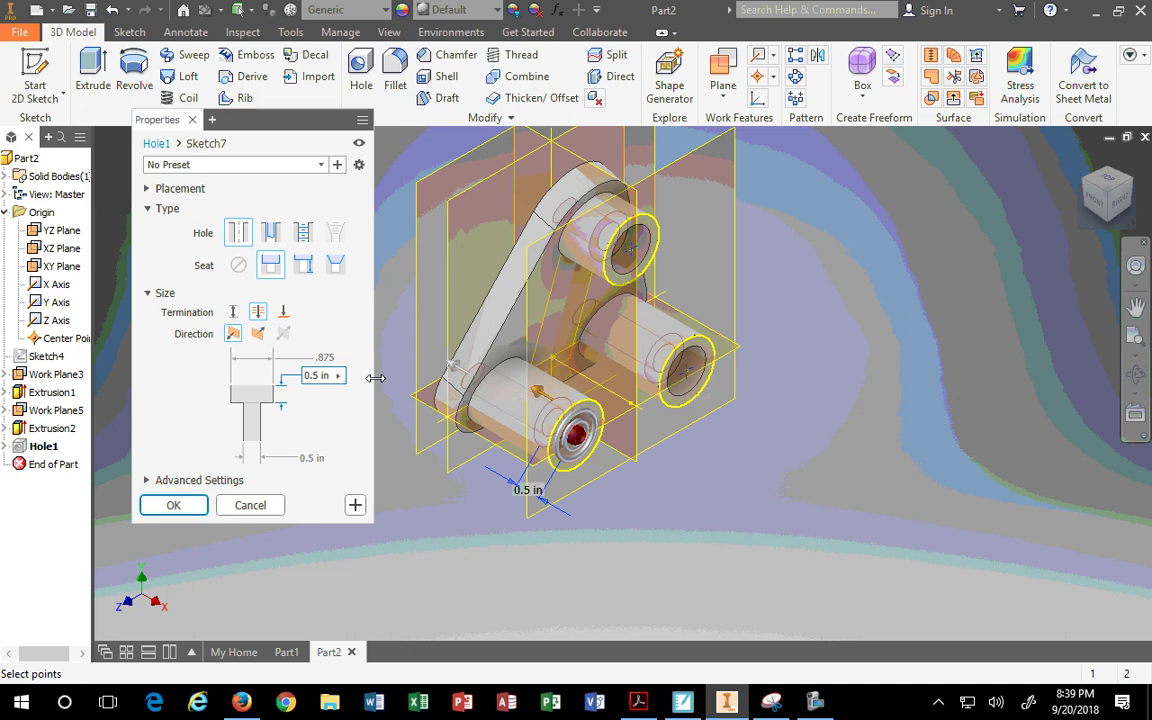
{"action": "key", "text": "BackSpace"}
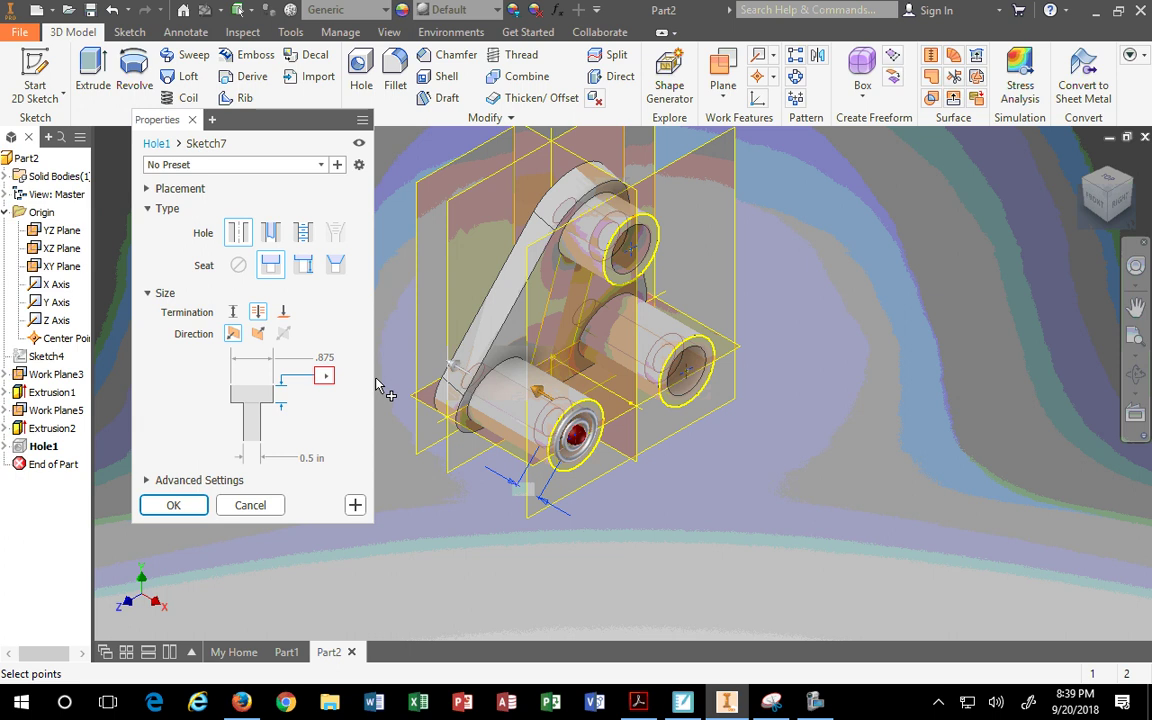
{"action": "type", "text": ".37"}
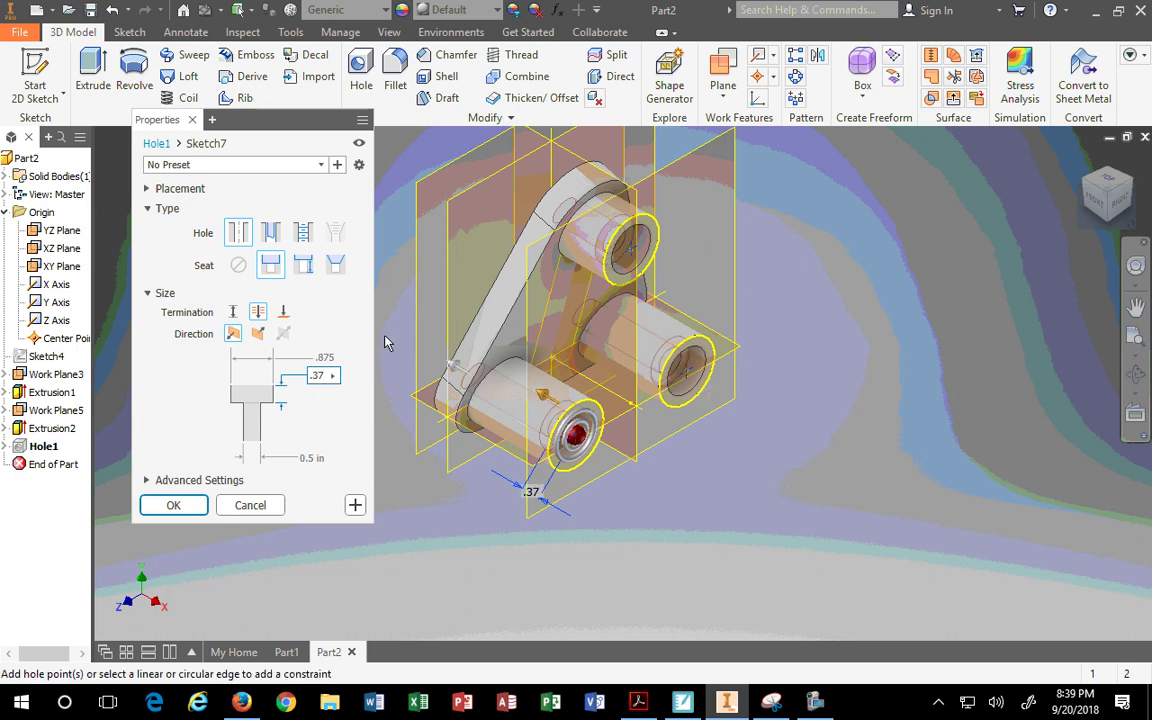
{"action": "left_click", "coordinate": [308, 457]}
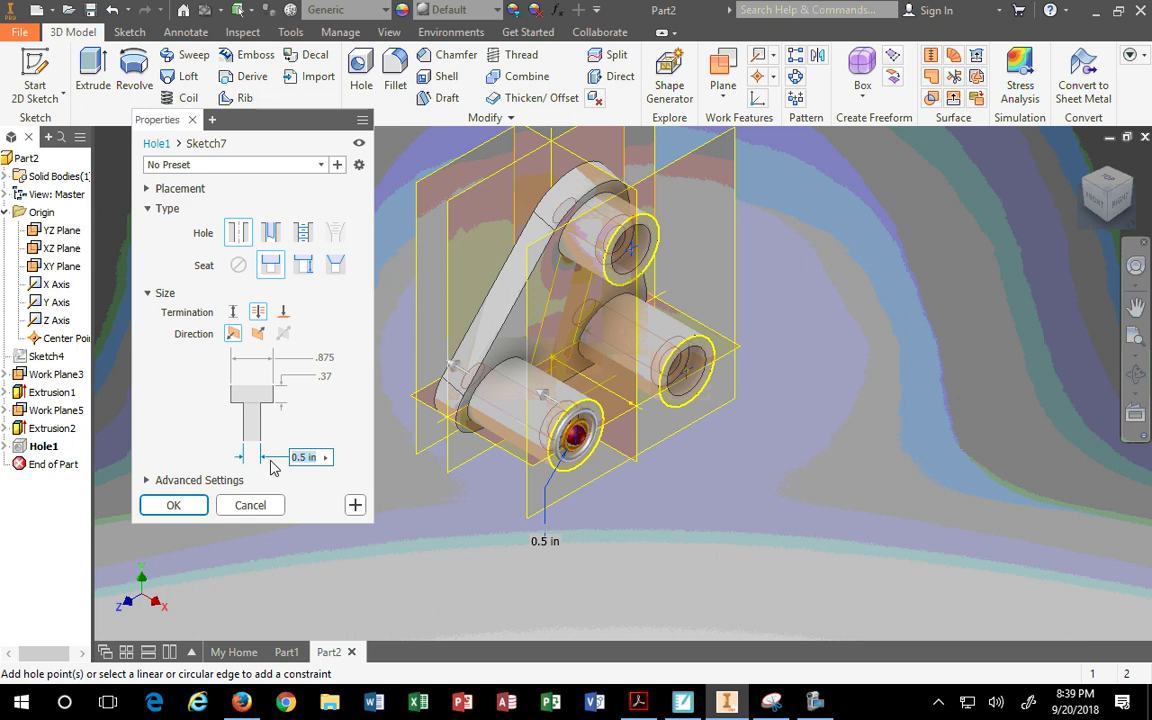
{"action": "type", "text": ".37"}
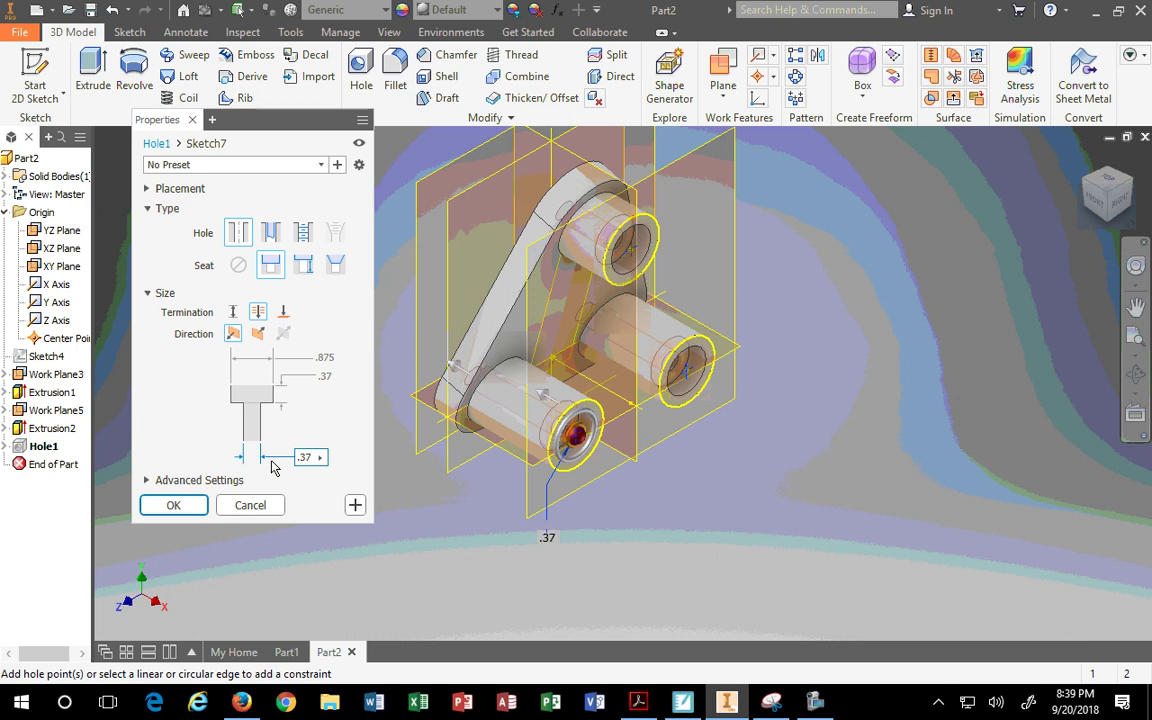
{"action": "type", "text": "5"}
{"action": "left_click", "coordinate": [172, 505]}
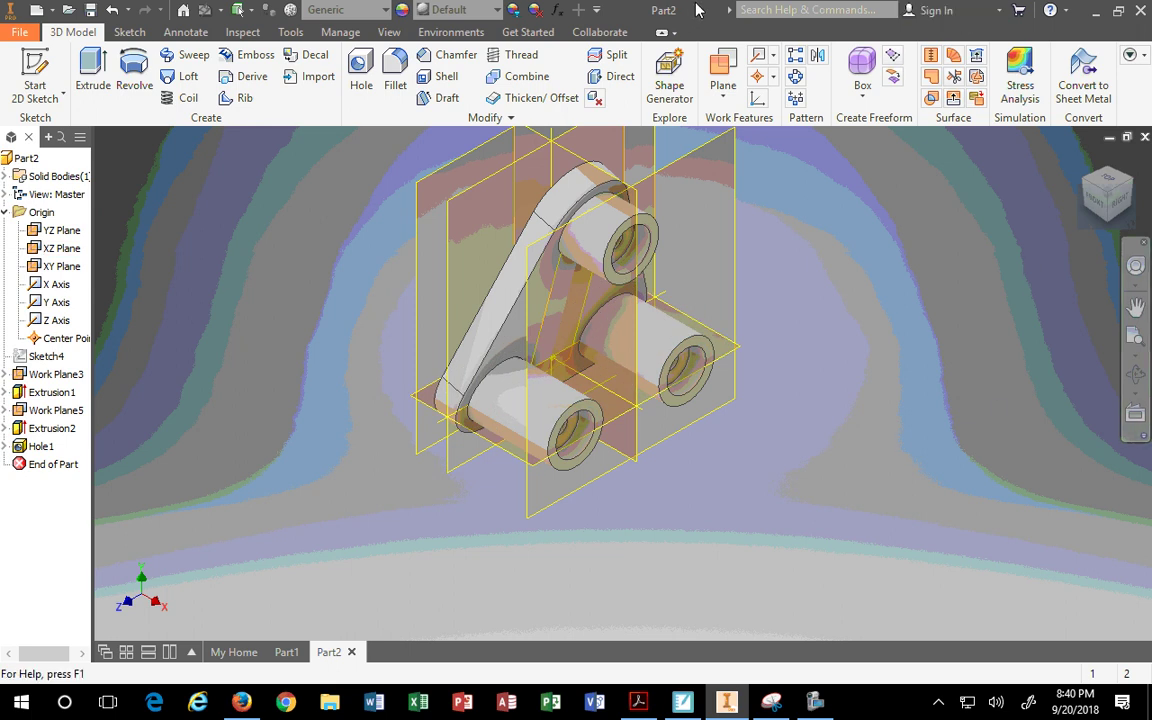
Place the model beside the drawing and bring the drawing's full bracket view into sight for comparison
{"action": "left_click_drag", "start_coordinate": [697, 10], "coordinate": [2, 465]}
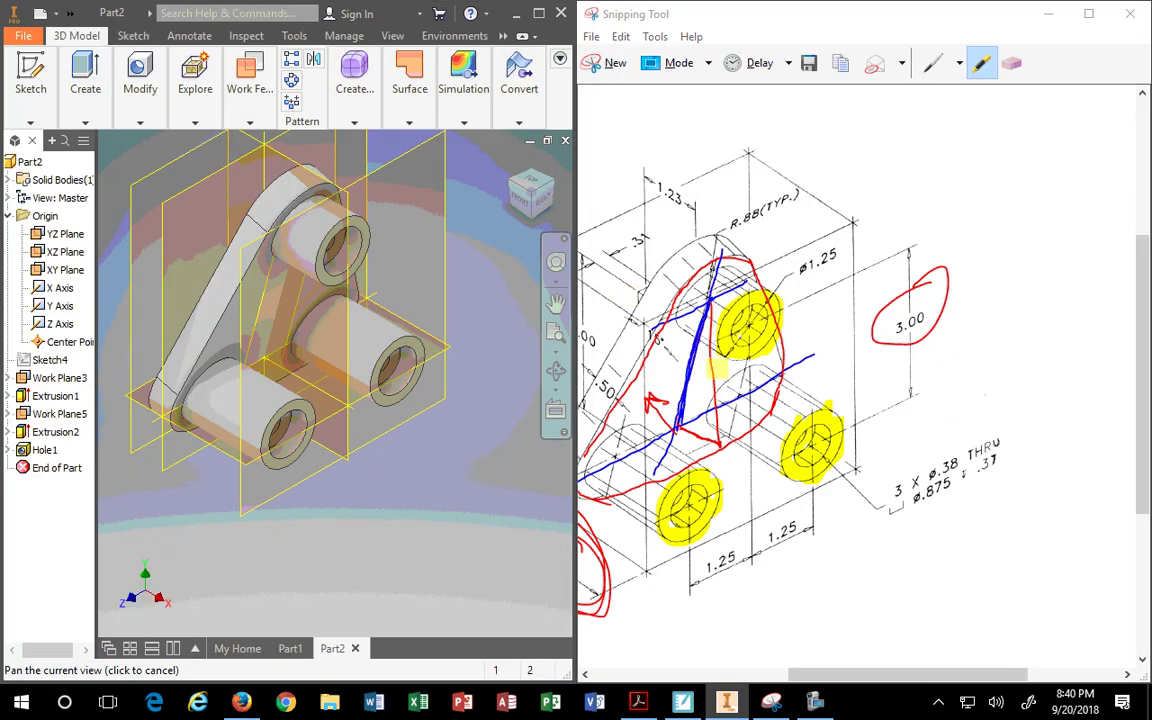
{"action": "scroll", "coordinate": [721, 359], "scroll_direction": "up", "scroll_amount": 1}
{"action": "scroll", "coordinate": [721, 359], "scroll_direction": "down", "scroll_amount": 3}
{"action": "left_click_drag", "start_coordinate": [806, 674], "coordinate": [729, 680]}
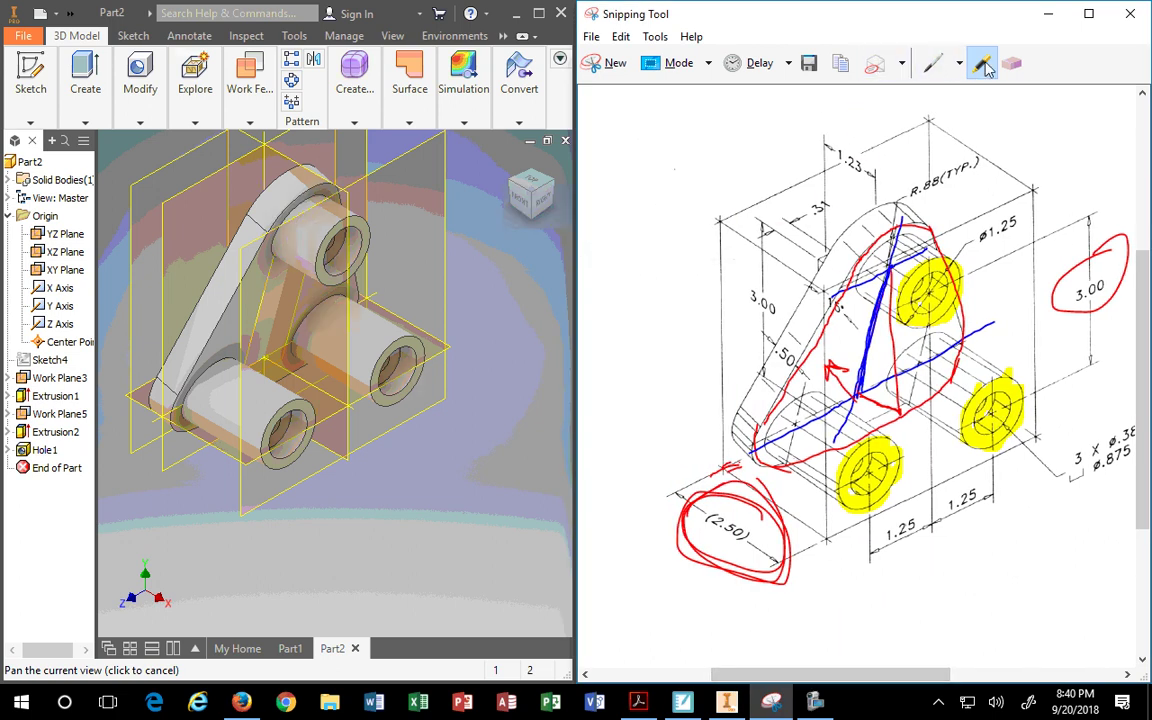
Circle the .31 dimension, the plate's upper edge and the 3.00 height beside the plate in red on the drawing
{"action": "left_click", "coordinate": [934, 66]}
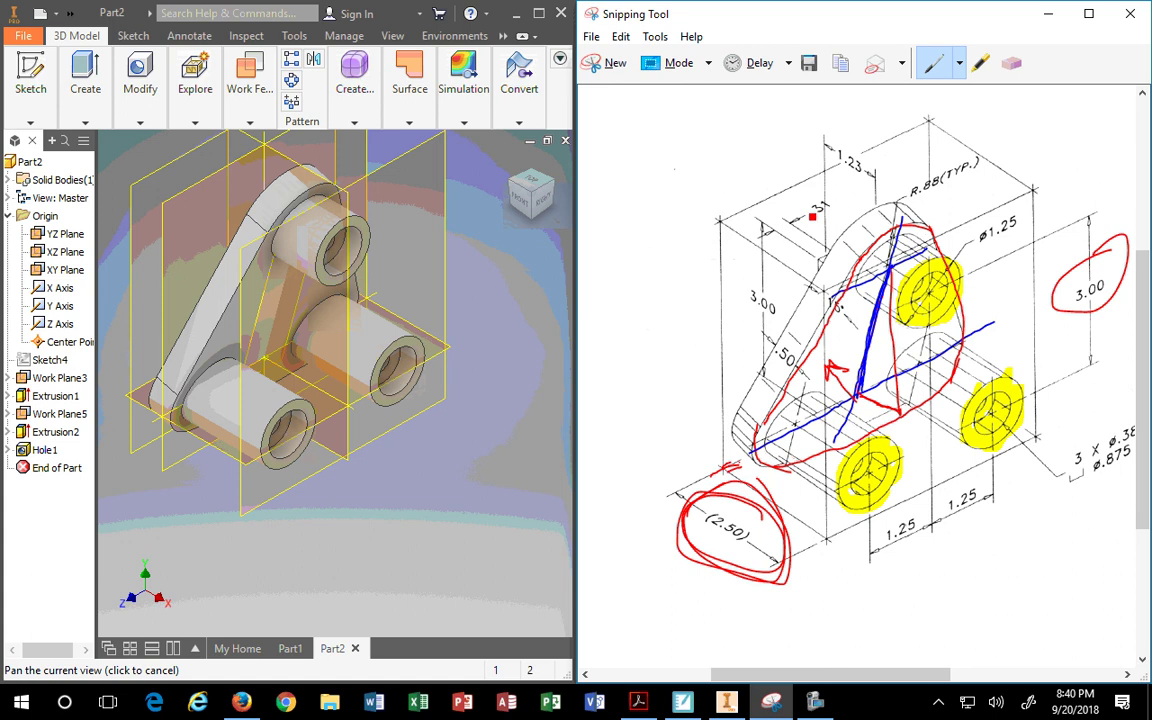
{"action": "left_click_drag", "start_coordinate": [809, 199], "coordinate": [836, 211]}
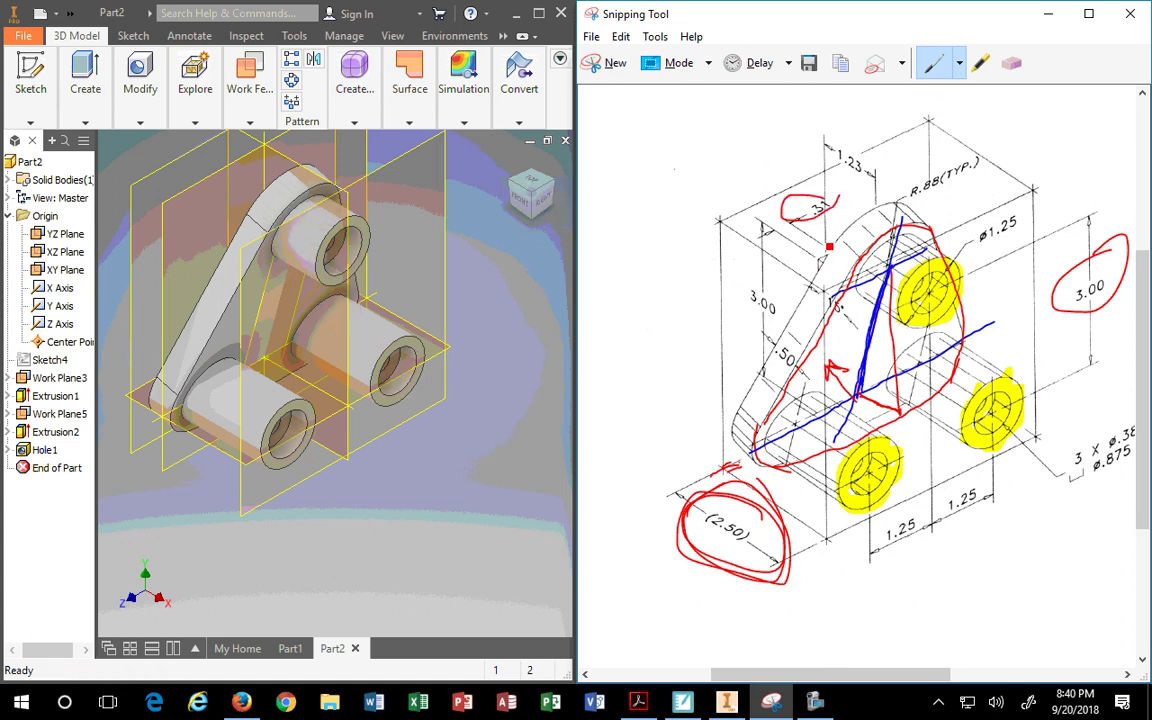
{"action": "left_click_drag", "start_coordinate": [761, 277], "coordinate": [786, 307]}
Erase the red marks around .31, the adjacent 3.00 and (2.50), plus the long blue line across the bracket's base
{"action": "left_click", "coordinate": [1012, 64]}
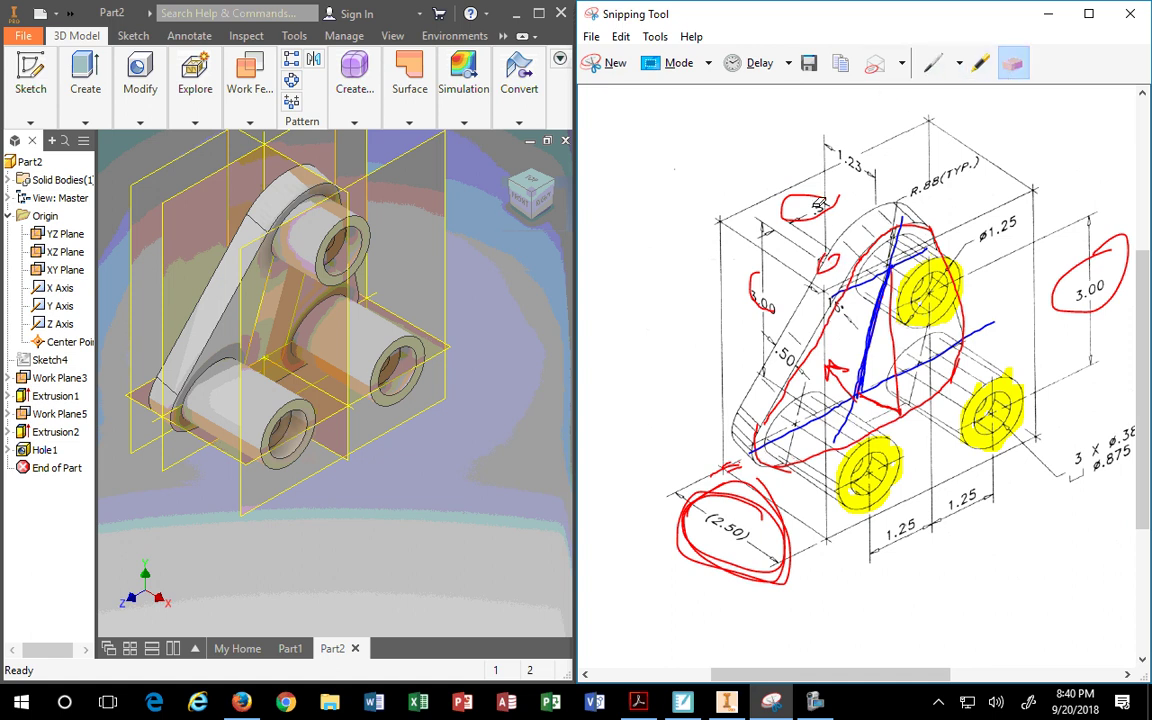
{"action": "left_click_drag", "start_coordinate": [816, 215], "coordinate": [834, 265]}
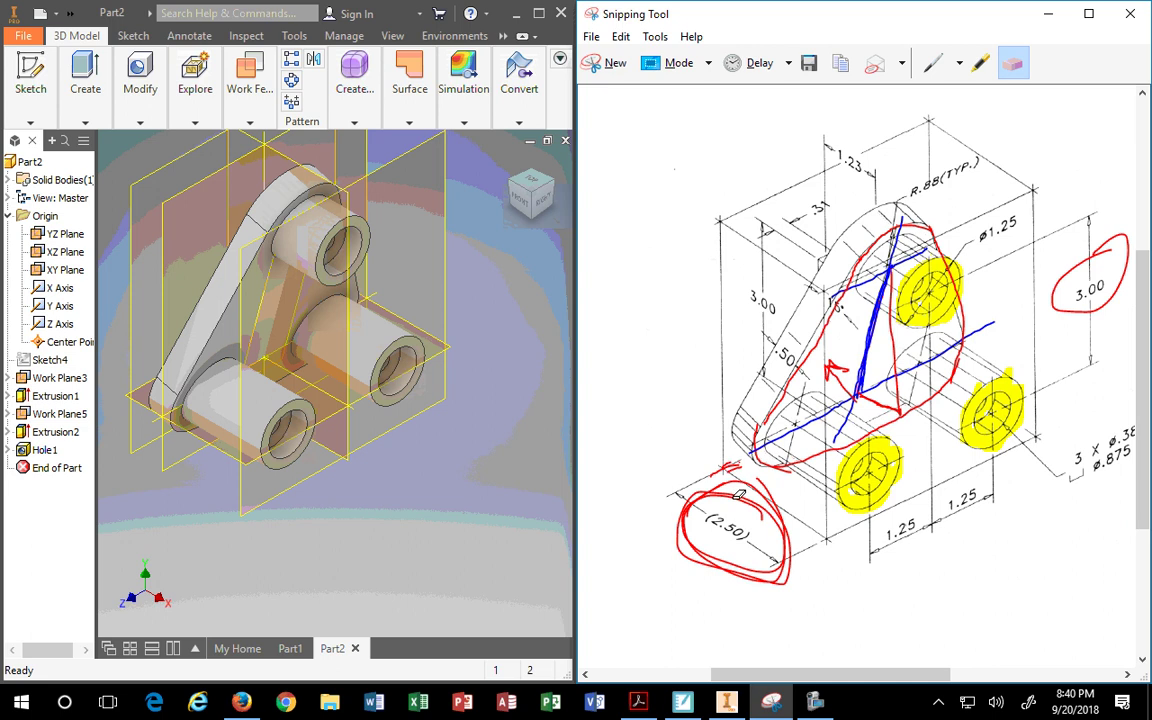
{"action": "left_click", "coordinate": [740, 495]}
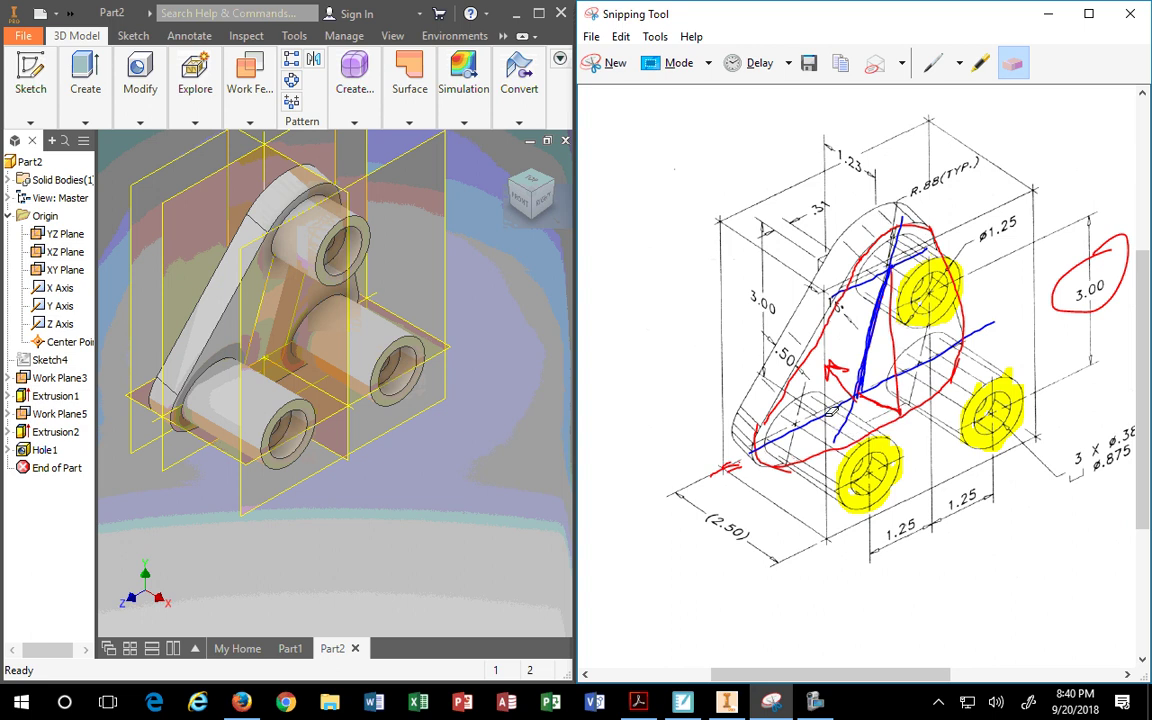
{"action": "left_click", "coordinate": [826, 411]}
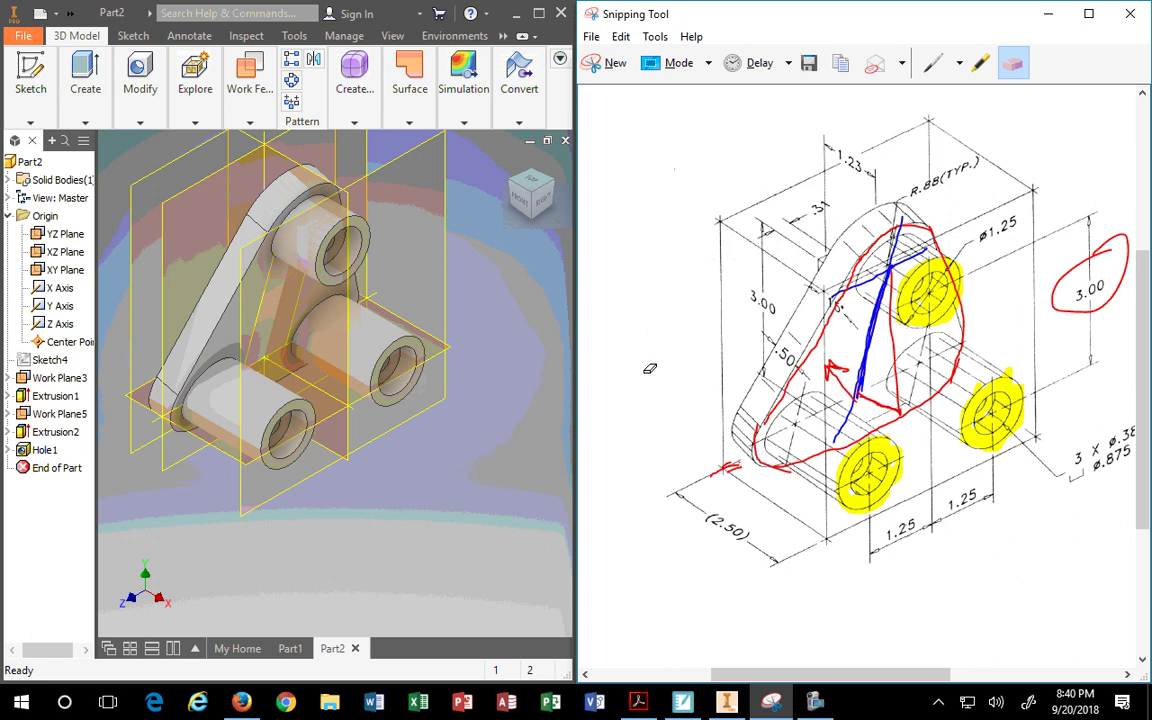
Start a 2D sketch on the XY plane of the bracket in the front view
{"action": "left_click", "coordinate": [260, 152]}
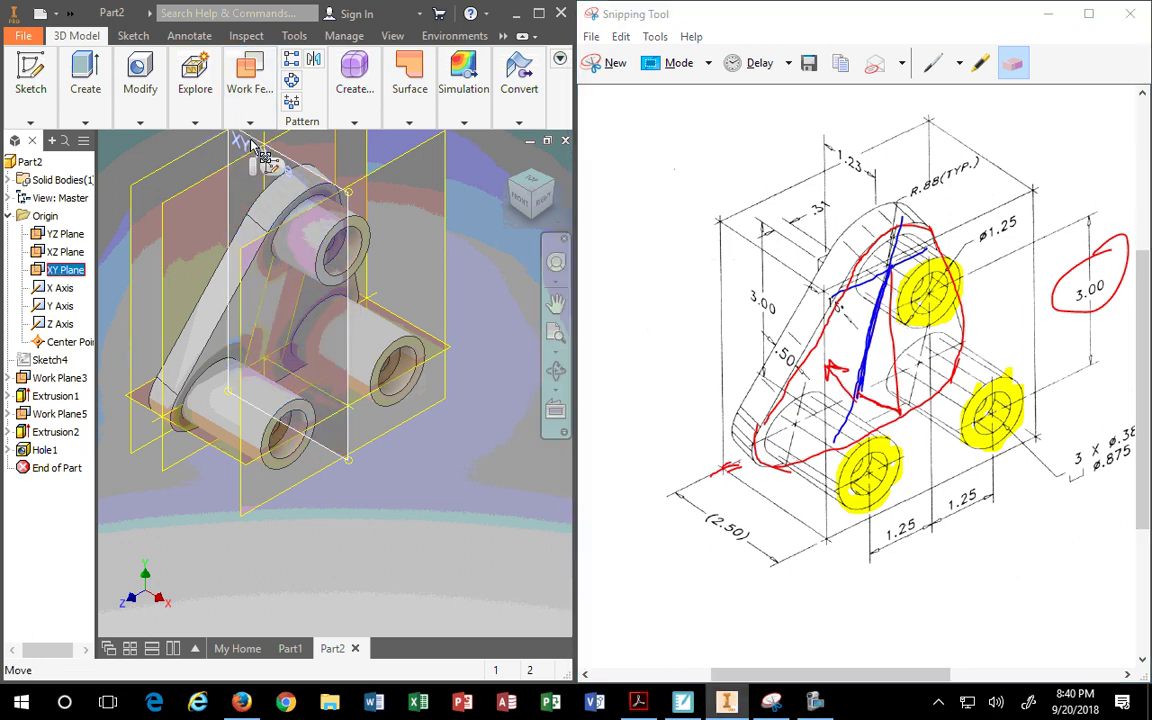
{"action": "left_click", "coordinate": [521, 205]}
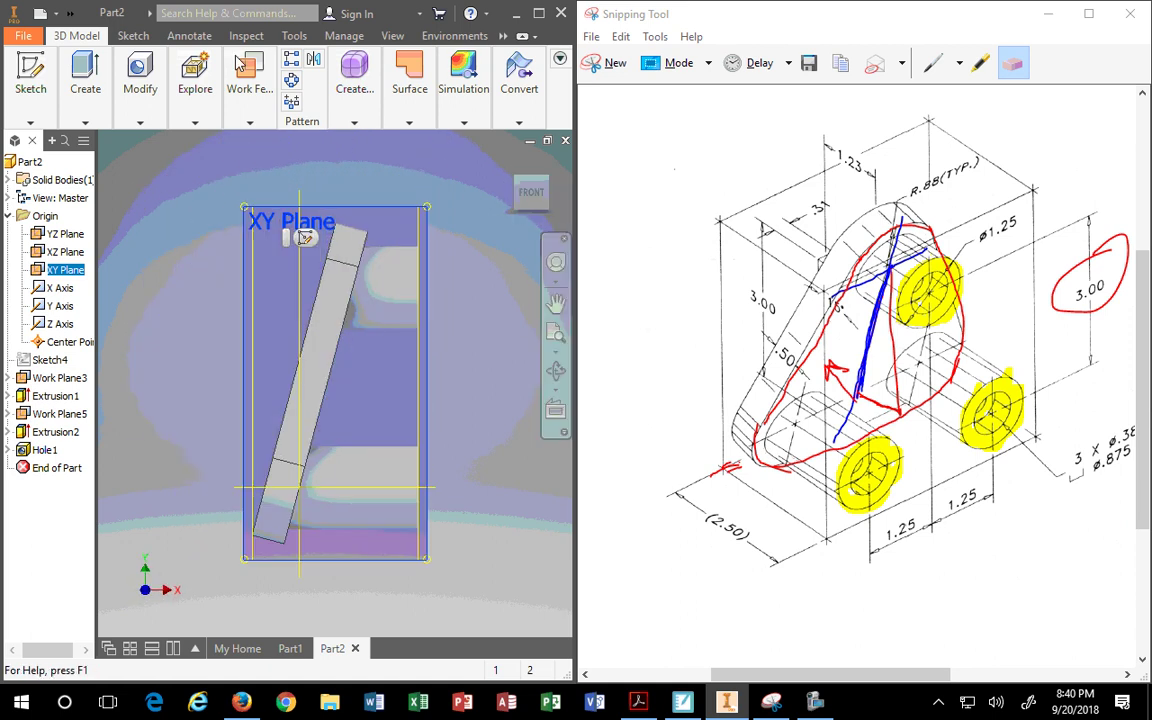
{"action": "mouse_move", "coordinate": [40, 118]}
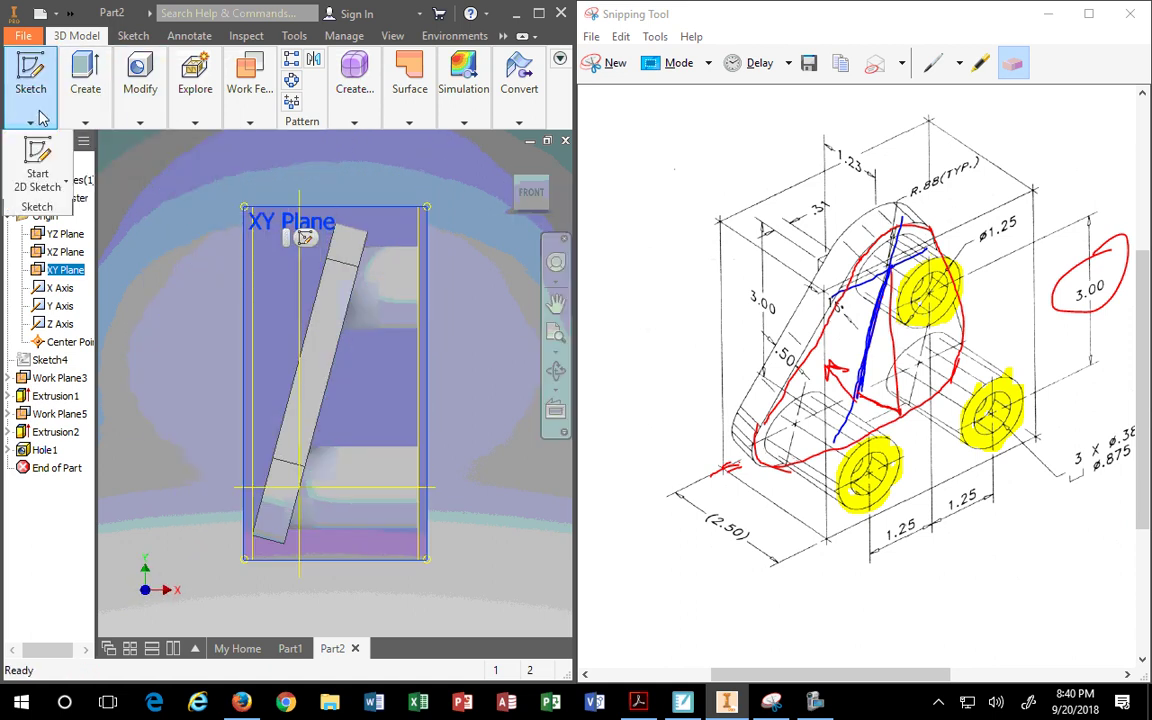
{"action": "left_click", "coordinate": [37, 165]}
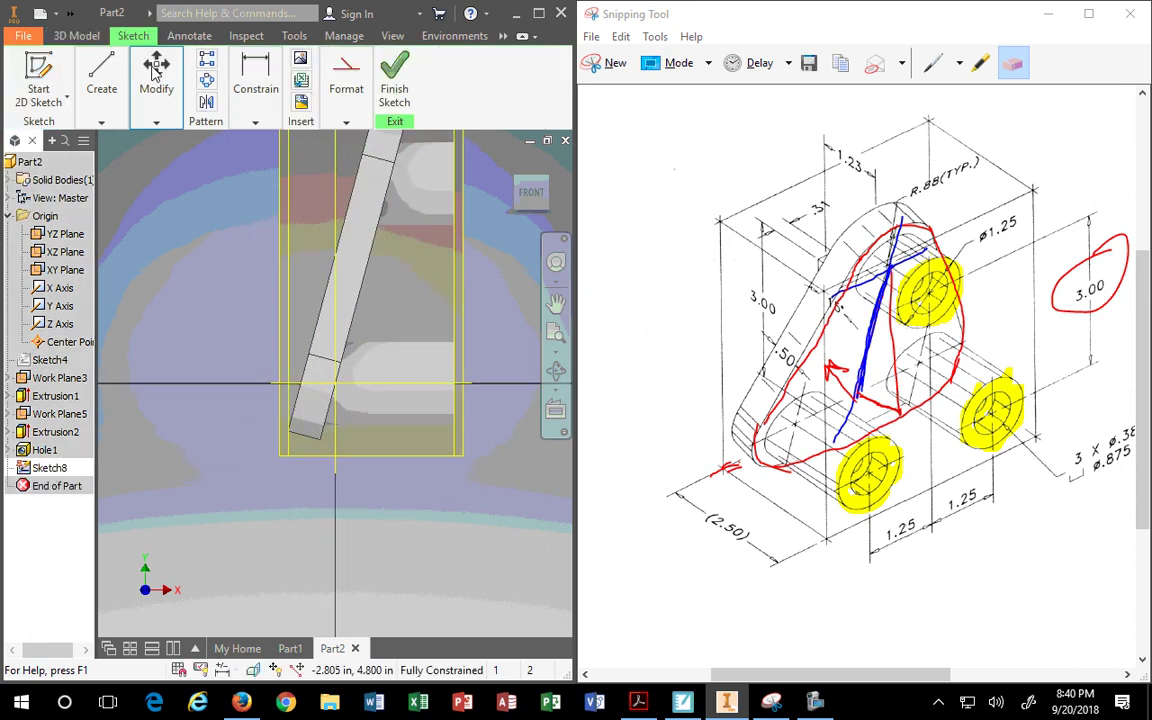
Sketch a vertical line about 3.9 in long from the slanted plate's lower outer corner and a horizontal line from its top to the plate
{"action": "scroll", "coordinate": [245, 440], "scroll_direction": "down", "scroll_amount": 3}
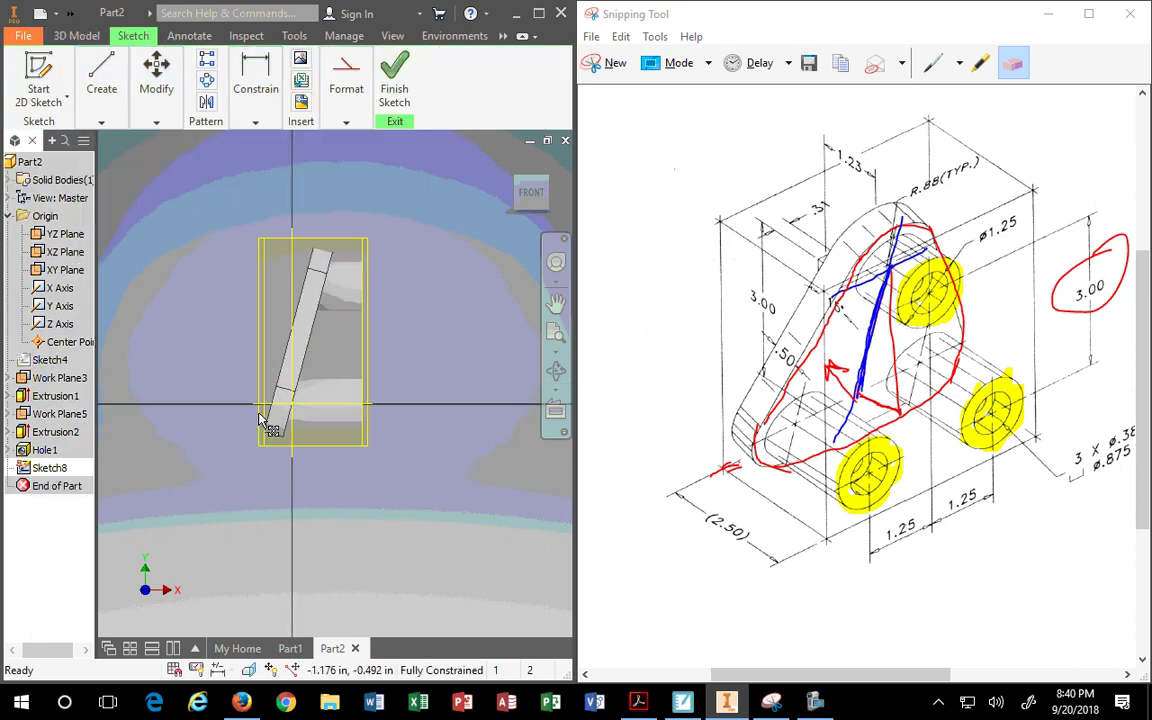
{"action": "scroll", "coordinate": [258, 420], "scroll_direction": "up", "scroll_amount": 2}
{"action": "left_click", "coordinate": [101, 121]}
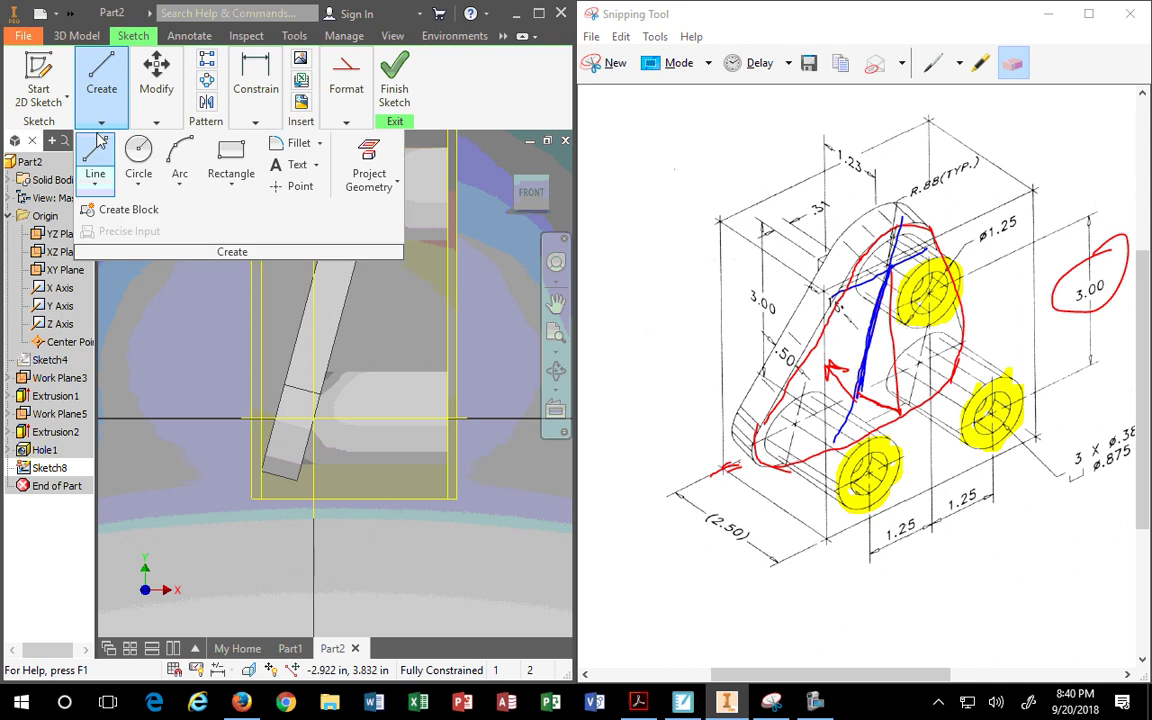
{"action": "left_click", "coordinate": [95, 160]}
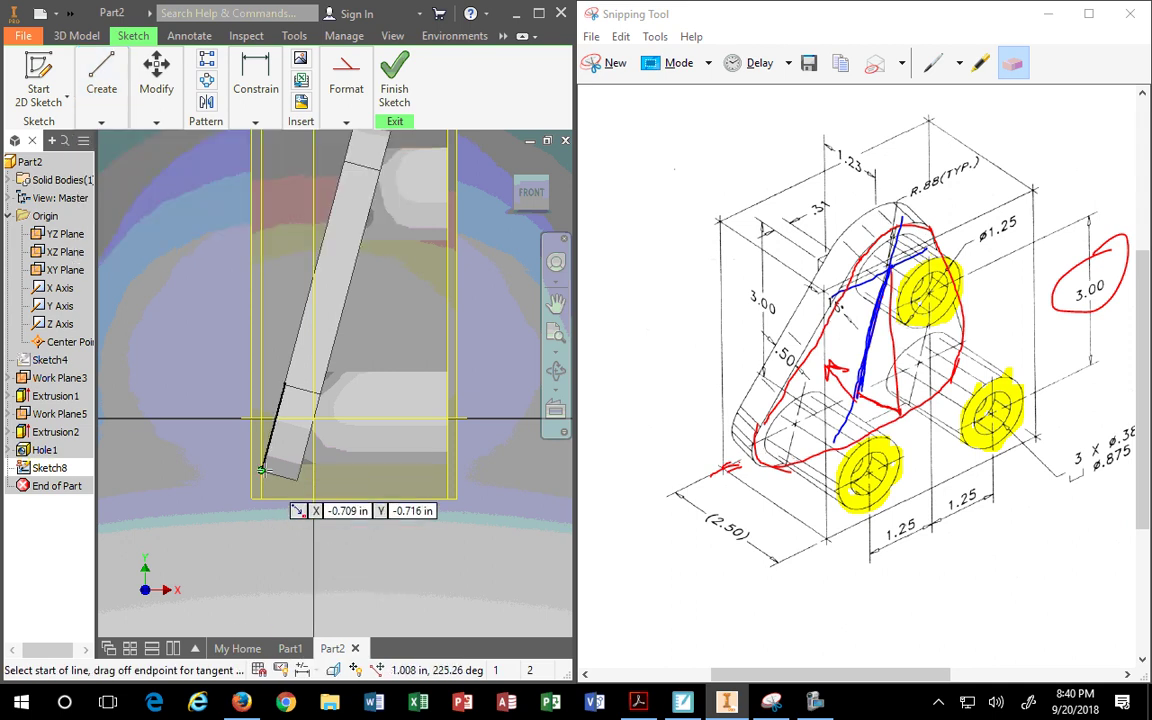
{"action": "left_click", "coordinate": [261, 472]}
{"action": "left_click", "coordinate": [255, 121]}
{"action": "middle_click_drag", "start_coordinate": [171, 236], "coordinate": [157, 418]}
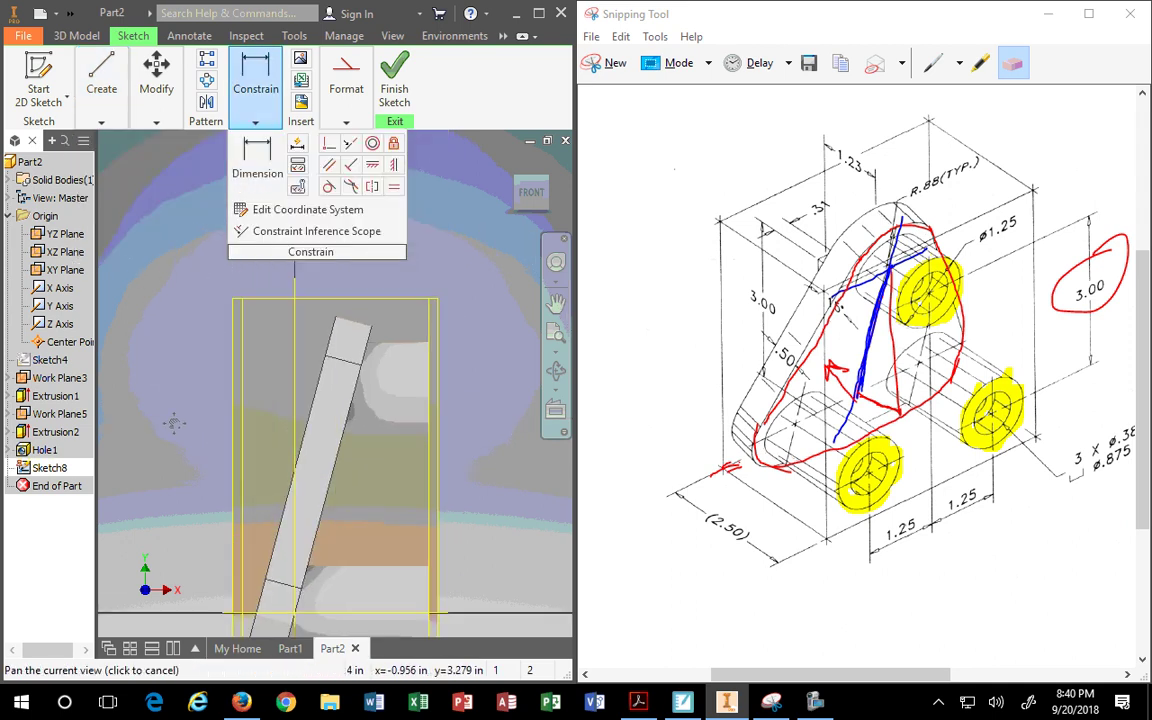
{"action": "left_click", "coordinate": [250, 361]}
{"action": "double_click", "coordinate": [329, 360]}
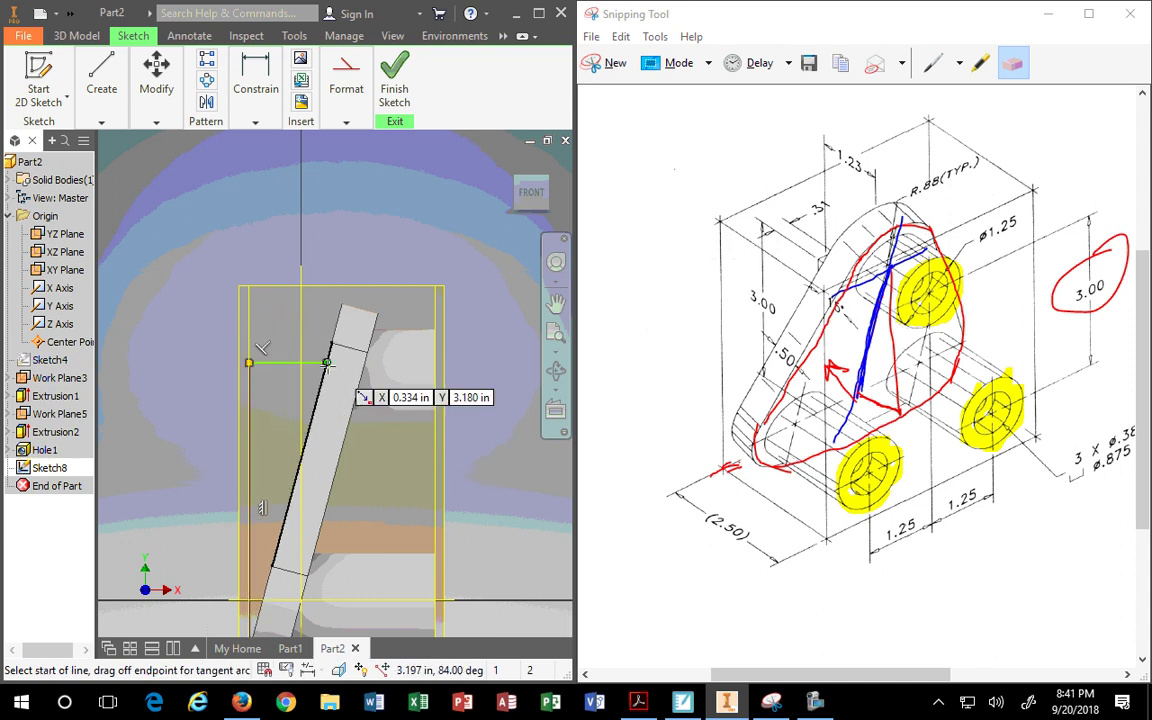
{"action": "middle_click_drag", "start_coordinate": [331, 345], "coordinate": [384, 187]}
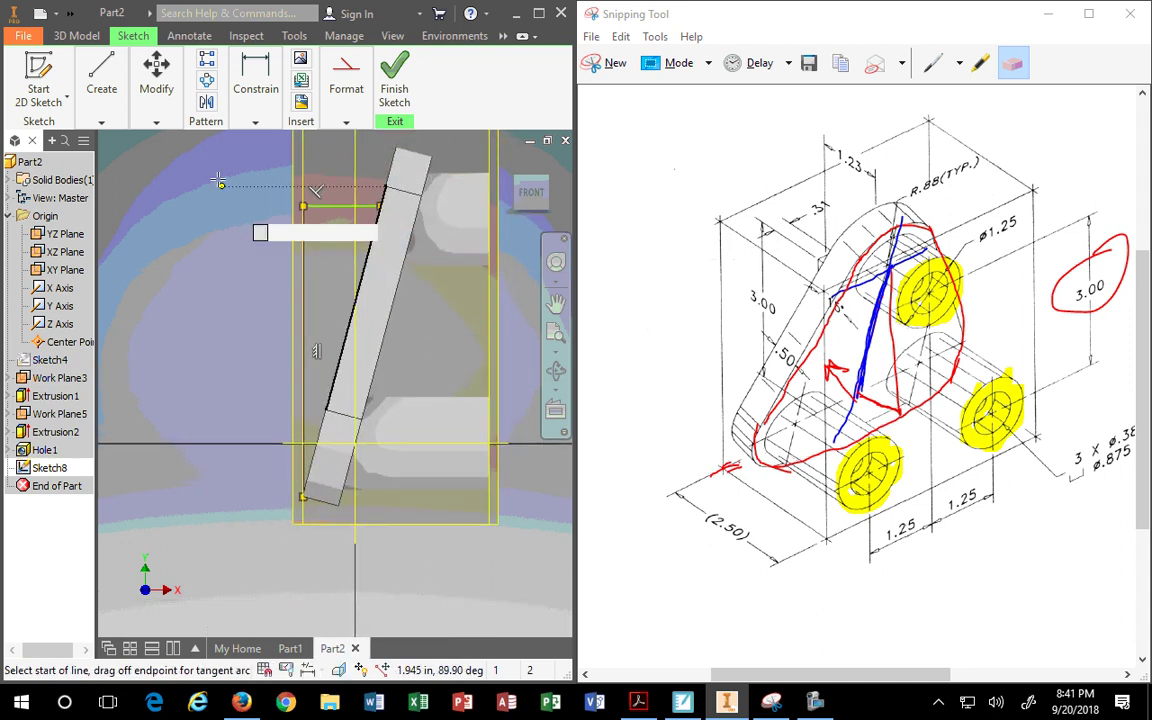
{"action": "left_click", "coordinate": [156, 80]}
{"action": "left_click", "coordinate": [256, 80]}
{"action": "middle_click_drag", "start_coordinate": [370, 314], "coordinate": [377, 458]}
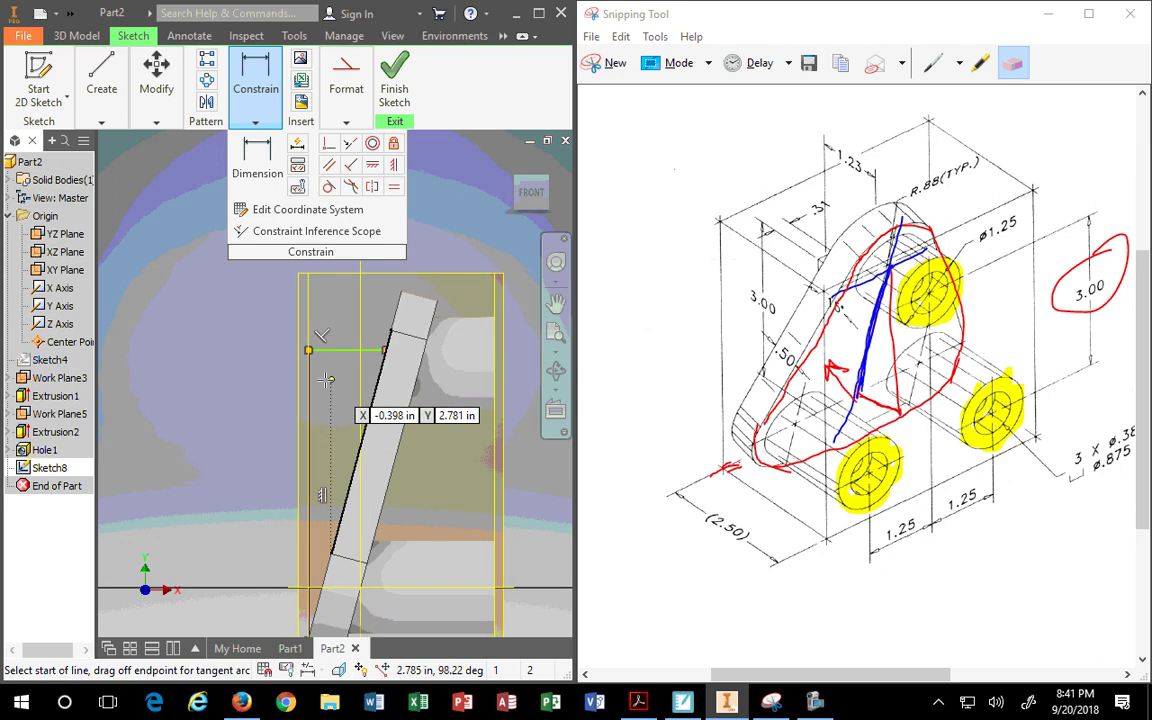
{"action": "key", "text": "d"}
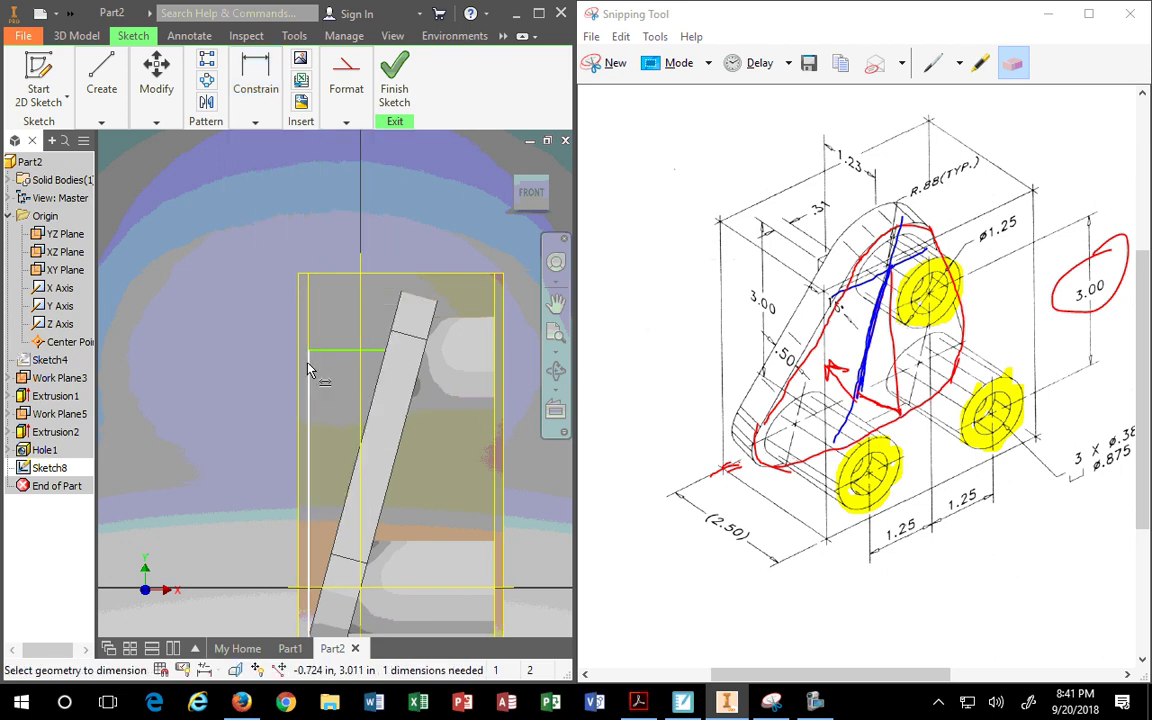
{"action": "left_click", "coordinate": [309, 368]}
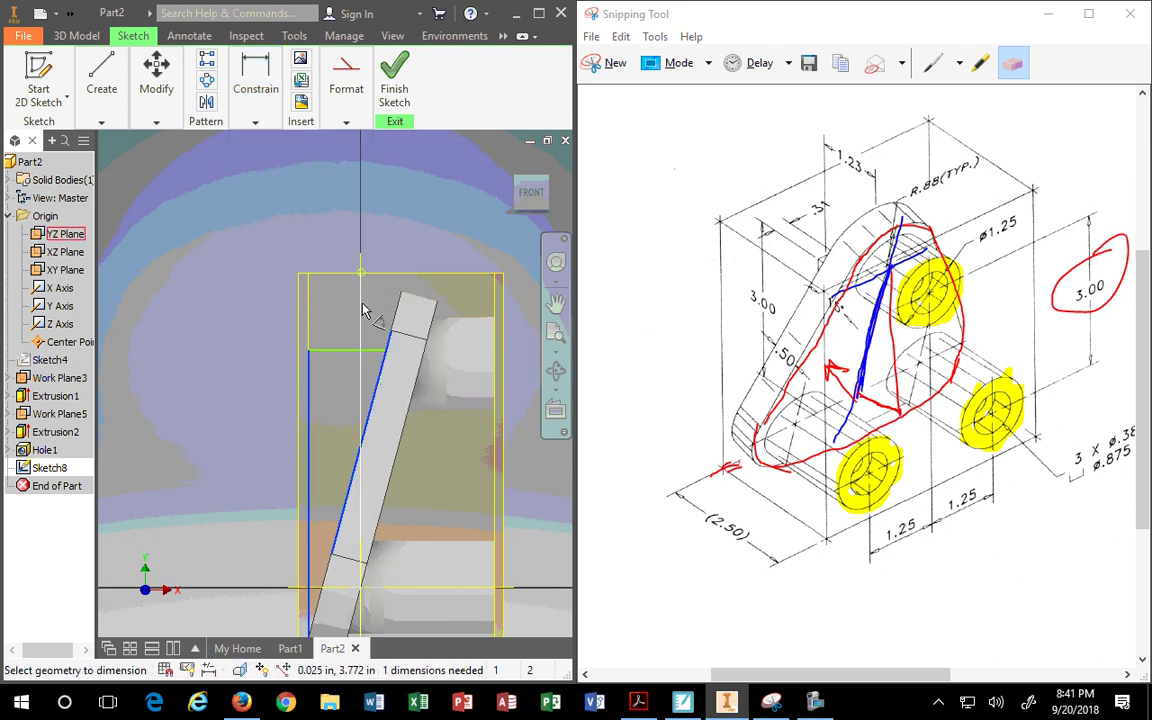
{"action": "key", "text": "Escape"}
{"action": "left_click", "coordinate": [257, 64]}
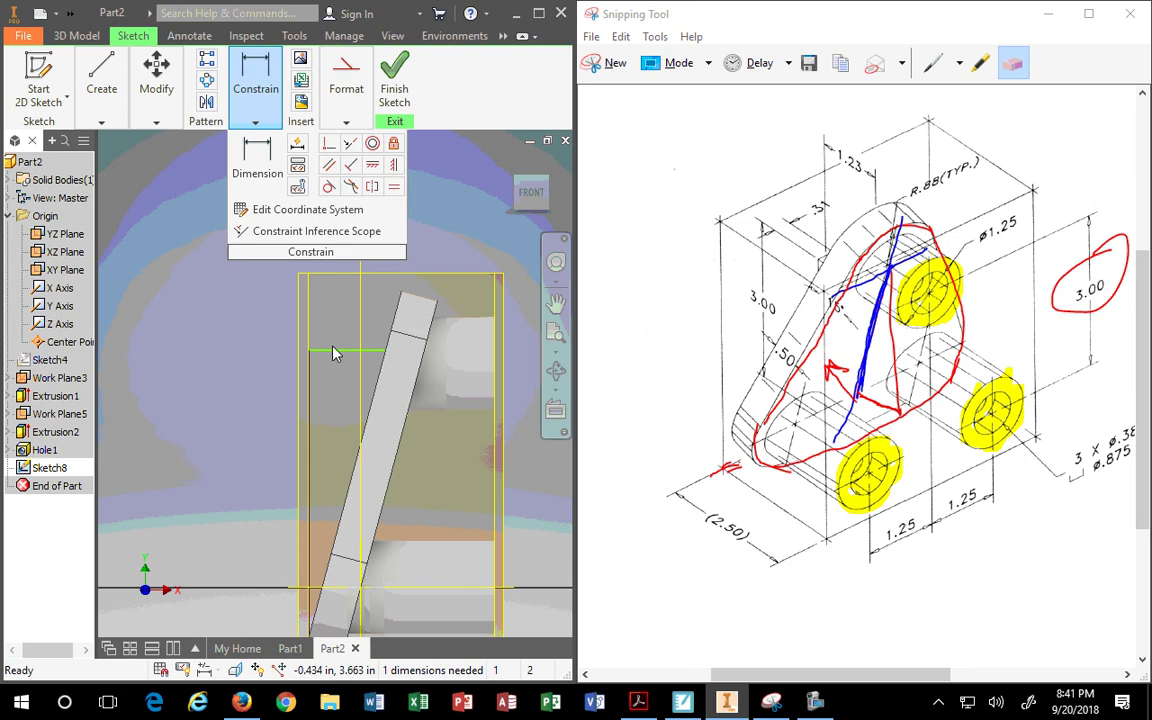
{"action": "left_click", "coordinate": [337, 350]}
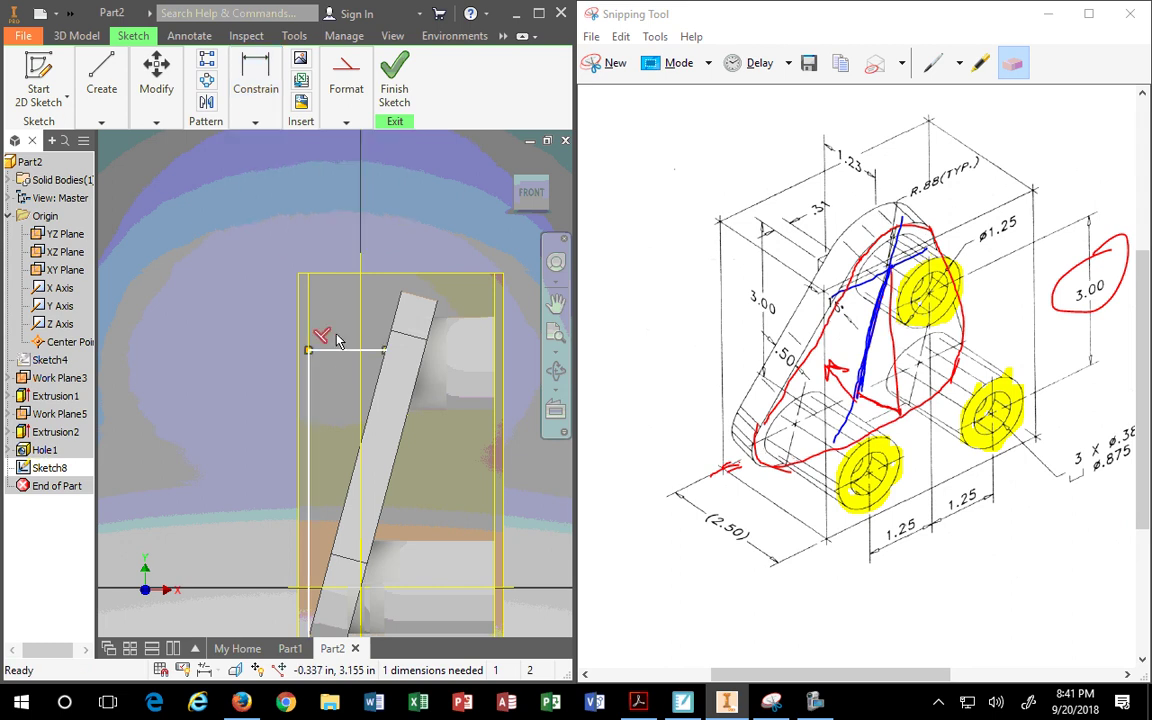
Dimension the vertical line's length and set it to 3 in
{"action": "left_click", "coordinate": [256, 80]}
{"action": "left_click", "coordinate": [258, 160]}
{"action": "mouse_move", "coordinate": [339, 391]}
{"action": "middle_mouse_down"}
{"action": "mouse_move", "coordinate": [420, 320]}
{"action": "mouse_move", "coordinate": [428, 375]}
{"action": "middle_mouse_up"}
{"action": "left_click", "coordinate": [428, 375]}
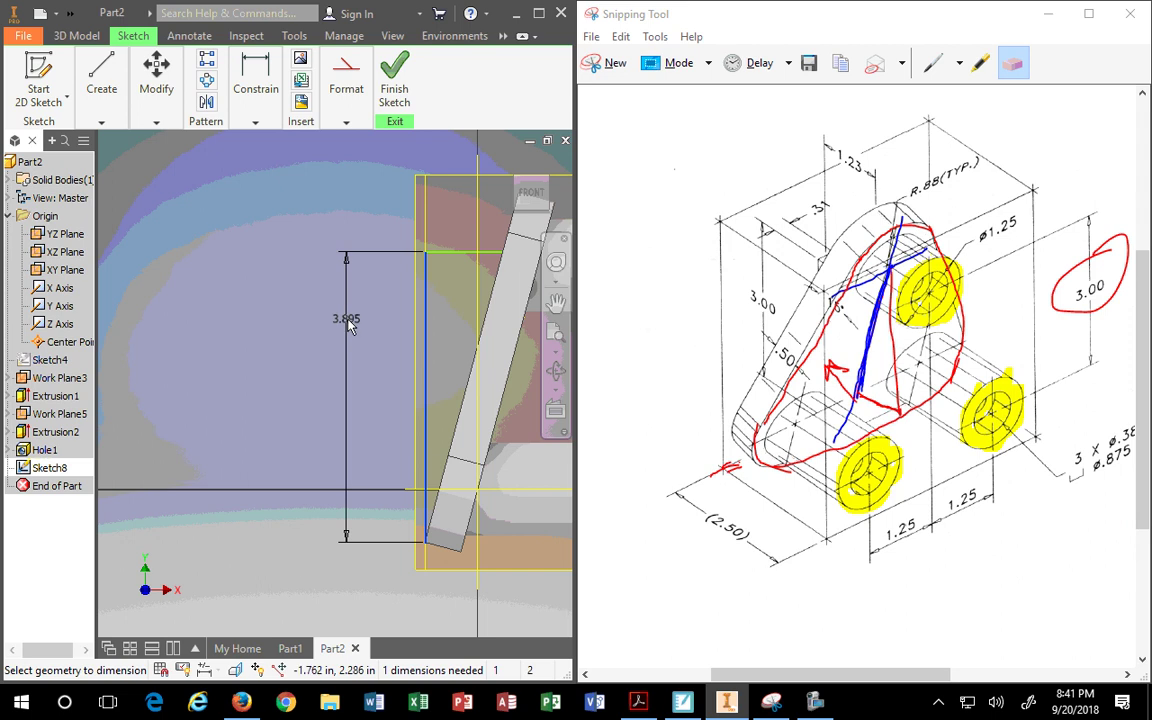
{"action": "left_click", "coordinate": [347, 322]}
{"action": "type", "text": "3.8953939"}
{"action": "key", "text": "Return"}
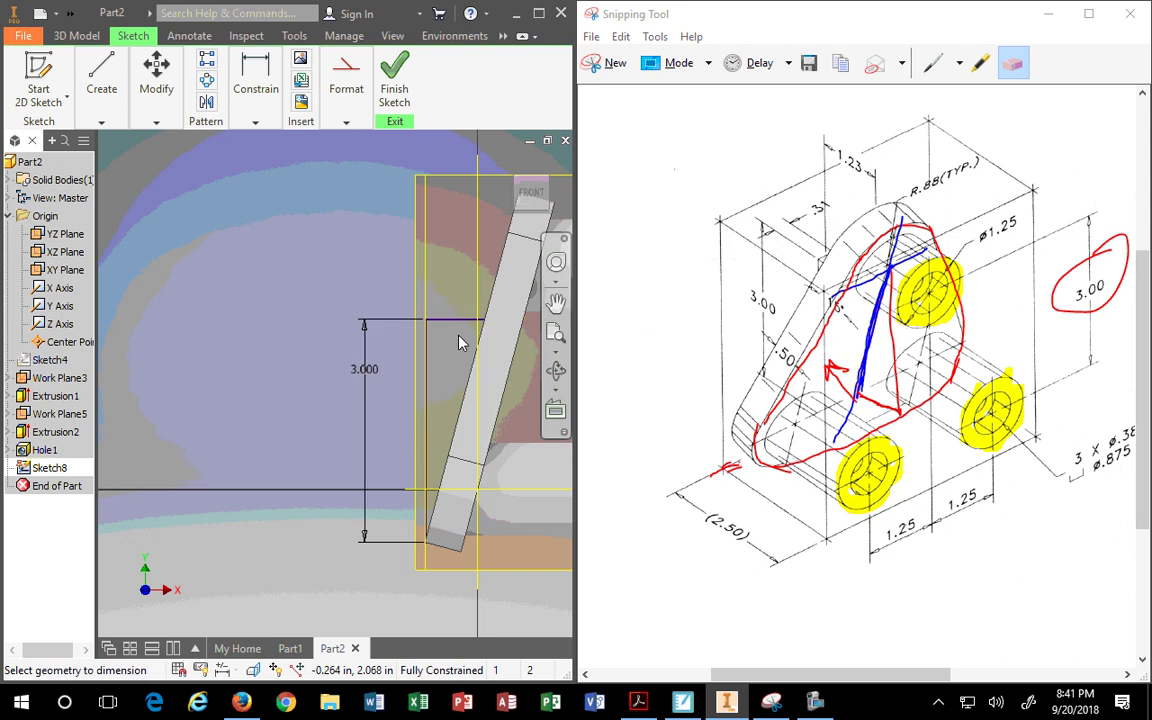
Highlight the 1.23 dimension on the drawing in yellow
{"action": "left_click", "coordinate": [460, 321]}
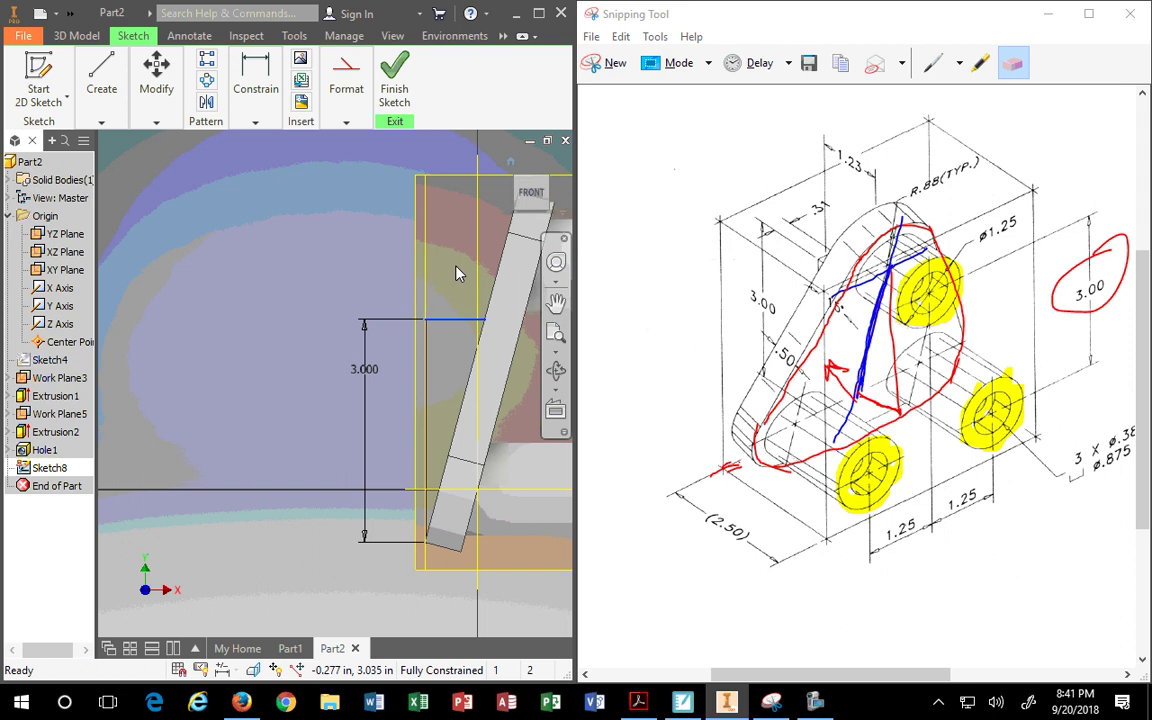
{"action": "middle_click_drag", "start_coordinate": [410, 238], "coordinate": [365, 308]}
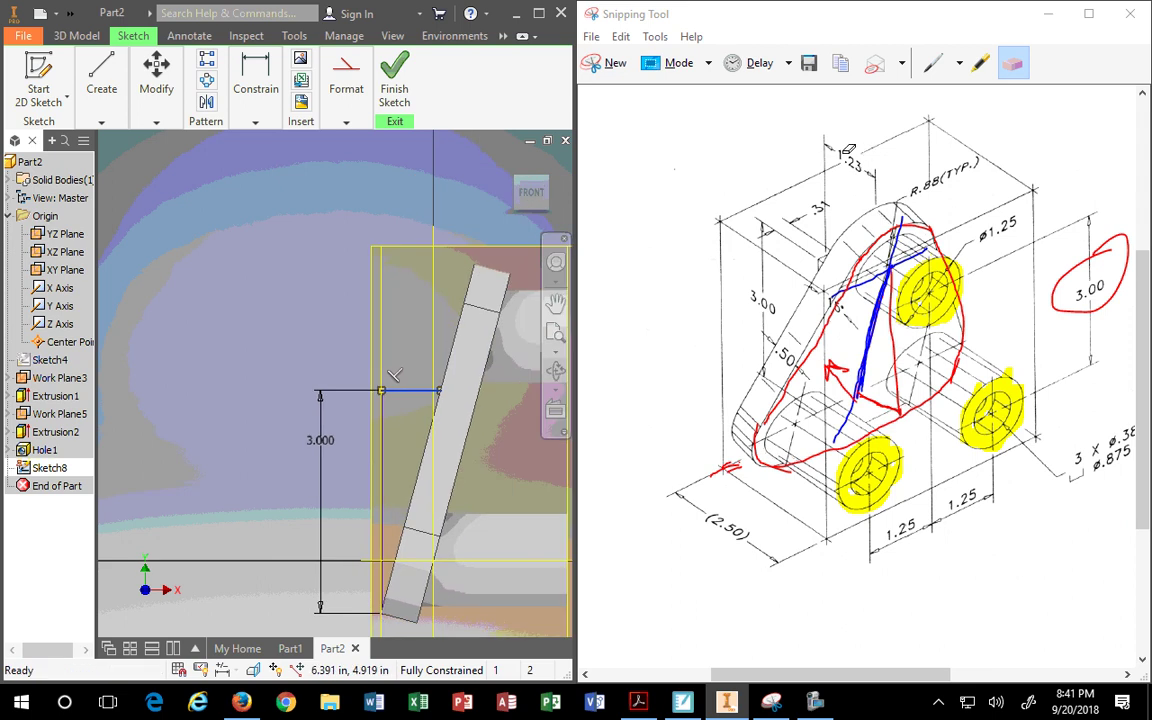
{"action": "left_click", "coordinate": [980, 62]}
{"action": "mouse_move", "coordinate": [825, 132]}
{"action": "left_mouse_down"}
{"action": "mouse_move", "coordinate": [848, 192]}
{"action": "mouse_move", "coordinate": [830, 140]}
{"action": "left_mouse_up"}
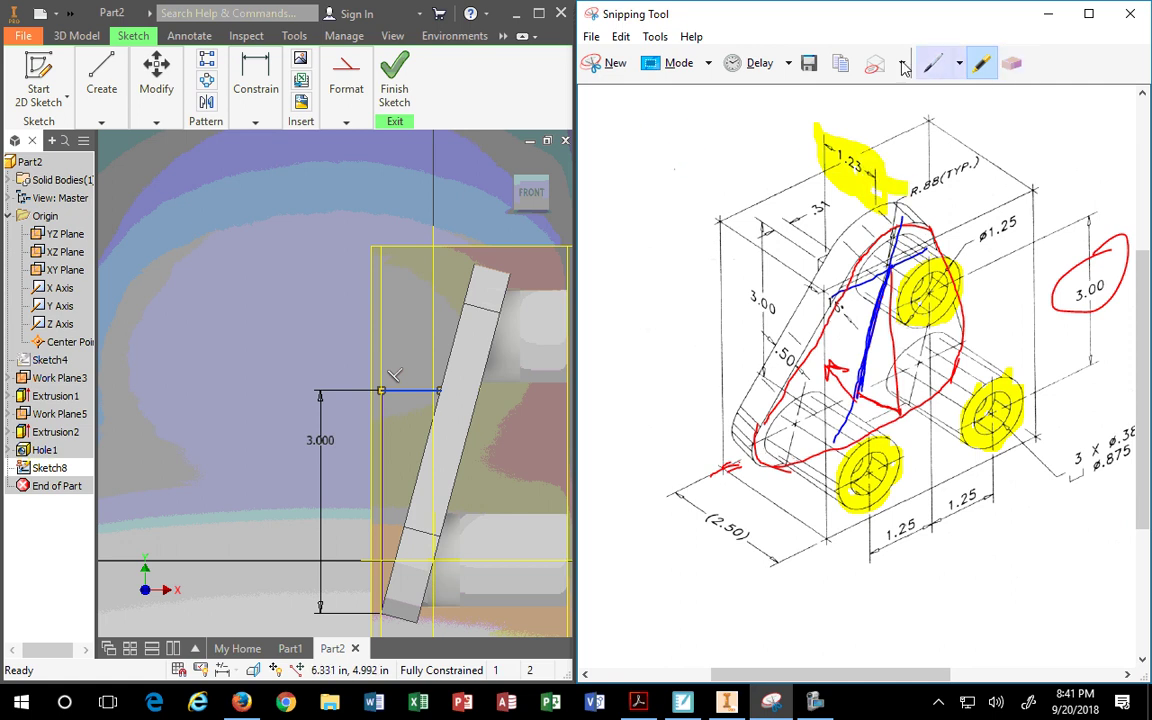
{"action": "left_click", "coordinate": [253, 80]}
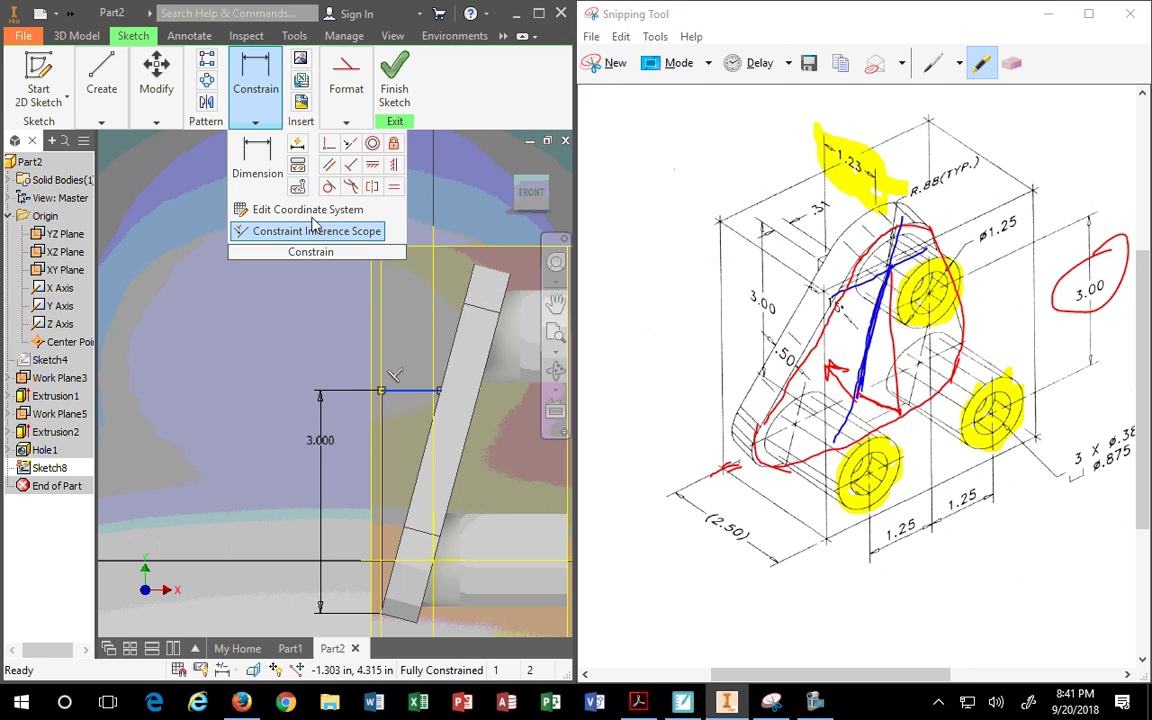
{"action": "left_click", "coordinate": [258, 157]}
{"action": "left_click", "coordinate": [384, 406]}
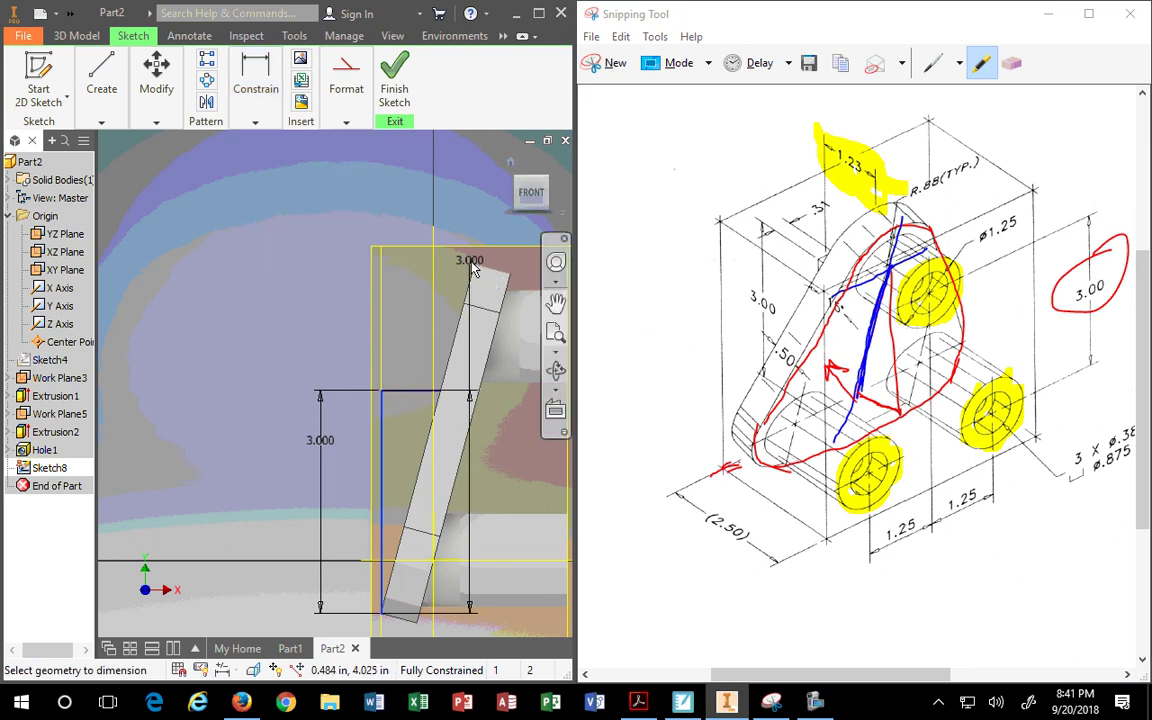
{"action": "key", "text": "Escape"}
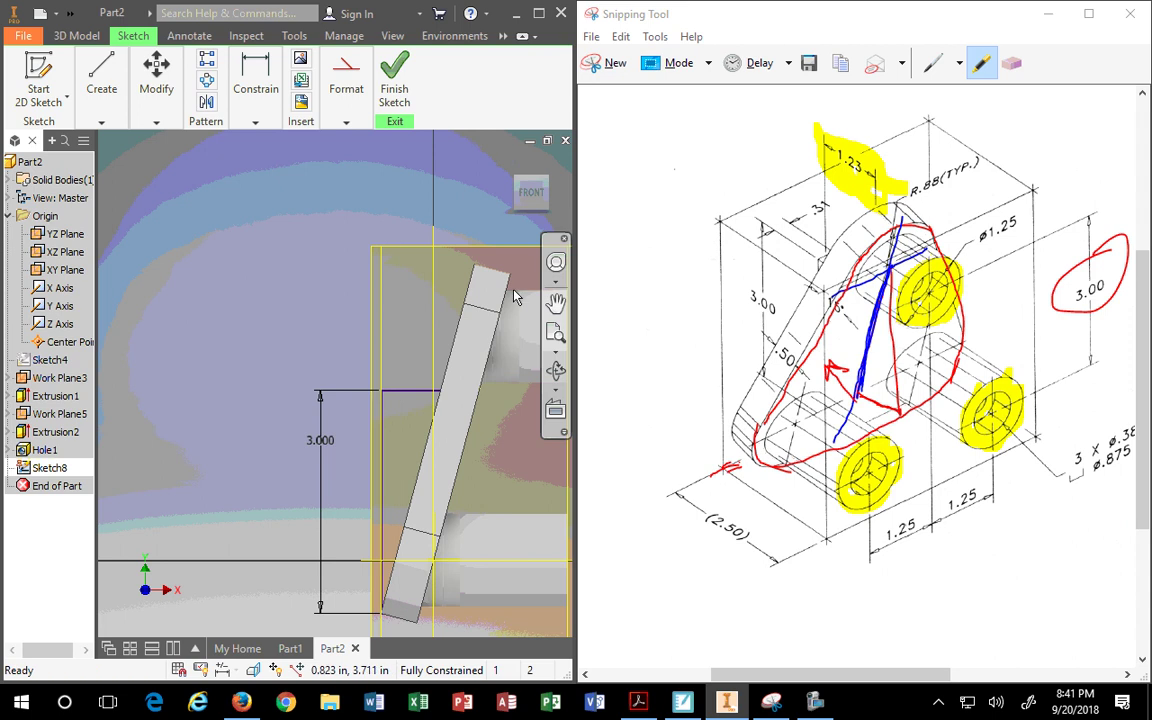
Place a sketch point on the slanted plate's upper outer corner
{"action": "left_click", "coordinate": [101, 95]}
{"action": "left_click", "coordinate": [301, 188]}
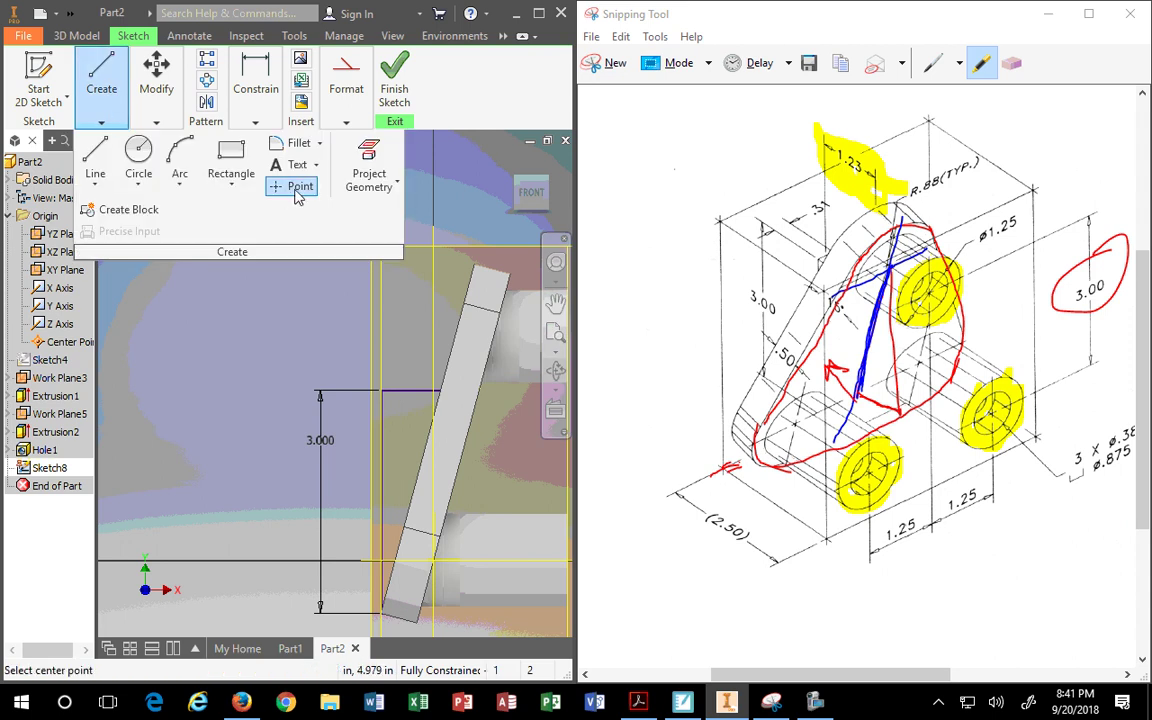
{"action": "left_click", "coordinate": [476, 264]}
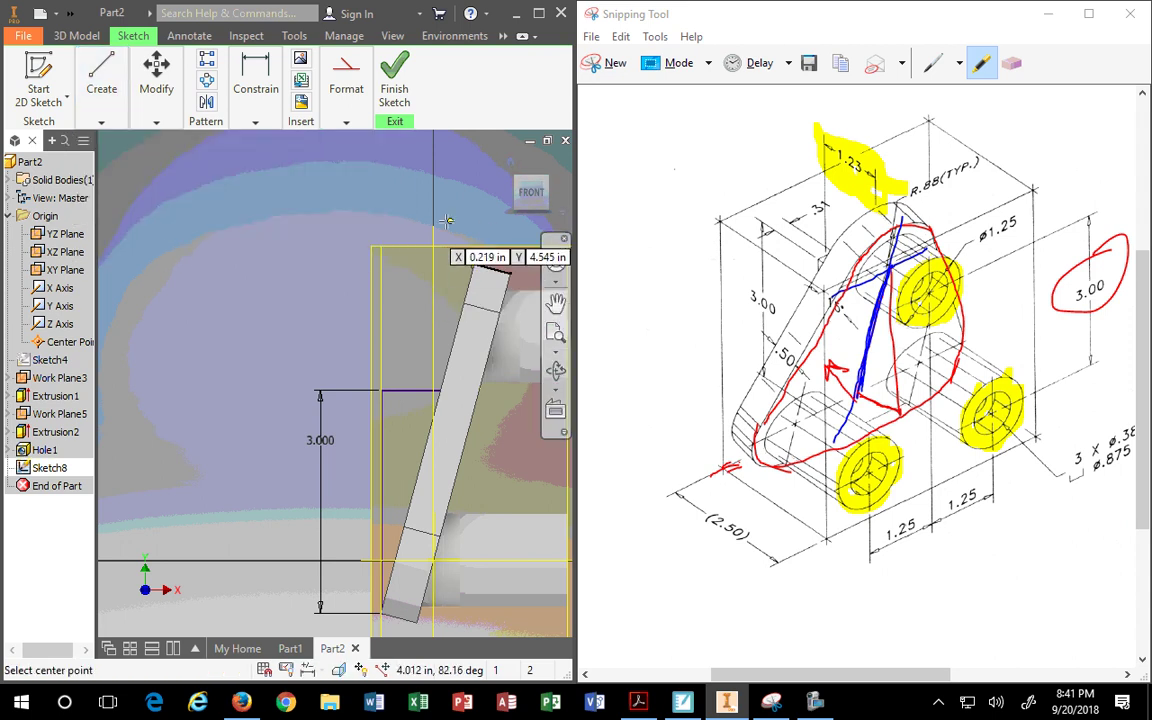
{"action": "key", "text": "Escape"}
Dimension the horizontal distance from the vertical sketch line to the point at the plate's upper corner and set it to 1.23 in
{"action": "left_click", "coordinate": [263, 92]}
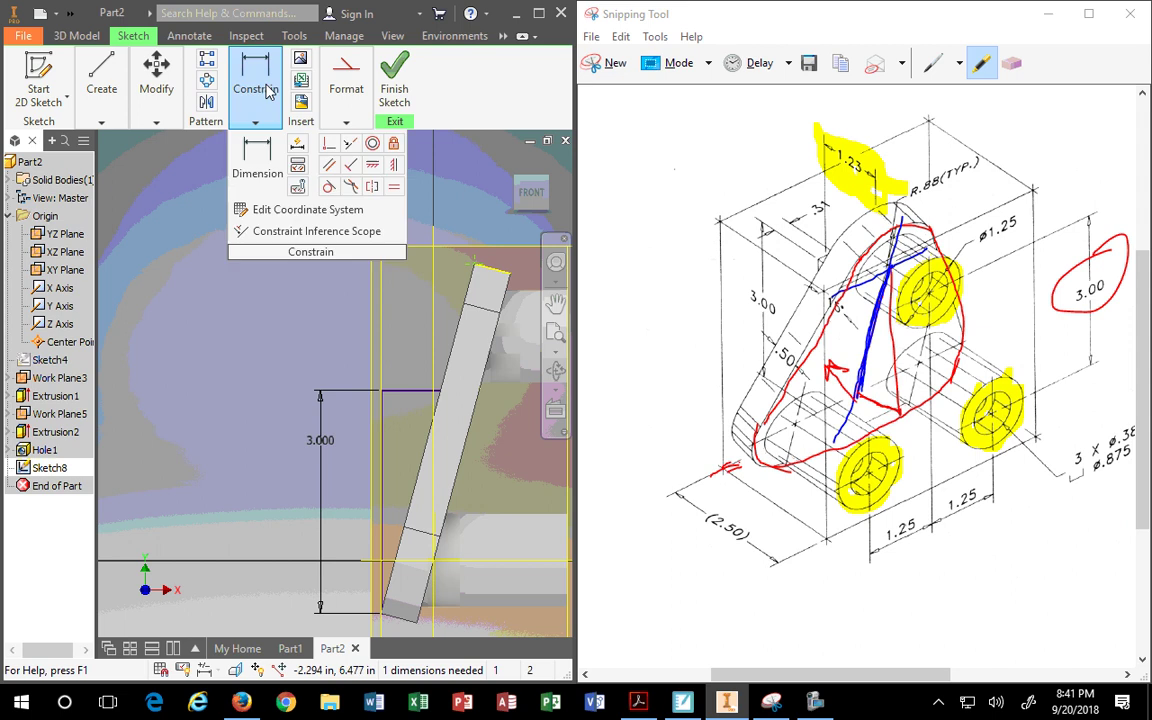
{"action": "left_click", "coordinate": [382, 423]}
{"action": "left_click", "coordinate": [476, 252]}
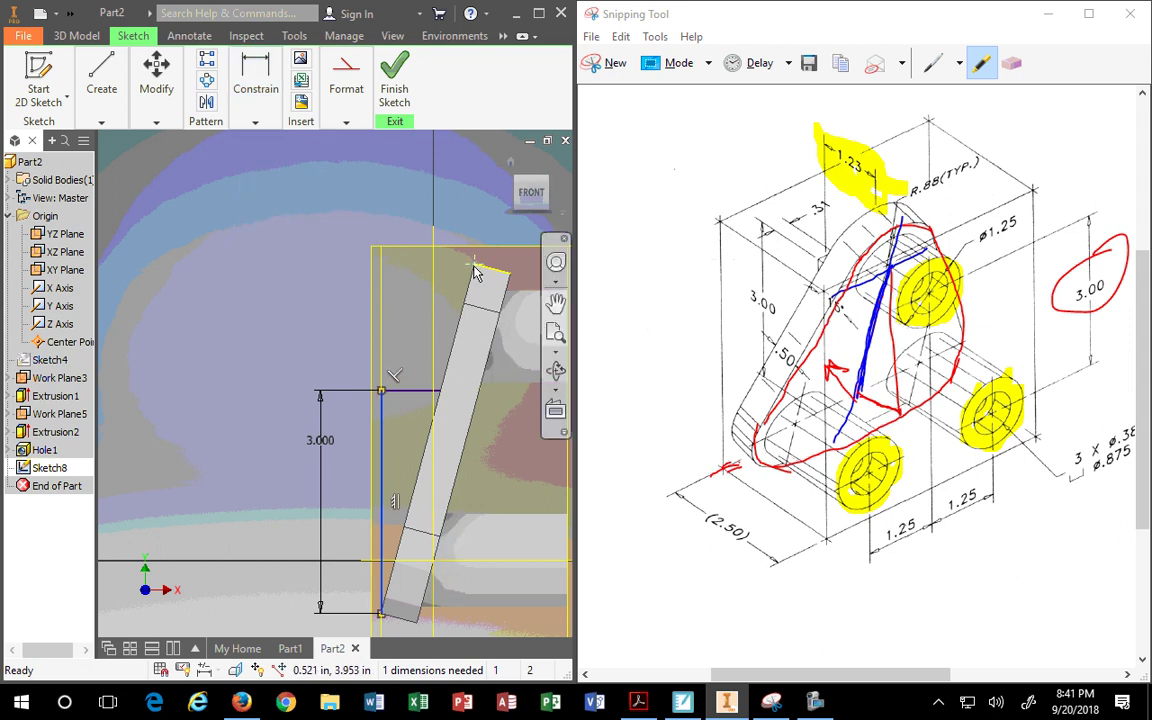
{"action": "left_click", "coordinate": [256, 90]}
{"action": "left_click", "coordinate": [257, 160]}
{"action": "left_click", "coordinate": [380, 420]}
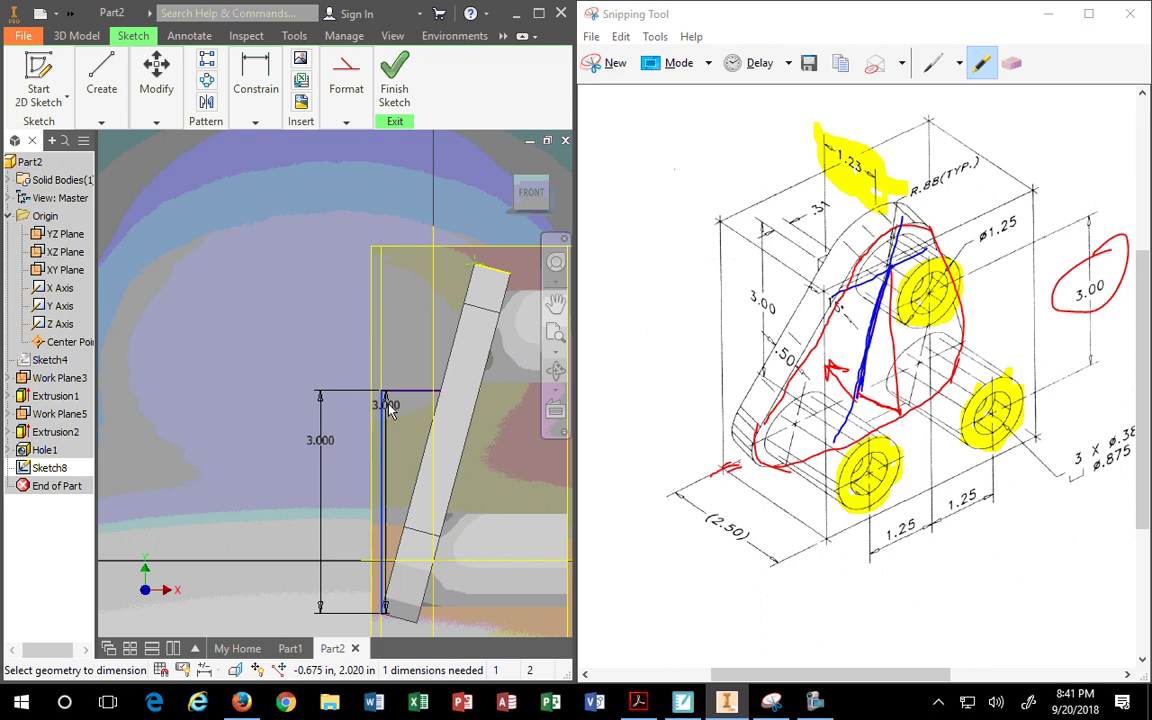
{"action": "left_click", "coordinate": [474, 267]}
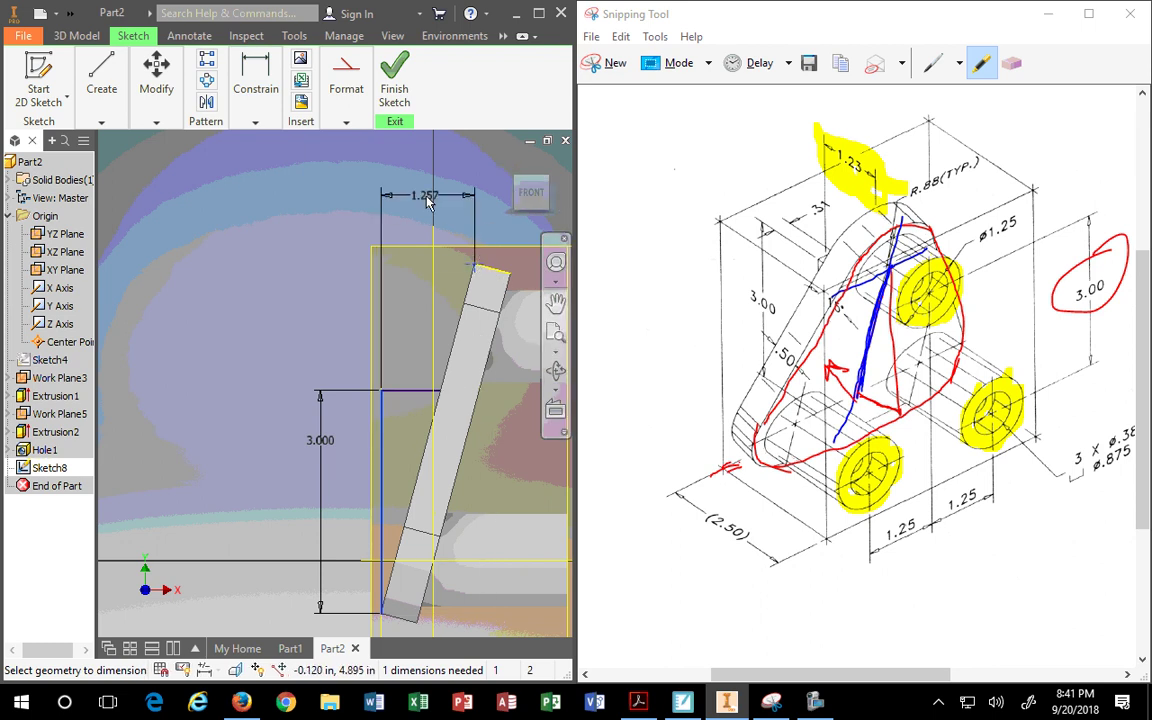
{"action": "left_click", "coordinate": [415, 217]}
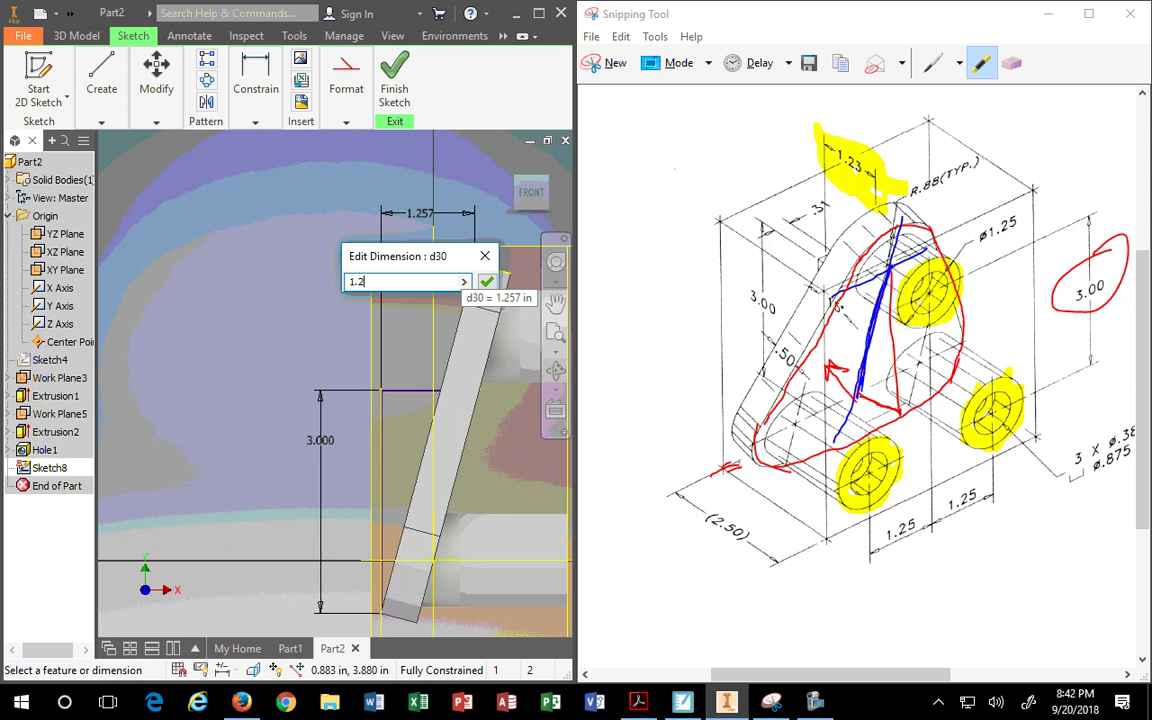
{"action": "left_click", "coordinate": [487, 282]}
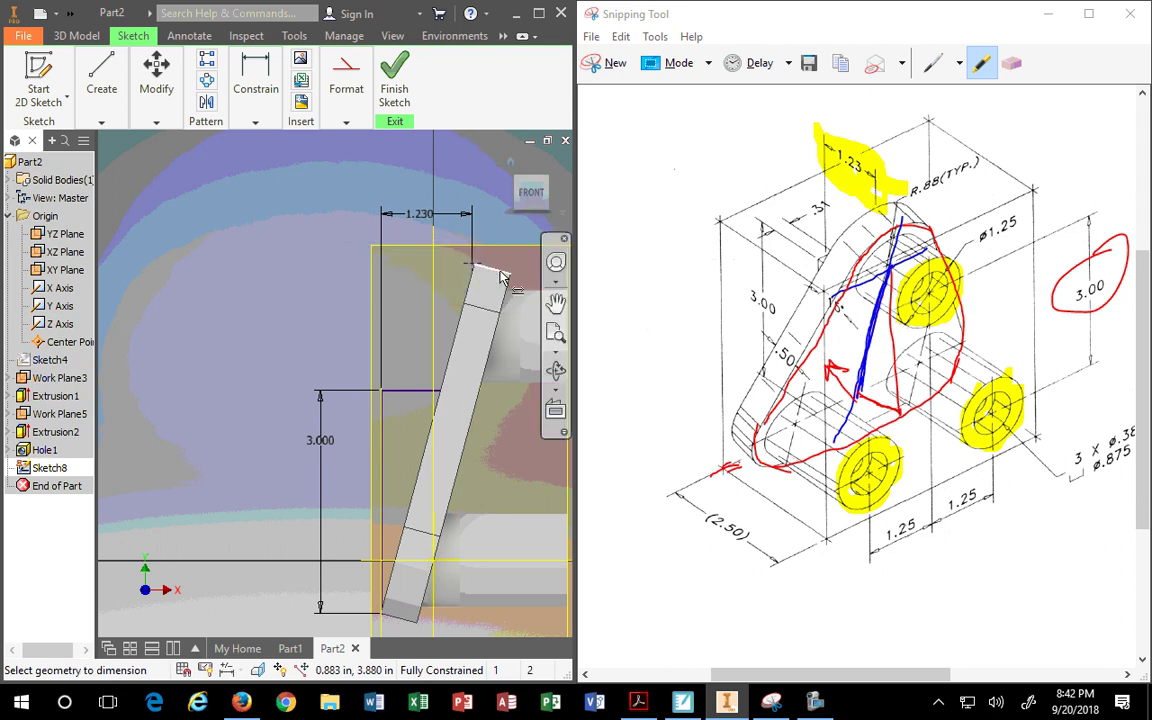
Examine the 1.23 in dimension and how the sketch point and lines line up with the slanted plate's upper and lower ends
{"action": "scroll", "coordinate": [427, 262], "scroll_direction": "up", "scroll_amount": 5}
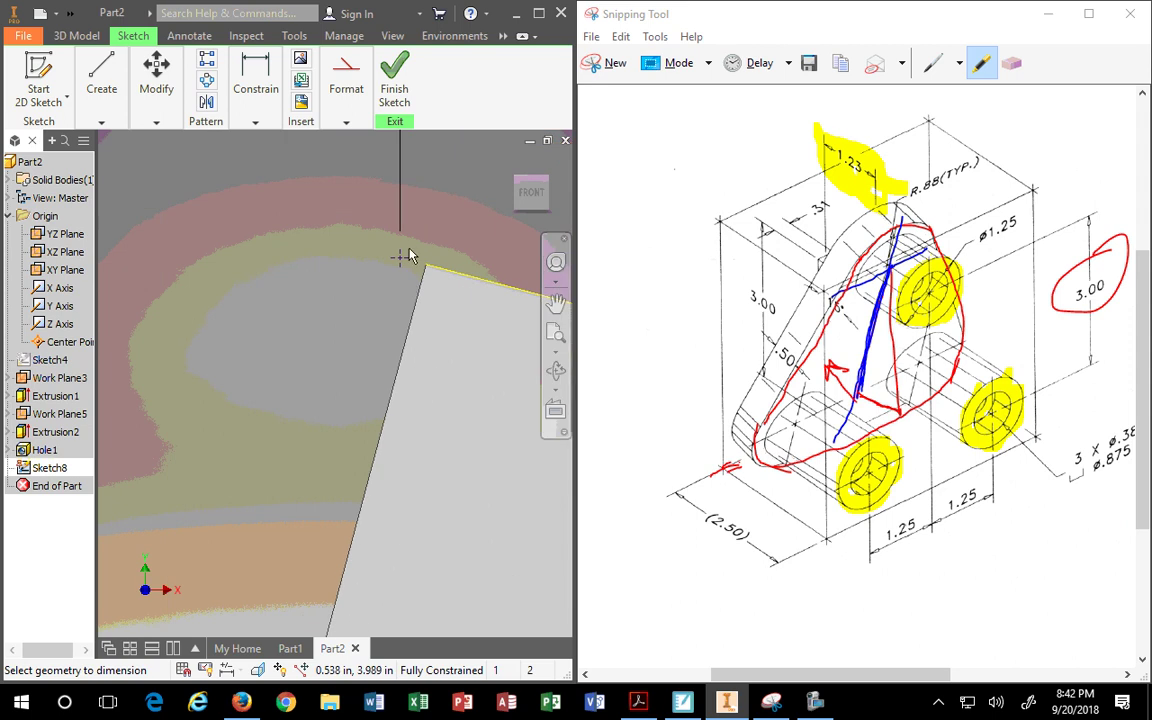
{"action": "scroll", "coordinate": [400, 262], "scroll_direction": "down", "scroll_amount": 5}
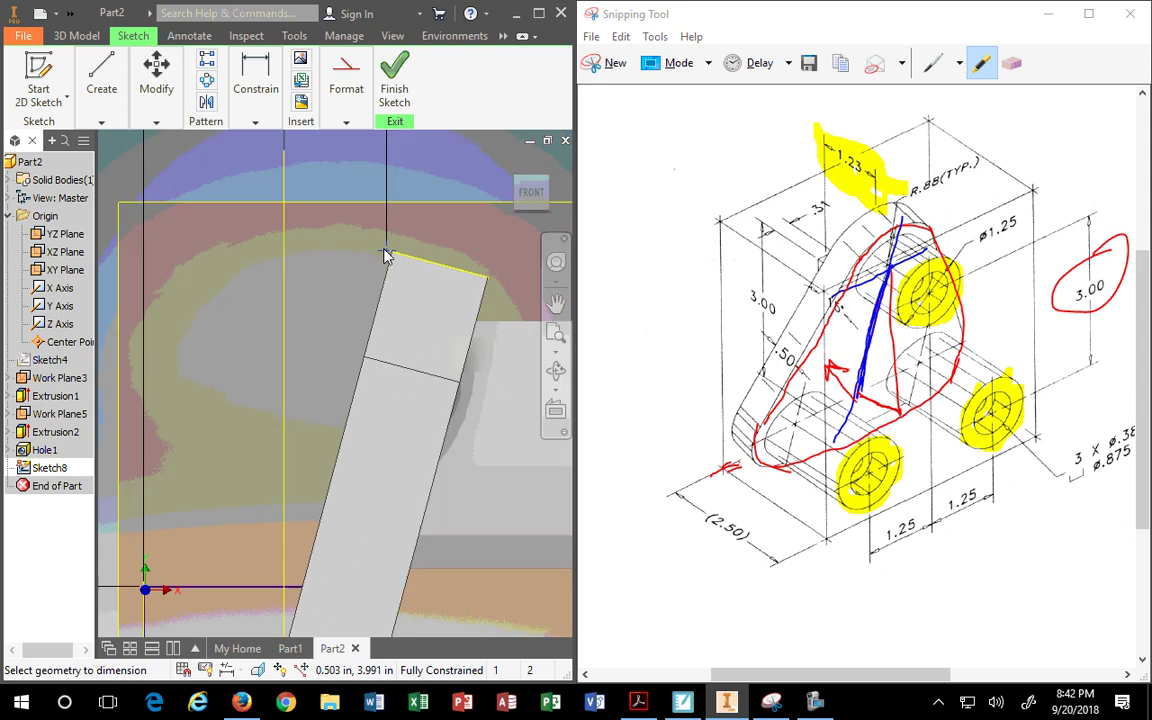
{"action": "left_click", "coordinate": [345, 207]}
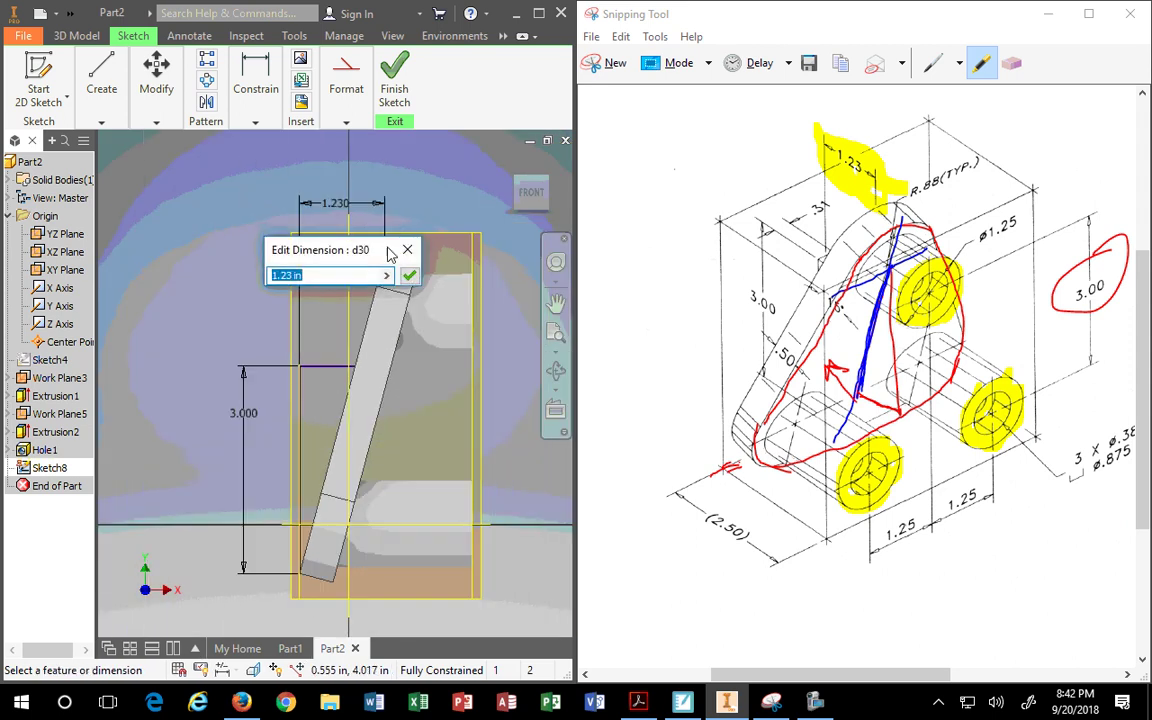
{"action": "left_click", "coordinate": [409, 274]}
{"action": "key", "text": "Escape"}
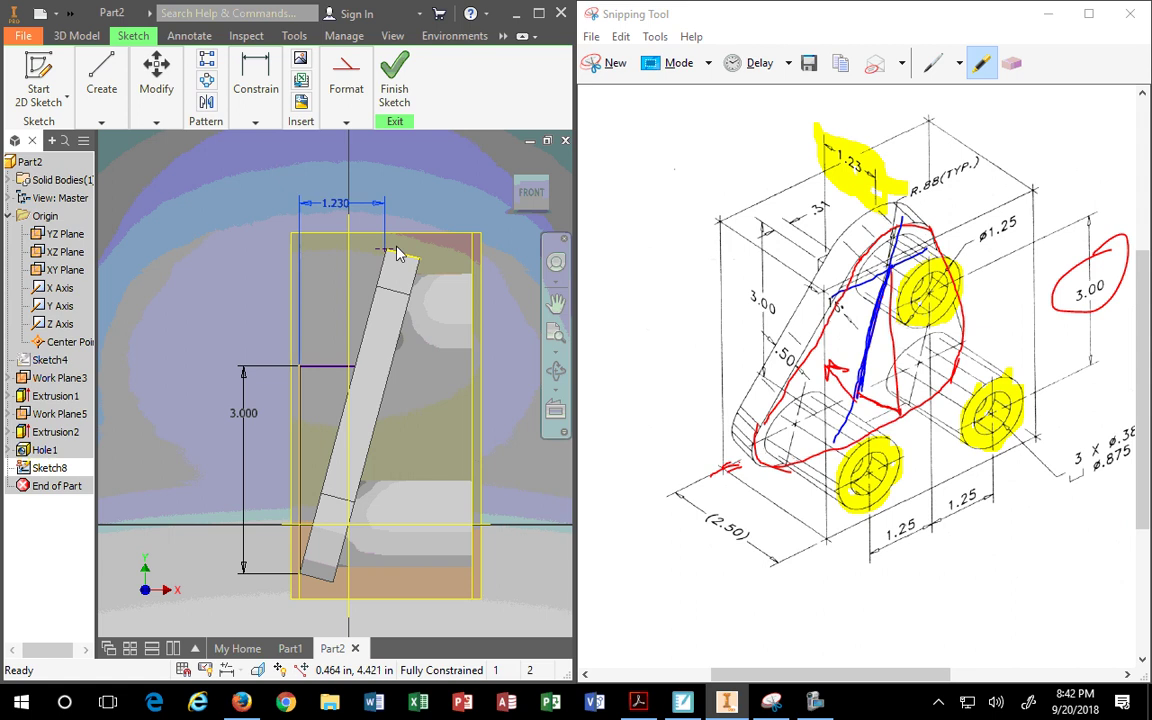
{"action": "scroll", "coordinate": [401, 280], "scroll_direction": "up", "scroll_amount": 5}
{"action": "mouse_move", "coordinate": [344, 187]}
{"action": "left_mouse_down"}
{"action": "mouse_move", "coordinate": [373, 189]}
{"action": "mouse_move", "coordinate": [348, 186]}
{"action": "left_mouse_up"}
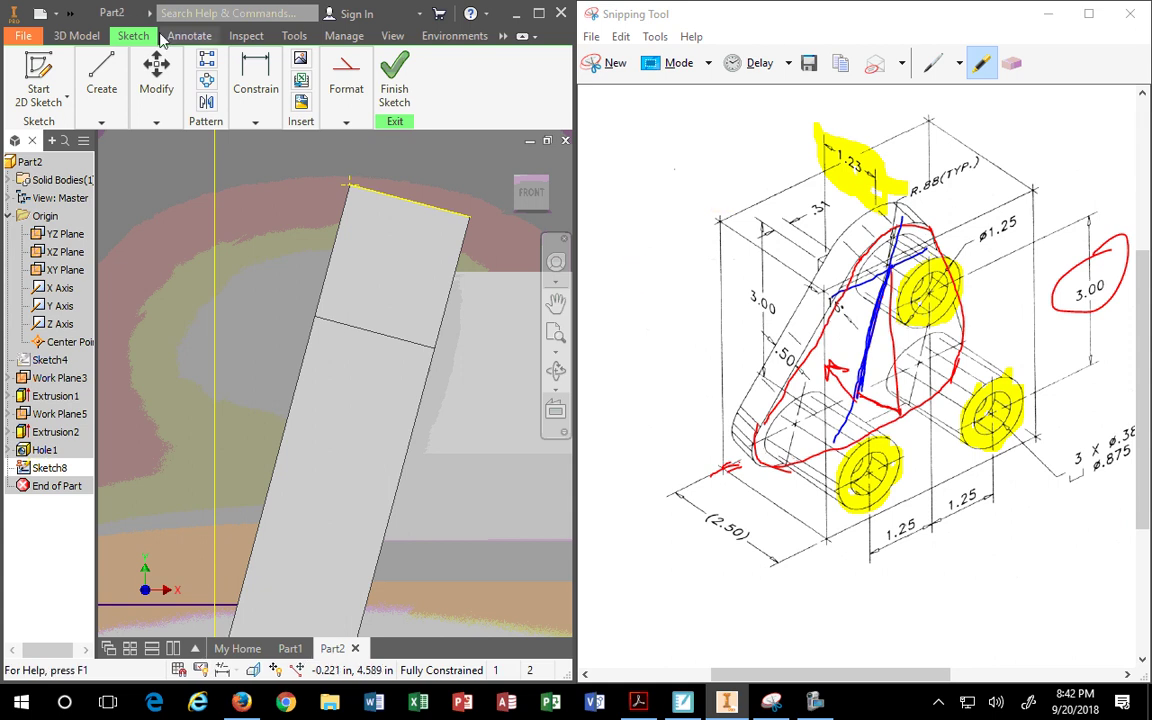
{"action": "scroll", "coordinate": [243, 172], "scroll_direction": "up", "scroll_amount": 3}
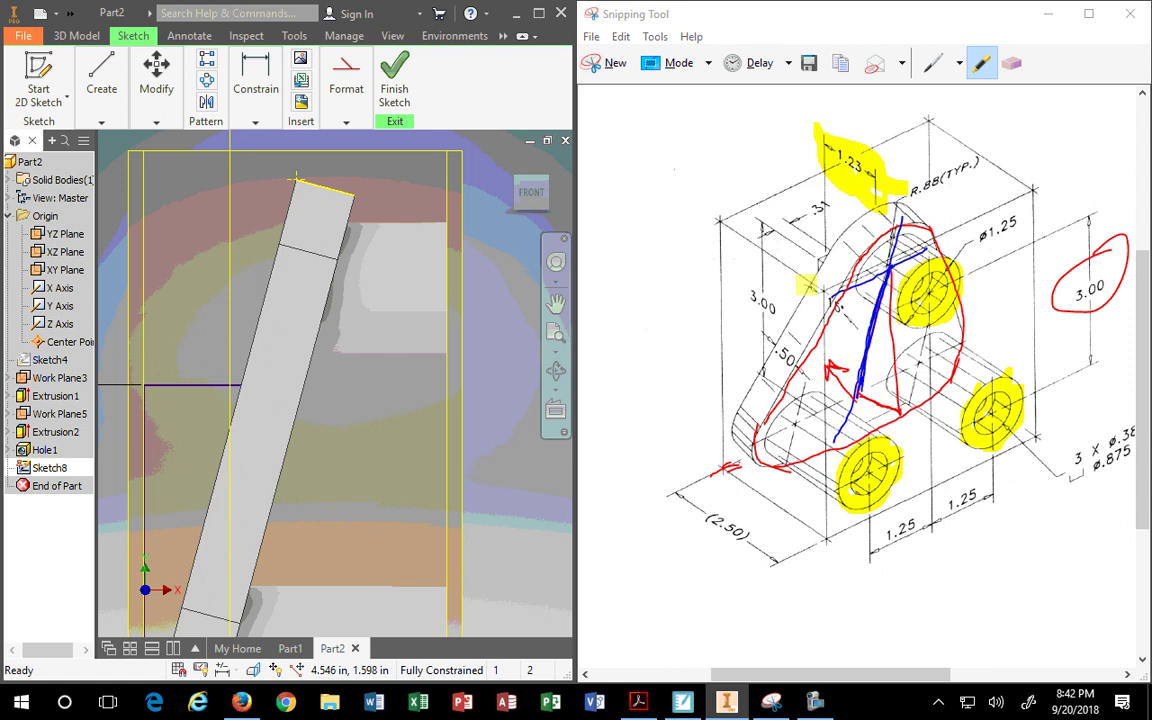
{"action": "scroll", "coordinate": [806, 286], "scroll_direction": "down", "scroll_amount": 1}
{"action": "scroll", "coordinate": [806, 286], "scroll_direction": "up", "scroll_amount": 1}
{"action": "scroll", "coordinate": [160, 384], "scroll_direction": "down", "scroll_amount": 5}
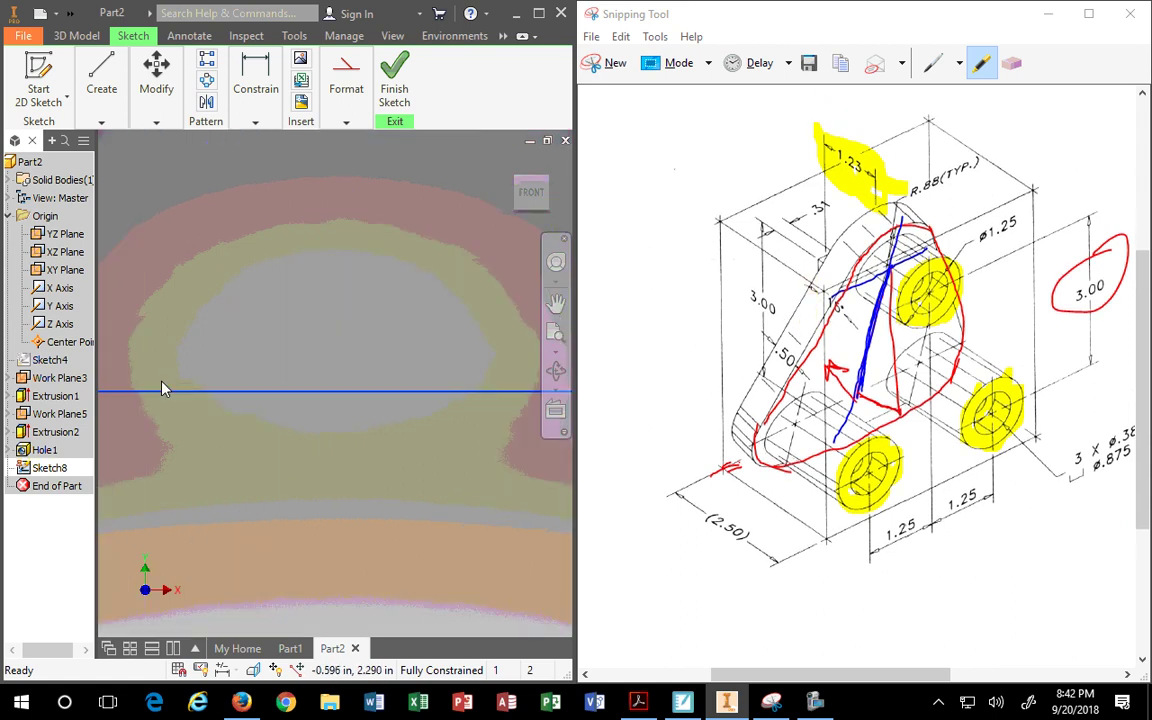
{"action": "scroll", "coordinate": [163, 389], "scroll_direction": "up", "scroll_amount": 3}
{"action": "scroll", "coordinate": [180, 420], "scroll_direction": "down", "scroll_amount": 3}
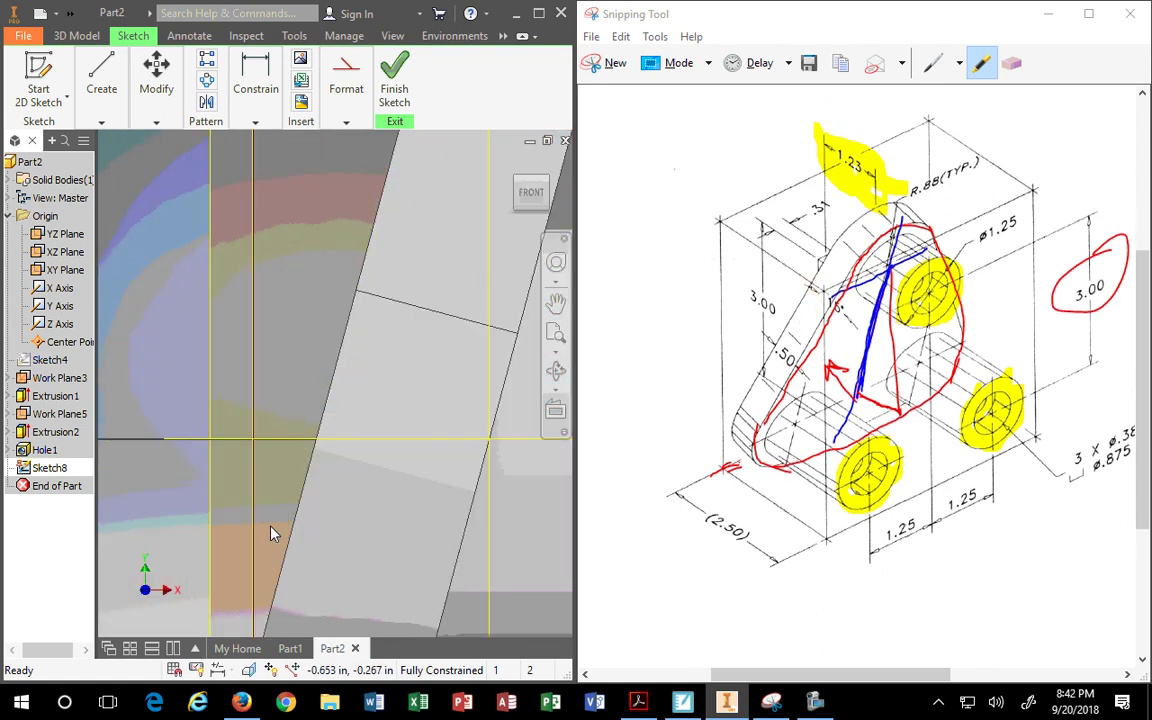
{"action": "scroll", "coordinate": [272, 533], "scroll_direction": "up", "scroll_amount": 2}
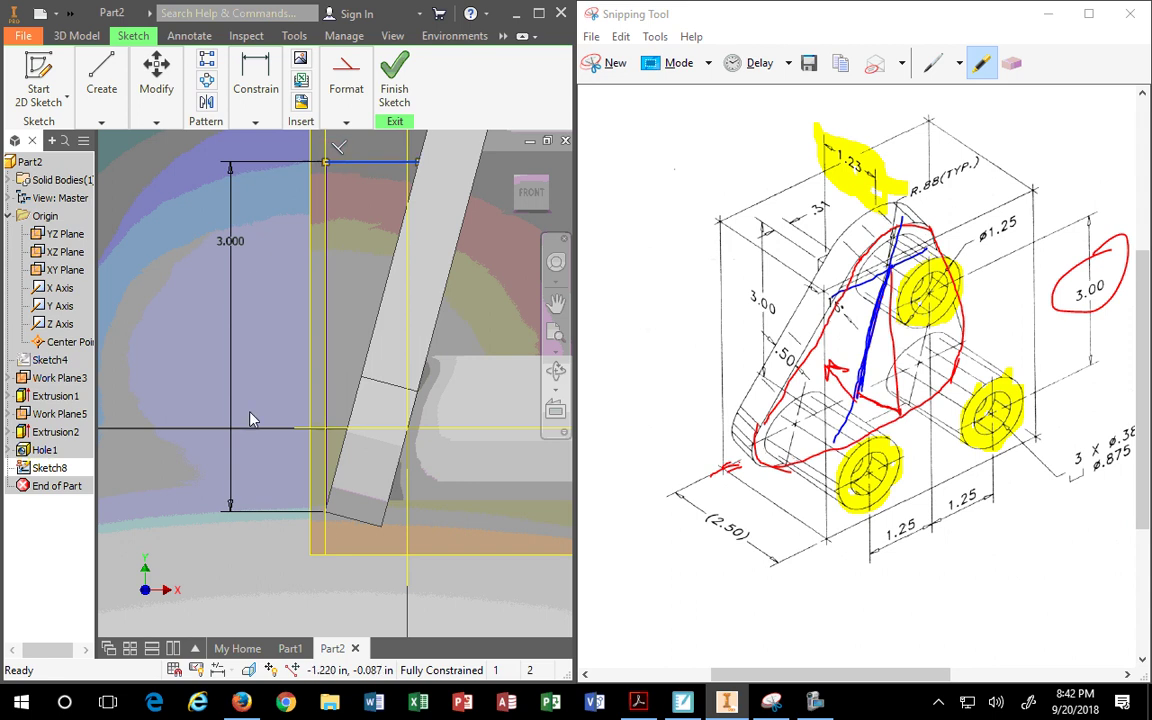
Delete the vertical 3.000 dimension, the check lines and the sketch point at the slanted plate's upper corner
{"action": "left_click", "coordinate": [252, 419]}
{"action": "left_click", "coordinate": [245, 247]}
{"action": "key", "text": "Delete"}
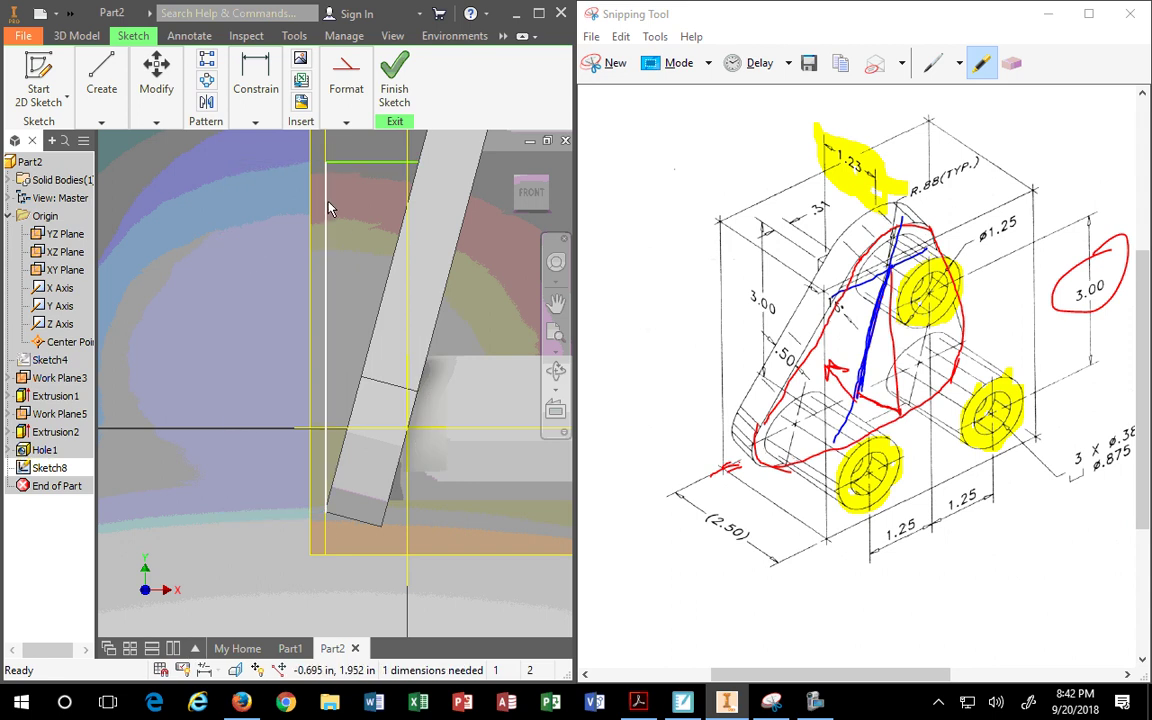
{"action": "scroll", "coordinate": [330, 207], "scroll_direction": "down", "scroll_amount": 1}
{"action": "scroll", "coordinate": [329, 188], "scroll_direction": "up", "scroll_amount": 4}
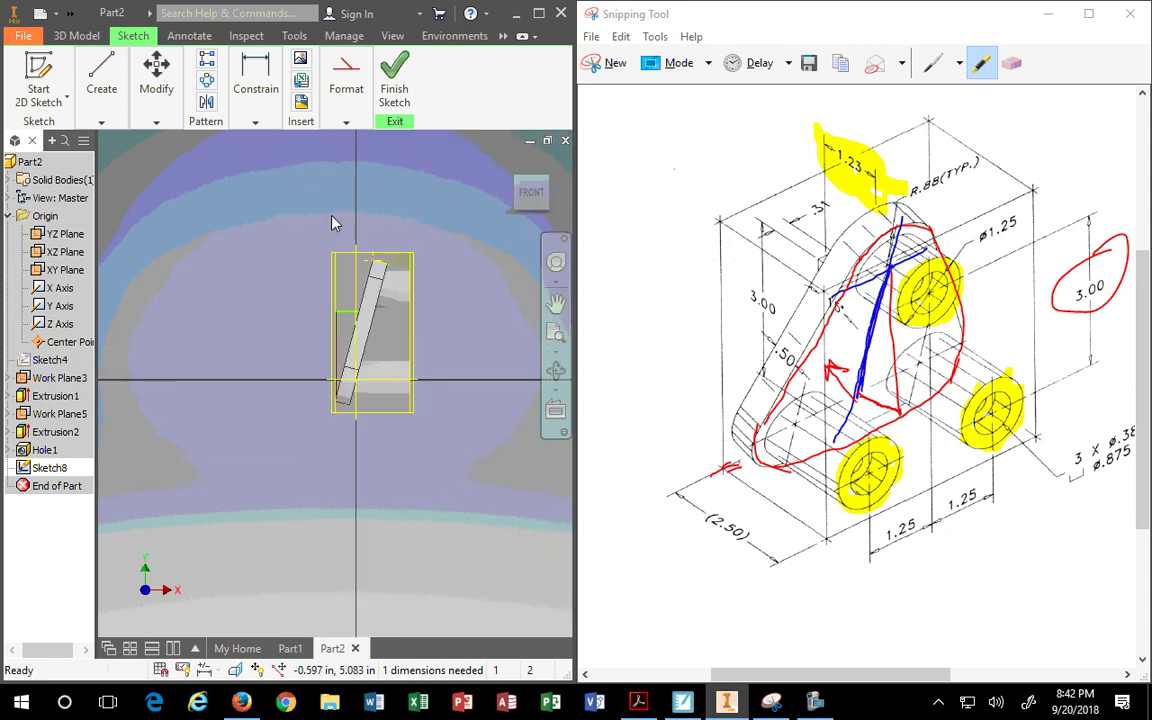
{"action": "mouse_move", "coordinate": [250, 182]}
{"action": "left_mouse_down"}
{"action": "mouse_move", "coordinate": [416, 428]}
{"action": "mouse_move", "coordinate": [401, 447]}
{"action": "left_mouse_up"}
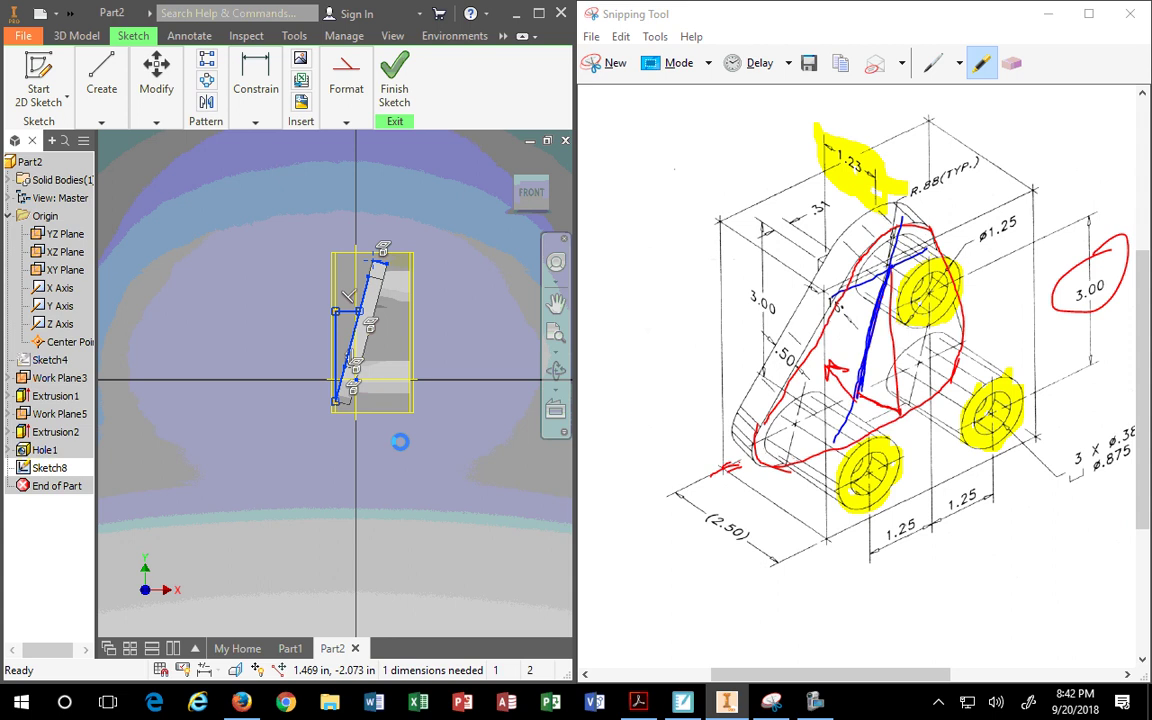
{"action": "key", "text": "Delete"}
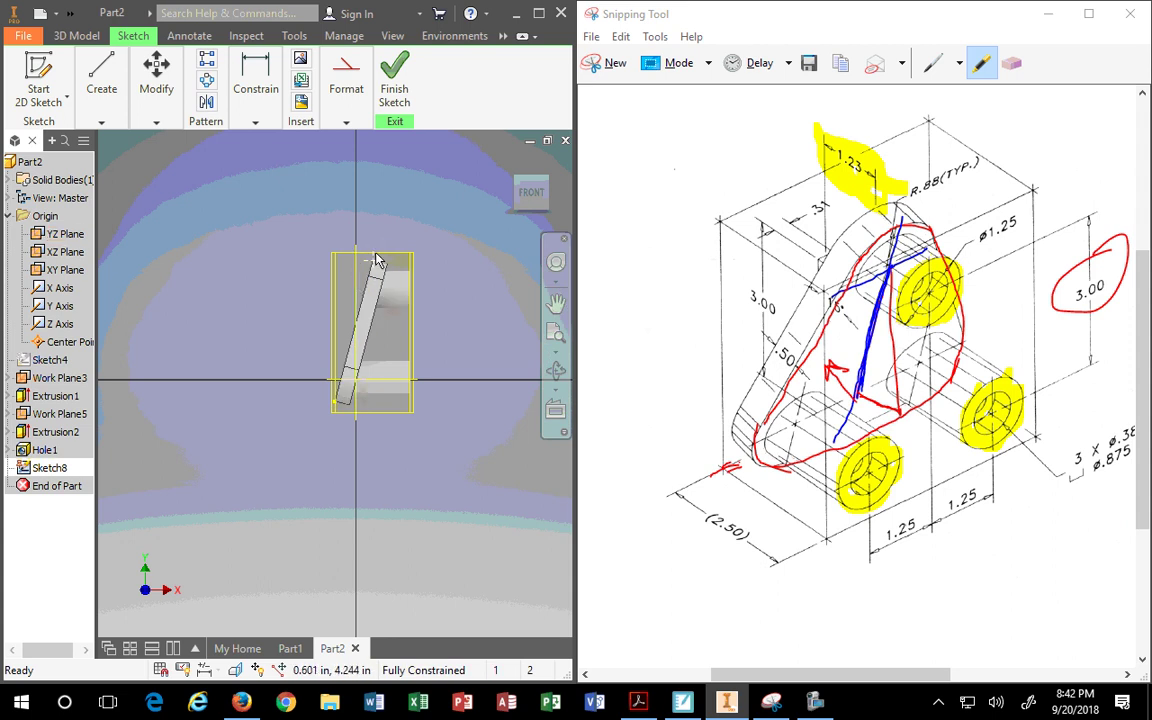
{"action": "scroll", "coordinate": [375, 260], "scroll_direction": "down", "scroll_amount": 2}
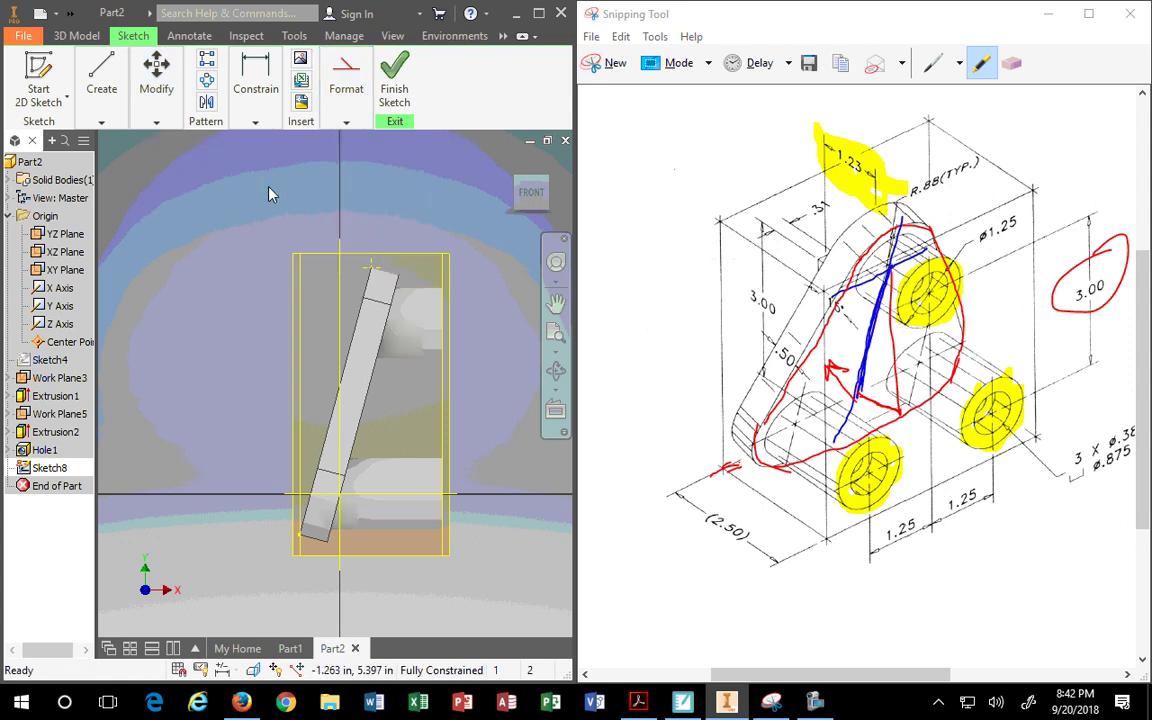
{"action": "left_click_drag", "start_coordinate": [268, 187], "coordinate": [398, 276]}
Sketch a right triangle about 0.89 in wide and 2.27 in high beside the slanted plate, with its horizontal side on top
{"action": "mouse_move", "coordinate": [101, 80]}
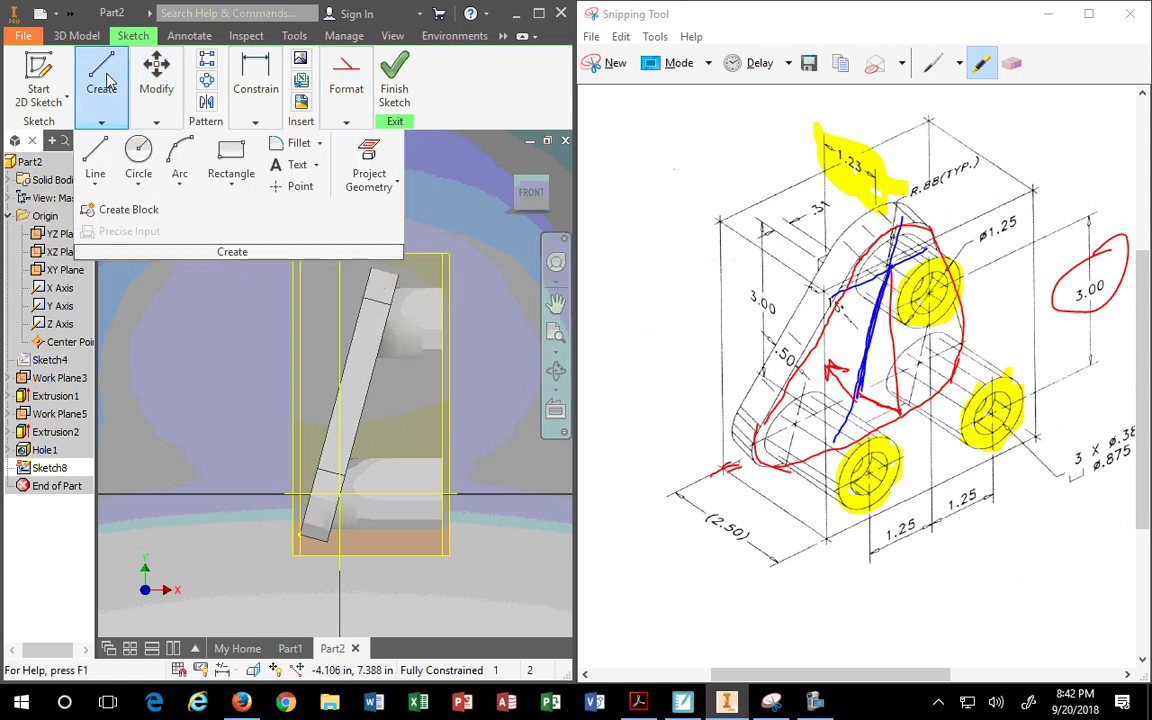
{"action": "left_click", "coordinate": [95, 158]}
{"action": "left_click", "coordinate": [196, 430]}
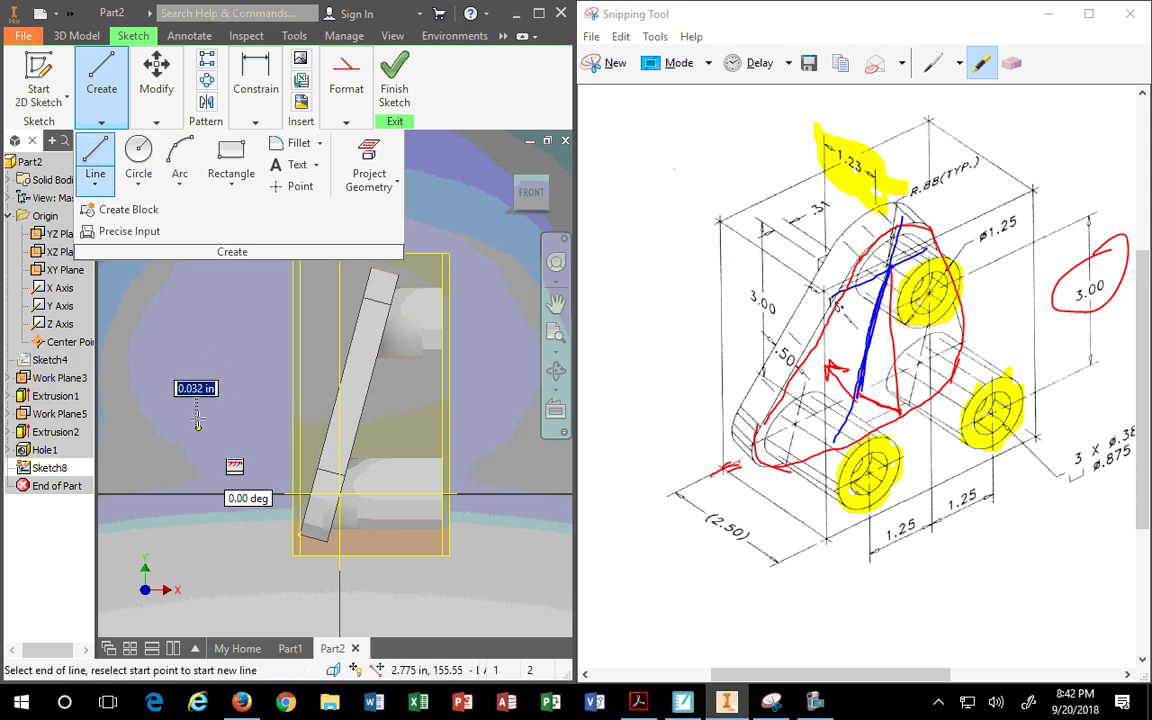
{"action": "left_click", "coordinate": [196, 299]}
{"action": "left_click", "coordinate": [246, 299]}
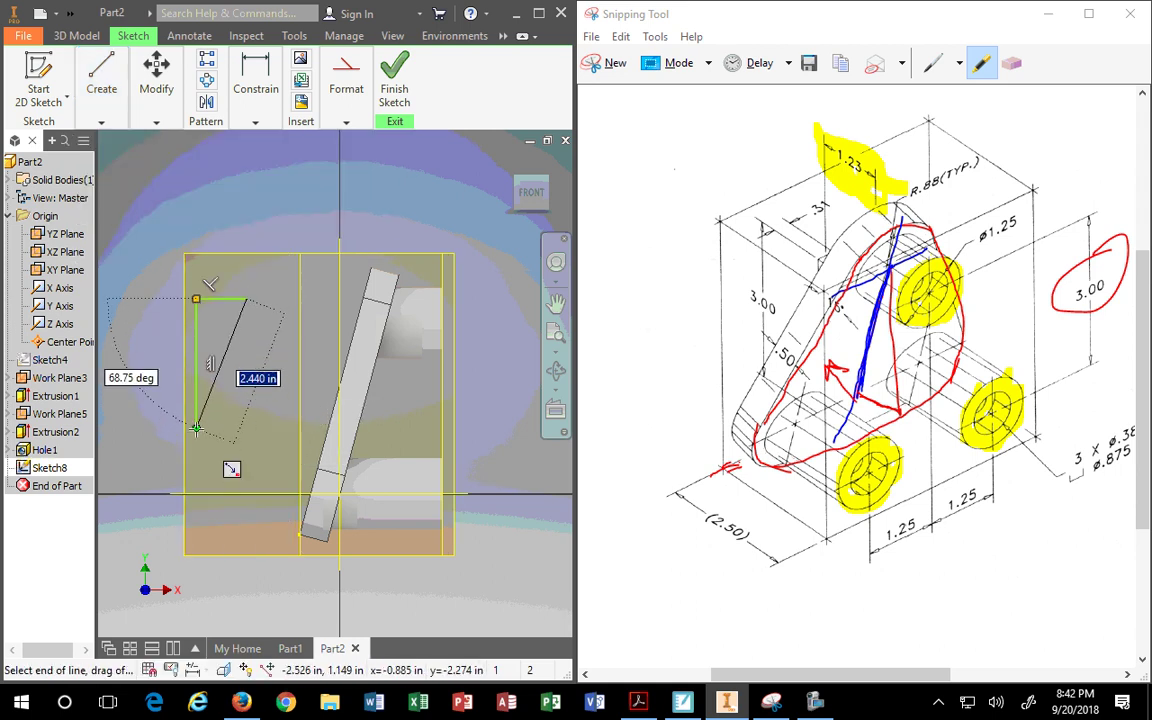
{"action": "left_click", "coordinate": [196, 428]}
{"action": "key", "text": "Escape"}
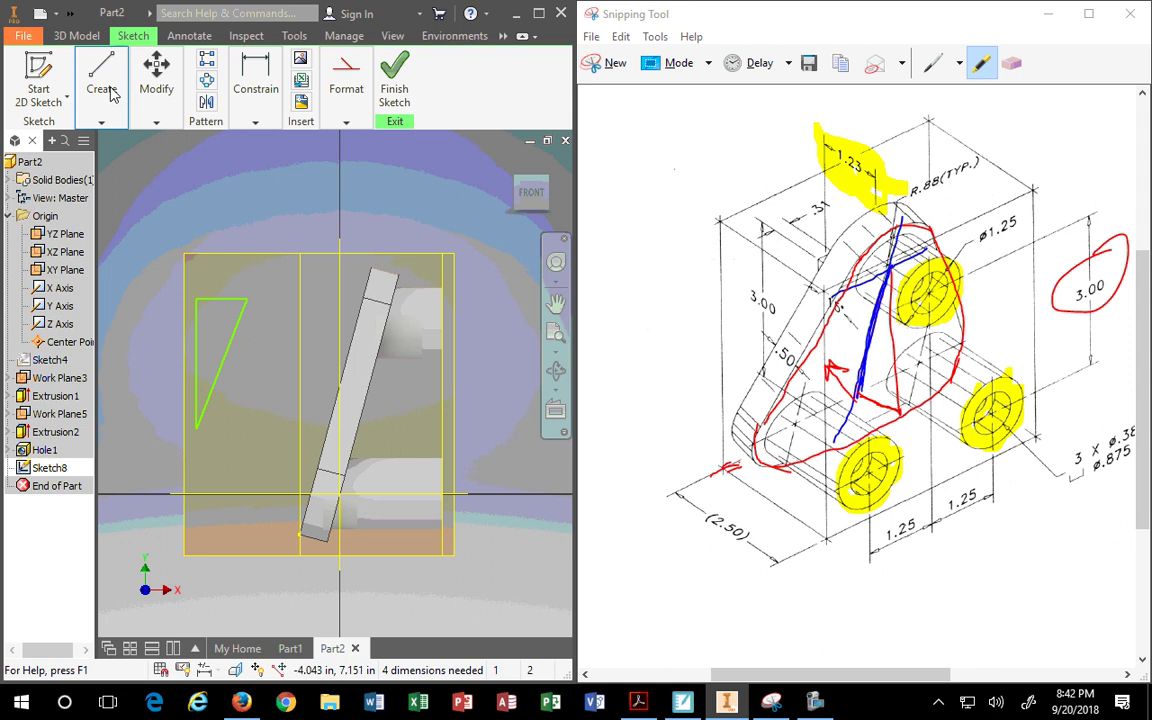
Dimension the triangle's vertical side and set it to 3 in
{"action": "left_click", "coordinate": [256, 88]}
{"action": "left_click", "coordinate": [252, 172]}
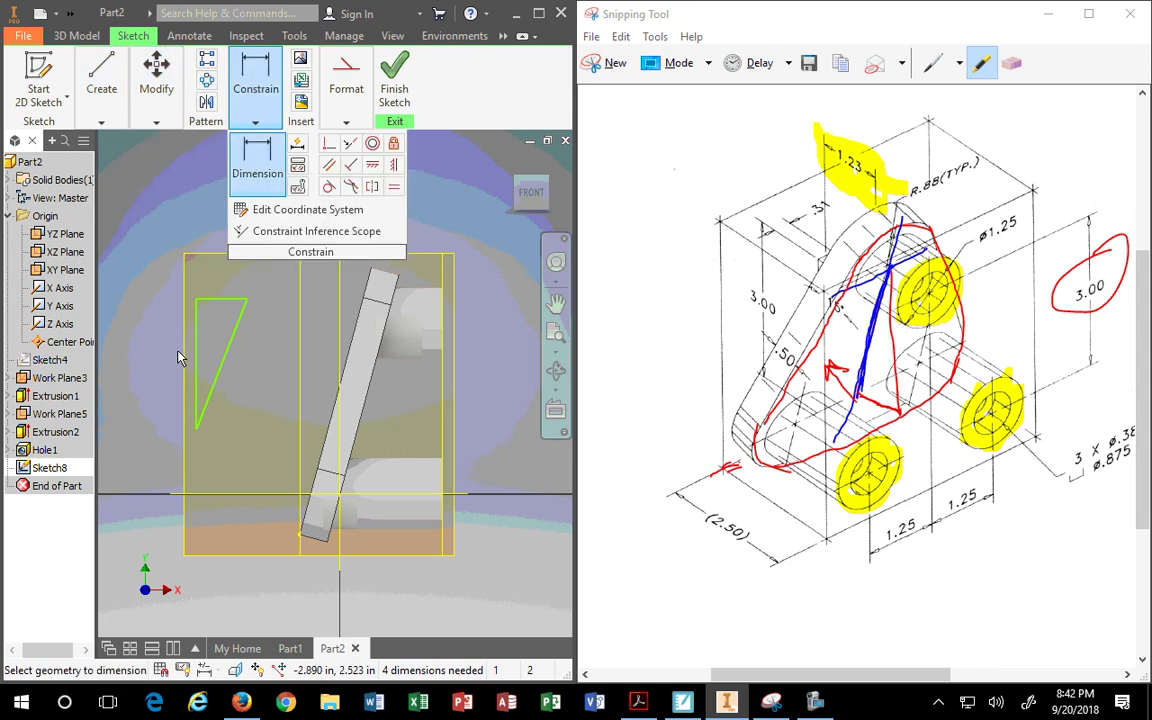
{"action": "left_click", "coordinate": [162, 343]}
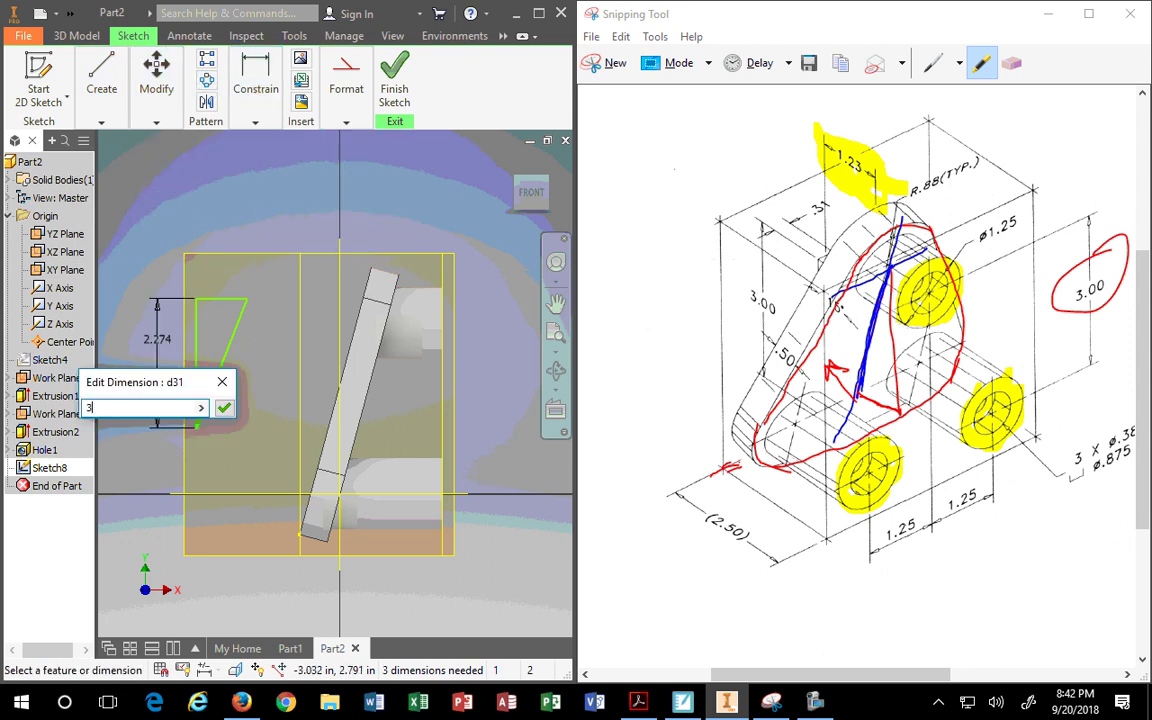
{"action": "key", "text": "Return"}
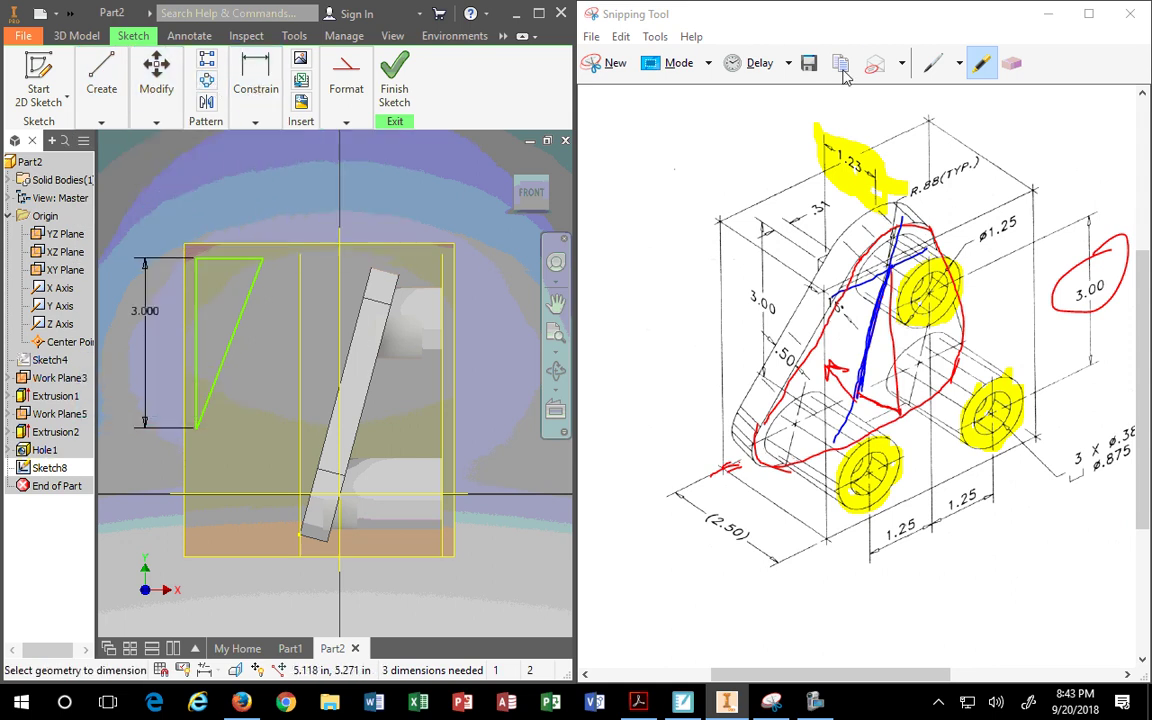
Dimension the triangle's horizontal top side and set it to 1.23 in
{"action": "left_click", "coordinate": [228, 258]}
{"action": "left_click", "coordinate": [231, 195]}
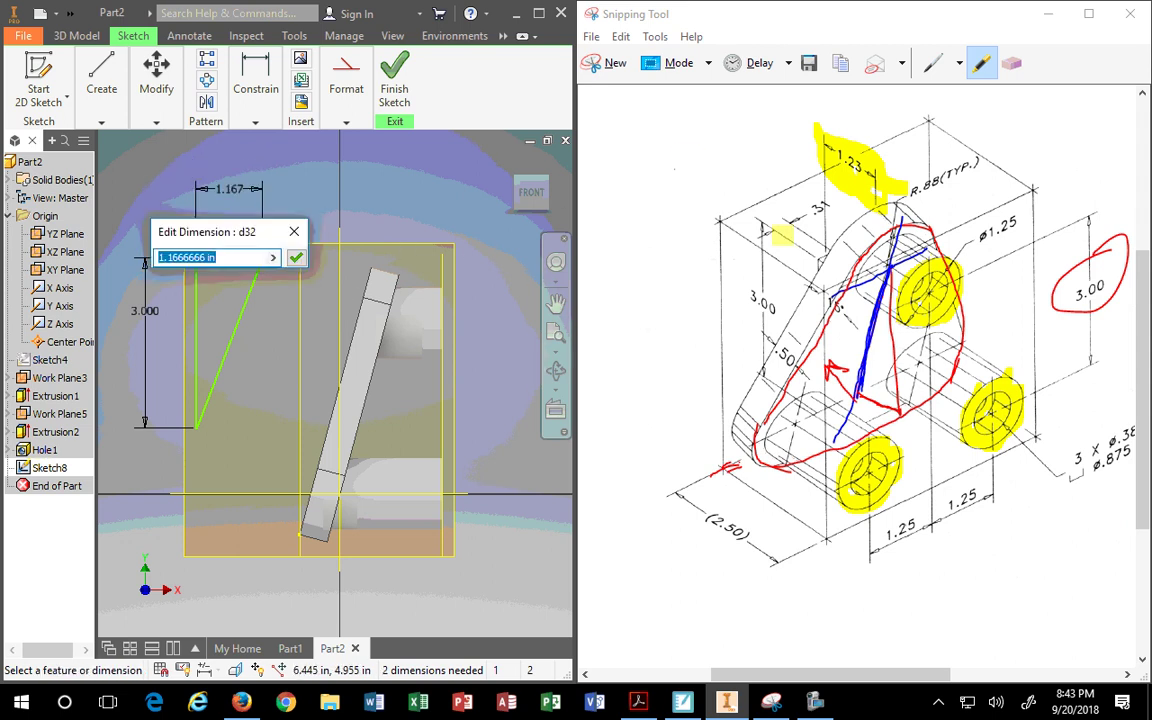
{"action": "left_click", "coordinate": [845, 269]}
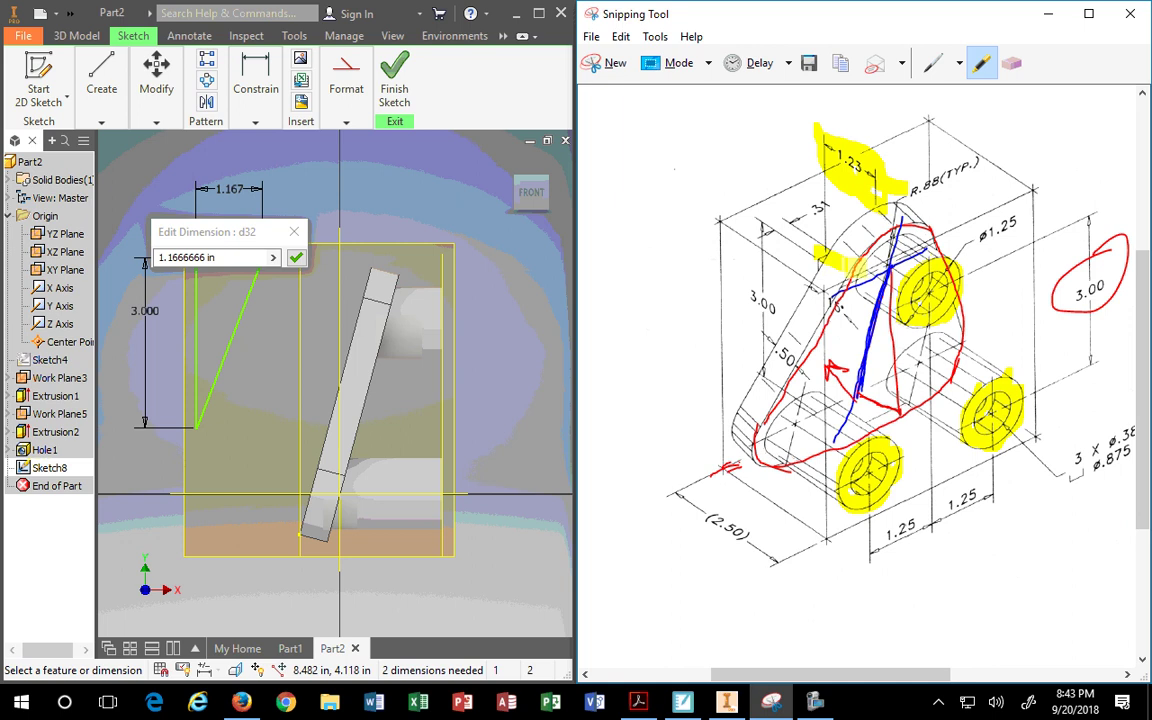
{"action": "left_click", "coordinate": [190, 231]}
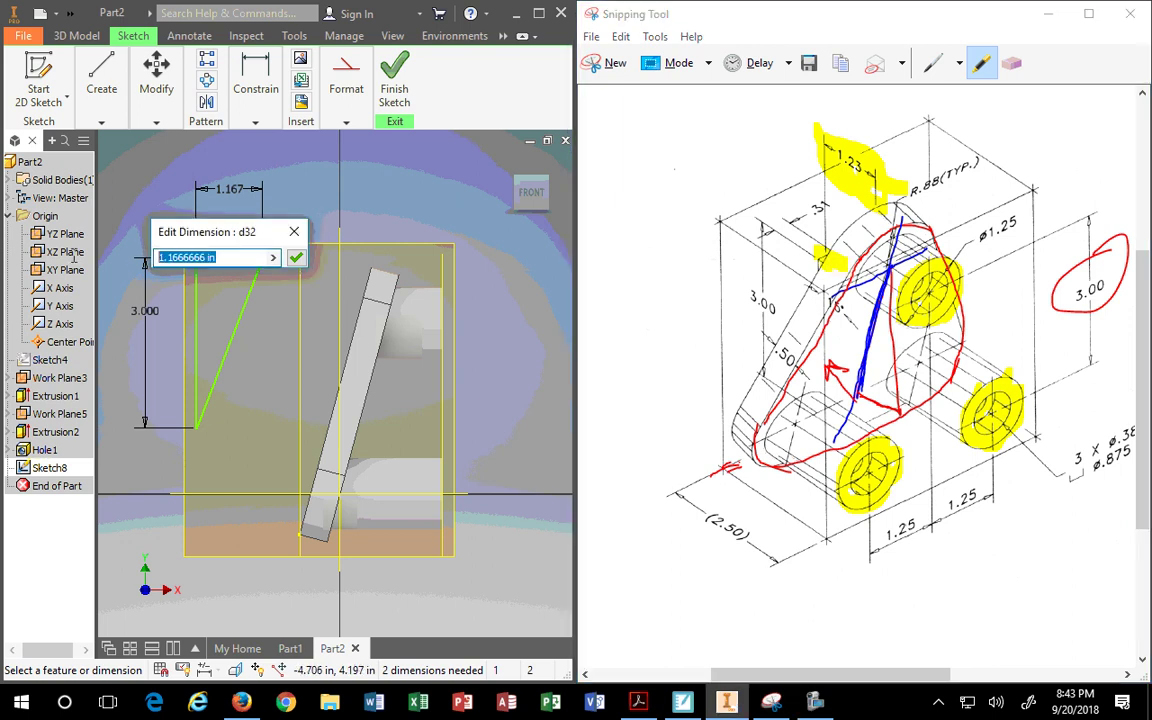
{"action": "type", "text": "1.23"}
{"action": "key", "text": "Return"}
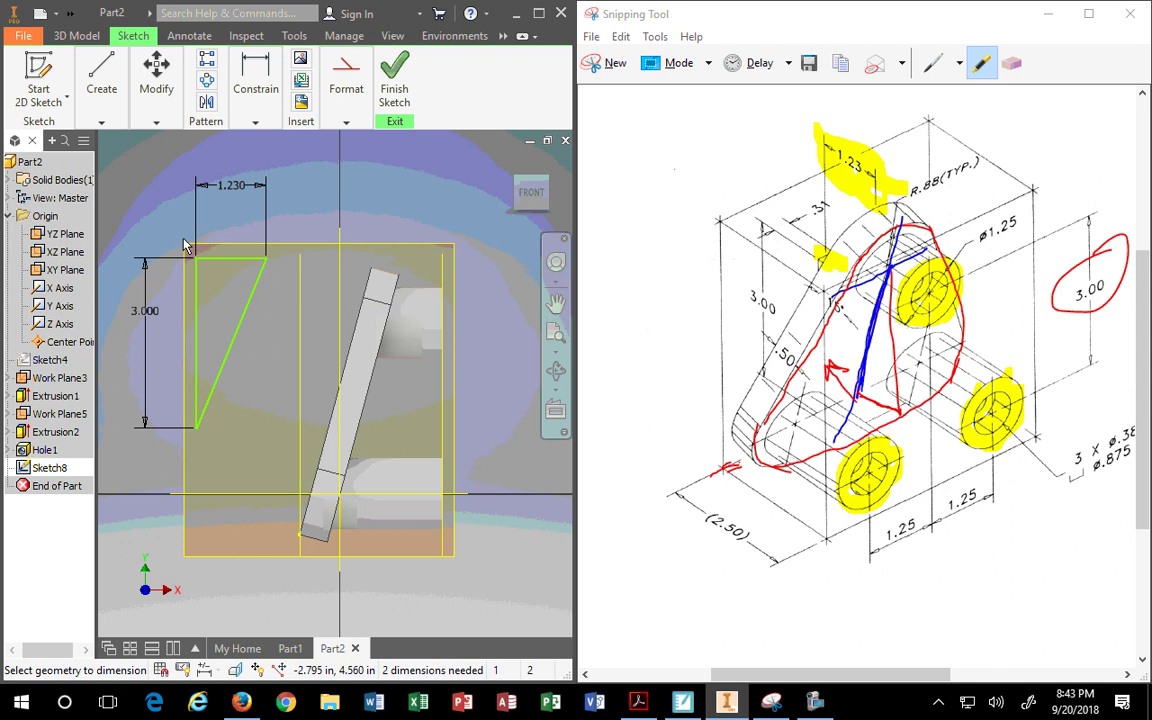
{"action": "key", "text": "Escape"}
Try to make the triangle's hypotenuse collinear with the slanted plate's outer edge
{"action": "left_click", "coordinate": [246, 314]}
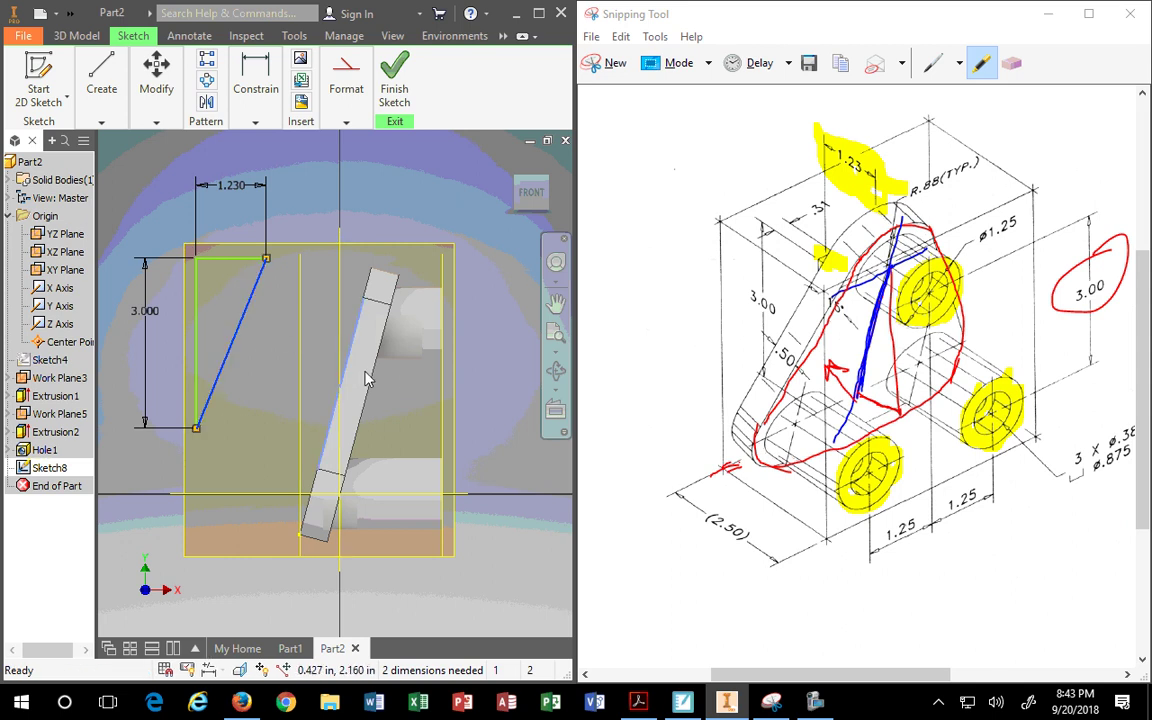
{"action": "left_click", "coordinate": [346, 121]}
{"action": "left_click", "coordinate": [255, 122]}
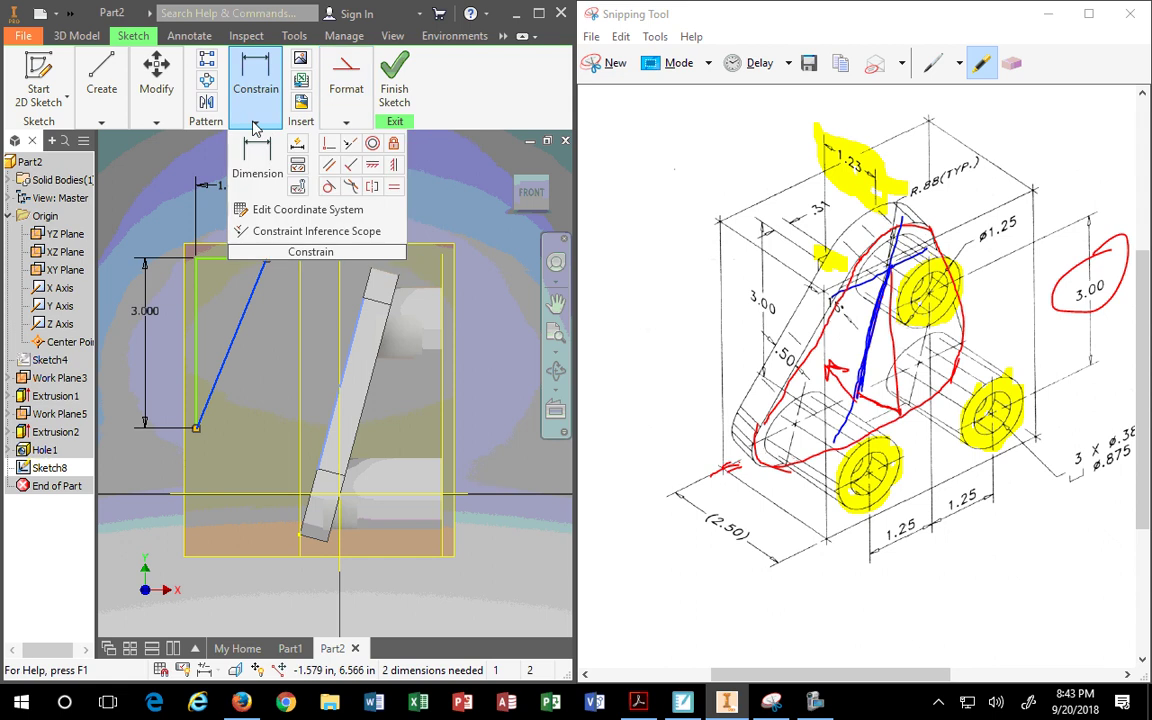
{"action": "left_click", "coordinate": [349, 148]}
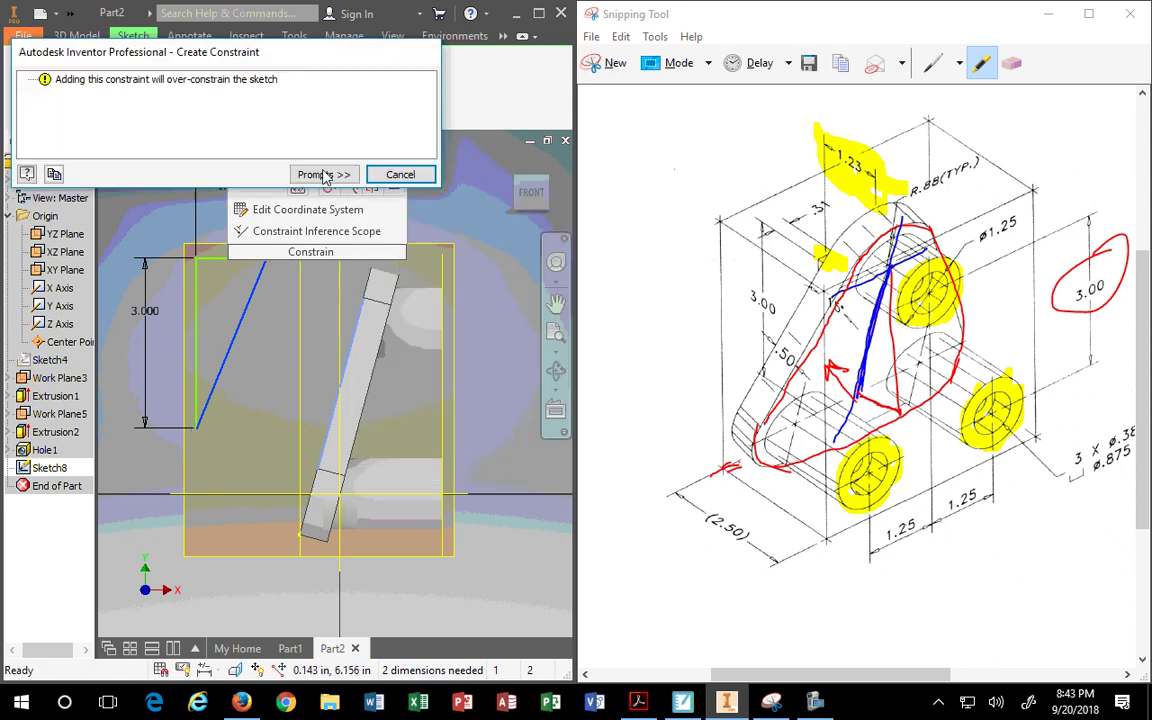
{"action": "left_click", "coordinate": [397, 173]}
Move the dimensioned triangle closer to the slanted plate
{"action": "mouse_move", "coordinate": [251, 298]}
{"action": "left_mouse_down"}
{"action": "mouse_move", "coordinate": [308, 345]}
{"action": "mouse_move", "coordinate": [327, 335]}
{"action": "mouse_move", "coordinate": [315, 328]}
{"action": "left_mouse_up"}
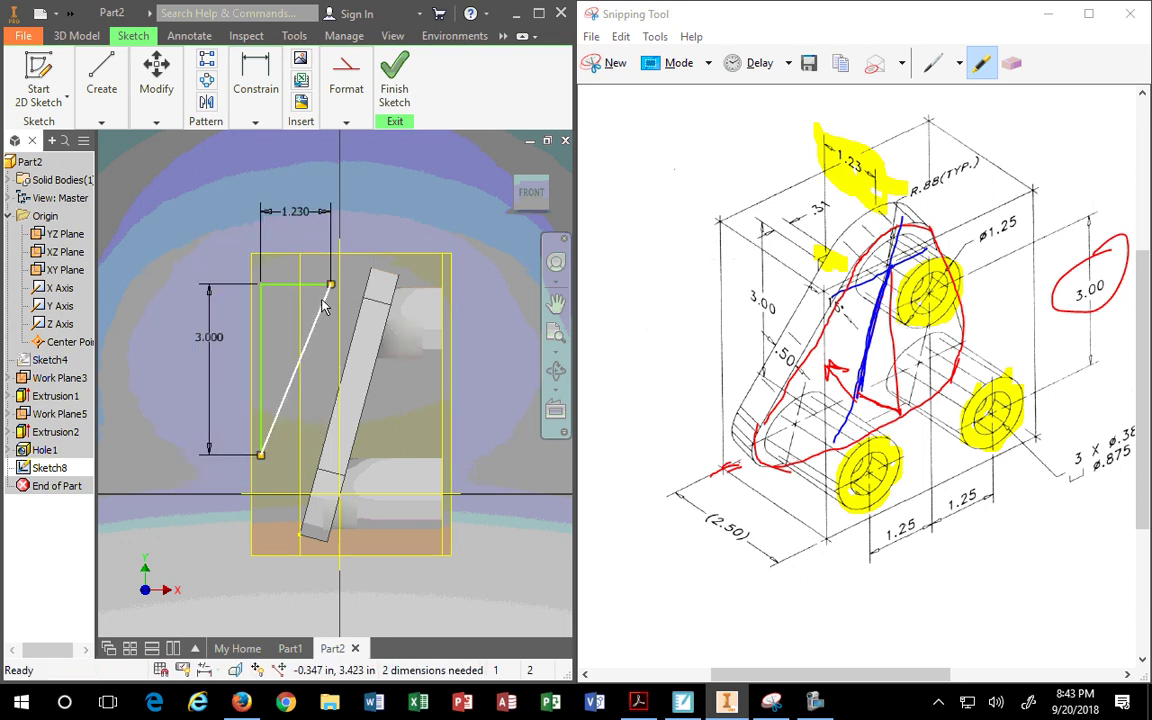
Move the check triangle against the slanted plate's outer edge and remove the 1.23 in dimension from its top side
{"action": "mouse_move", "coordinate": [260, 458]}
{"action": "left_mouse_down"}
{"action": "mouse_move", "coordinate": [245, 430]}
{"action": "mouse_move", "coordinate": [285, 395]}
{"action": "mouse_move", "coordinate": [272, 433]}
{"action": "mouse_move", "coordinate": [289, 474]}
{"action": "left_mouse_up"}
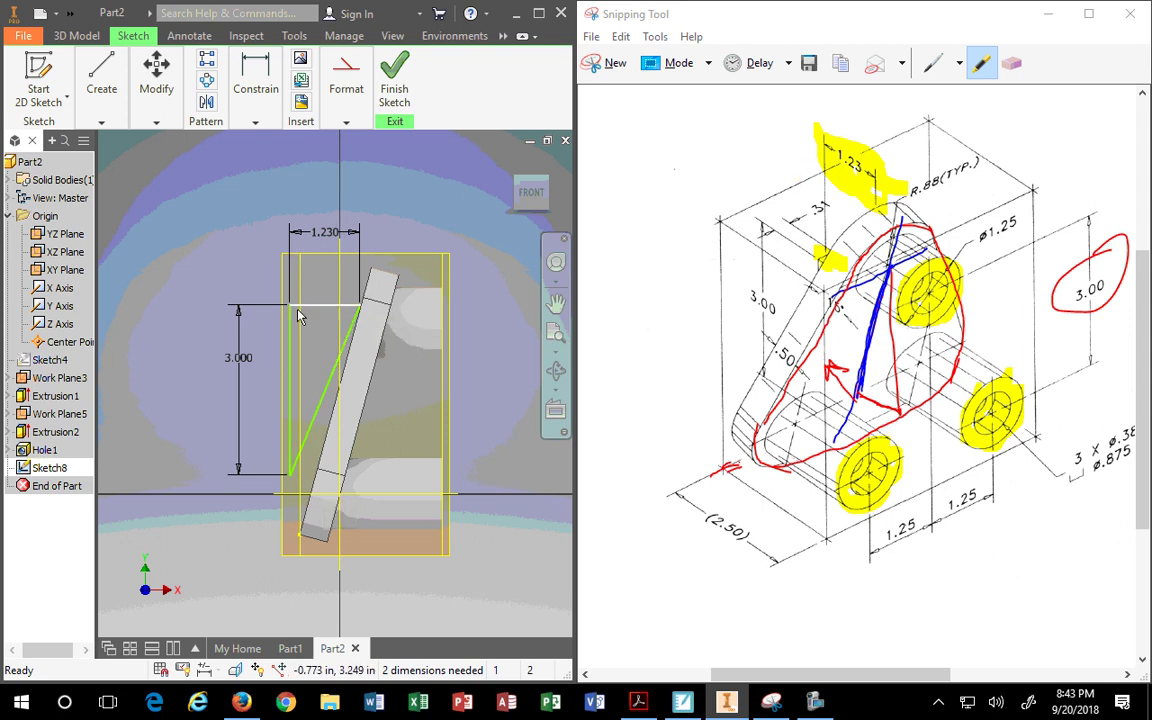
{"action": "middle_click_drag", "start_coordinate": [301, 314], "coordinate": [238, 304]}
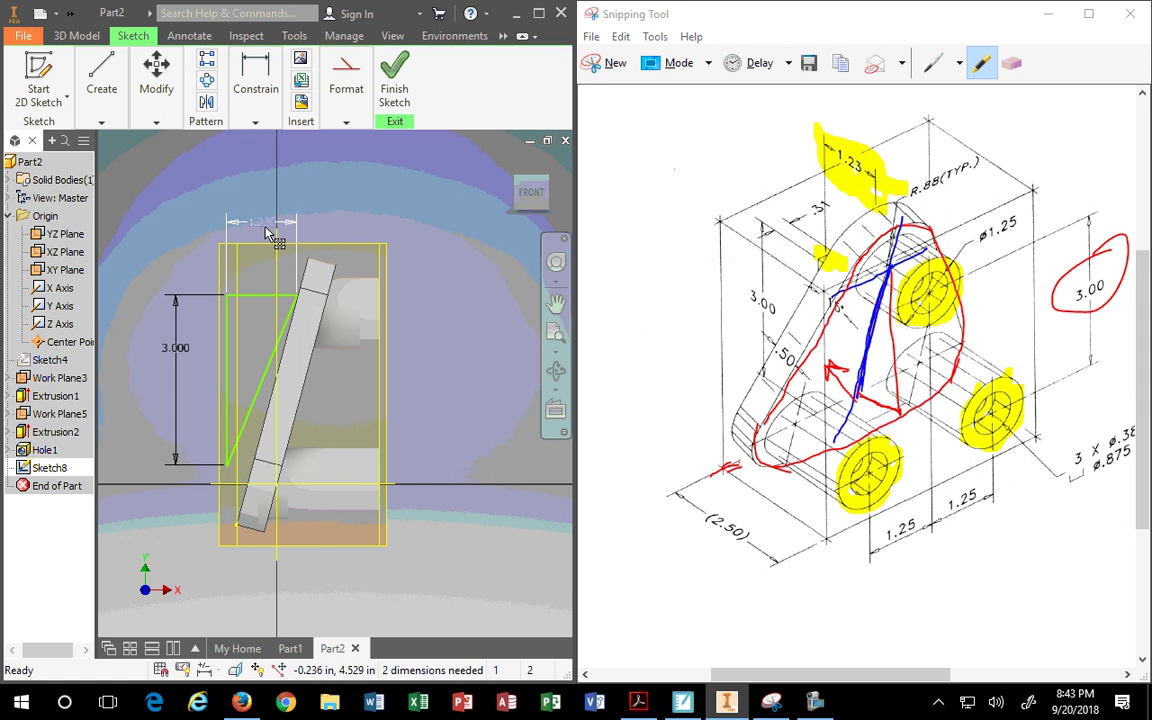
{"action": "scroll", "coordinate": [278, 255], "scroll_direction": "up", "scroll_amount": 2}
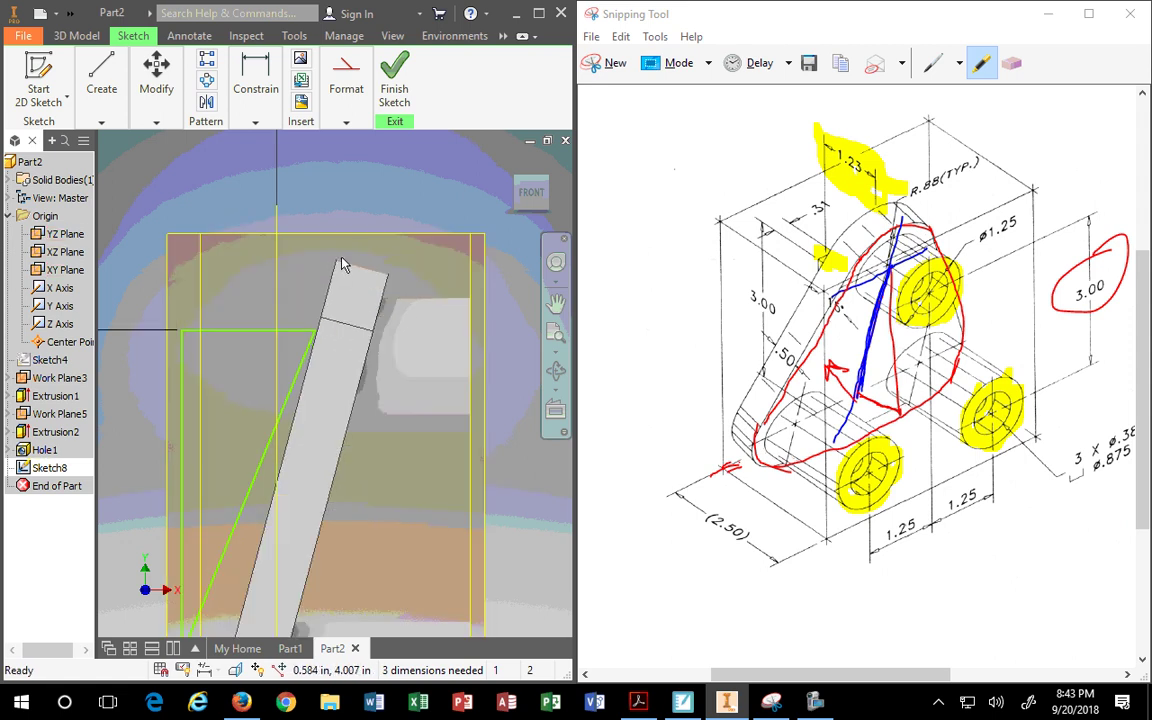
{"action": "scroll", "coordinate": [300, 343], "scroll_direction": "down", "scroll_amount": 2}
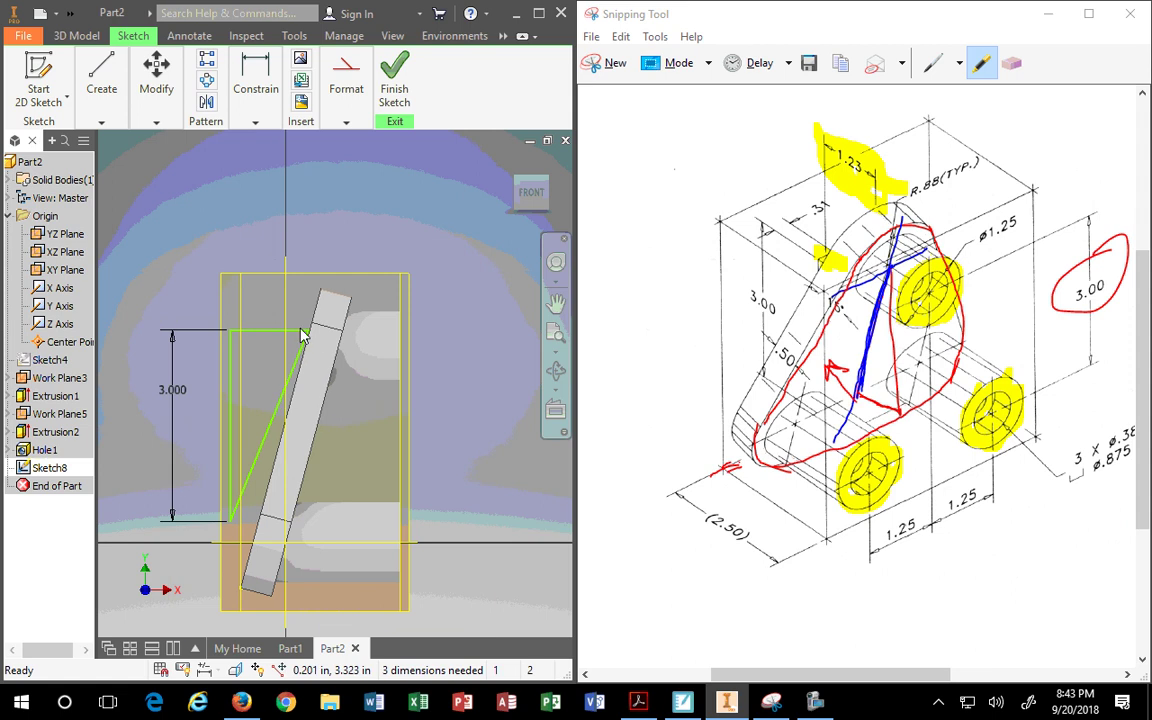
Make the triangle's hypotenuse collinear with the slanted plate's outer edge
{"action": "left_click", "coordinate": [277, 415]}
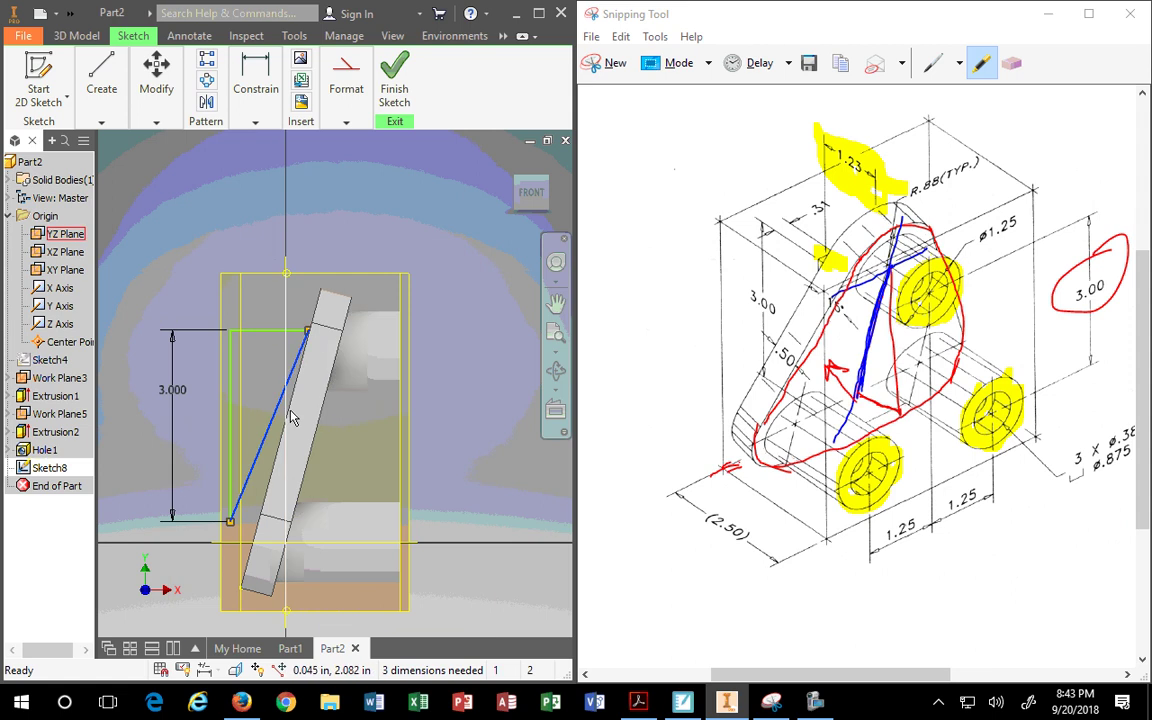
{"action": "left_click", "coordinate": [287, 409], "text": "ctrl"}
{"action": "left_click", "coordinate": [190, 229]}
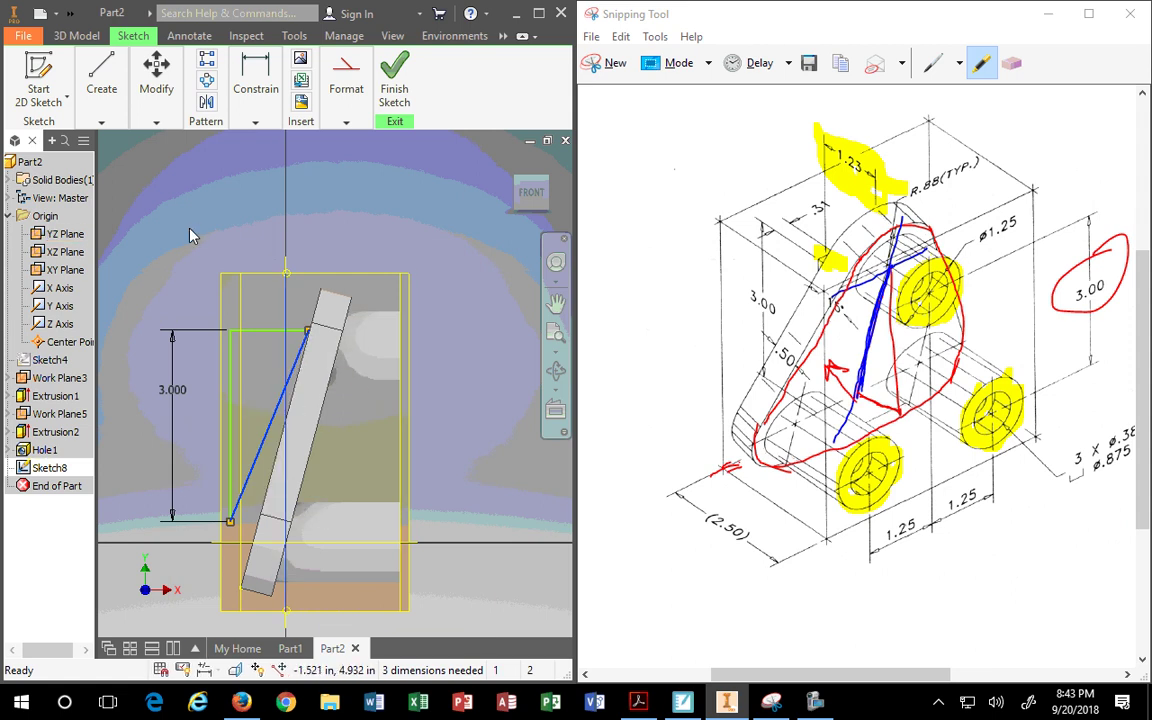
{"action": "left_click", "coordinate": [277, 420]}
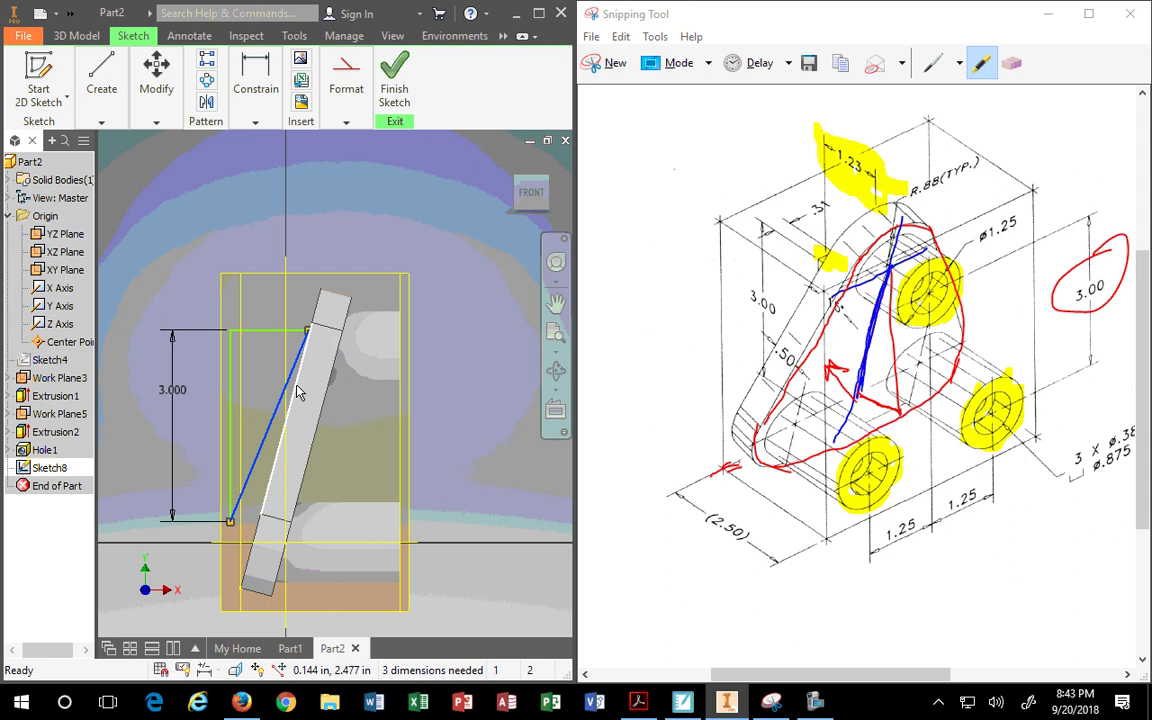
{"action": "left_click", "coordinate": [255, 121]}
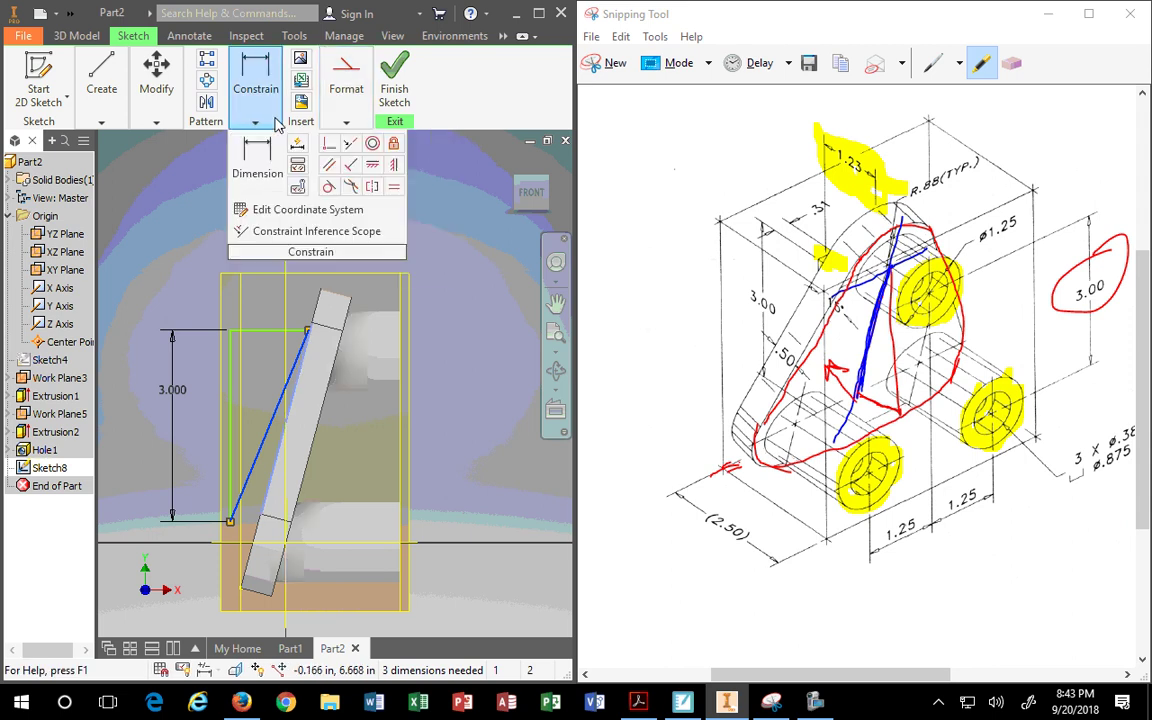
{"action": "left_click", "coordinate": [350, 150]}
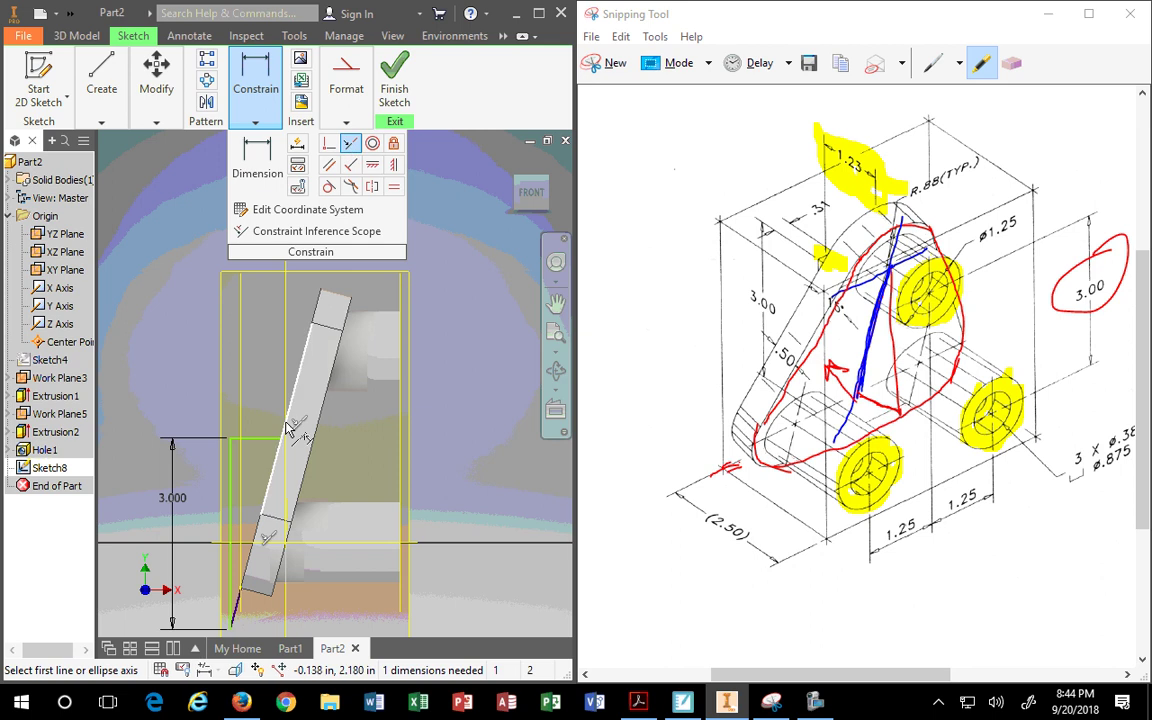
Place a sketch point at the upper outer corner of the slanted plate
{"action": "scroll", "coordinate": [300, 447], "scroll_direction": "down", "scroll_amount": 5}
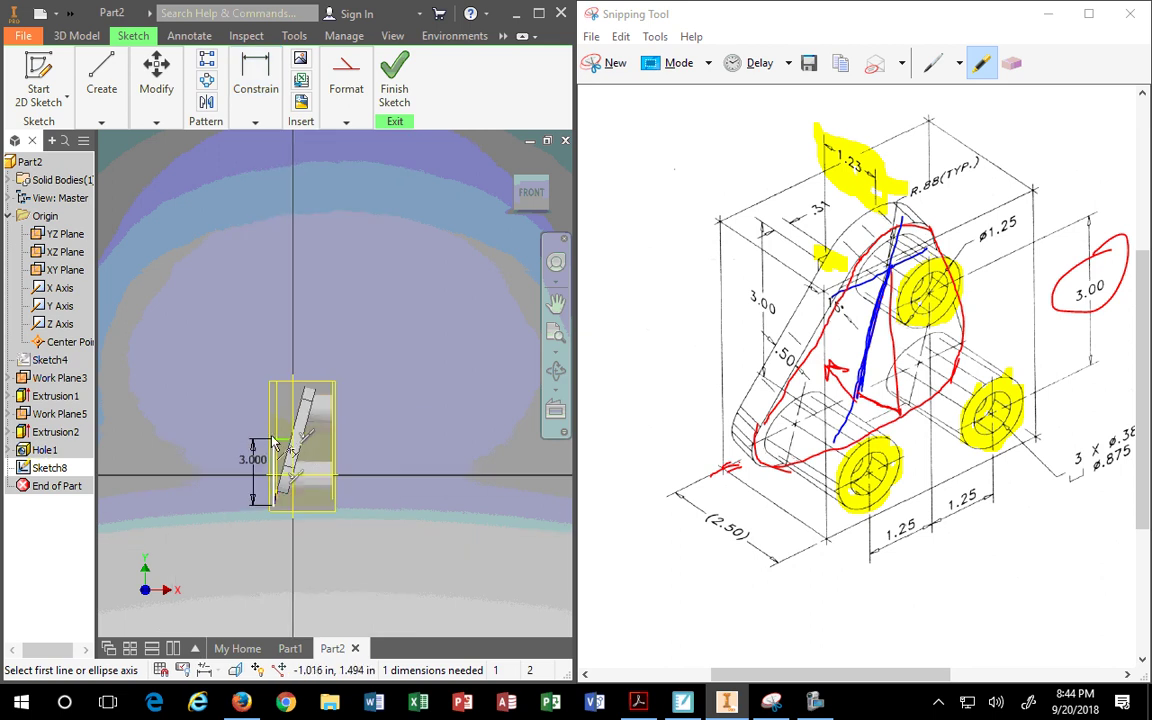
{"action": "mouse_move", "coordinate": [287, 440]}
{"action": "left_mouse_down"}
{"action": "mouse_move", "coordinate": [297, 420]}
{"action": "mouse_move", "coordinate": [305, 428]}
{"action": "mouse_move", "coordinate": [337, 342]}
{"action": "mouse_move", "coordinate": [301, 408]}
{"action": "mouse_move", "coordinate": [286, 512]}
{"action": "mouse_move", "coordinate": [300, 455]}
{"action": "left_mouse_up"}
{"action": "scroll", "coordinate": [213, 365], "scroll_direction": "down", "scroll_amount": 3}
{"action": "left_click", "coordinate": [255, 121]}
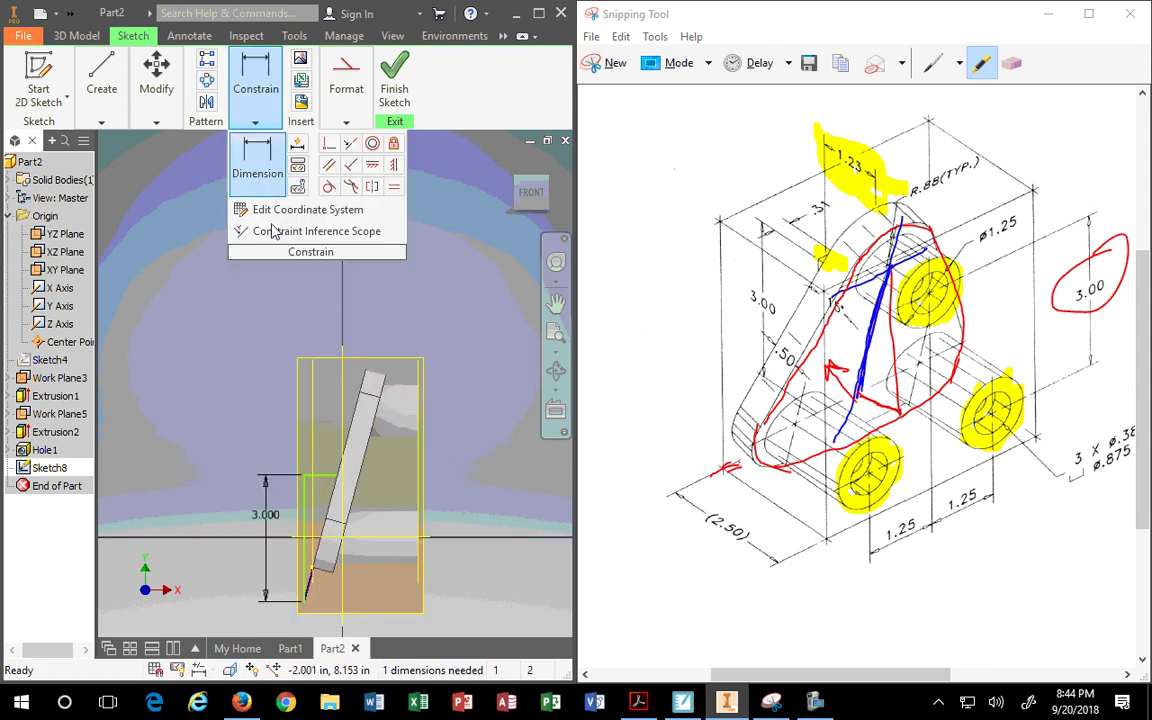
{"action": "left_click", "coordinate": [155, 121]}
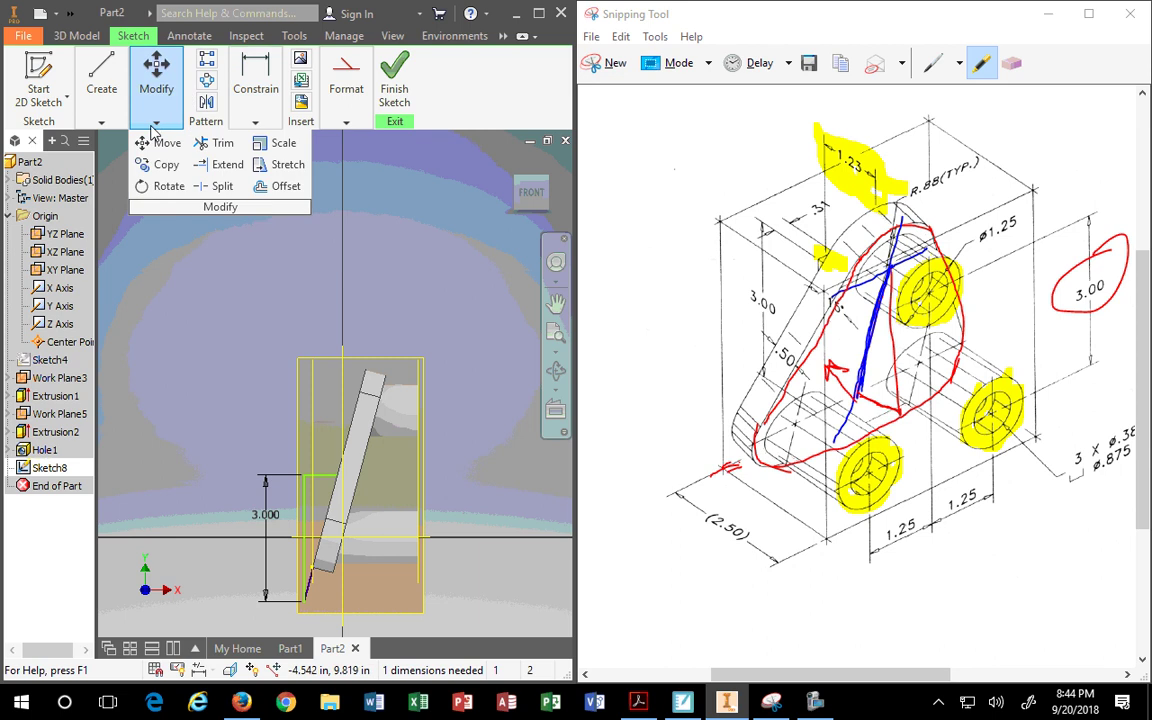
{"action": "left_click", "coordinate": [113, 113]}
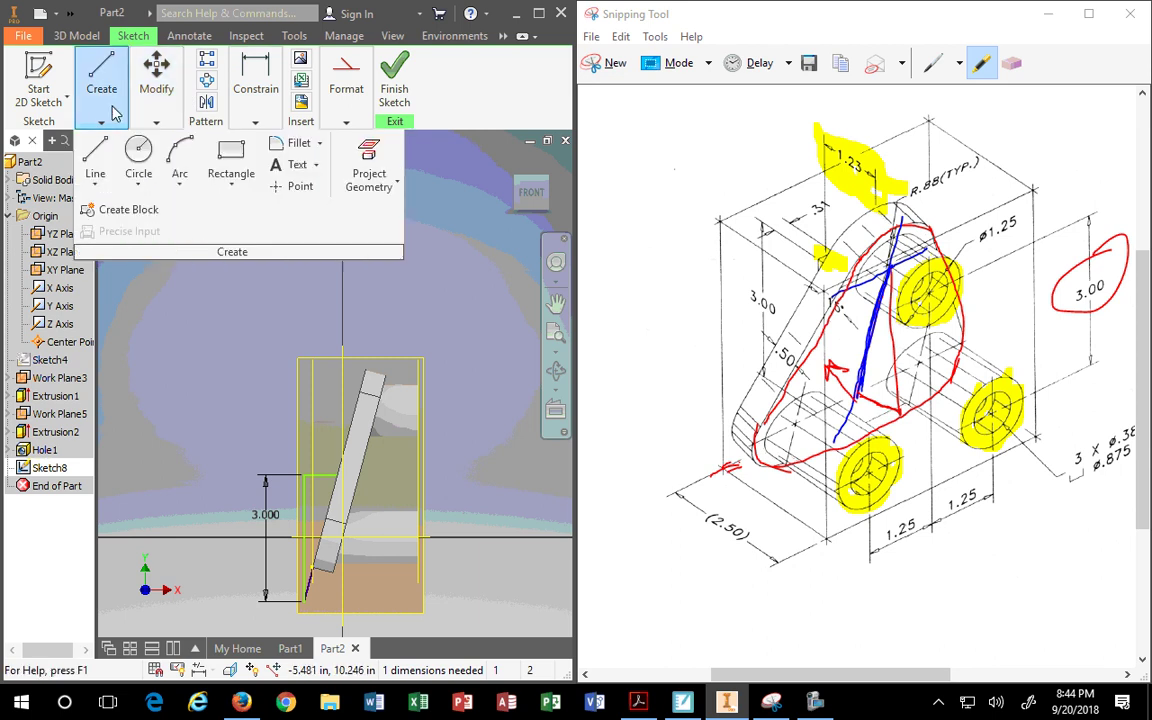
{"action": "left_click", "coordinate": [300, 187]}
{"action": "scroll", "coordinate": [368, 392], "scroll_direction": "down", "scroll_amount": 3}
{"action": "scroll", "coordinate": [418, 353], "scroll_direction": "up", "scroll_amount": 4}
{"action": "scroll", "coordinate": [418, 353], "scroll_direction": "up", "scroll_amount": 2}
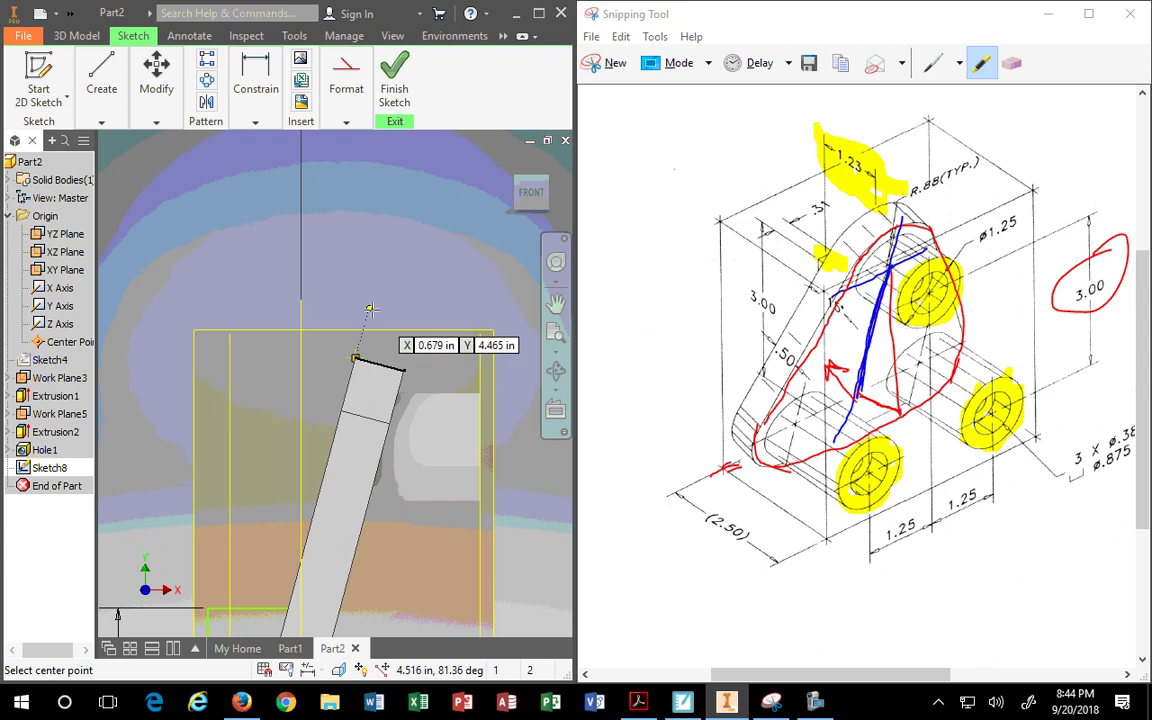
{"action": "key", "text": "Escape"}
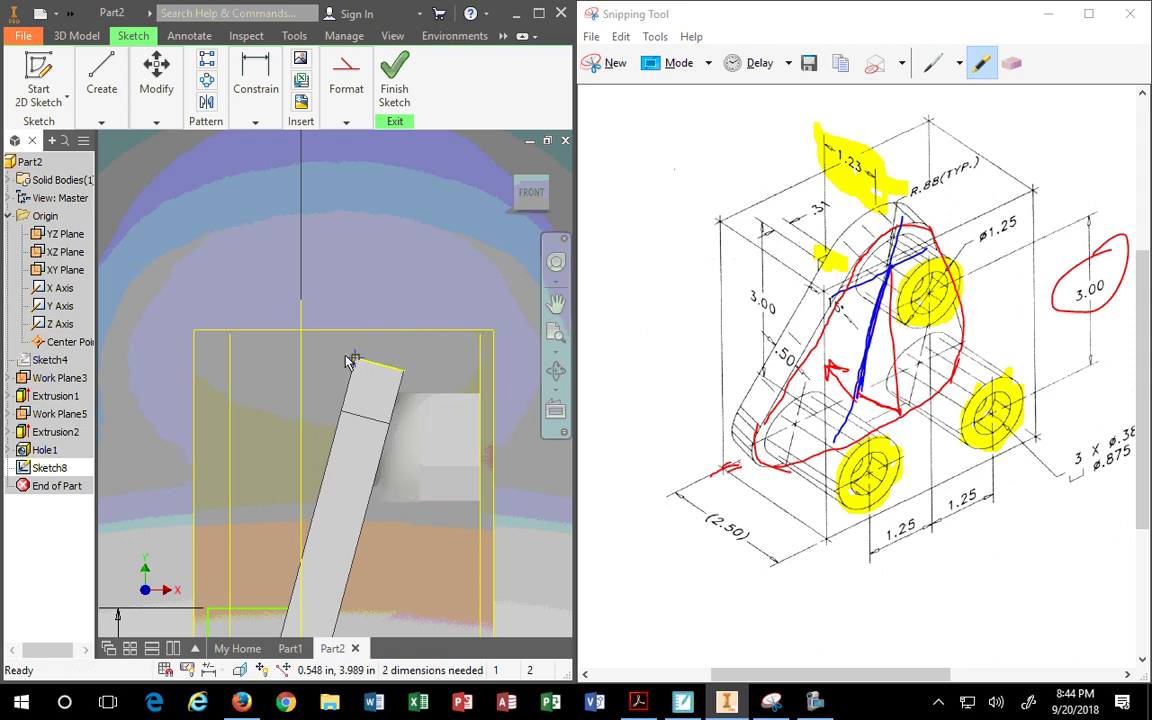
{"action": "scroll", "coordinate": [376, 308], "scroll_direction": "up", "scroll_amount": 2}
{"action": "scroll", "coordinate": [376, 308], "scroll_direction": "down", "scroll_amount": 4}
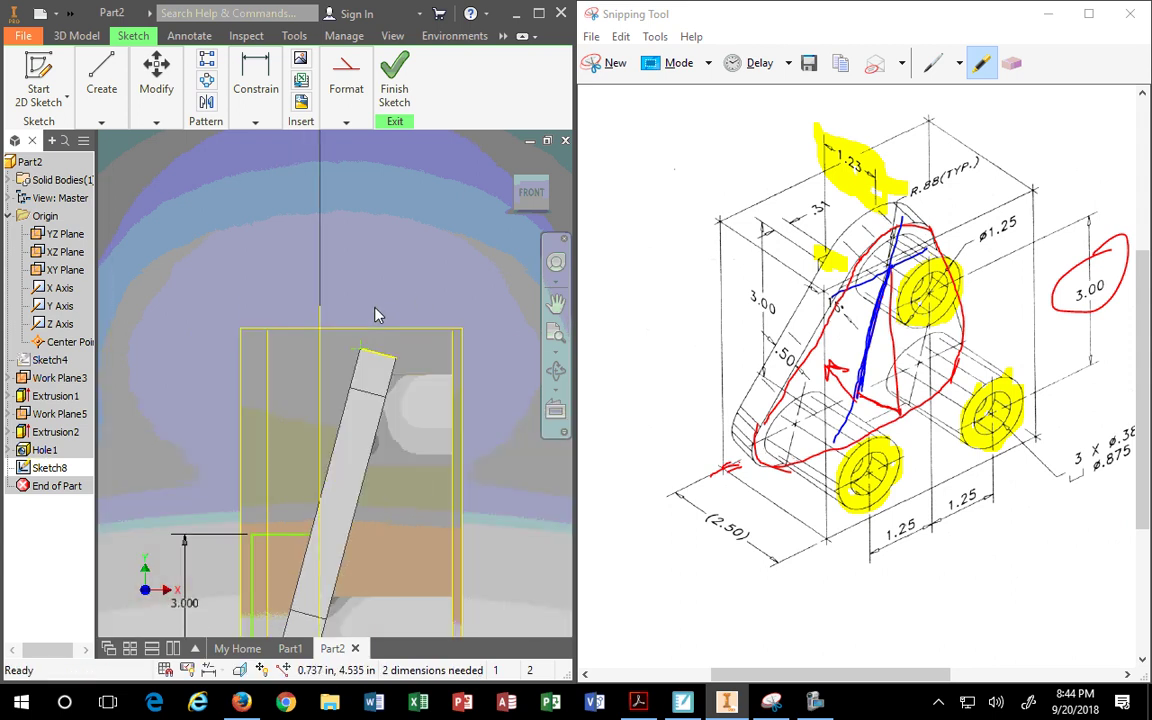
Dimension the horizontal distance between the triangle's vertical side and the sketch point and set it to 1.23 in
{"action": "left_click", "coordinate": [243, 90]}
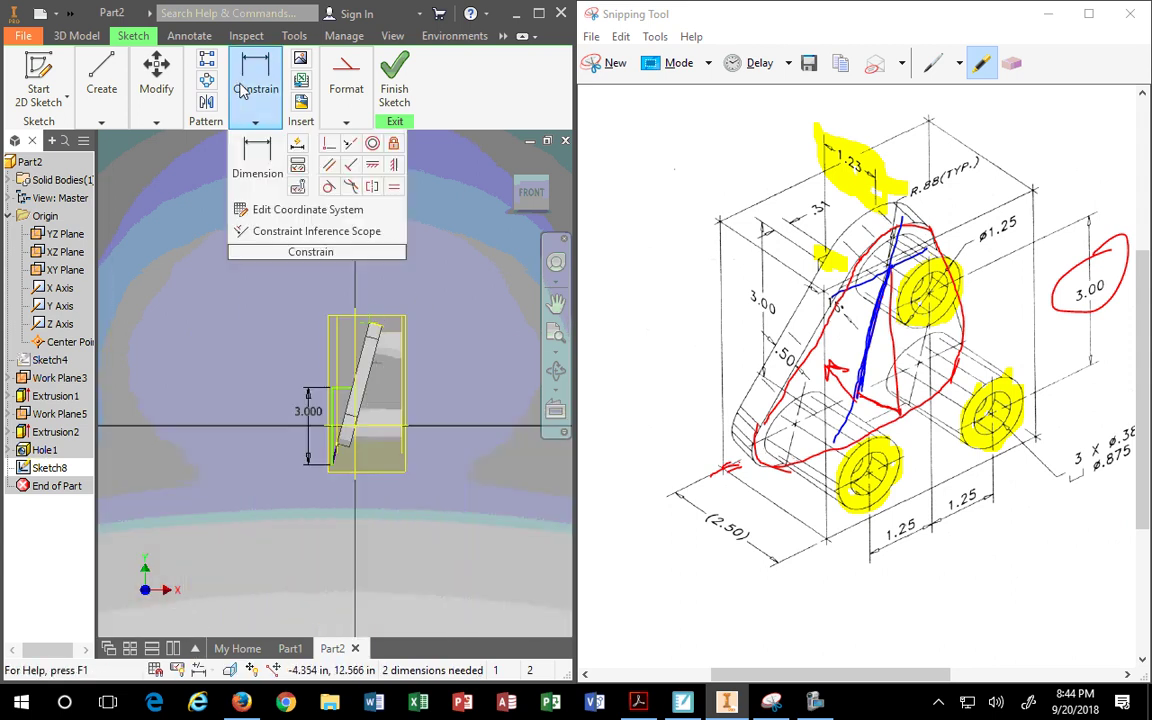
{"action": "left_click", "coordinate": [257, 152]}
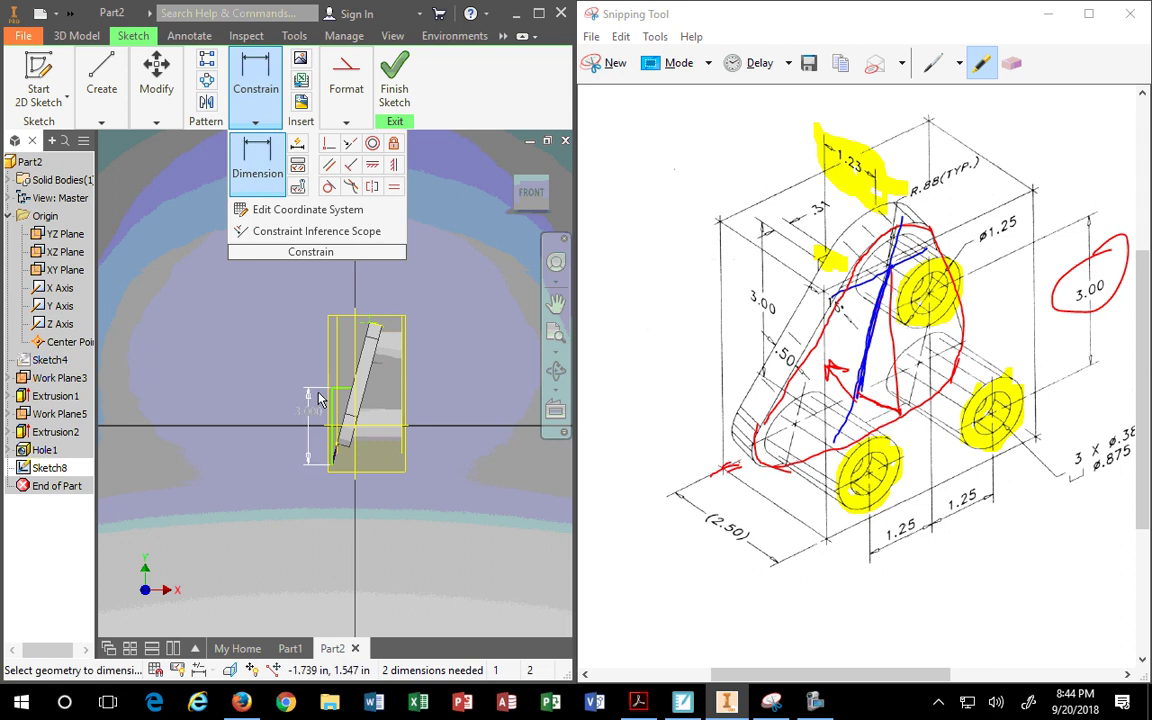
{"action": "left_click", "coordinate": [371, 331]}
{"action": "left_click", "coordinate": [287, 265]}
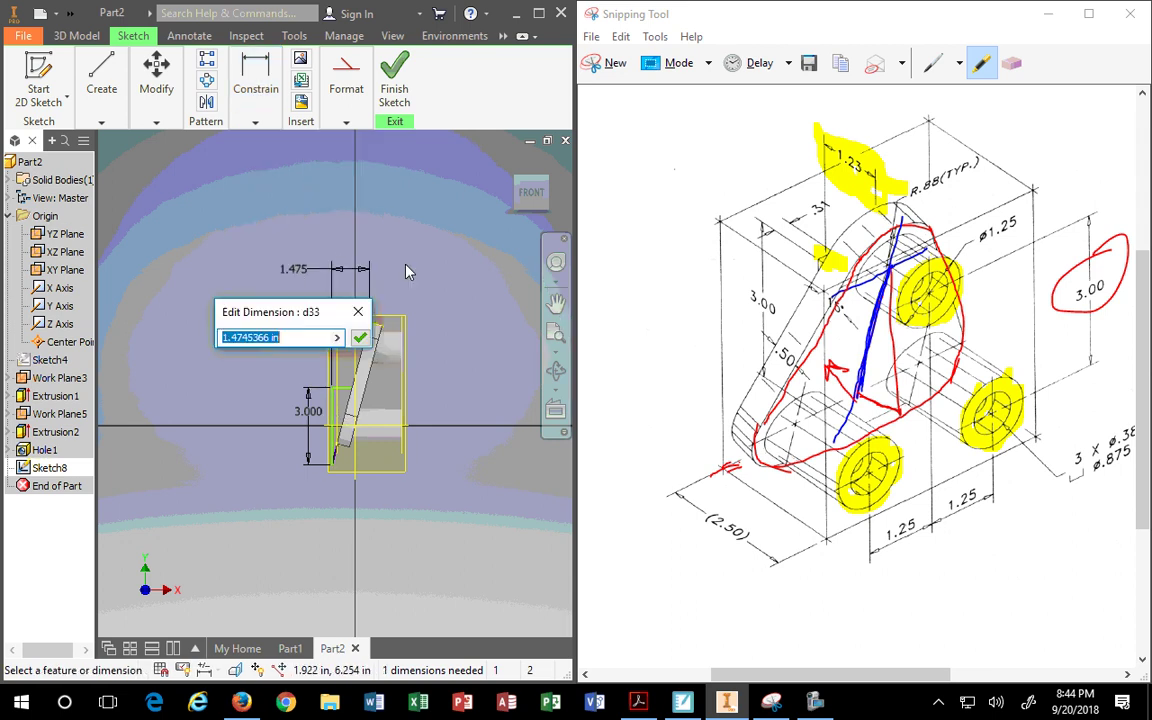
{"action": "type", "text": "1.23"}
{"action": "key", "text": "Return"}
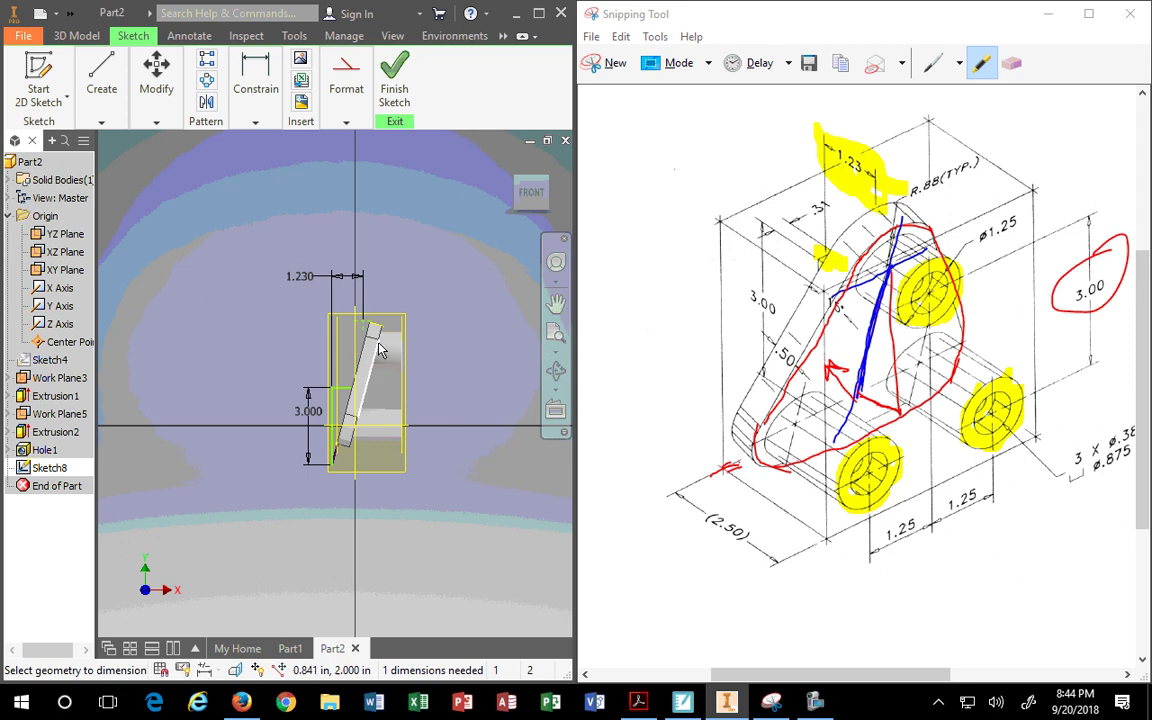
Attach the sketch point to the slanted plate's upper outer corner so the triangle follows it
{"action": "scroll", "coordinate": [380, 290], "scroll_direction": "down", "scroll_amount": 4}
{"action": "scroll", "coordinate": [347, 400], "scroll_direction": "down", "scroll_amount": 5}
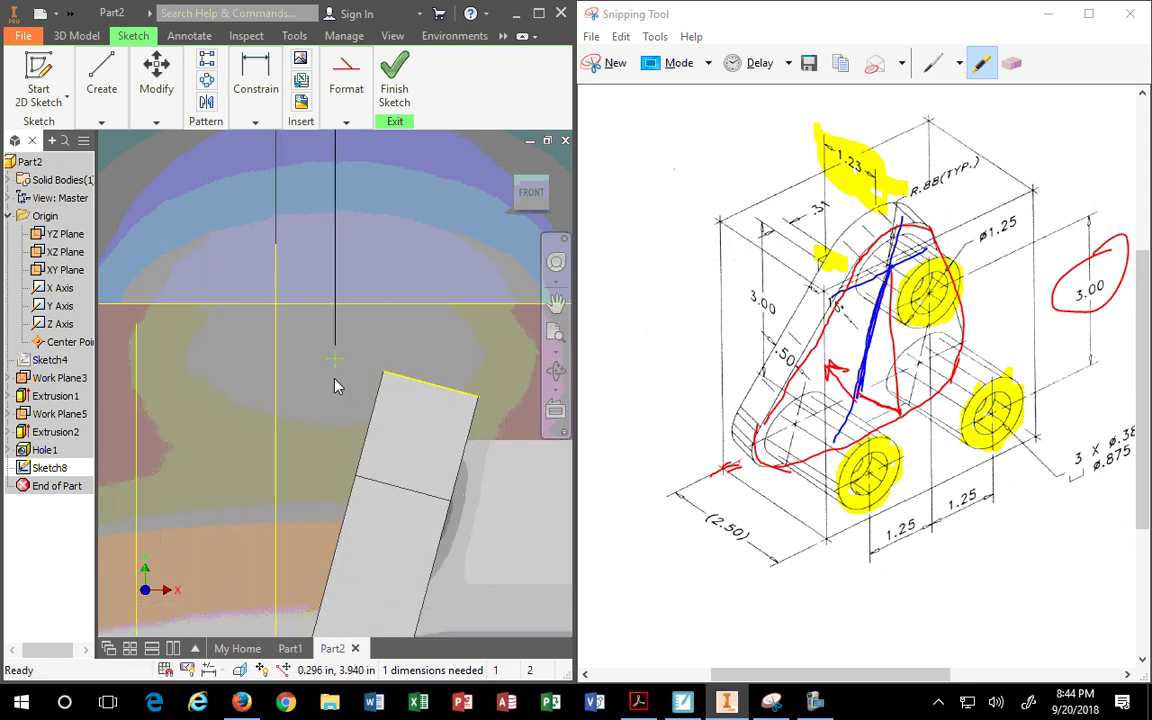
{"action": "left_click_drag", "start_coordinate": [334, 360], "coordinate": [383, 371]}
{"action": "scroll", "coordinate": [355, 388], "scroll_direction": "down", "scroll_amount": 3}
{"action": "scroll", "coordinate": [355, 388], "scroll_direction": "up", "scroll_amount": 8}
{"action": "scroll", "coordinate": [334, 481], "scroll_direction": "down", "scroll_amount": 4}
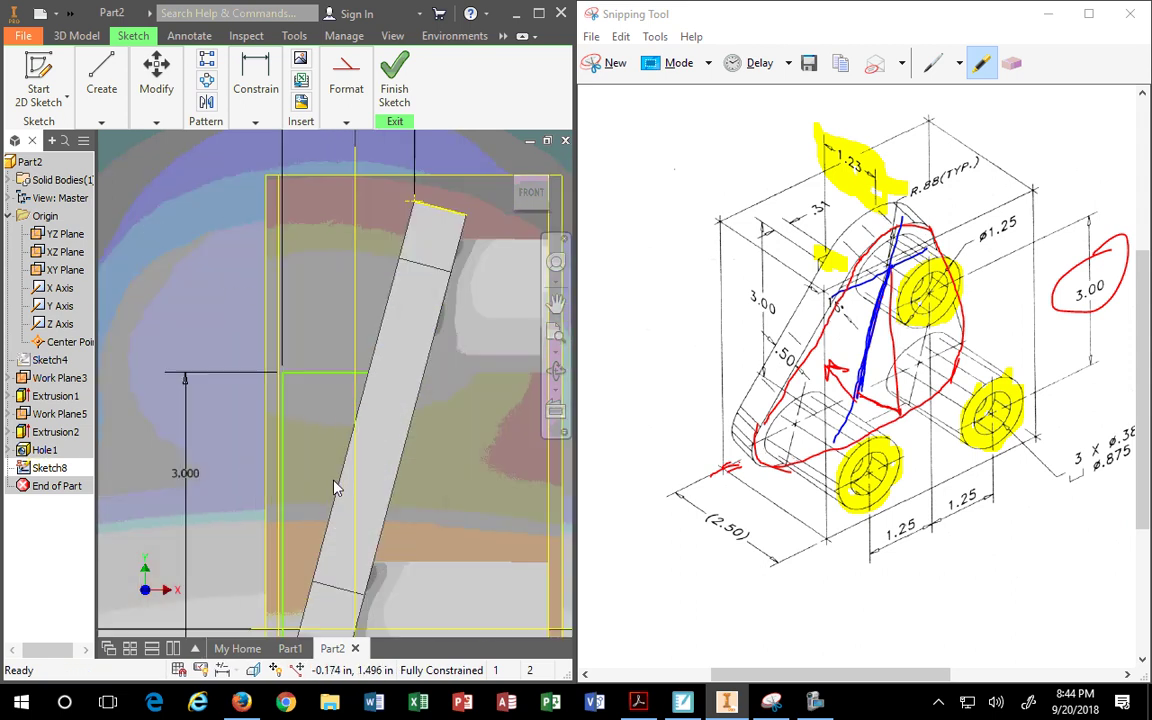
Switch to the Snipping Tool drawing and highlight the 3.00 height dimension beside the slanted plate's outer edge
{"action": "middle_click_drag", "start_coordinate": [329, 533], "coordinate": [355, 369]}
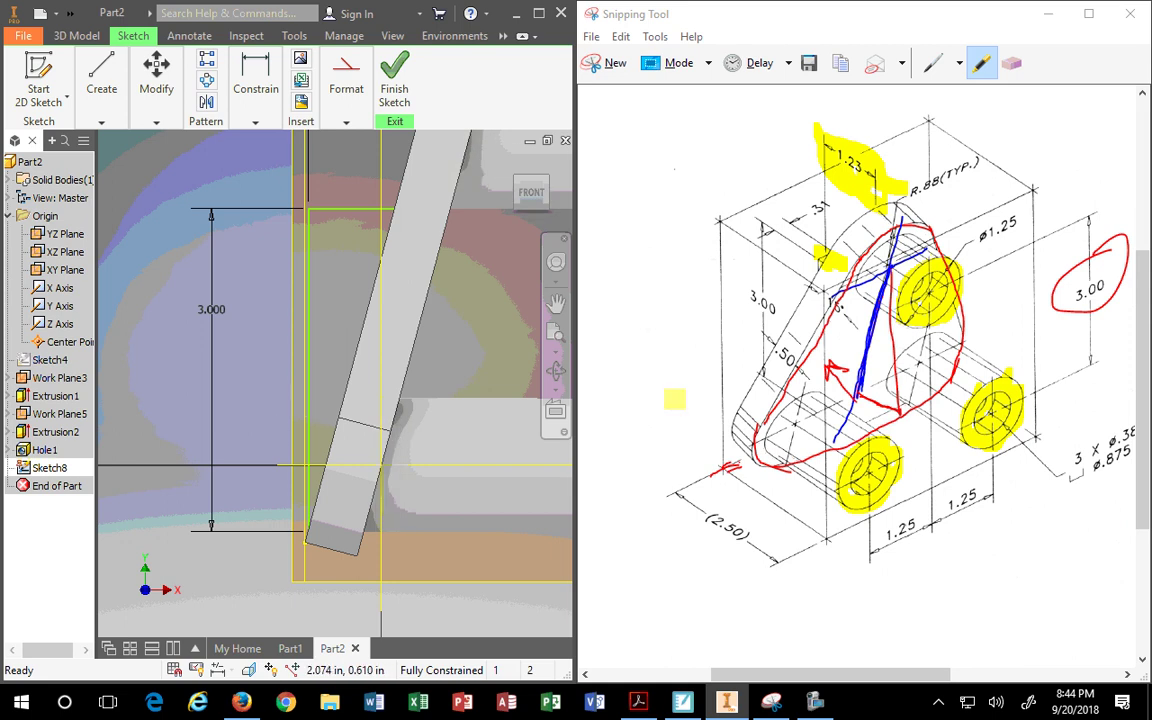
{"action": "scroll", "coordinate": [305, 495], "scroll_direction": "up", "scroll_amount": 3}
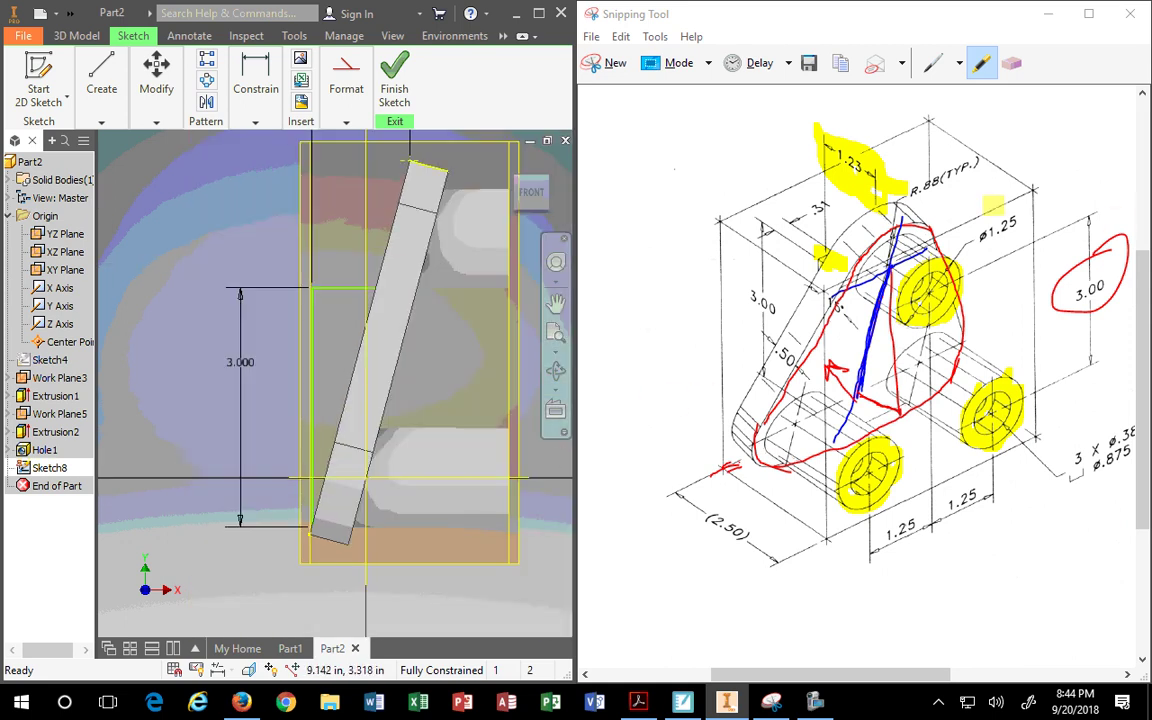
{"action": "left_click", "coordinate": [824, 172]}
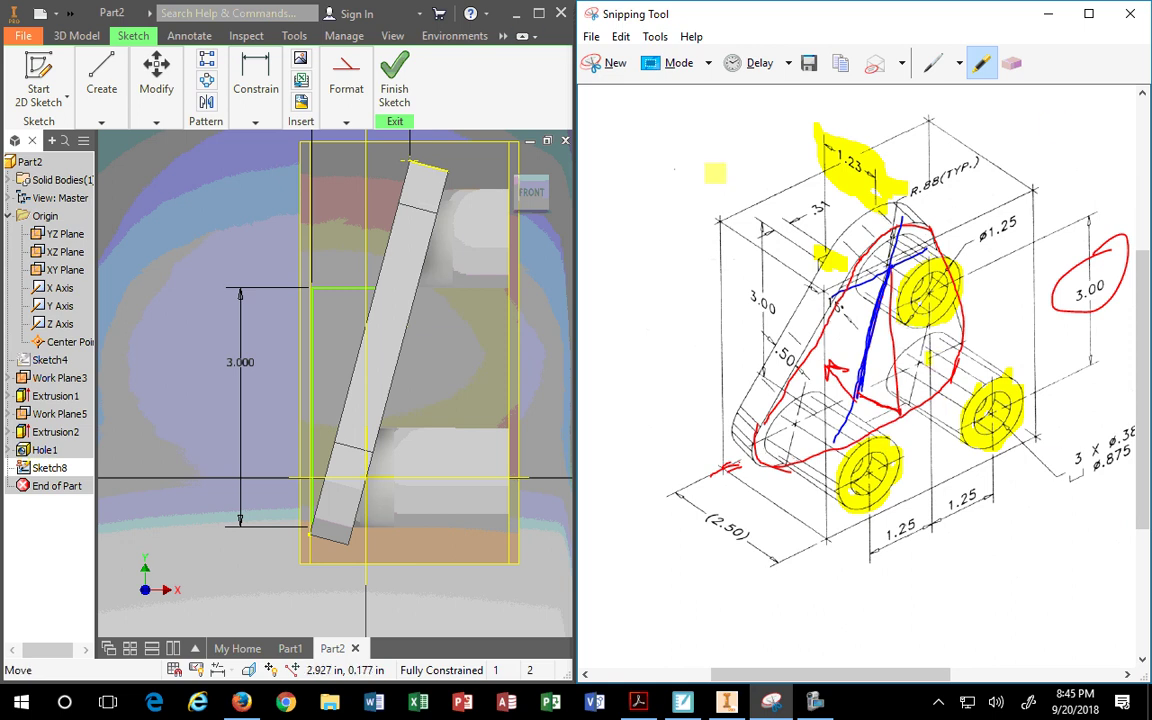
{"action": "left_click_drag", "start_coordinate": [742, 286], "coordinate": [776, 312]}
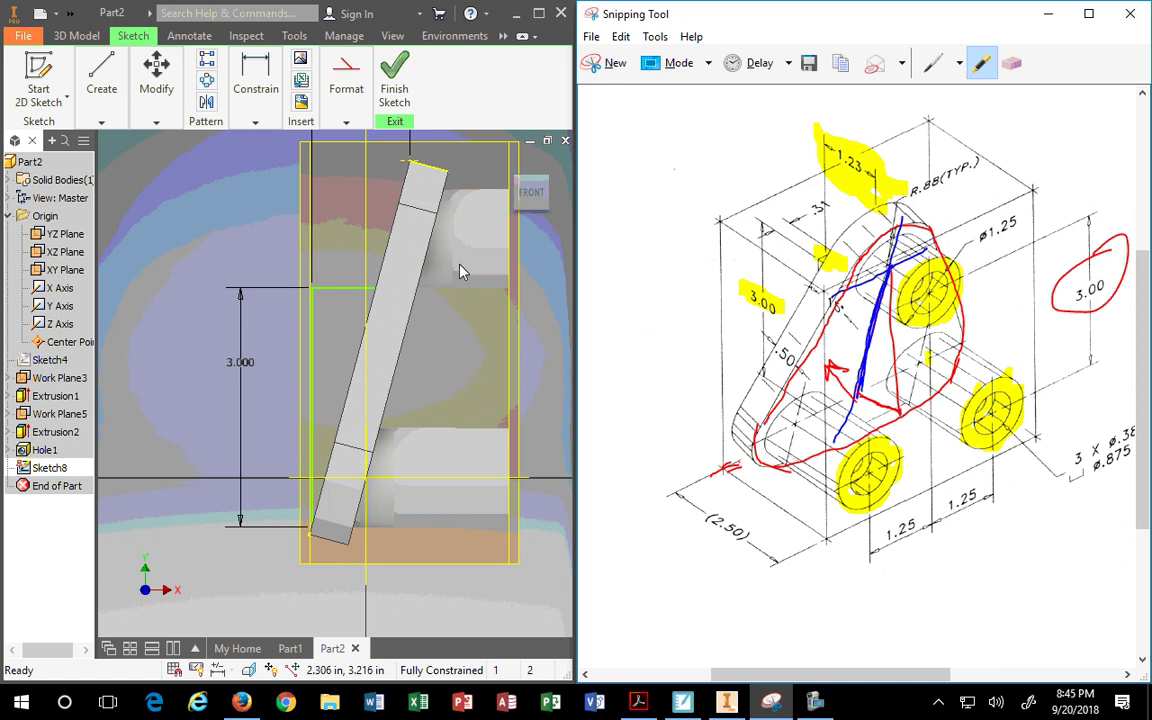
Return to the Inventor sketch and examine where the triangle's lower vertex lies relative to the plate's bottom outer corner
{"action": "scroll", "coordinate": [311, 532], "scroll_direction": "down", "scroll_amount": 3}
{"action": "scroll", "coordinate": [313, 541], "scroll_direction": "up", "scroll_amount": 5}
{"action": "scroll", "coordinate": [313, 541], "scroll_direction": "up", "scroll_amount": 4}
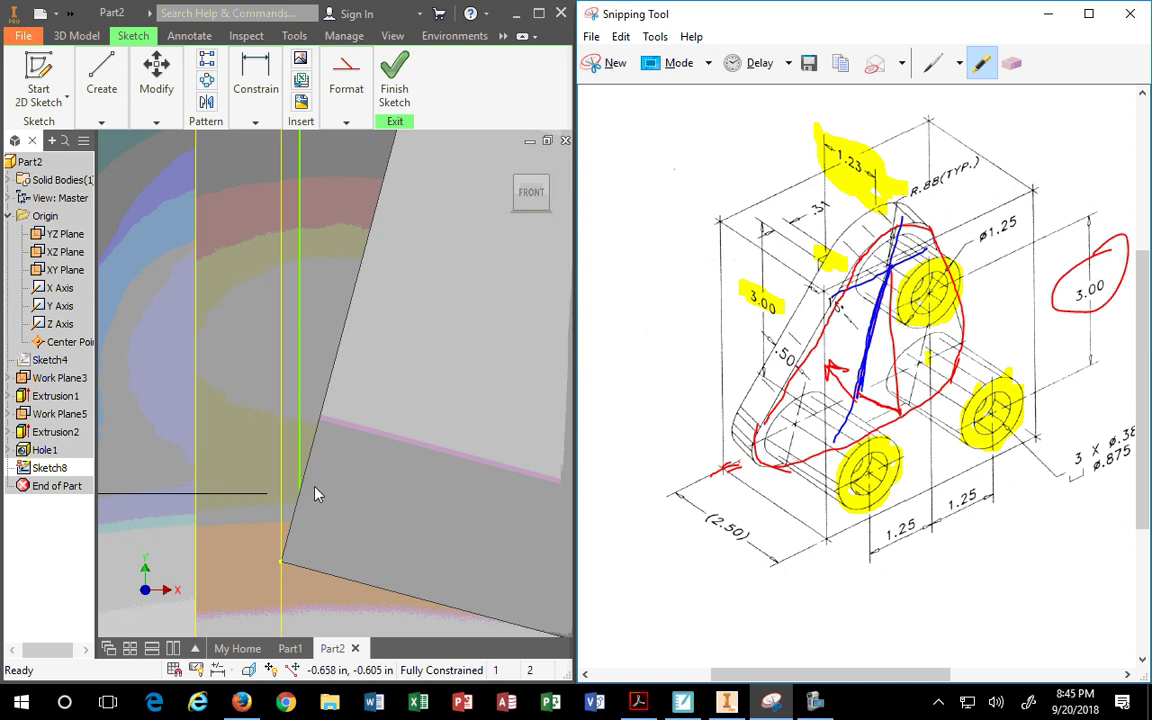
{"action": "scroll", "coordinate": [312, 490], "scroll_direction": "down", "scroll_amount": 5}
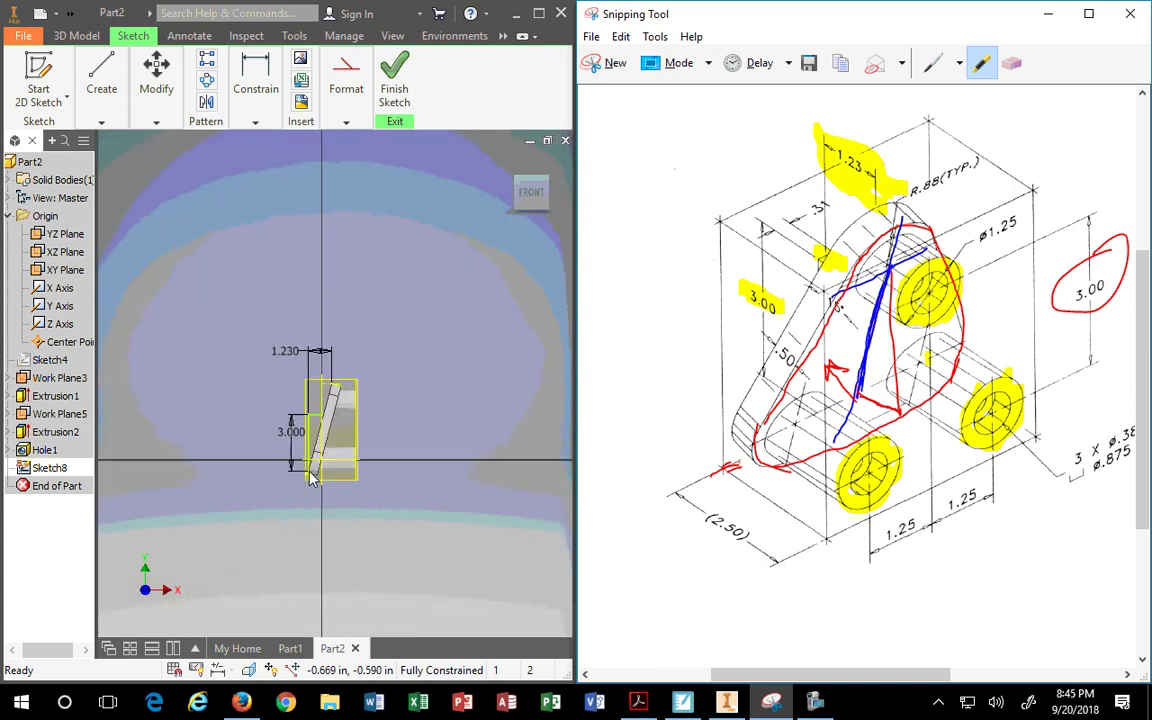
{"action": "scroll", "coordinate": [305, 418], "scroll_direction": "up", "scroll_amount": 2}
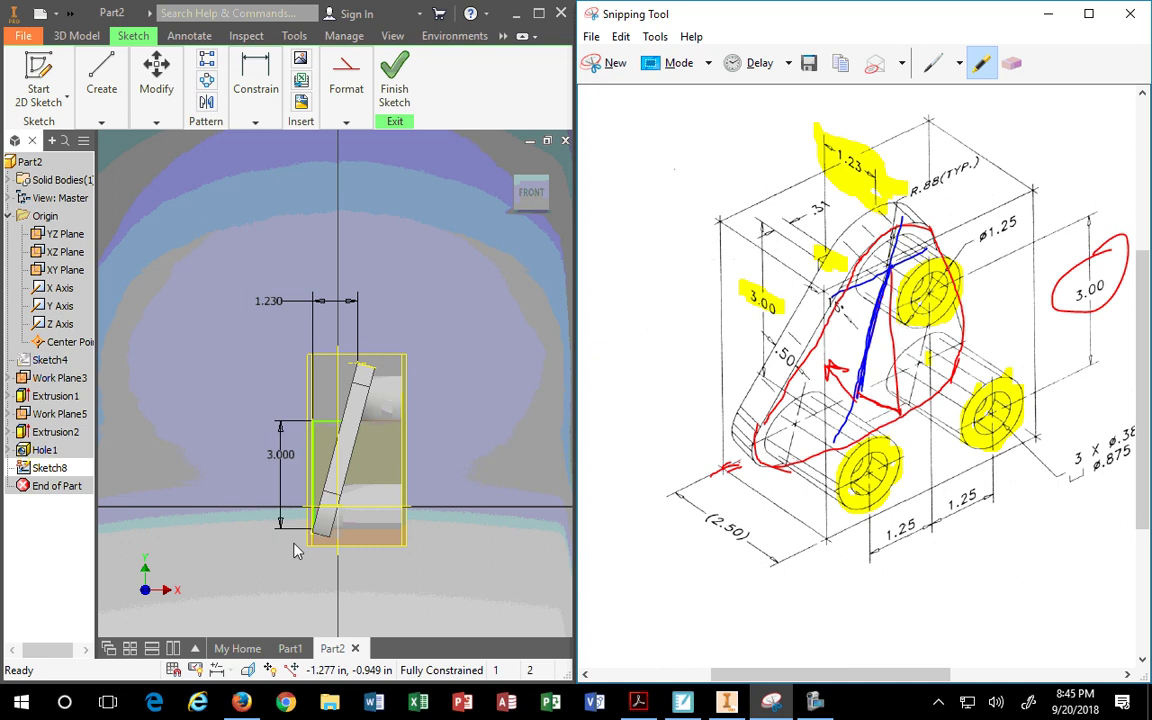
{"action": "scroll", "coordinate": [298, 548], "scroll_direction": "up", "scroll_amount": 3}
{"action": "scroll", "coordinate": [298, 544], "scroll_direction": "down", "scroll_amount": 8}
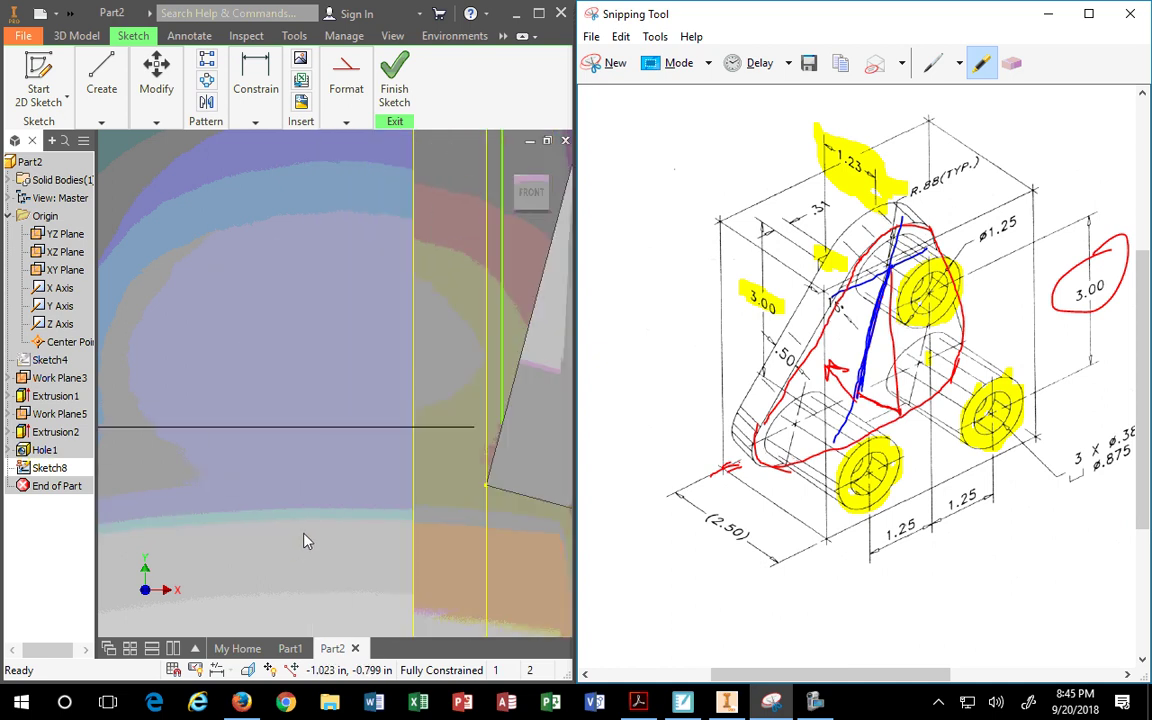
{"action": "scroll", "coordinate": [481, 457], "scroll_direction": "up", "scroll_amount": 2}
{"action": "middle_click_drag", "start_coordinate": [424, 465], "coordinate": [447, 437]}
{"action": "scroll", "coordinate": [321, 424], "scroll_direction": "down", "scroll_amount": 5}
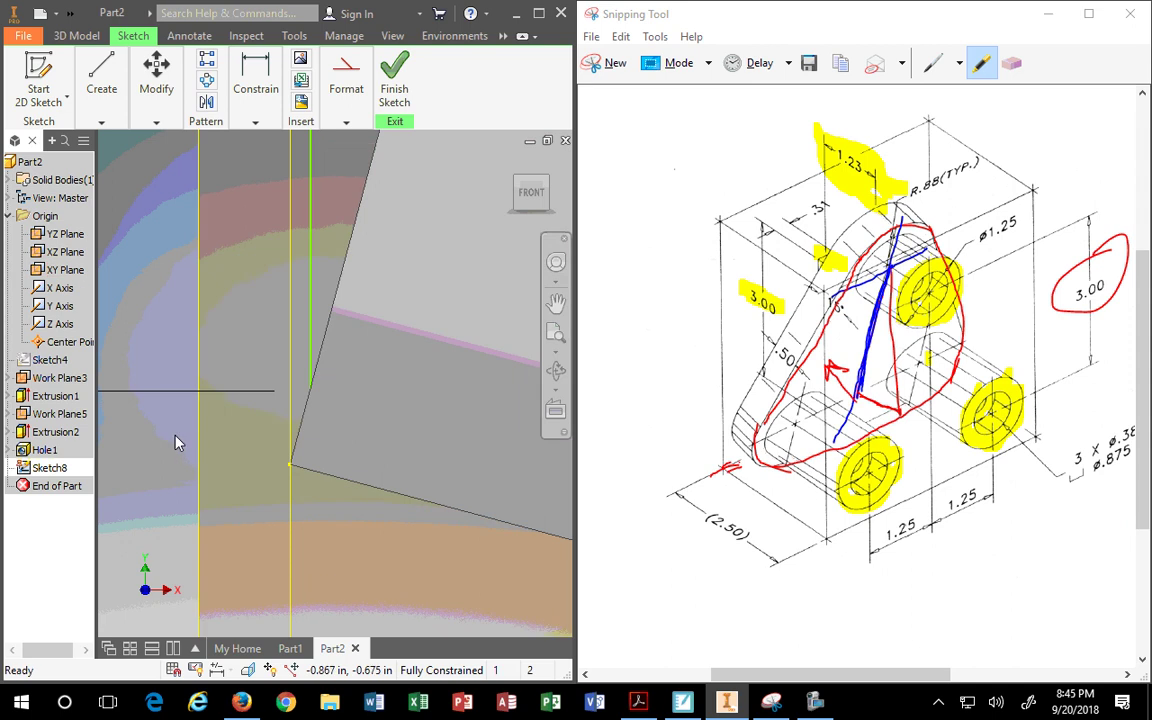
{"action": "scroll", "coordinate": [500, 364], "scroll_direction": "up", "scroll_amount": 8}
{"action": "middle_click_drag", "start_coordinate": [502, 279], "coordinate": [294, 476]}
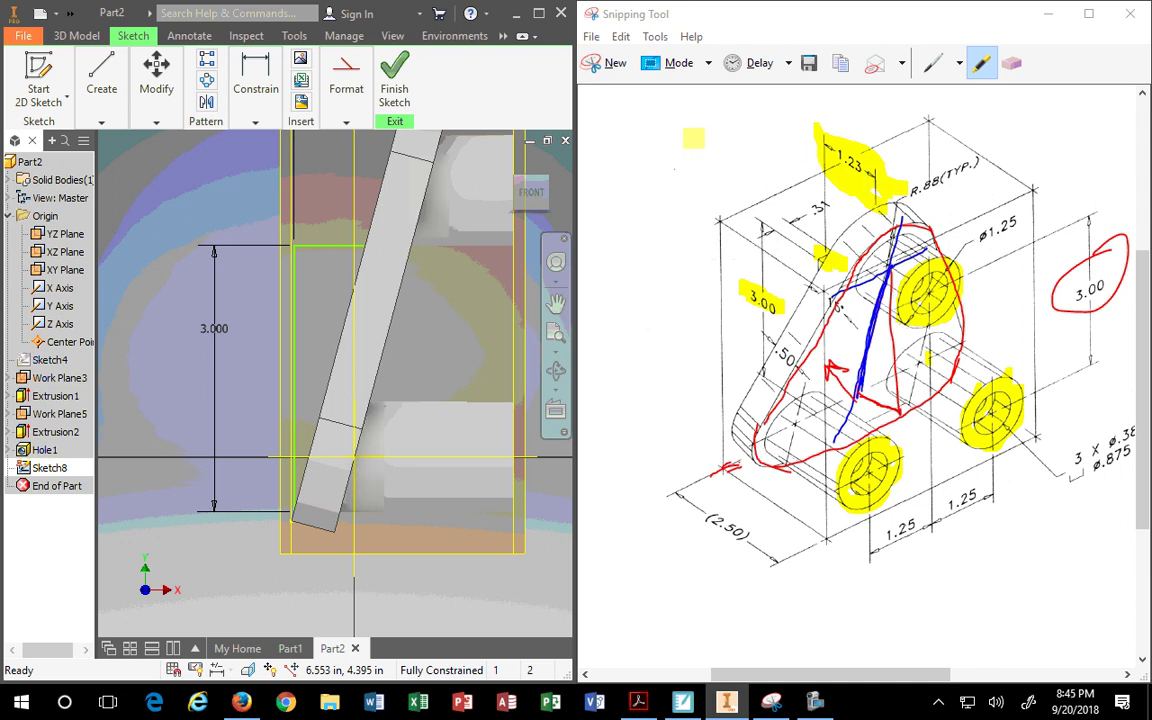
Extrude the 3.00 in high triangle profile symmetrically about its sketch plane to a total thickness of .31 in, joined to the slanted plate
{"action": "left_click", "coordinate": [76, 36]}
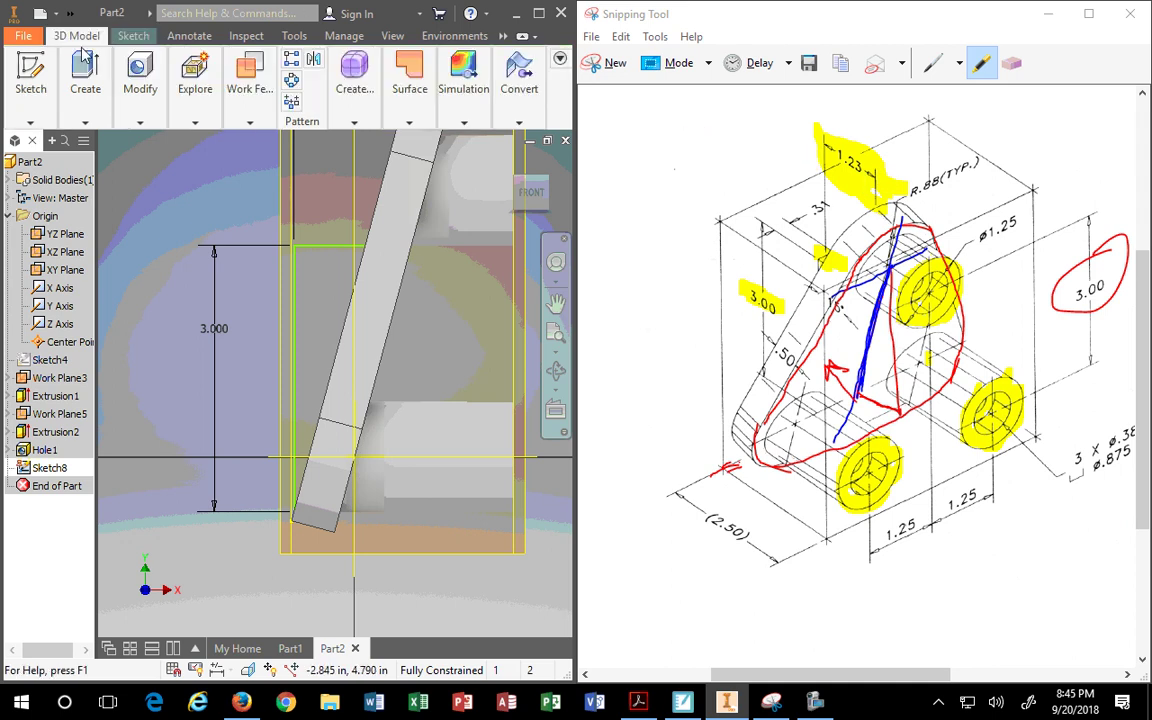
{"action": "left_click", "coordinate": [82, 75]}
{"action": "left_click", "coordinate": [76, 160]}
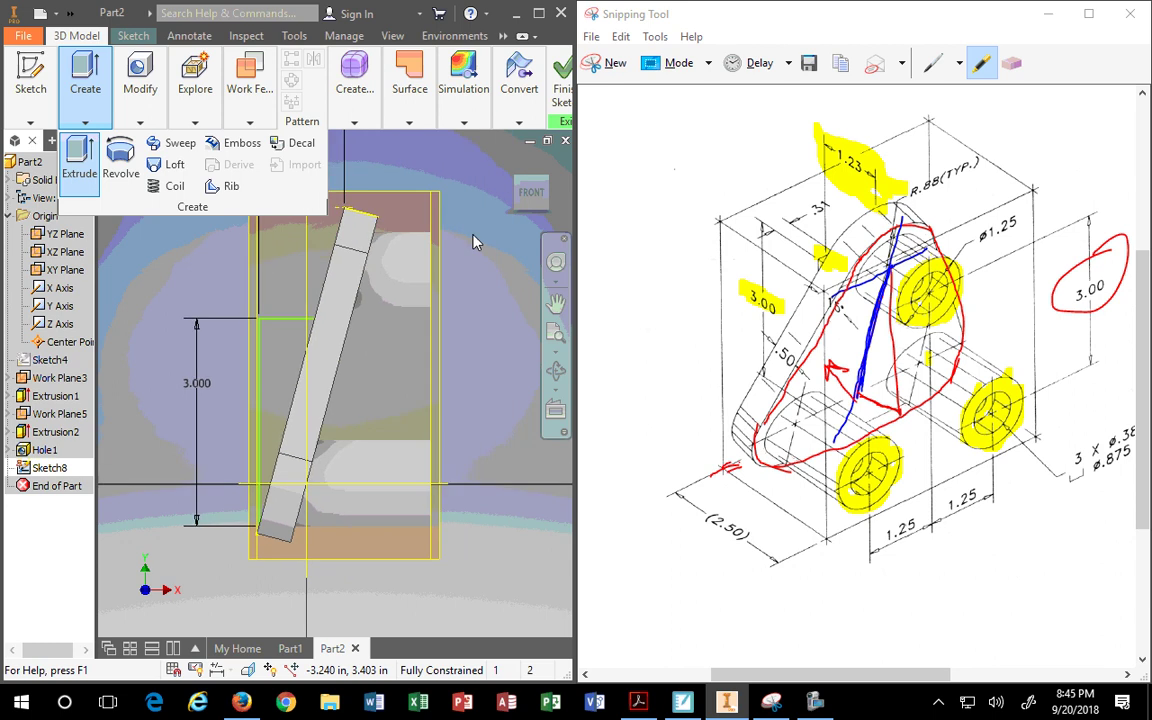
{"action": "left_click", "coordinate": [516, 180]}
{"action": "left_click", "coordinate": [777, 38]}
{"action": "left_click_drag", "start_coordinate": [777, 38], "coordinate": [550, 16]}
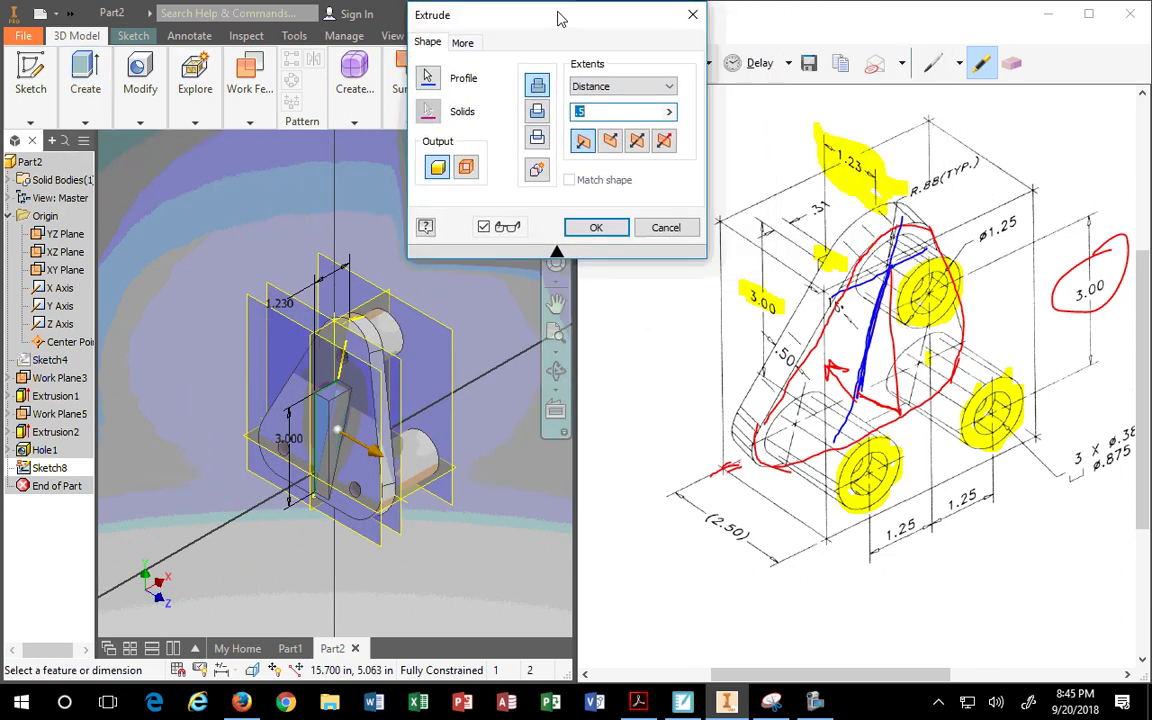
{"action": "left_click", "coordinate": [637, 141]}
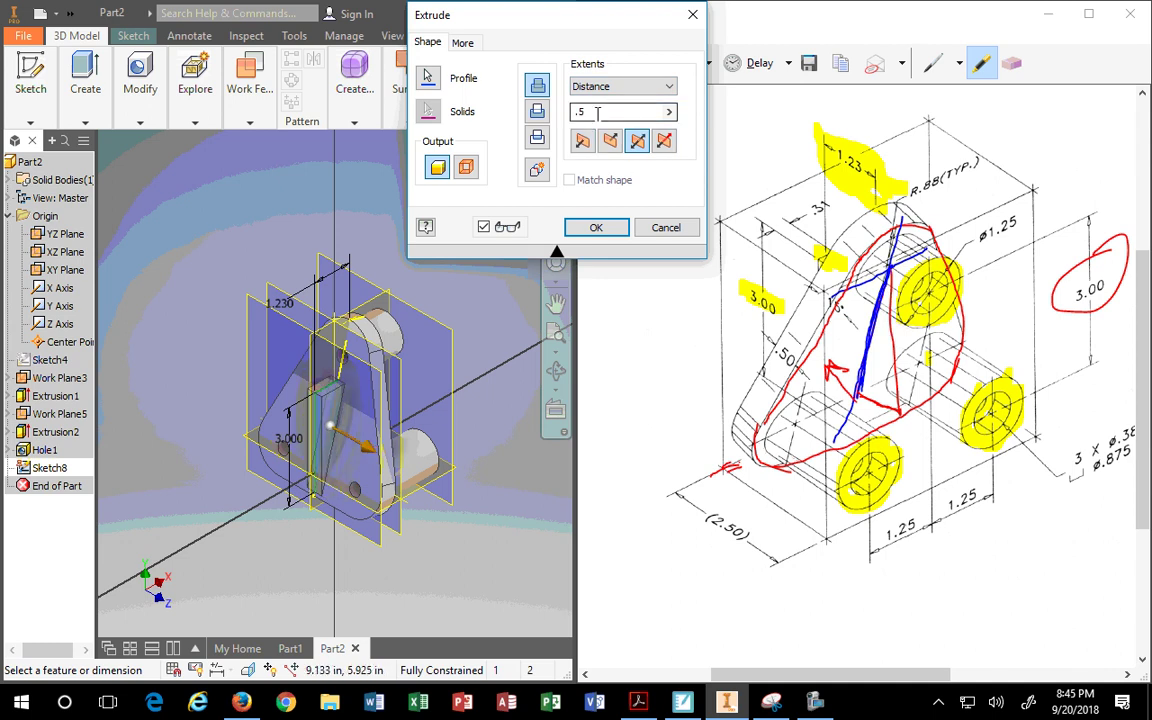
{"action": "left_click_drag", "start_coordinate": [597, 113], "coordinate": [459, 79]}
{"action": "type", "text": ".31"}
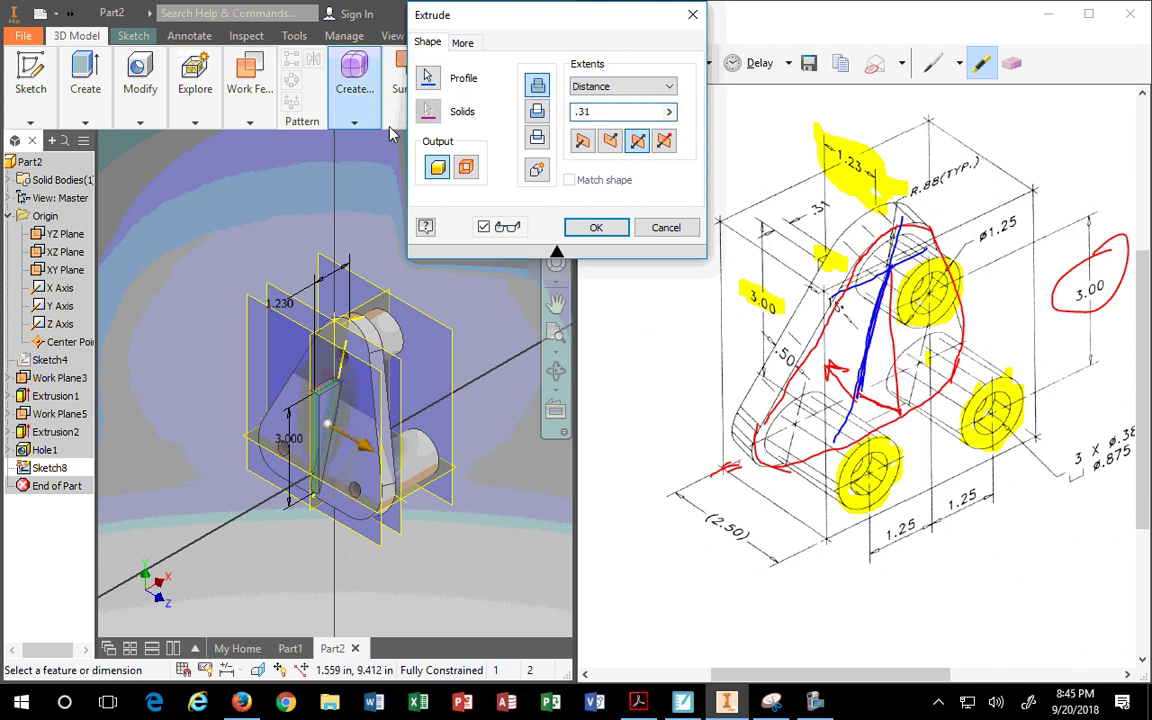
{"action": "left_click", "coordinate": [595, 234]}
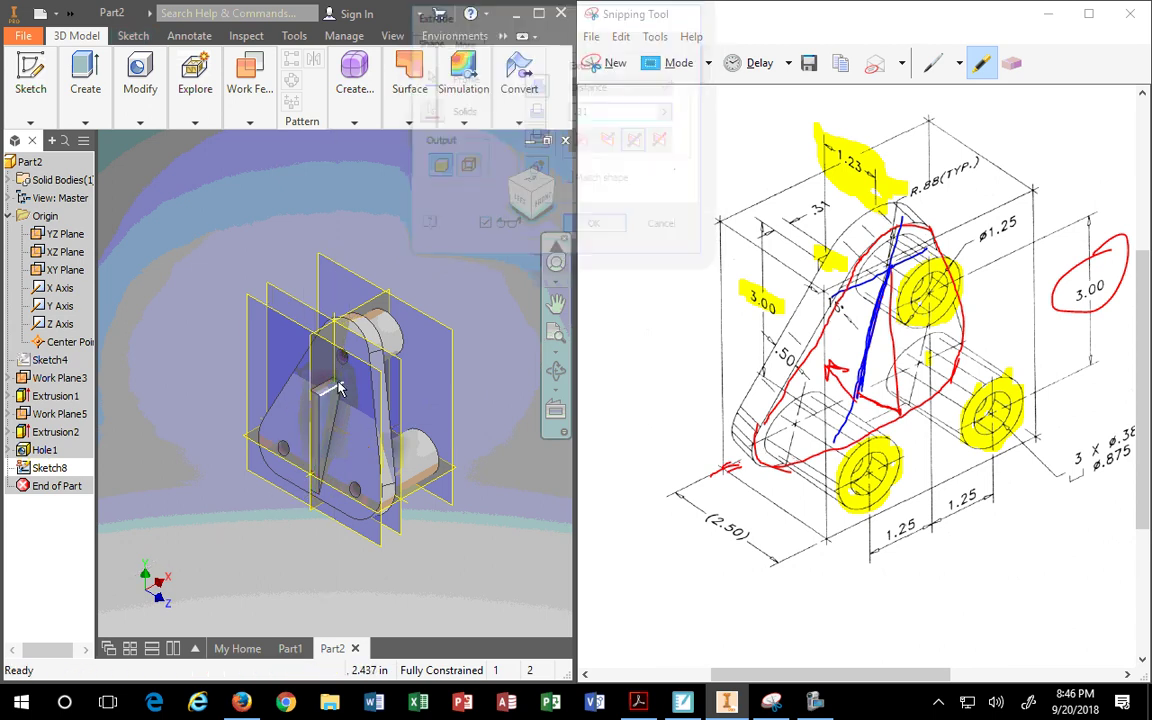
Examine the extruded triangular rib against the slanted plate from behind and in the front view, and return to the home view
{"action": "scroll", "coordinate": [326, 407], "scroll_direction": "down", "scroll_amount": 5}
{"action": "scroll", "coordinate": [381, 474], "scroll_direction": "up", "scroll_amount": 4}
{"action": "middle_click_drag", "start_coordinate": [394, 430], "coordinate": [371, 411]}
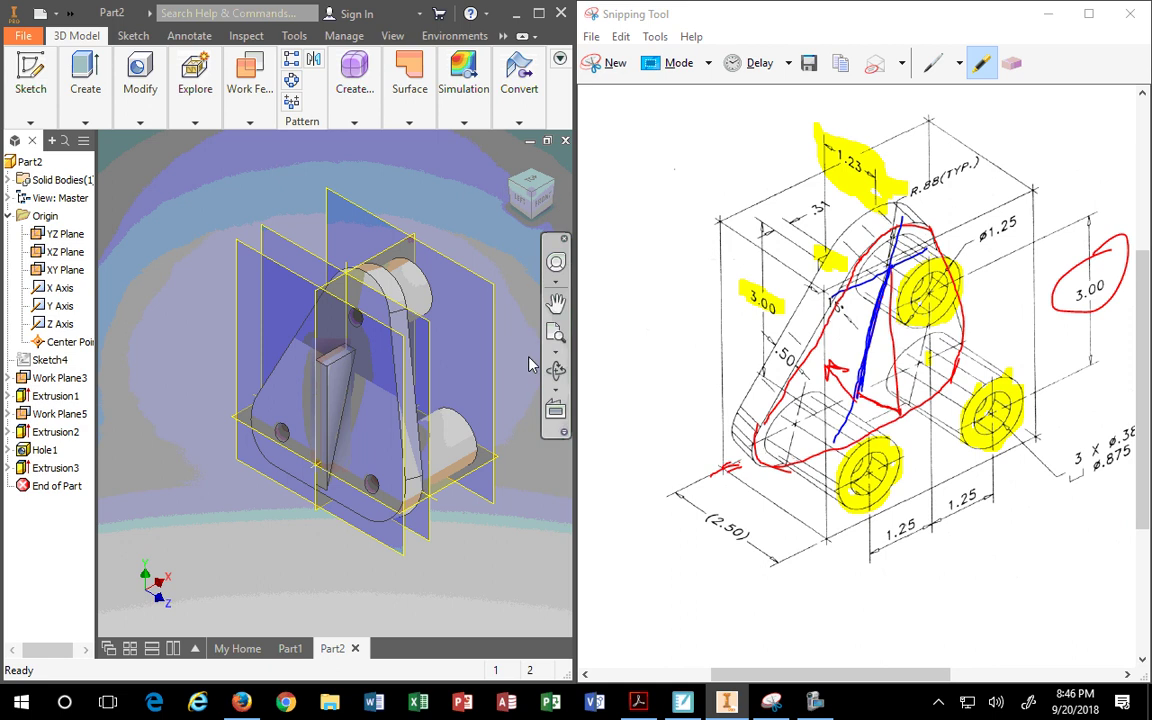
{"action": "left_click", "coordinate": [544, 202]}
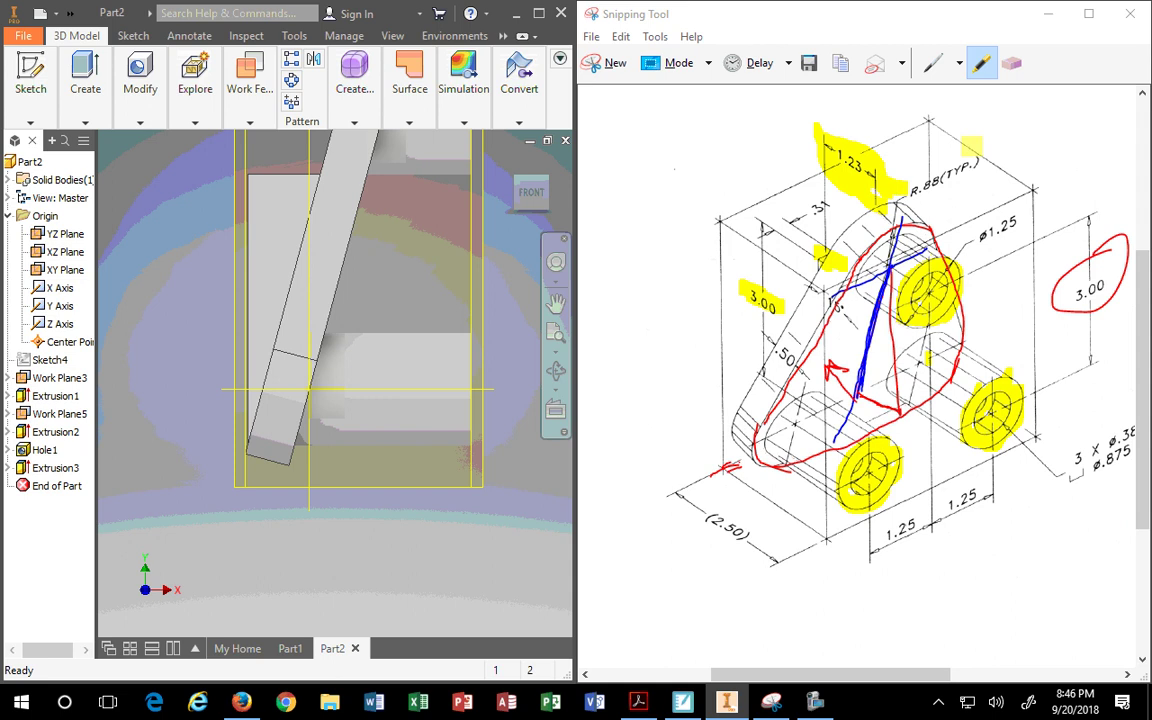
{"action": "scroll", "coordinate": [476, 313], "scroll_direction": "down", "scroll_amount": 5}
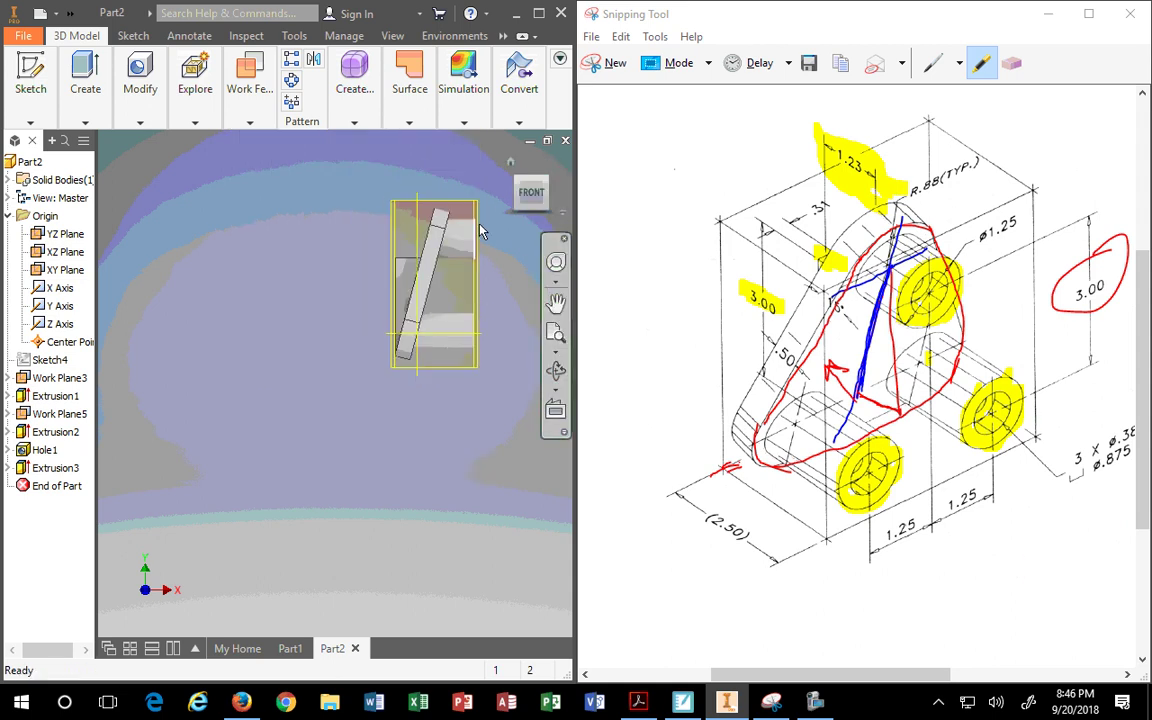
{"action": "left_click", "coordinate": [509, 164]}
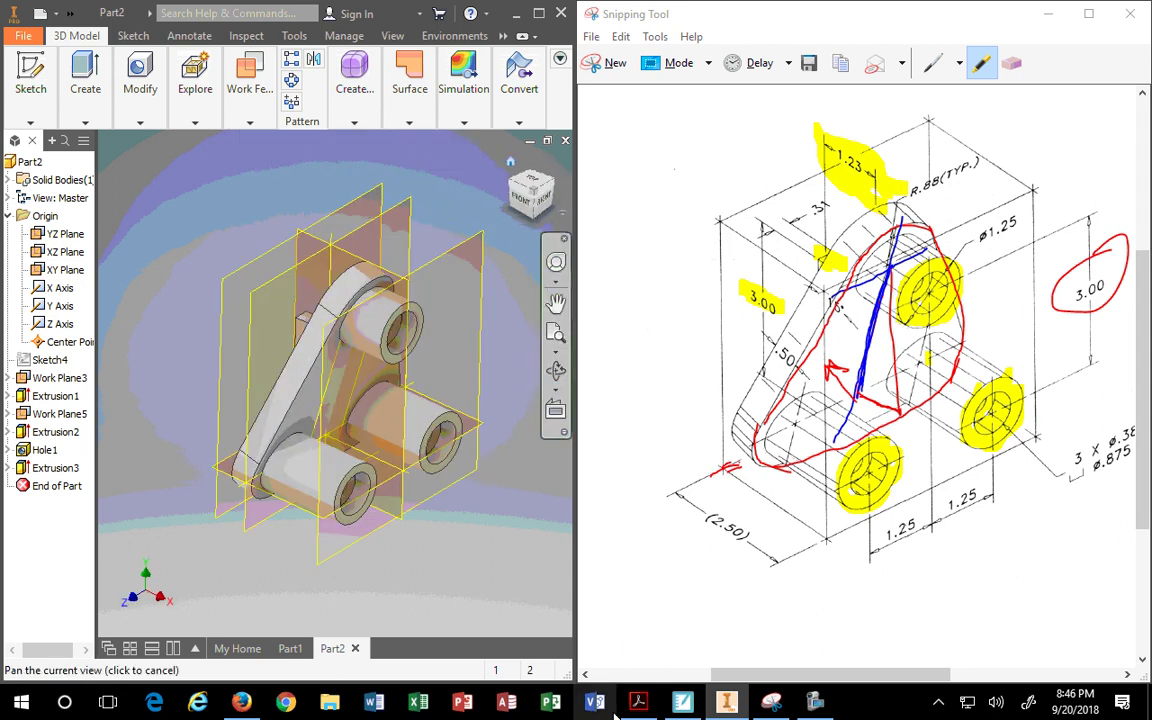
{"action": "left_click", "coordinate": [815, 703]}
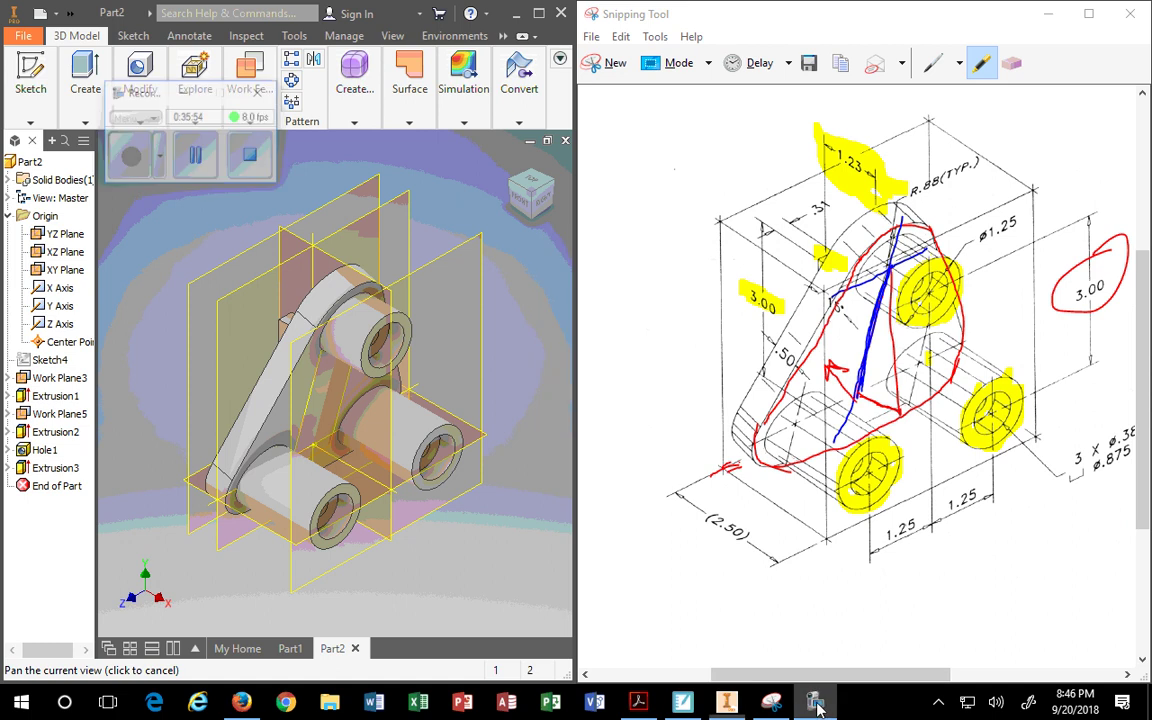